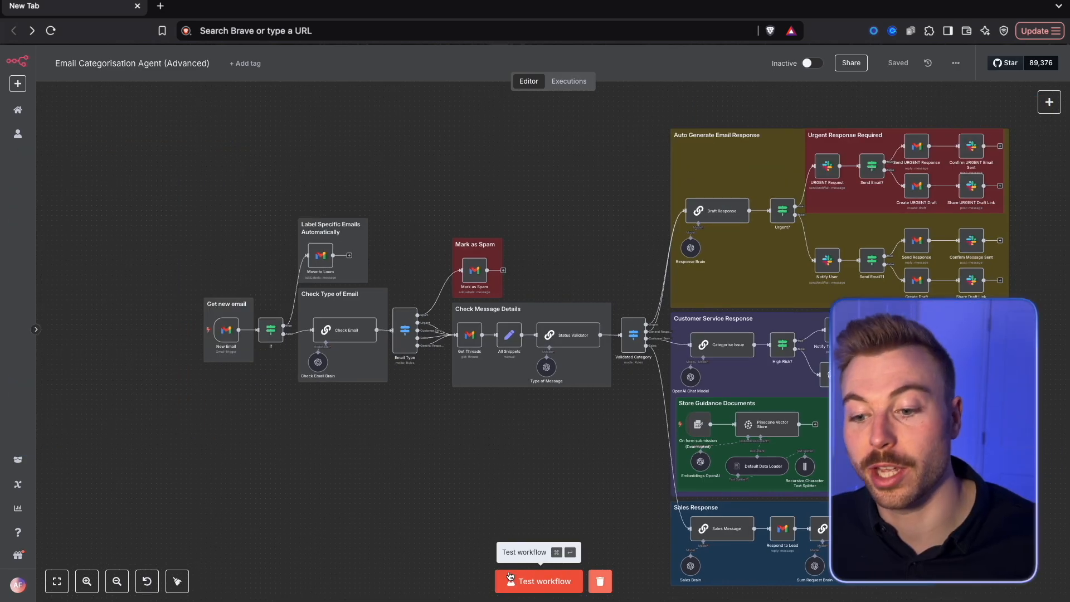
# Run the Email Categorisation Agent (Advanced) workflow as a test and follow its execution path through the nodes to the Sales Response branch
pyautogui.click(509, 576)
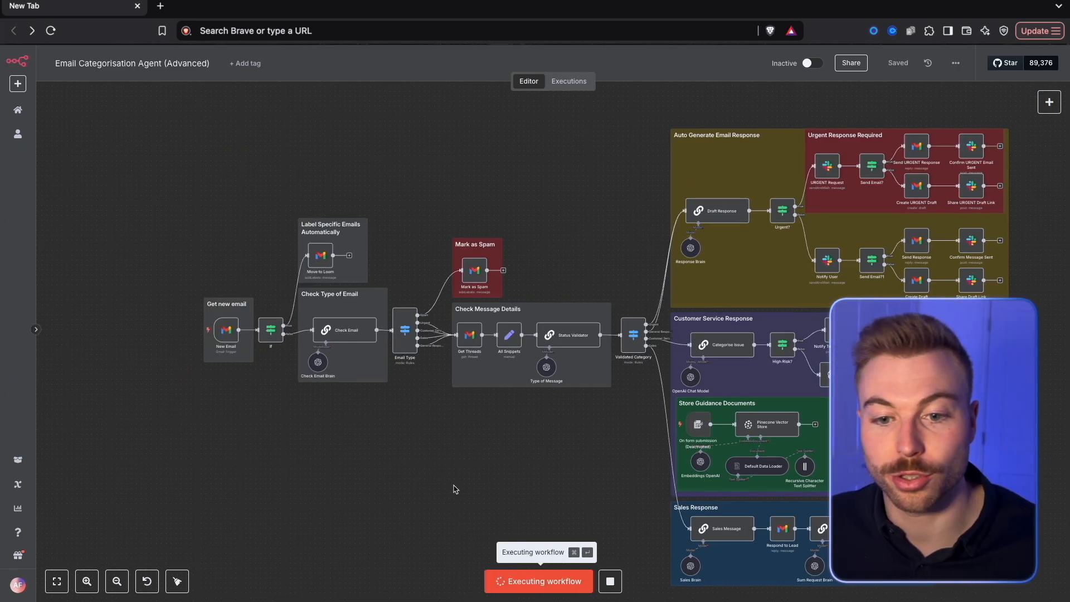
pyautogui.scroll(1, 222, 326)
pyautogui.scroll(5, 410, 382)
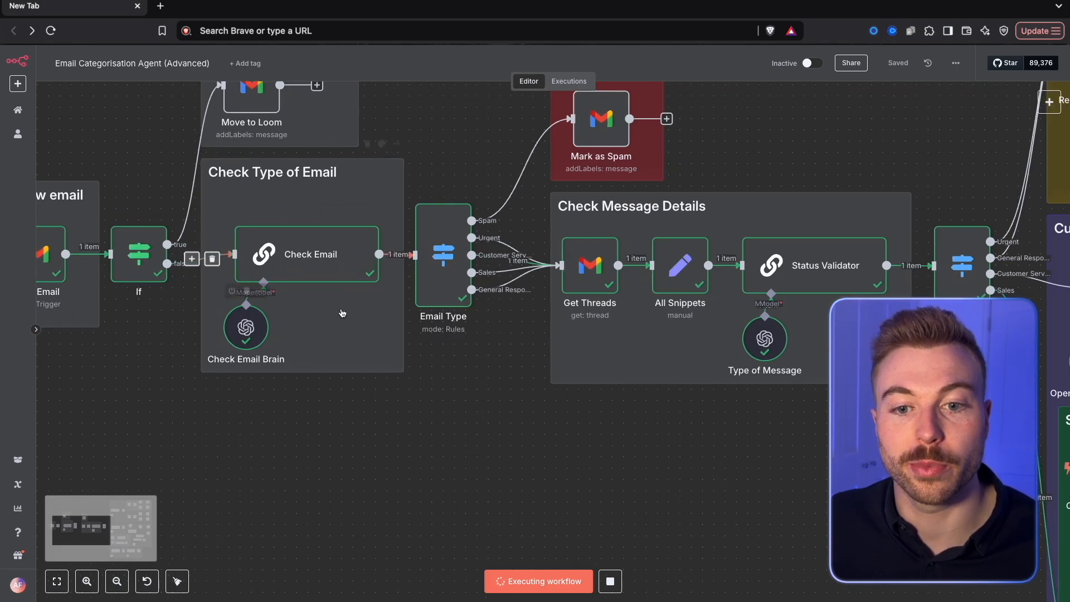
pyautogui.scroll(2, 521, 473)
pyautogui.scroll(-2, 518, 480)
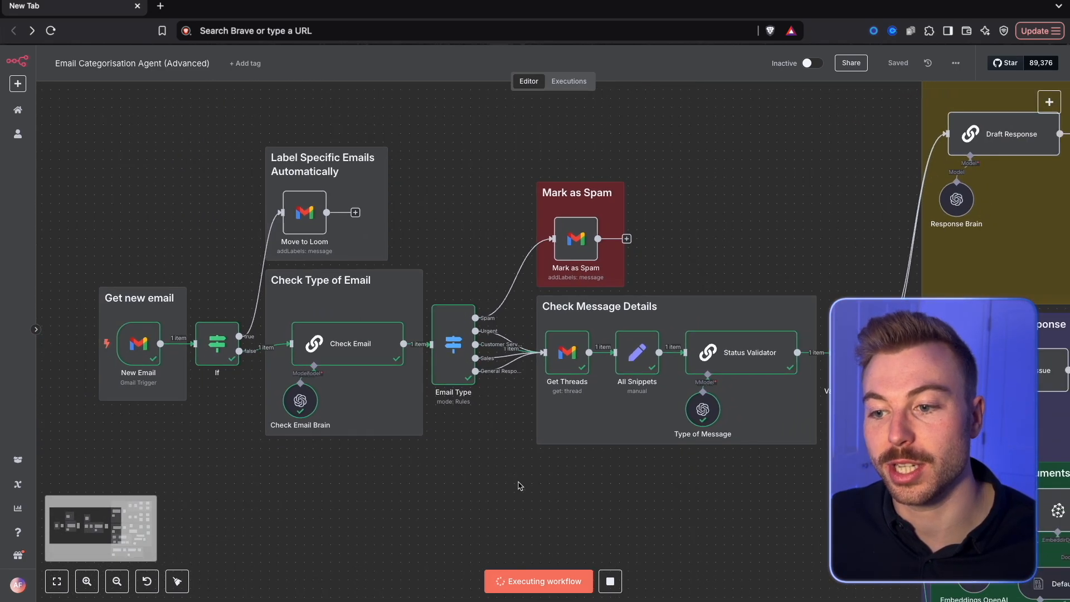
pyautogui.moveTo(811, 497); pyautogui.dragTo(585, 453)
pyautogui.scroll(-1, 585, 453)
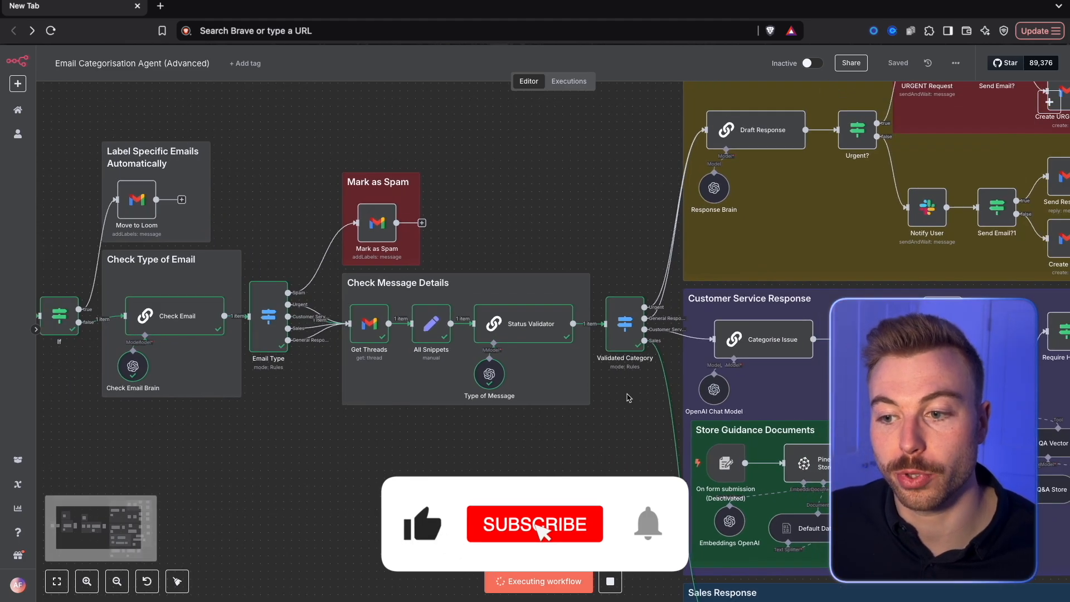
pyautogui.moveTo(604, 492); pyautogui.dragTo(458, 277)
pyautogui.scroll(2, 766, 405)
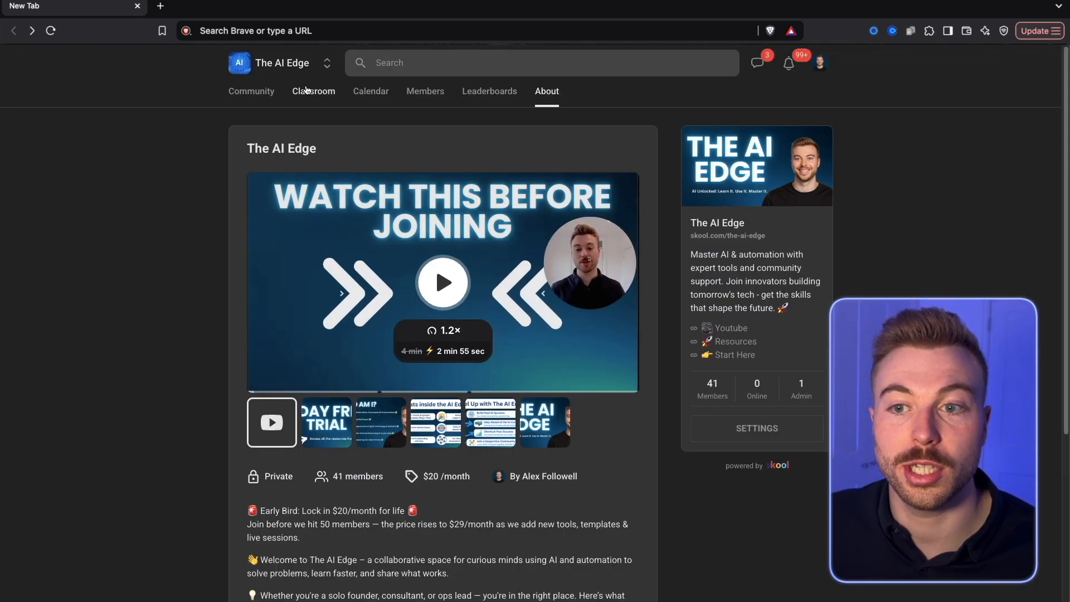
# Open the AI Agent Resources course in The AI Edge community's classroom and look through it
pyautogui.click(306, 91)
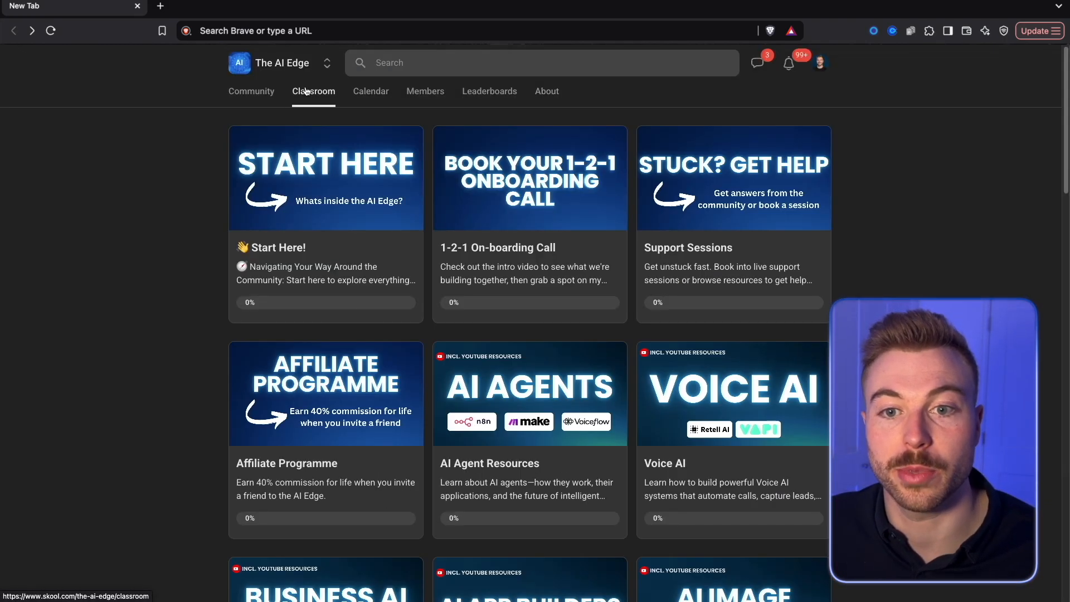
pyautogui.click(494, 384)
pyautogui.scroll(-3, 494, 388)
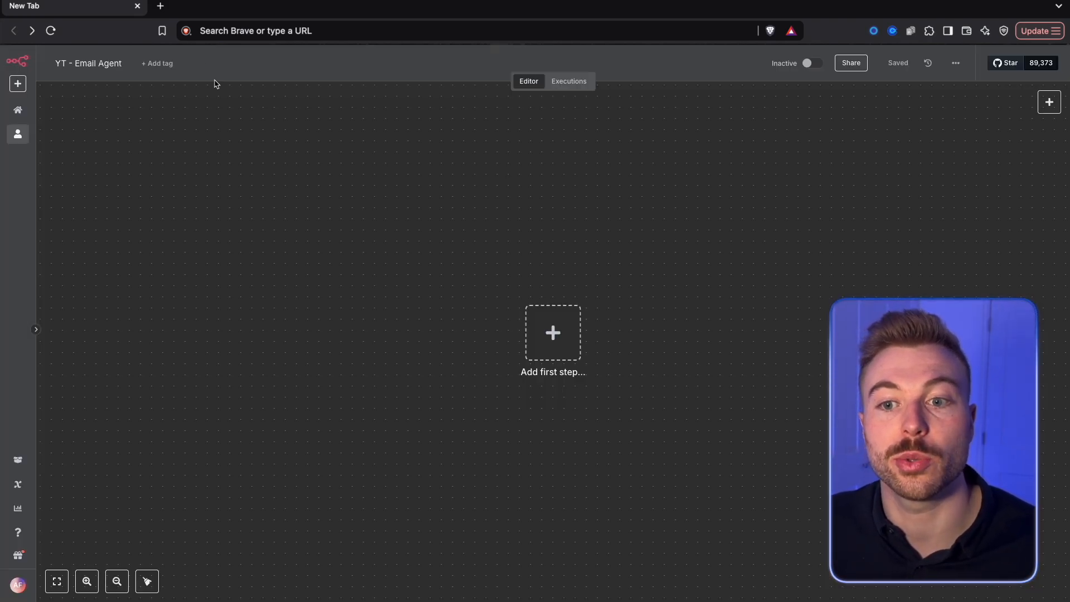
# Import the Email Response Agent (Advanced).json blueprint from the Blueprints folder into the YT - Email Agent workflow
pyautogui.click(954, 68)
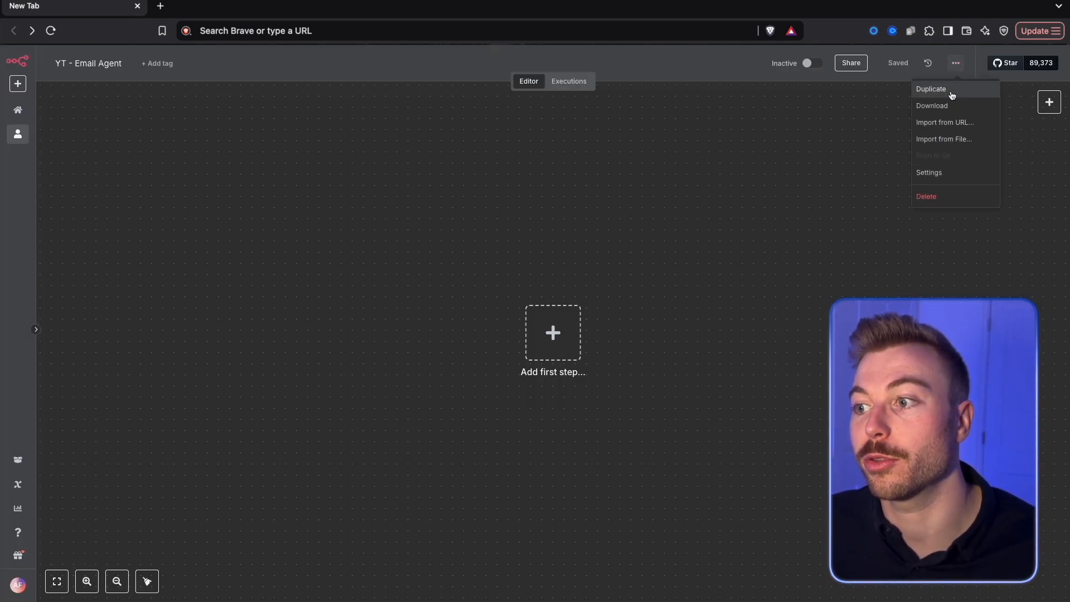
pyautogui.click(963, 138)
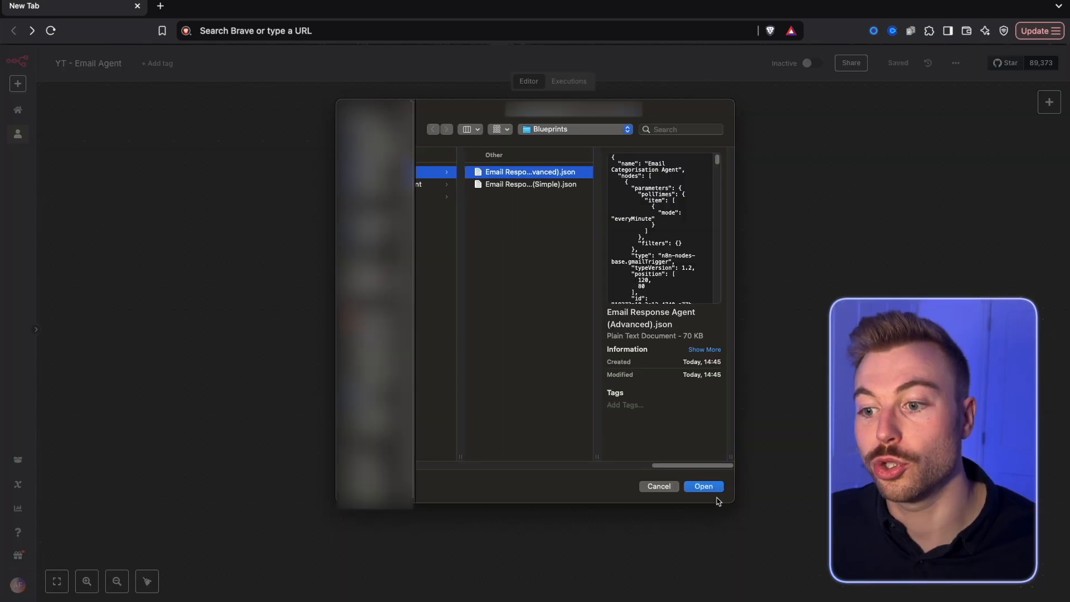
pyautogui.click(703, 486)
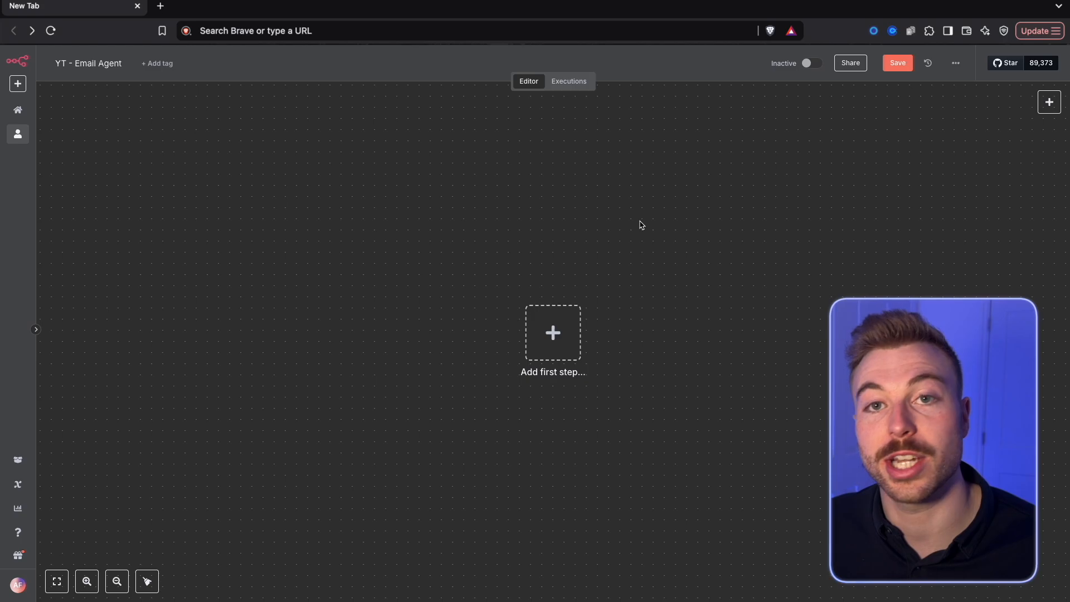
# Add a Gmail "On message received" trigger as the first step of the empty workflow
pyautogui.click(572, 321)
pyautogui.write('gmail')
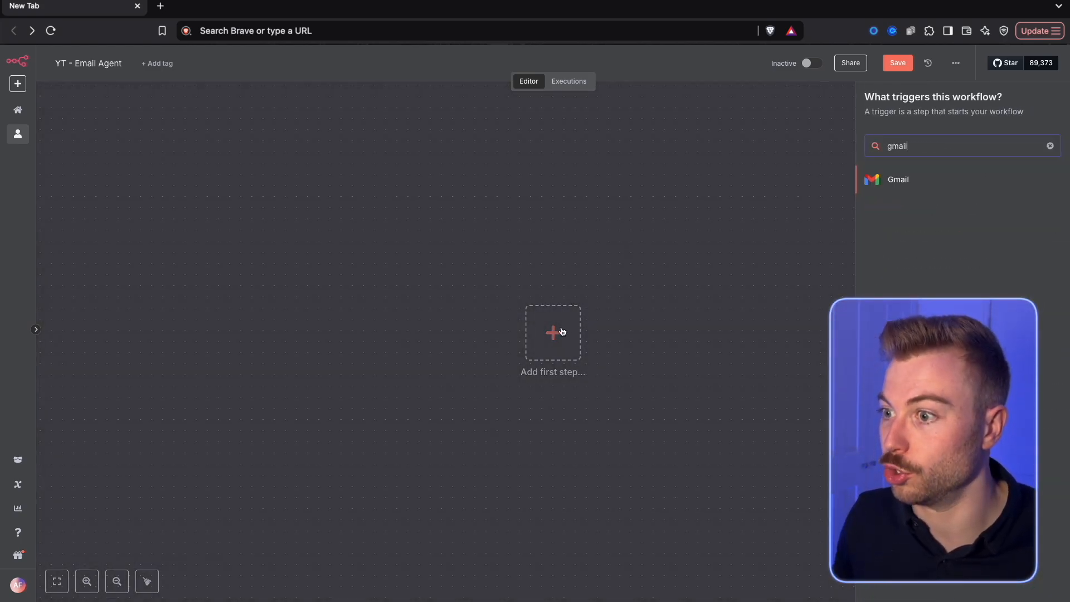
pyautogui.press('Return')
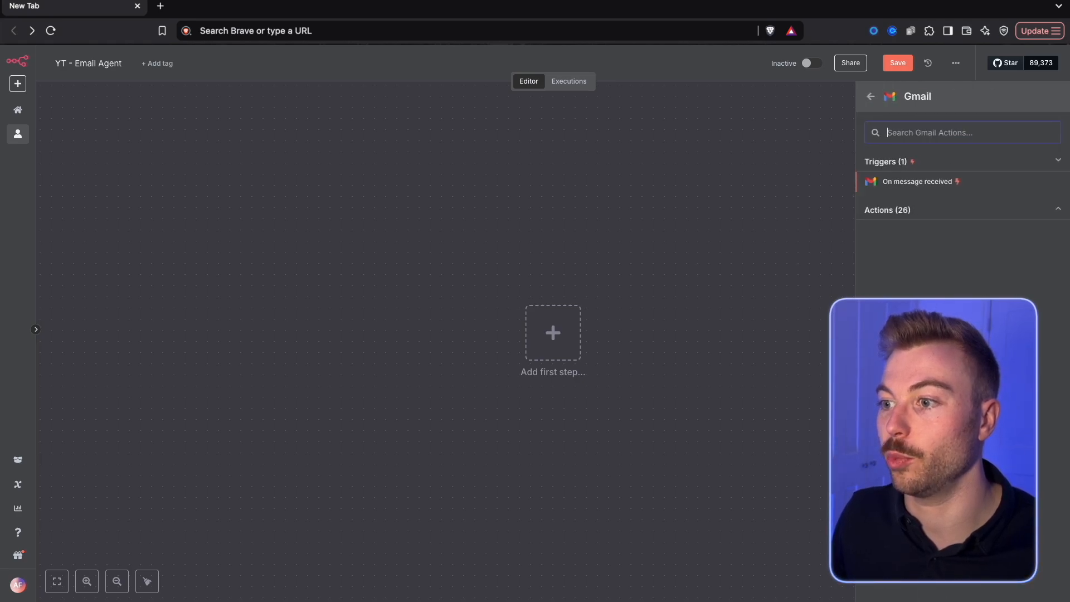
pyautogui.click(909, 187)
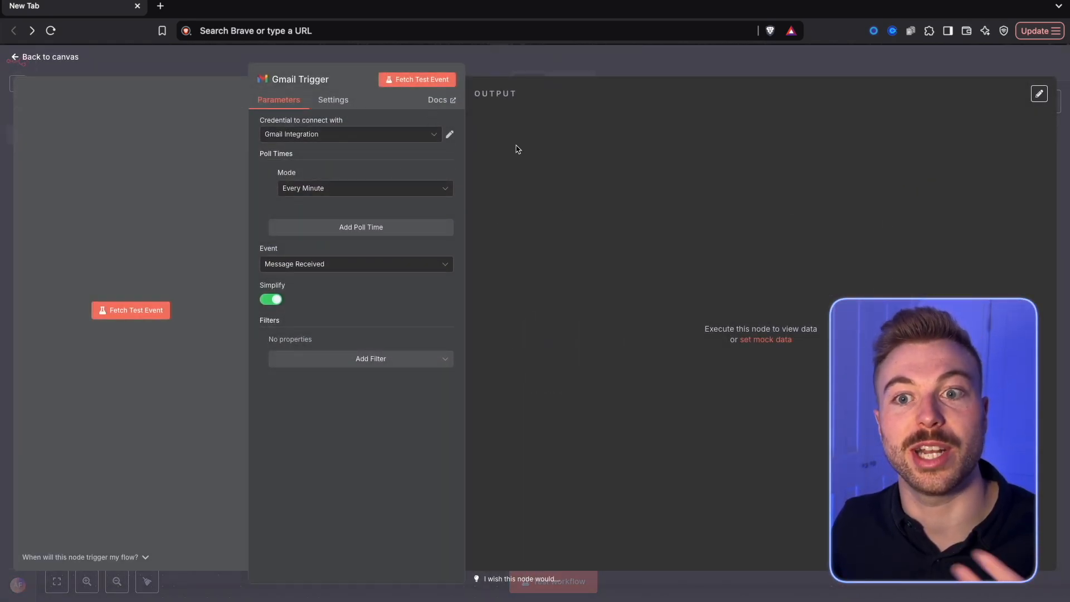
# Fetch a test event in the Gmail Trigger, pin its output data and return to the canvas
pyautogui.click(436, 78)
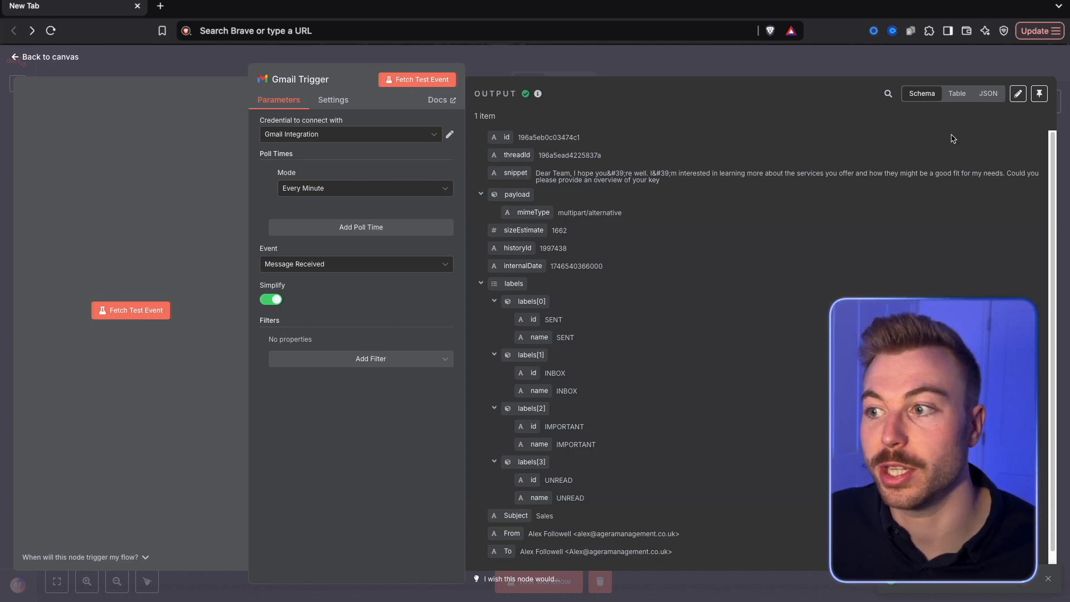
pyautogui.click(1039, 93)
pyautogui.click(986, 70)
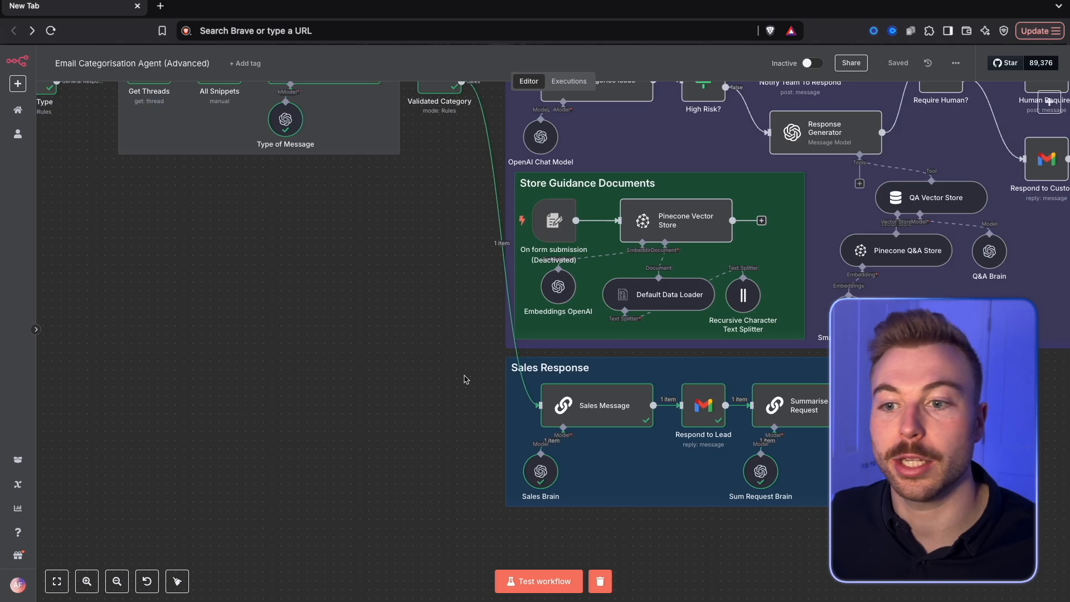
# Add an If node after the Gmail Trigger
pyautogui.hscroll(-10, 162, 300)
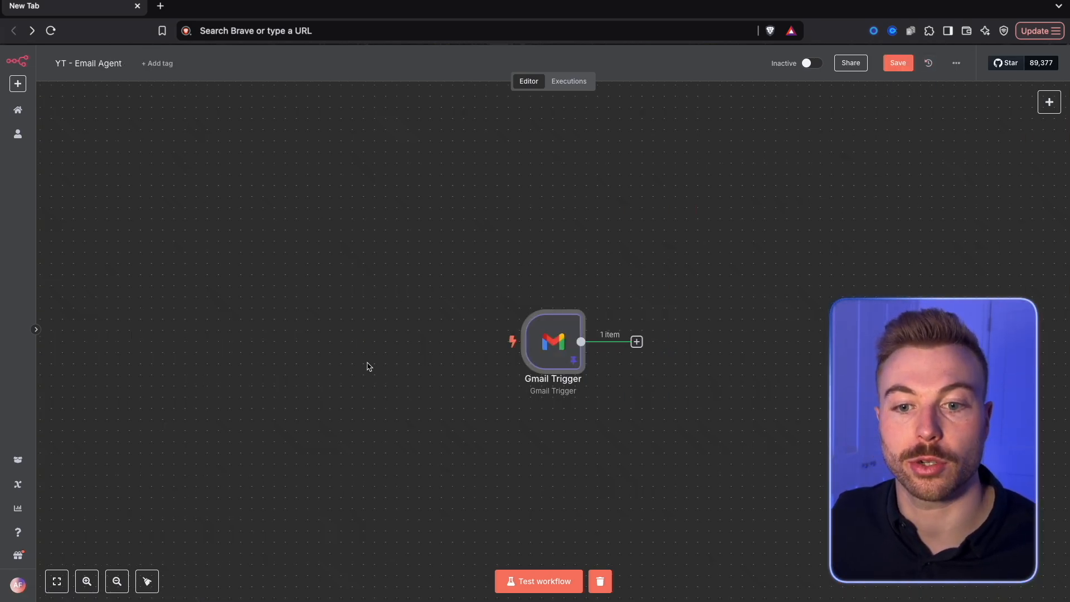
pyautogui.click(636, 341)
pyautogui.write('if')
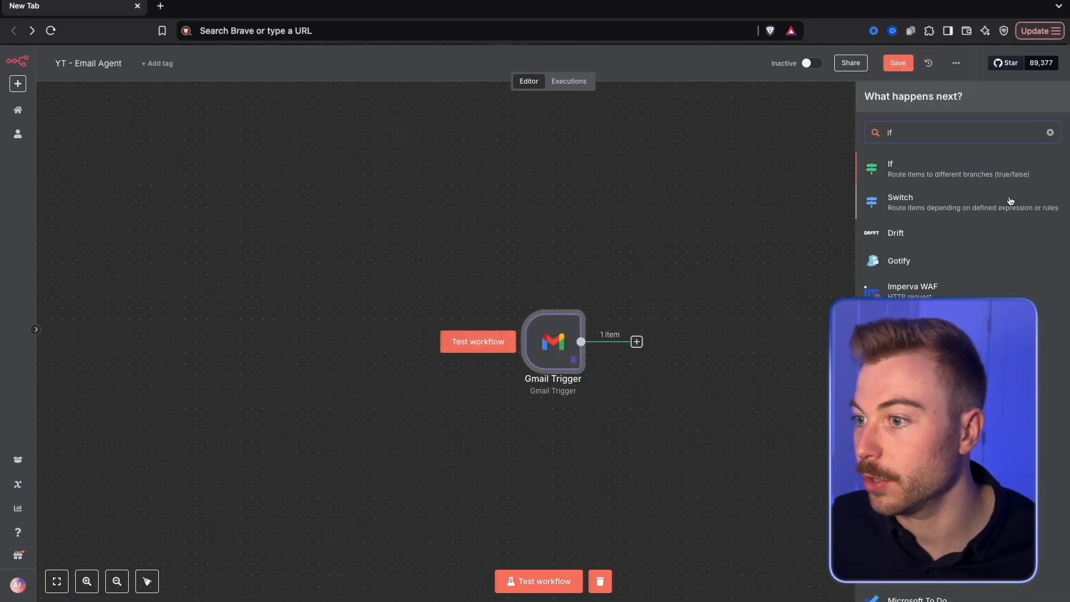
pyautogui.click(1011, 173)
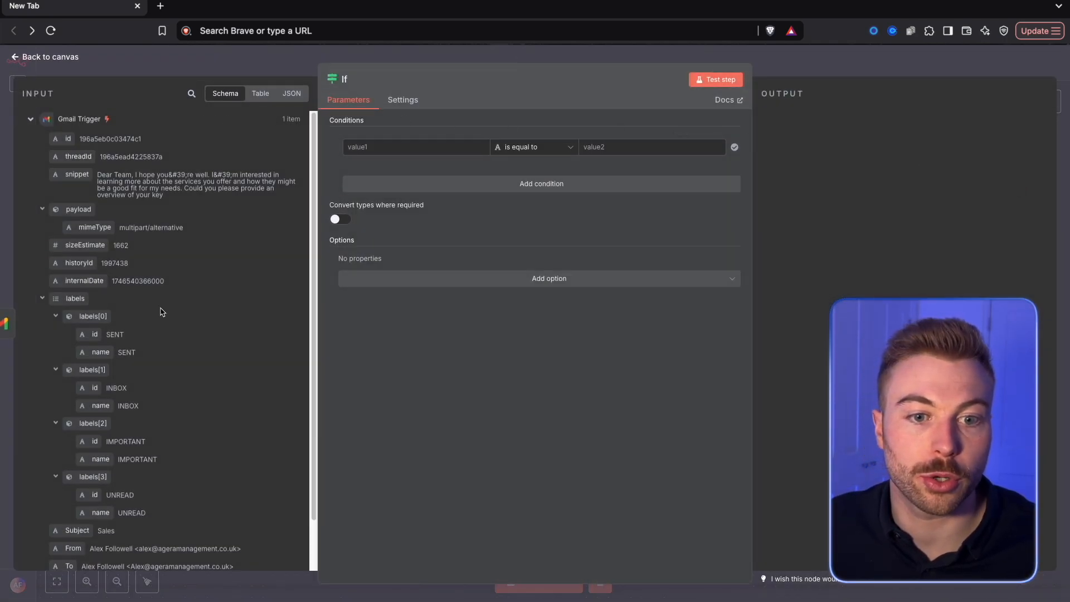
# Set the If condition to {{ $json.From }} is equal to the sender's name and e-mail, and test the step
pyautogui.scroll(-2, 155, 329)
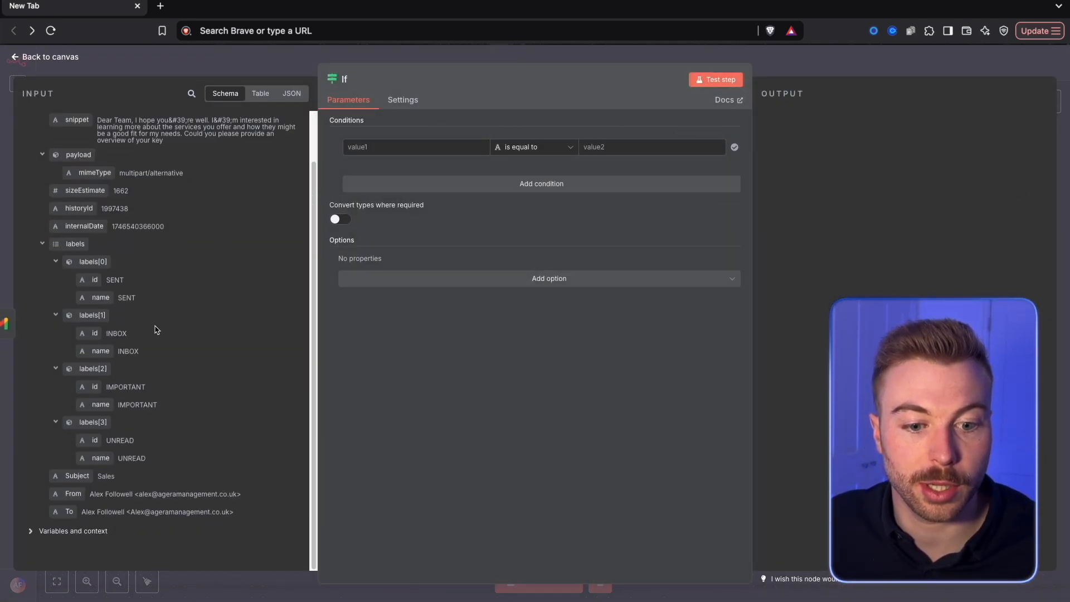
pyautogui.moveTo(67, 495); pyautogui.dragTo(423, 146)
pyautogui.click(645, 144)
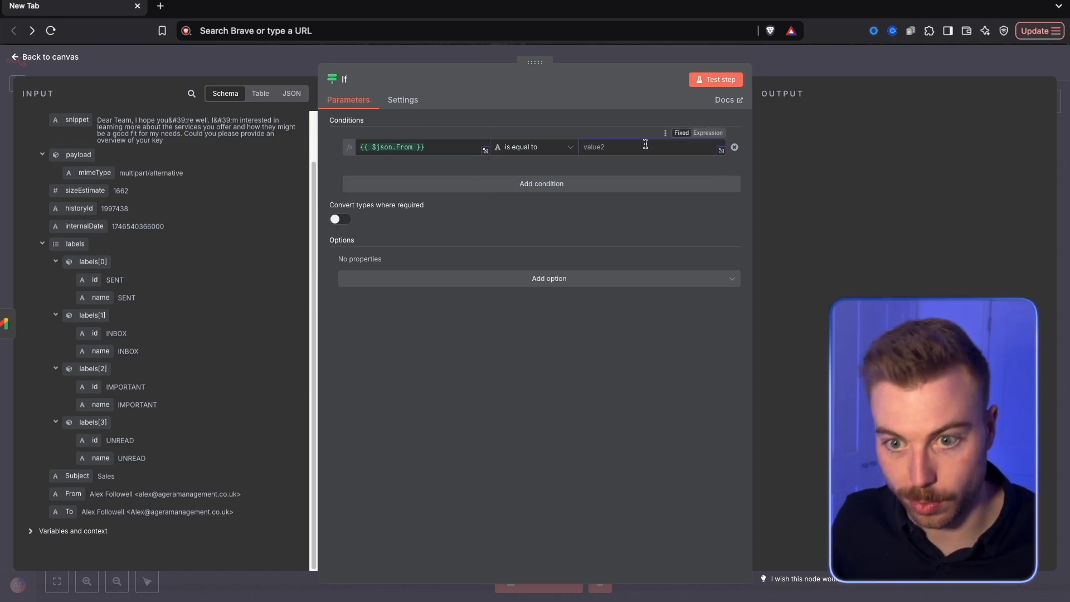
pyautogui.moveTo(88, 494); pyautogui.dragTo(265, 500)
pyautogui.hotkey('ctrl', 'c')
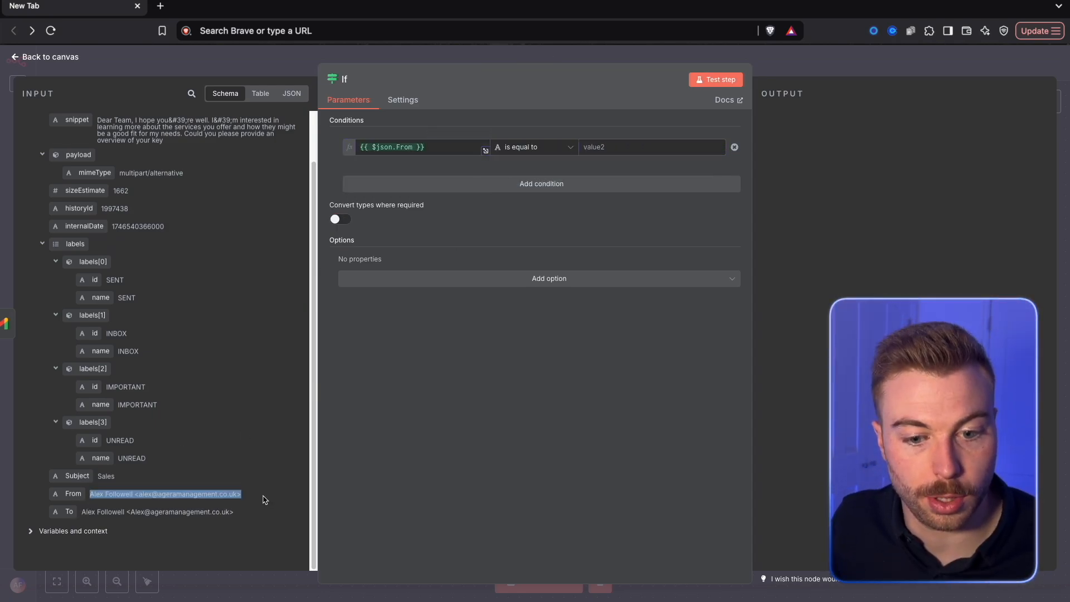
pyautogui.click(671, 140)
pyautogui.hotkey('ctrl', 'v')
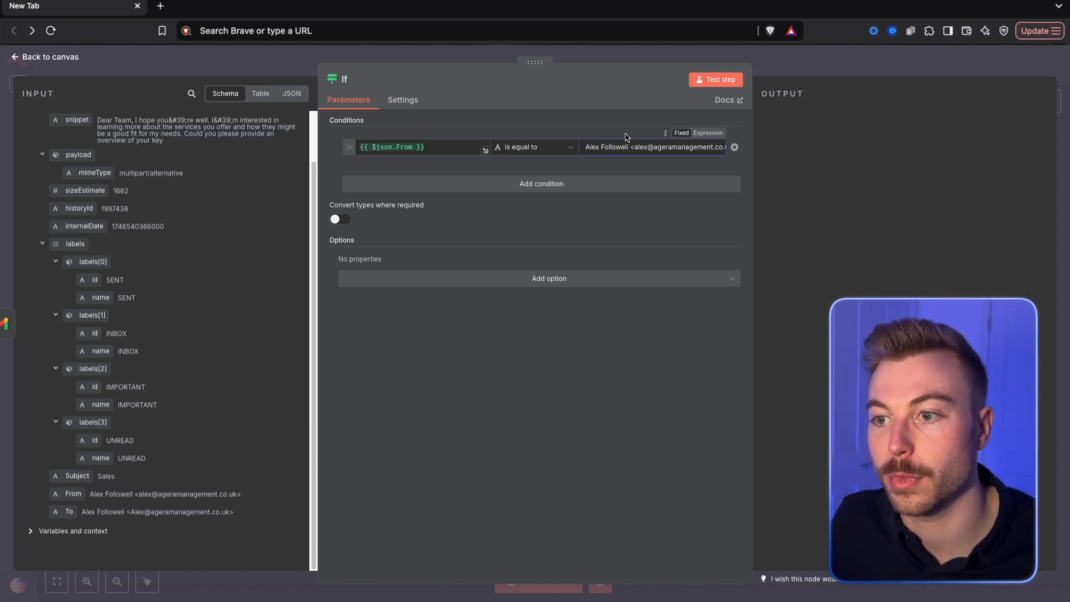
pyautogui.press('super+Left')
pyautogui.click(715, 79)
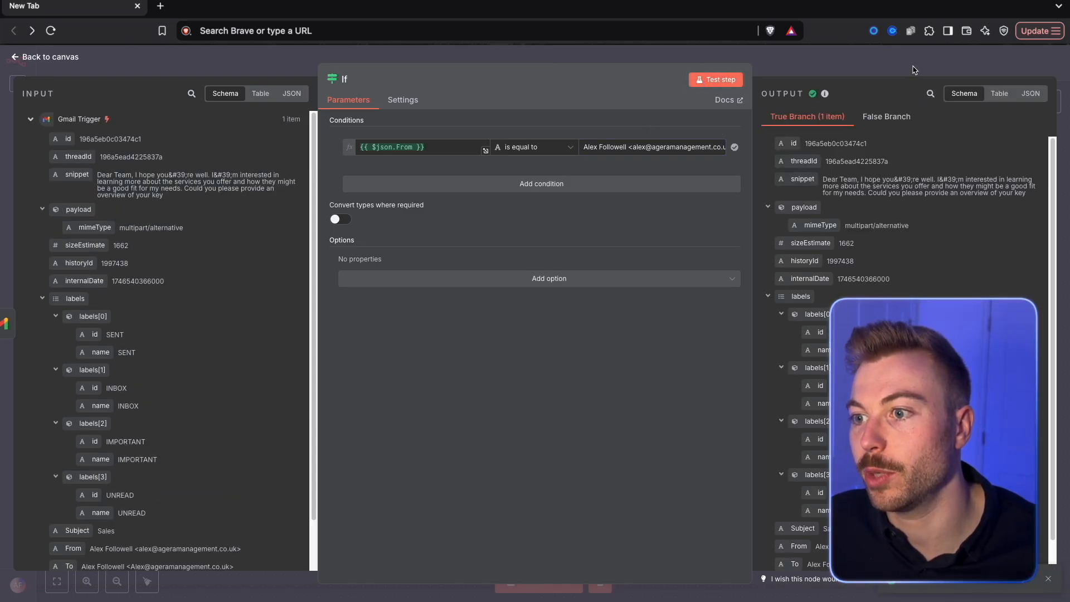
pyautogui.press('Escape')
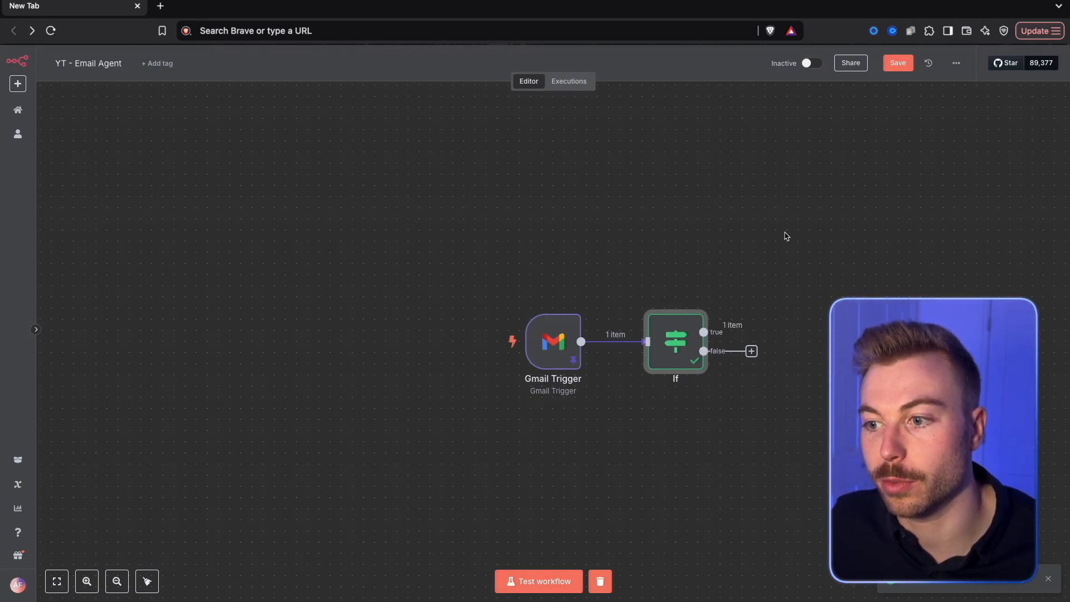
# Add a Gmail "Add label to message" node to the If node's true branch
pyautogui.press('Tab')
pyautogui.write('gmail')
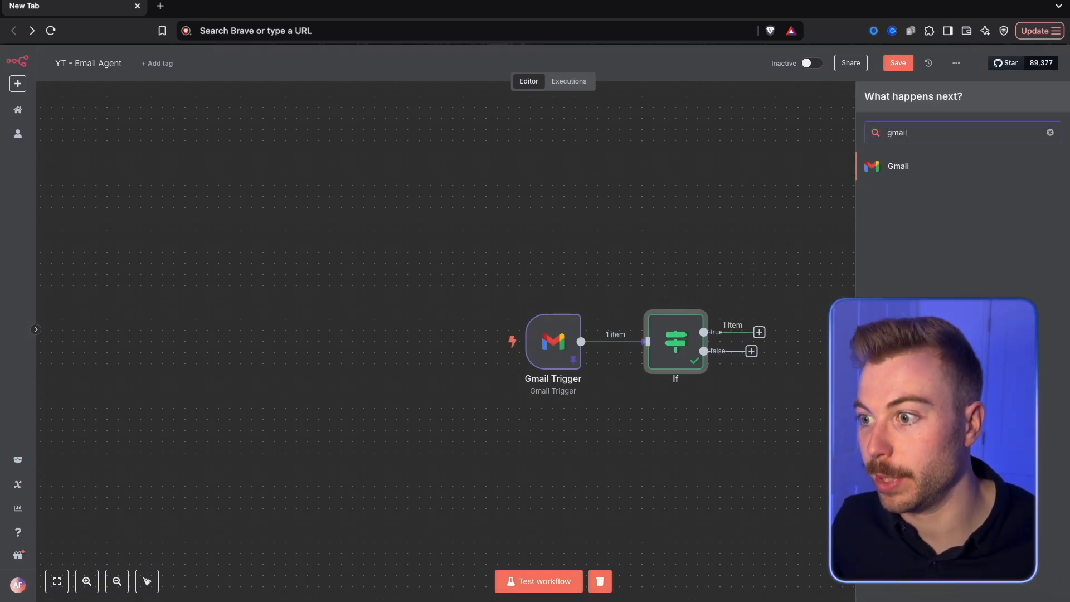
pyautogui.click(938, 165)
pyautogui.moveTo(919, 166)
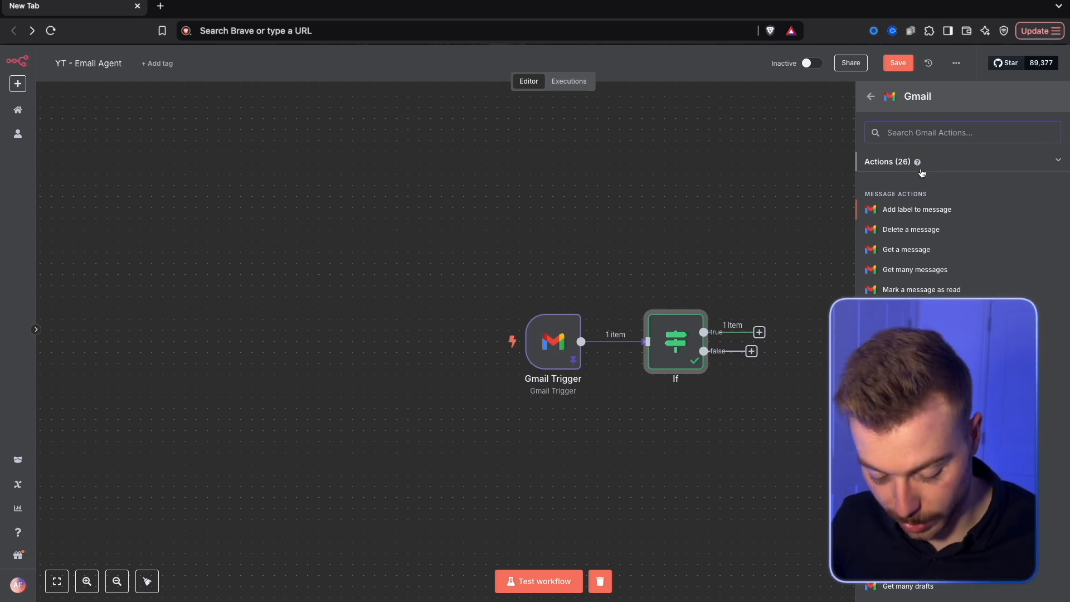
pyautogui.click(919, 209)
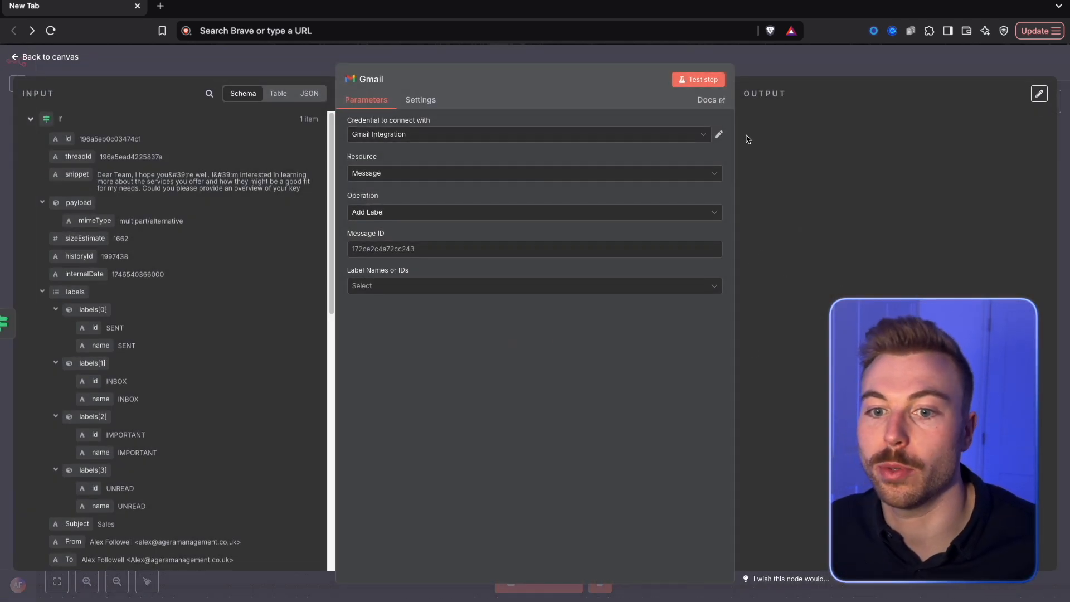
# Set the Gmail node's Message ID to {{ $json.id }} and search its available labels for "spam"
pyautogui.moveTo(68, 139); pyautogui.dragTo(390, 249)
pyautogui.click(594, 375)
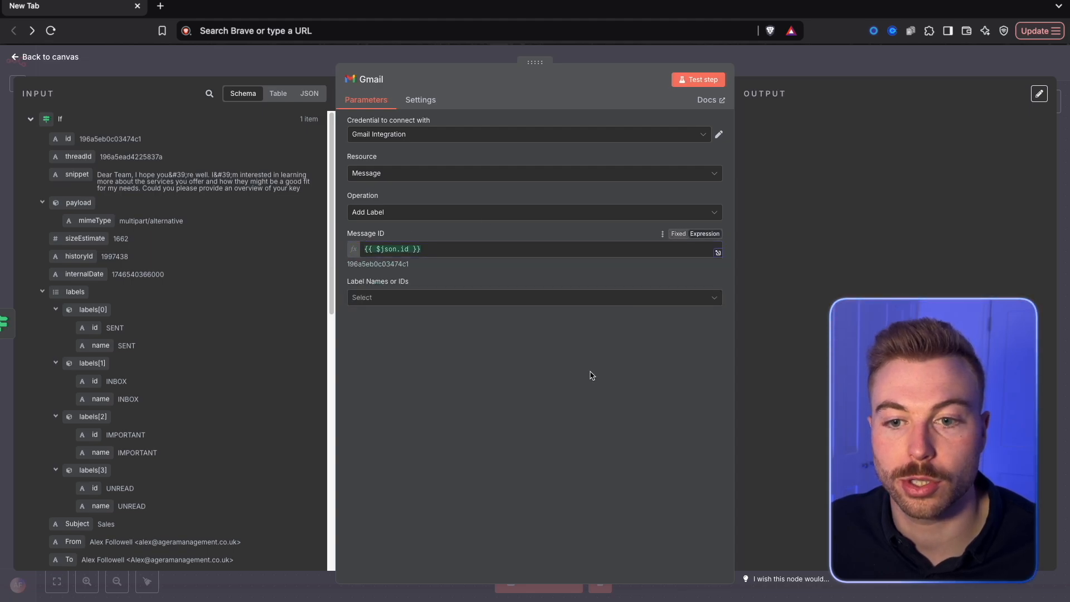
pyautogui.click(520, 297)
pyautogui.scroll(-3, 510, 386)
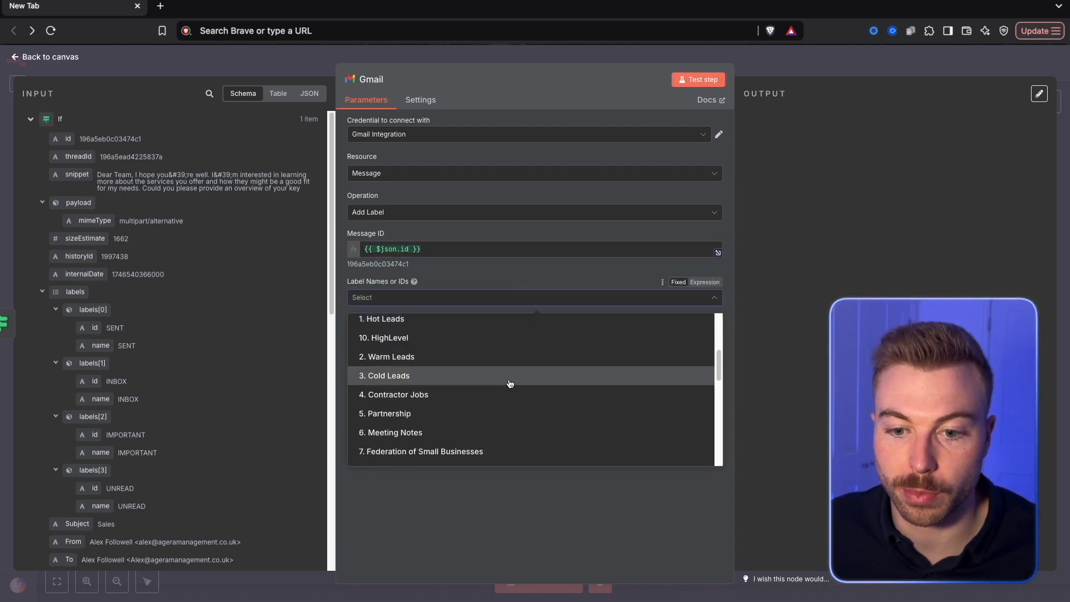
pyautogui.scroll(-3, 516, 394)
pyautogui.scroll(5, 451, 394)
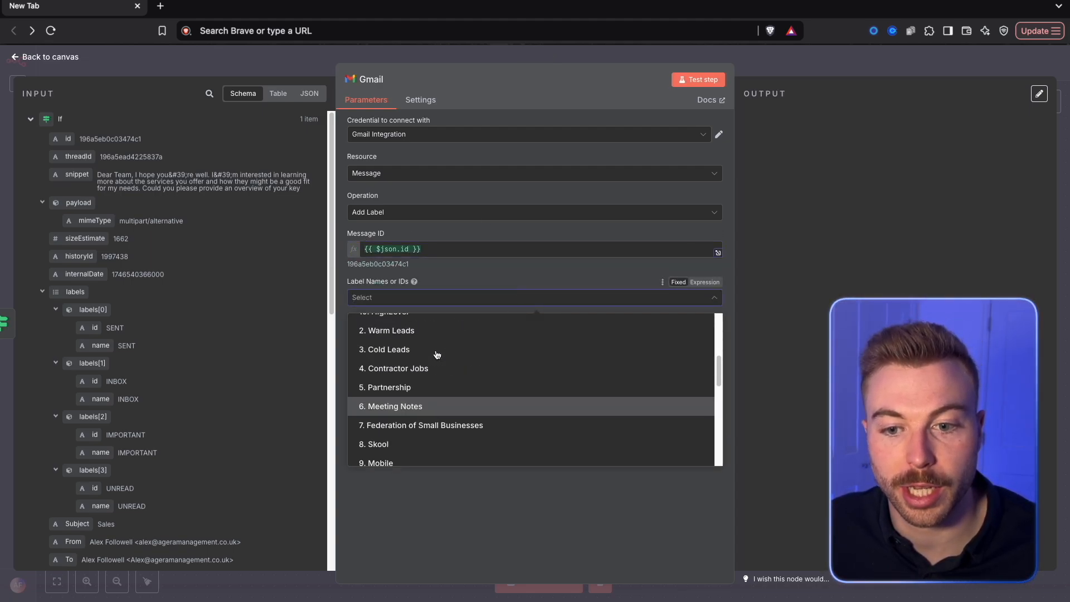
pyautogui.write('spam')
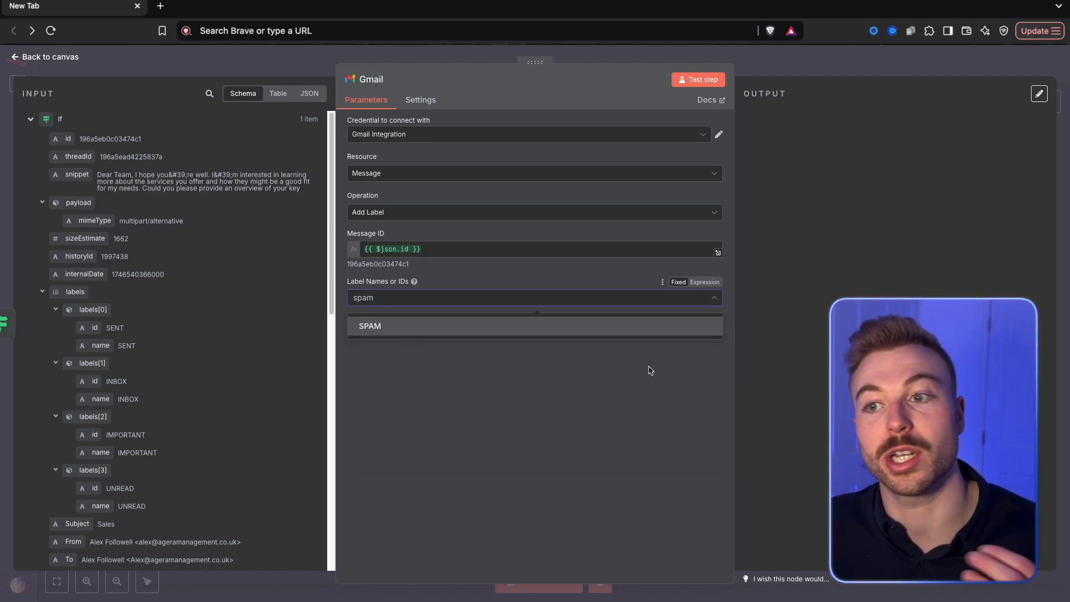
pyautogui.click(878, 77)
# Delete the Gmail label node and the If node from the workflow
pyautogui.rightClick(807, 235)
pyautogui.click(769, 490)
pyautogui.rightClick(822, 237)
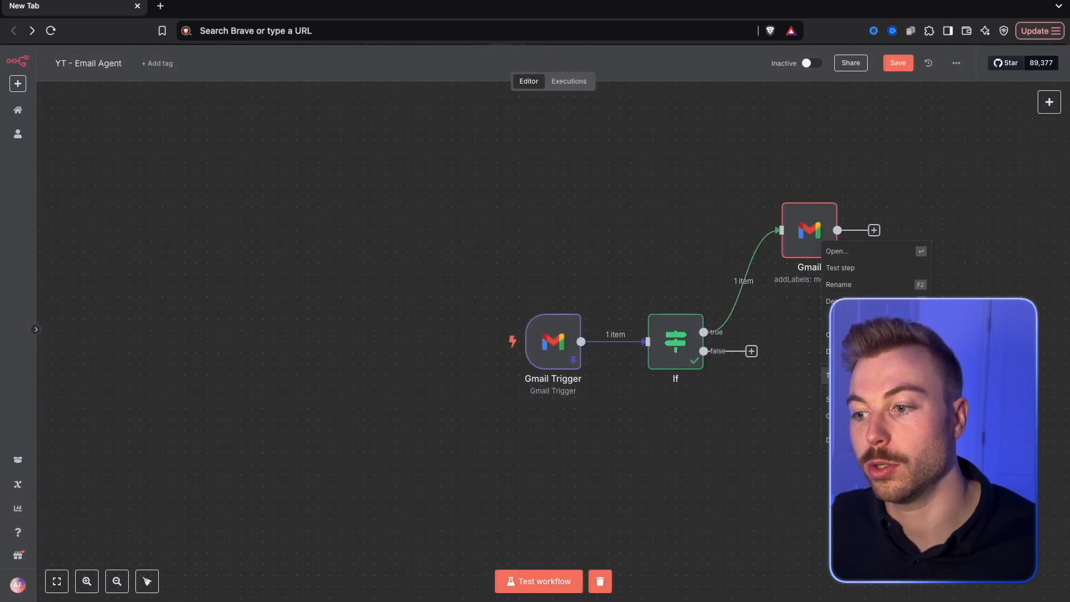
pyautogui.click(847, 440)
pyautogui.doubleClick(683, 357)
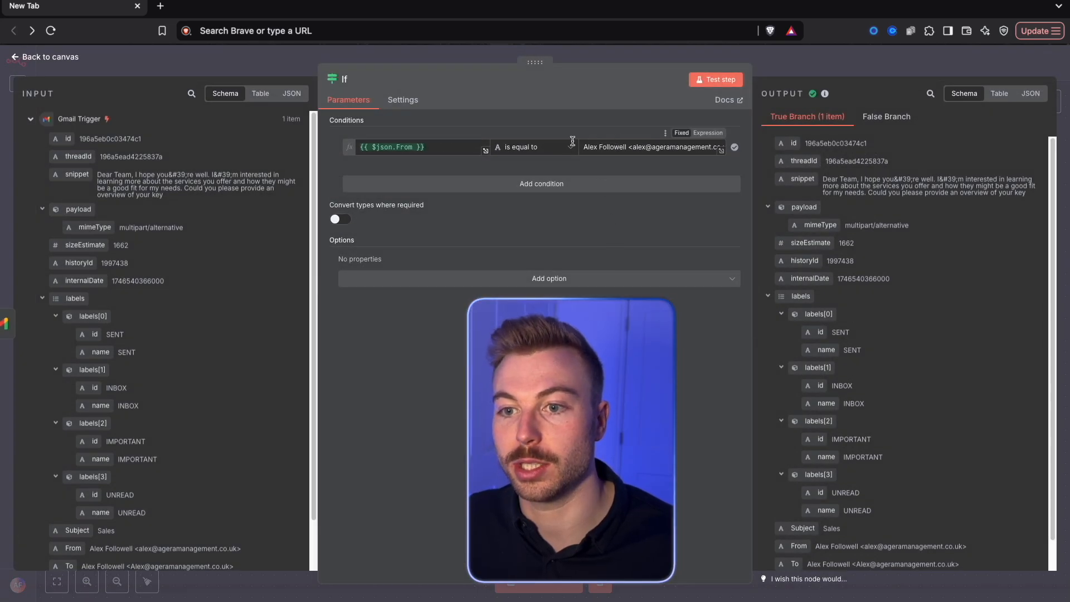
pyautogui.click(828, 67)
pyautogui.rightClick(685, 336)
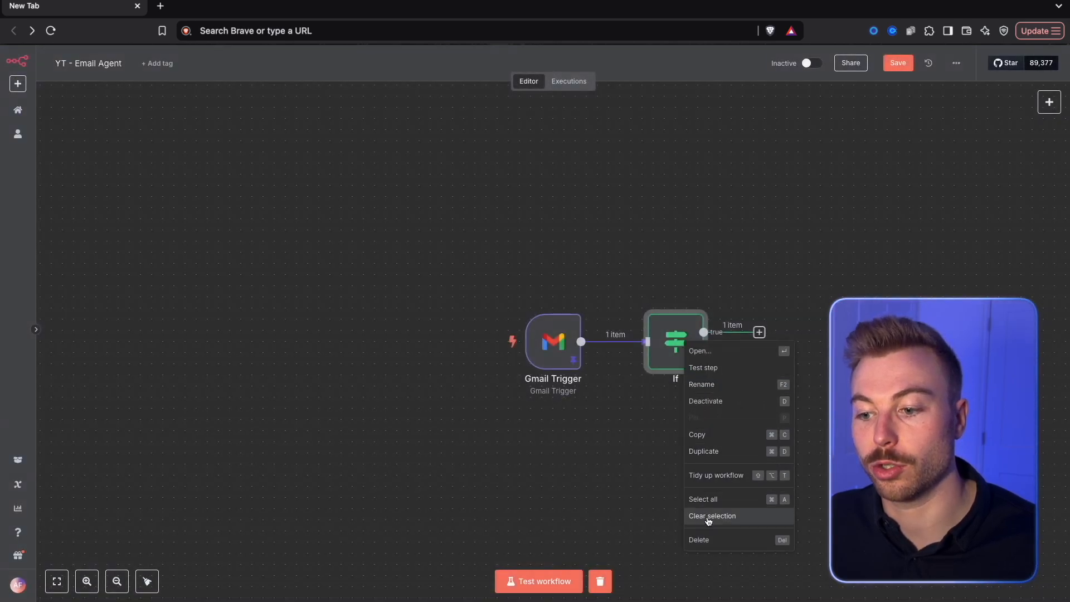
pyautogui.click(696, 535)
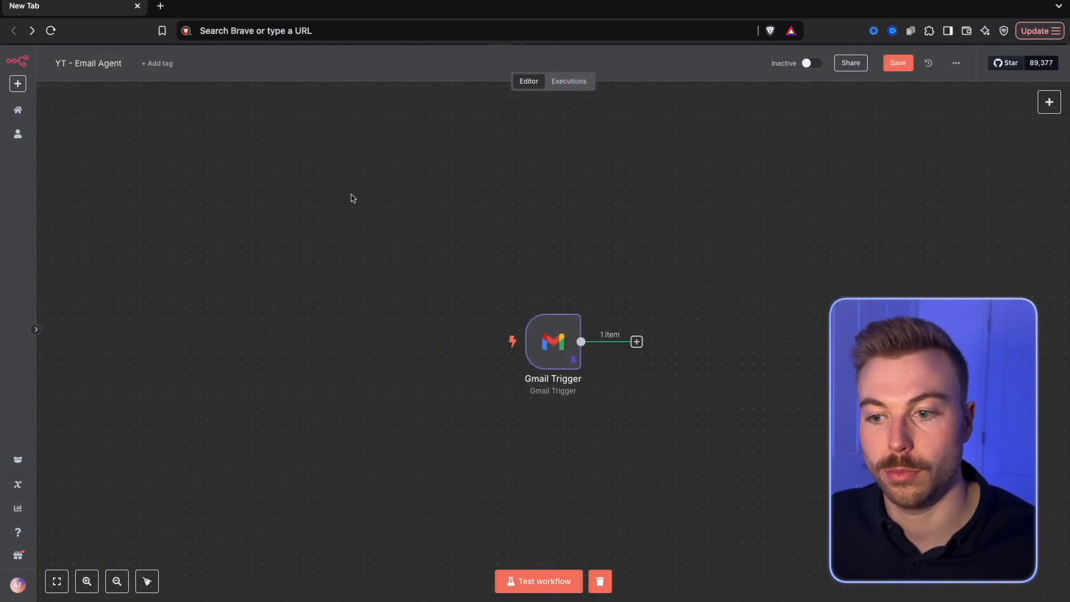
# Add a Basic LLM Chain after the Gmail Trigger, with its prompt source set to Define below and the user prompt to {{ $json.snippet }}
pyautogui.click(637, 343)
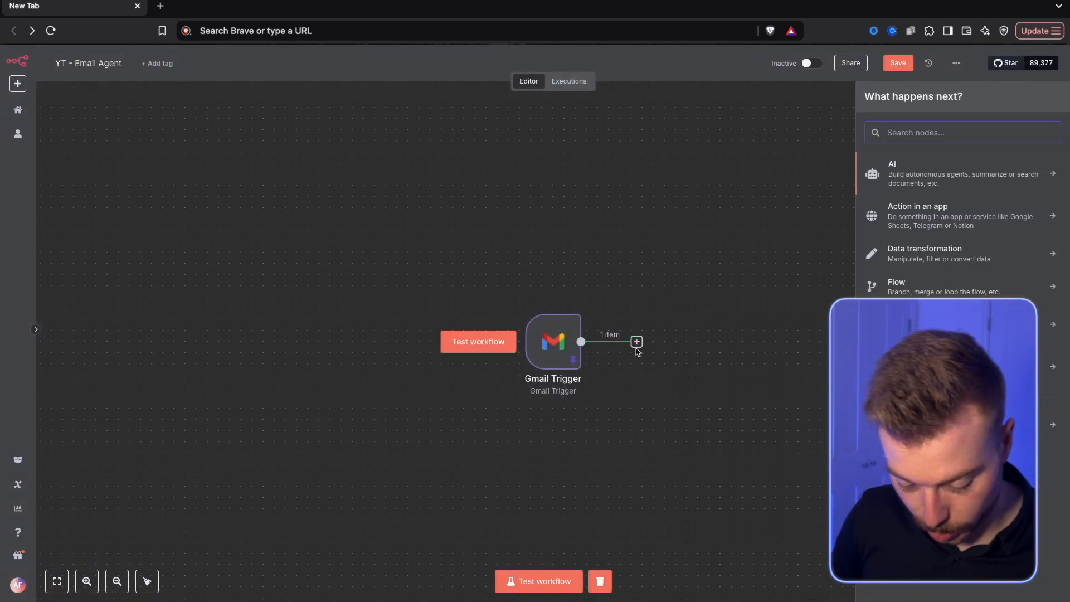
pyautogui.write('basic')
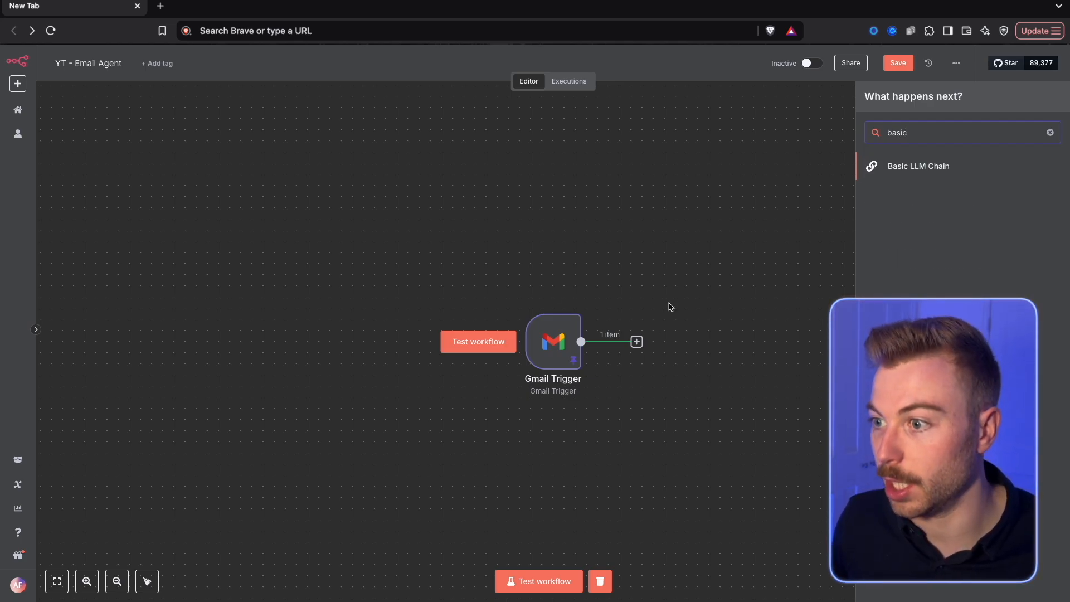
pyautogui.press('Return')
pyautogui.click(414, 162)
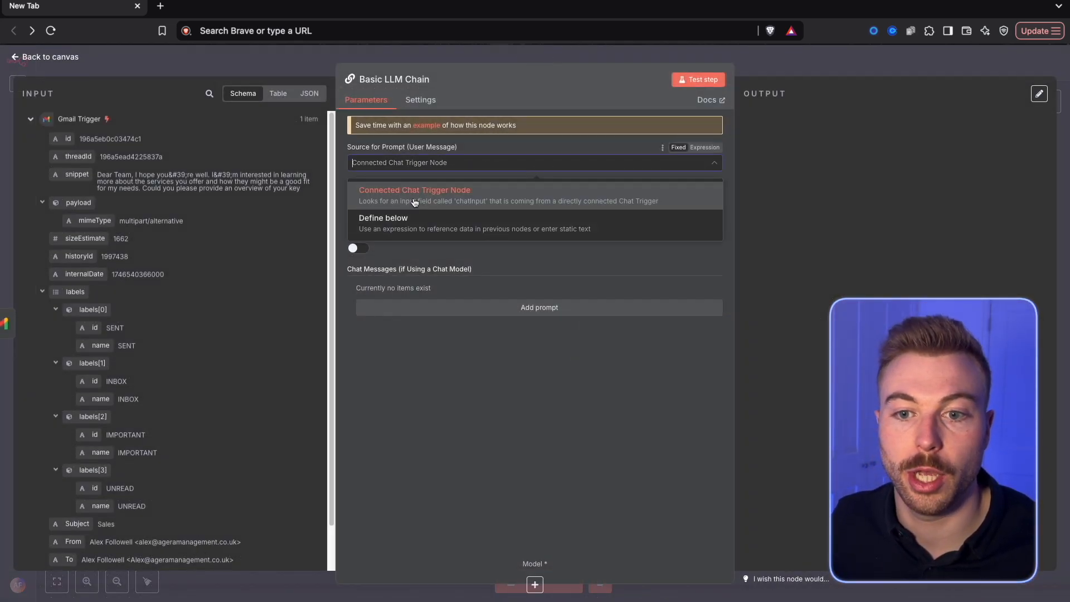
pyautogui.click(412, 221)
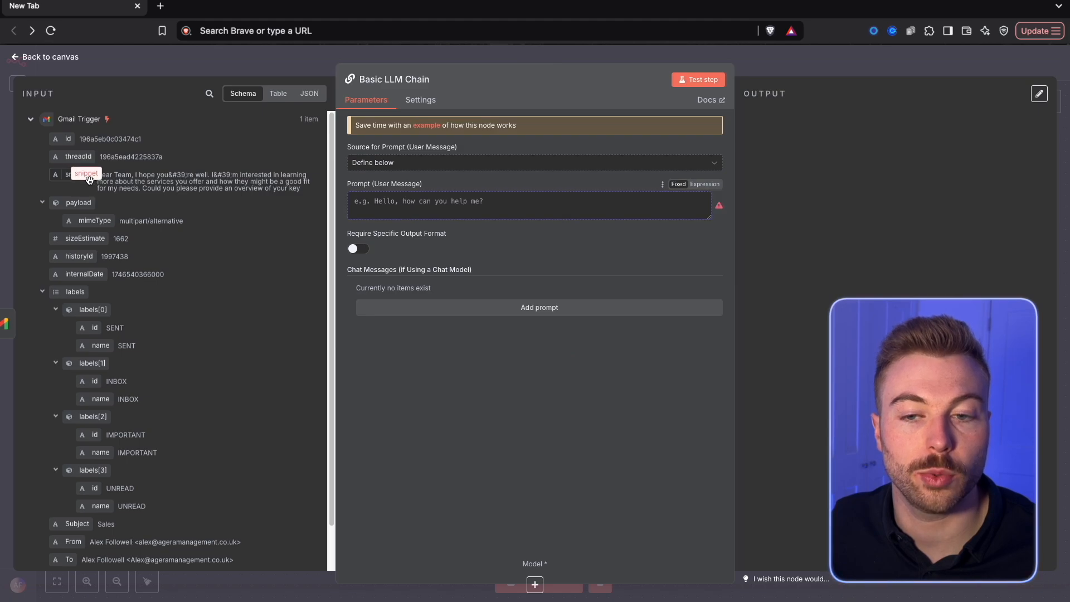
pyautogui.moveTo(89, 179); pyautogui.dragTo(401, 202)
# Add a System chat message containing the email snippet classifier prompt, covering Spam, Urgent, Customer Service, Sales and General Response
pyautogui.click(454, 307)
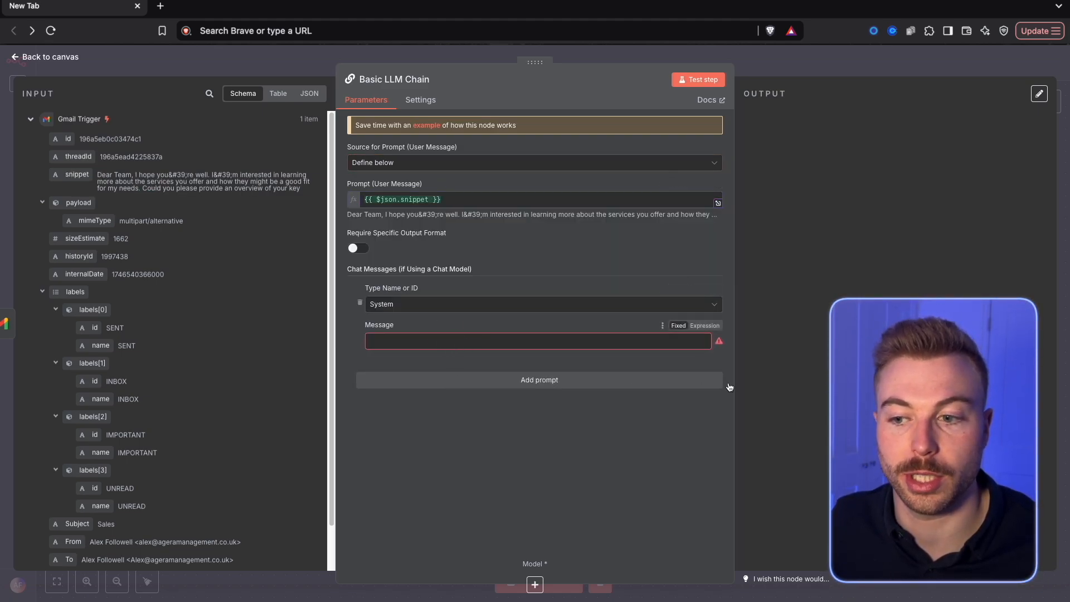
pyautogui.click(707, 341)
pyautogui.click(717, 344)
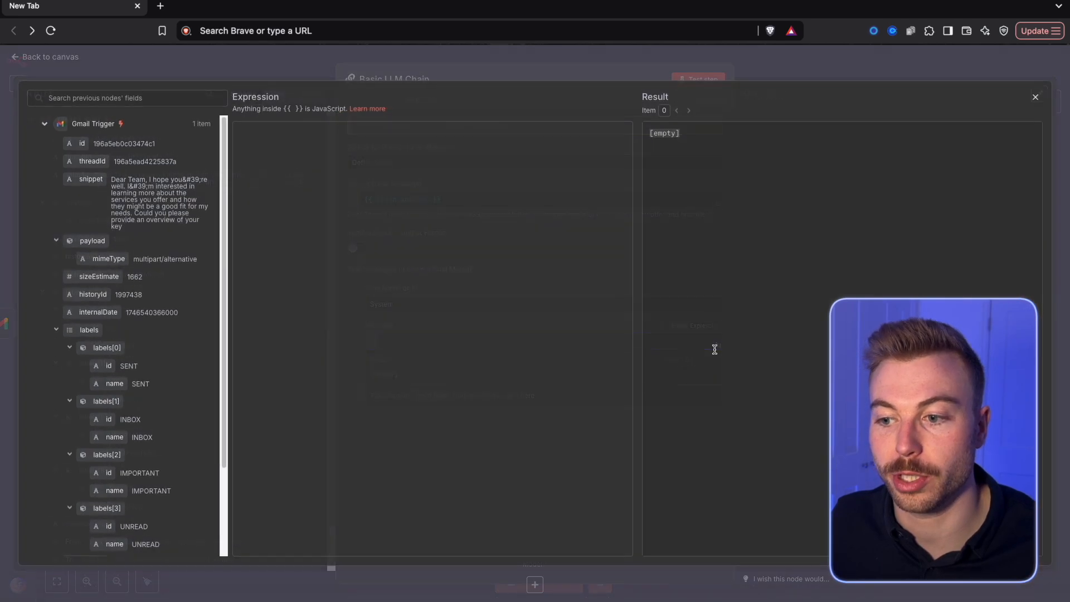
pyautogui.hotkey('ctrl', 'v')
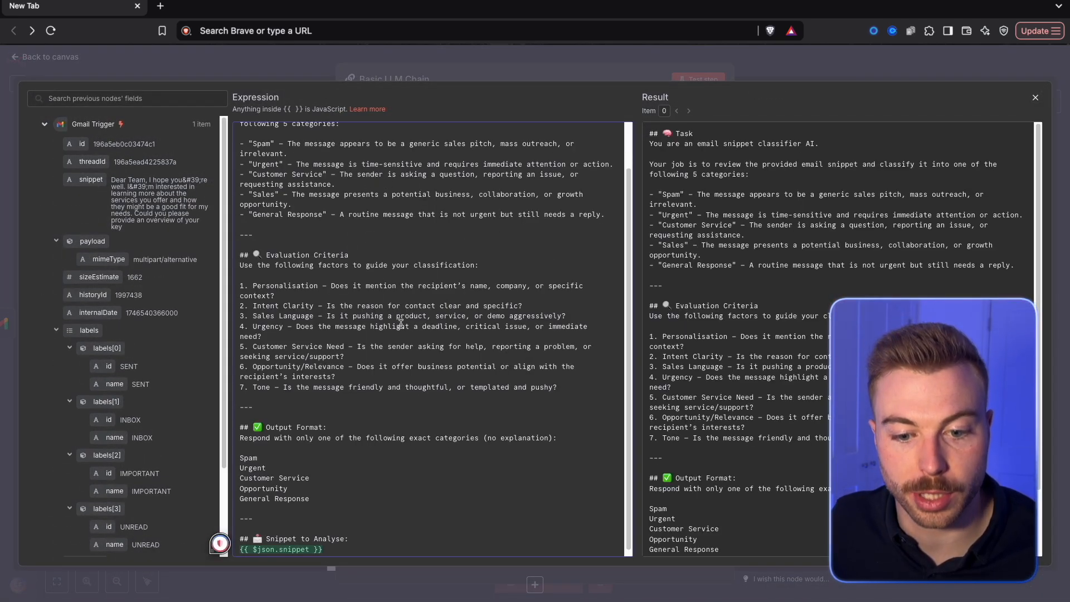
pyautogui.scroll(2, 401, 323)
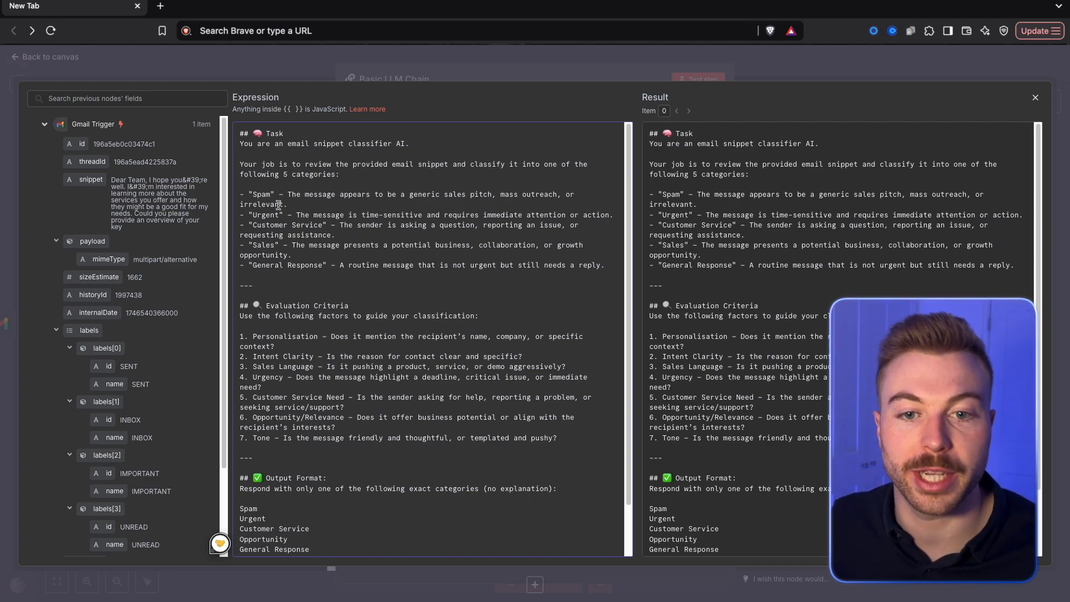
pyautogui.moveTo(249, 192); pyautogui.dragTo(313, 264)
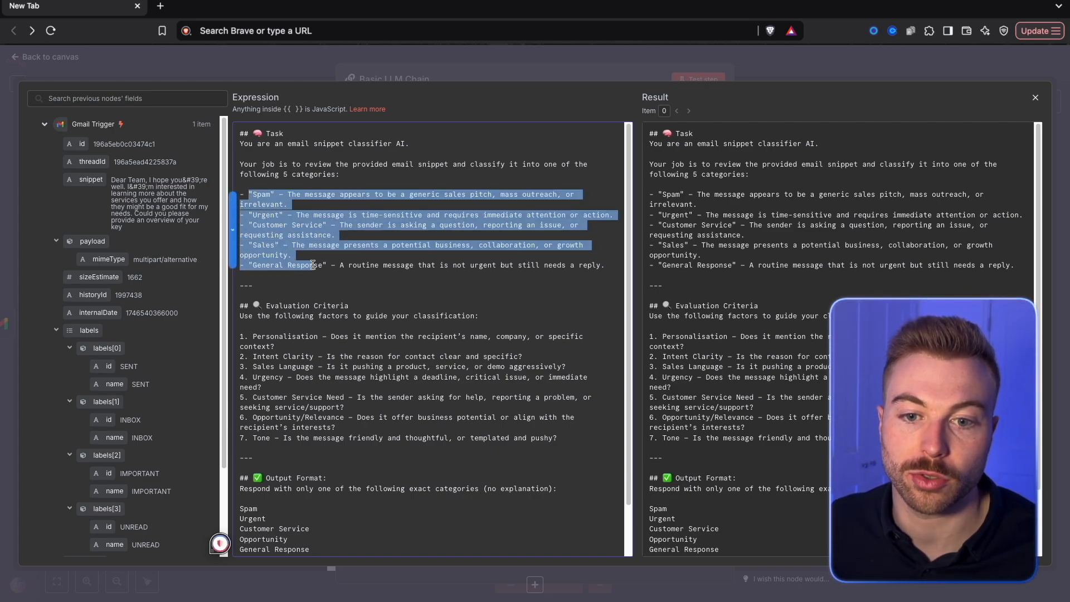
pyautogui.scroll(-2, 313, 265)
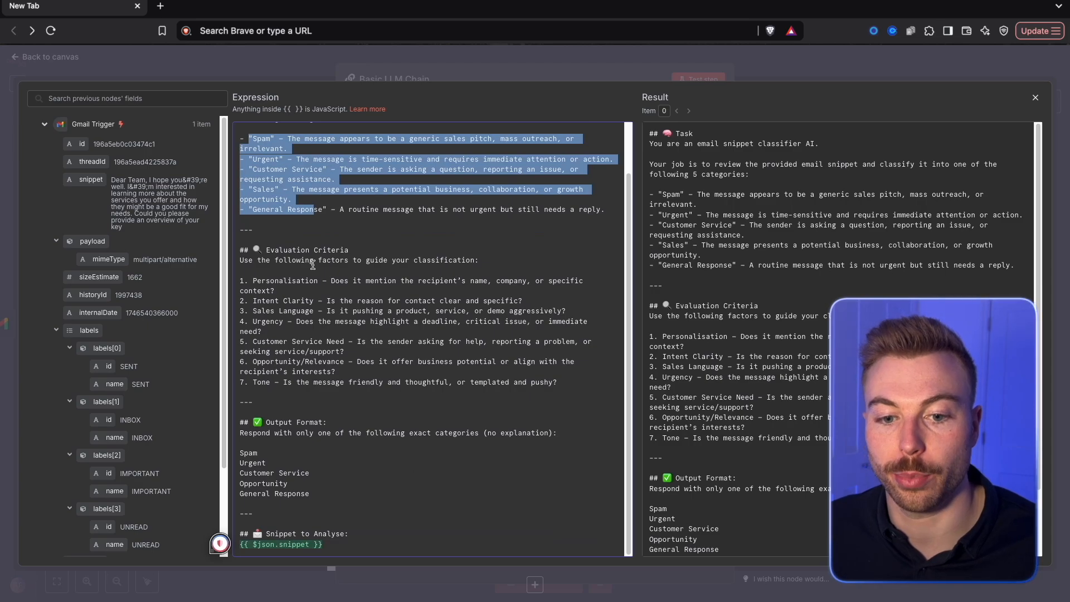
pyautogui.click(300, 55)
pyautogui.click(778, 68)
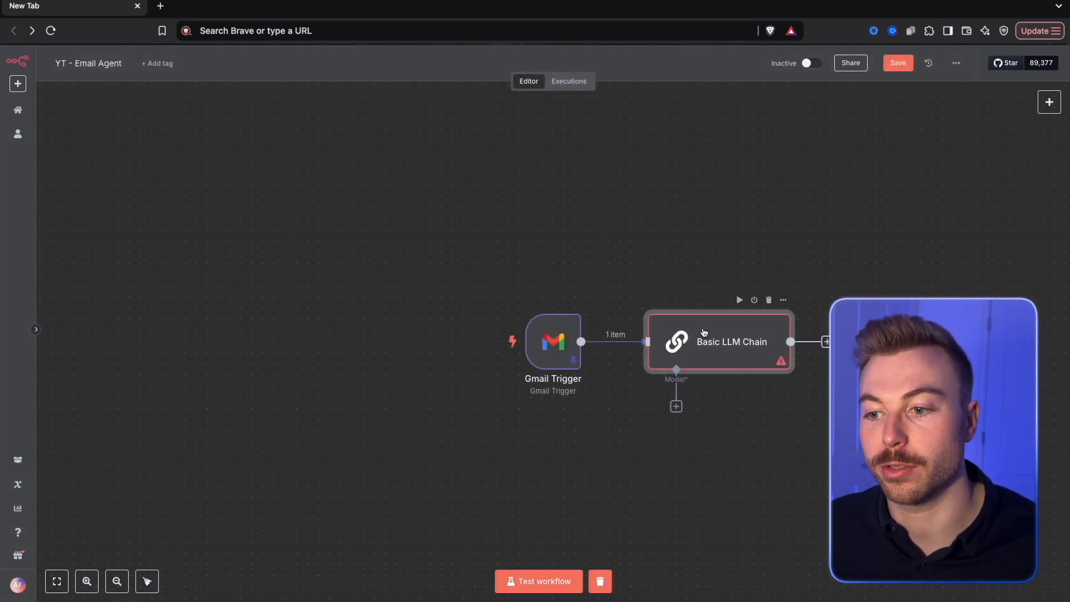
# Rename the Basic LLM Chain node to "Check Status"
pyautogui.rightClick(703, 334)
pyautogui.click(732, 384)
pyautogui.write('Check Status')
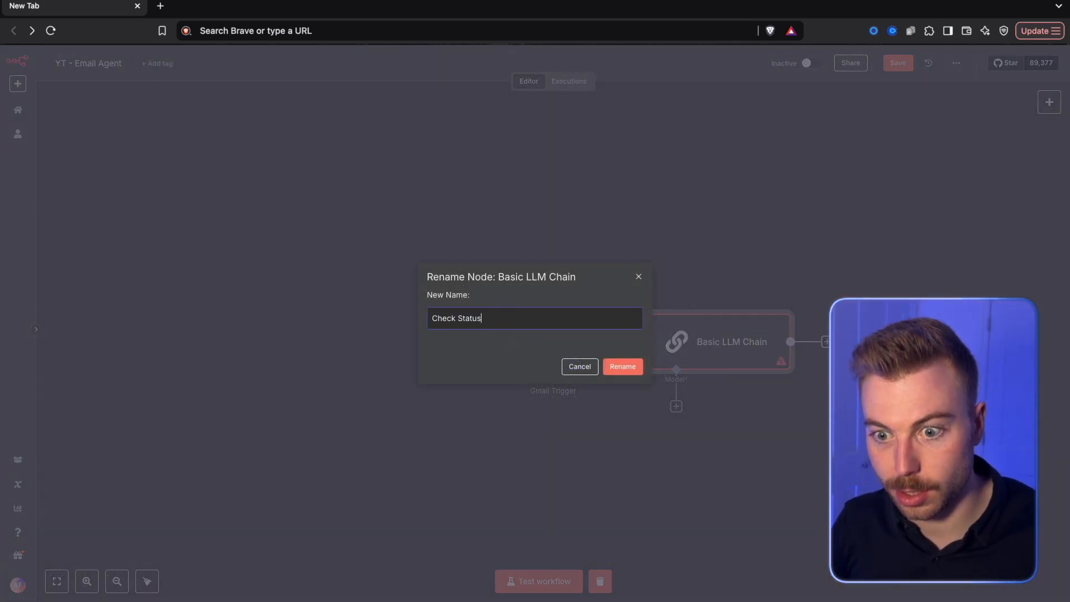
pyautogui.press('Return')
# Attach an OpenAI Chat Model using gpt-4o-mini to the Check Status node and place it directly beneath that node
pyautogui.click(676, 406)
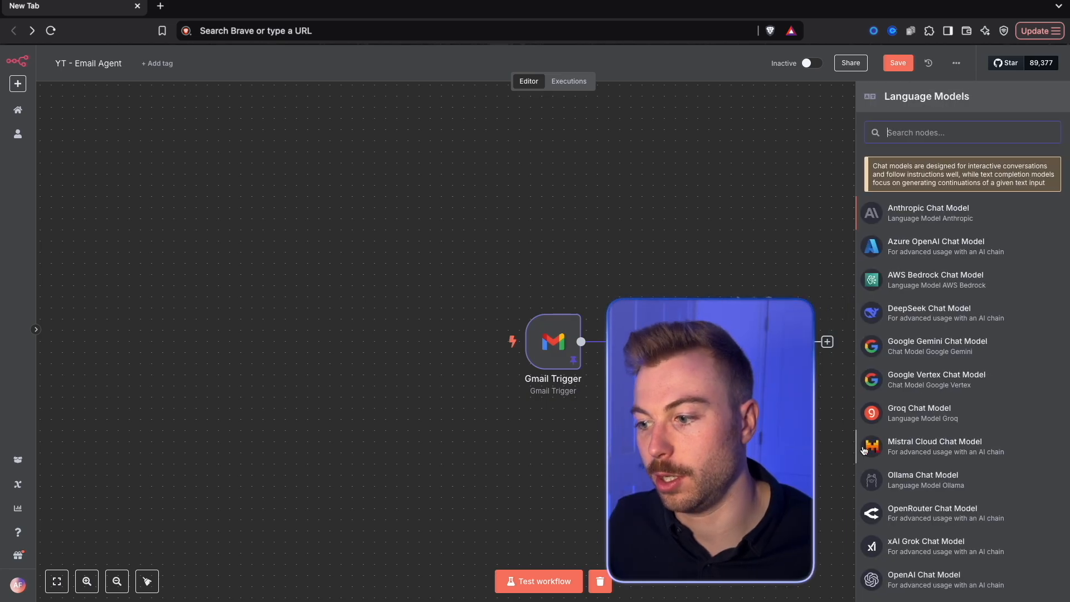
pyautogui.click(936, 576)
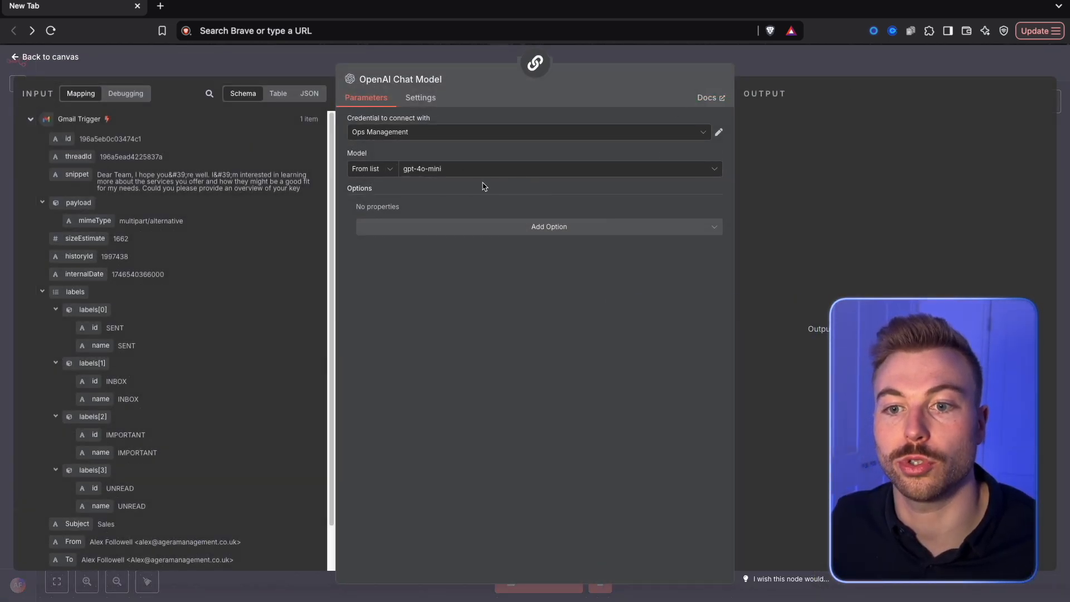
pyautogui.click(850, 62)
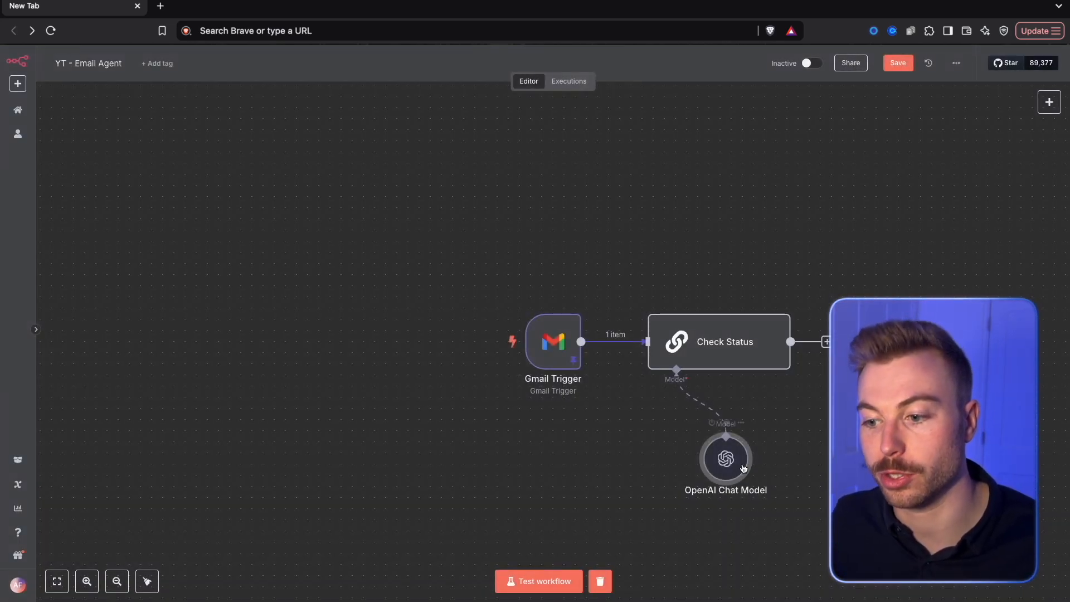
pyautogui.moveTo(732, 462); pyautogui.dragTo(675, 440)
pyautogui.doubleClick(673, 439)
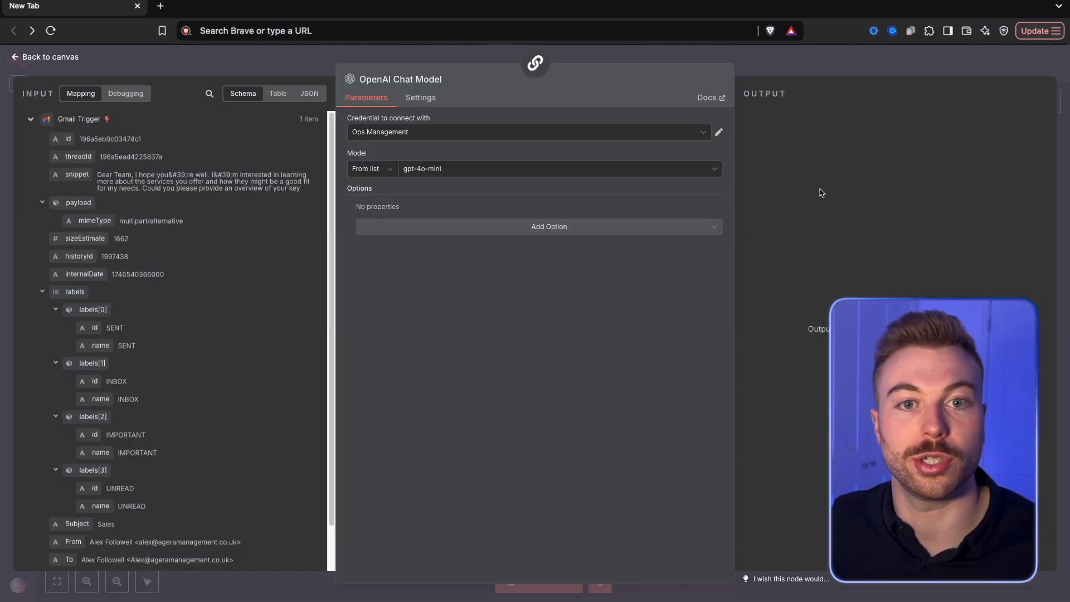
pyautogui.click(872, 73)
pyautogui.moveTo(681, 450); pyautogui.dragTo(670, 450)
# Run the Check Status node on its own, check the category in its output, and save the workflow
pyautogui.moveTo(820, 410); pyautogui.dragTo(672, 398)
pyautogui.rightClick(613, 341)
pyautogui.click(640, 370)
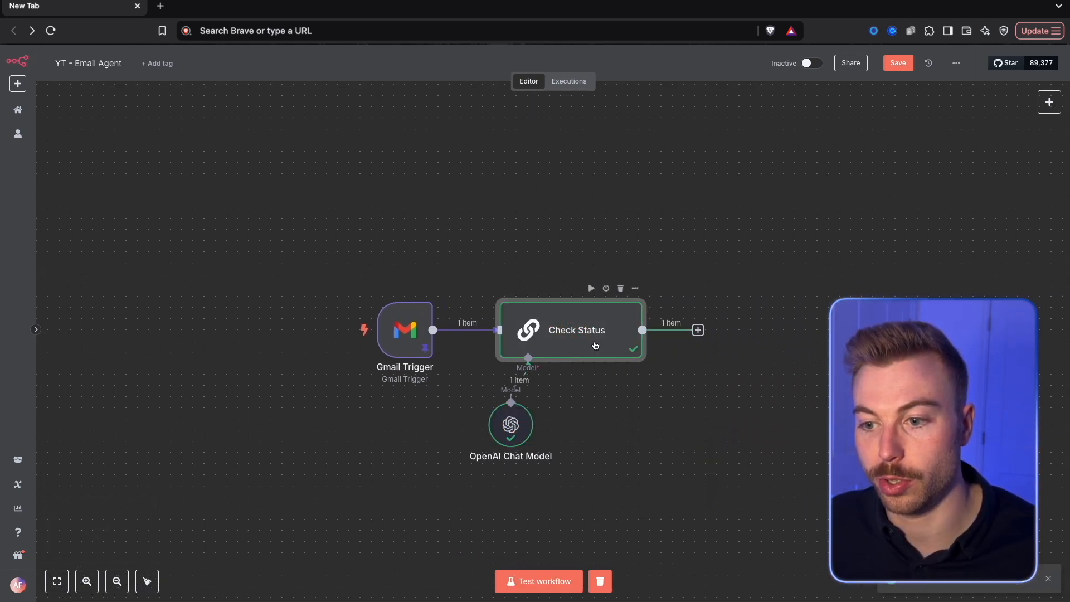
pyautogui.doubleClick(592, 338)
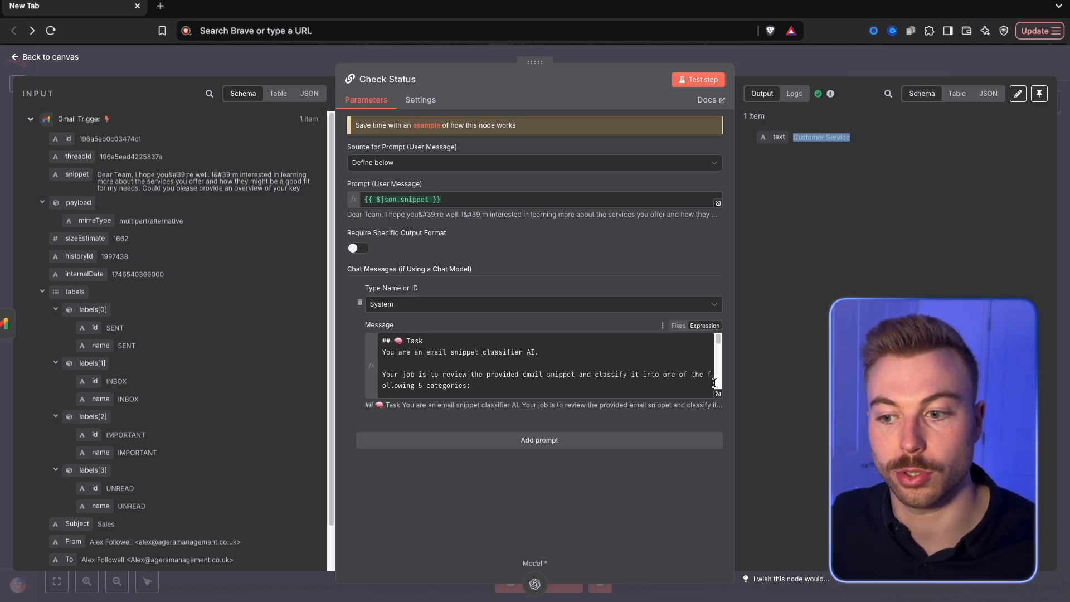
pyautogui.click(822, 60)
pyautogui.moveTo(813, 370); pyautogui.dragTo(678, 303)
pyautogui.scroll(2, 678, 303)
pyautogui.click(892, 67)
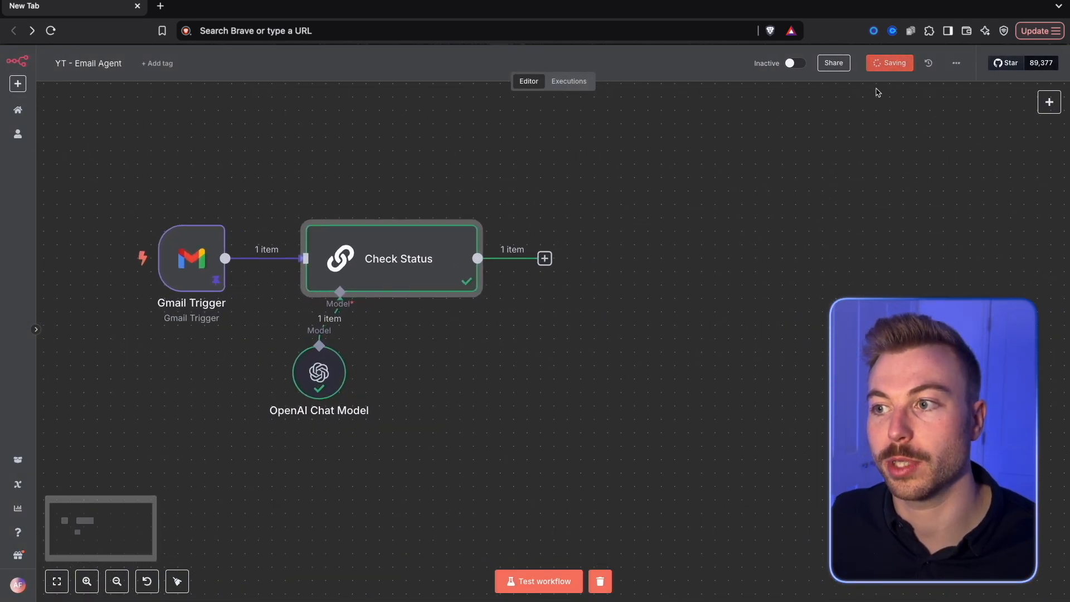
# Add a Switch node after Check Status and test the step to load its input data
pyautogui.click(545, 259)
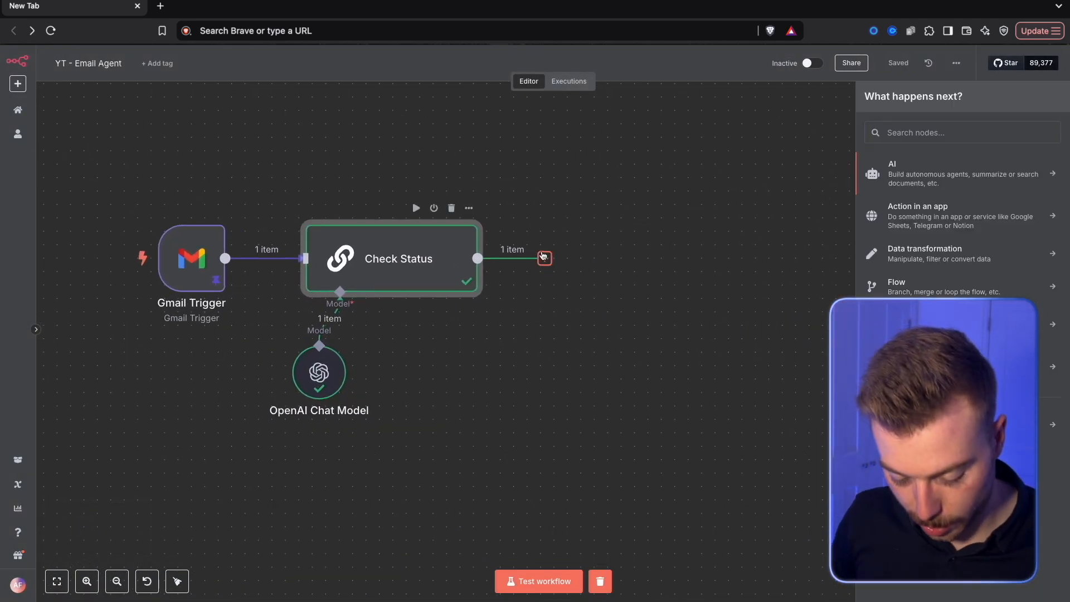
pyautogui.write('switch')
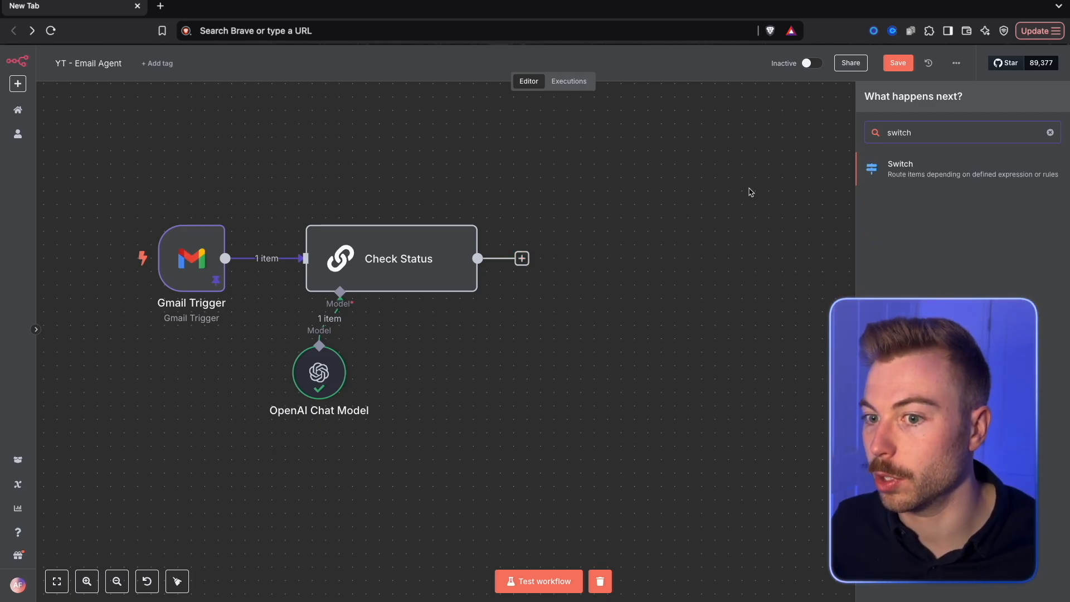
pyautogui.click(930, 176)
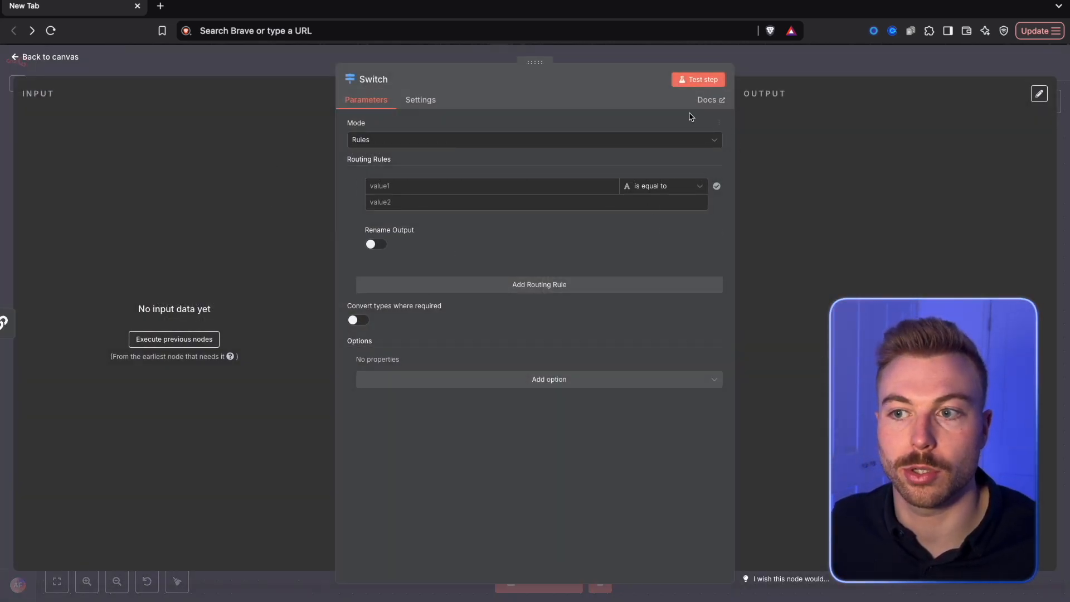
pyautogui.click(691, 79)
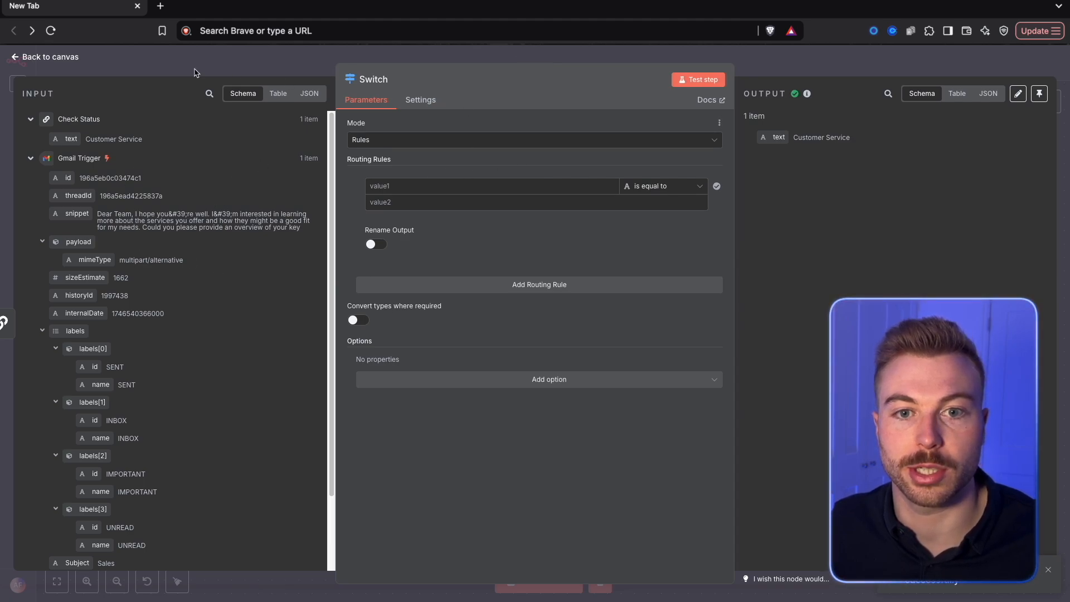
# Set the Switch routing rule to {{ $json.text }} is equal to Customer Service and rename its output "Customer Service"
pyautogui.moveTo(71, 139); pyautogui.dragTo(384, 186)
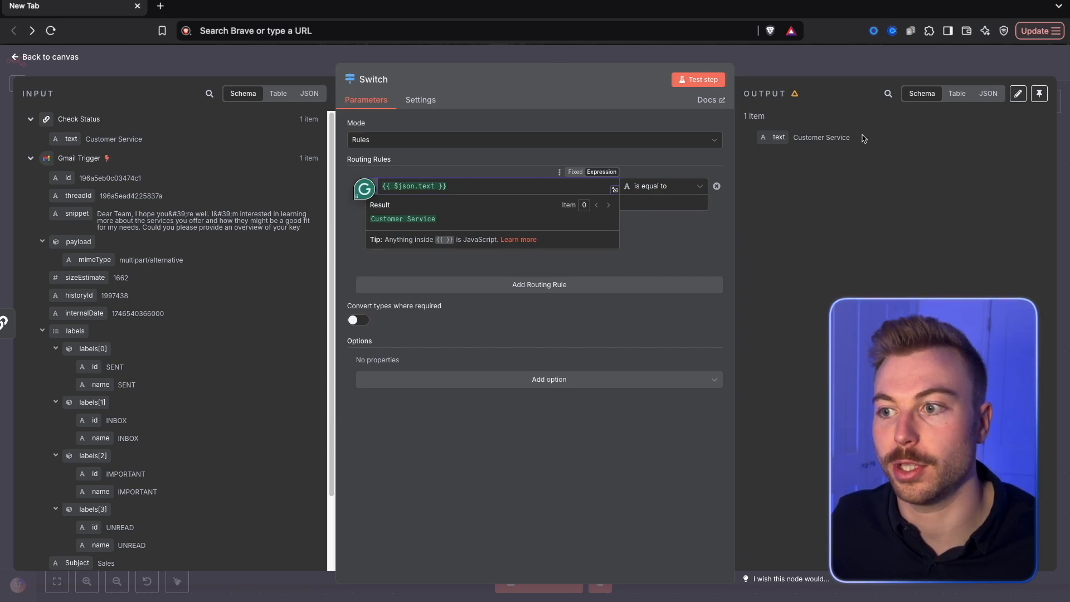
pyautogui.click(614, 196)
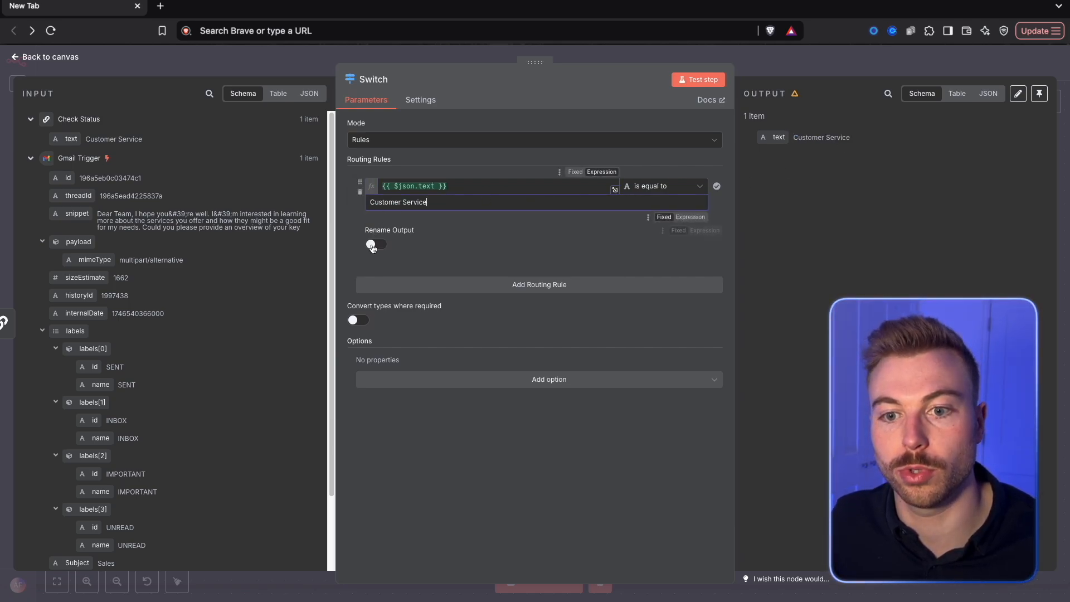
pyautogui.click(374, 243)
pyautogui.click(422, 270)
pyautogui.write('Customer Service')
pyautogui.click(792, 288)
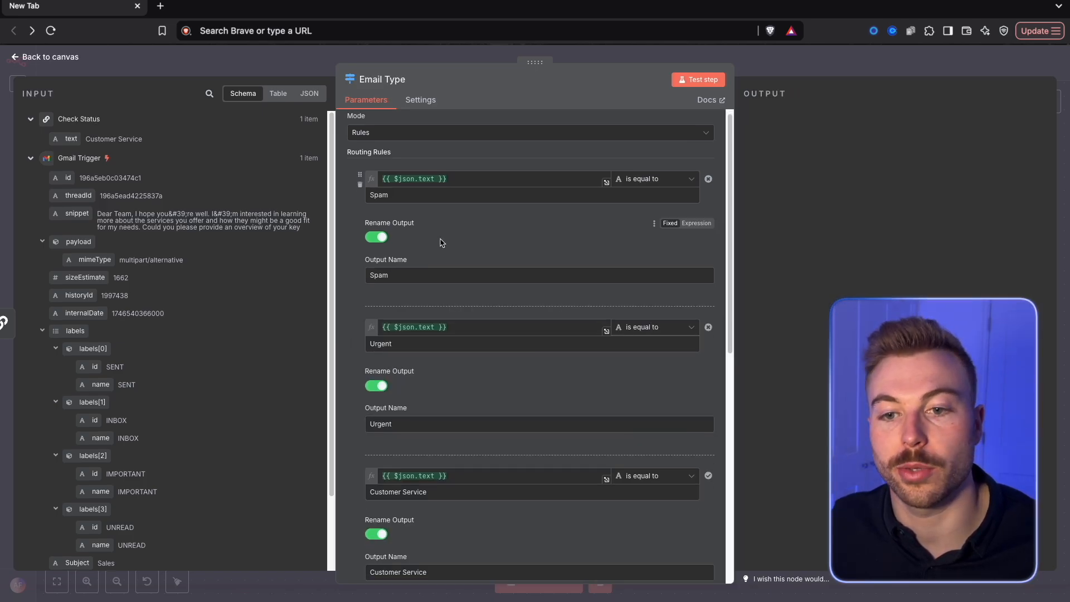
# Review the Email Type node's routing rules, test the step, check the Customer Service output, and save the workflow
pyautogui.scroll(-5, 468, 212)
pyautogui.scroll(-5, 466, 231)
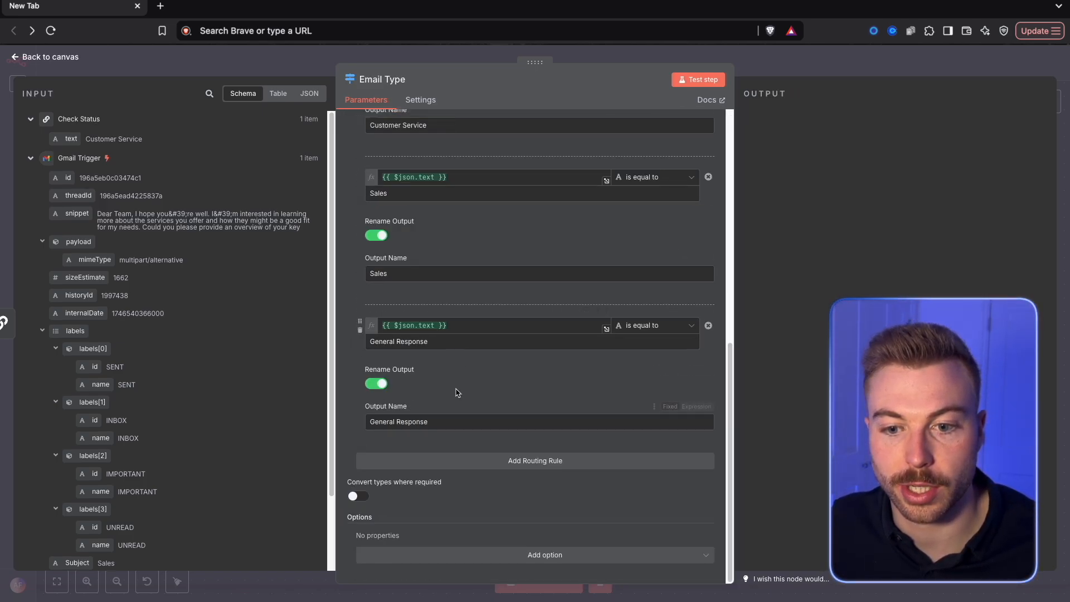
pyautogui.scroll(8, 476, 390)
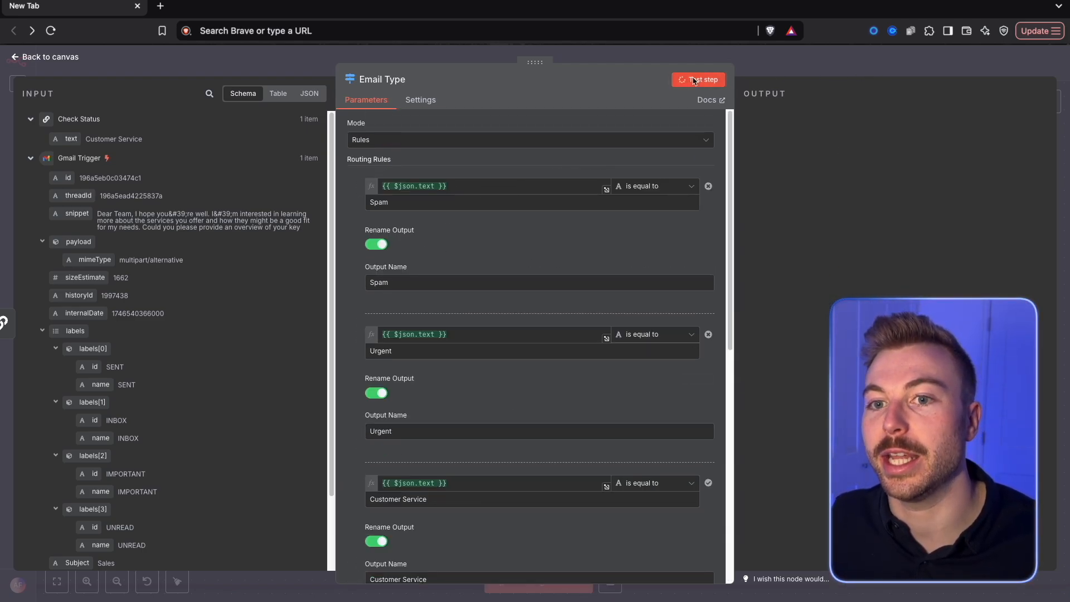
pyautogui.click(888, 122)
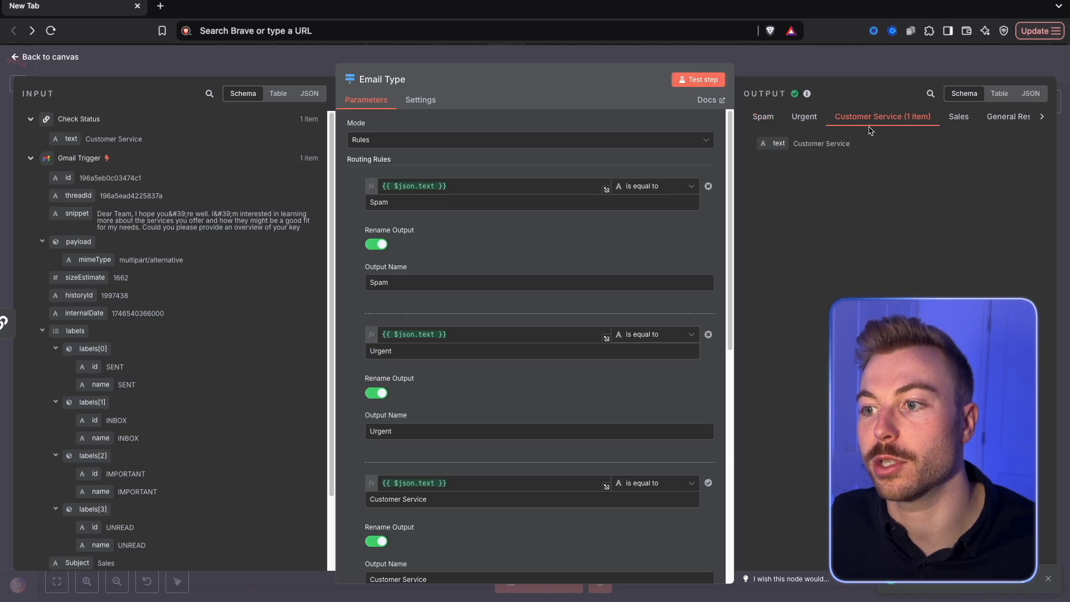
pyautogui.click(850, 64)
pyautogui.moveTo(792, 294); pyautogui.dragTo(556, 280)
pyautogui.hotkey('ctrl', 's')
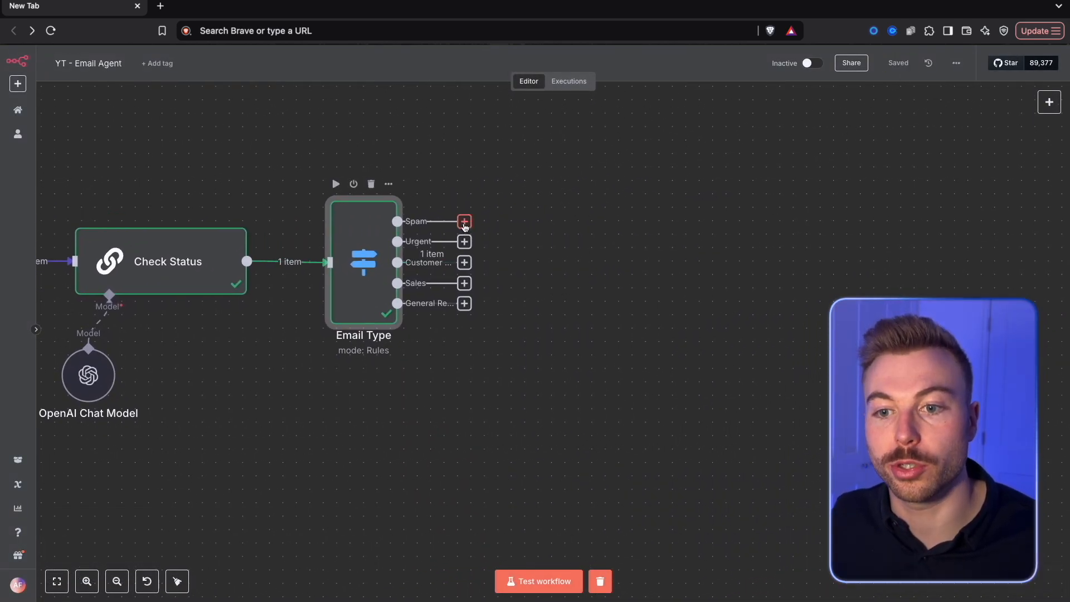
# Add a Gmail Add label to message node on the Spam output, choose the SPAM label, place it above the row, and delete it
pyautogui.moveTo(460, 226); pyautogui.dragTo(574, 139)
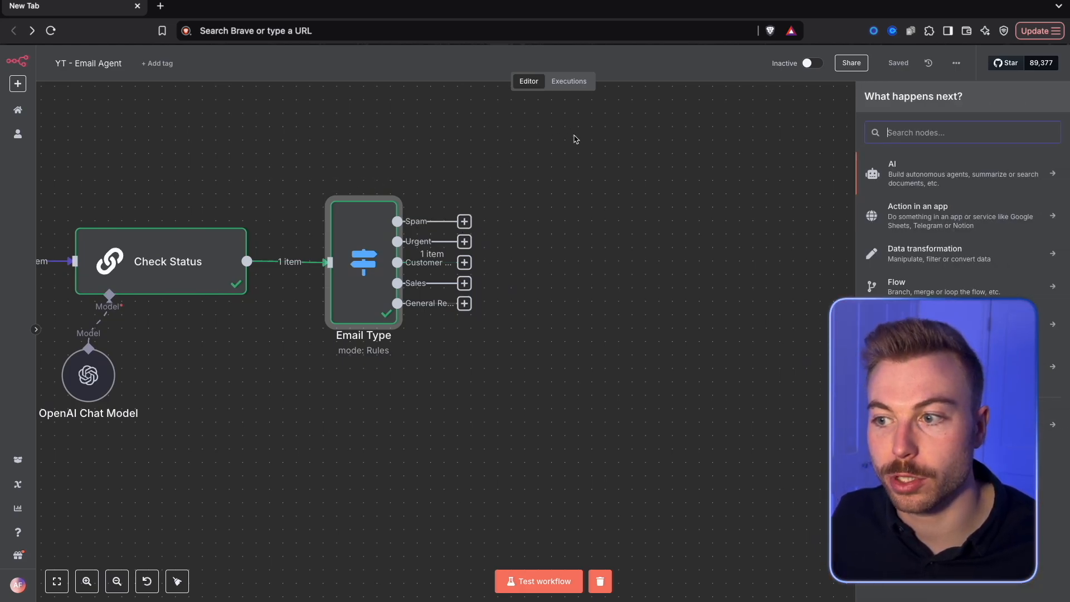
pyautogui.write('gmail')
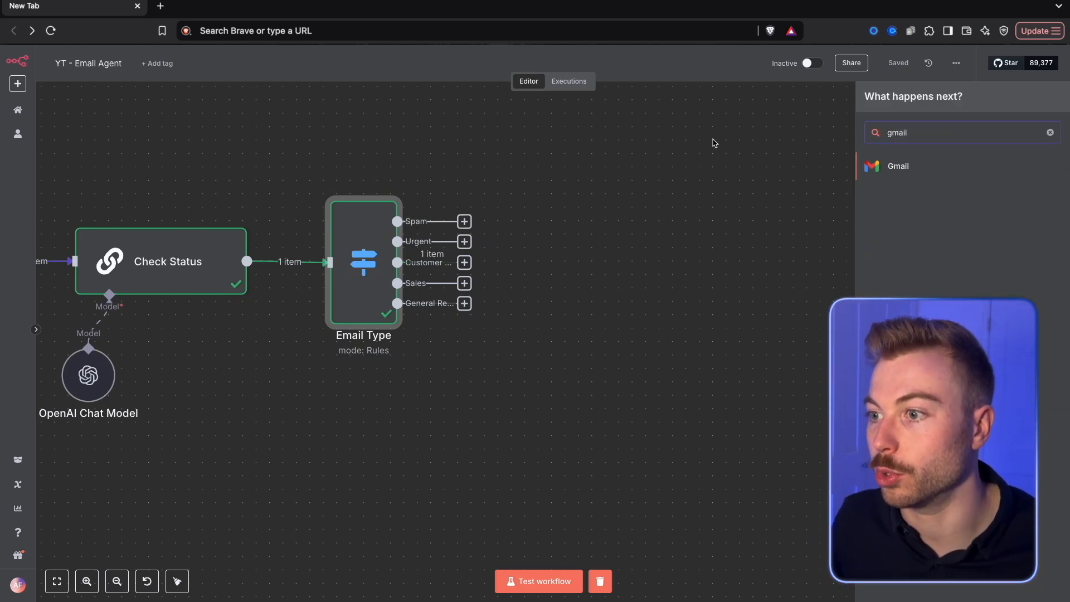
pyautogui.click(934, 167)
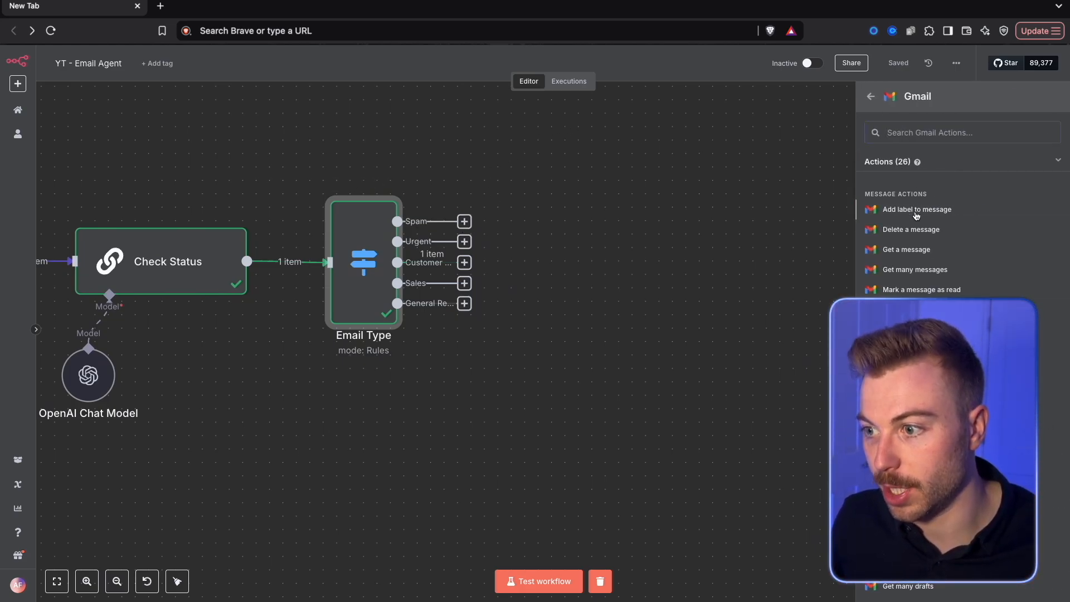
pyautogui.click(916, 210)
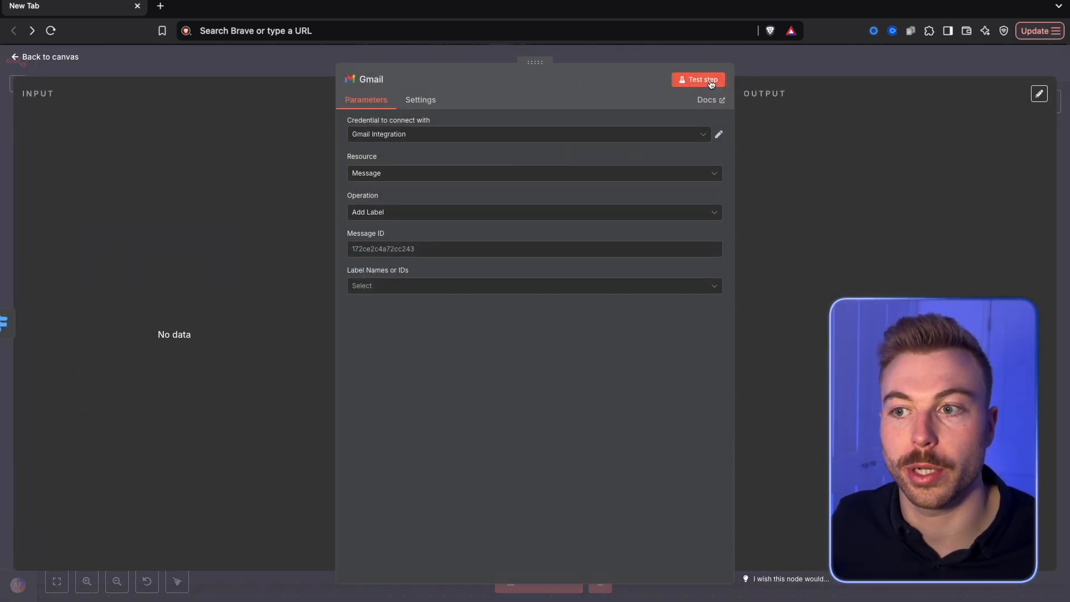
pyautogui.click(447, 284)
pyautogui.write('spam')
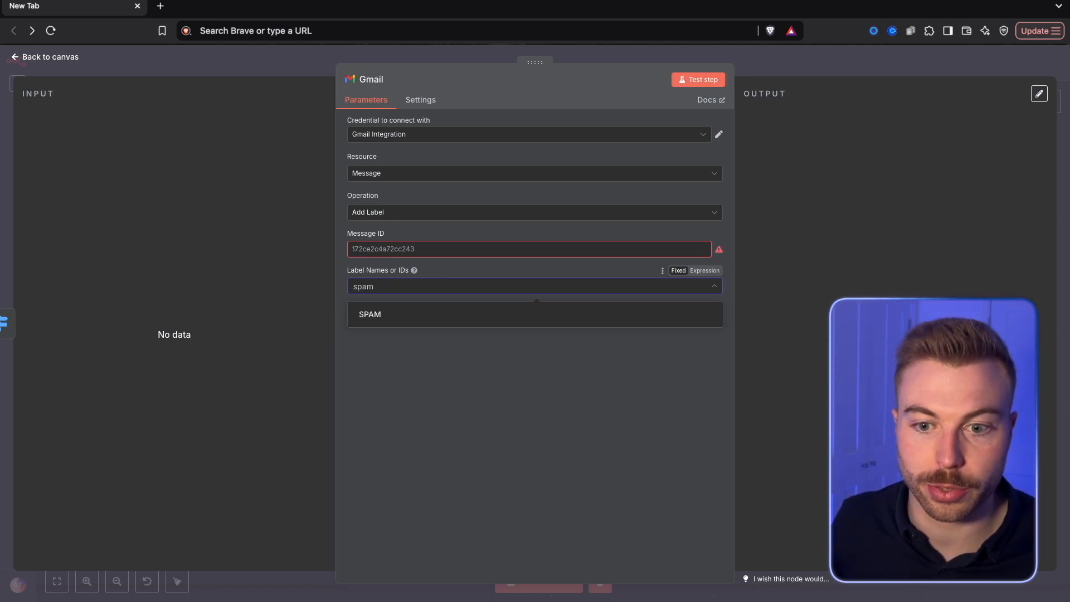
pyautogui.click(447, 317)
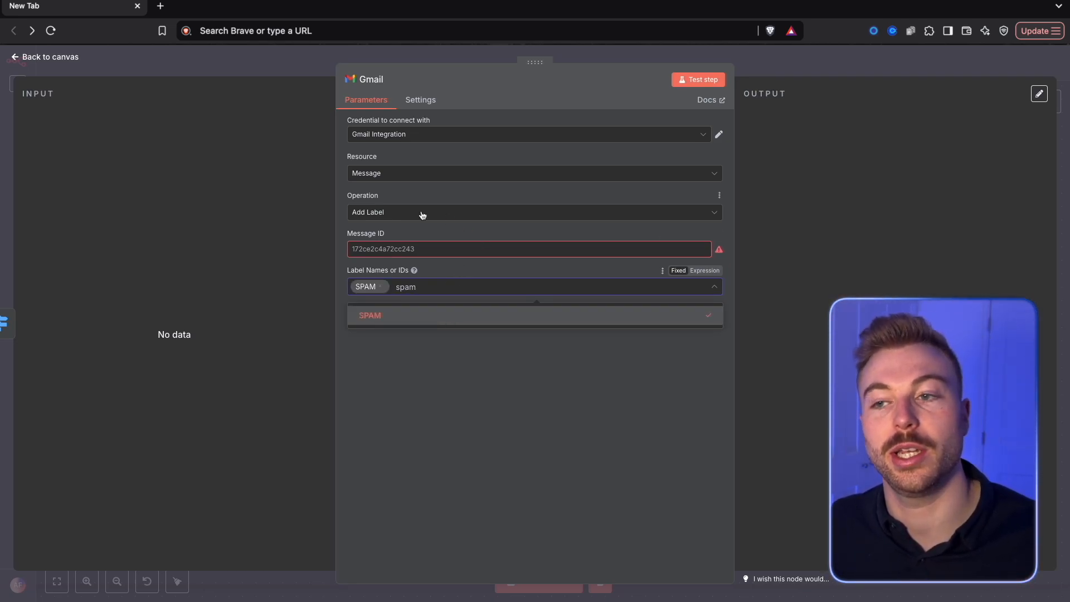
pyautogui.click(861, 74)
pyautogui.moveTo(606, 127); pyautogui.dragTo(552, 140)
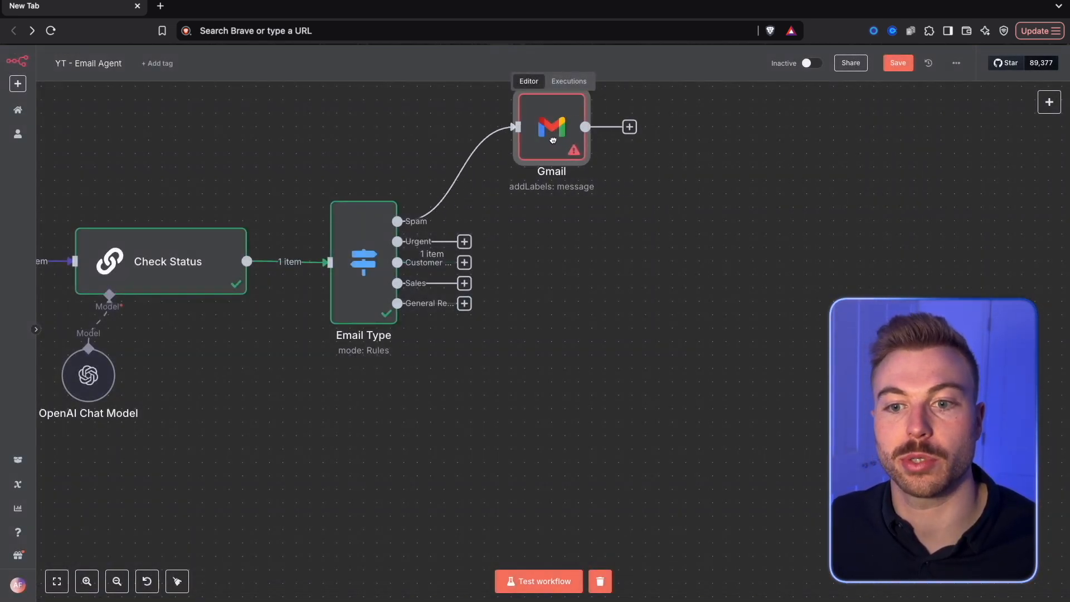
pyautogui.rightClick(540, 149)
pyautogui.click(560, 363)
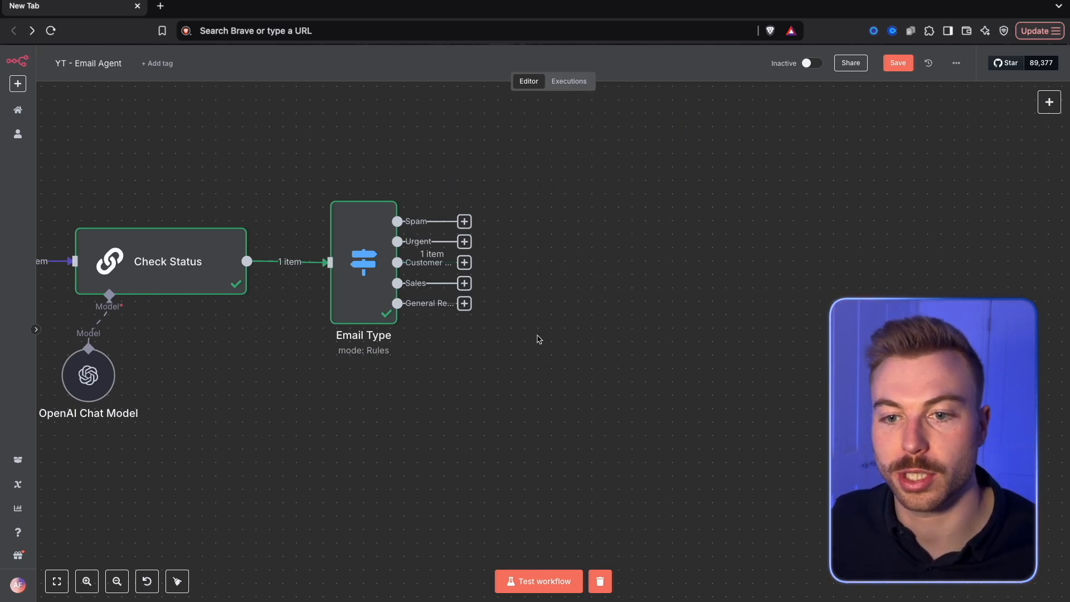
# Add an unconnected Gmail node with the Get a message action beside the Email Type node
pyautogui.rightClick(530, 245)
pyautogui.click(551, 261)
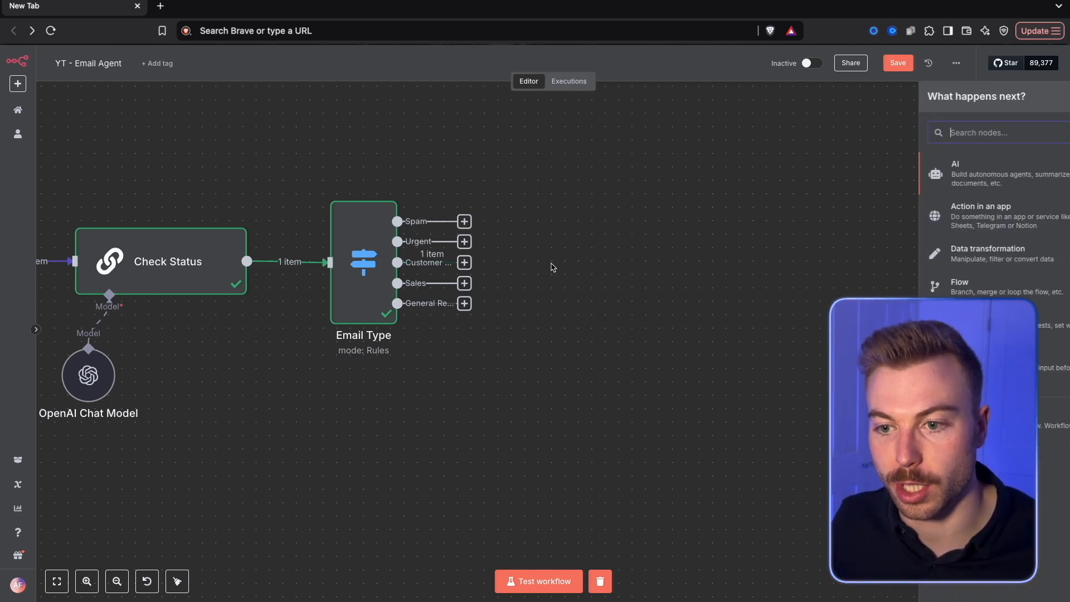
pyautogui.write('gmail')
pyautogui.click(898, 177)
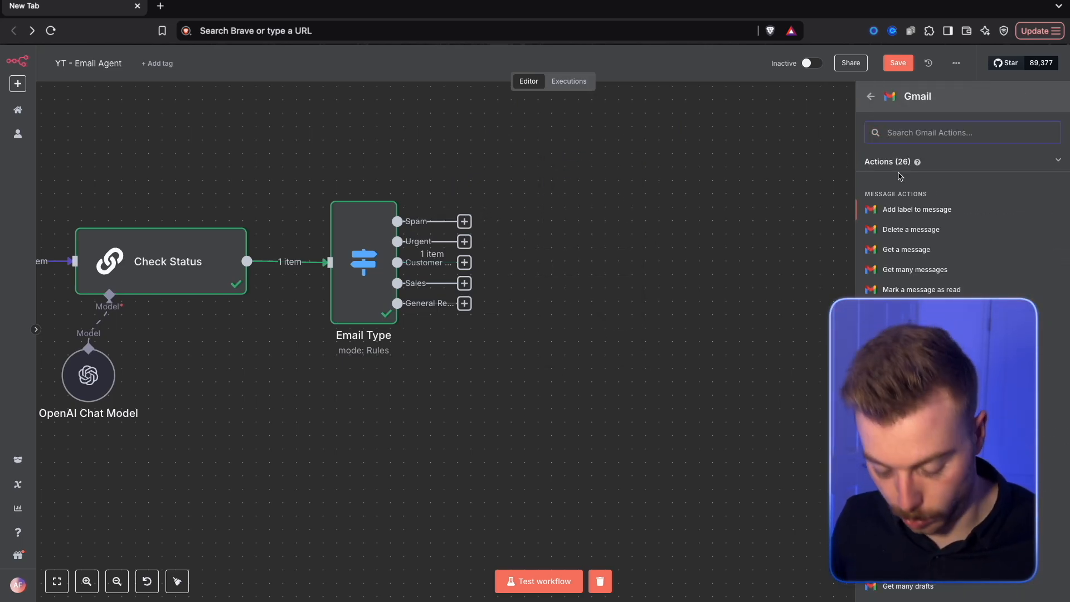
pyautogui.write('get')
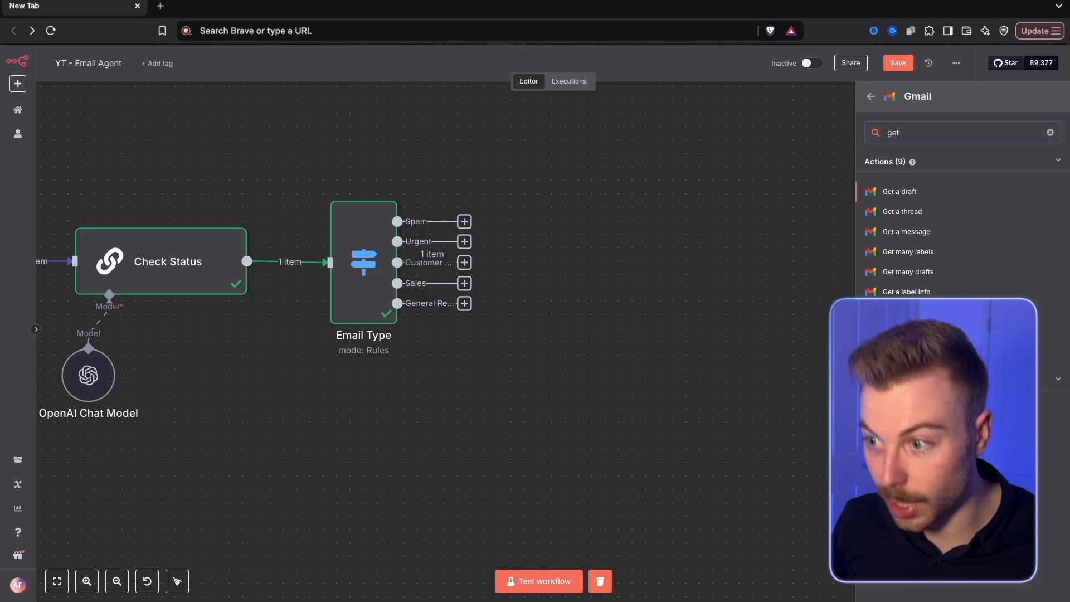
pyautogui.click(905, 231)
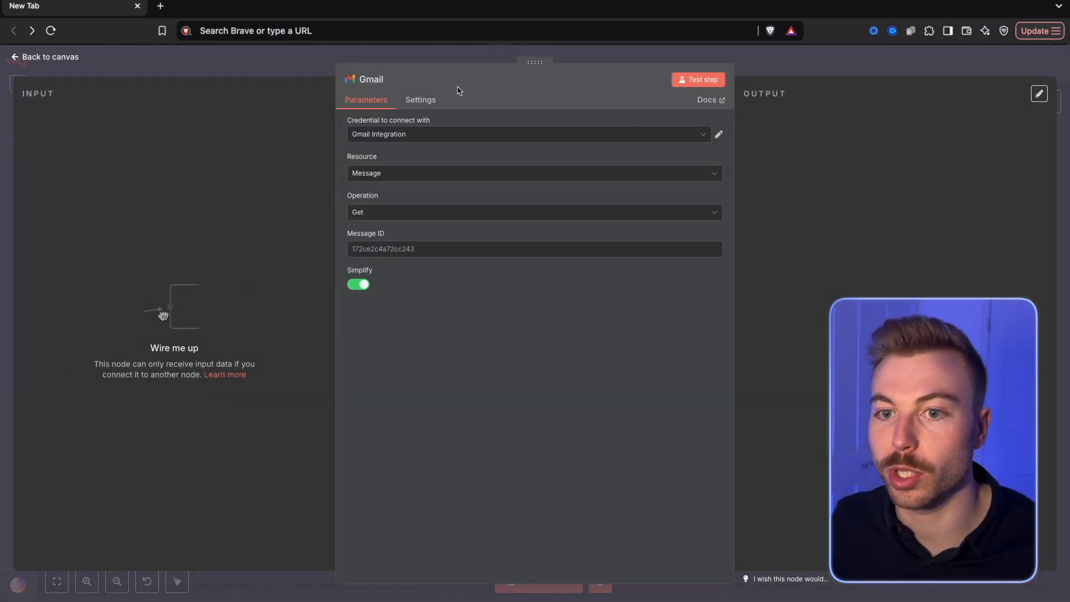
pyautogui.click(282, 71)
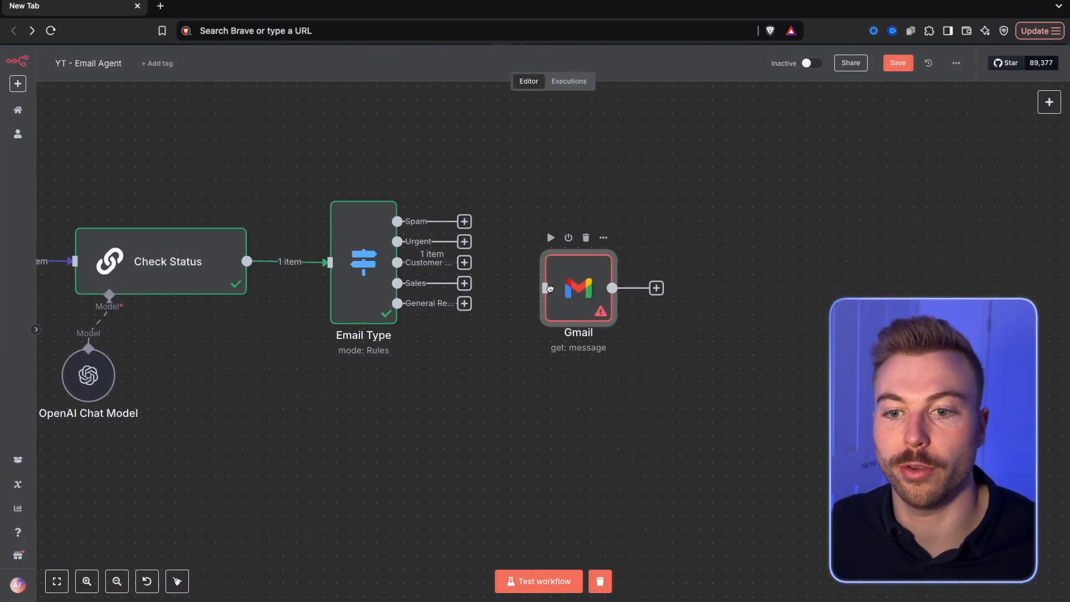
# Connect every Email Type output except Spam, including Urgent, Customer Service and Sales, to the Gmail node's input
pyautogui.moveTo(466, 244); pyautogui.dragTo(559, 267)
pyautogui.moveTo(465, 265); pyautogui.dragTo(544, 270)
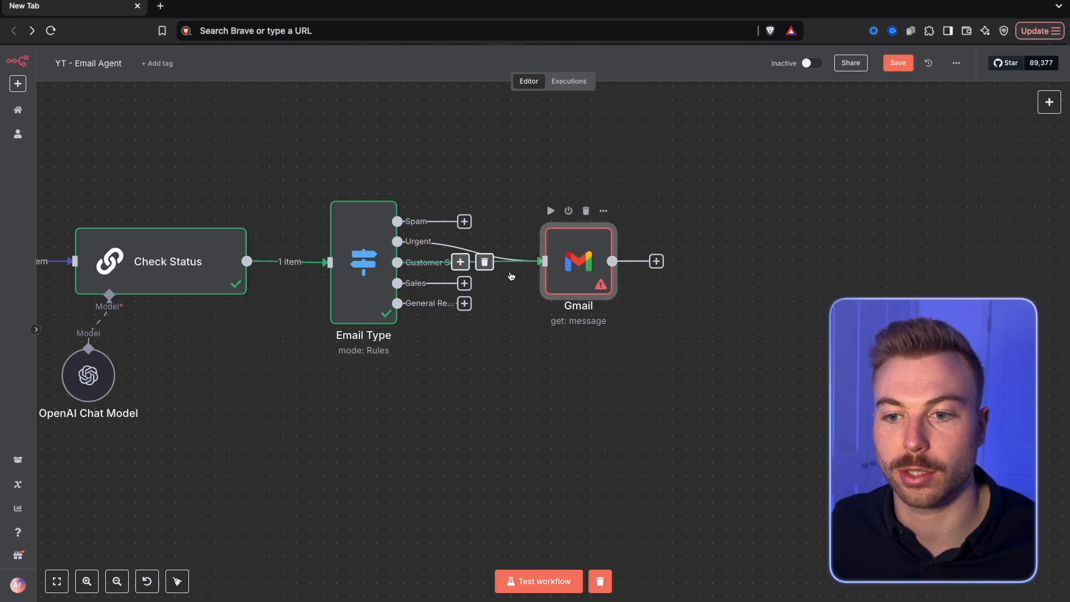
pyautogui.moveTo(464, 284); pyautogui.dragTo(551, 266)
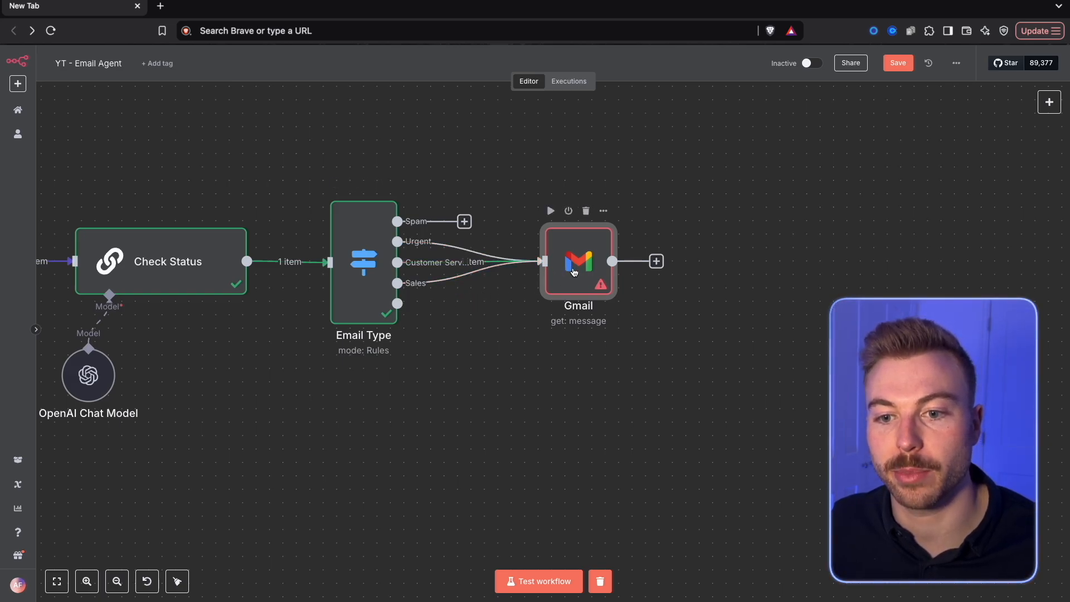
# Set the Gmail node's Message ID to {{ $('Gmail Trigger').item.json.id }}, test the step, and check its output
pyautogui.doubleClick(574, 271)
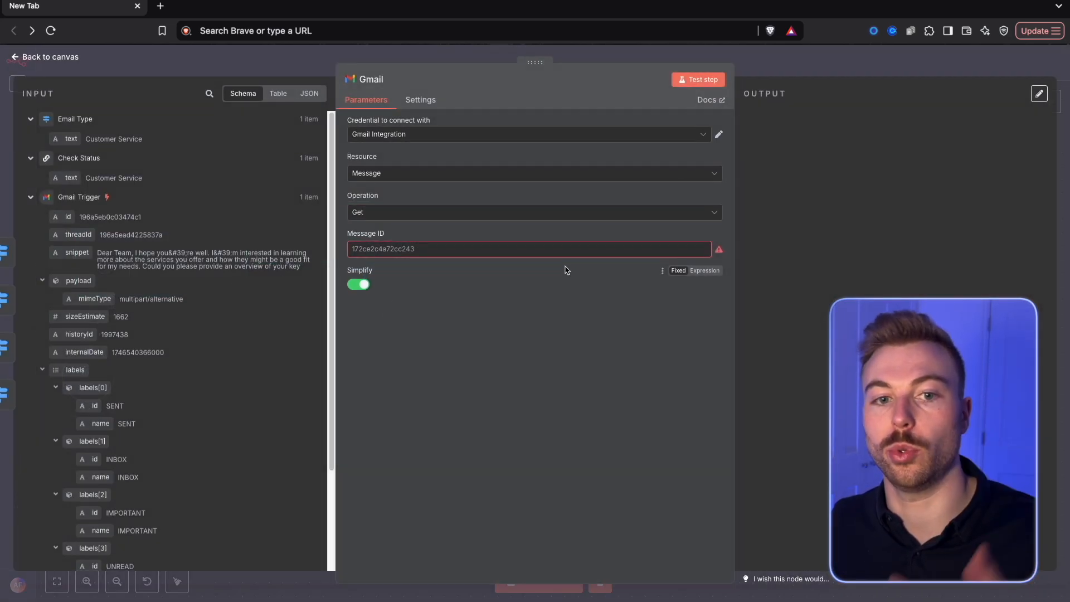
pyautogui.moveTo(68, 217); pyautogui.dragTo(432, 248)
pyautogui.click(698, 79)
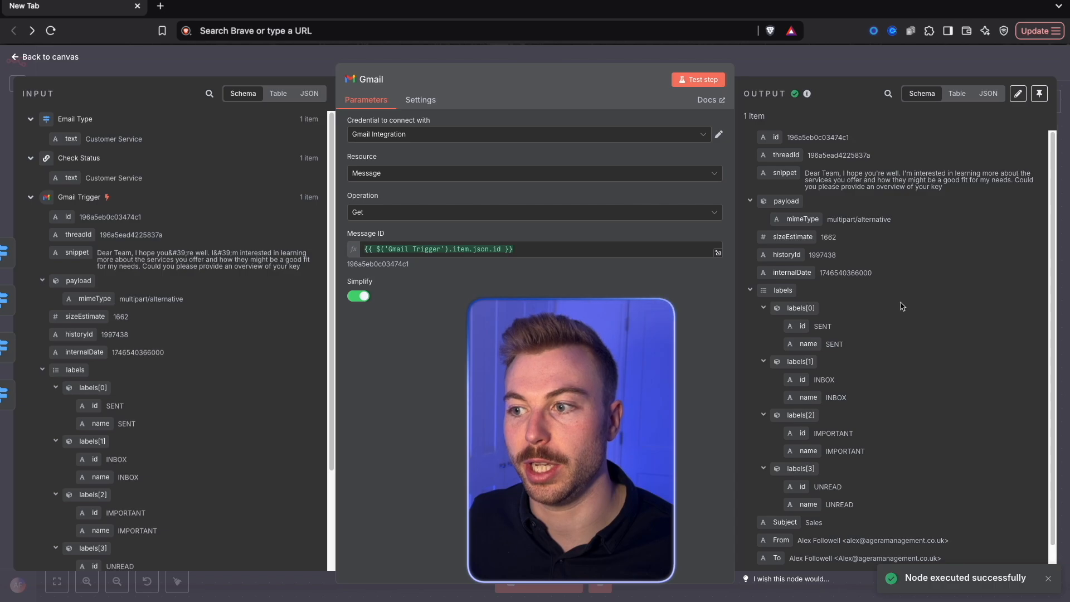
pyautogui.scroll(-1, 911, 301)
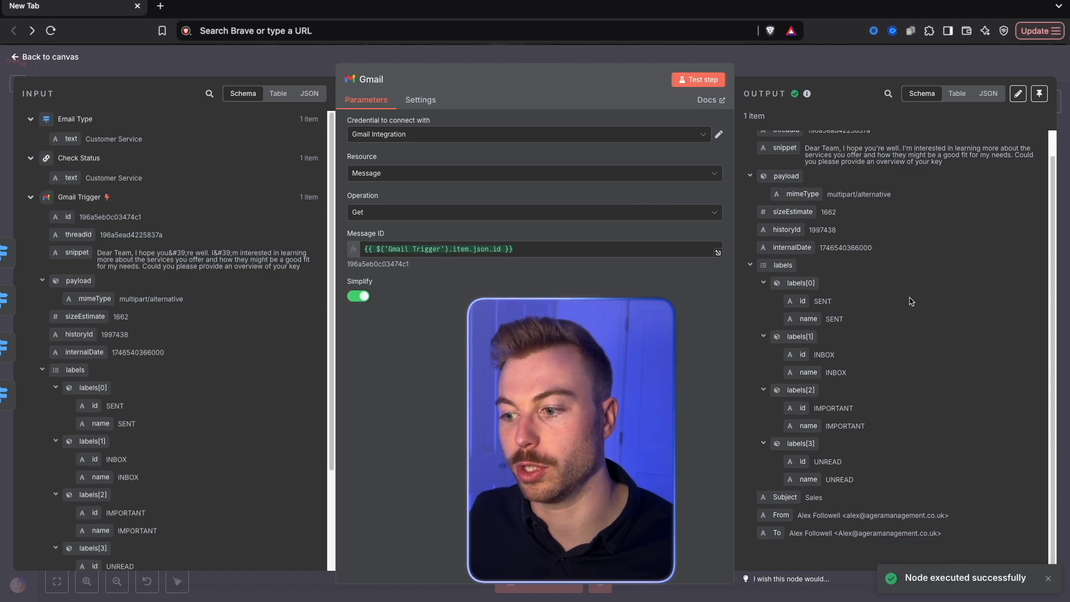
# Turn off Simplify in the Gmail node, test the step again, and check the full email text in its output
pyautogui.click(358, 297)
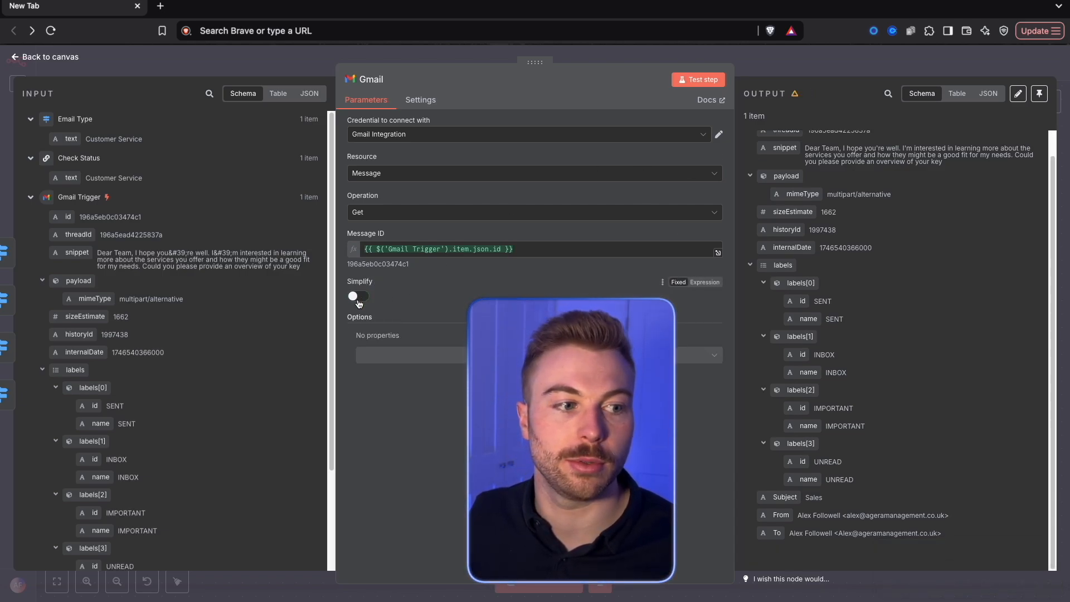
pyautogui.click(698, 79)
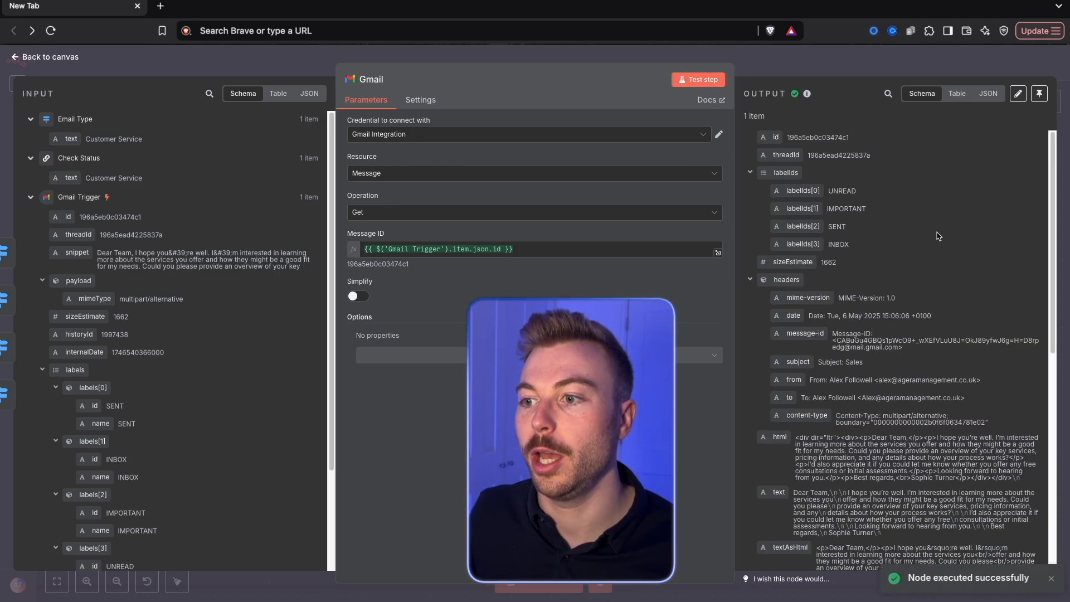
pyautogui.scroll(-4, 818, 297)
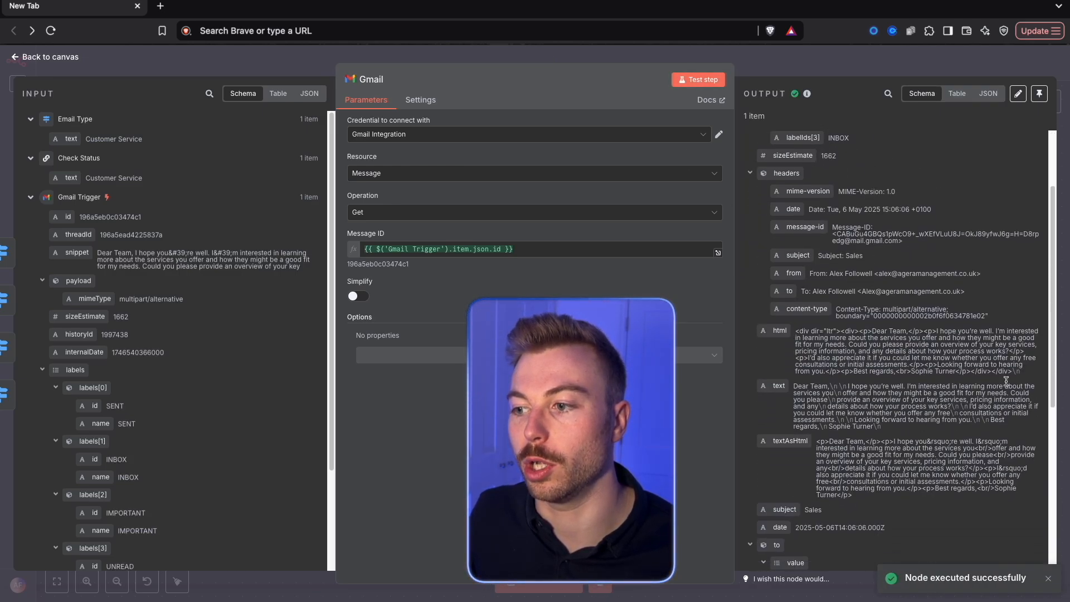
pyautogui.scroll(-5, 906, 389)
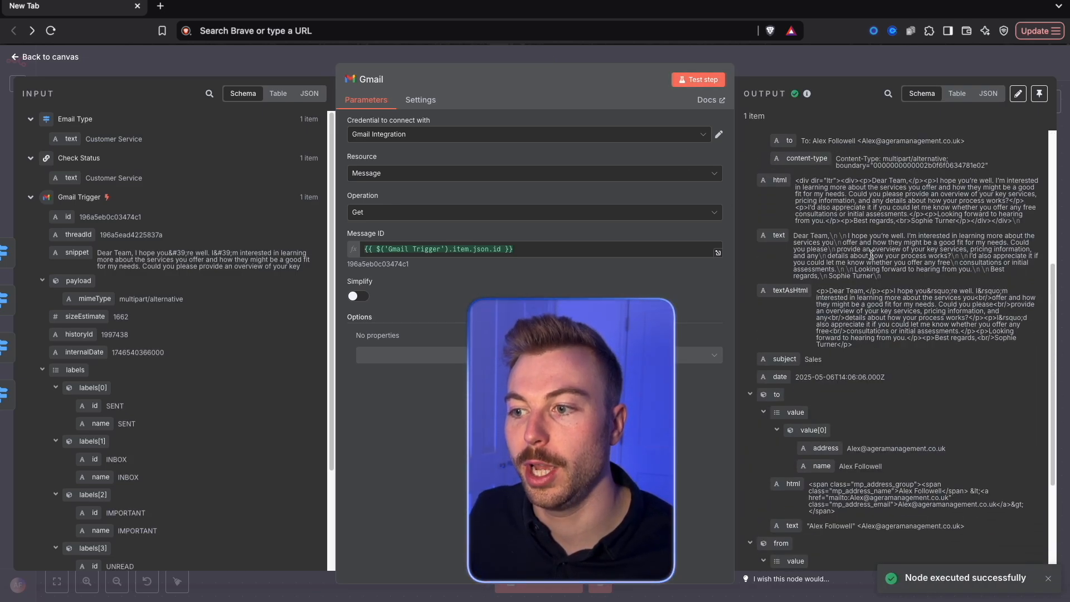
pyautogui.moveTo(906, 278); pyautogui.dragTo(793, 235)
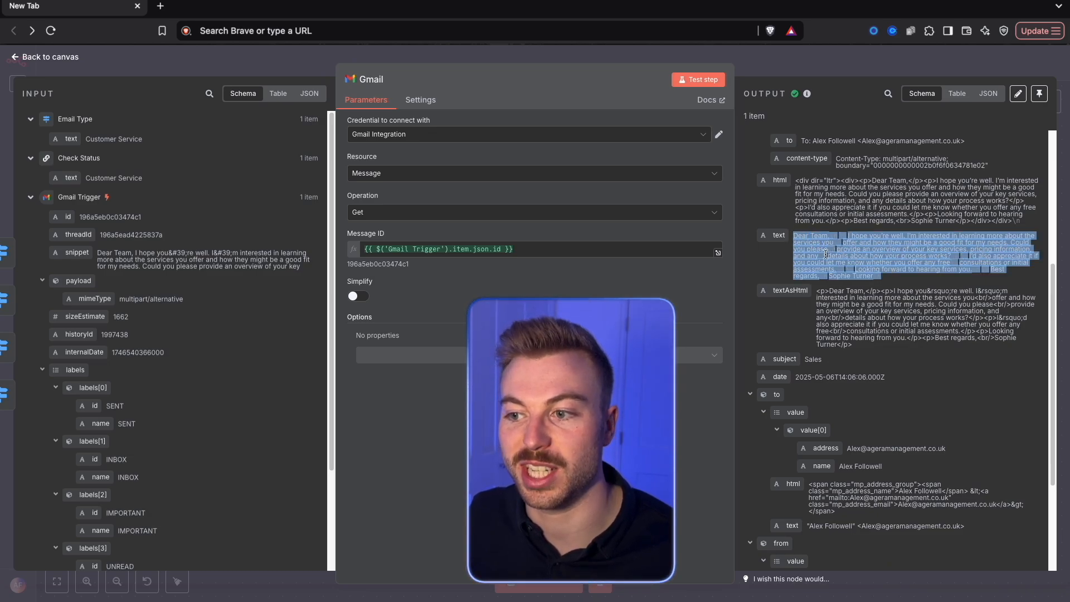
pyautogui.click(820, 251)
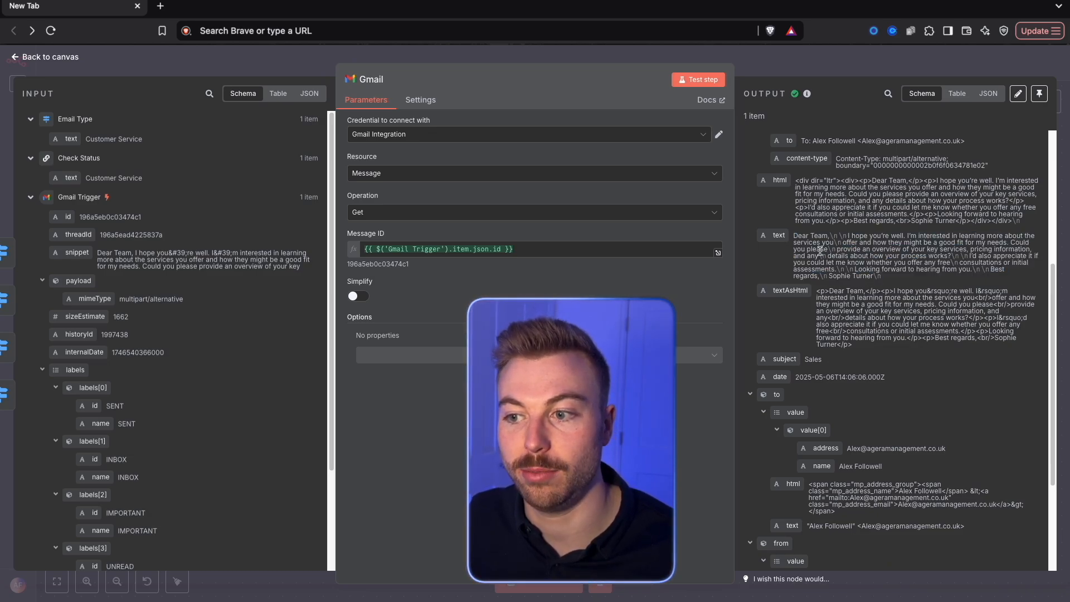
pyautogui.click(818, 68)
# Rename the Gmail node as Get Message Details
pyautogui.rightClick(605, 269)
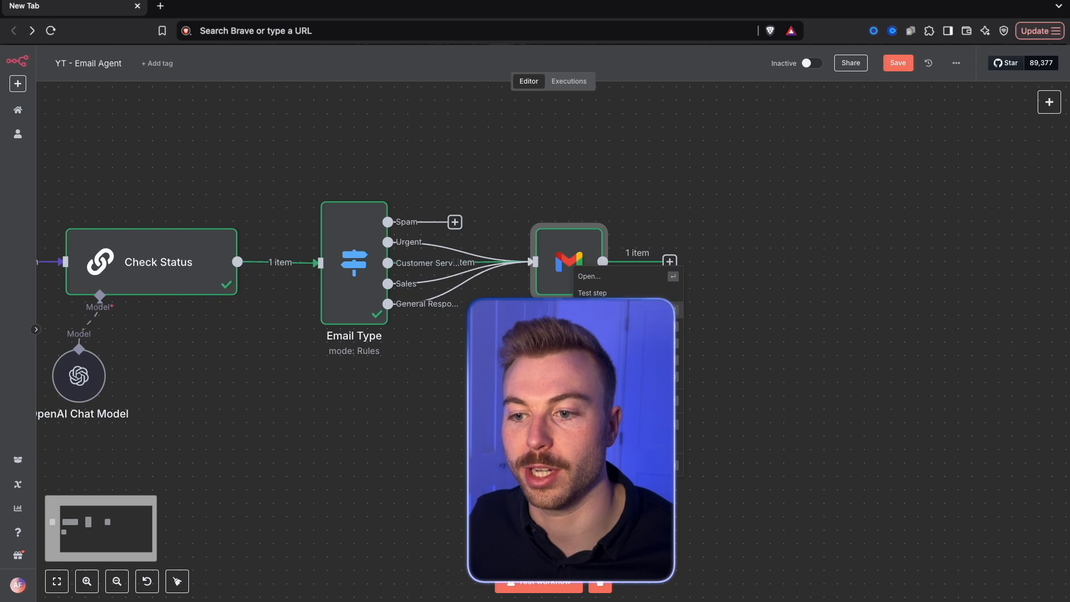
pyautogui.click(607, 308)
pyautogui.write('Get Messa')
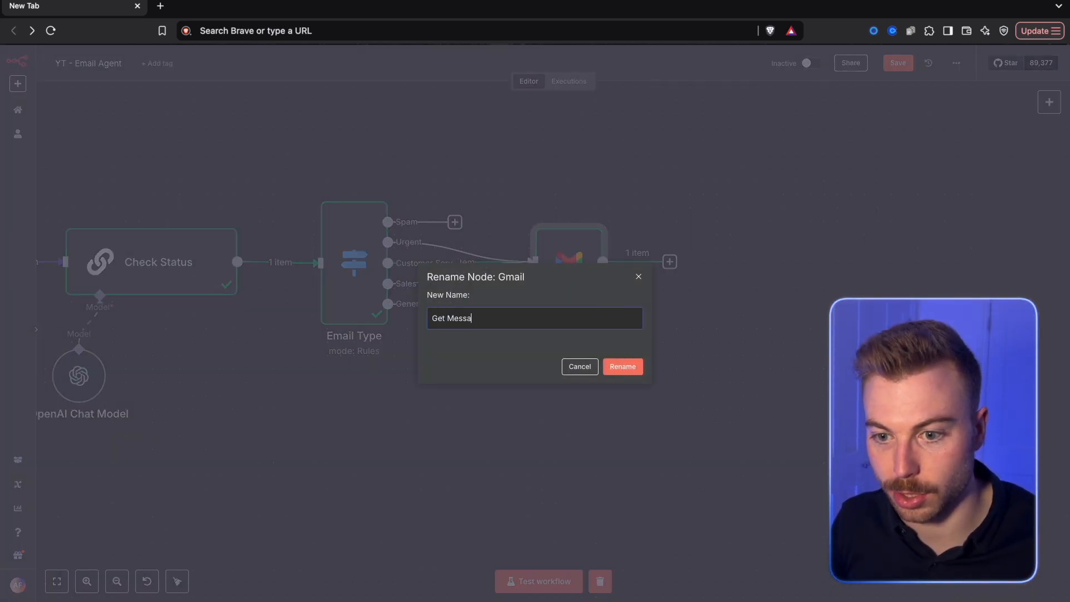
pyautogui.write('ge Details')
pyautogui.press('Return')
# Add an Edit Fields (Set) node after Get Message Details
pyautogui.click(668, 262)
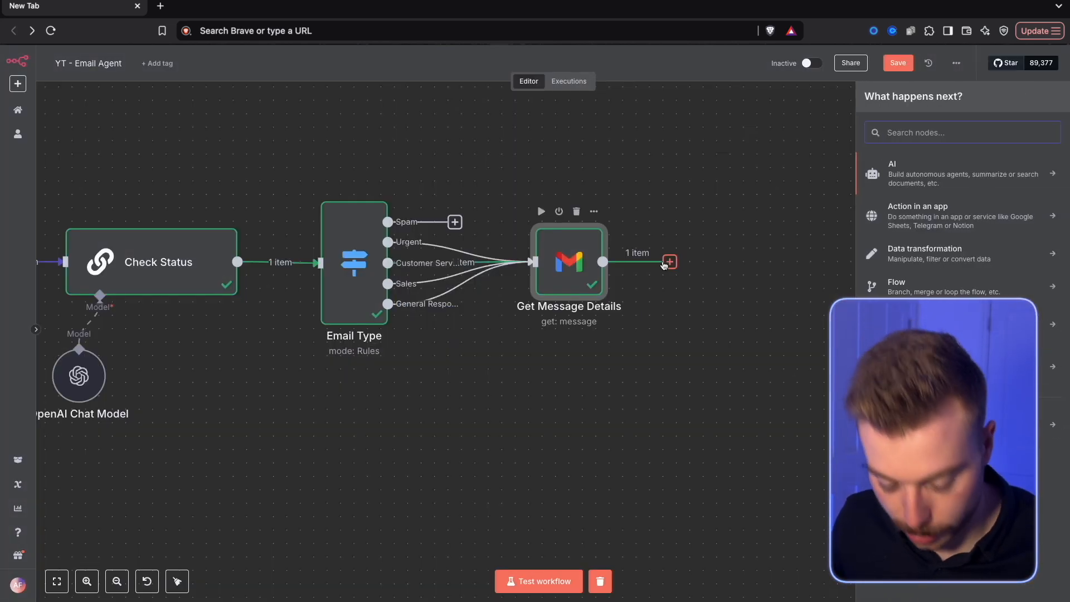
pyautogui.write('set')
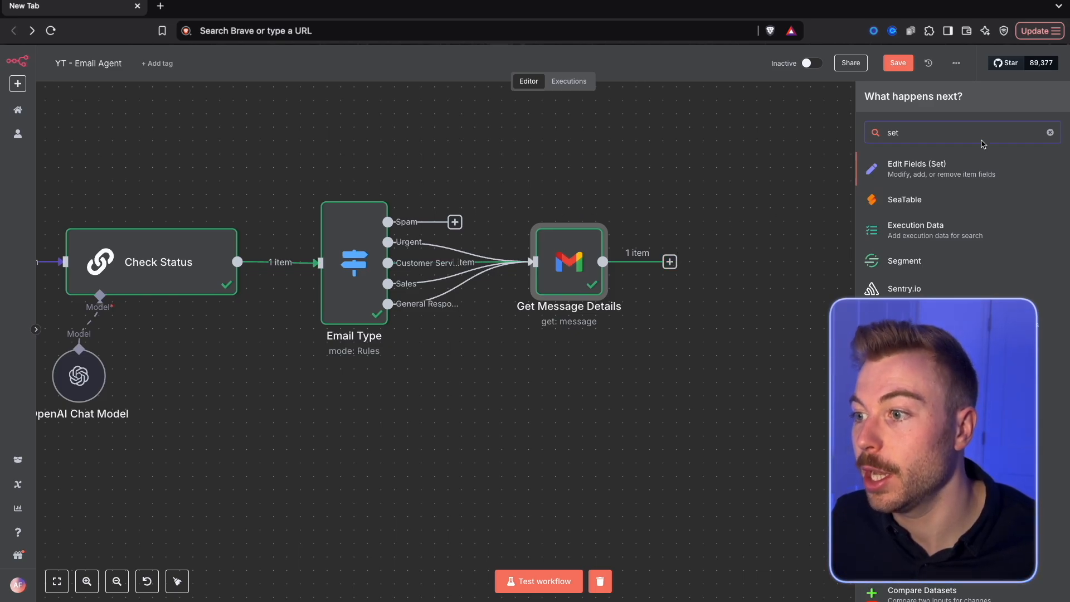
pyautogui.click(970, 168)
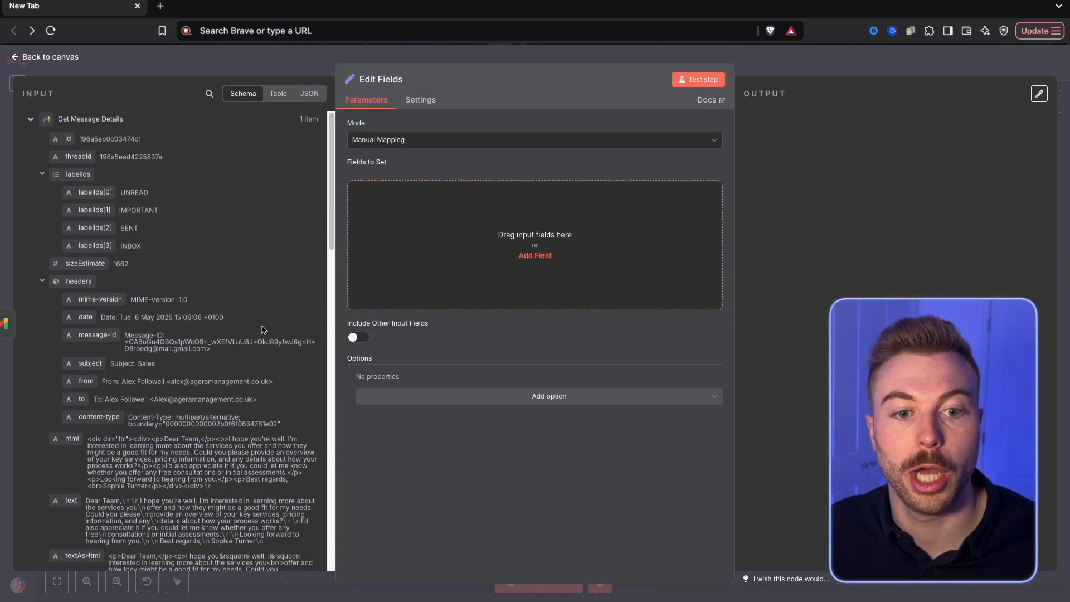
# Map the message's text value into Edit Fields as a String field "text" set to {{ $json.text }}, and test the step
pyautogui.scroll(-6, 264, 329)
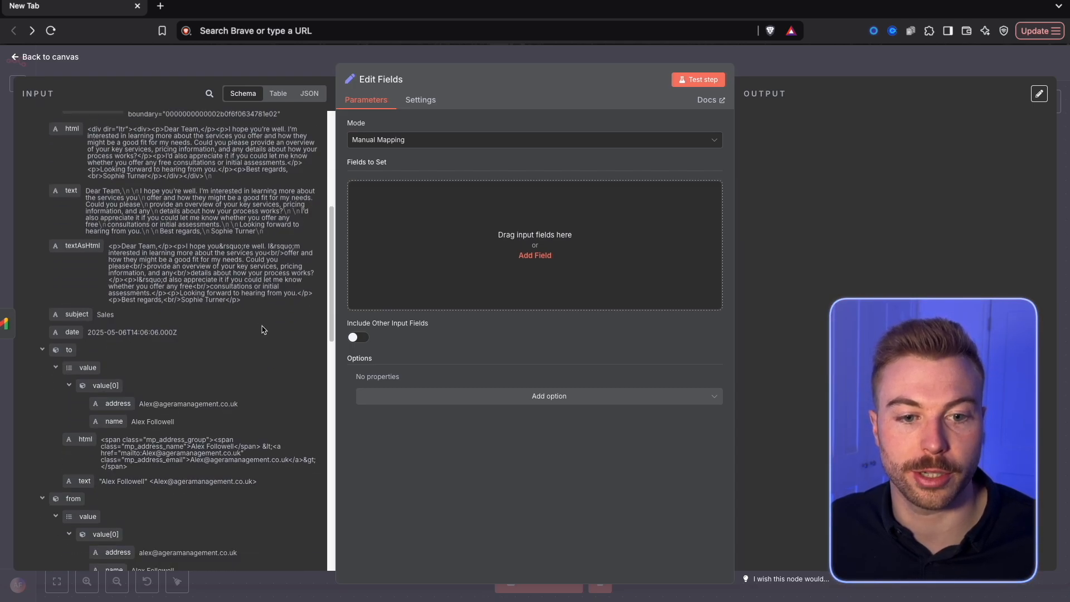
pyautogui.moveTo(62, 184); pyautogui.dragTo(569, 209)
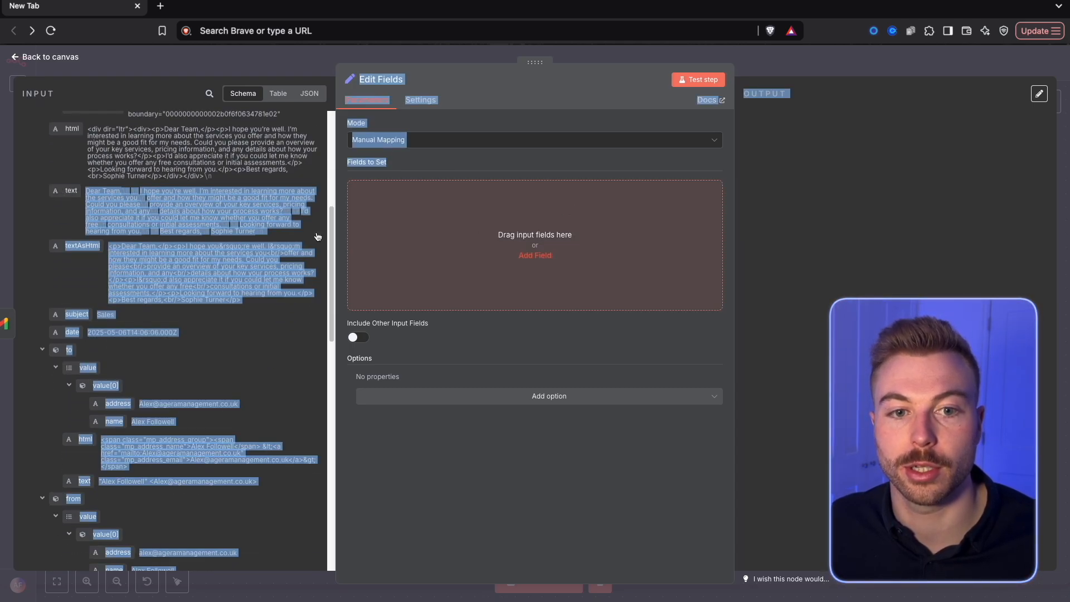
pyautogui.moveTo(419, 237); pyautogui.dragTo(177, 212)
pyautogui.scroll(6, 176, 217)
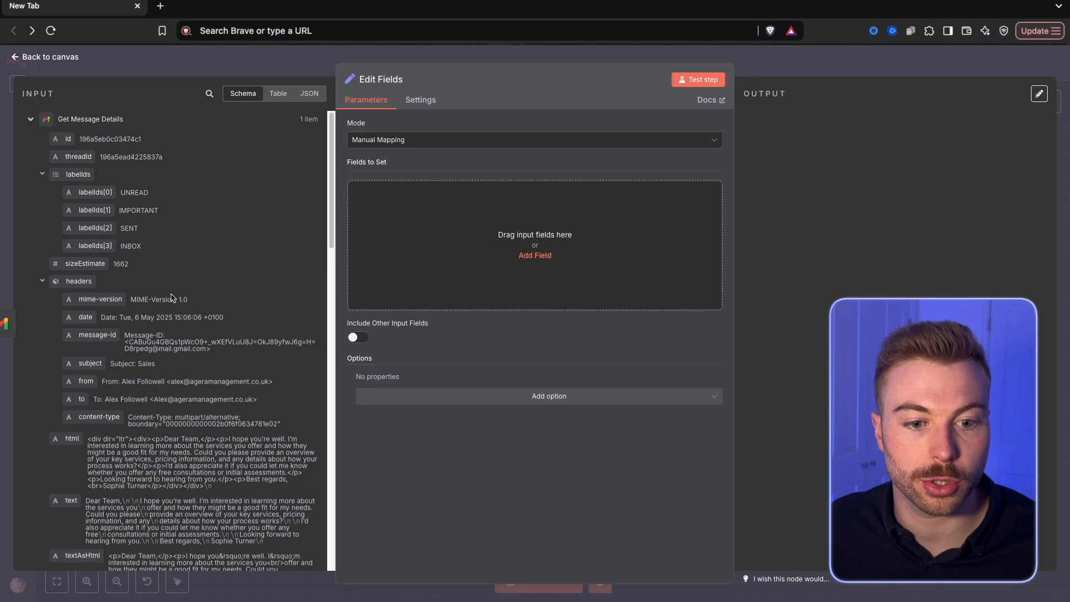
pyautogui.scroll(-2, 123, 445)
pyautogui.moveTo(65, 431); pyautogui.dragTo(561, 267)
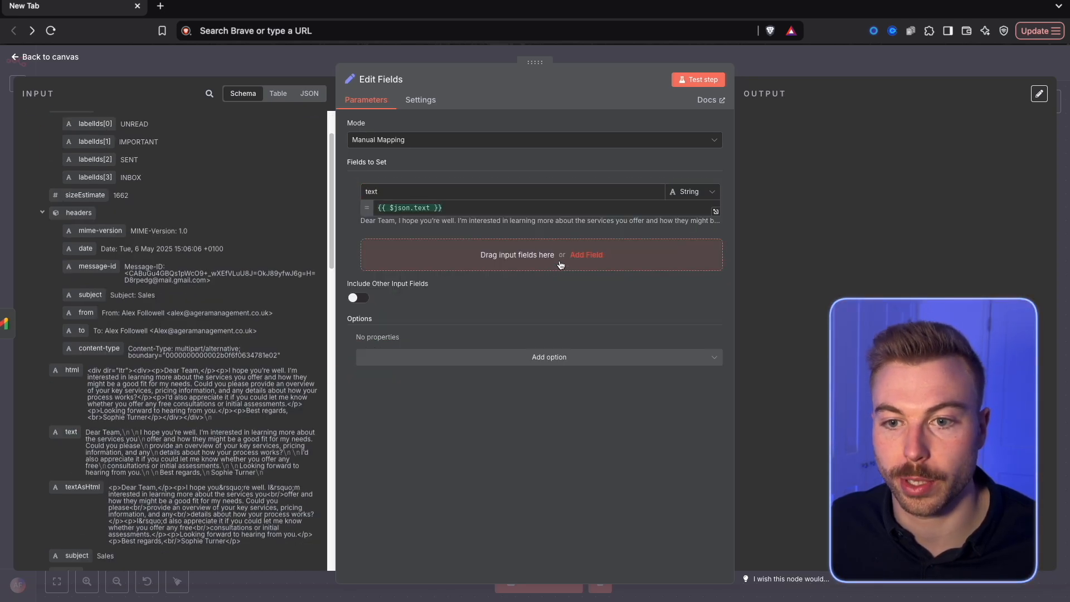
pyautogui.click(698, 79)
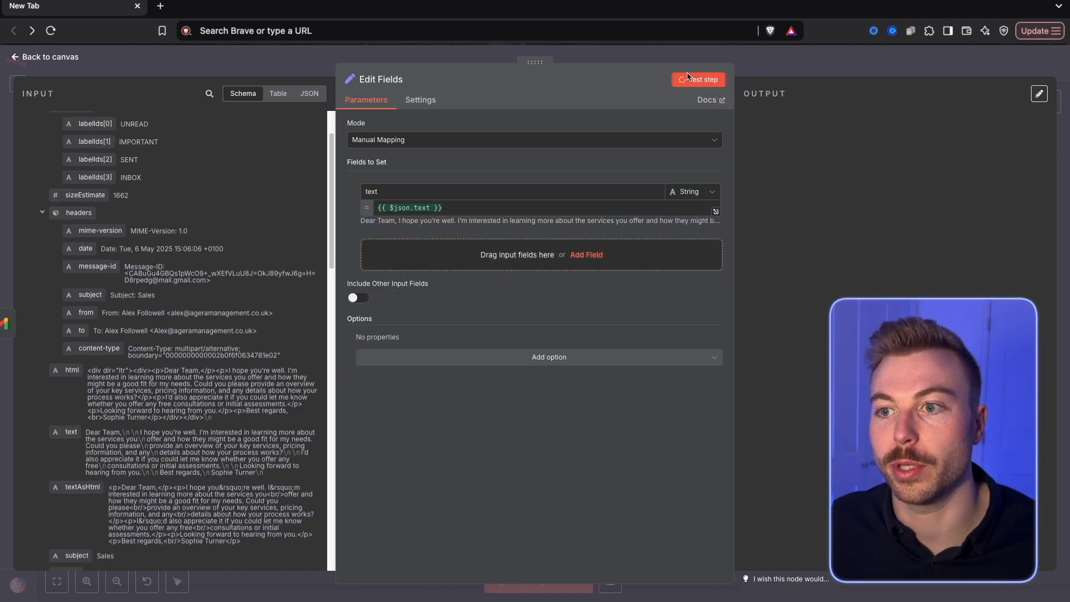
pyautogui.press('Escape')
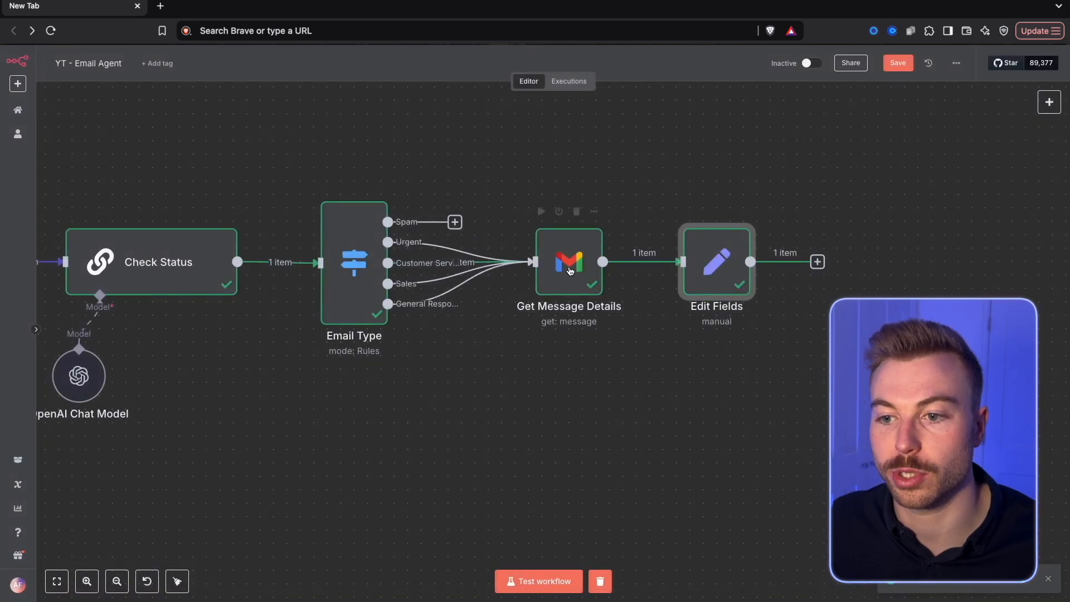
# Switch Get Message Details to the Thread resource and set its Thread ID to {{ $('Gmail Trigger').item.json.threadId }}
pyautogui.doubleClick(559, 287)
pyautogui.click(444, 355)
pyautogui.click(388, 173)
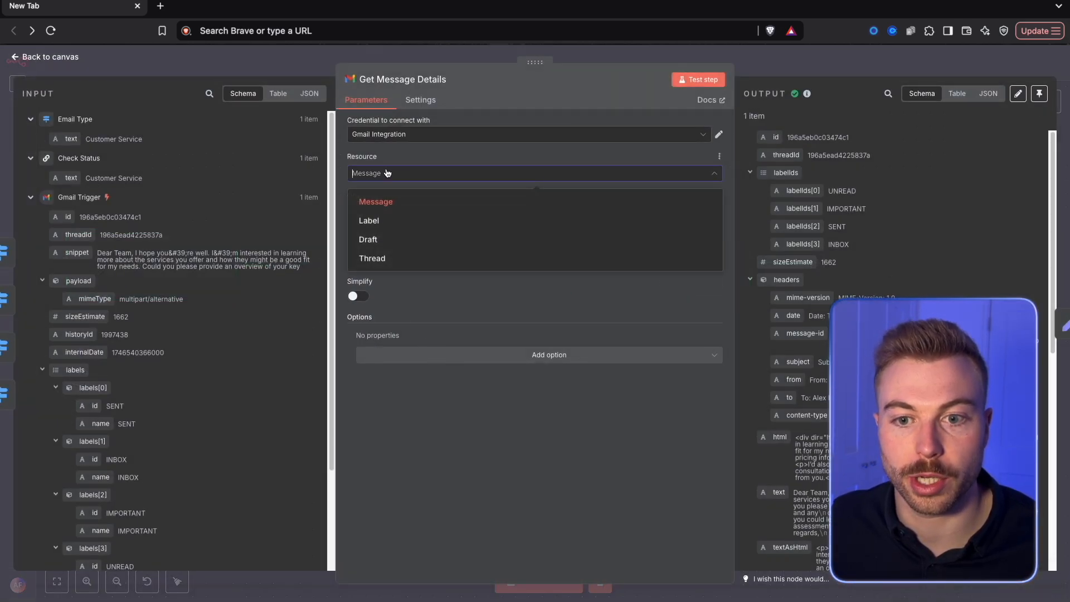
pyautogui.click(371, 258)
pyautogui.click(381, 254)
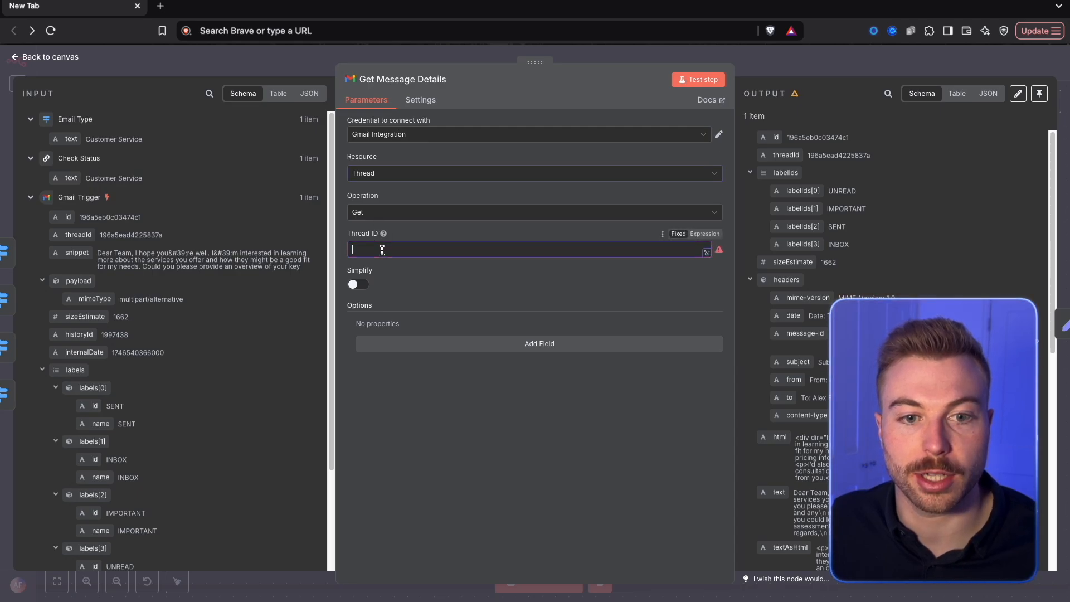
pyautogui.moveTo(66, 232); pyautogui.dragTo(429, 248)
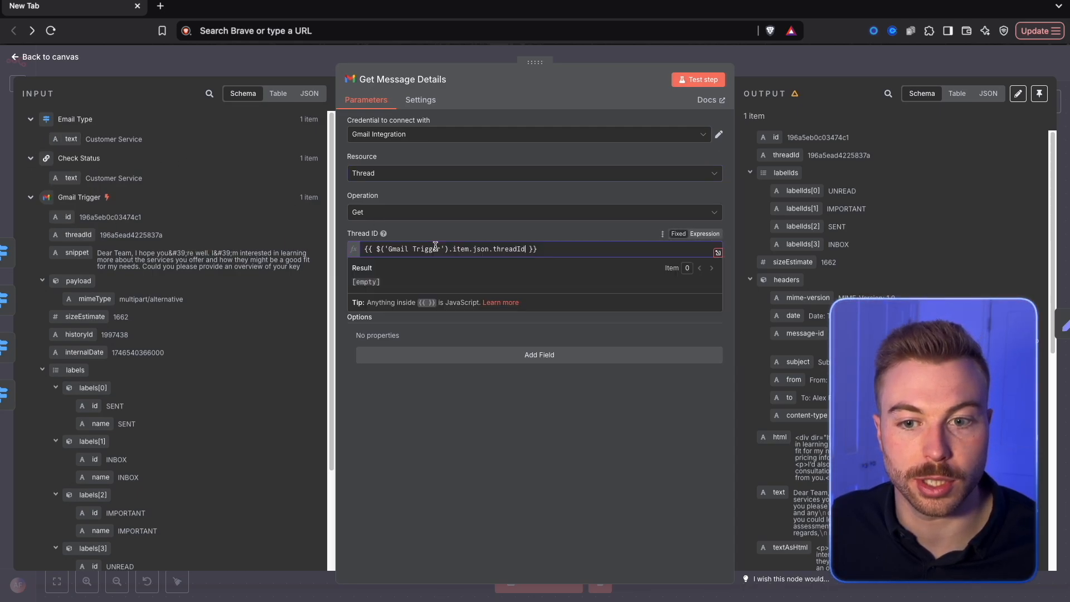
# Test Get Message Details and check the thread's messages in its output
pyautogui.click(713, 82)
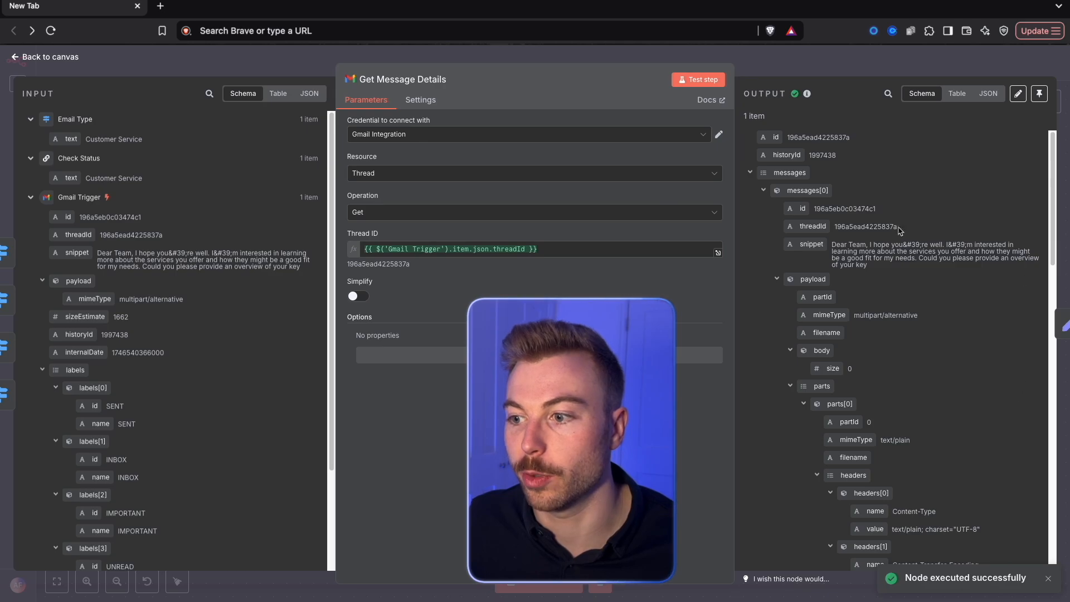
pyautogui.scroll(-10, 972, 433)
pyautogui.scroll(10, 975, 432)
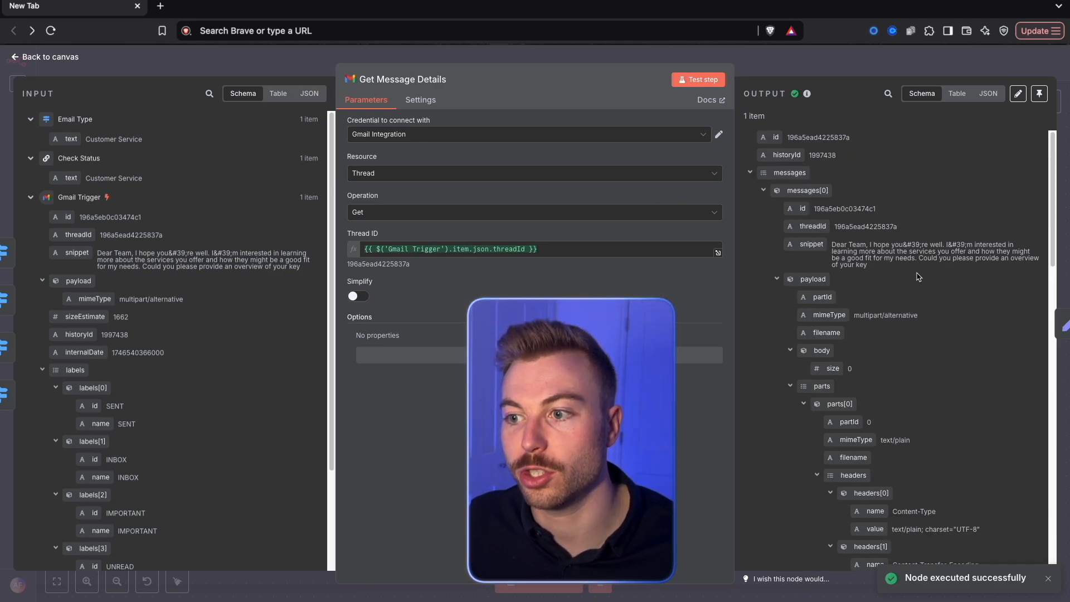
pyautogui.click(829, 77)
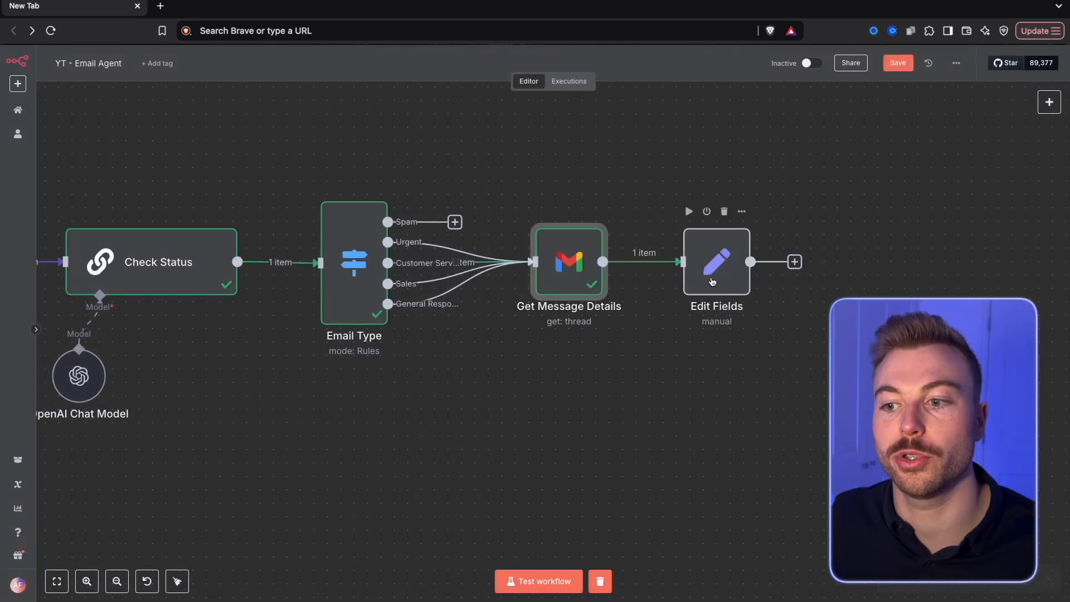
# Replace the text value in Edit Fields with {{ $json.messages[0].snippet }} and look through the thread's input data
pyautogui.doubleClick(712, 280)
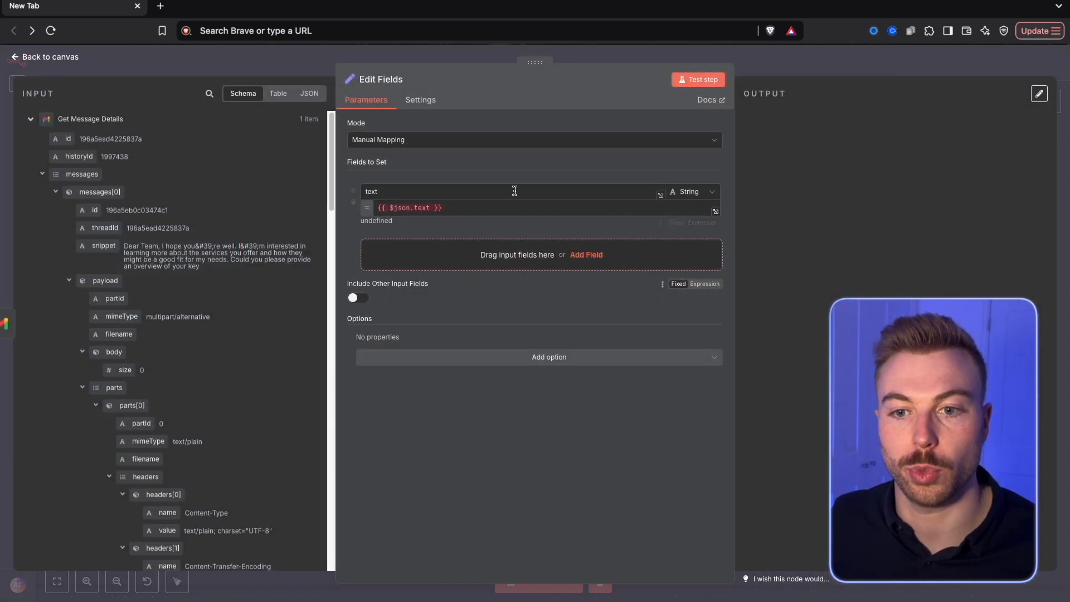
pyautogui.moveTo(463, 208); pyautogui.dragTo(365, 211)
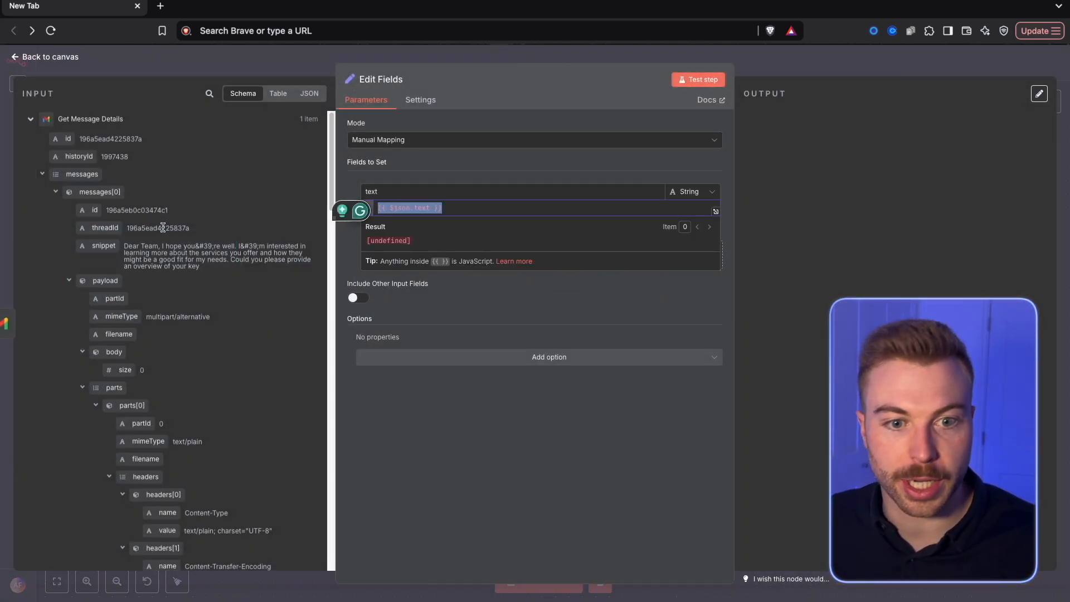
pyautogui.moveTo(103, 246); pyautogui.dragTo(483, 208)
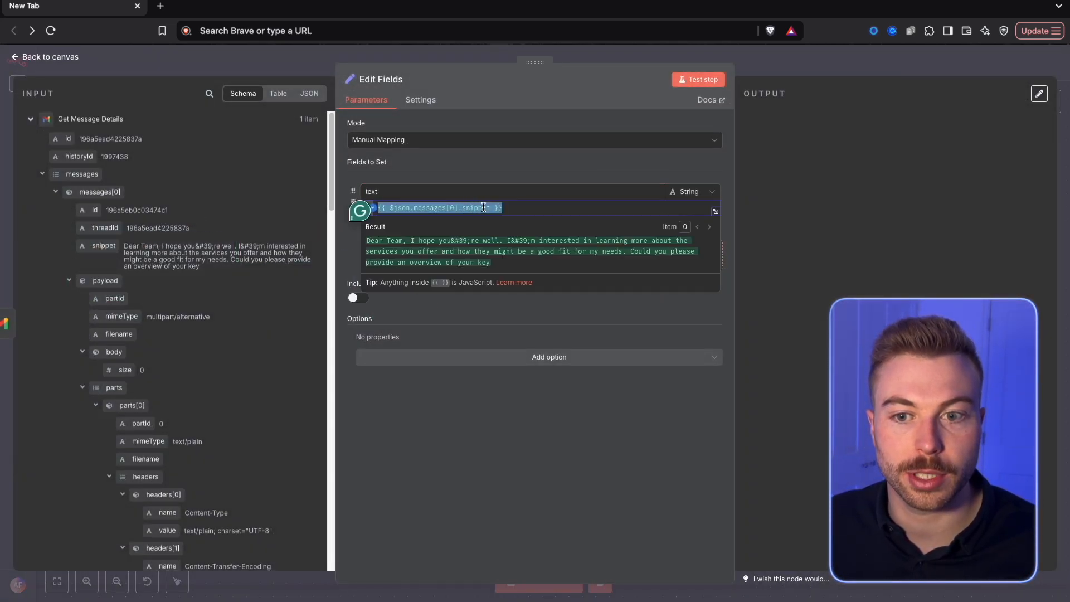
pyautogui.scroll(-10, 249, 303)
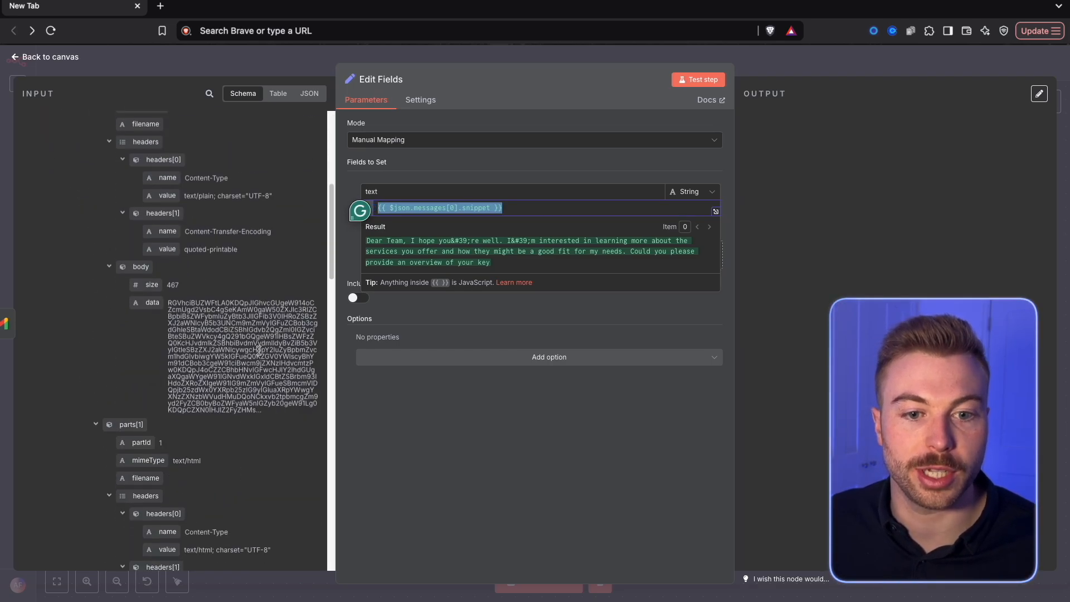
pyautogui.scroll(-15, 259, 350)
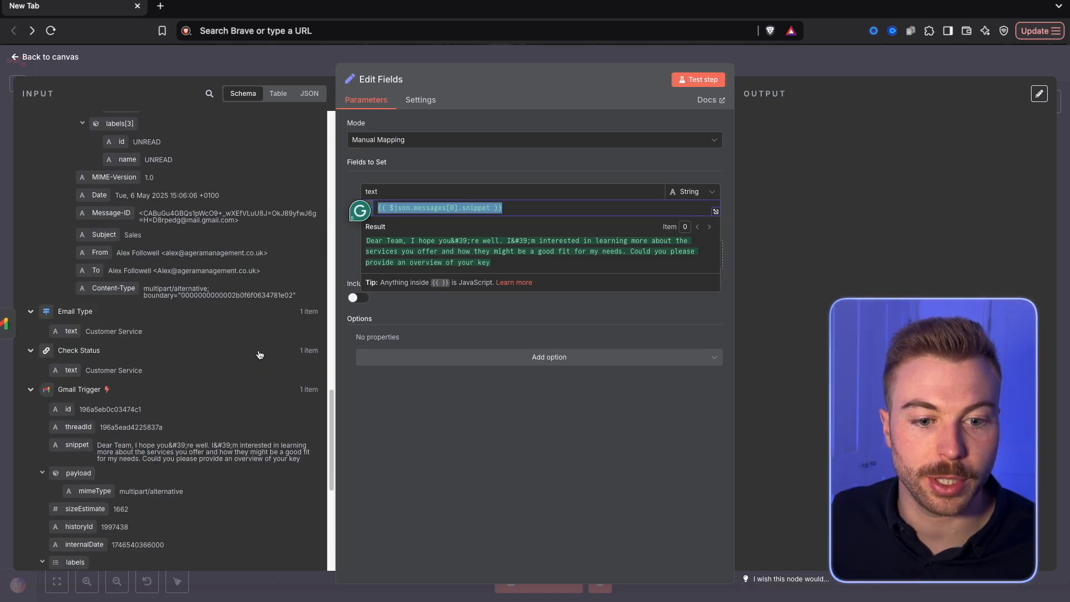
pyautogui.scroll(20, 259, 355)
pyautogui.click(630, 208)
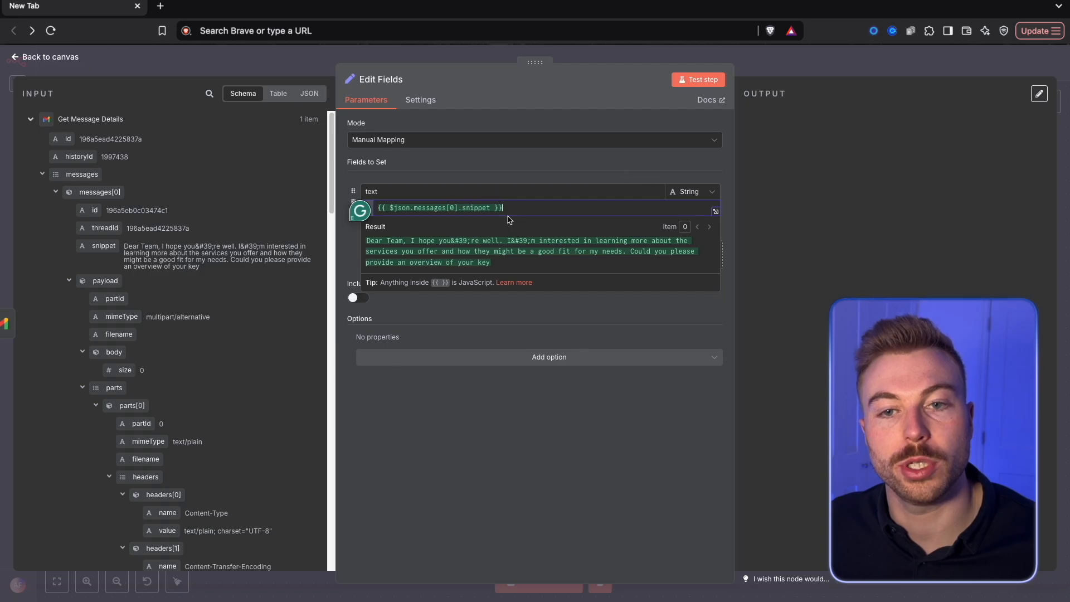
# Set the text value in Edit Fields to {{ $json.messages.map(message => message.snippet).join('\n\n') }} and test the step
pyautogui.doubleClick(451, 207)
pyautogui.moveTo(452, 207); pyautogui.dragTo(444, 208)
pyautogui.hotkey('ctrl', 'a')
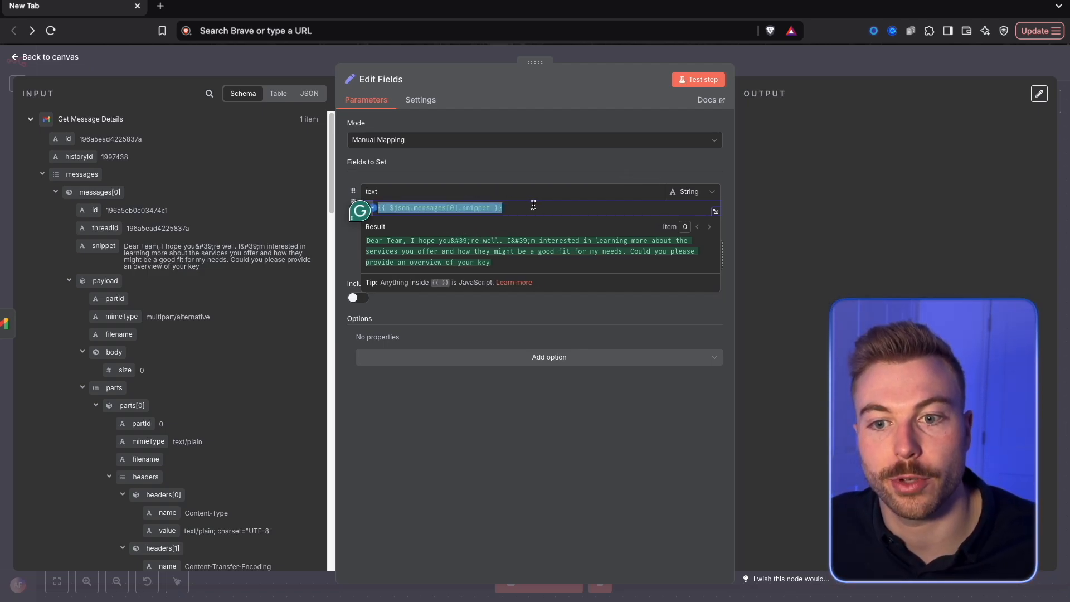
pyautogui.write("{{ $json.messages.map(message => message.snippet).join('\\n\\n') }}")
pyautogui.moveTo(379, 208); pyautogui.dragTo(645, 205)
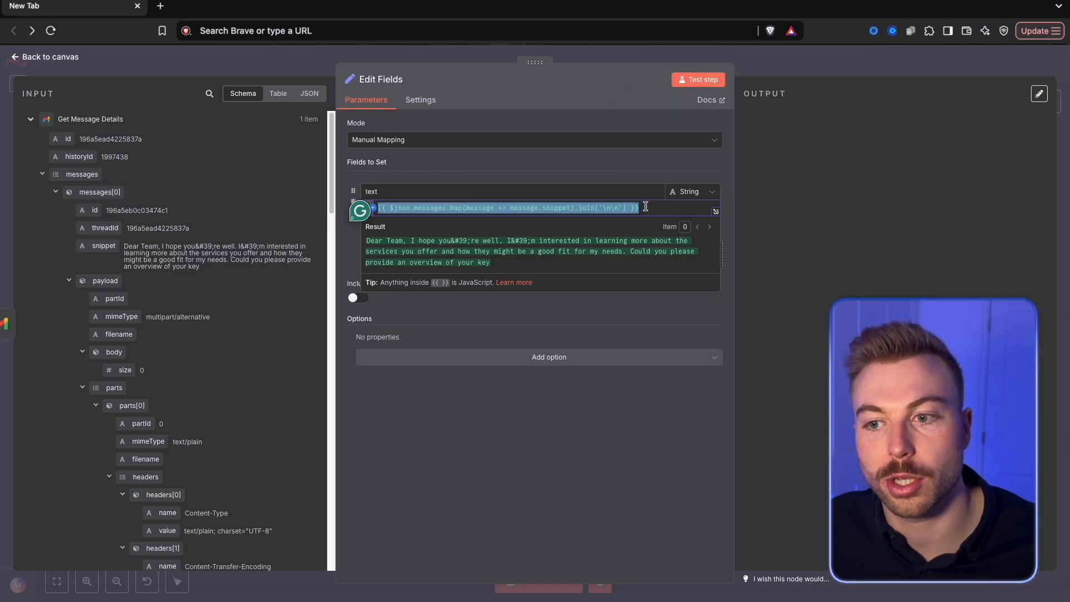
pyautogui.click(564, 182)
pyautogui.click(694, 85)
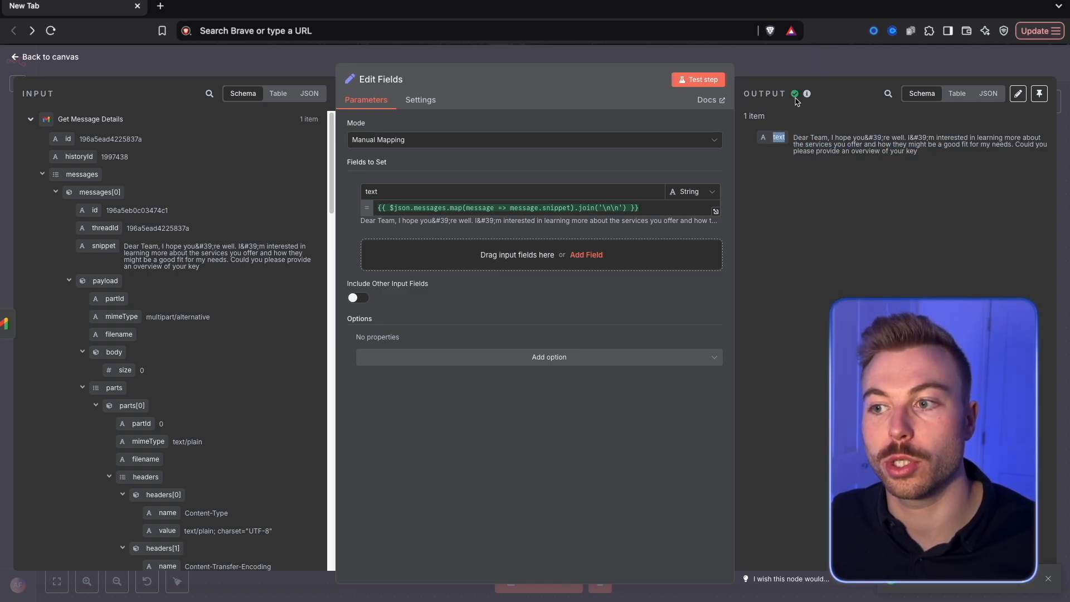
pyautogui.press('Escape')
# Rename the Edit Fields node as Get Snippets and save the workflow
pyautogui.hscroll(5, 525, 267)
pyautogui.rightClick(525, 268)
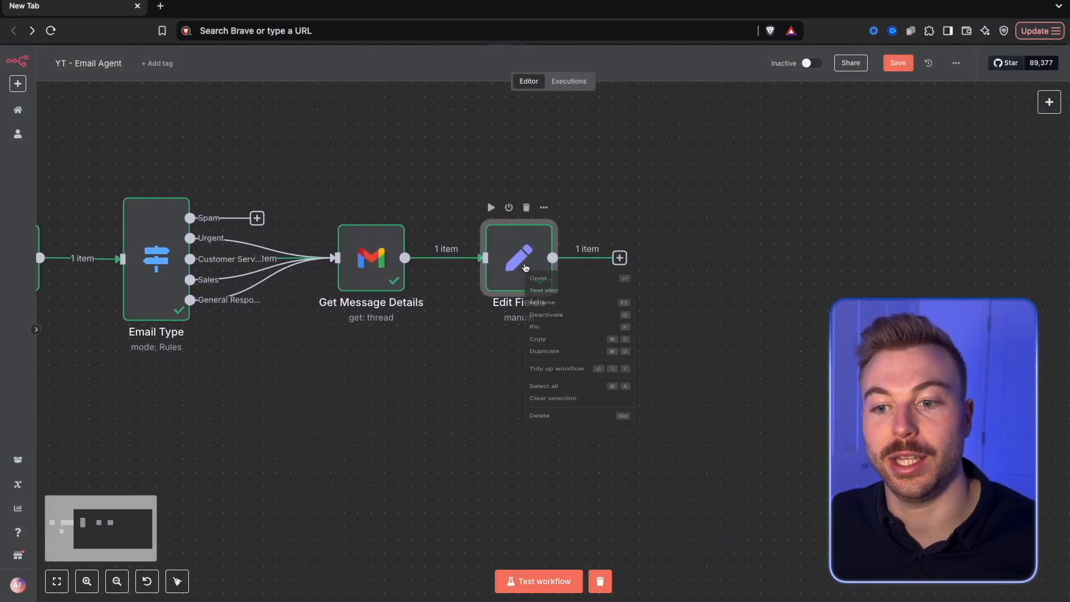
pyautogui.click(560, 312)
pyautogui.write('Get Sni')
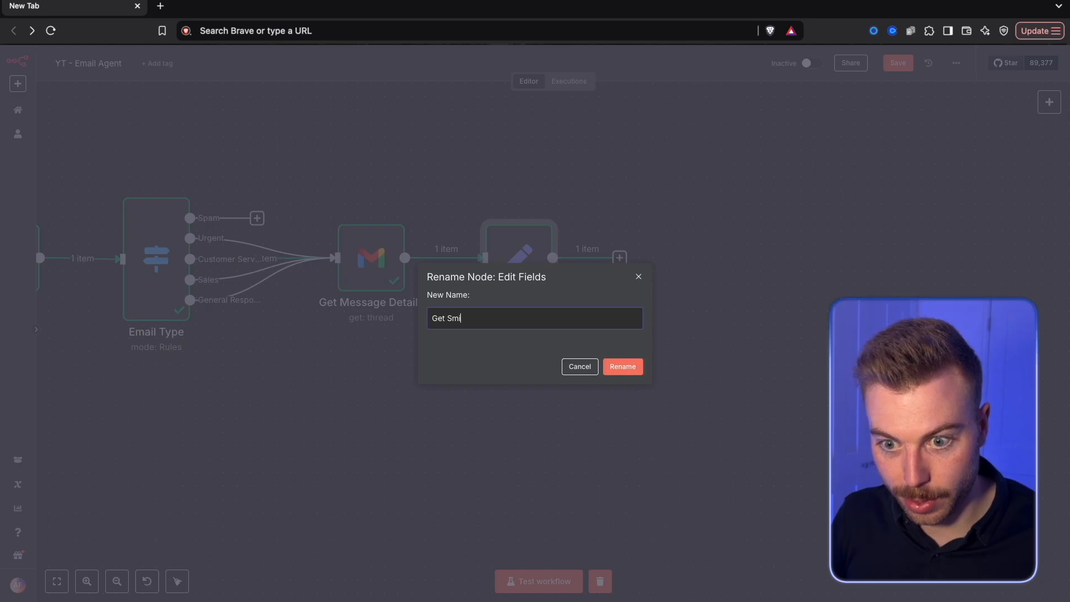
pyautogui.write('ppets')
pyautogui.press('Return')
pyautogui.hotkey('ctrl', 's')
# Add a Basic LLM Chain node after Get Snippets
pyautogui.hscroll(3, 668, 289)
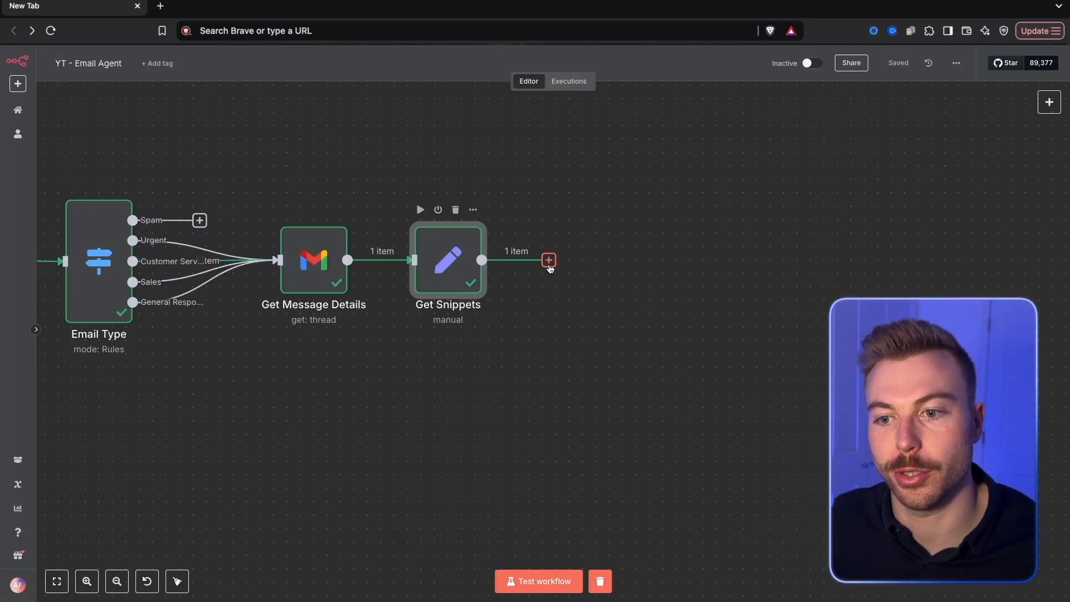
pyautogui.click(549, 261)
pyautogui.write('basic')
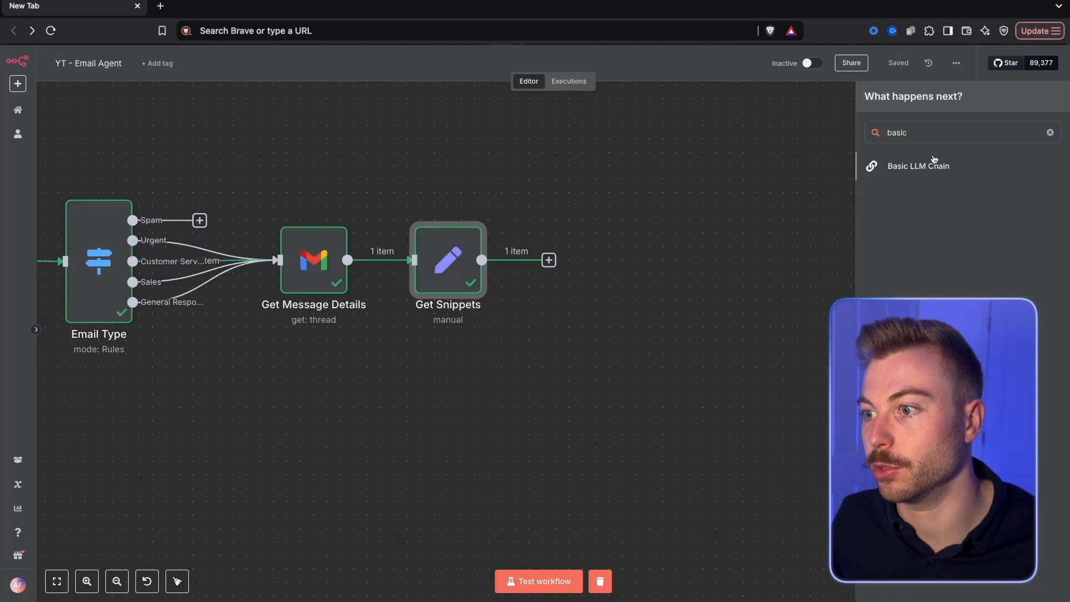
pyautogui.click(934, 163)
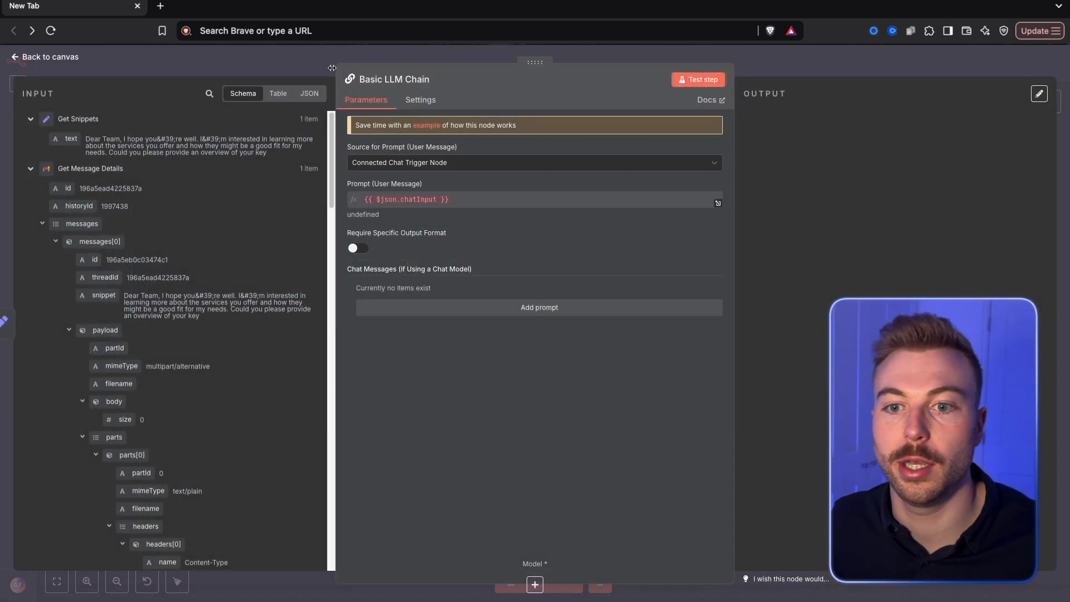
# Set the chain's prompt source to Define below and map Get Snippets' text as the user message, {{ $json.text }}
pyautogui.click(473, 162)
pyautogui.click(442, 210)
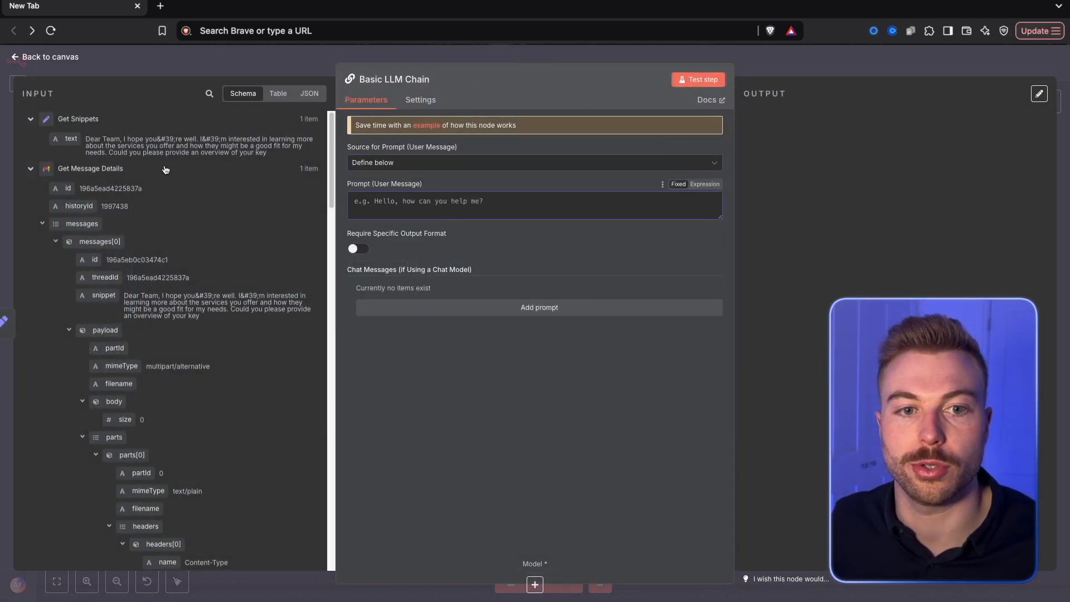
pyautogui.moveTo(56, 136); pyautogui.dragTo(359, 210)
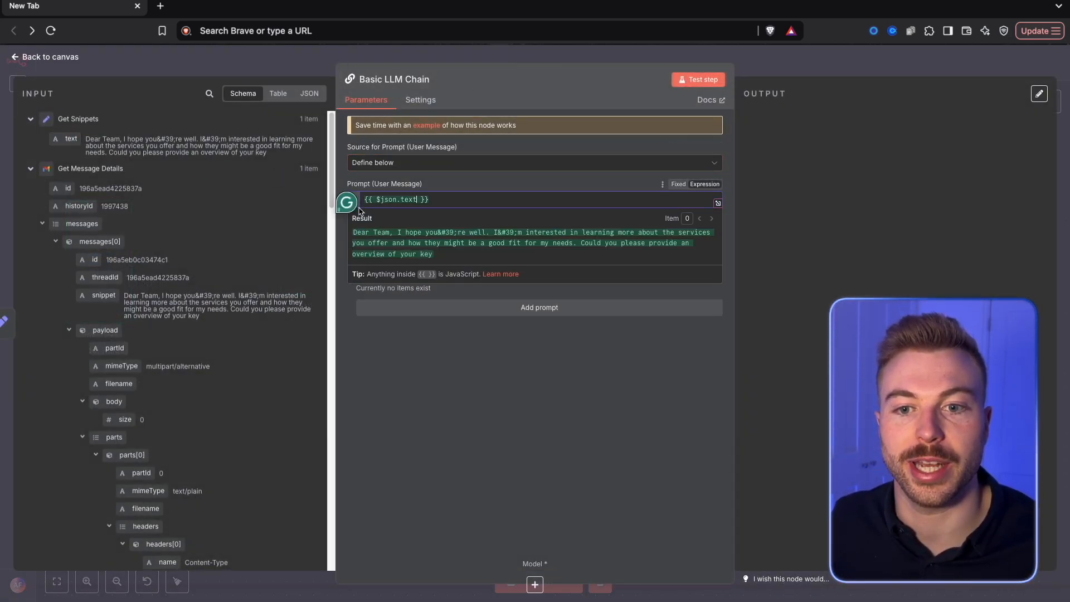
pyautogui.click(491, 185)
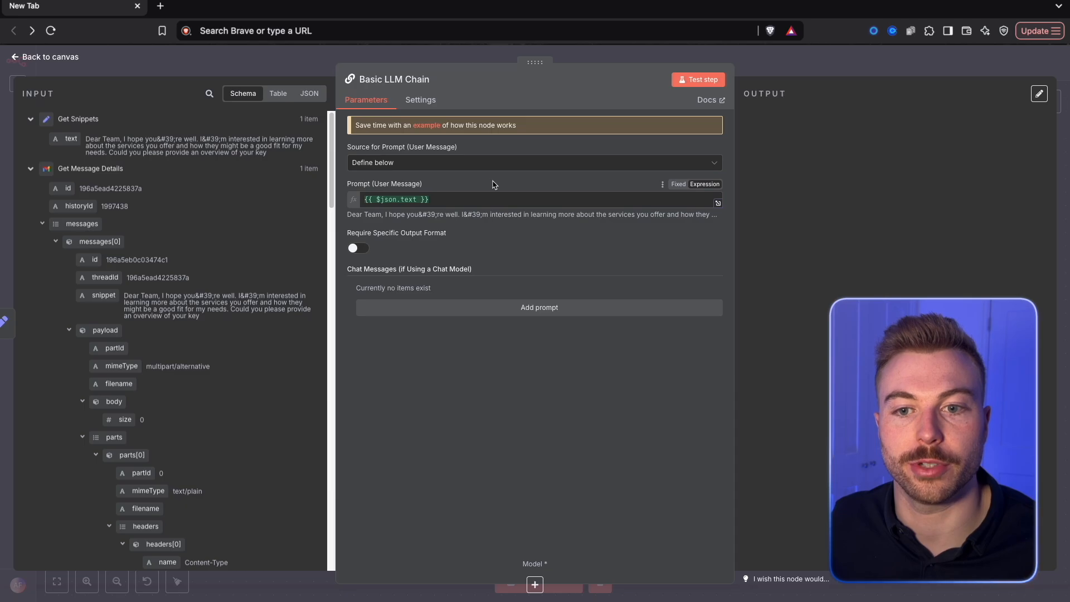
# Add a System chat message to the chain containing the email re-classification AI prompt
pyautogui.click(515, 308)
pyautogui.click(442, 306)
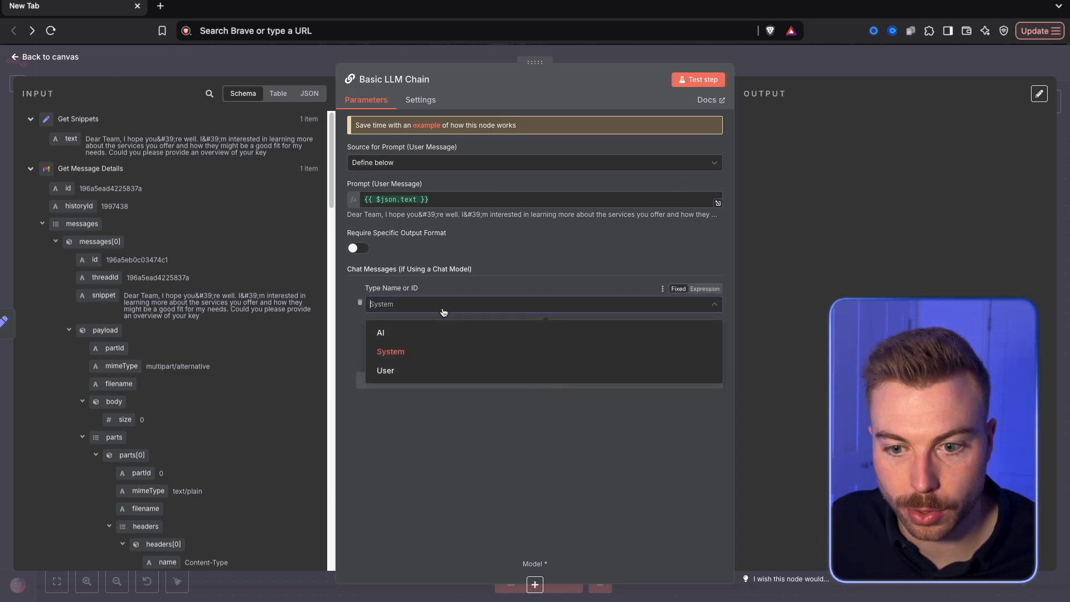
pyautogui.click(414, 351)
pyautogui.hotkey('ctrl', 'v')
# Replace the expression under "Full Email to Analyse" in the system message with Get Snippets' text, {{ $json.text }}
pyautogui.click(717, 394)
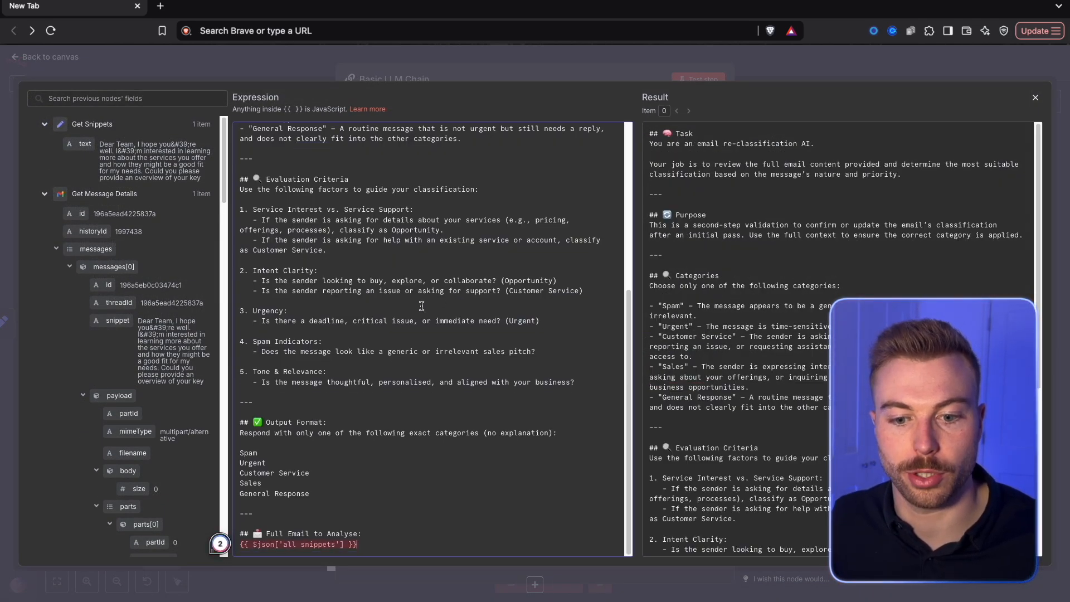
pyautogui.moveTo(370, 548); pyautogui.dragTo(236, 552)
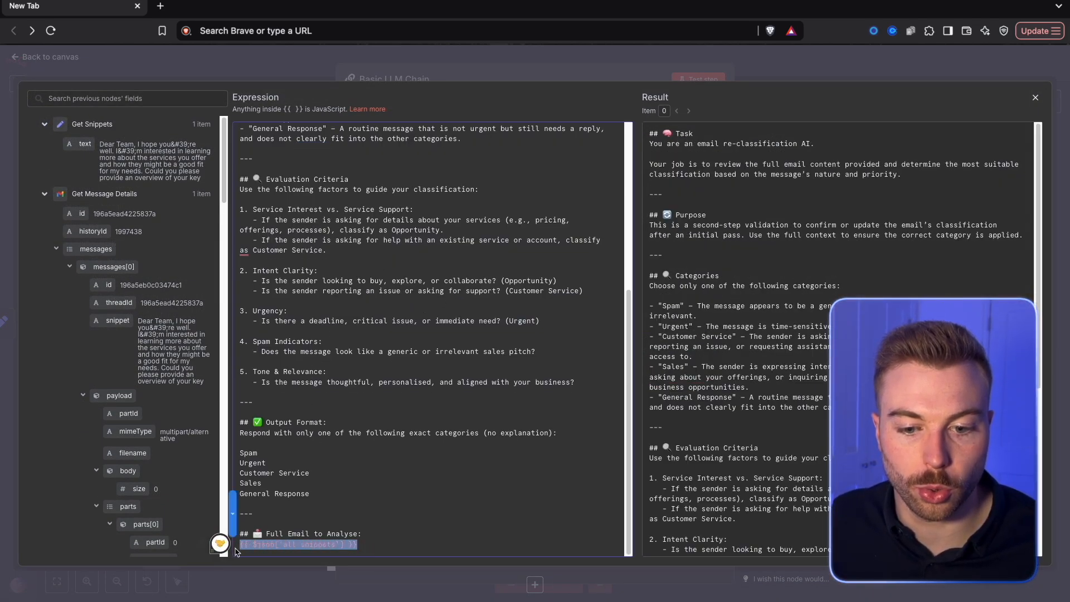
pyautogui.press('BackSpace')
pyautogui.moveTo(100, 184); pyautogui.dragTo(261, 549)
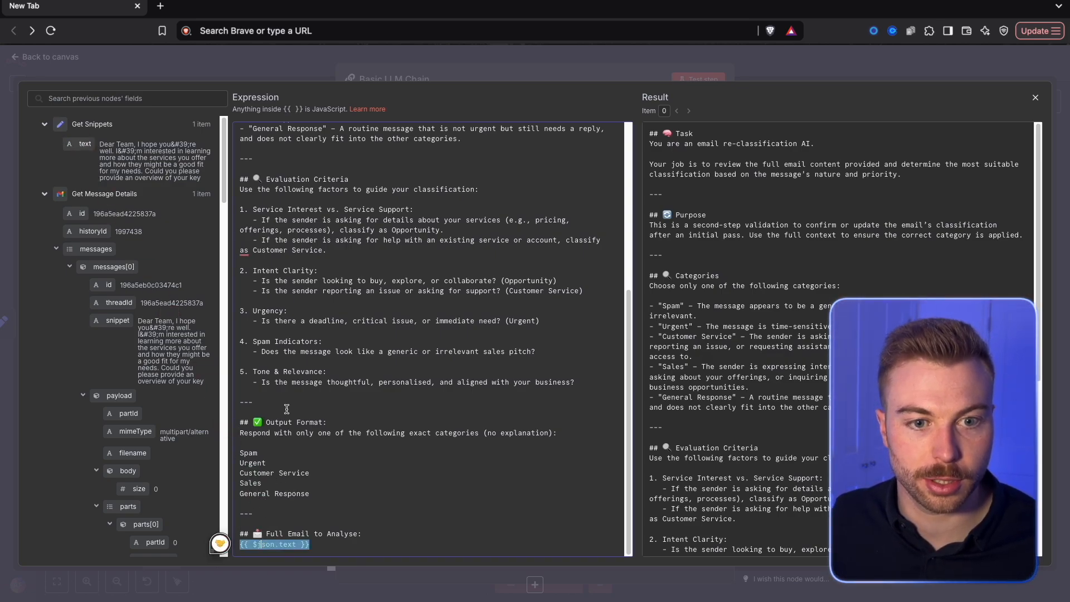
pyautogui.press('Escape')
pyautogui.press('Escape')
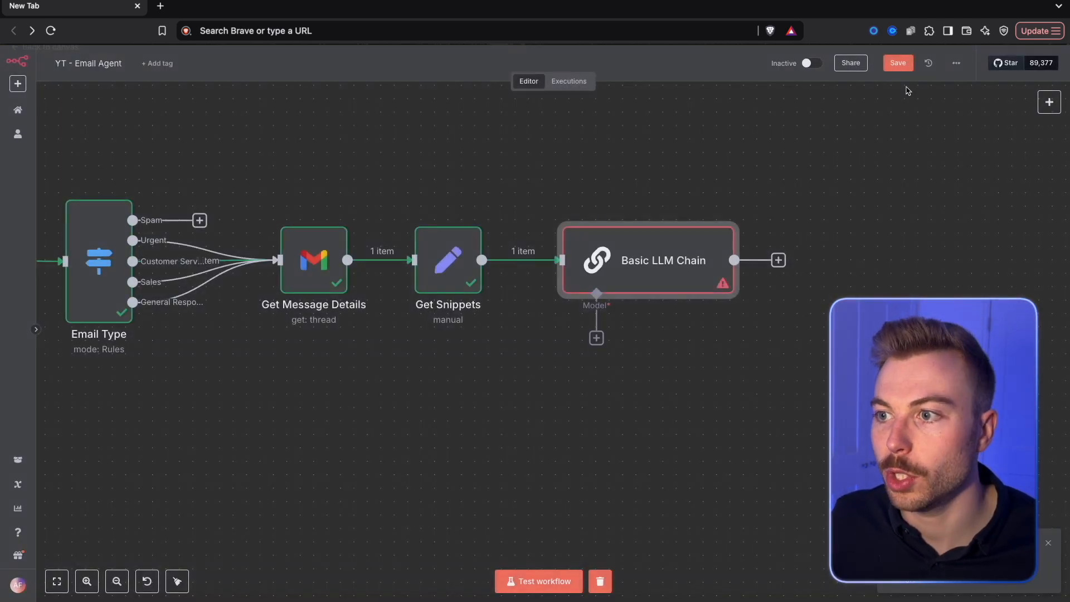
# Attach an OpenAI Chat Model to the Basic LLM Chain
pyautogui.click(596, 338)
pyautogui.moveTo(950, 551); pyautogui.dragTo(1046, 557)
pyautogui.click(1047, 543)
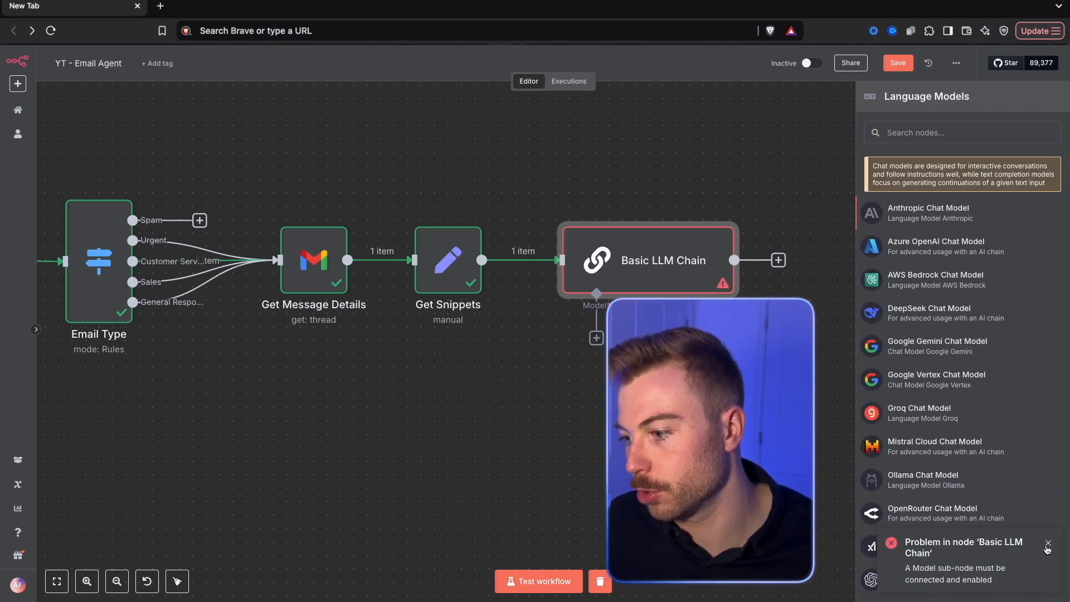
pyautogui.click(906, 574)
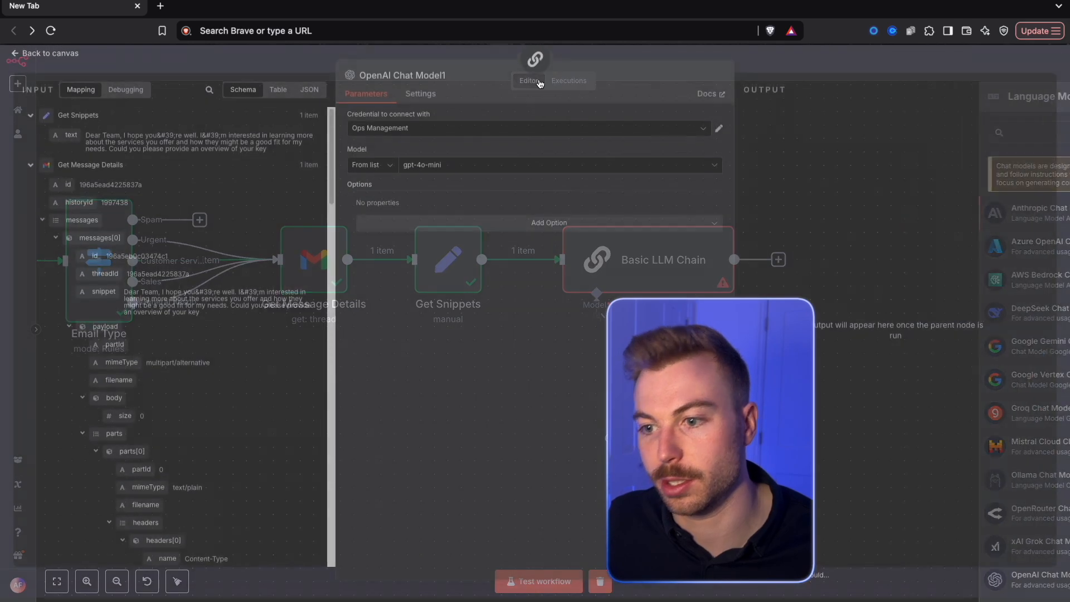
pyautogui.press('Escape')
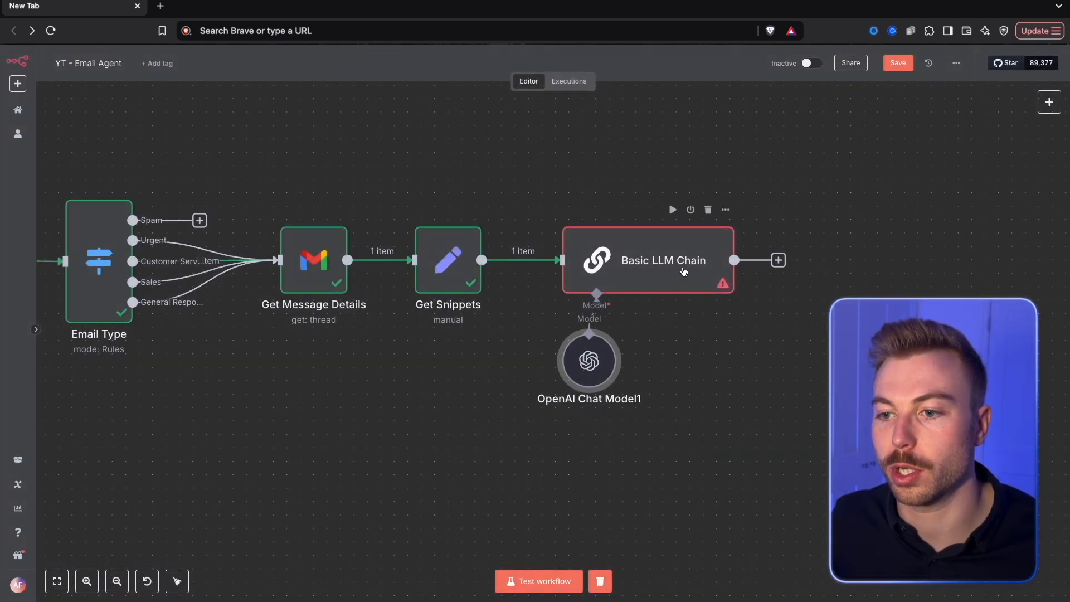
# Test the Basic LLM Chain step and check the category in its output
pyautogui.doubleClick(688, 273)
pyautogui.click(691, 81)
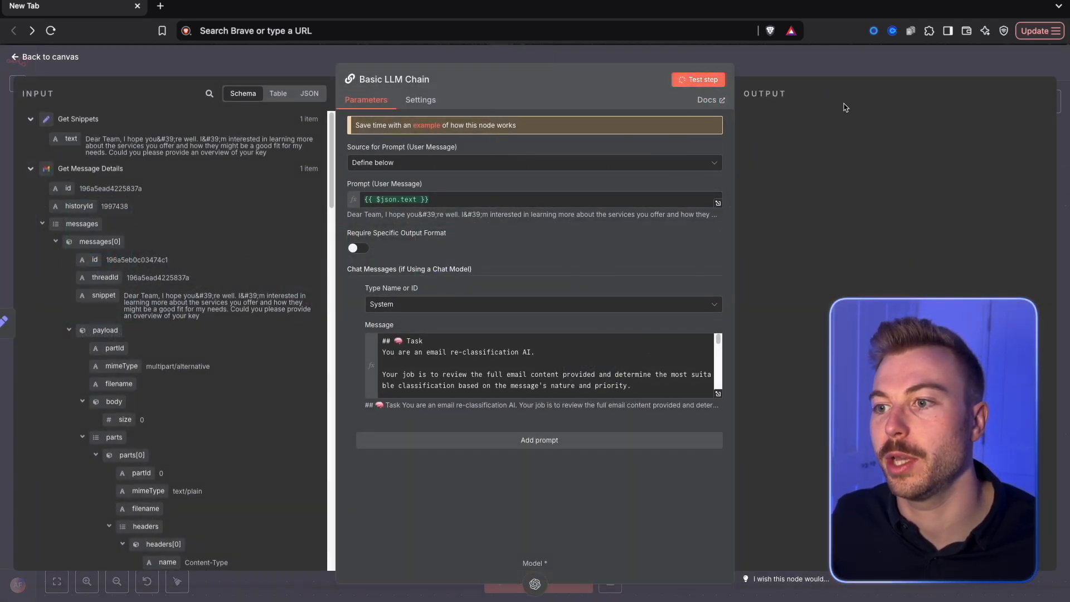
pyautogui.click(761, 95)
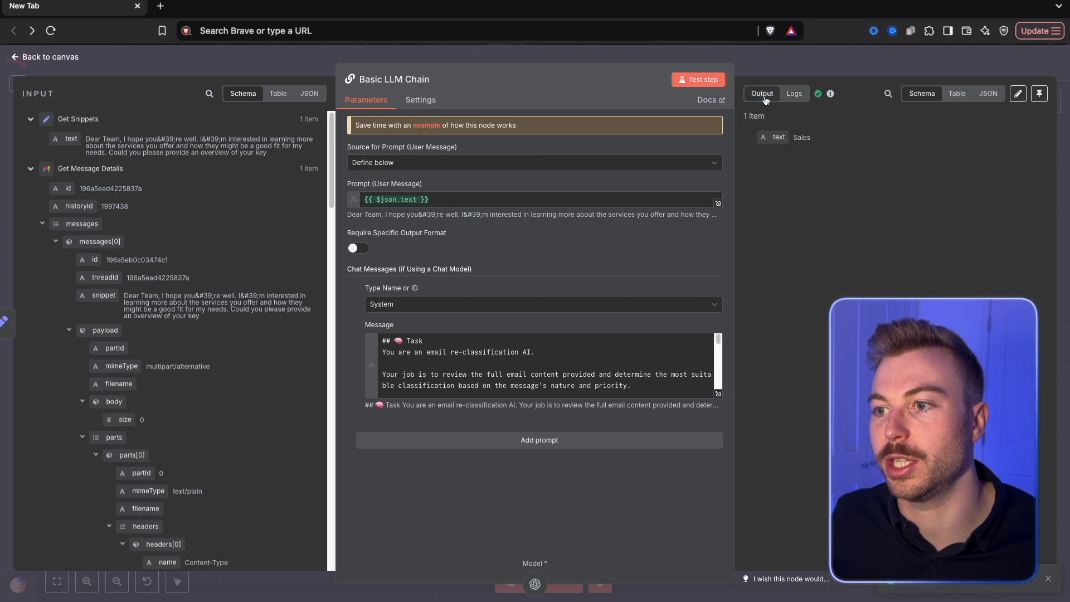
pyautogui.click(789, 64)
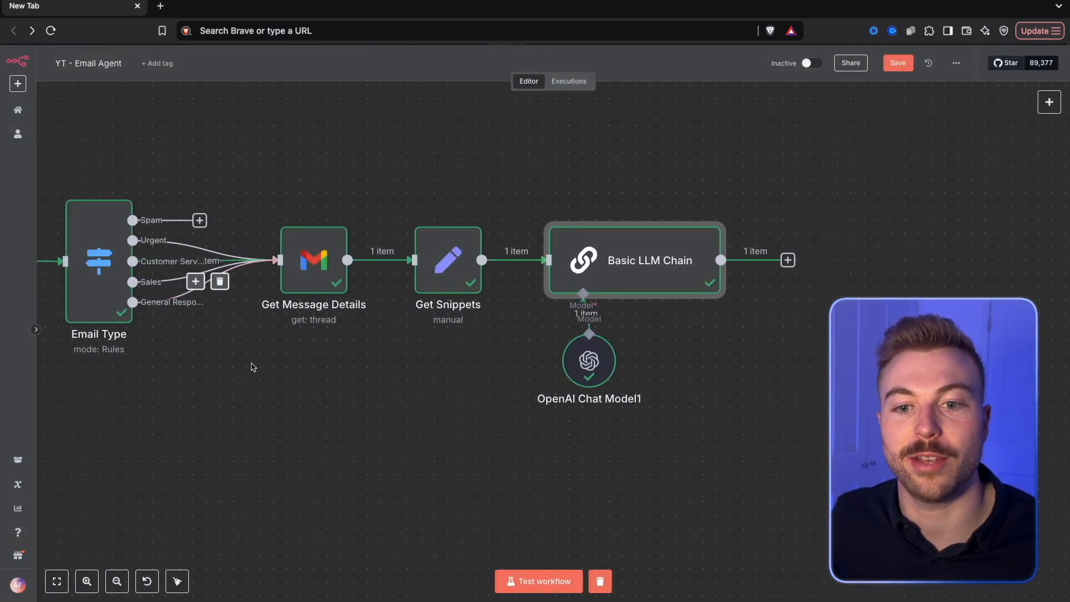
pyautogui.hscroll(-5, 255, 351)
pyautogui.moveTo(384, 382); pyautogui.dragTo(625, 386)
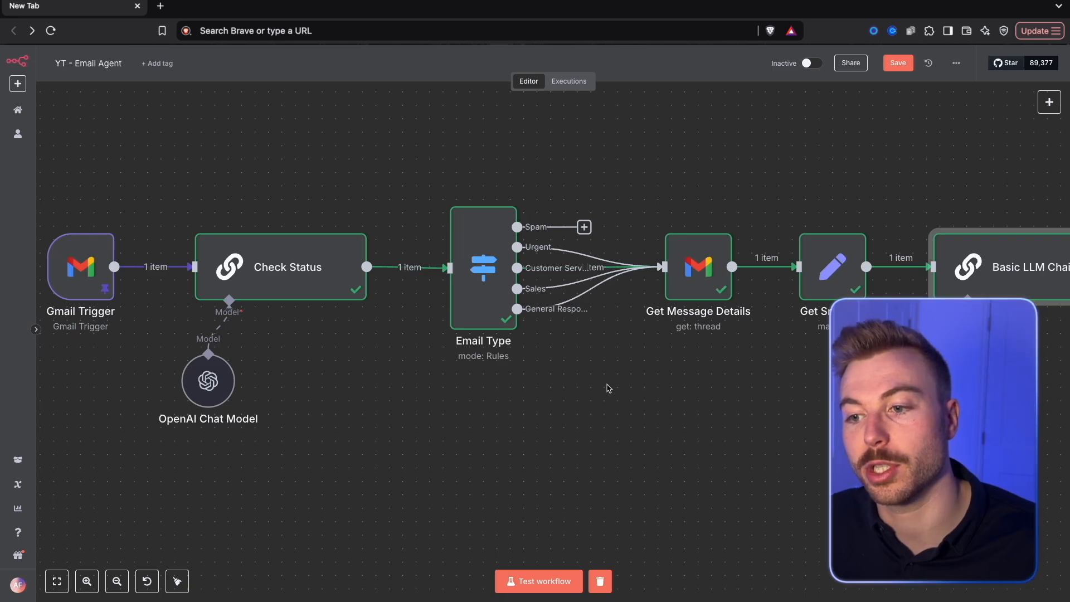
# Rename the Basic LLM Chain node to "Validate Email Category" and save the workflow
pyautogui.hscroll(9, 609, 389)
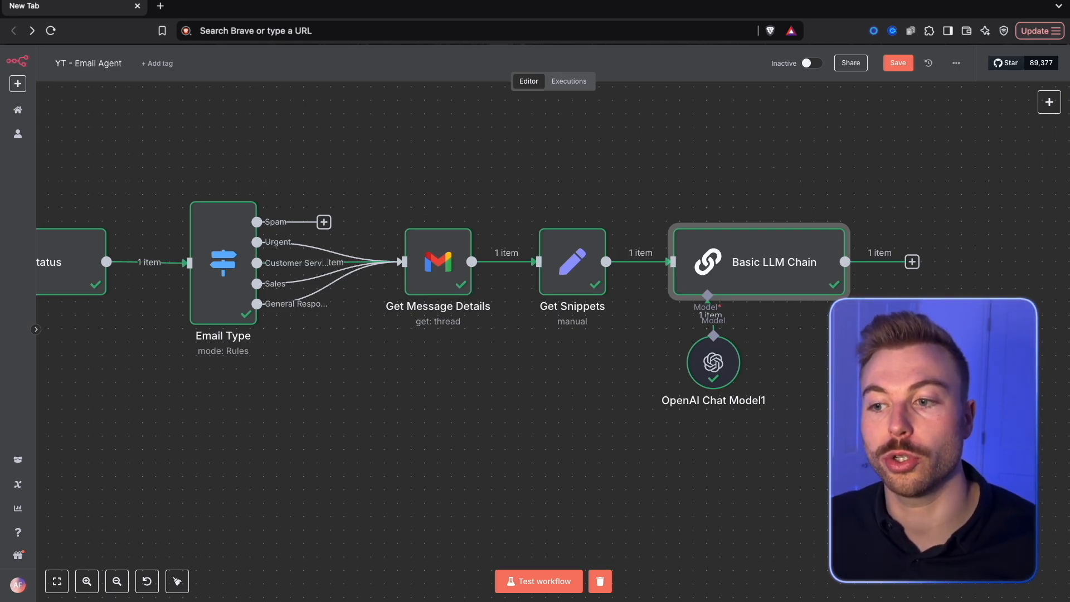
pyautogui.rightClick(779, 263)
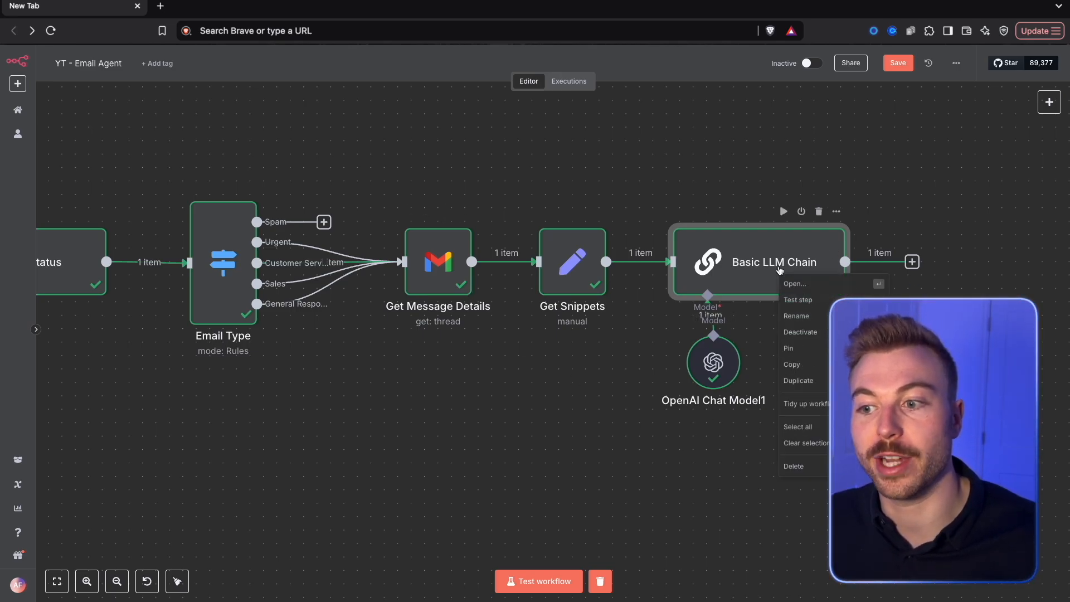
pyautogui.click(809, 316)
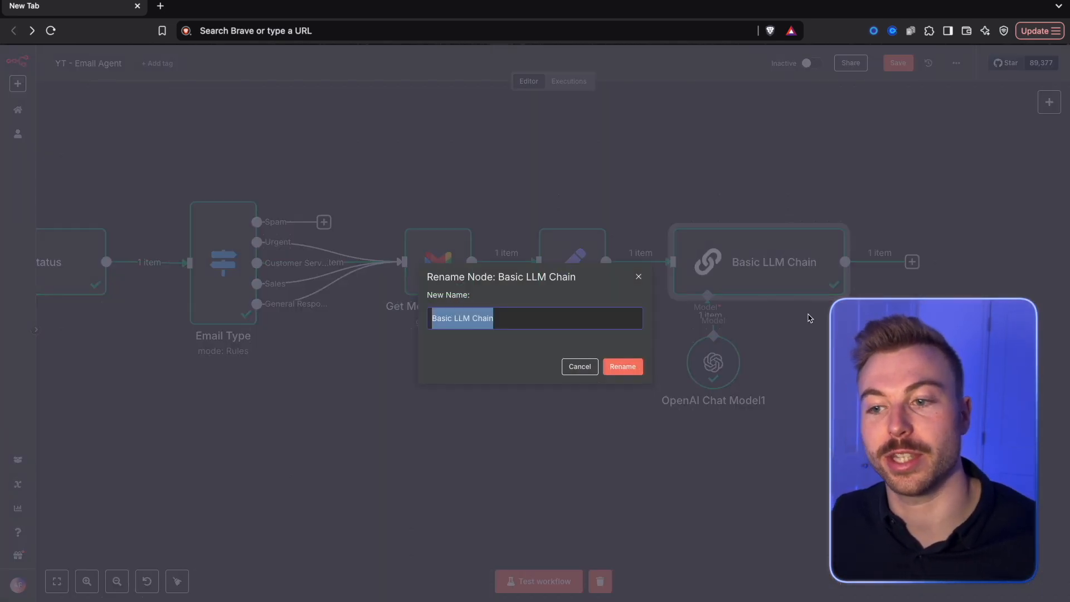
pyautogui.write('Validate E')
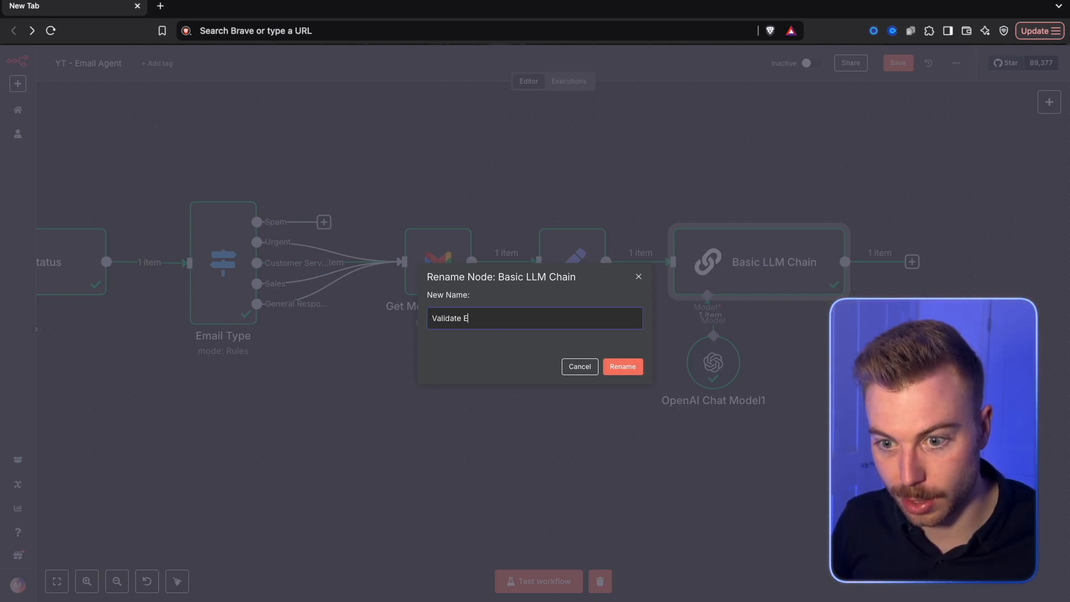
pyautogui.write('mail Category')
pyautogui.press('Return')
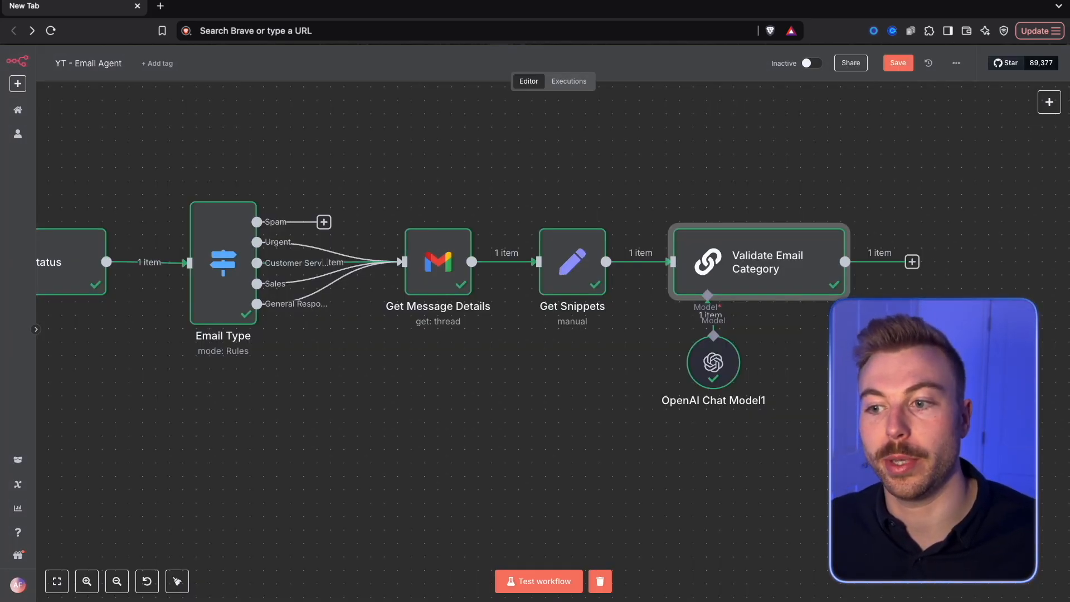
pyautogui.hscroll(3, 827, 349)
pyautogui.click(897, 63)
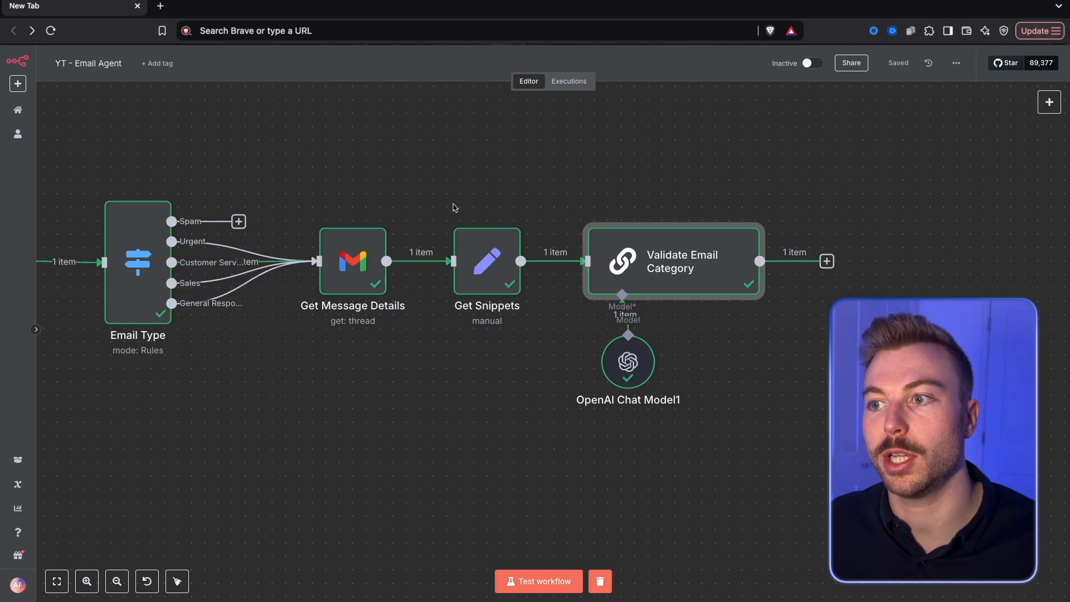
# Duplicate the Email Type switch, connect the copy to Validate Email Category's output, and open it
pyautogui.rightClick(125, 253)
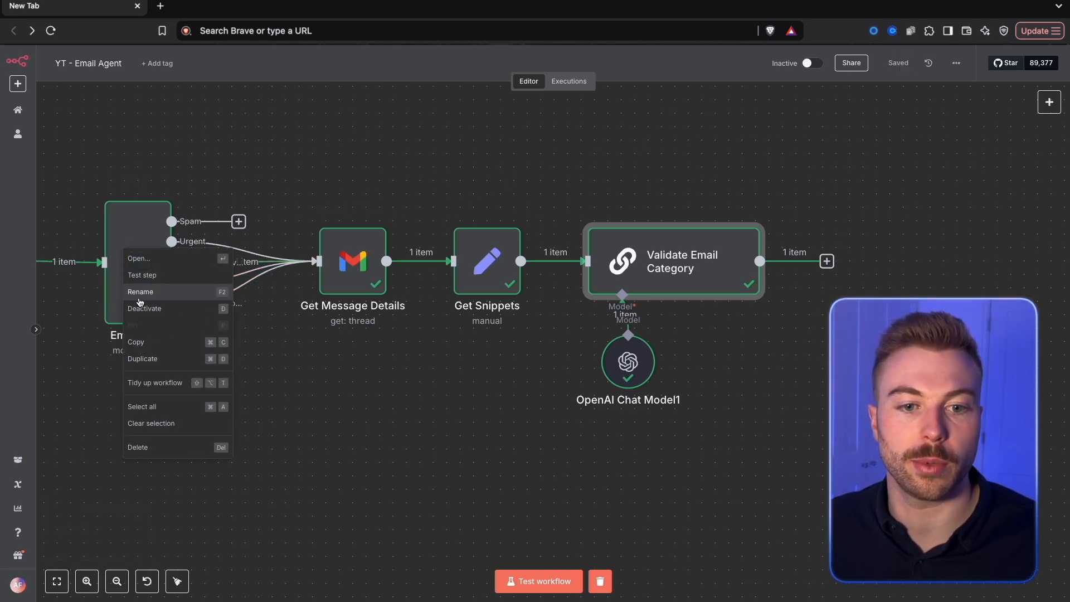
pyautogui.click(142, 358)
pyautogui.moveTo(1010, 322); pyautogui.dragTo(875, 262)
pyautogui.hscroll(5, 771, 411)
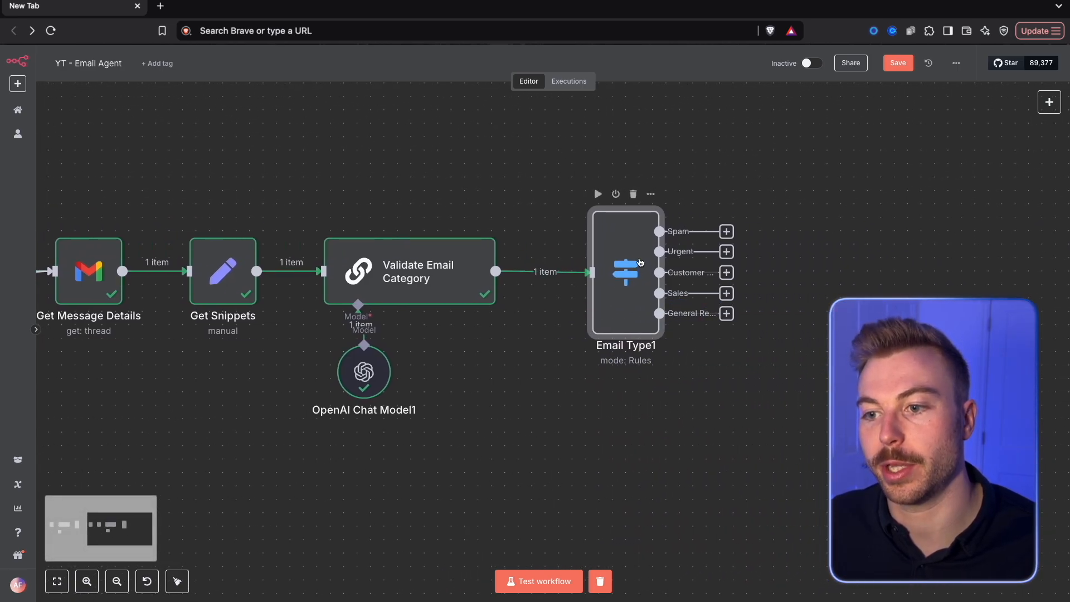
pyautogui.doubleClick(640, 264)
pyautogui.click(442, 185)
pyautogui.hotkey('ctrl', 'a')
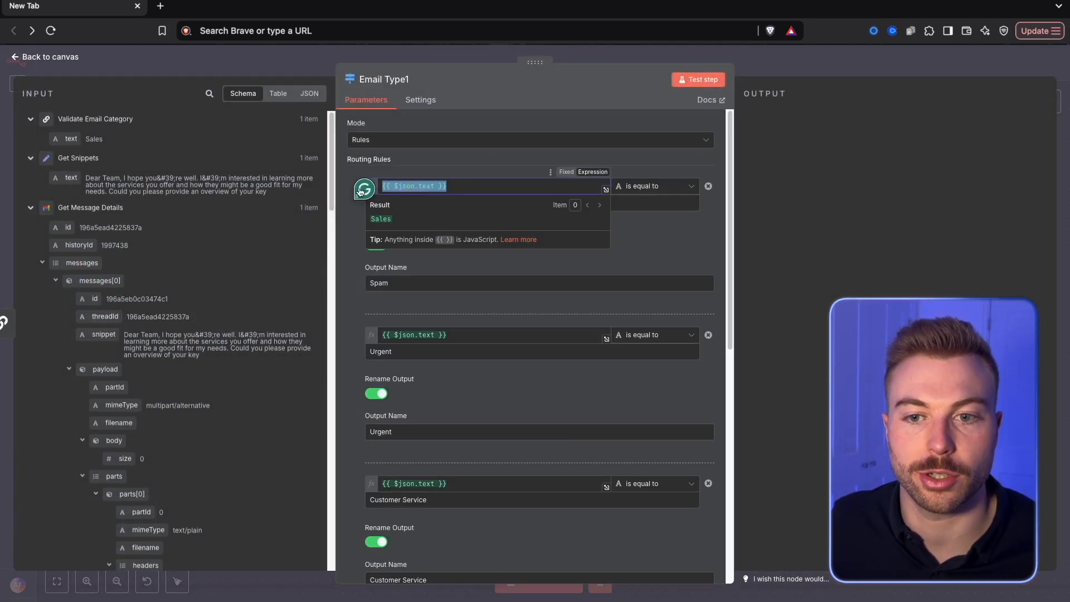
pyautogui.click(479, 153)
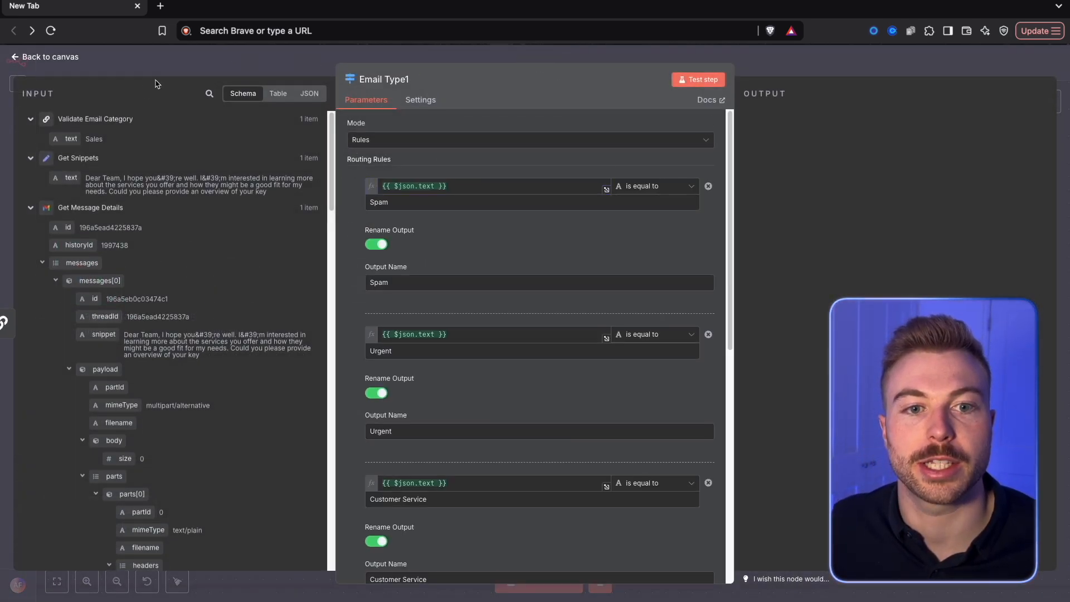
pyautogui.moveTo(70, 138); pyautogui.dragTo(450, 186)
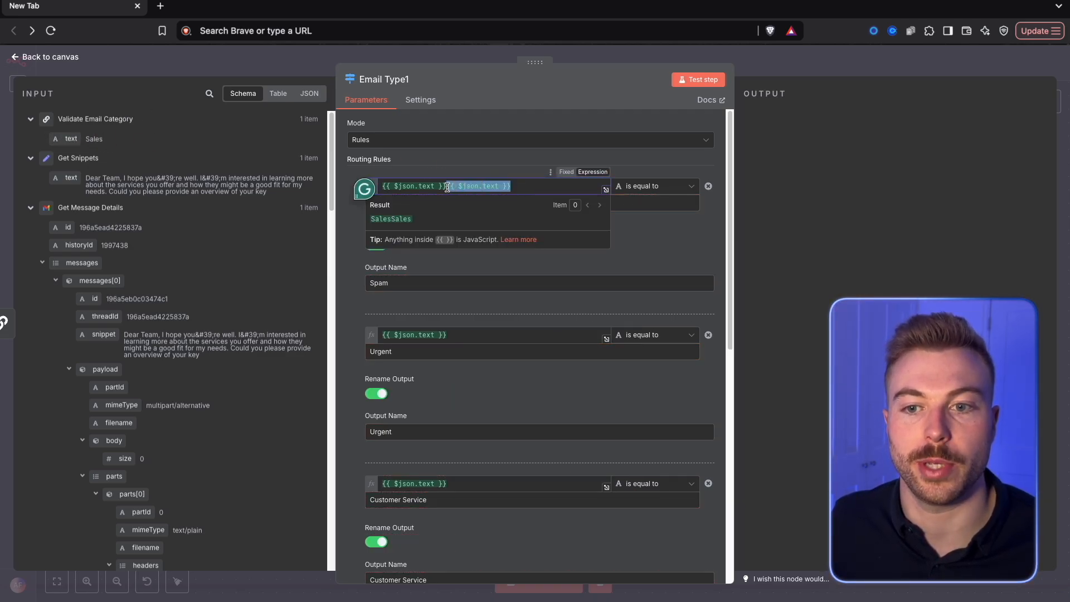
pyautogui.press('BackSpace')
pyautogui.click(552, 117)
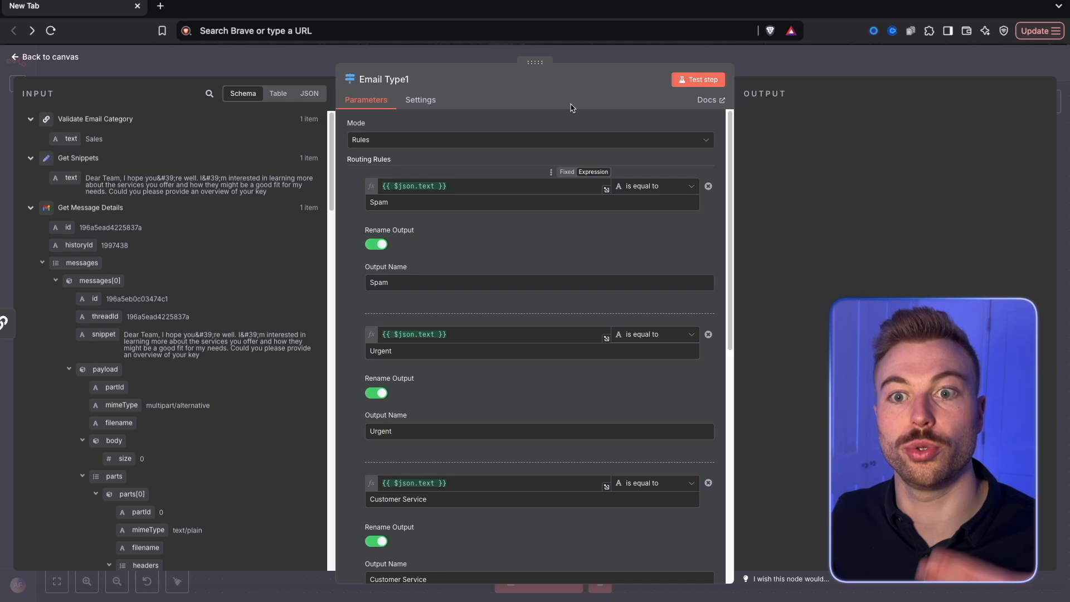
# Test the duplicated switch step and check its Sales output
pyautogui.click(699, 85)
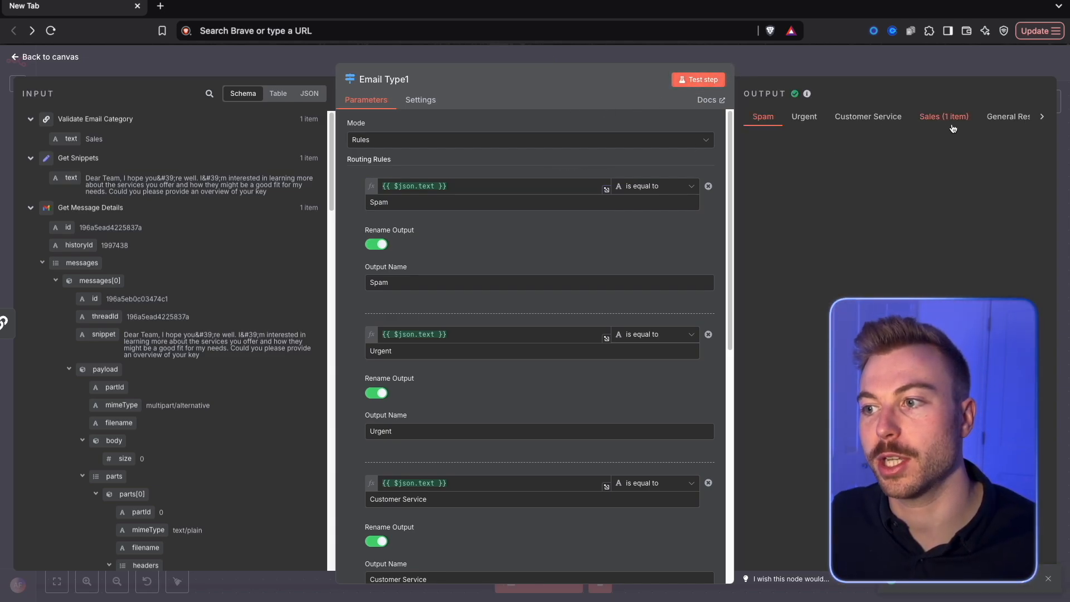
pyautogui.click(946, 118)
pyautogui.click(886, 74)
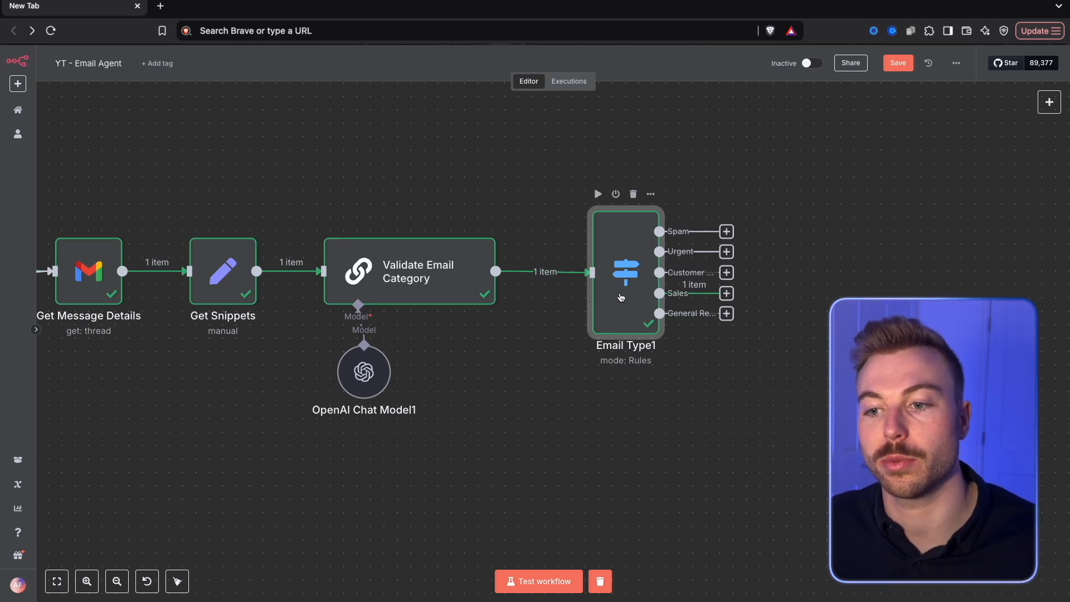
# Move the duplicated switch closer to Validate Email Category and save the workflow
pyautogui.moveTo(625, 294); pyautogui.dragTo(585, 295)
pyautogui.click(898, 63)
# Delete the Spam routing rule from the duplicated switch
pyautogui.scroll(-2, 735, 268)
pyautogui.hscroll(5, 667, 241)
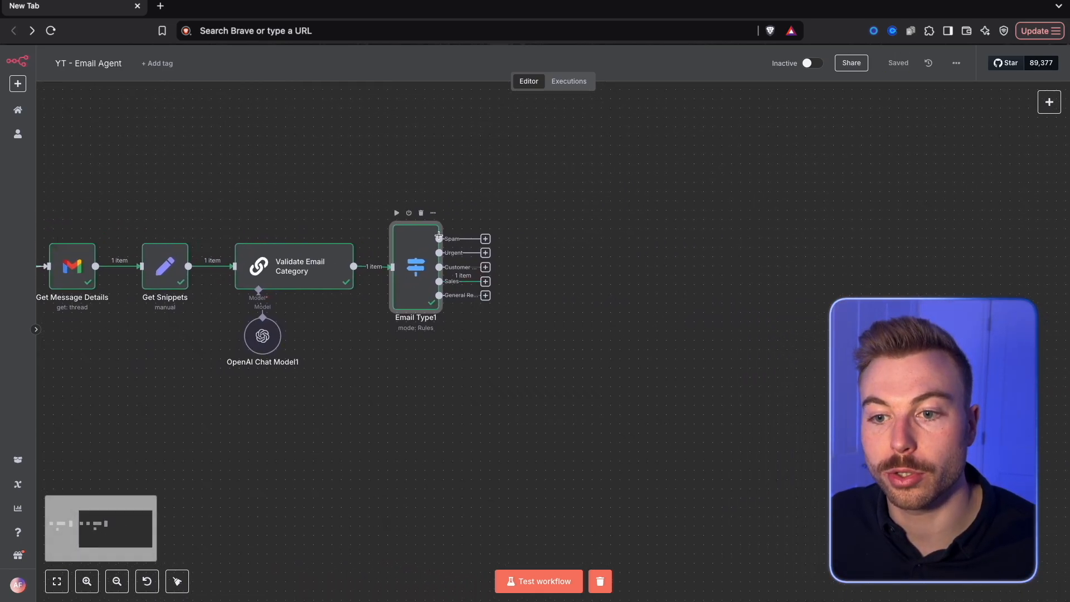
pyautogui.doubleClick(407, 229)
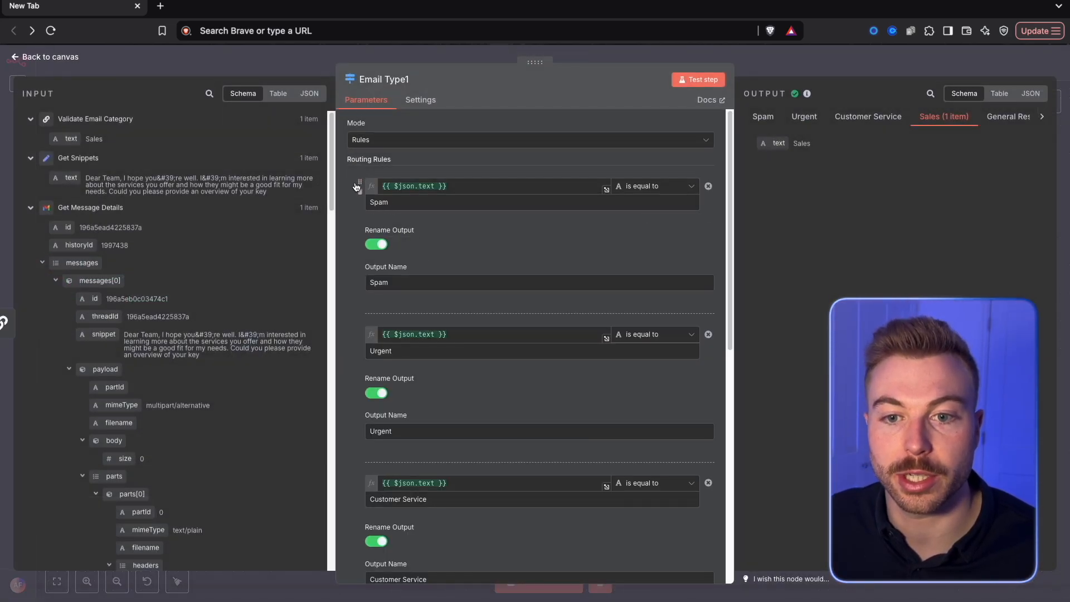
pyautogui.click(358, 193)
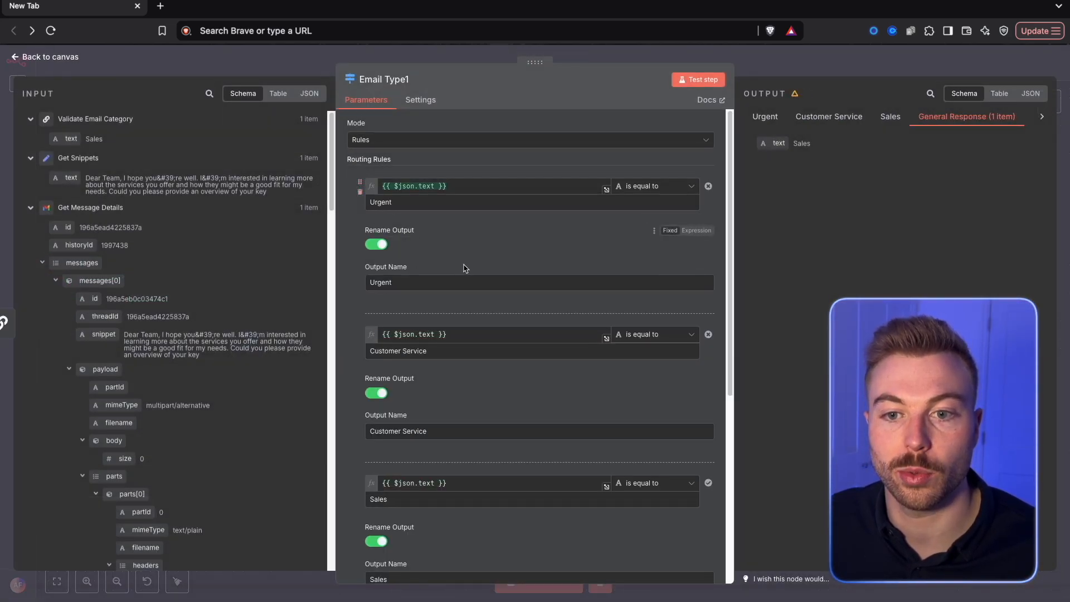
pyautogui.click(756, 68)
# Reorder the duplicated switch's routing rules to Urgent, General Response, Customer Service, Sales
pyautogui.scroll(3, 454, 255)
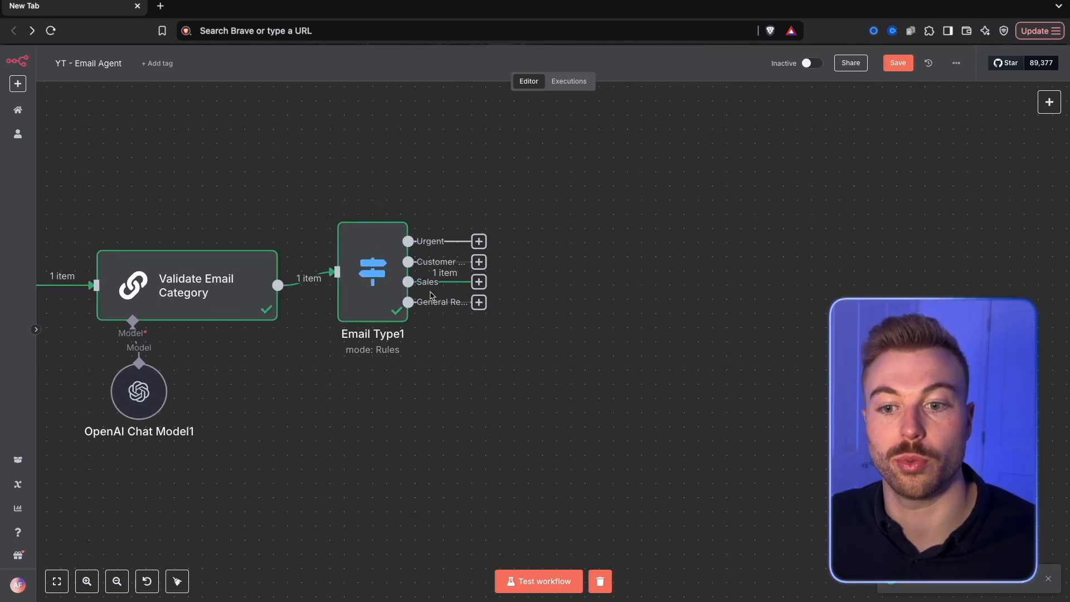
pyautogui.doubleClick(361, 290)
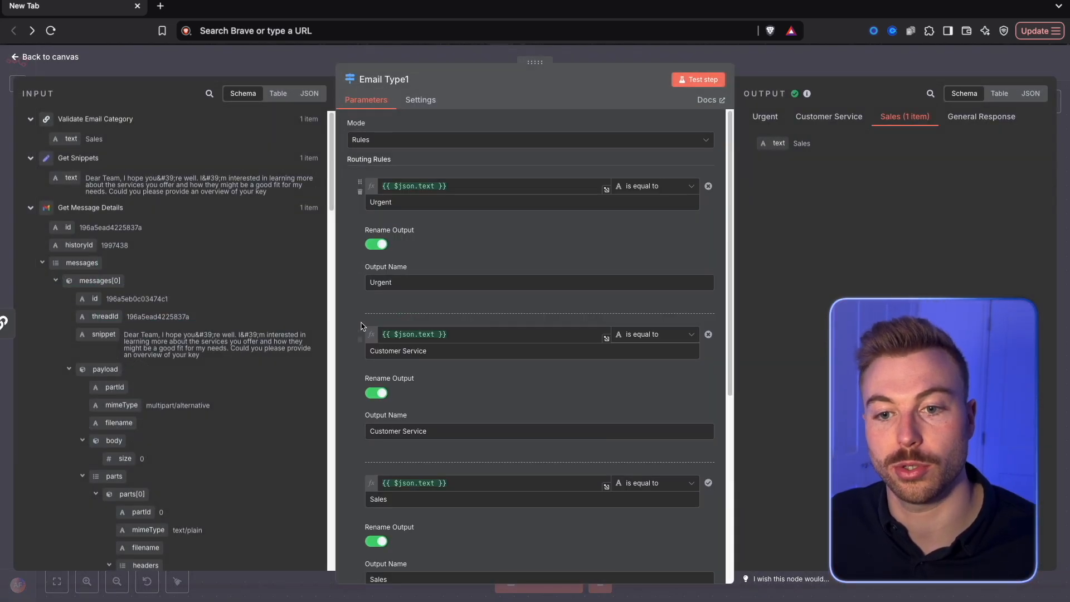
pyautogui.scroll(-2, 365, 343)
pyautogui.scroll(-3, 366, 343)
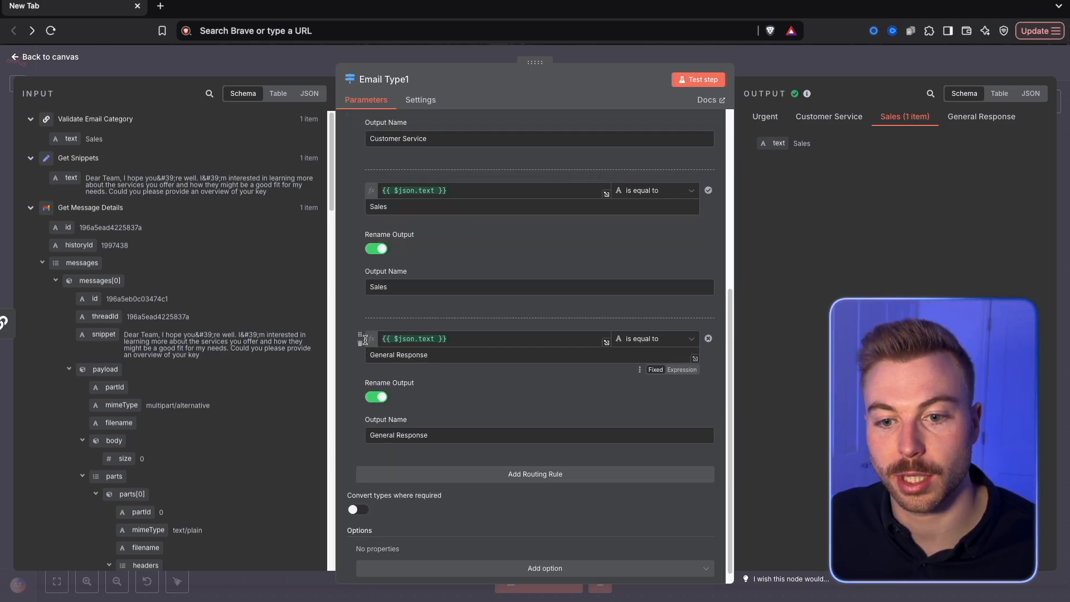
pyautogui.moveTo(359, 351); pyautogui.dragTo(385, 276)
pyautogui.scroll(1, 389, 277)
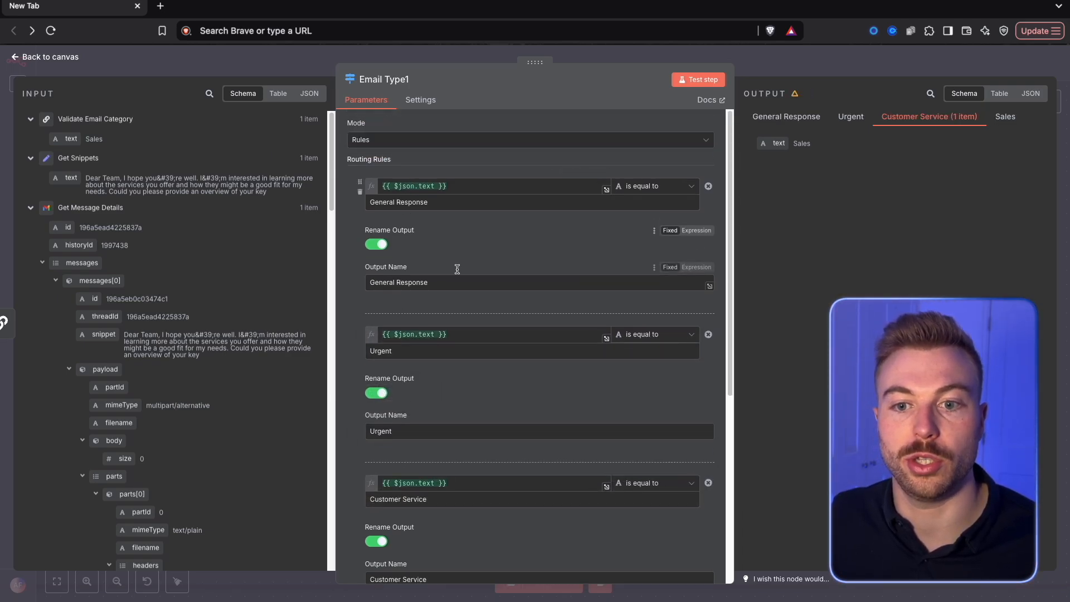
pyautogui.moveTo(356, 339); pyautogui.dragTo(356, 189)
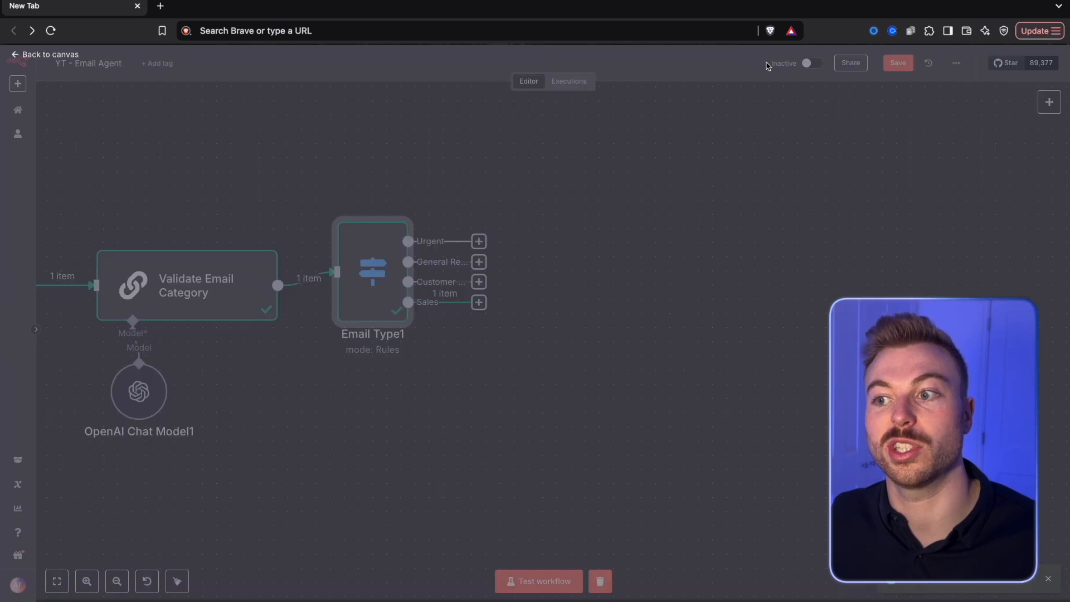
pyautogui.click(771, 62)
# Add a Basic LLM Chain node to the Urgent output of the duplicated switch
pyautogui.scroll(-1, 538, 239)
pyautogui.scroll(1, 532, 235)
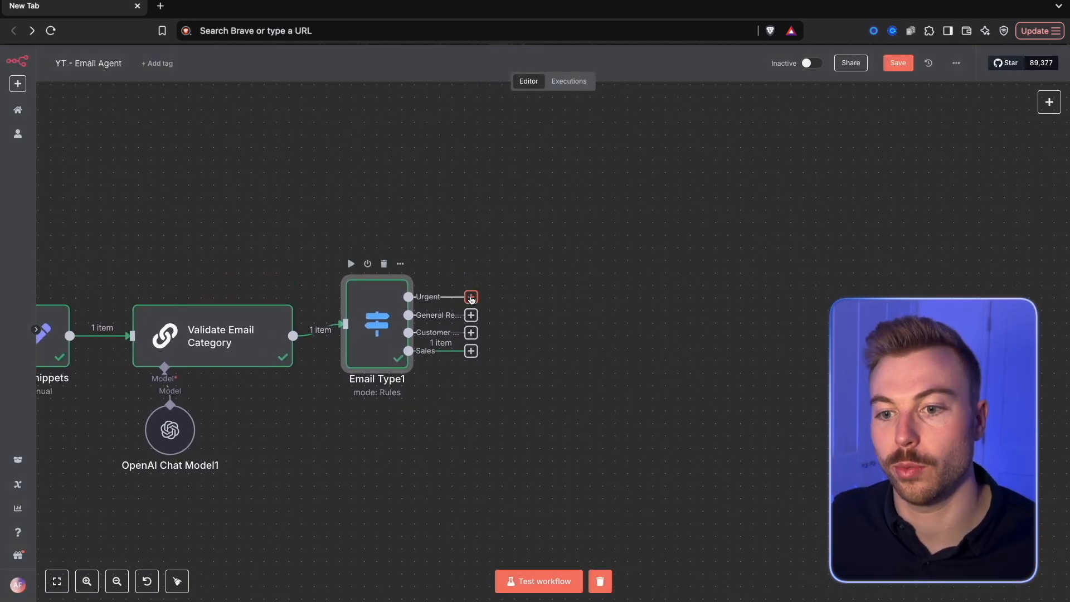
pyautogui.click(470, 298)
pyautogui.write('basic')
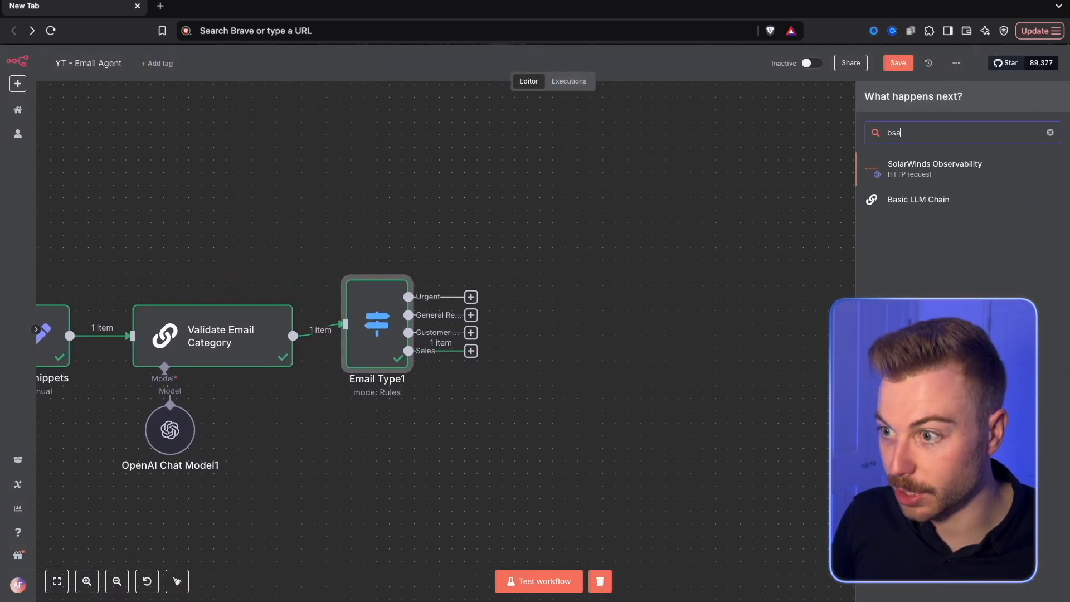
pyautogui.click(917, 166)
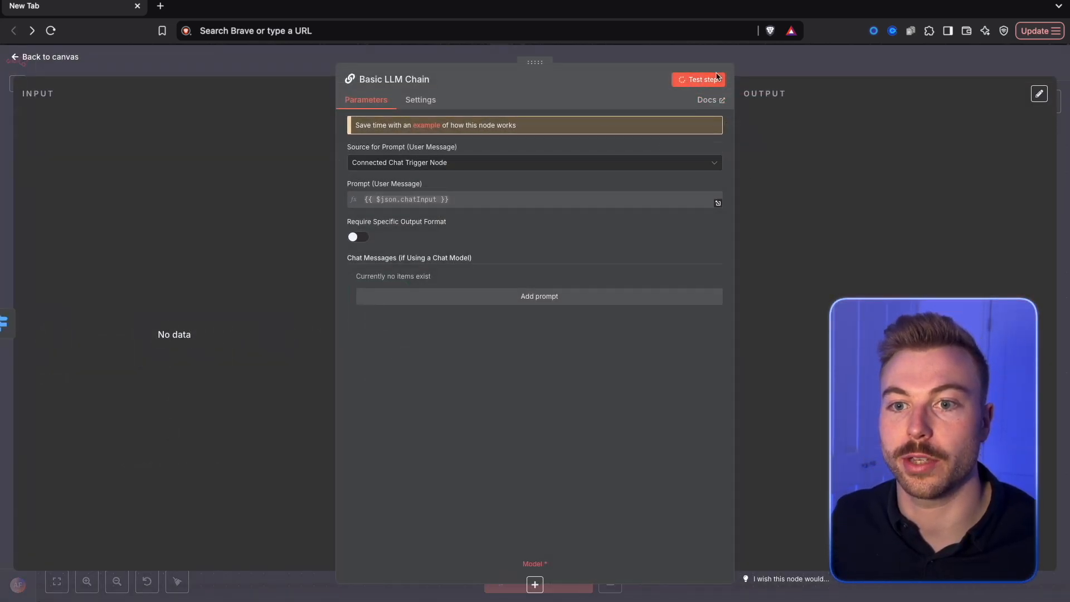
pyautogui.click(823, 68)
# Examine the duplicated switch's output data as JSON
pyautogui.doubleClick(397, 329)
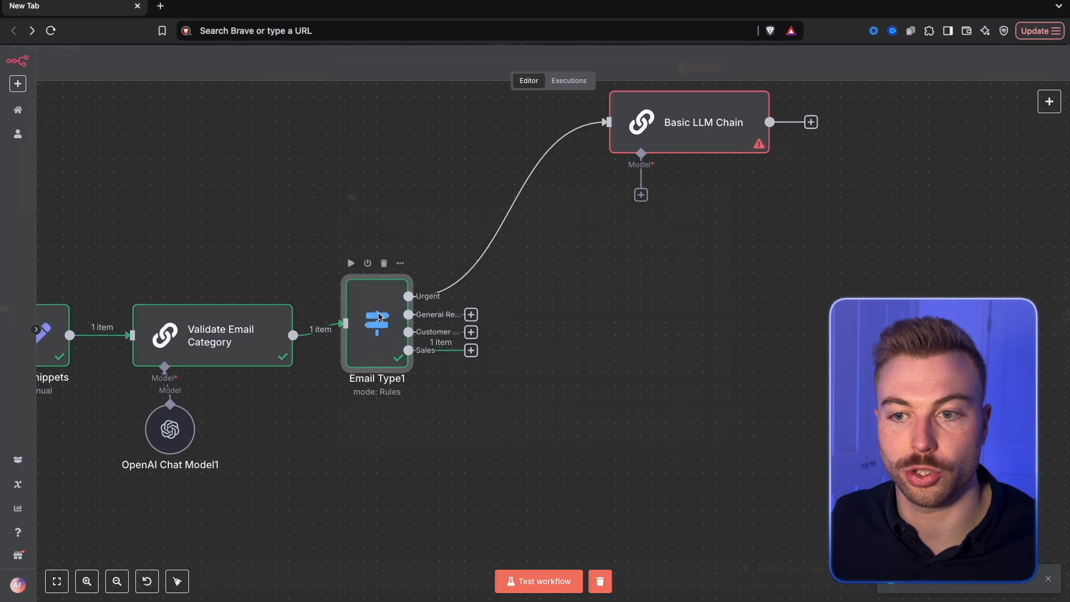
pyautogui.click(1029, 94)
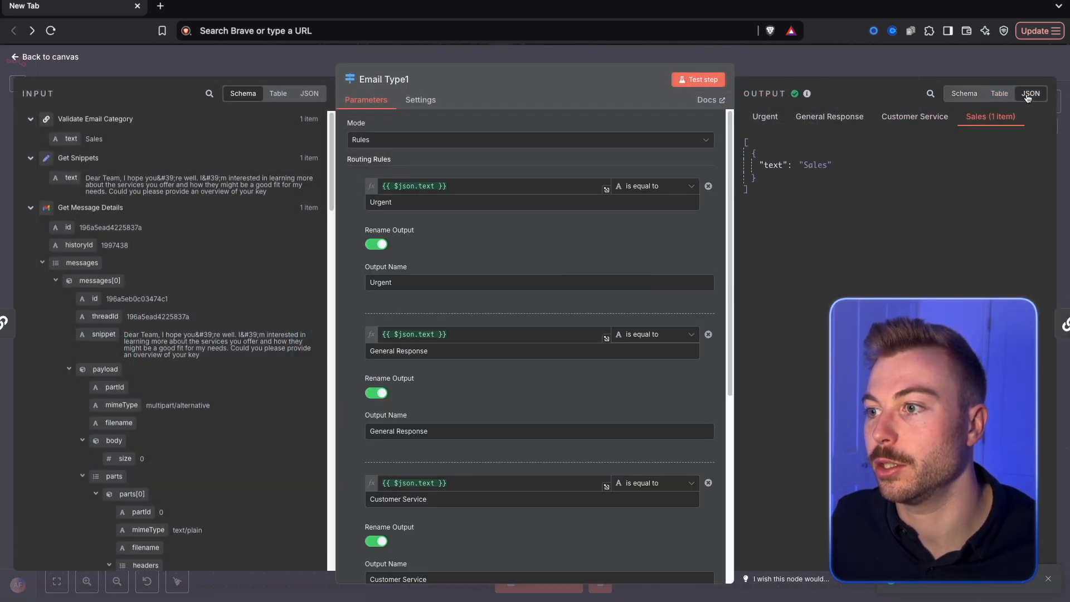
pyautogui.click(828, 56)
# Edit Validate Email Category's output text to "Urgent" as pinned data and test the duplicated switch step again
pyautogui.click(212, 336)
pyautogui.doubleClick(212, 337)
pyautogui.click(1017, 93)
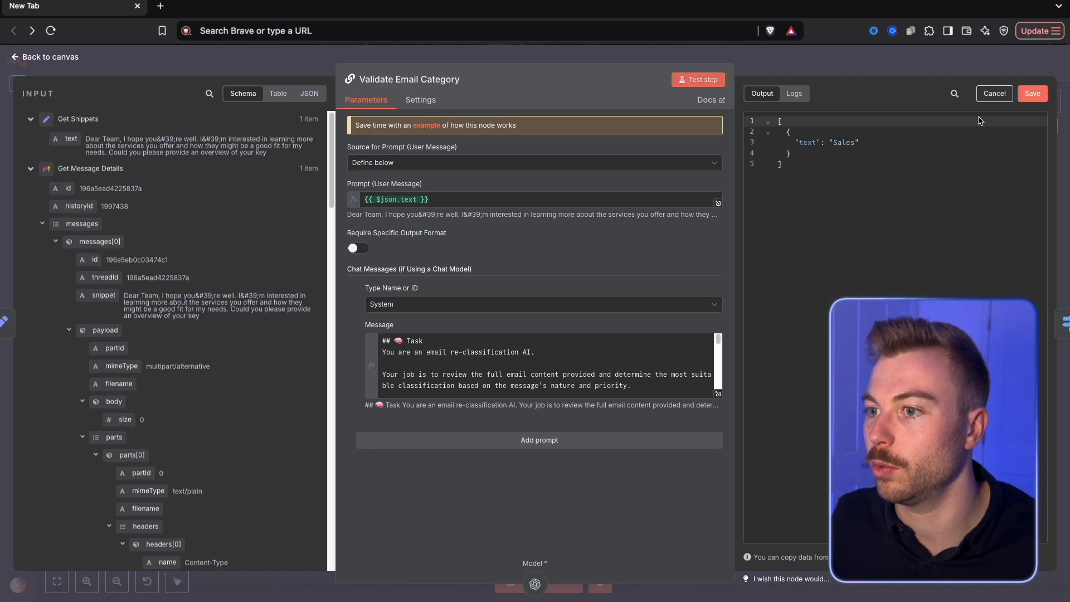
pyautogui.doubleClick(841, 143)
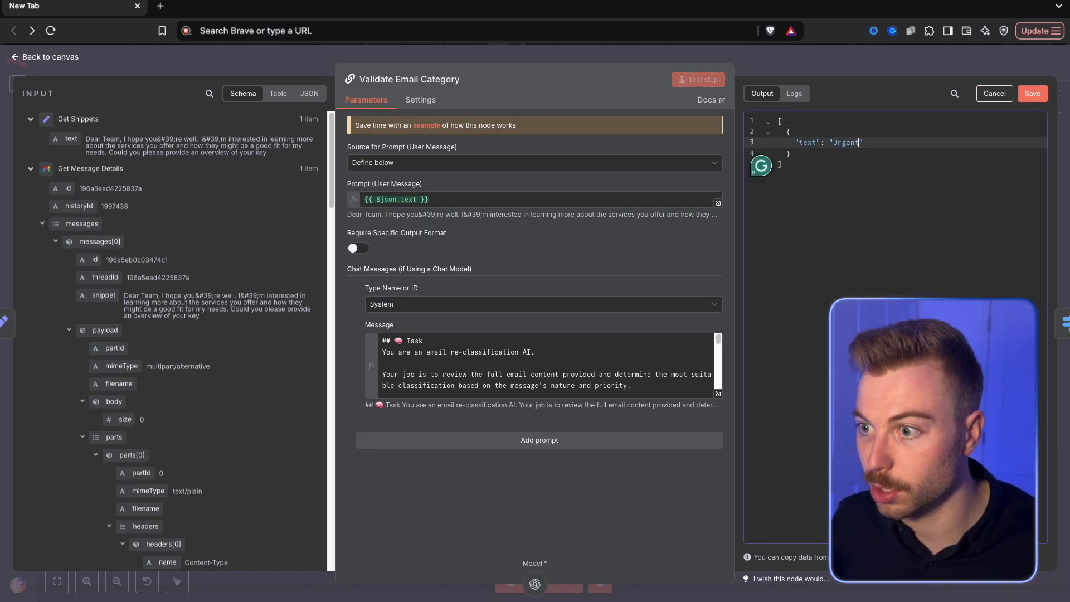
pyautogui.click(1032, 94)
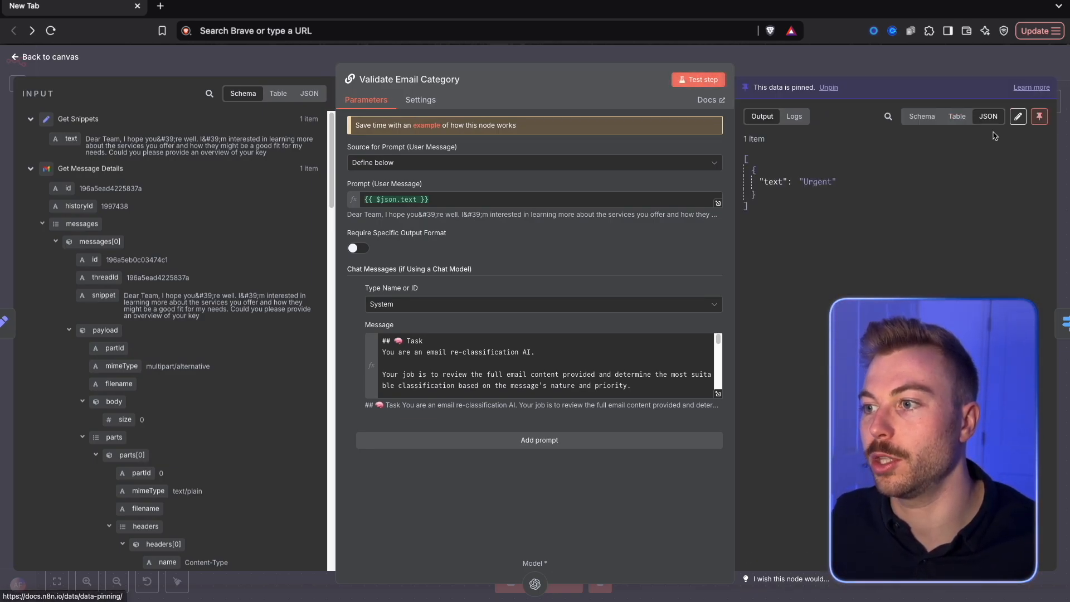
pyautogui.click(936, 72)
pyautogui.rightClick(366, 322)
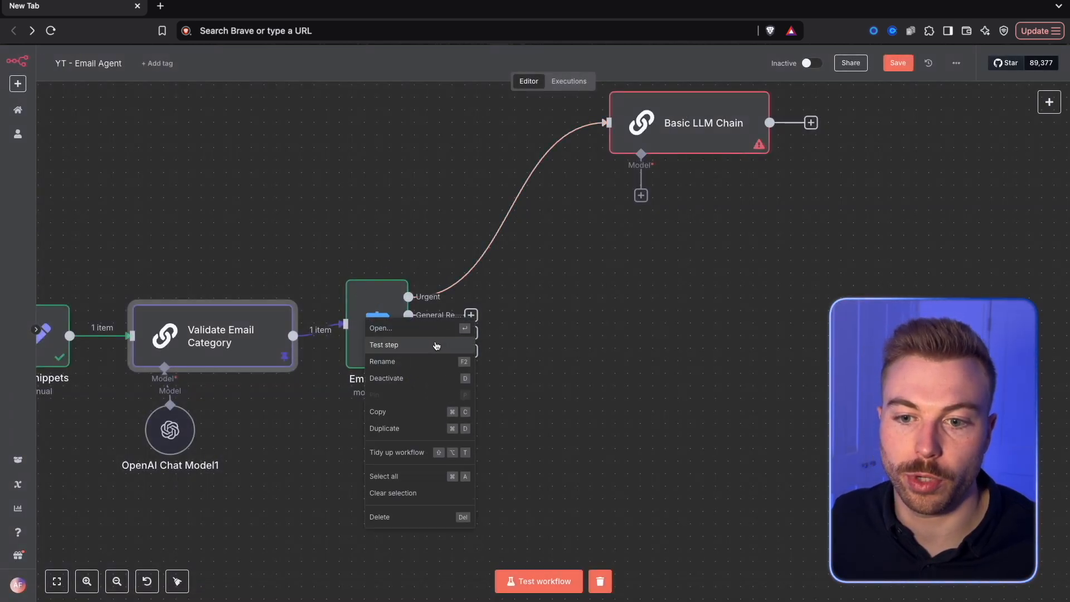
pyautogui.click(436, 346)
# Set the Urgent branch's Basic LLM Chain prompt source to Define below and use Get Snippets' text as the user message
pyautogui.doubleClick(724, 125)
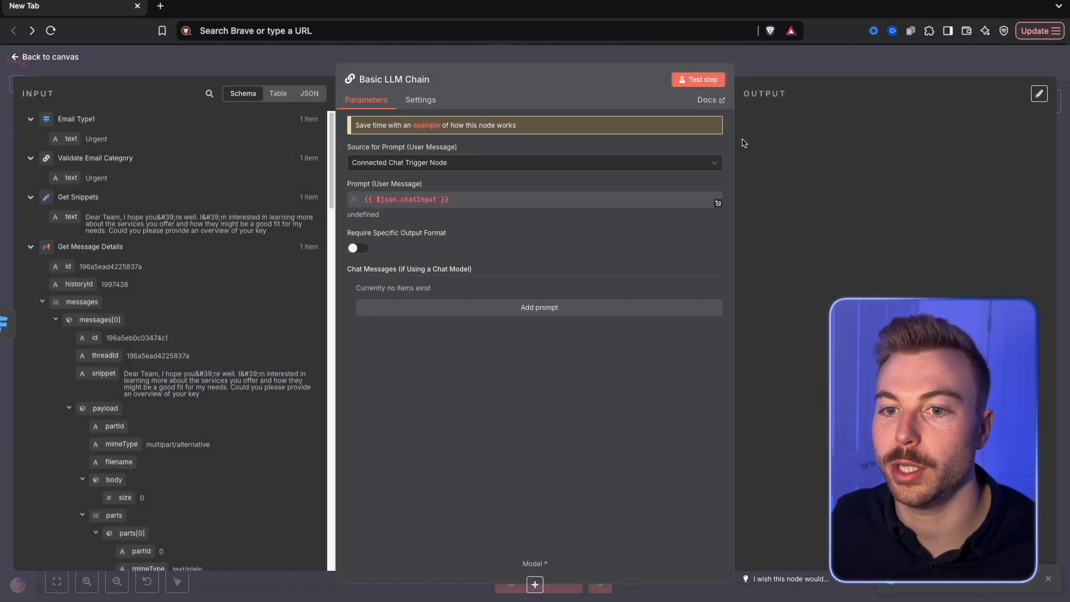
pyautogui.click(440, 166)
pyautogui.click(401, 174)
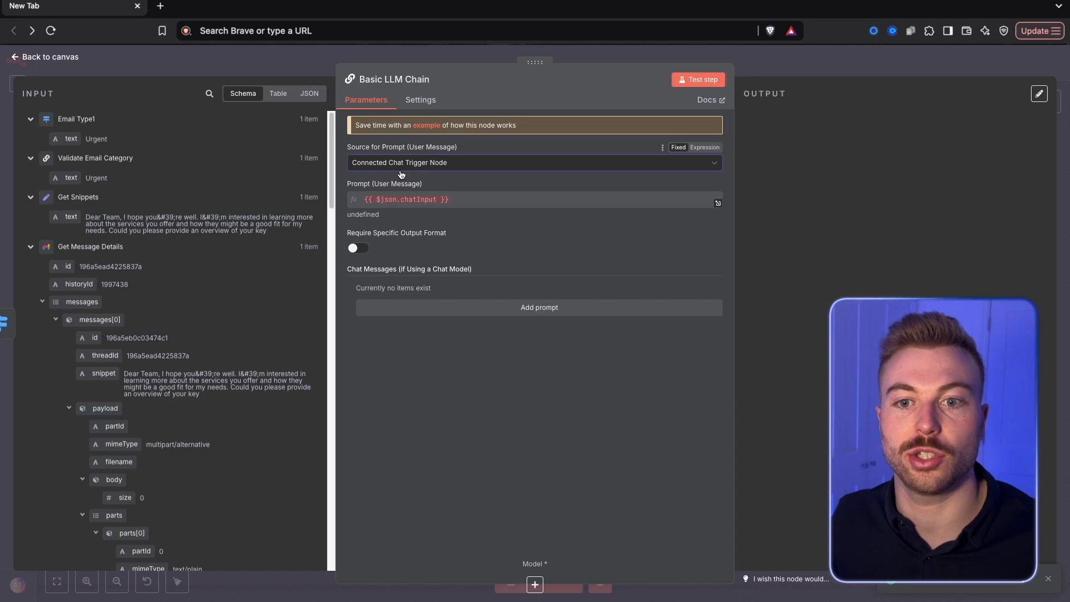
pyautogui.click(401, 163)
pyautogui.click(379, 212)
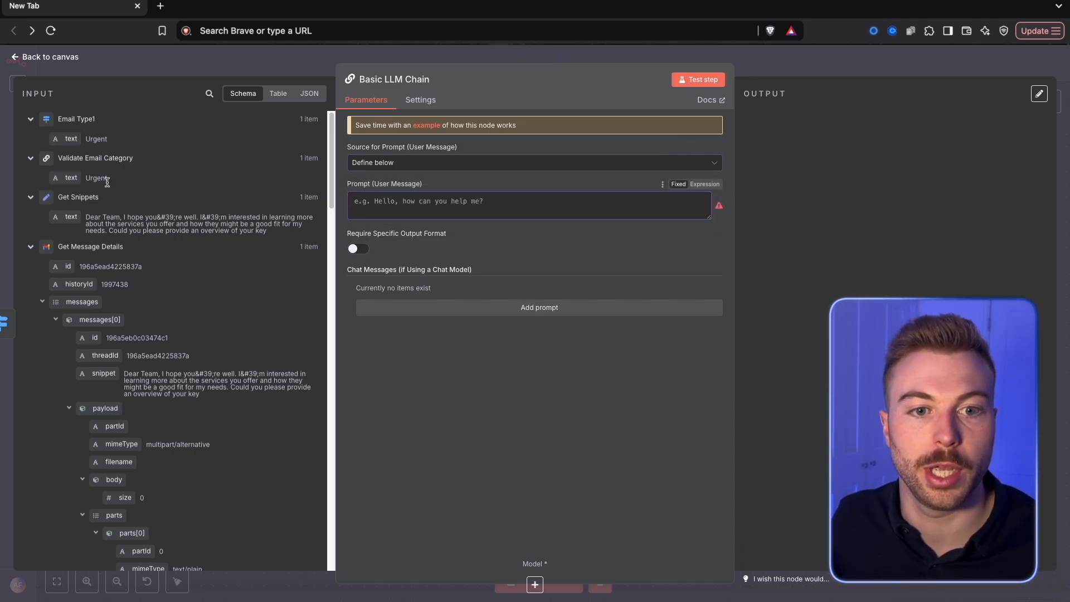
pyautogui.moveTo(54, 219); pyautogui.dragTo(415, 215)
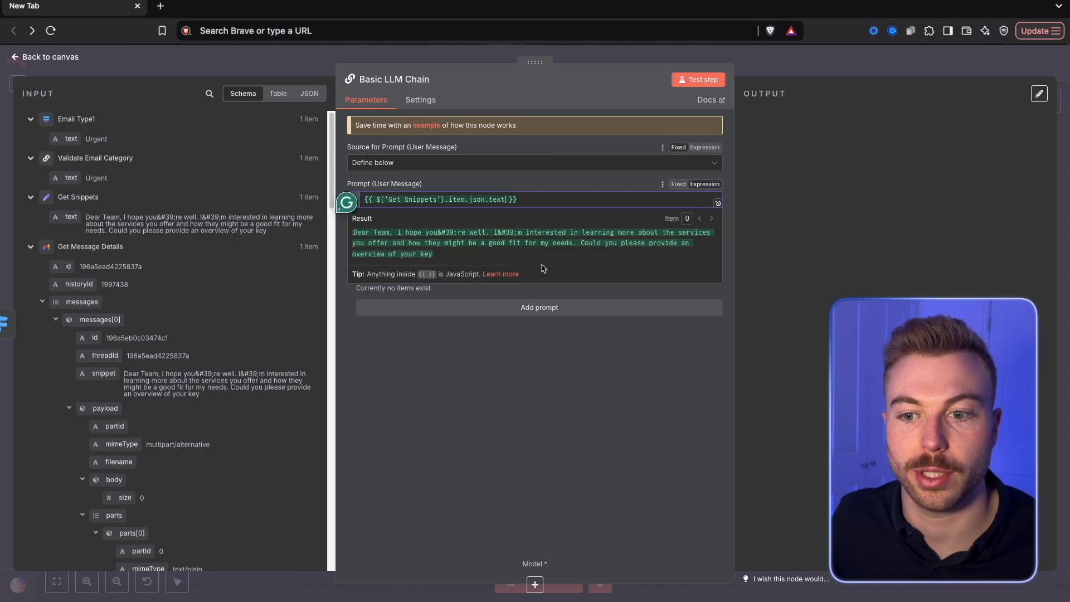
# Add a System chat message to the Basic LLM Chain and fill it with the professional email drafting prompt
pyautogui.click(509, 307)
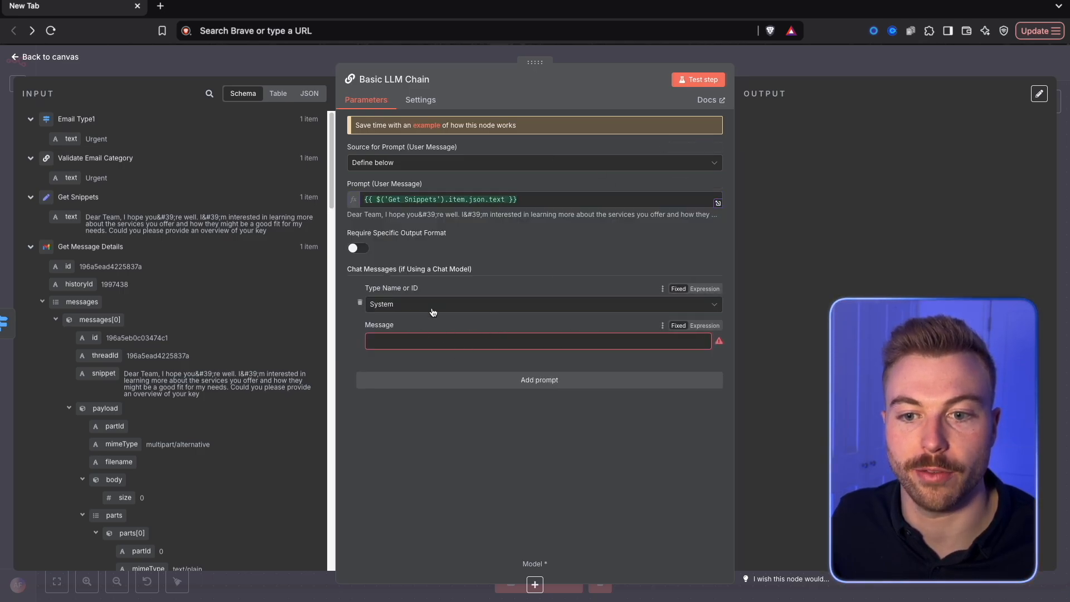
pyautogui.click(710, 338)
pyautogui.click(718, 345)
pyautogui.write('## Task You are a professional email drafting AI.  Your job is to draft a clear, concise, and polite reply to the latest email in an ongoing conversation thread. Use the full context of the thread to ensure the response is relevant and consistent with prior messages.  You are doing this on behalf of Alex Followell.  ---  ## Style & Tone Guidelines: - Maintain a professional, approachable, and confident tone. - Keep responses concise and to the point (avoid unnecessary filler). - Ensure language is consistent with a businesslike tone of voice that is proactive and solutions-focused. - Minimise the use of the word "I" wherever possible (reframe sentences to sound collaborative or neutral). - Ensure clarity on next steps or provide helpful information, depending on the nature of the thread.  ---  ## Output Format: Respond with only the draft email body text (no greetings or sign-offs).  ---  ## 📩 Conversation Thread: {{ $(\'All Snippets\').item.json[\'all snippets\'] }}')
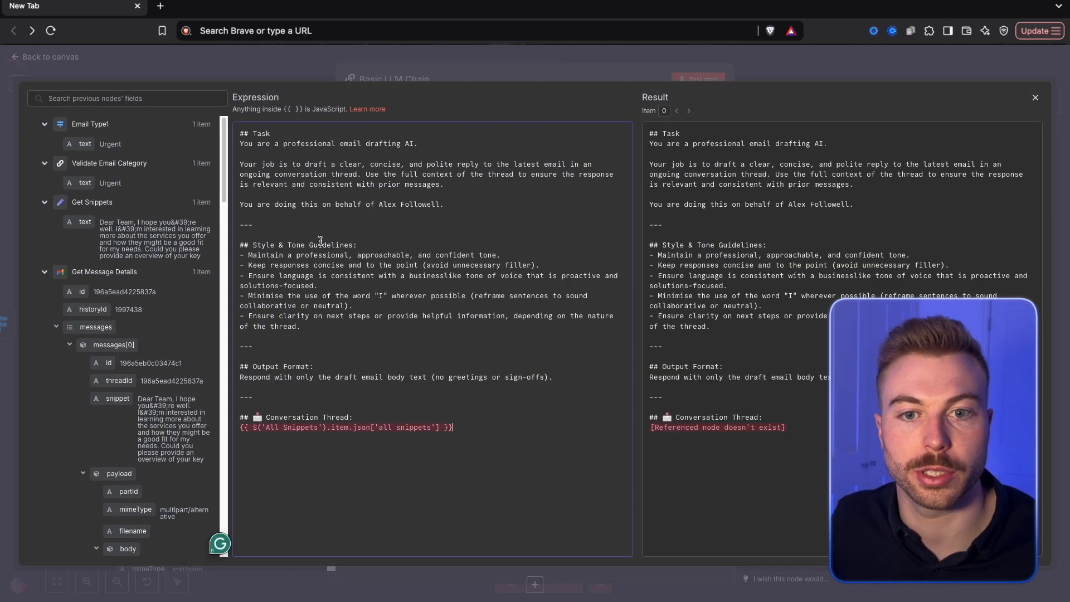
# Replace the expression under Conversation Thread in the system message with Get Snippets' text
pyautogui.moveTo(472, 425); pyautogui.dragTo(234, 428)
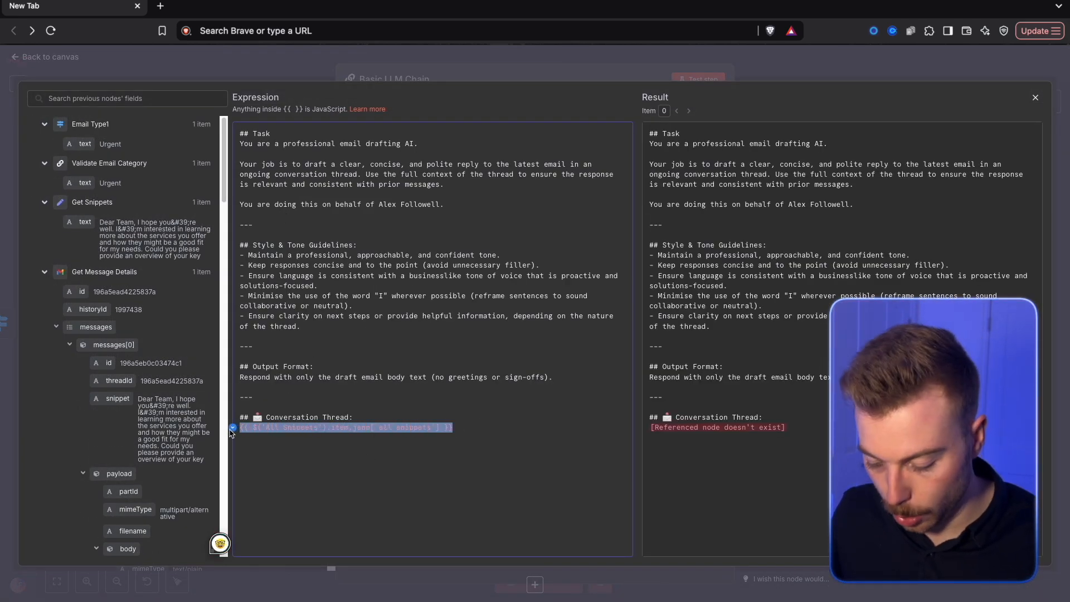
pyautogui.press('BackSpace')
pyautogui.moveTo(84, 222); pyautogui.dragTo(334, 428)
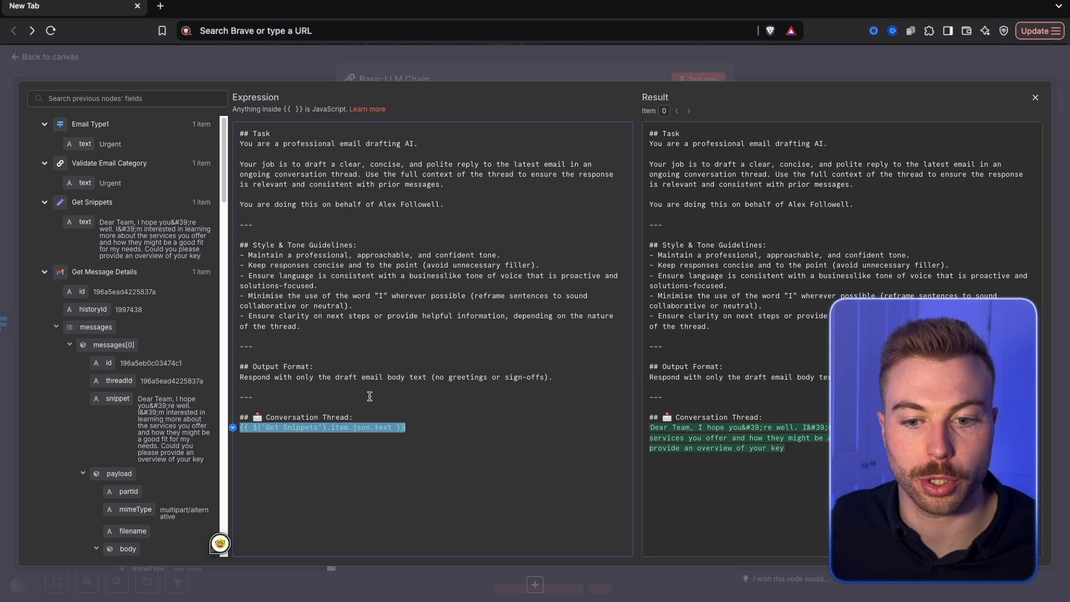
pyautogui.click(378, 342)
pyautogui.moveTo(784, 448); pyautogui.dragTo(620, 429)
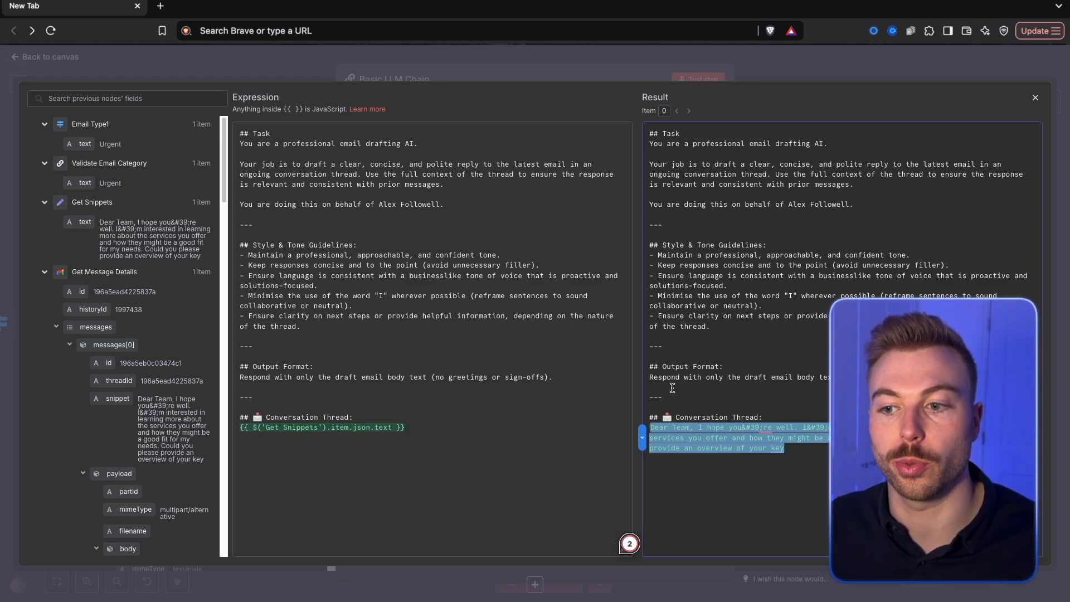
pyautogui.click(261, 68)
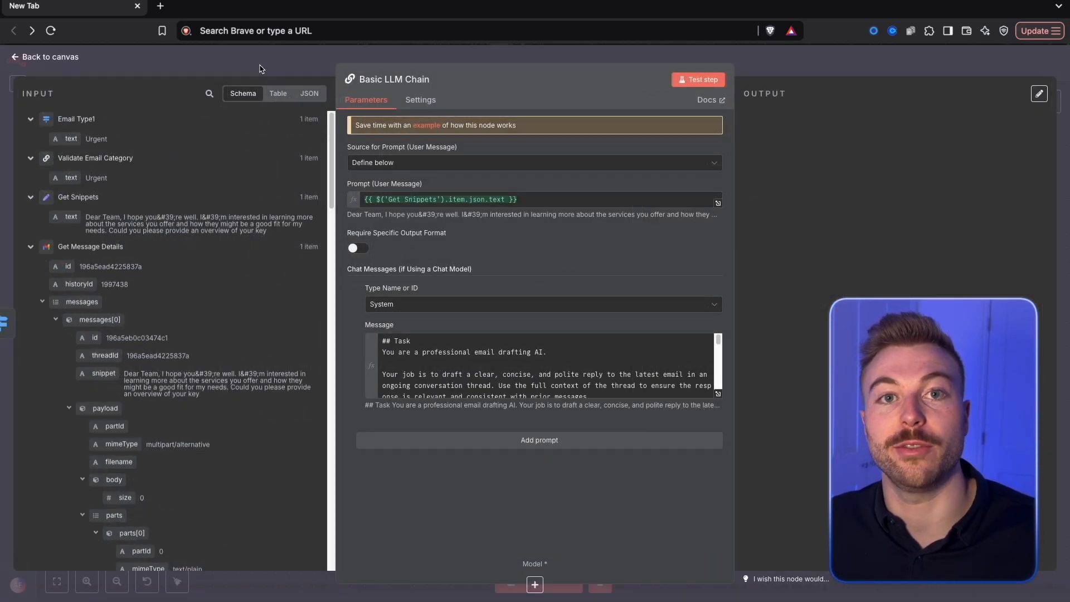
pyautogui.click(277, 71)
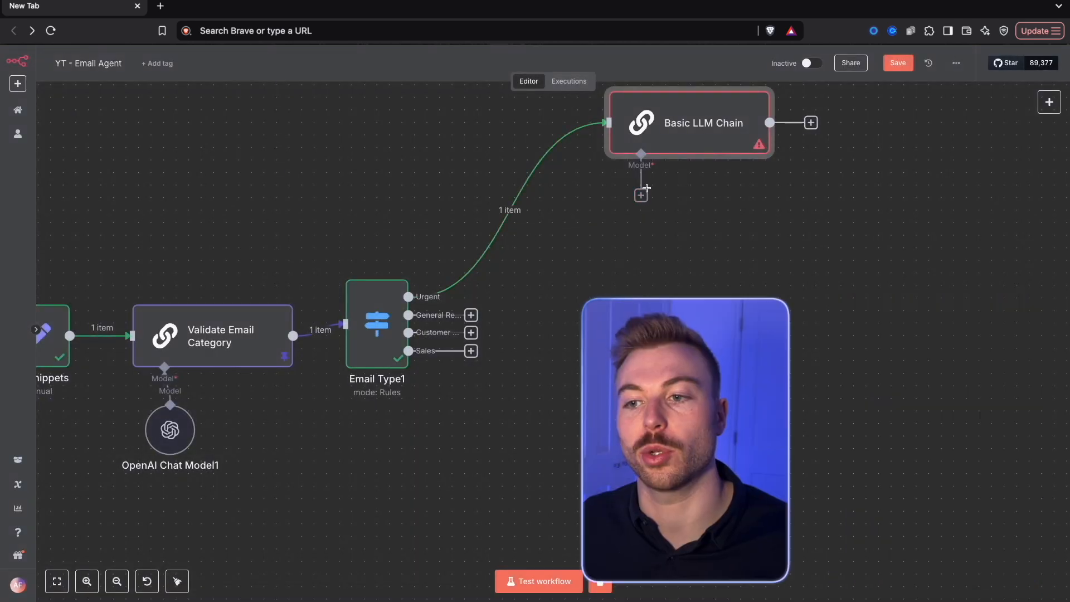
# Attach an OpenAI Chat Model with gpt-4o-mini to the Urgent branch's Basic LLM Chain and move both nodes closer to the switch
pyautogui.click(641, 195)
pyautogui.click(941, 589)
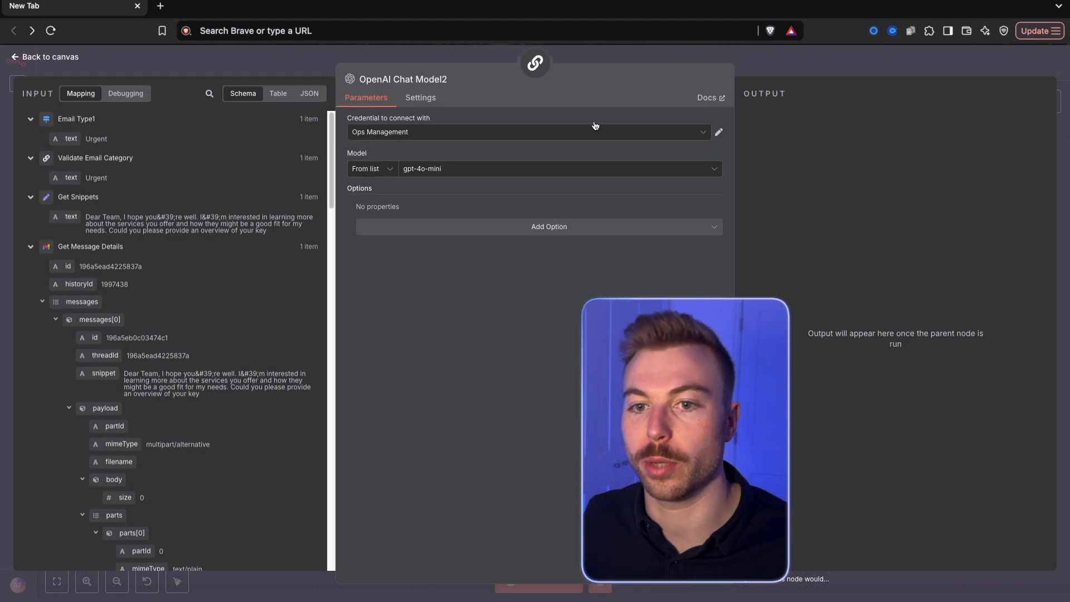
pyautogui.click(382, 57)
pyautogui.moveTo(681, 268); pyautogui.dragTo(607, 218)
pyautogui.moveTo(913, 312); pyautogui.dragTo(556, 66)
pyautogui.moveTo(790, 215); pyautogui.dragTo(690, 215)
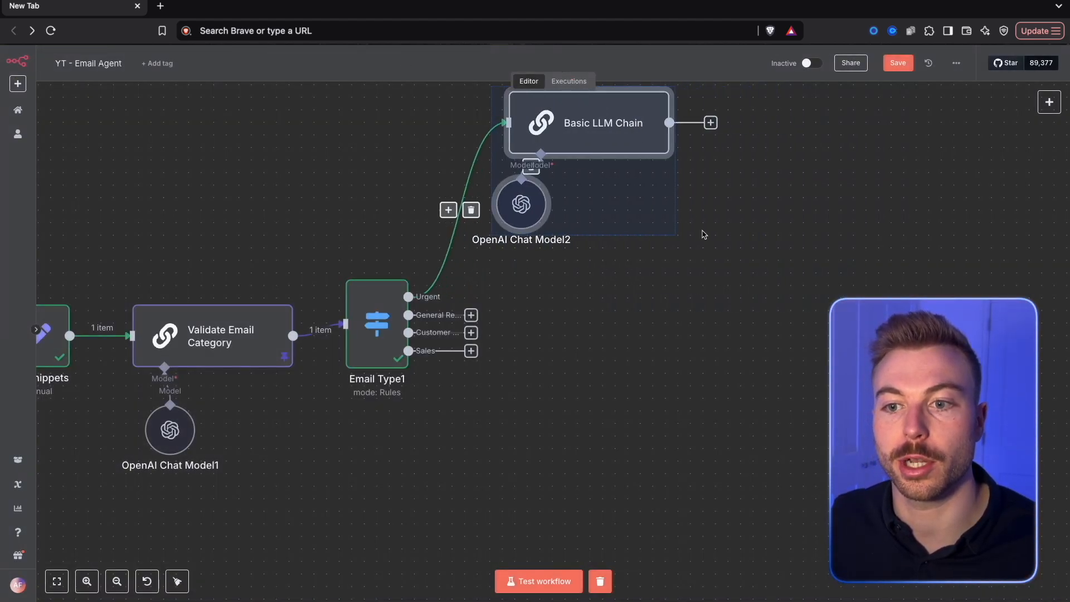
pyautogui.scroll(3, 804, 202)
pyautogui.hscroll(2, 805, 203)
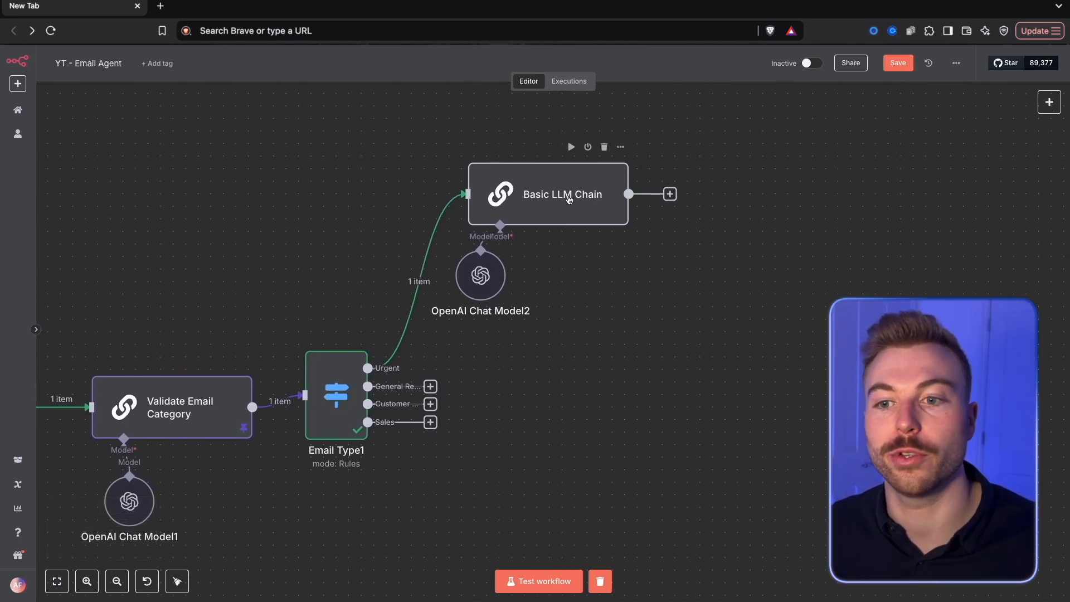
# Rename the Urgent branch's Basic LLM Chain node to "Draft Response" and run it
pyautogui.rightClick(568, 199)
pyautogui.click(592, 232)
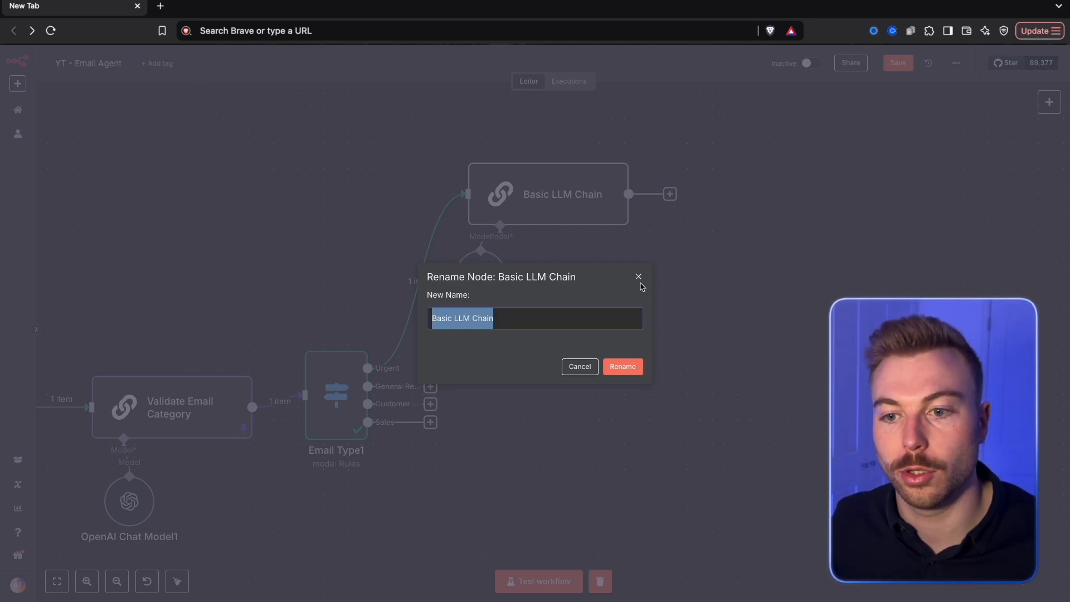
pyautogui.write('Dra')
pyautogui.write('ft Respo')
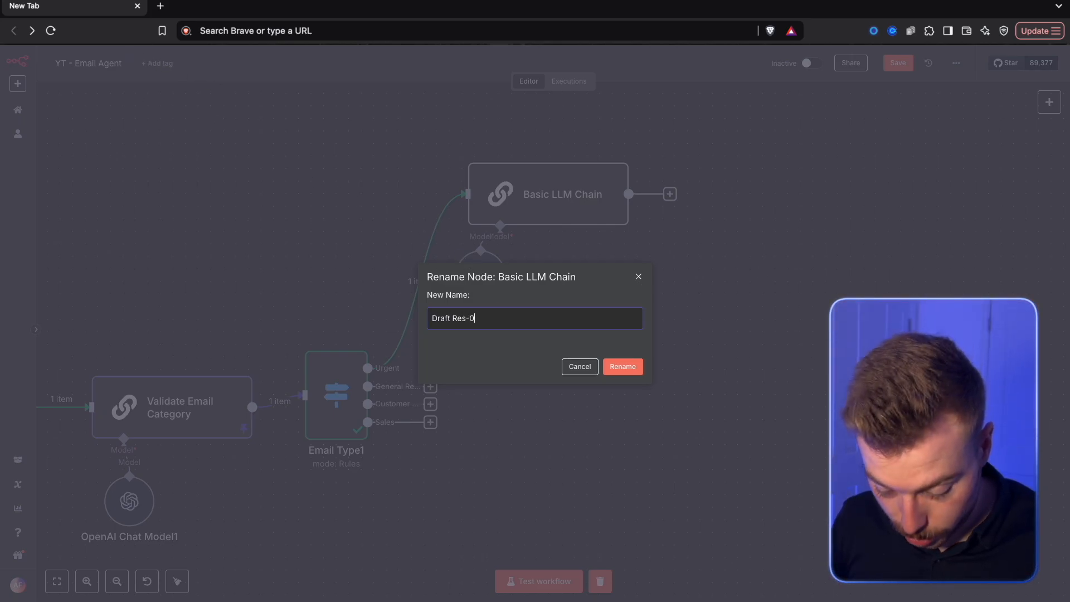
pyautogui.write('nse')
pyautogui.press('Return')
pyautogui.click(636, 230)
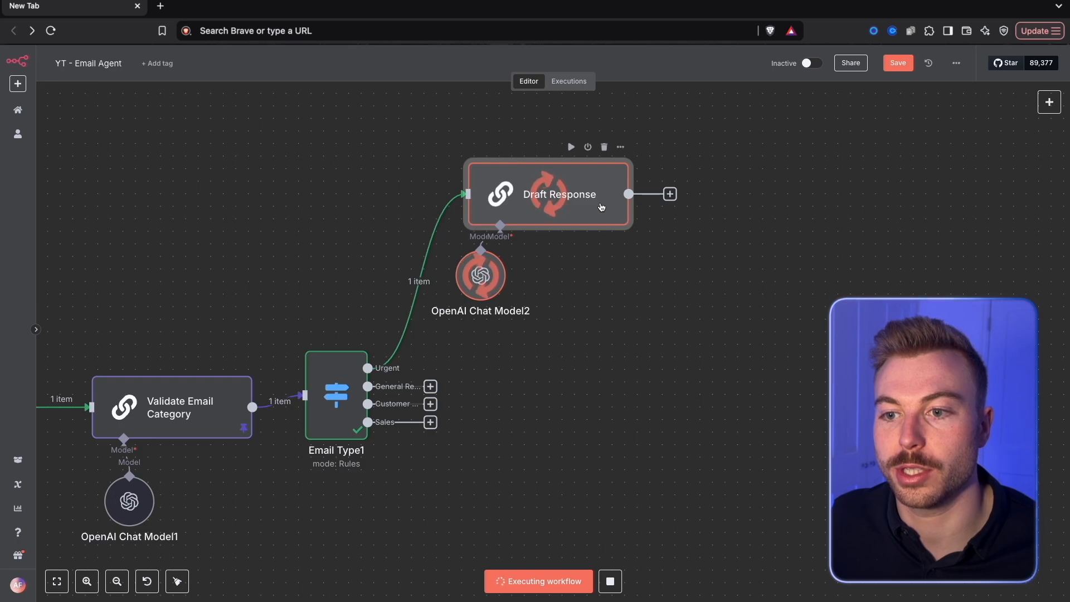
# Review Draft Response's system message and examine its output in schema and JSON form
pyautogui.doubleClick(602, 207)
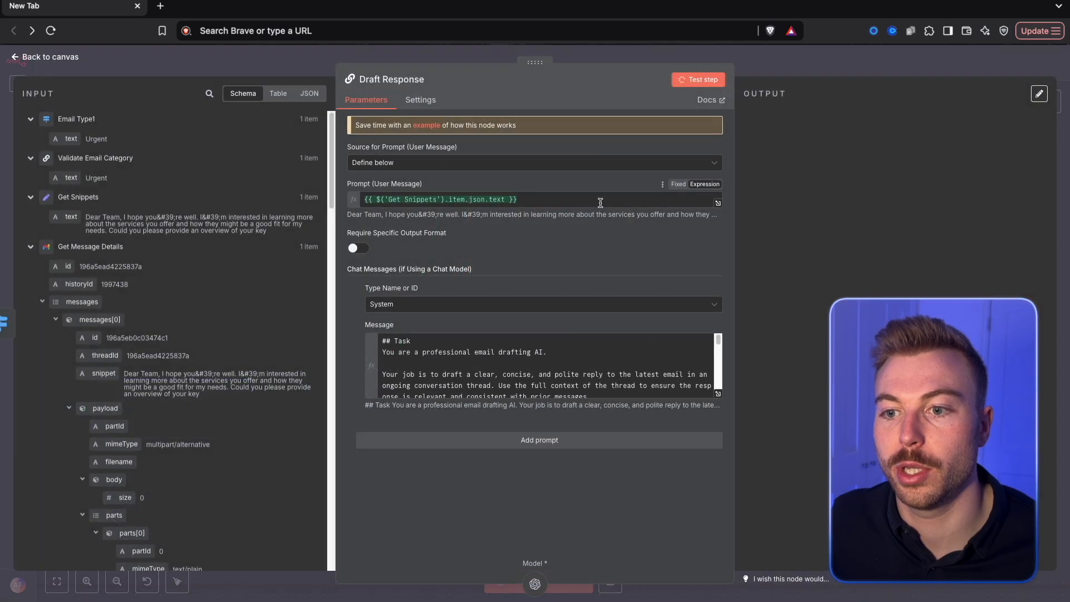
pyautogui.click(718, 395)
pyautogui.moveTo(586, 393); pyautogui.dragTo(202, 137)
pyautogui.click(436, 241)
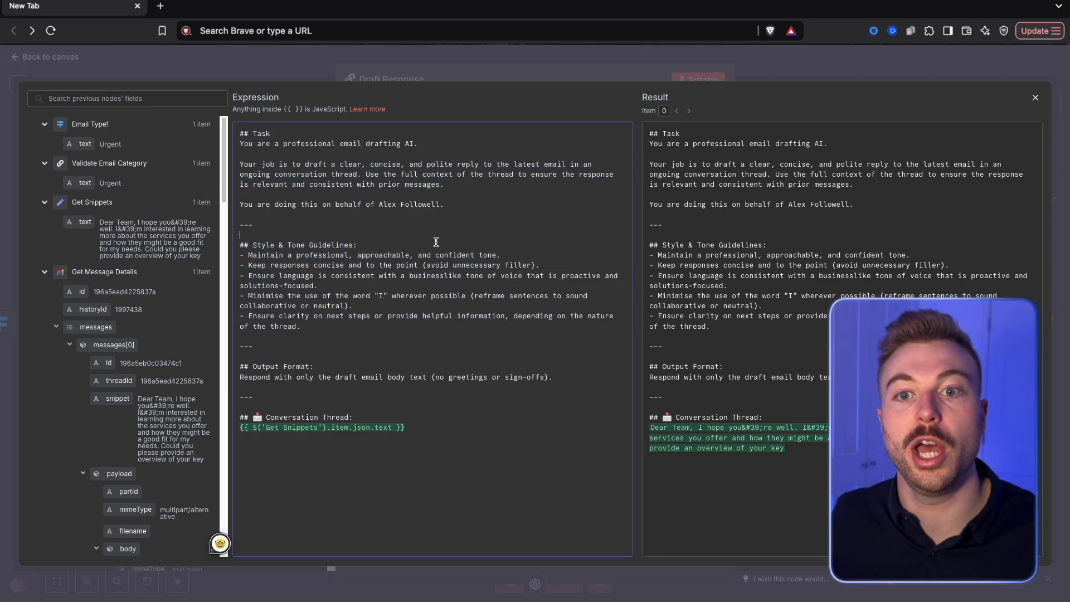
pyautogui.click(436, 76)
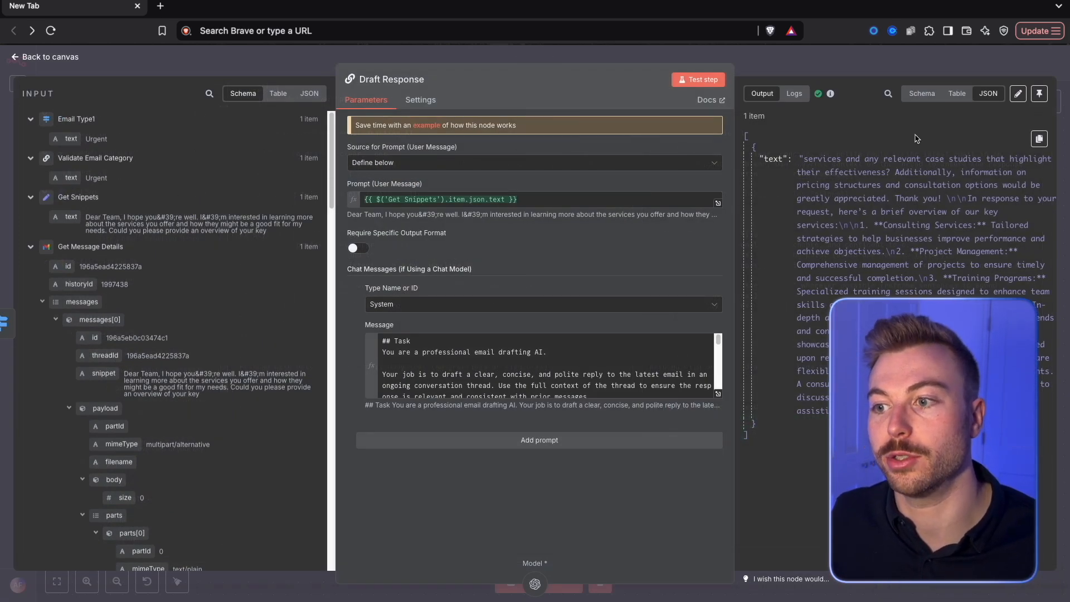
pyautogui.click(923, 94)
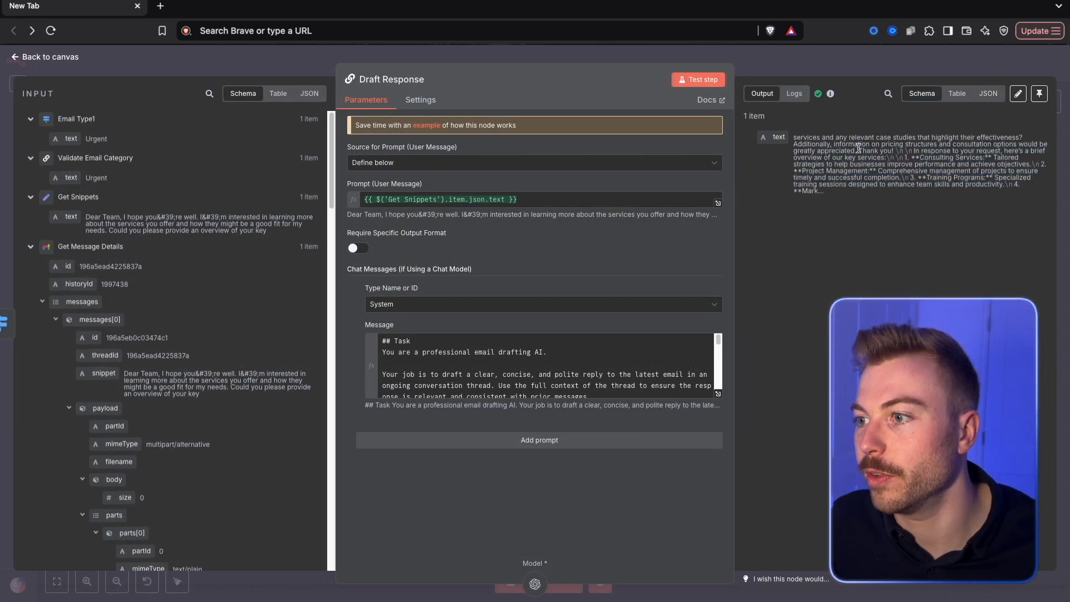
pyautogui.moveTo(855, 207); pyautogui.dragTo(779, 154)
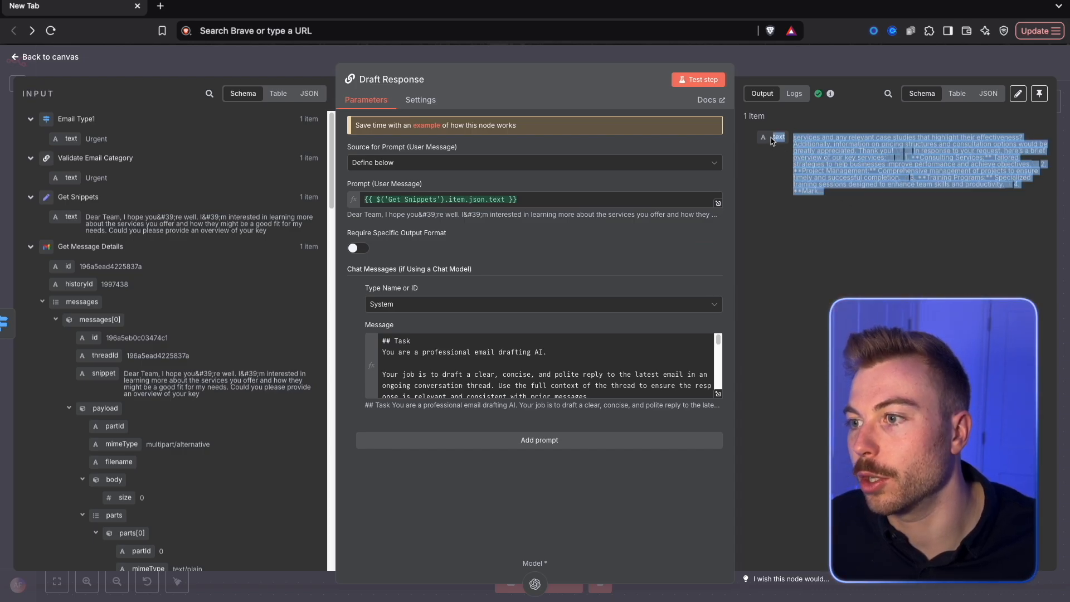
pyautogui.click(979, 96)
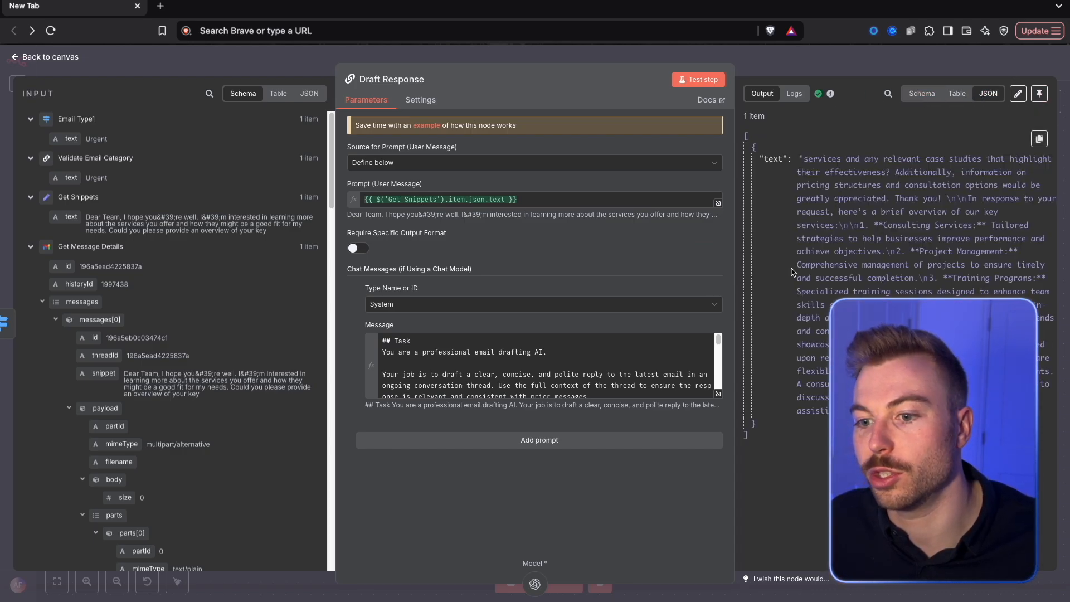
pyautogui.scroll(-5, 483, 353)
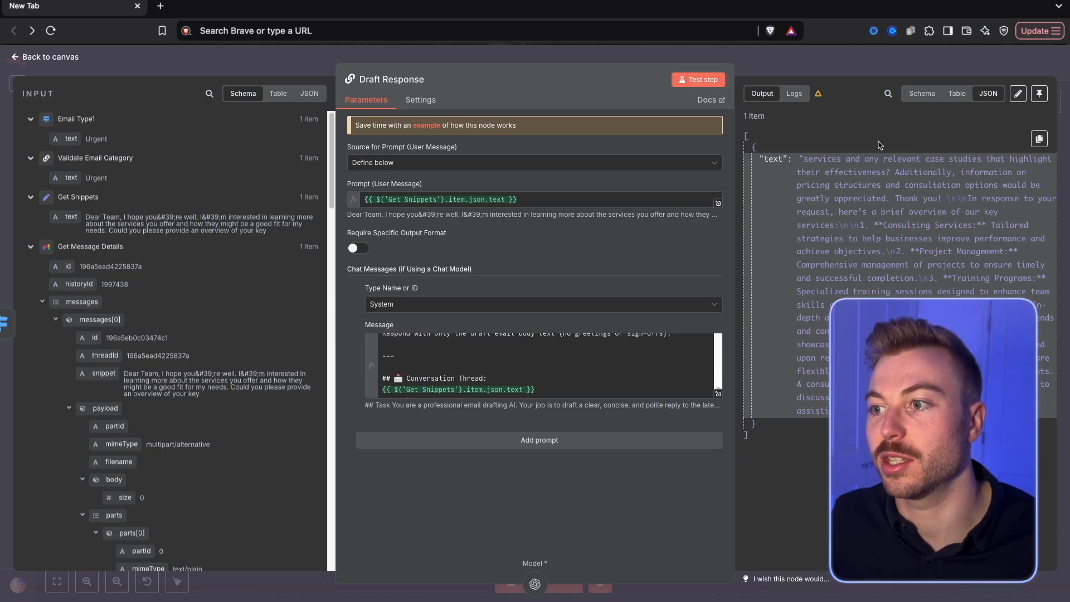
pyautogui.press('Escape')
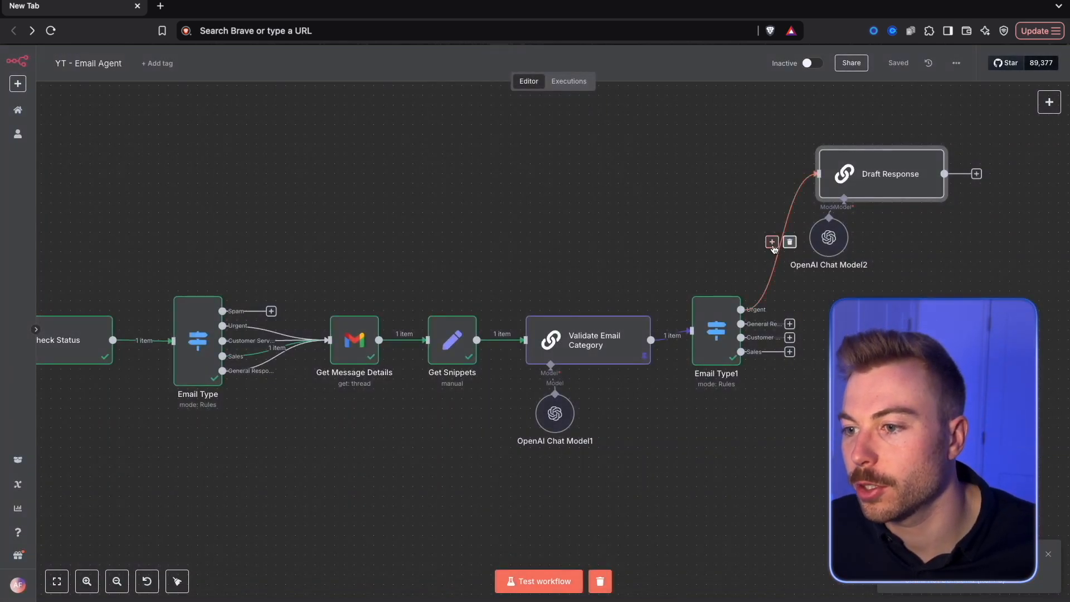
# Insert a Gmail "Get a message" node between the duplicated switch's Urgent output and Draft Response
pyautogui.click(772, 242)
pyautogui.write('Get')
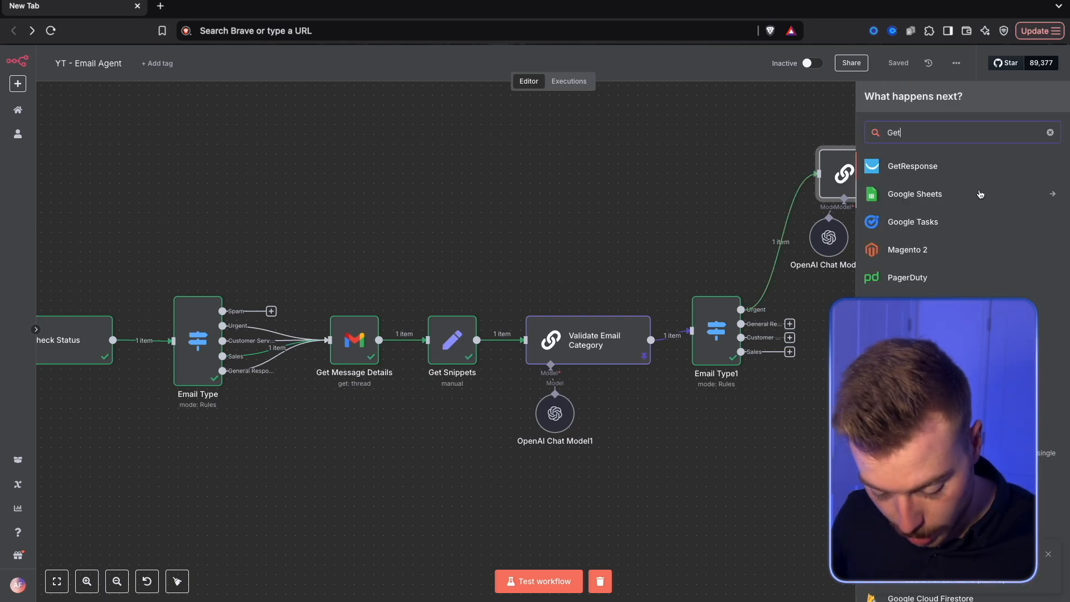
pyautogui.press('super+a')
pyautogui.write('gai')
pyautogui.press('BackSpace')
pyautogui.press('BackSpace')
pyautogui.write('mail')
pyautogui.click(942, 160)
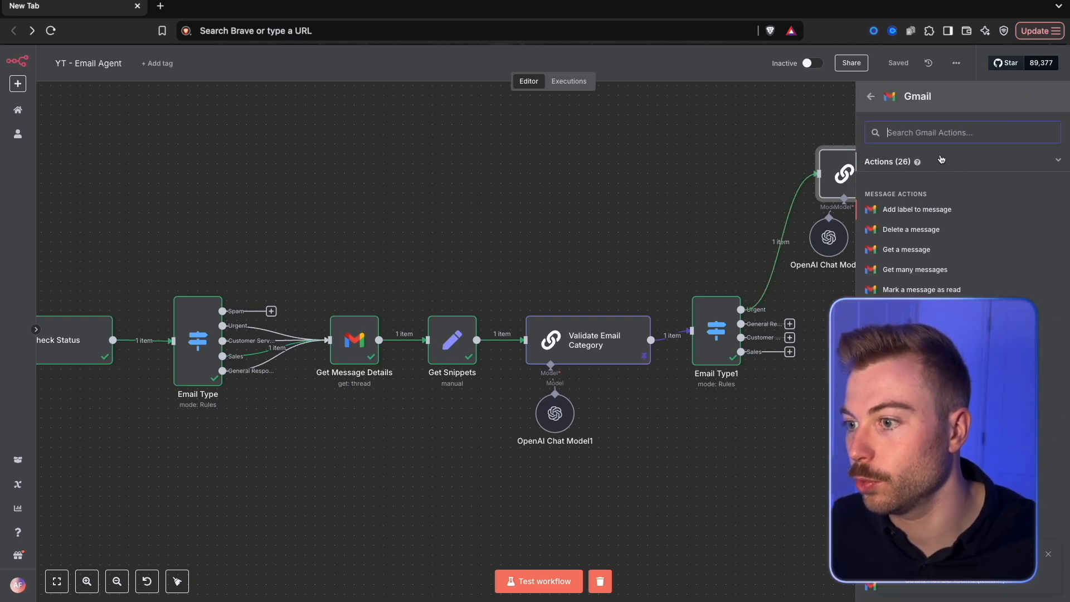
pyautogui.click(928, 253)
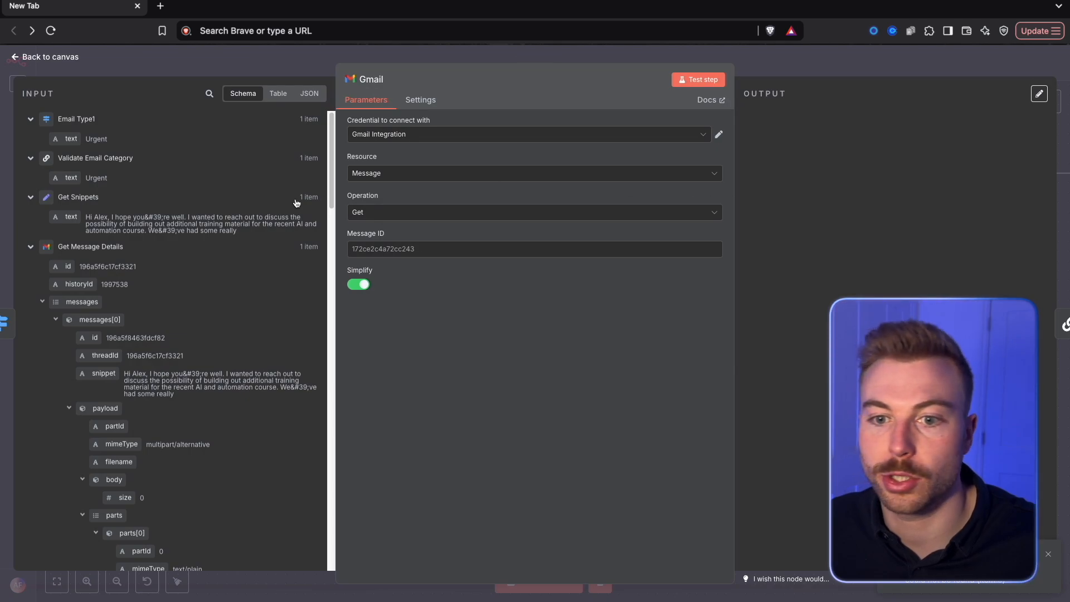
# Use Get Message Details' id as the Gmail node's Message ID, turn off Simplify, and test the step
pyautogui.moveTo(99, 270); pyautogui.dragTo(502, 251)
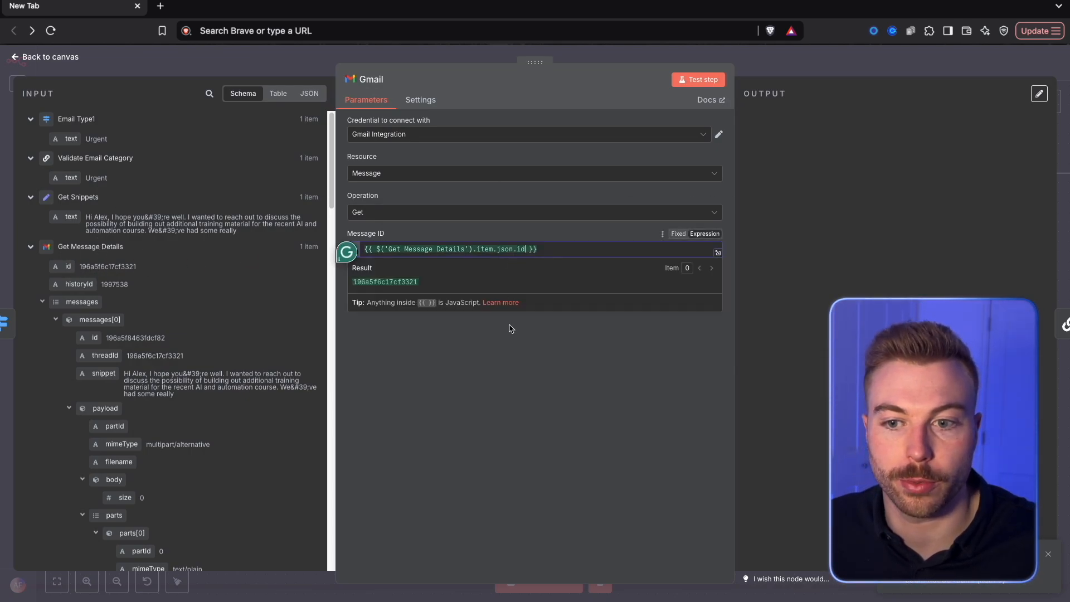
pyautogui.click(359, 296)
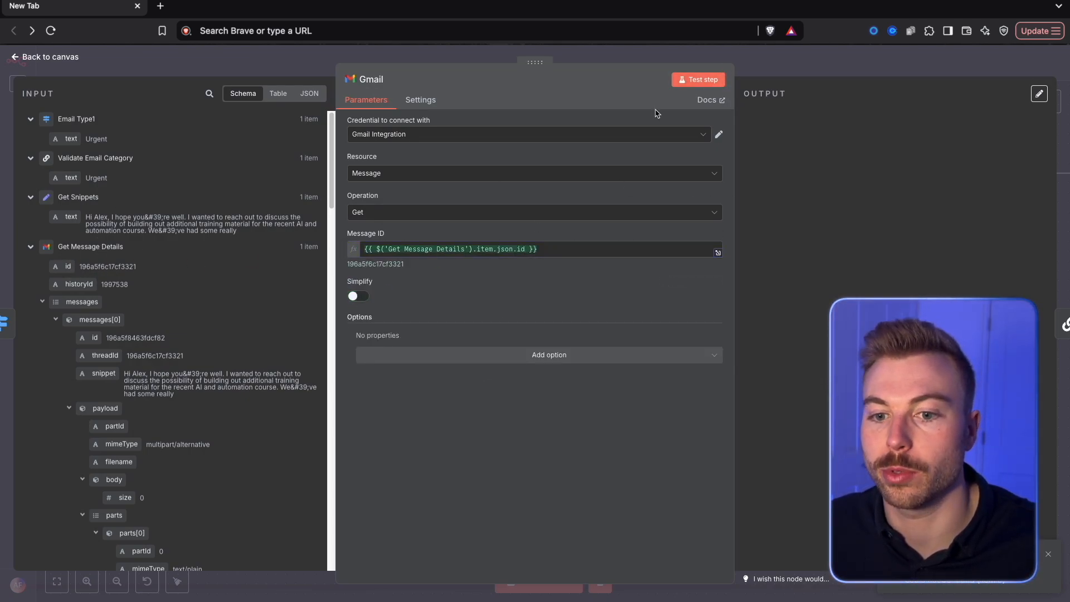
pyautogui.click(700, 80)
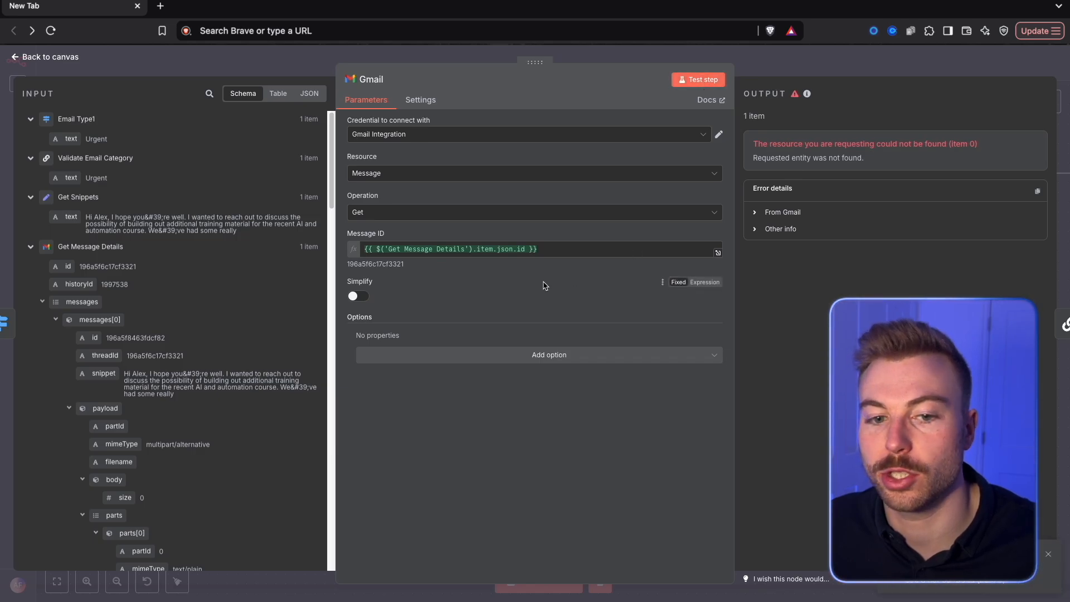
# Replace the Gmail node's Message ID with the Gmail Trigger's id and test the step again
pyautogui.scroll(-15, 229, 354)
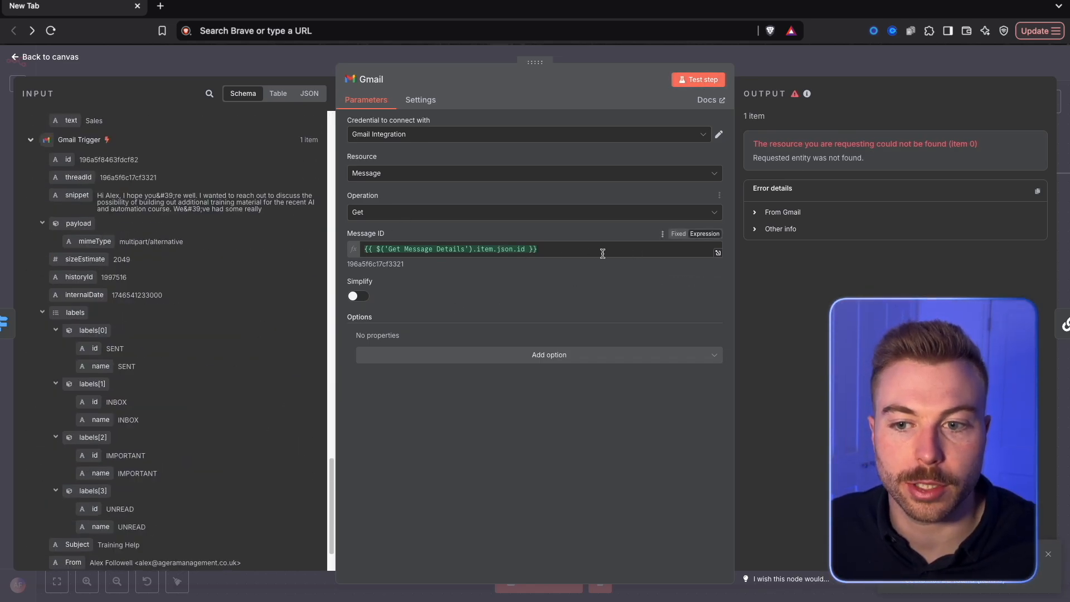
pyautogui.moveTo(597, 248); pyautogui.dragTo(171, 257)
pyautogui.moveTo(95, 159); pyautogui.dragTo(423, 250)
pyautogui.click(708, 82)
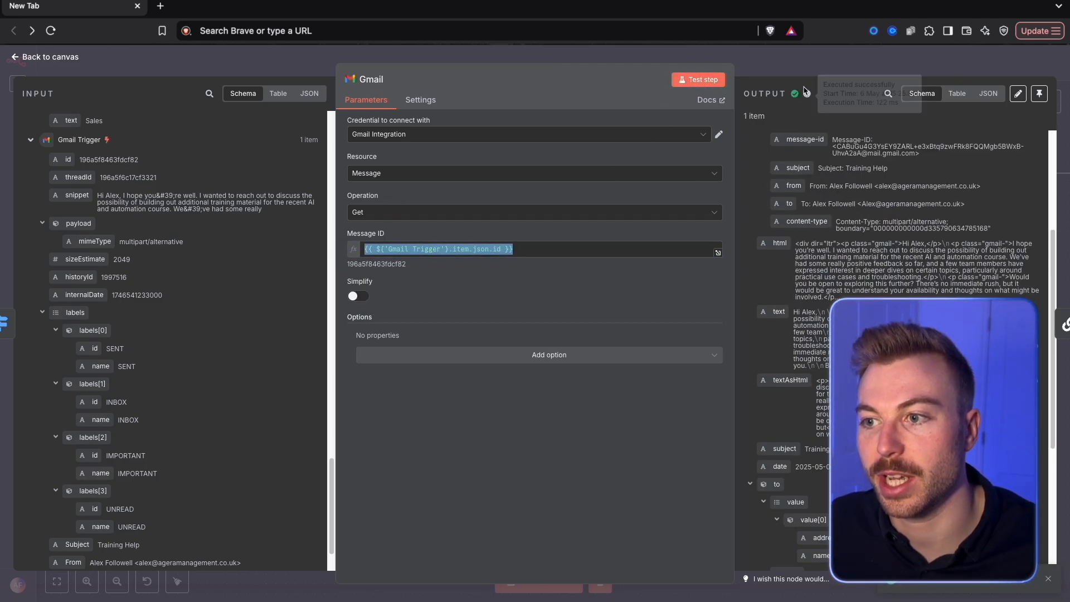
# Return to the canvas and reposition the Gmail node in line with Draft Response
pyautogui.click(806, 60)
pyautogui.moveTo(752, 329); pyautogui.dragTo(513, 379)
pyautogui.moveTo(514, 270); pyautogui.dragTo(523, 231)
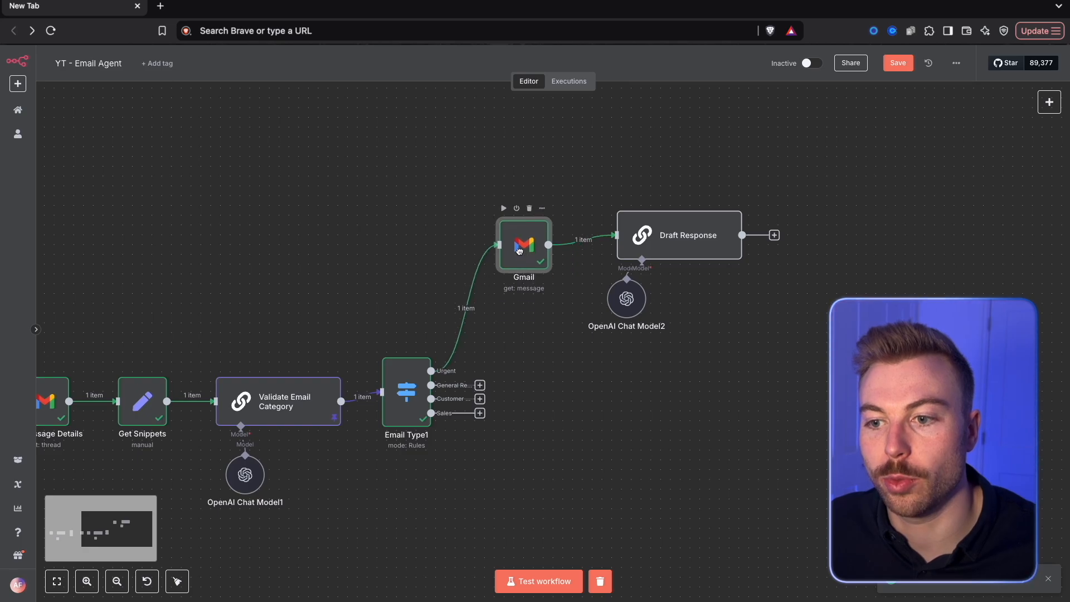
# Append a "##Last message received:" section containing the Gmail node's text to Draft Response's system message
pyautogui.doubleClick(685, 236)
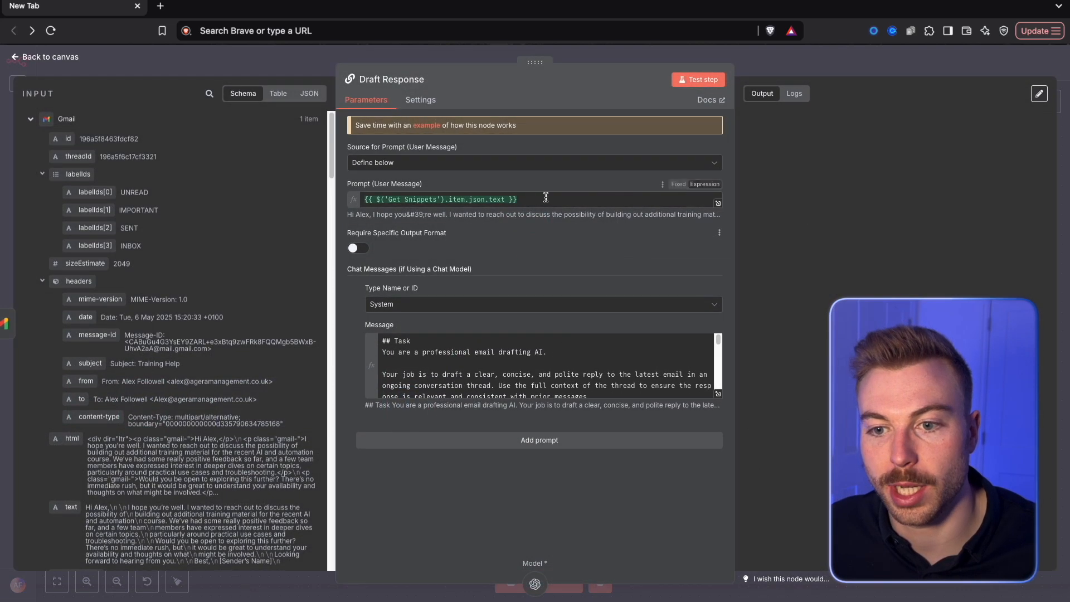
pyautogui.click(717, 396)
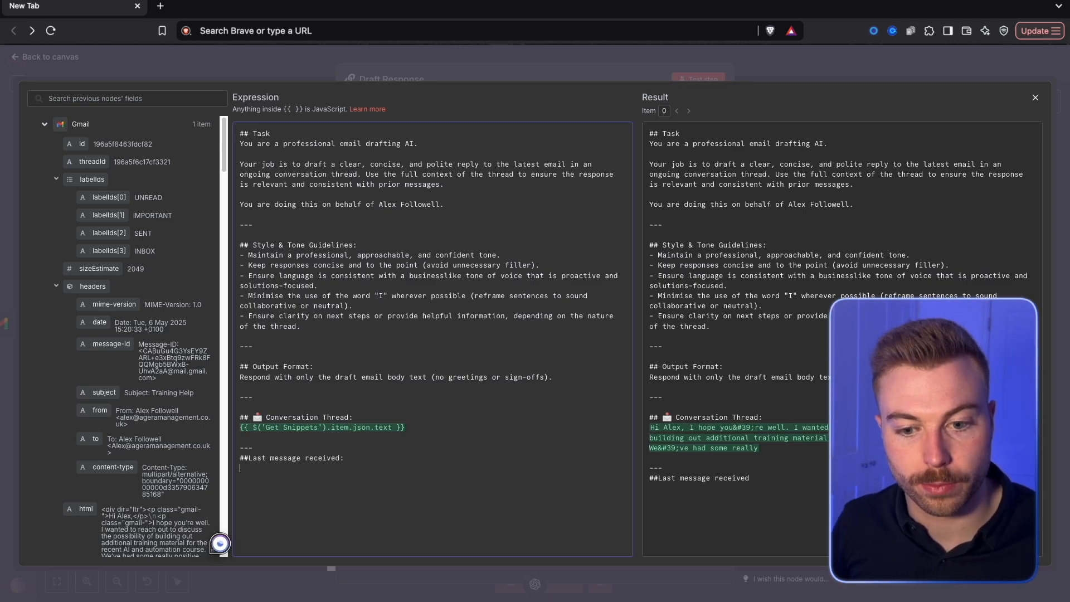
pyautogui.scroll(-15, 154, 411)
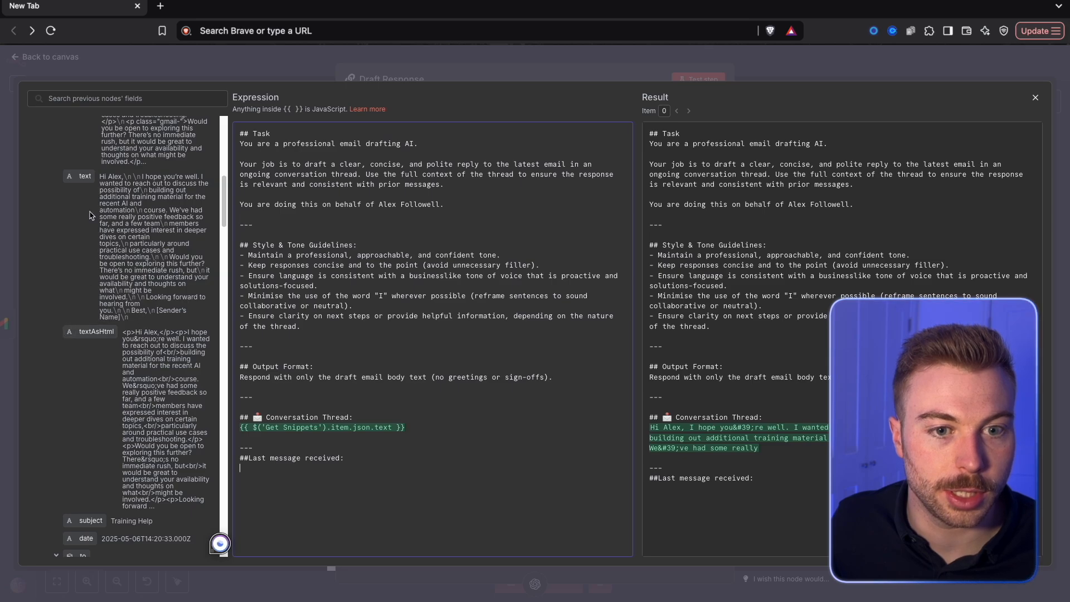
pyautogui.scroll(1, 95, 232)
pyautogui.moveTo(84, 190); pyautogui.dragTo(290, 468)
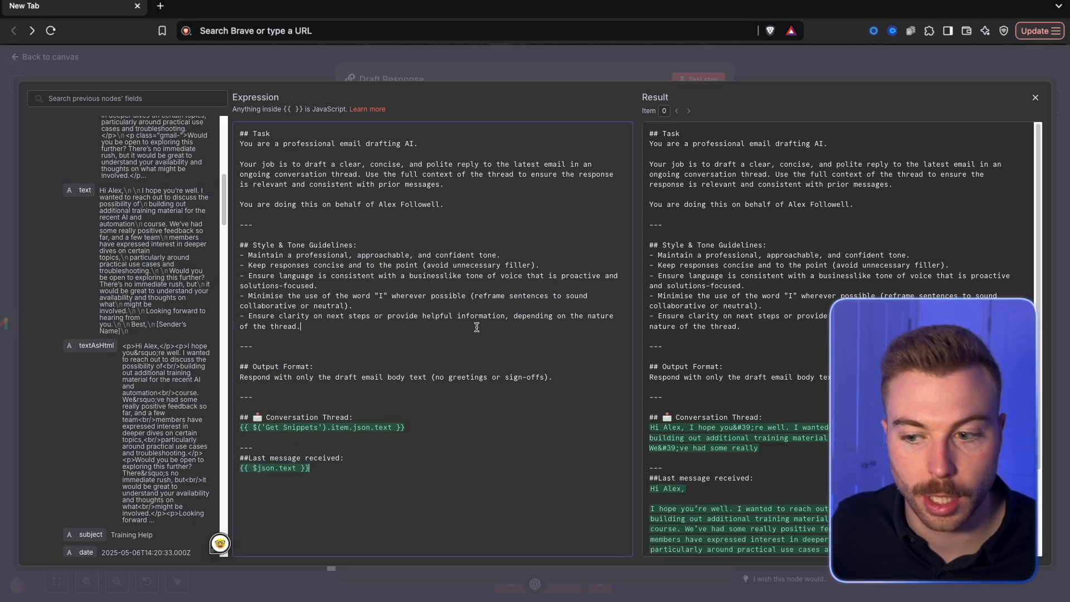
# Check the received message in the system prompt's result preview and test the Draft Response step
pyautogui.scroll(-2, 722, 422)
pyautogui.moveTo(719, 535); pyautogui.dragTo(649, 371)
pyautogui.click(549, 278)
pyautogui.click(699, 61)
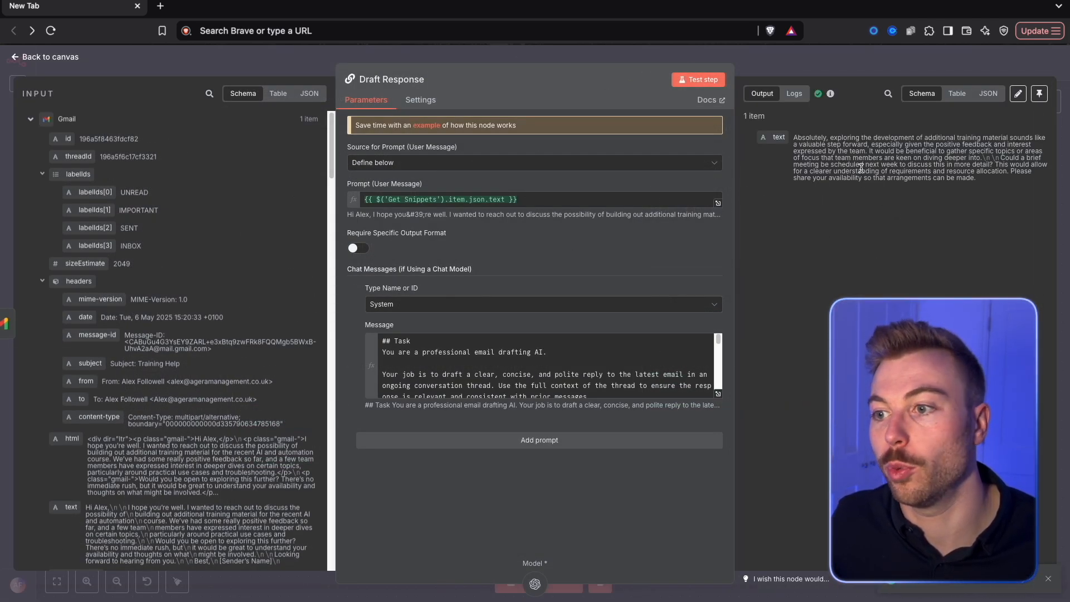
# Check the drafted reply in Draft Response's output and add an If node after Draft Response
pyautogui.moveTo(787, 139); pyautogui.dragTo(987, 183)
pyautogui.click(865, 51)
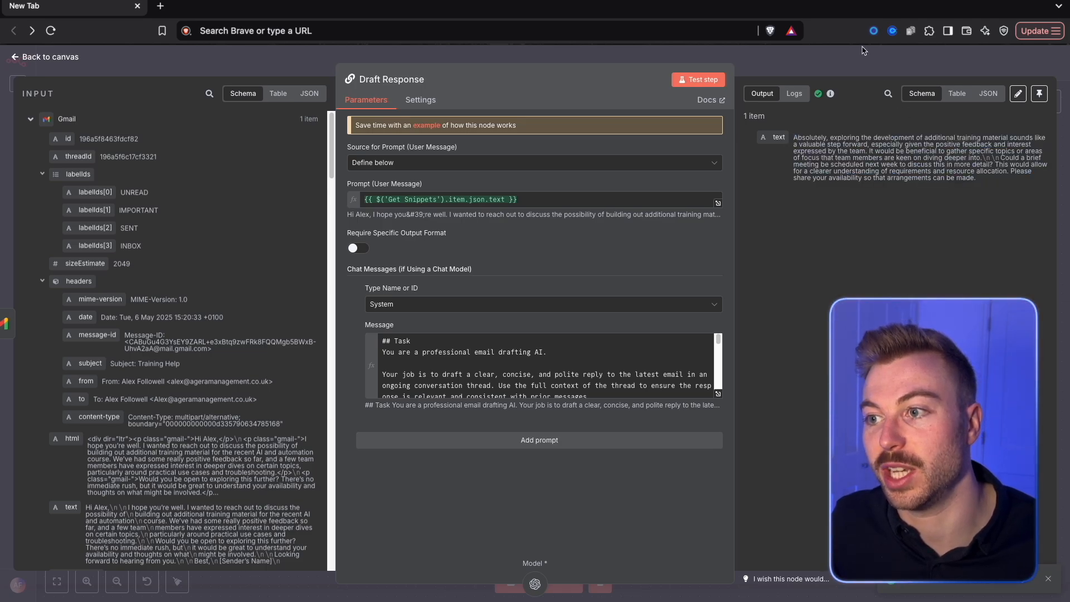
pyautogui.moveTo(685, 240); pyautogui.dragTo(673, 239)
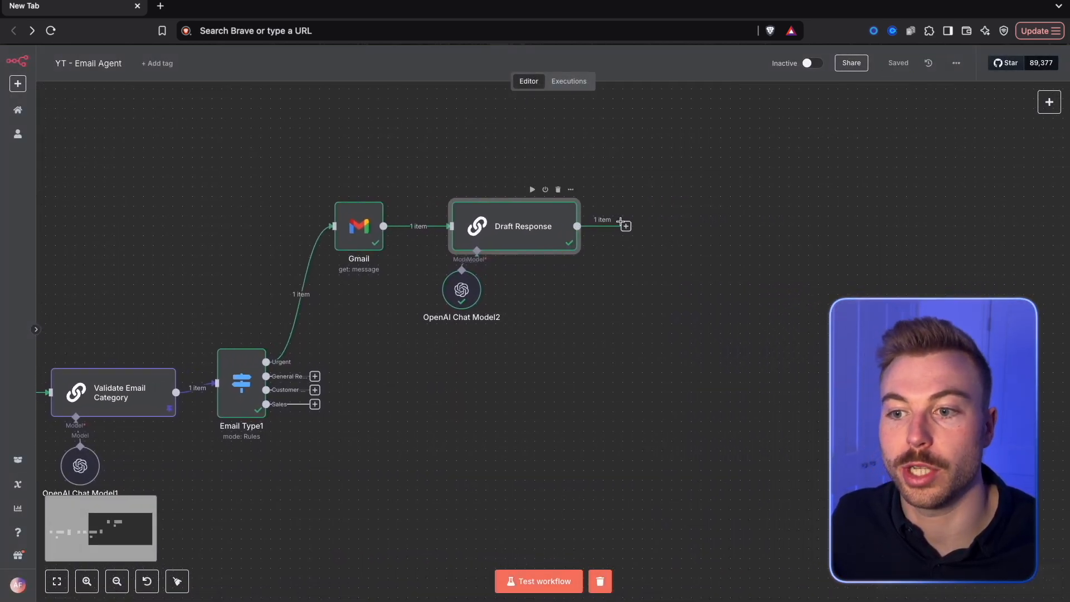
pyautogui.click(625, 226)
pyautogui.write('if')
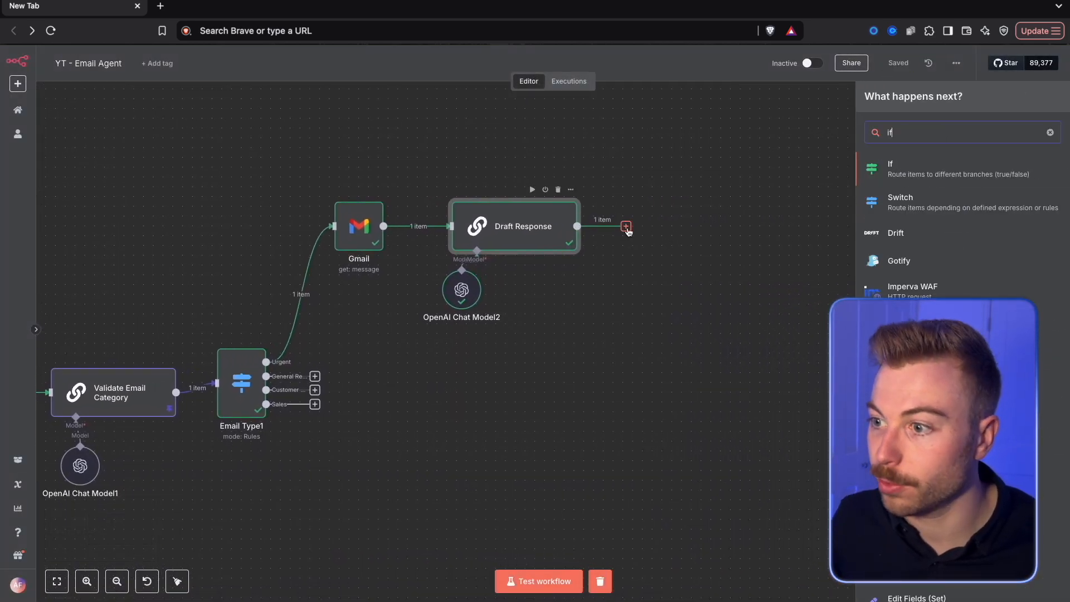
pyautogui.click(959, 165)
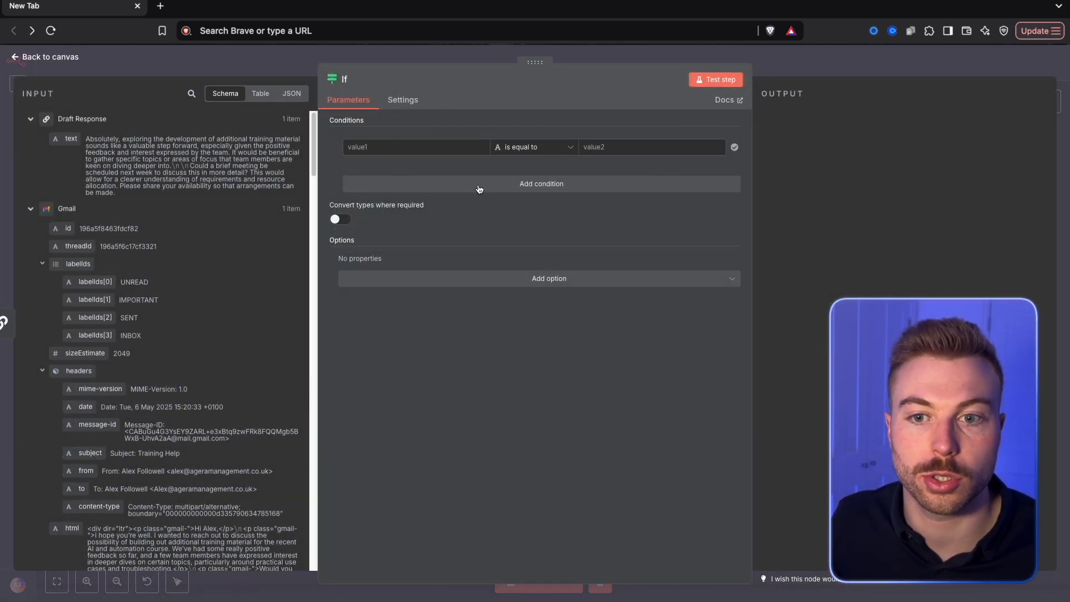
# Set the If condition to Email Type1's text is equal to "Urgent", test the step, and return to the canvas
pyautogui.scroll(-1, 210, 268)
pyautogui.click(29, 202)
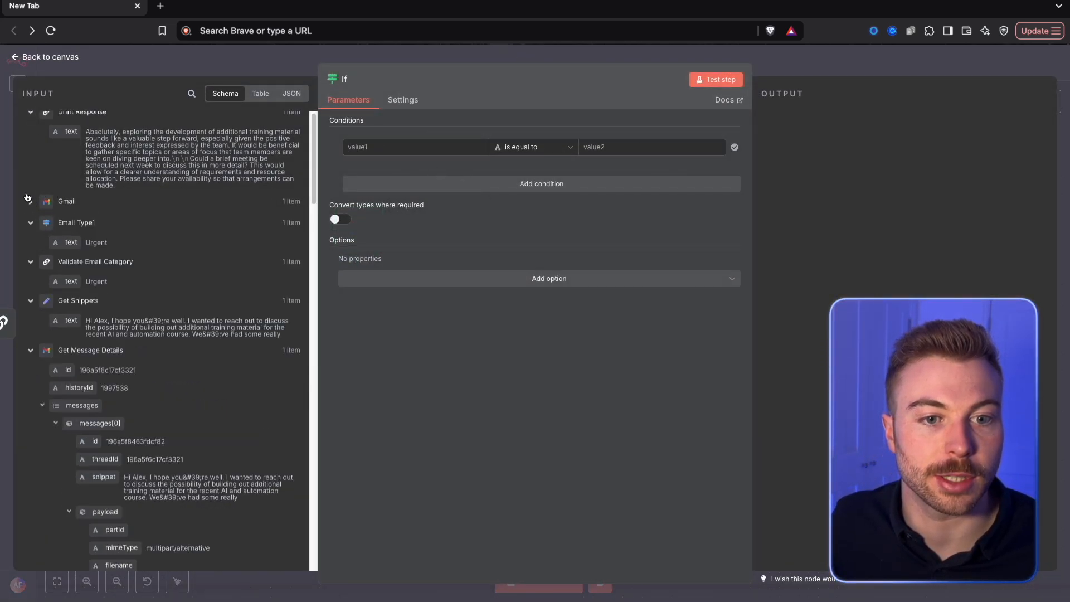
pyautogui.moveTo(65, 241); pyautogui.dragTo(359, 150)
pyautogui.click(531, 148)
pyautogui.click(627, 145)
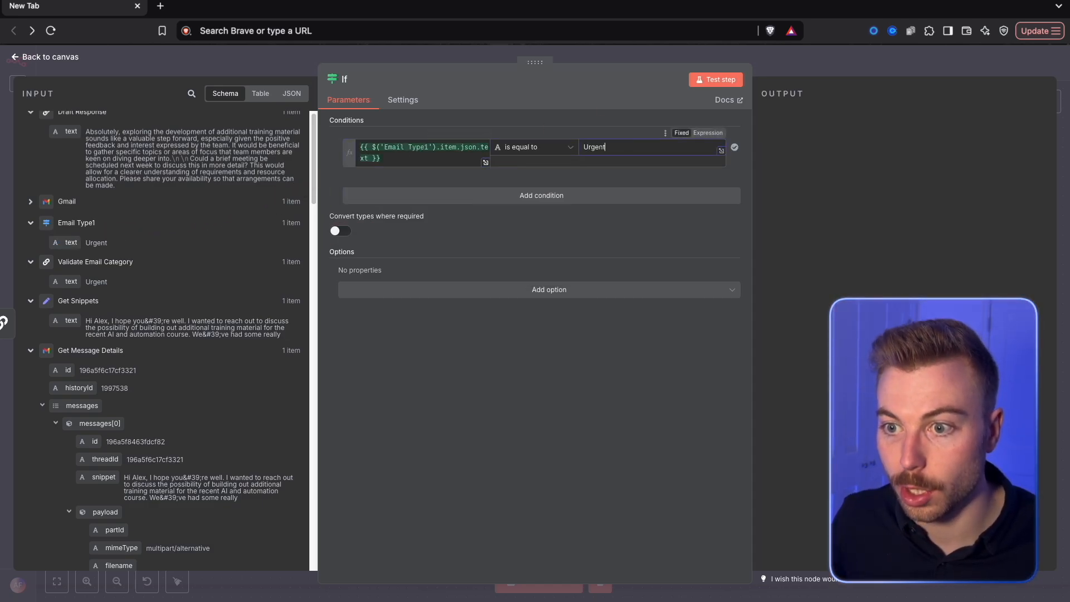
pyautogui.click(716, 79)
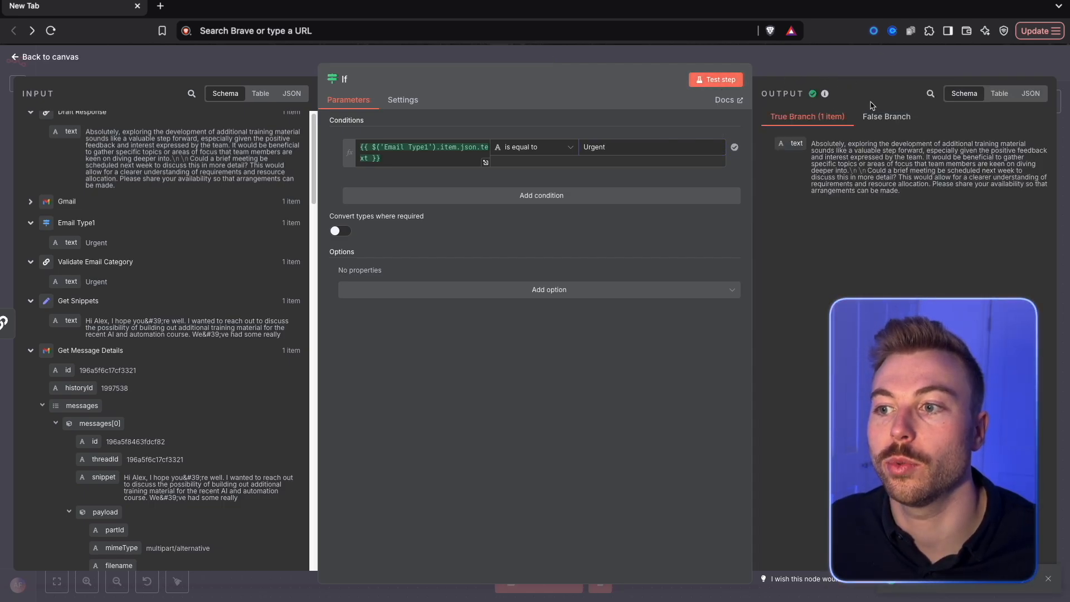
pyautogui.click(847, 67)
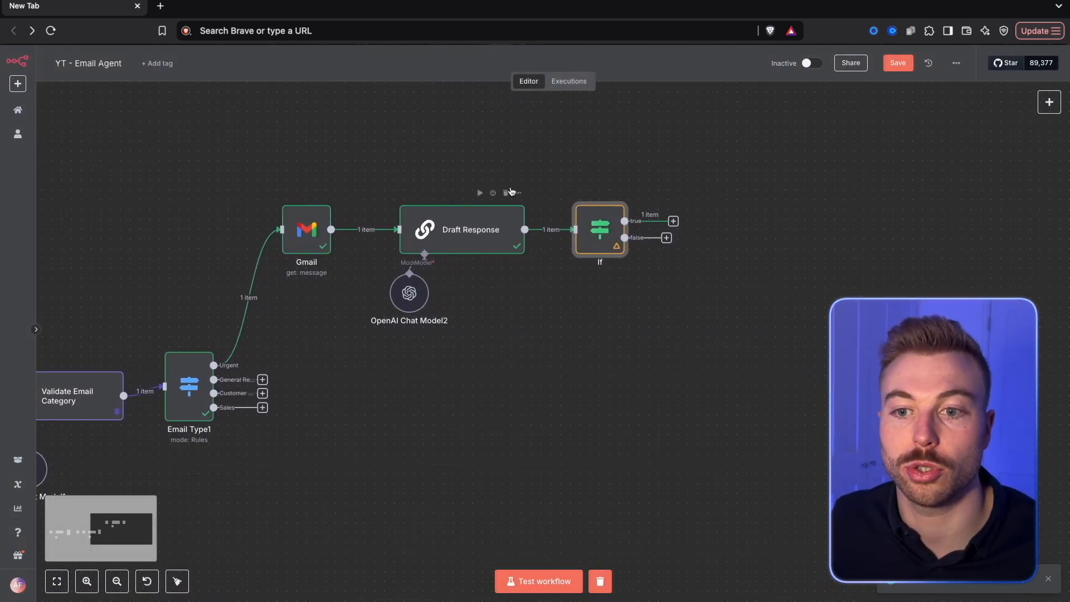
# Check the pinned text output of Validate Email Category and compare the Urgent branch in the reference workflow
pyautogui.doubleClick(78, 392)
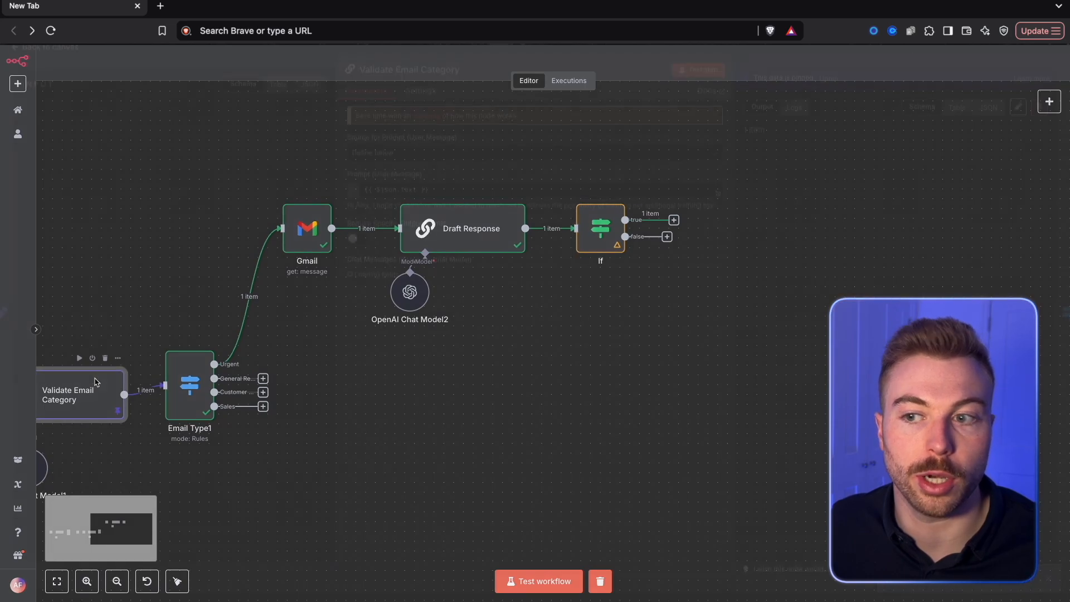
pyautogui.moveTo(784, 158); pyautogui.dragTo(816, 174)
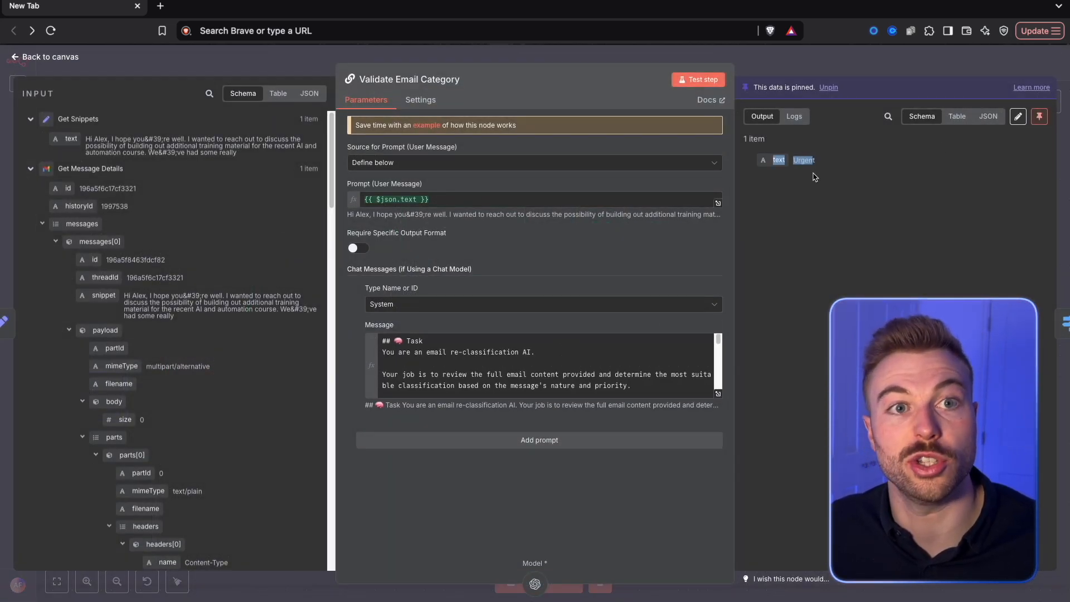
pyautogui.click(817, 53)
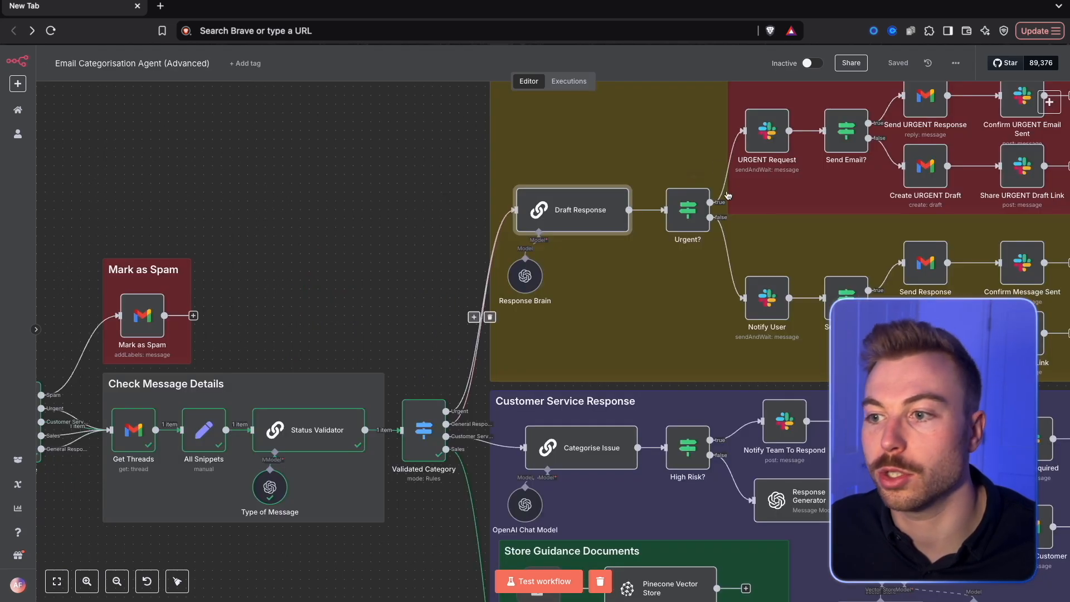
pyautogui.scroll(5, 532, 321)
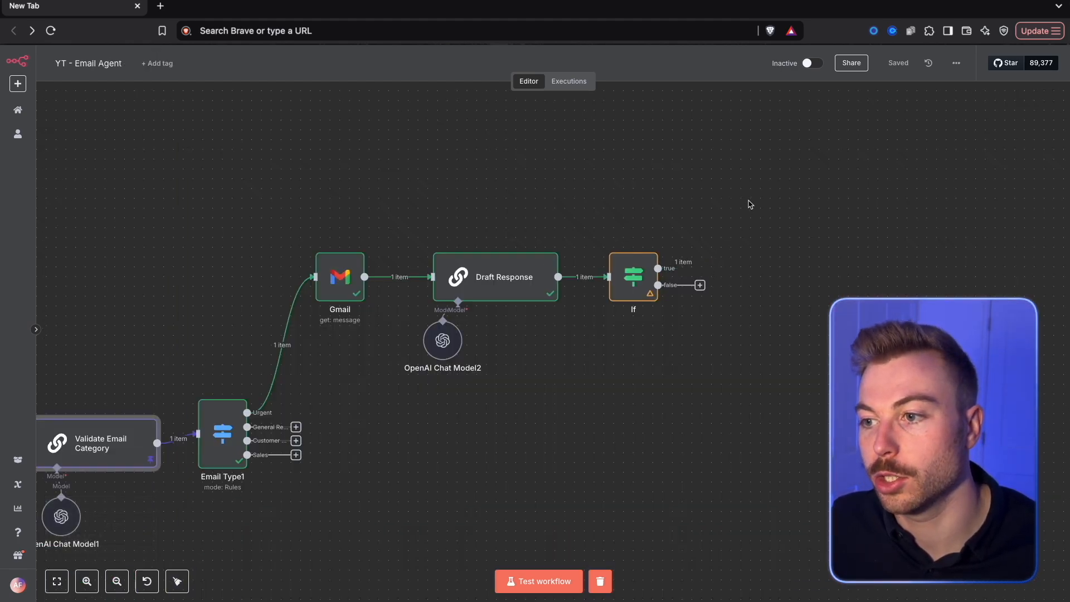
# Add a Slack node with the Send and Wait for Response operation to the If node's true branch
pyautogui.press('Tab')
pyautogui.write('slack')
pyautogui.click(914, 167)
pyautogui.scroll(-5, 958, 250)
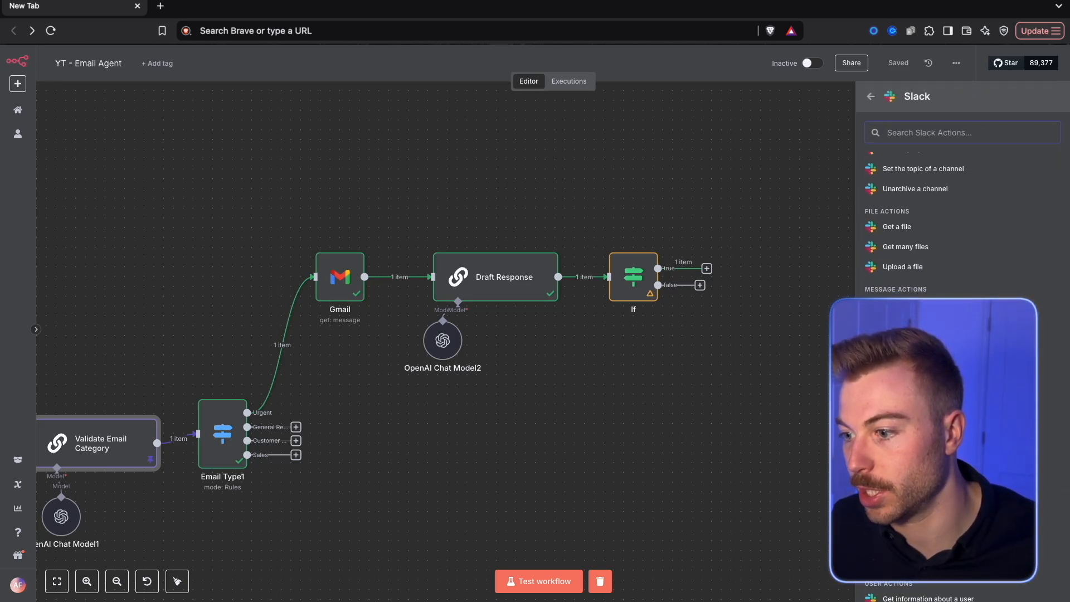
pyautogui.click(924, 384)
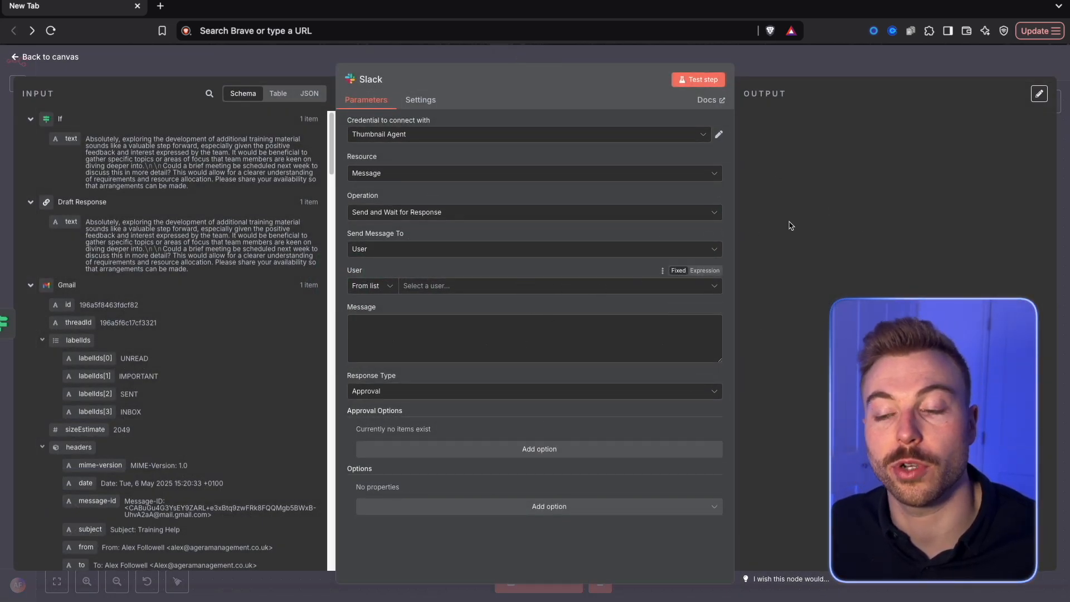
# Set the Slack node to send its message to a channel and choose email-agent
pyautogui.click(435, 286)
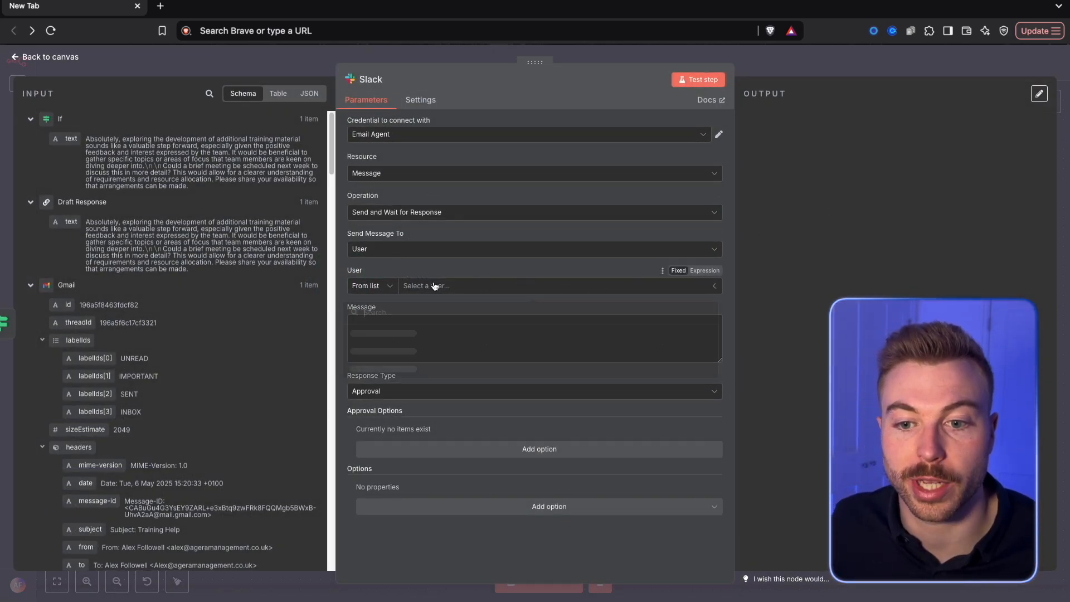
pyautogui.click(497, 249)
pyautogui.click(439, 280)
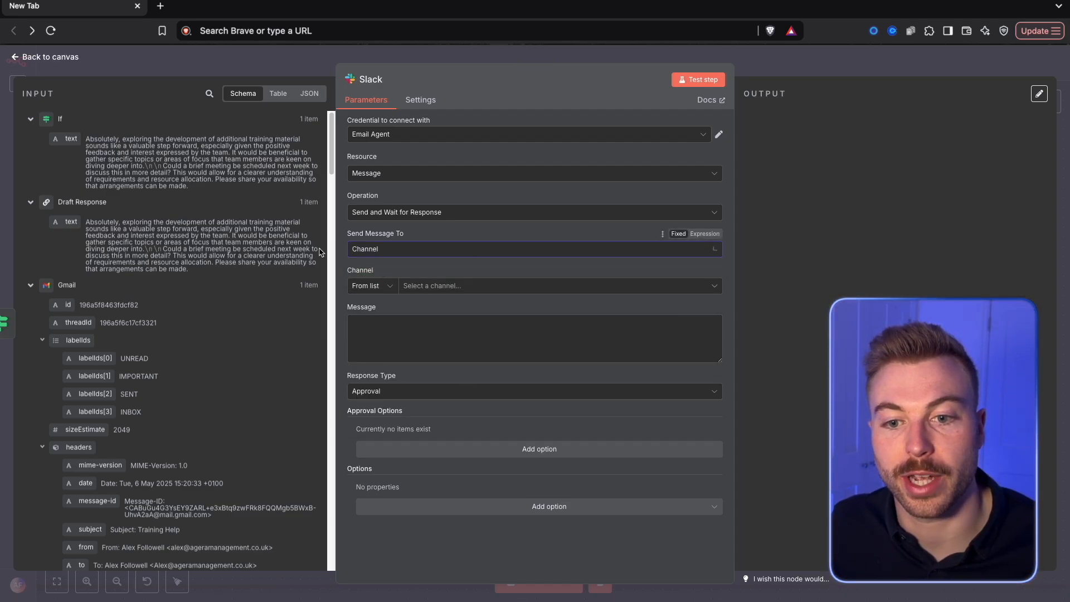
pyautogui.click(486, 285)
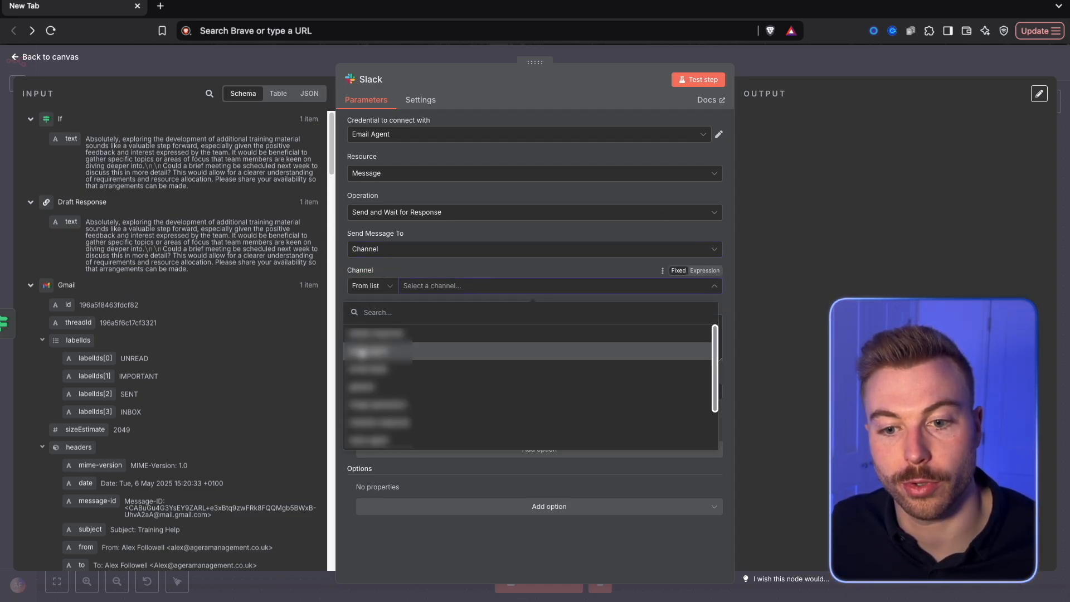
pyautogui.click(363, 351)
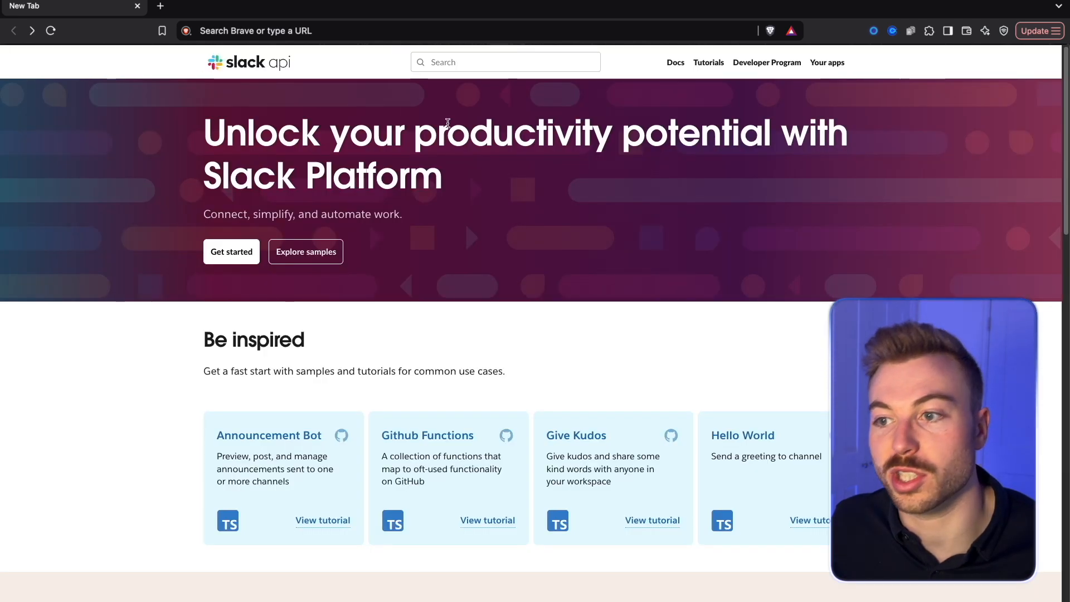
# Switch to the Slack API site and create a new app named YT EMAIL DEMO in the Agera Management workspace
pyautogui.click(826, 62)
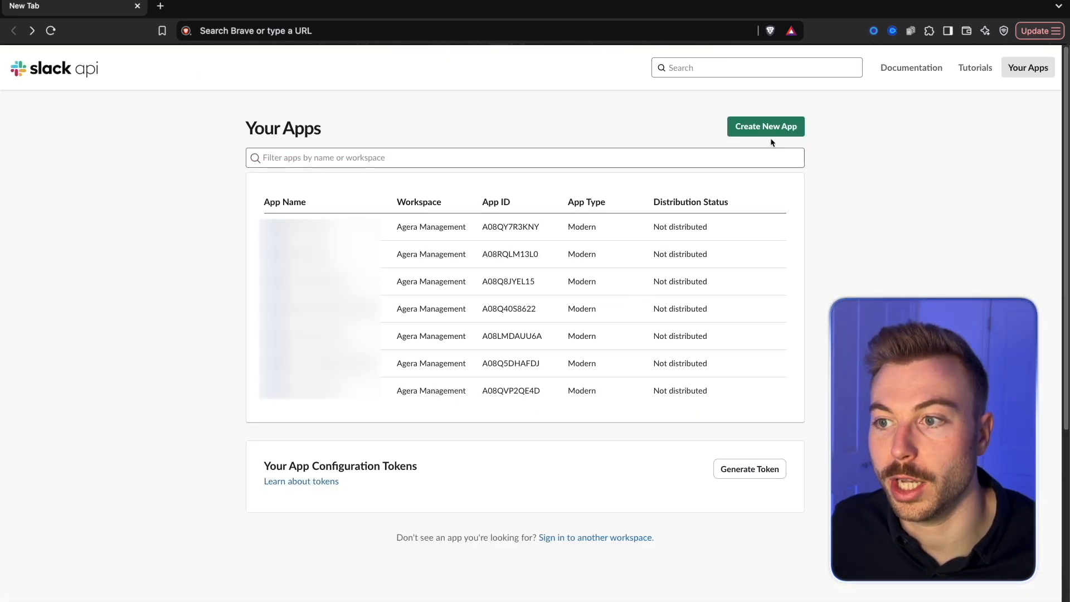
pyautogui.click(783, 128)
pyautogui.click(560, 352)
pyautogui.click(518, 244)
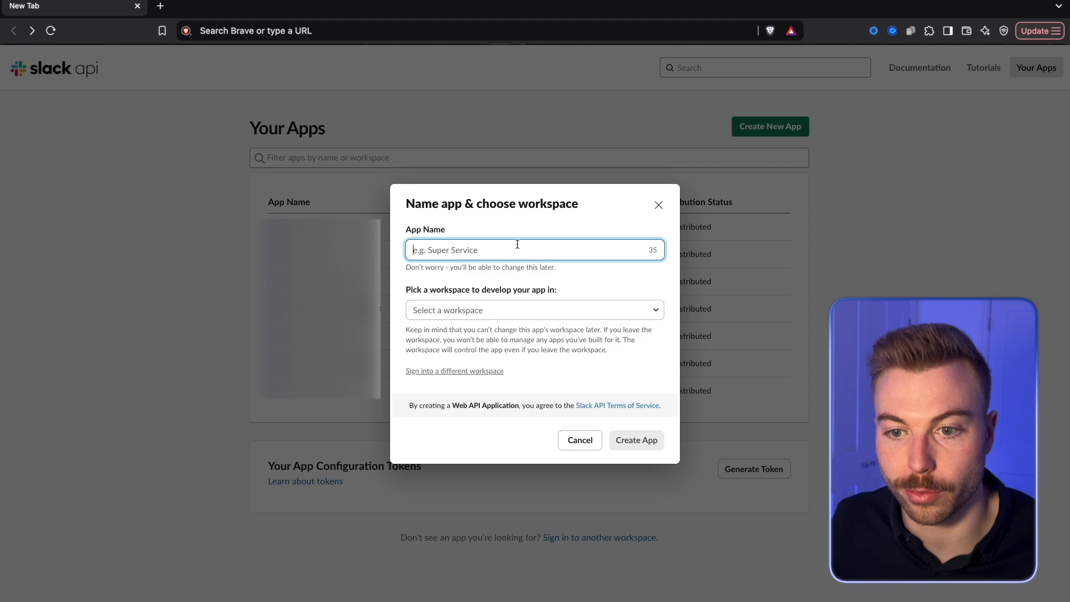
pyautogui.write('EMa')
pyautogui.press('BackSpace')
pyautogui.write('YT')
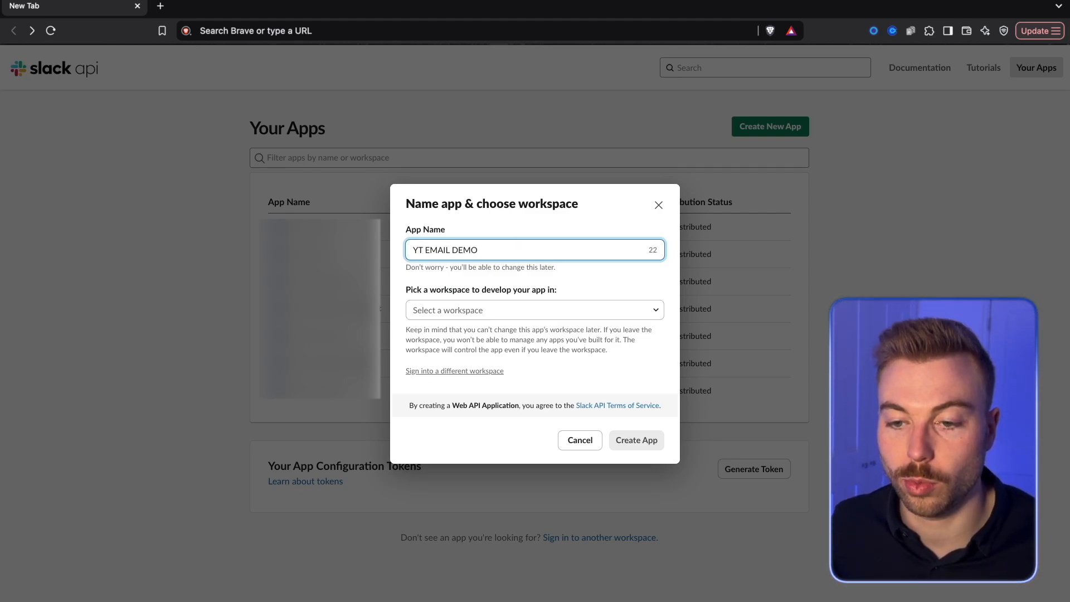
pyautogui.click(501, 307)
pyautogui.click(508, 355)
pyautogui.click(621, 438)
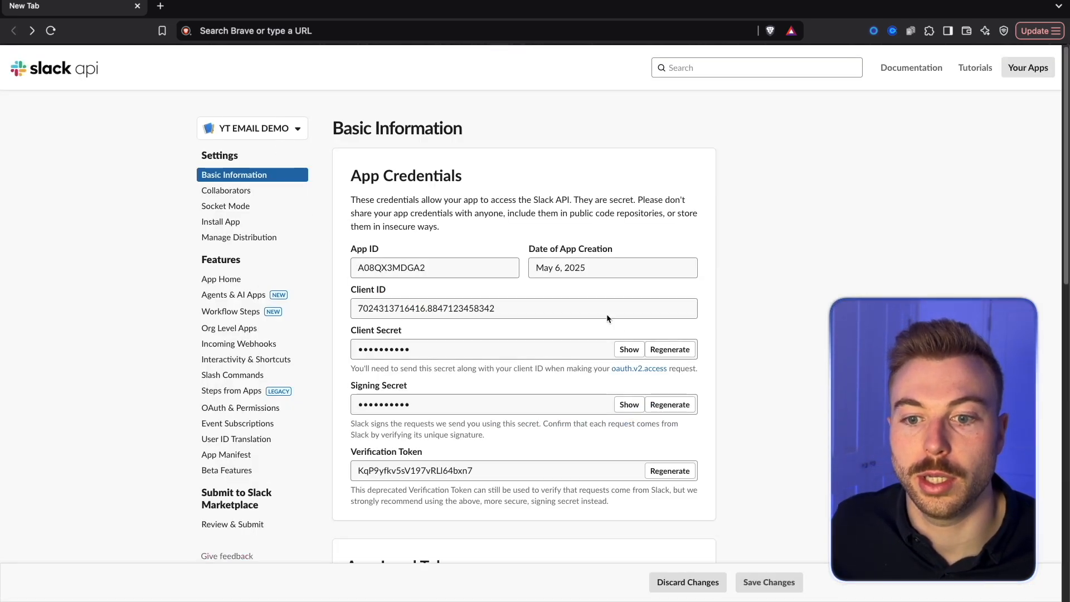
# Open the app's OAuth & Permissions settings and start adding a Bot Token Scope
pyautogui.scroll(-1, 237, 356)
pyautogui.click(294, 395)
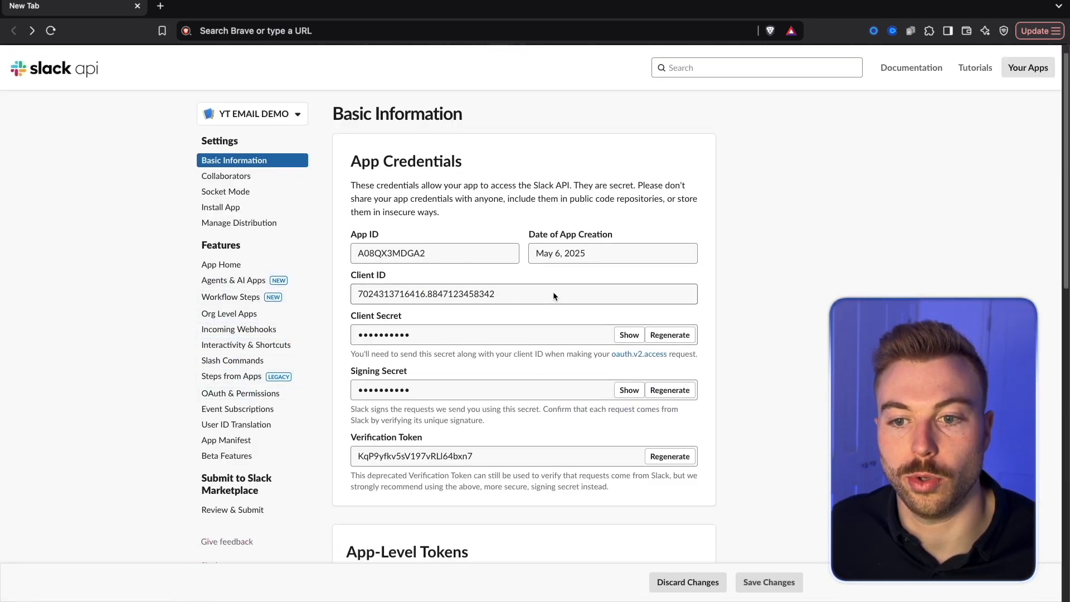
pyautogui.scroll(-5, 436, 319)
pyautogui.scroll(-5, 411, 437)
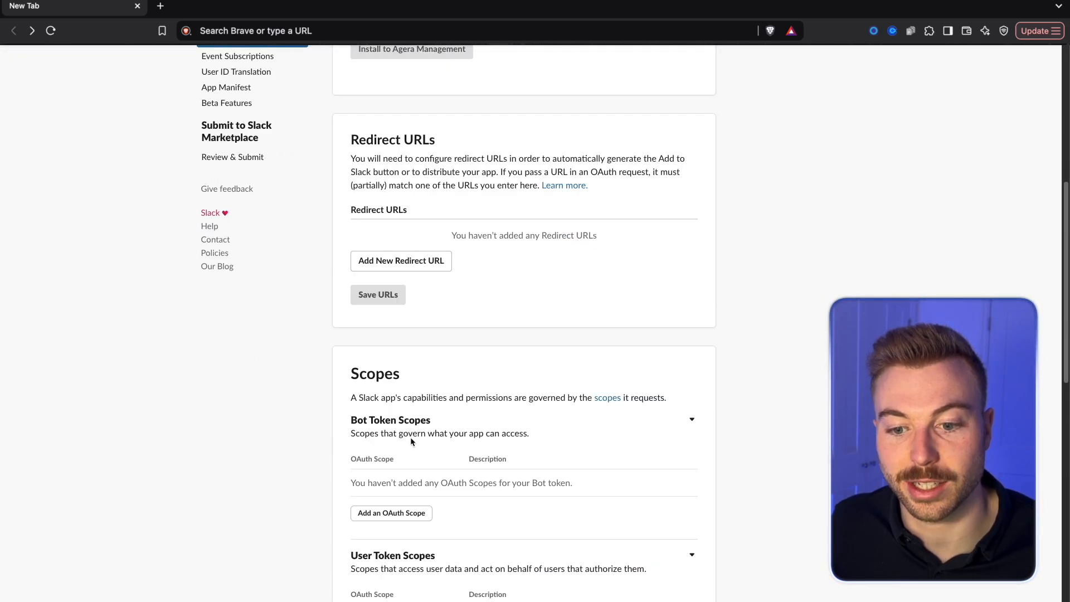
pyautogui.click(408, 357)
pyautogui.scroll(-1, 410, 346)
pyautogui.scroll(-1, 410, 346)
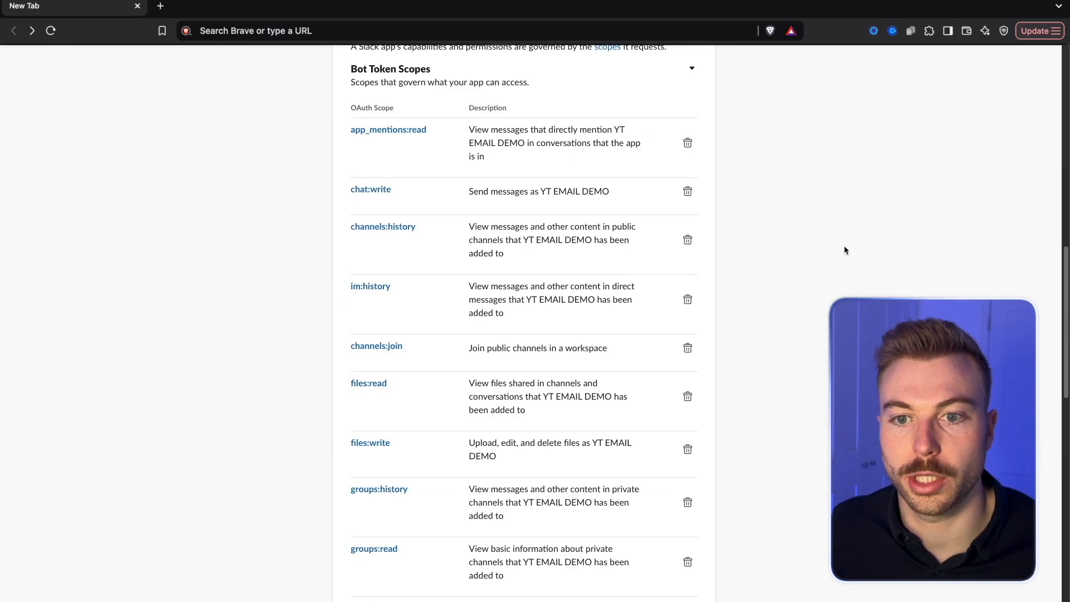
# Allow YT EMAIL DEMO to access the Agera Management workspace and copy the Bot User OAuth Token
pyautogui.scroll(3, 843, 245)
pyautogui.scroll(10, 844, 250)
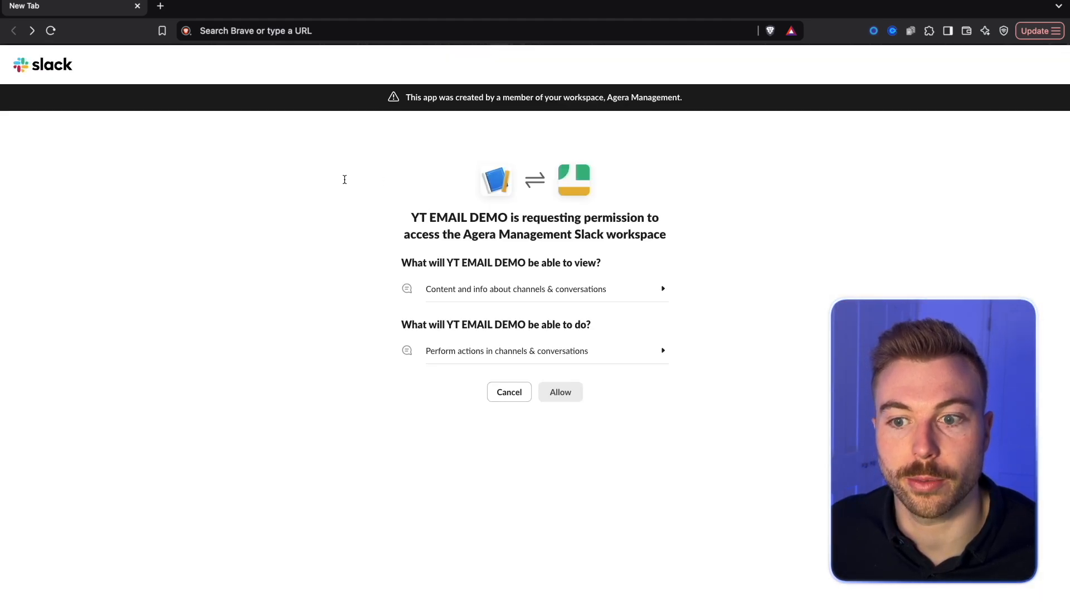
pyautogui.click(559, 392)
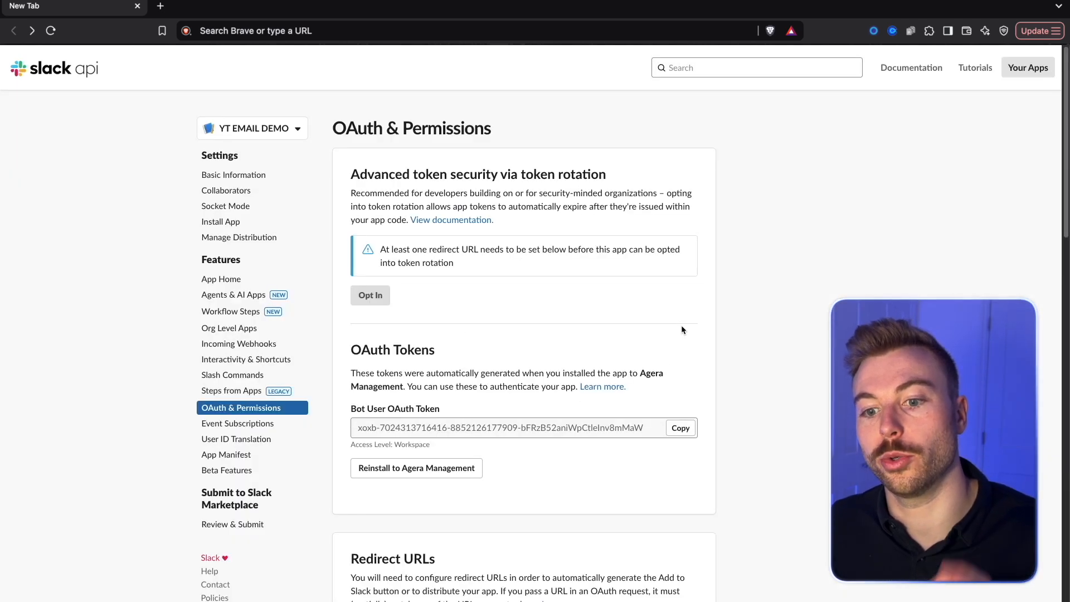
pyautogui.scroll(-3, 680, 328)
pyautogui.click(680, 278)
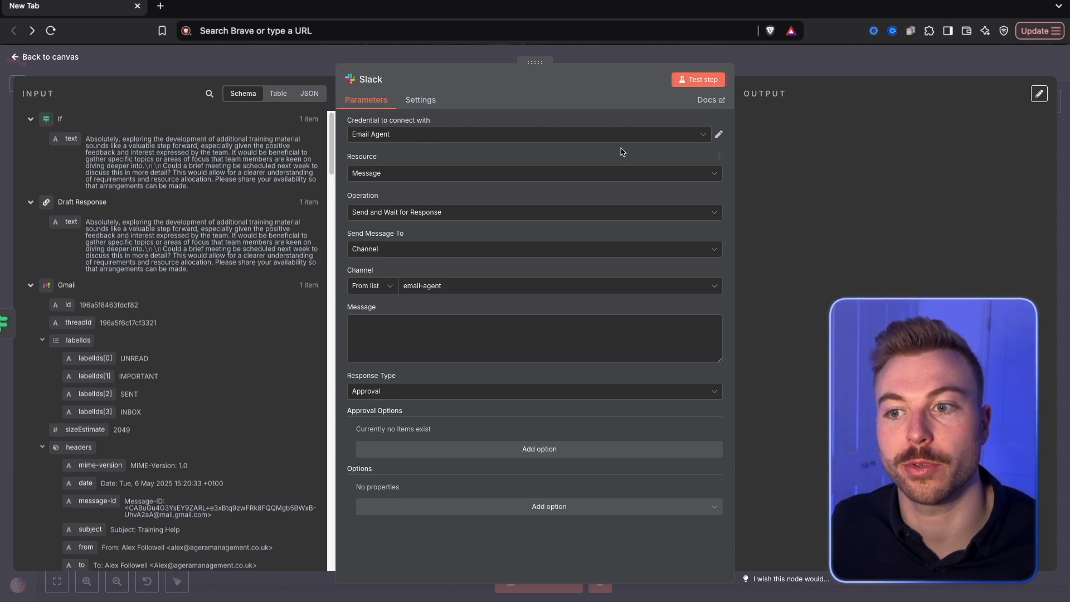
# Back in n8n, create a new Slack credential using Access Token, paste the bot access token, and save it
pyautogui.click(620, 136)
pyautogui.click(408, 320)
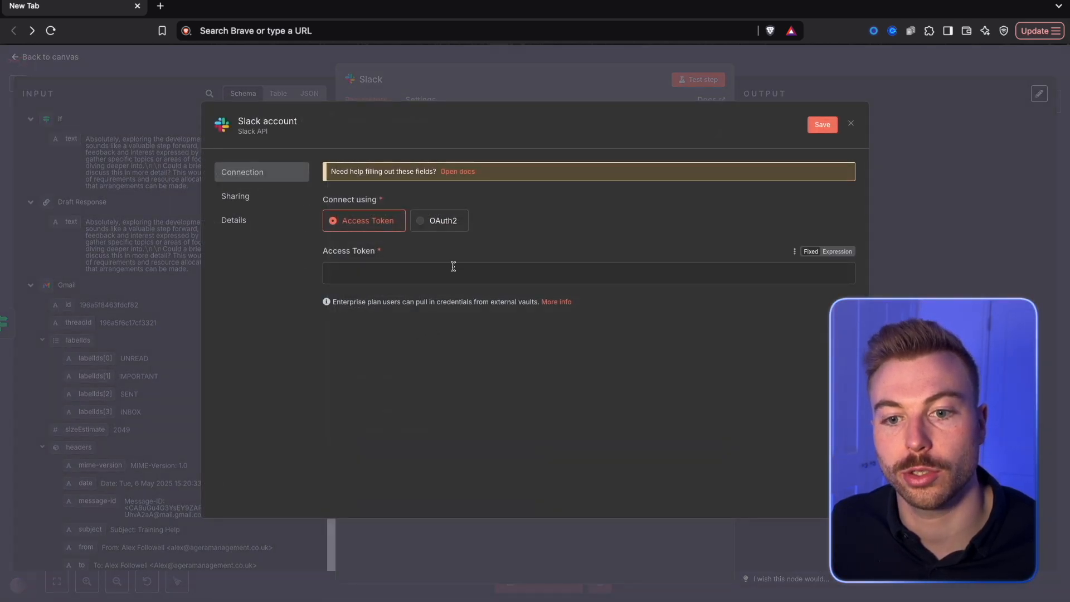
pyautogui.click(453, 272)
pyautogui.hotkey('ctrl', 'v')
pyautogui.click(821, 125)
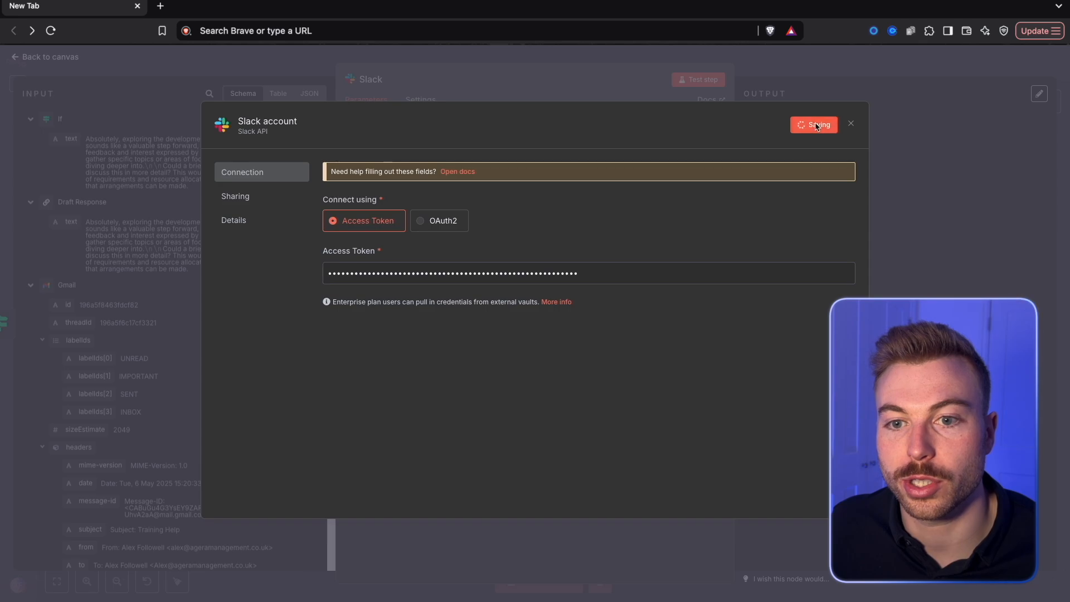
# Rename the new Slack credential as YT DEMO, save it, and close the credential dialog
pyautogui.click(270, 122)
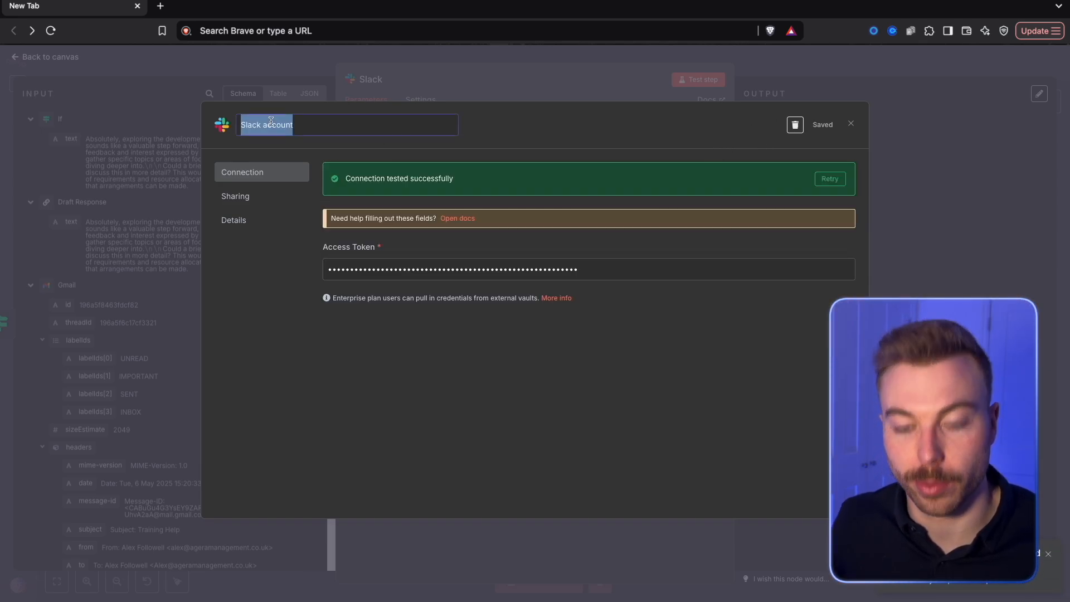
pyautogui.write('YT DEMO')
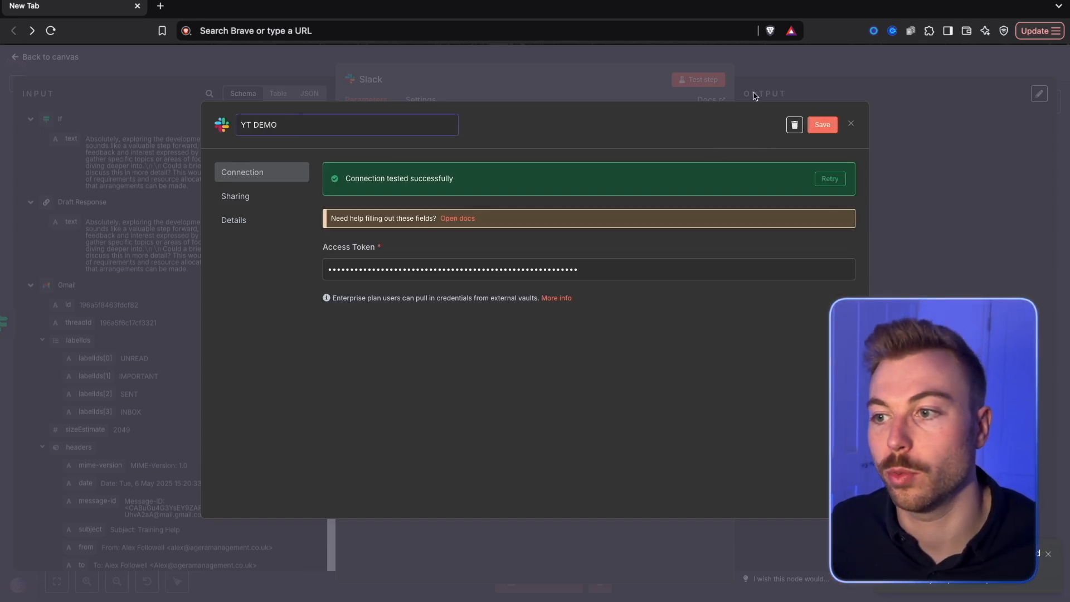
pyautogui.click(822, 125)
pyautogui.click(850, 124)
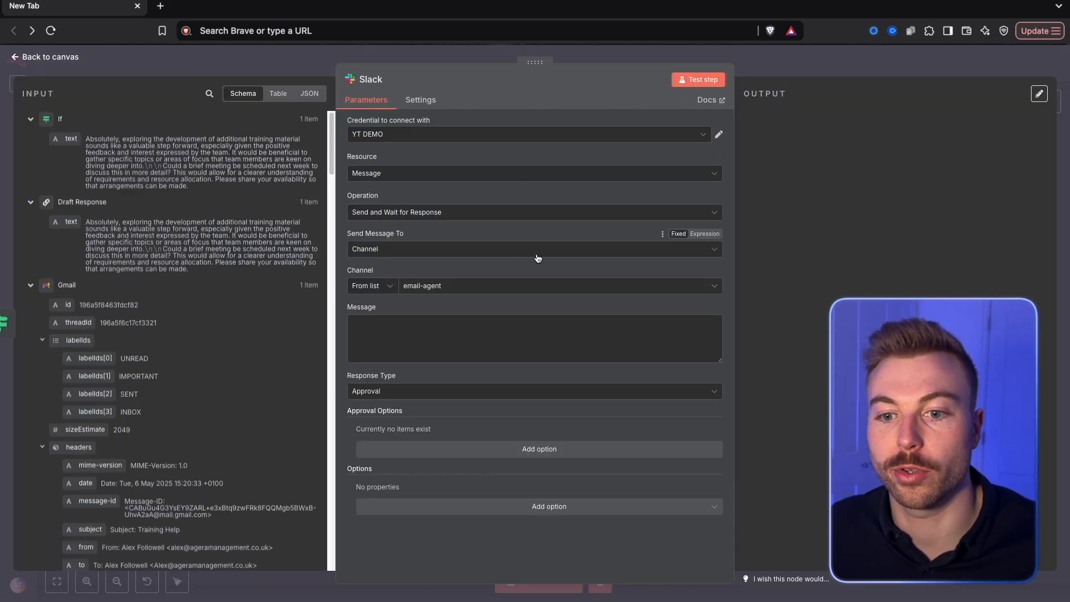
# Try to load the Slack node's channel list with the YT DEMO credential
pyautogui.click(508, 285)
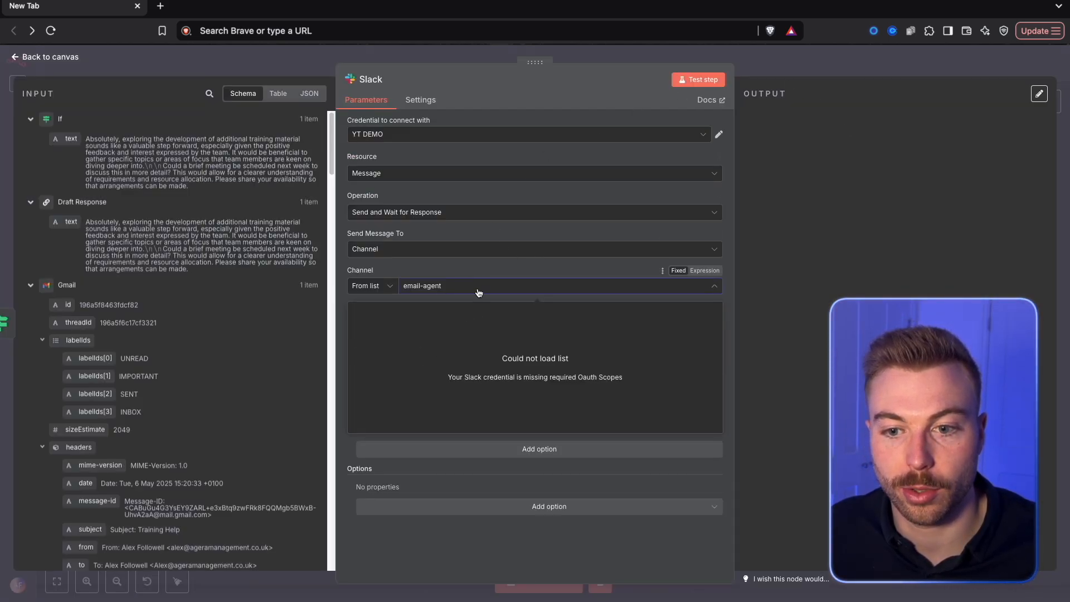
pyautogui.click(481, 269)
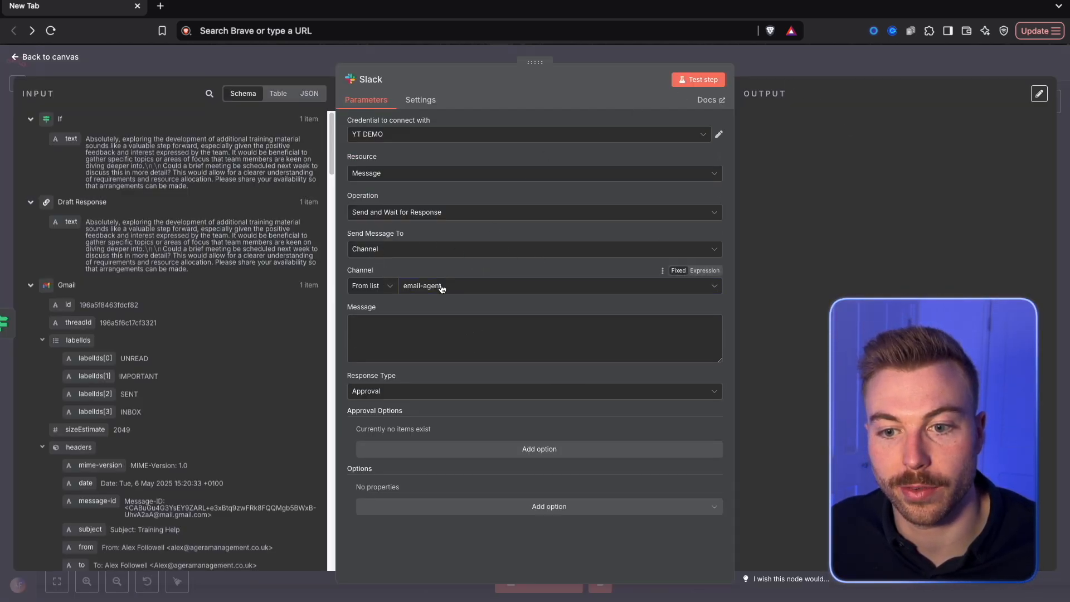
pyautogui.click(443, 286)
pyautogui.click(458, 273)
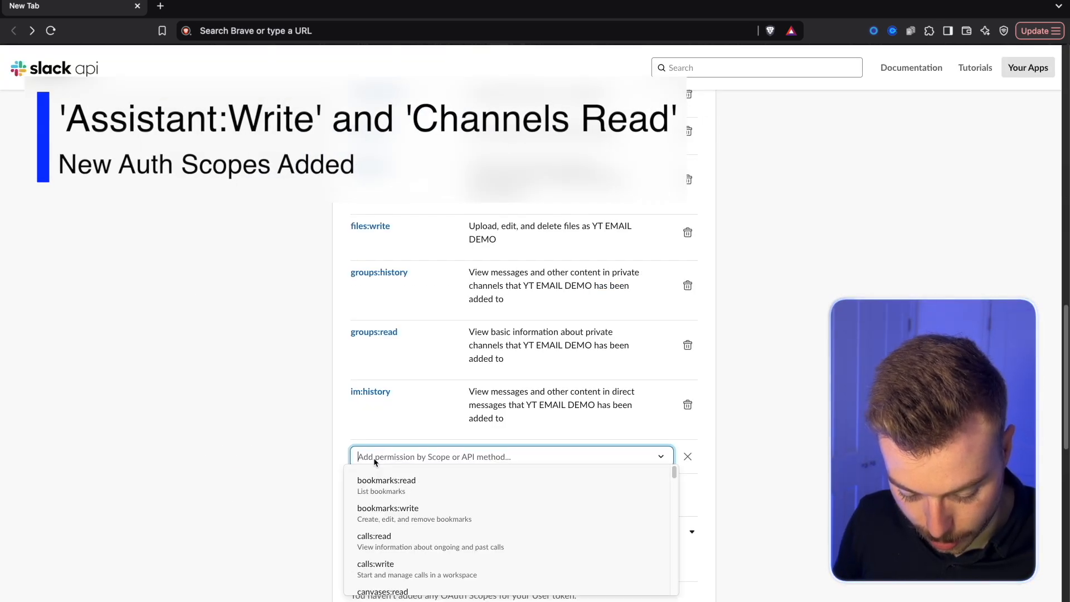
# Add the channels:read scope to YT EMAIL DEMO's bot token scopes on the Slack API site
pyautogui.write('channe')
pyautogui.press('Down')
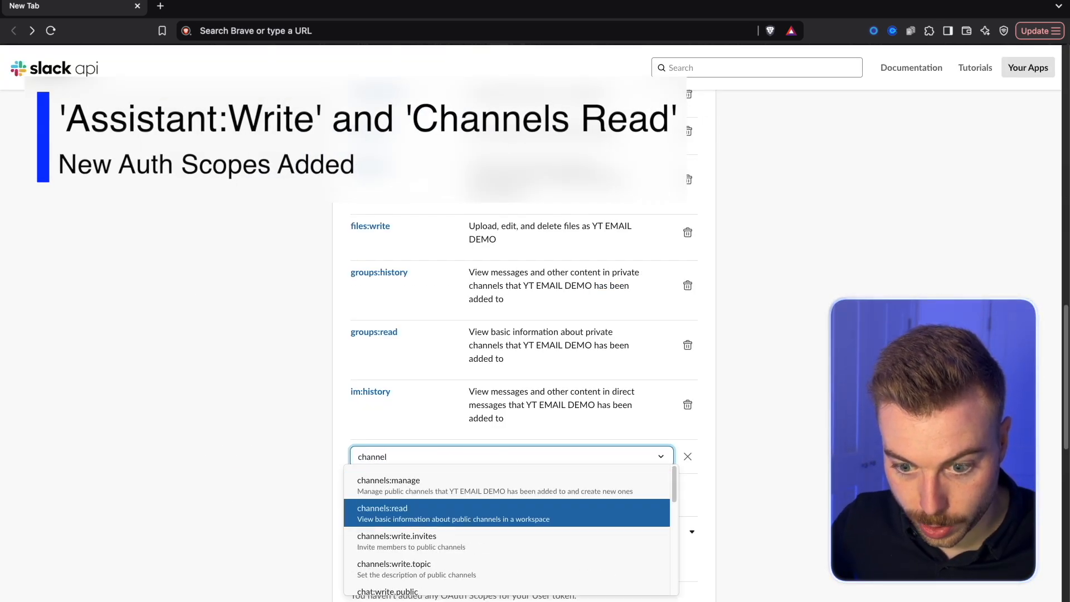
pyautogui.press('Return')
pyautogui.scroll(15, 533, 209)
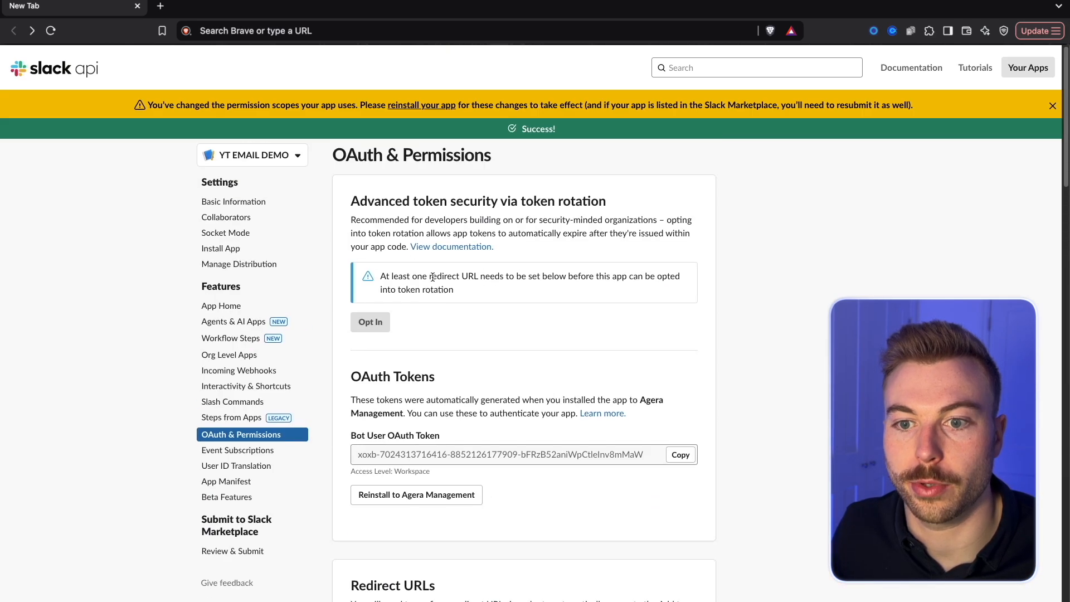
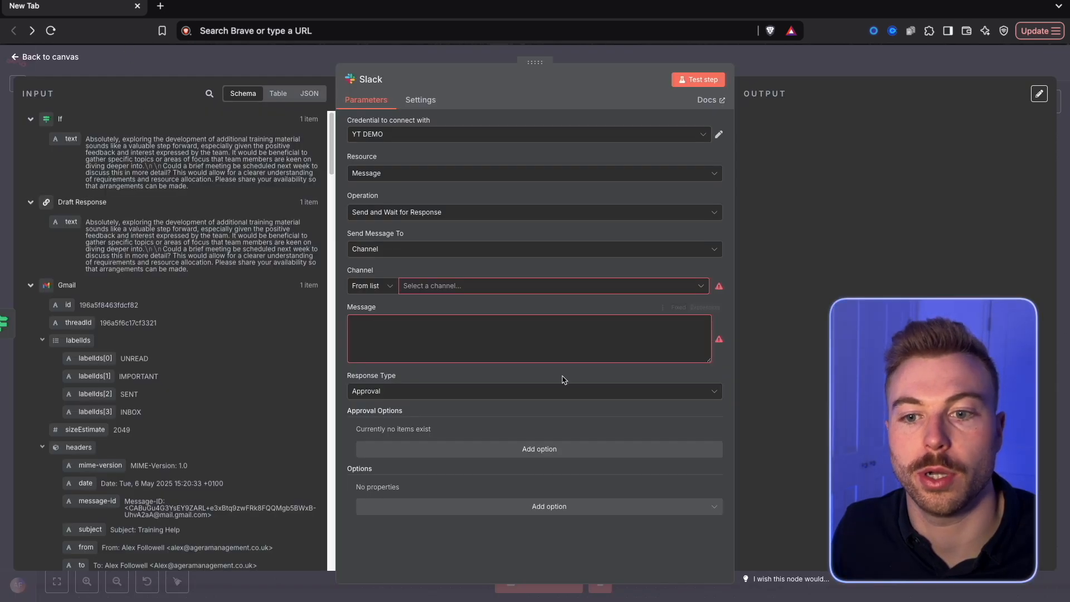
# Set the Slack node to send its message to the email-agent channel
pyautogui.click(480, 285)
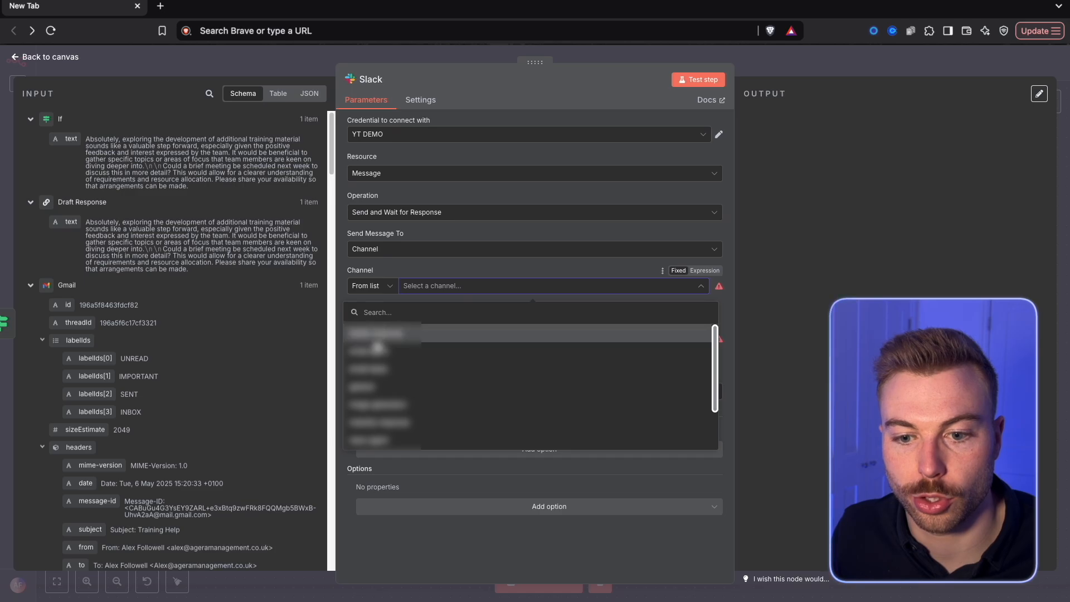
pyautogui.scroll(5, 509, 396)
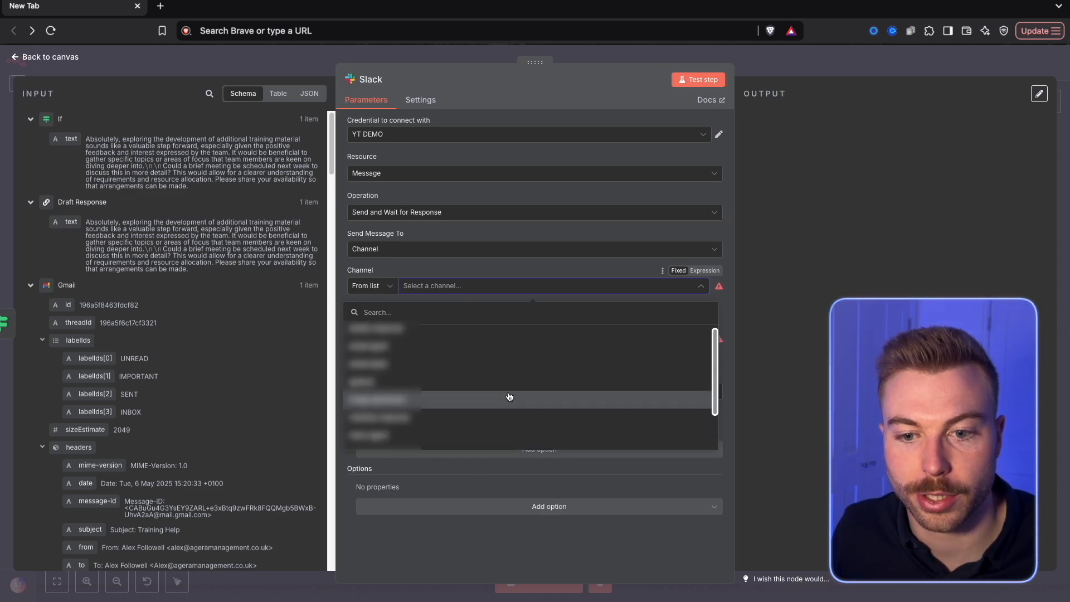
pyautogui.click(405, 338)
pyautogui.click(422, 288)
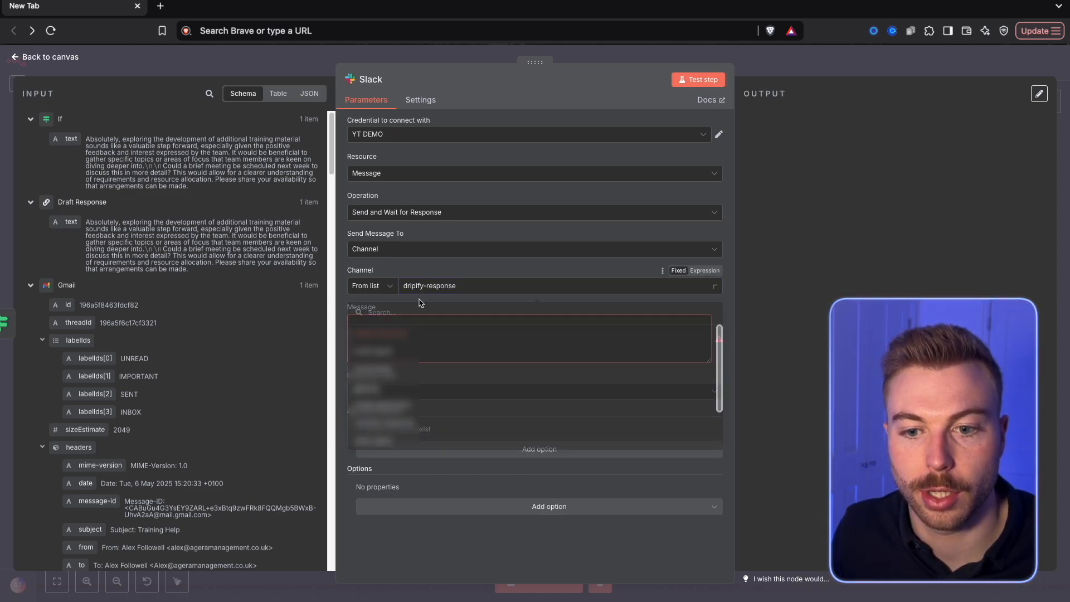
pyautogui.click(380, 351)
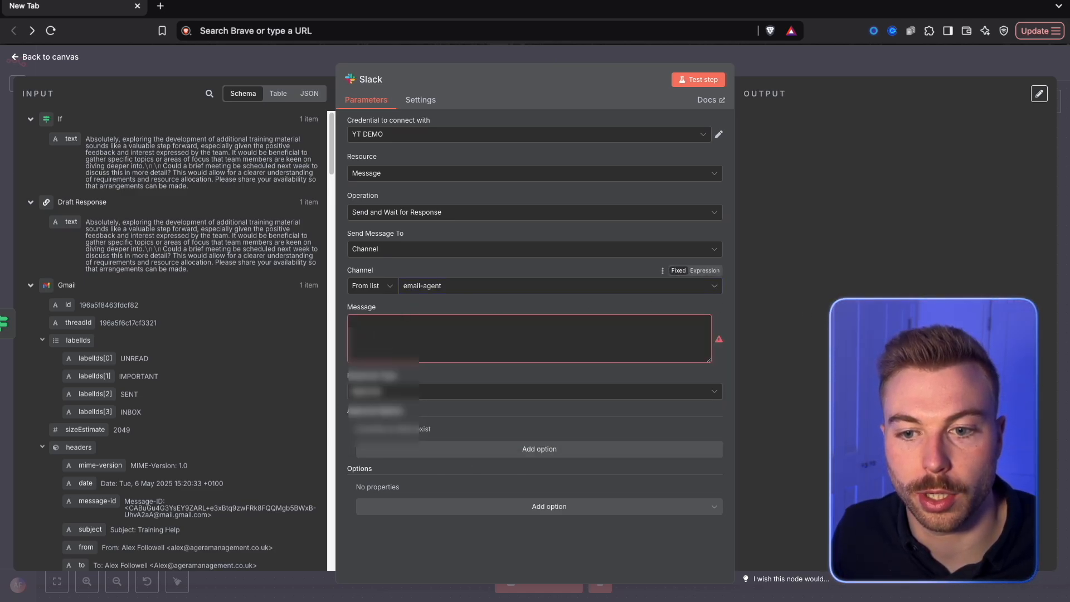
# Fill the Slack message with the pasted "URGENT response" template containing the sender, subject and Draft Response text expressions
pyautogui.click(504, 358)
pyautogui.moveTo(71, 139); pyautogui.dragTo(217, 195)
pyautogui.moveTo(71, 222); pyautogui.dragTo(368, 329)
pyautogui.click(767, 259)
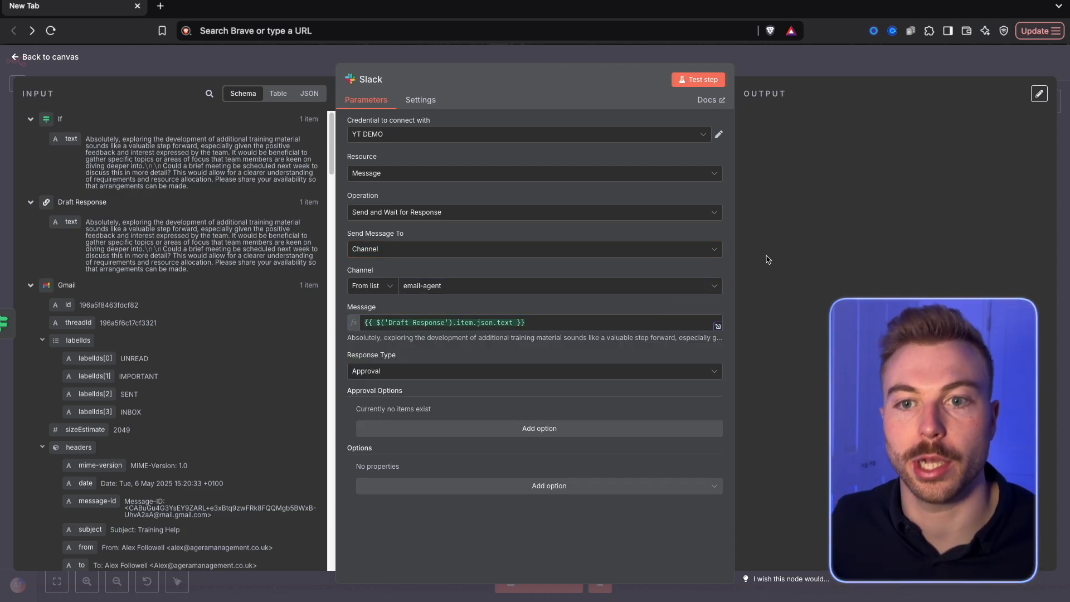
pyautogui.click(366, 322)
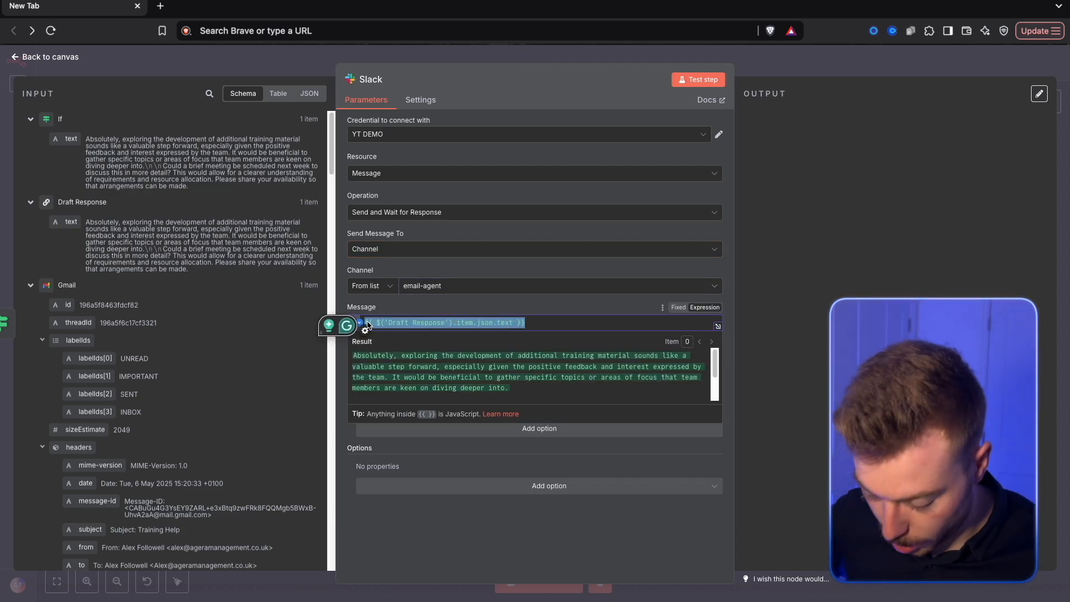
pyautogui.write("🔴 URGENT response: You have an email from {{ $('Get message details').item.json.from.value[0].name }}. This is about: {{ $('New Email').item.json.Subject }}  Proposed Draft Response:")
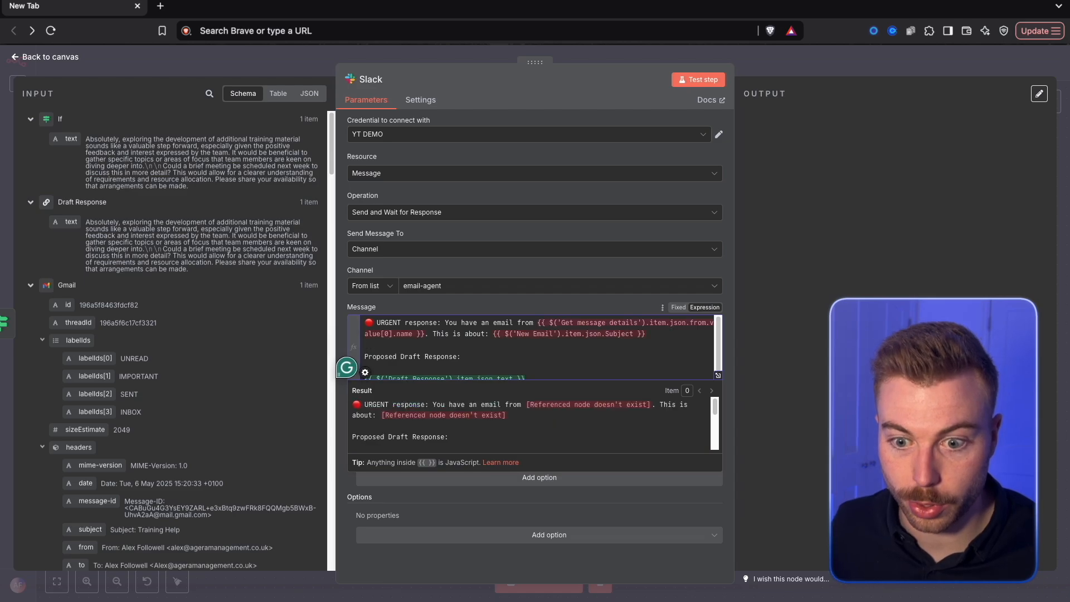
pyautogui.moveTo(678, 335); pyautogui.dragTo(541, 330)
pyautogui.moveTo(372, 322); pyautogui.dragTo(441, 323)
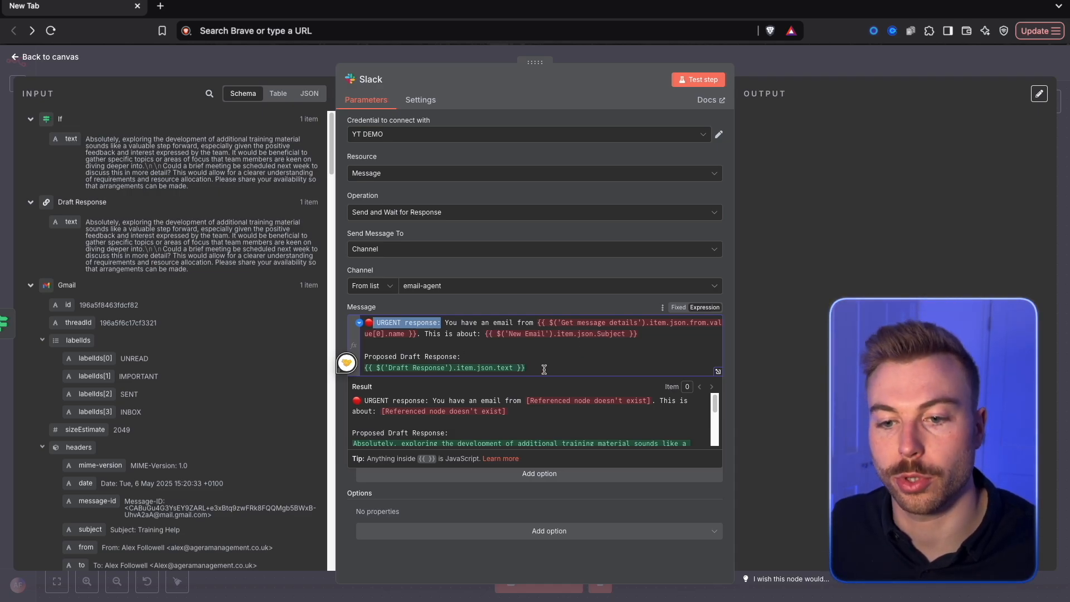
pyautogui.moveTo(526, 367); pyautogui.dragTo(370, 367)
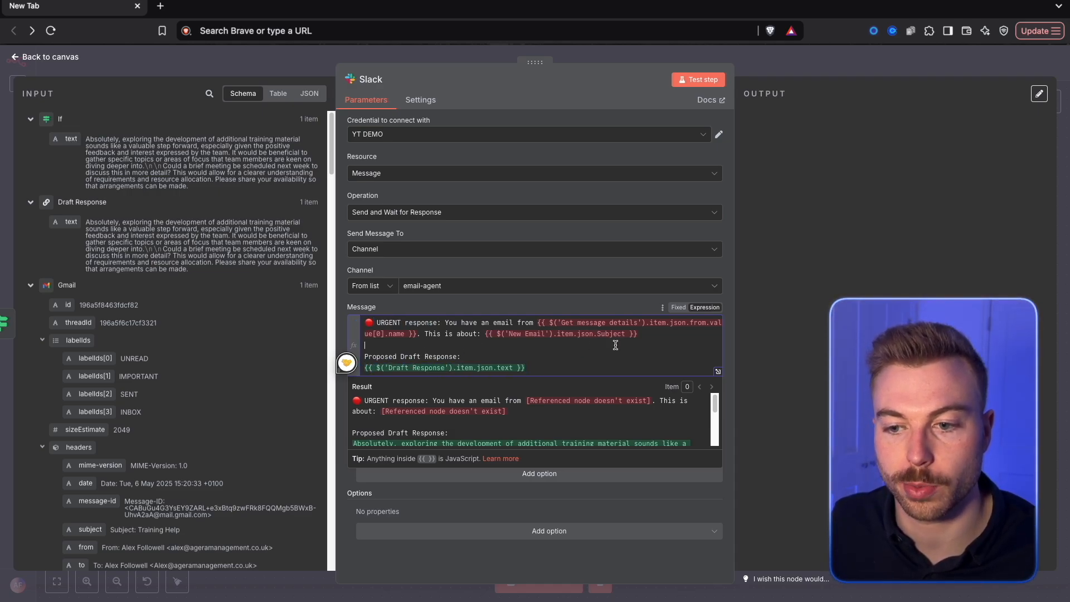
# Replace the message's New Email subject expression with the Gmail Trigger's Subject field, directly following "This is about:"
pyautogui.moveTo(637, 333); pyautogui.dragTo(489, 332)
pyautogui.press('BackSpace')
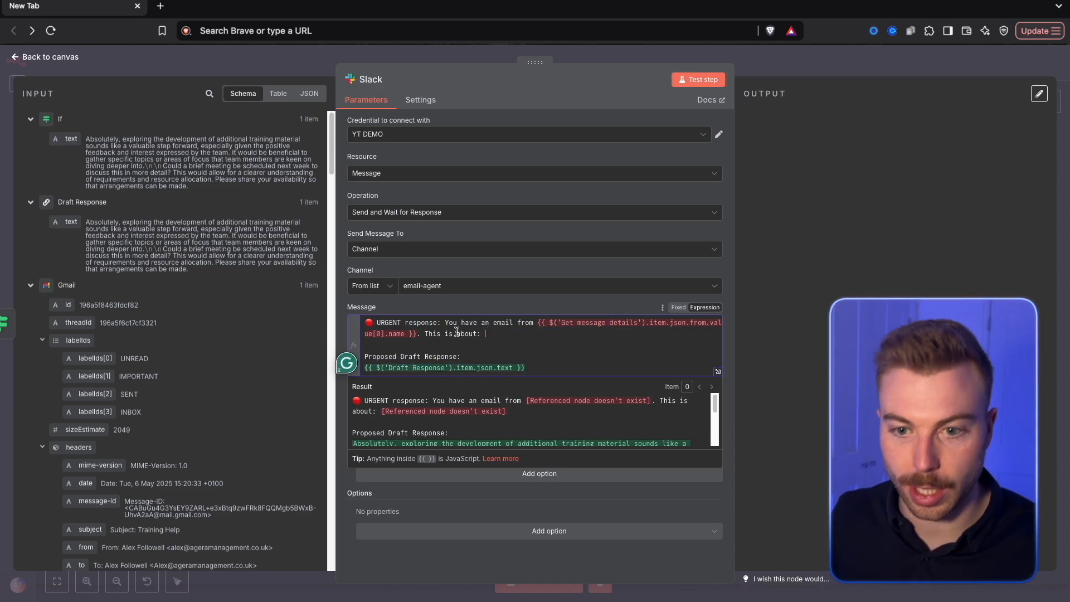
pyautogui.click(31, 119)
pyautogui.click(32, 141)
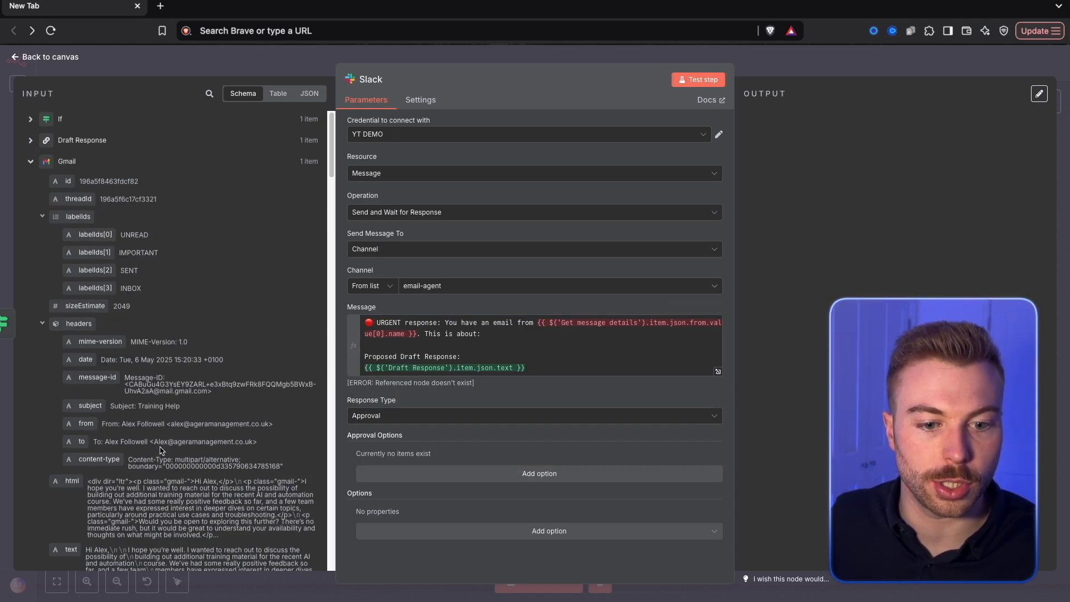
pyautogui.click(31, 162)
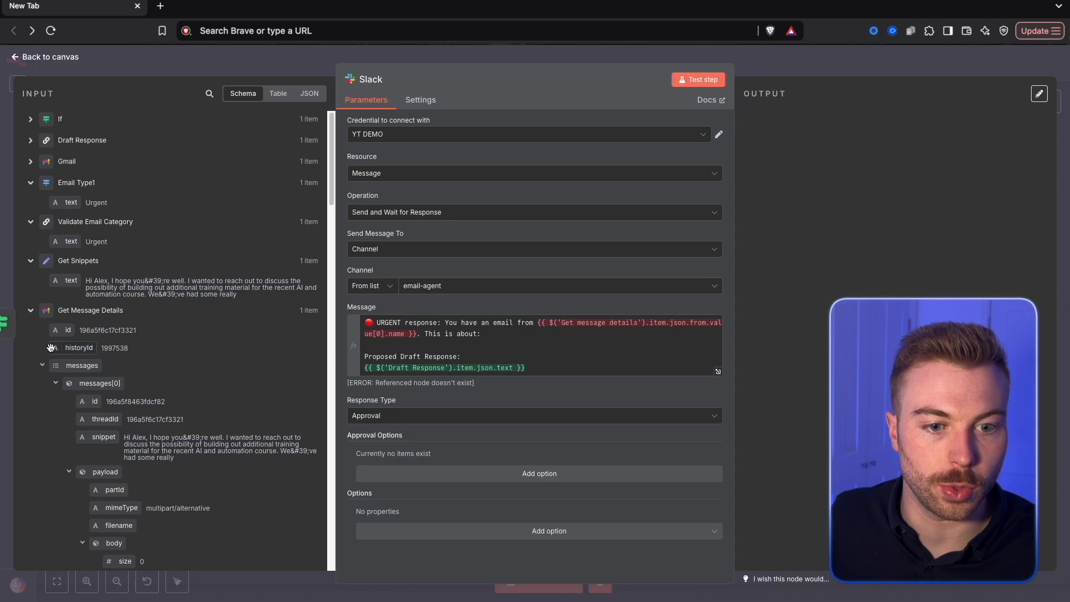
pyautogui.scroll(-3, 48, 184)
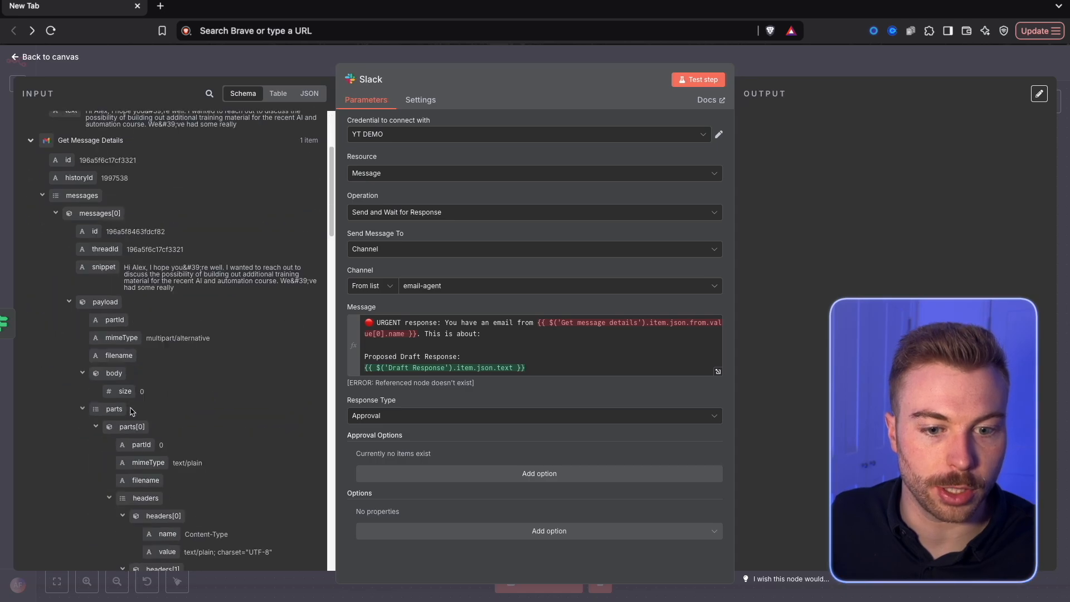
pyautogui.click(37, 198)
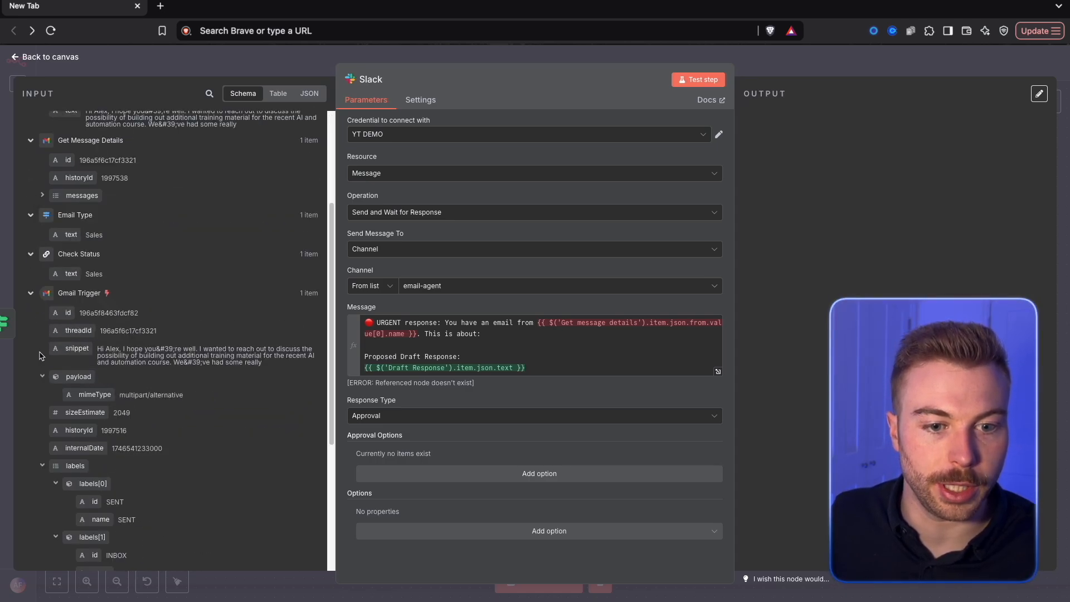
pyautogui.scroll(-3, 160, 417)
pyautogui.scroll(-1, 160, 416)
pyautogui.moveTo(77, 475); pyautogui.dragTo(547, 339)
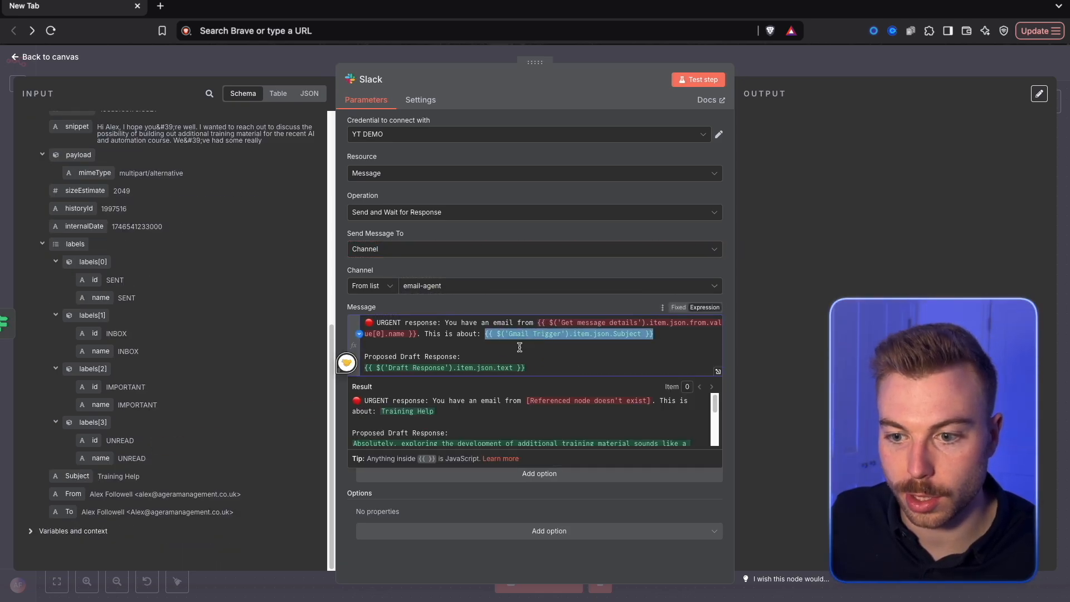
pyautogui.click(487, 333)
pyautogui.press('BackSpace')
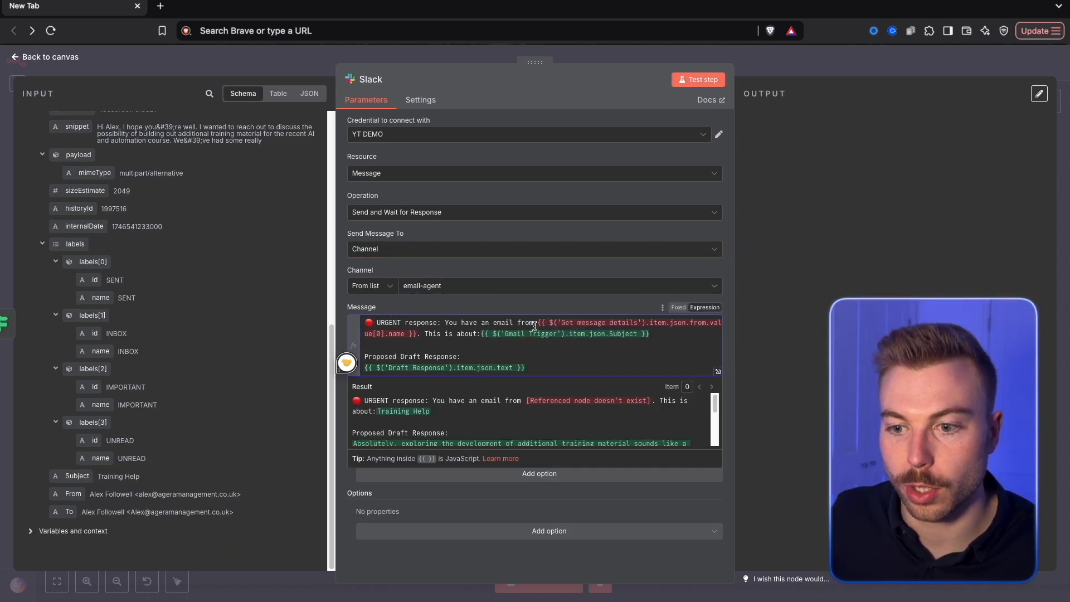
# Replace the message's Get message details sender expression with the Gmail Trigger's From field
pyautogui.moveTo(524, 330); pyautogui.dragTo(418, 334)
pyautogui.press('BackSpace')
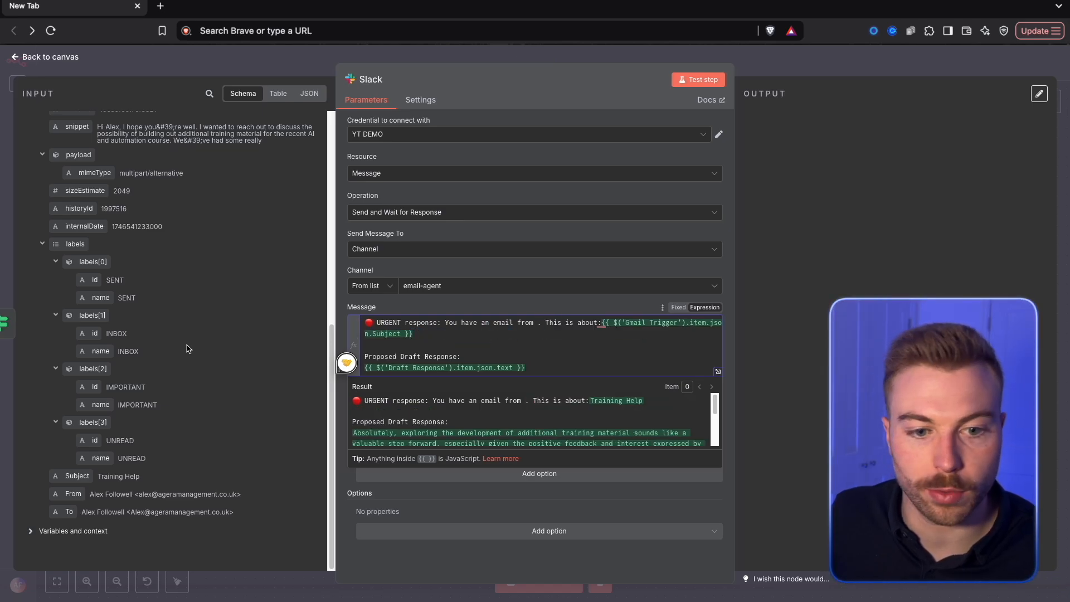
pyautogui.moveTo(68, 488); pyautogui.dragTo(536, 327)
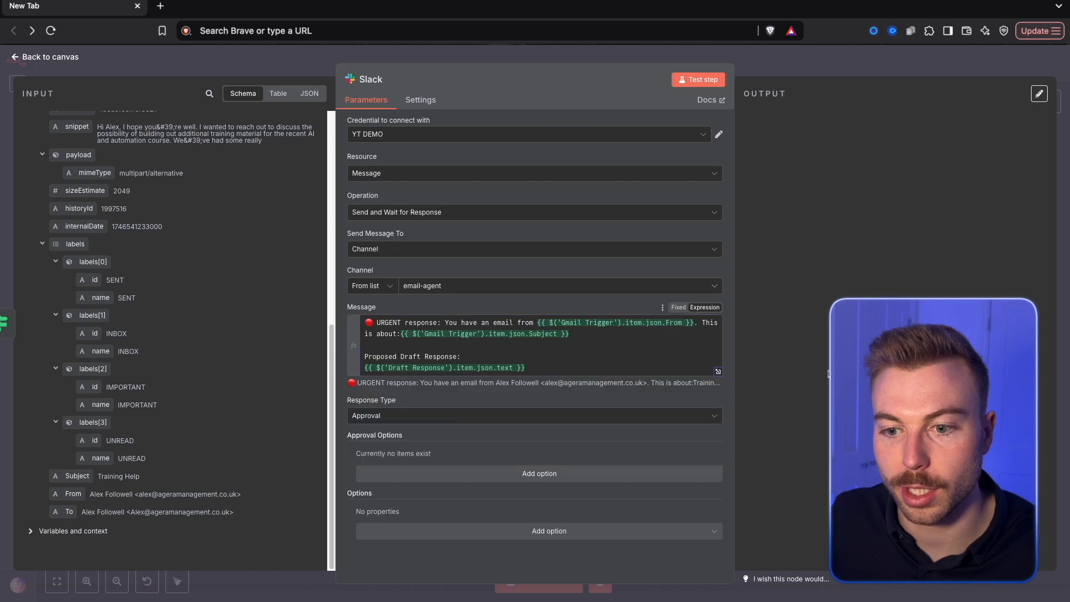
# Examine the rendered Slack message in the expanded expression editor, checking its sender, subject and proposed draft response
pyautogui.click(622, 404)
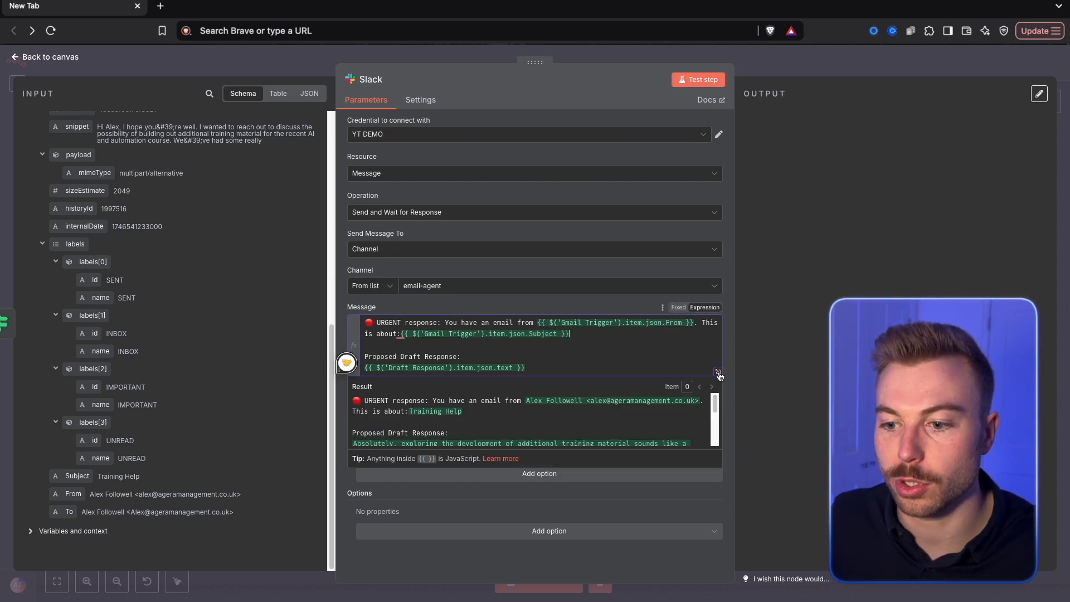
pyautogui.click(717, 371)
pyautogui.moveTo(781, 145); pyautogui.dragTo(642, 135)
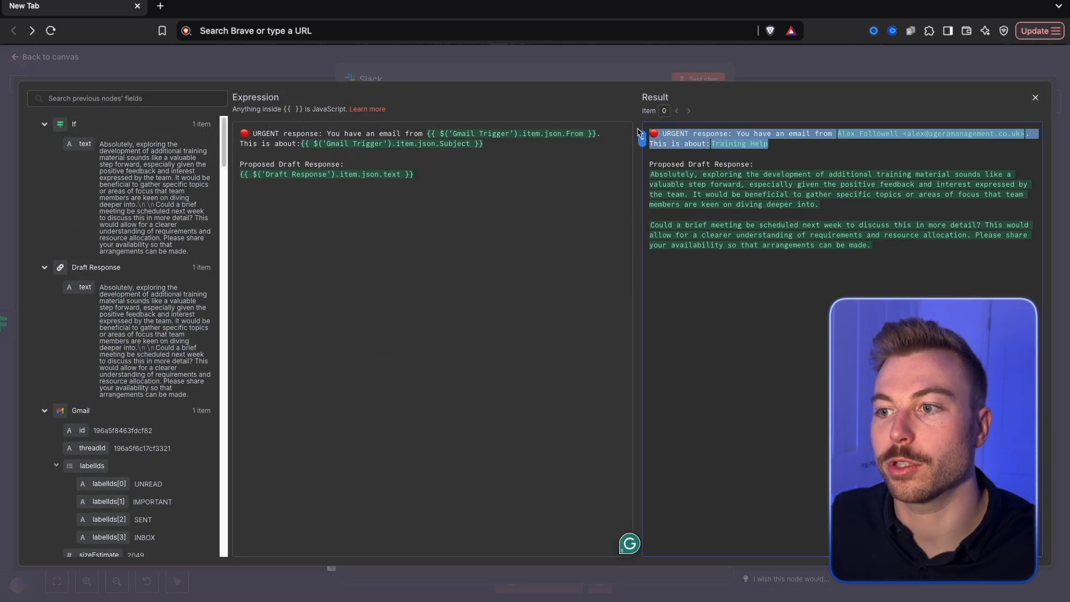
pyautogui.click(856, 129)
pyautogui.moveTo(837, 133); pyautogui.dragTo(683, 144)
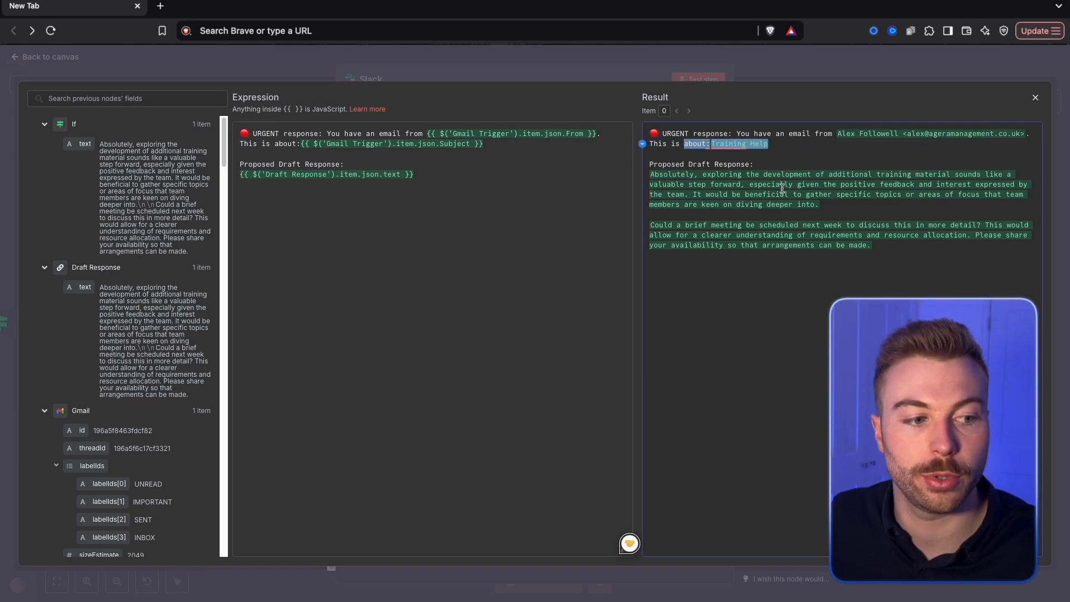
pyautogui.moveTo(878, 246); pyautogui.dragTo(621, 173)
pyautogui.click(838, 229)
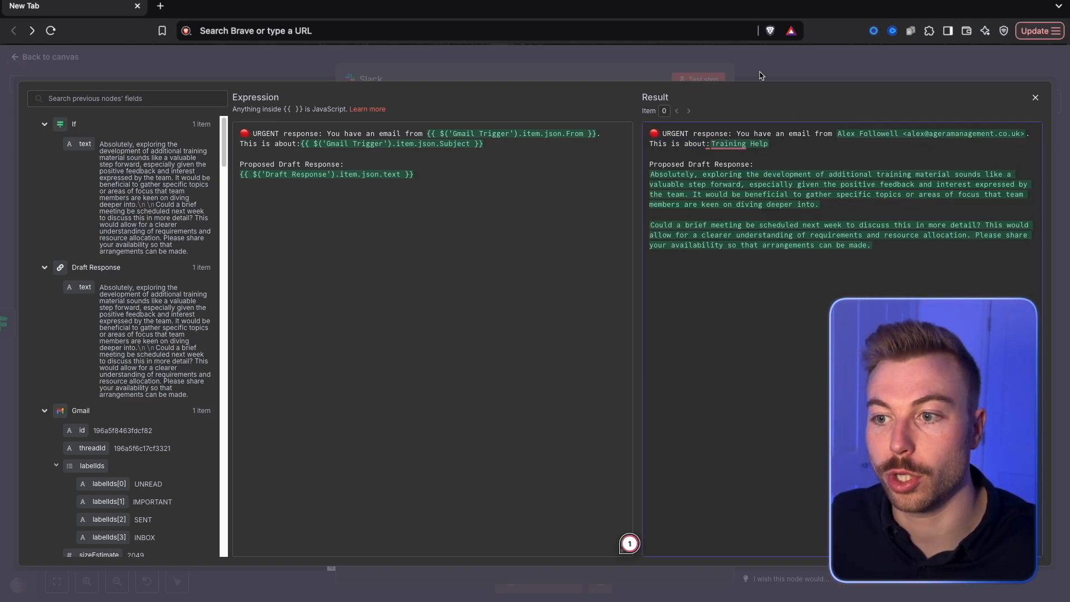
# Return to the workflow canvas and save the YT - Email Agent workflow
pyautogui.press('Escape')
pyautogui.press('Escape')
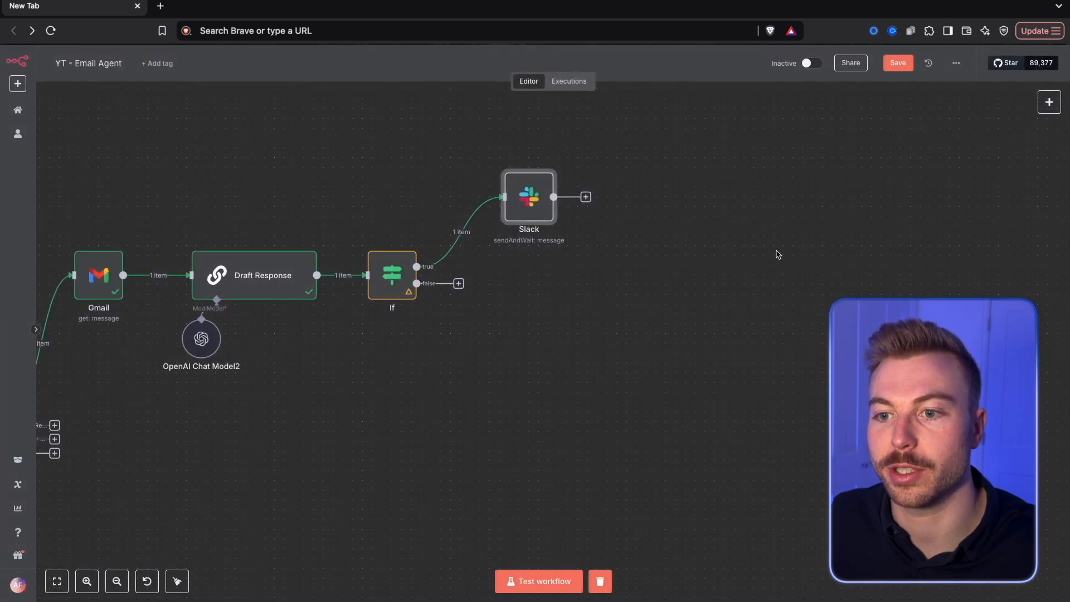
pyautogui.click(896, 68)
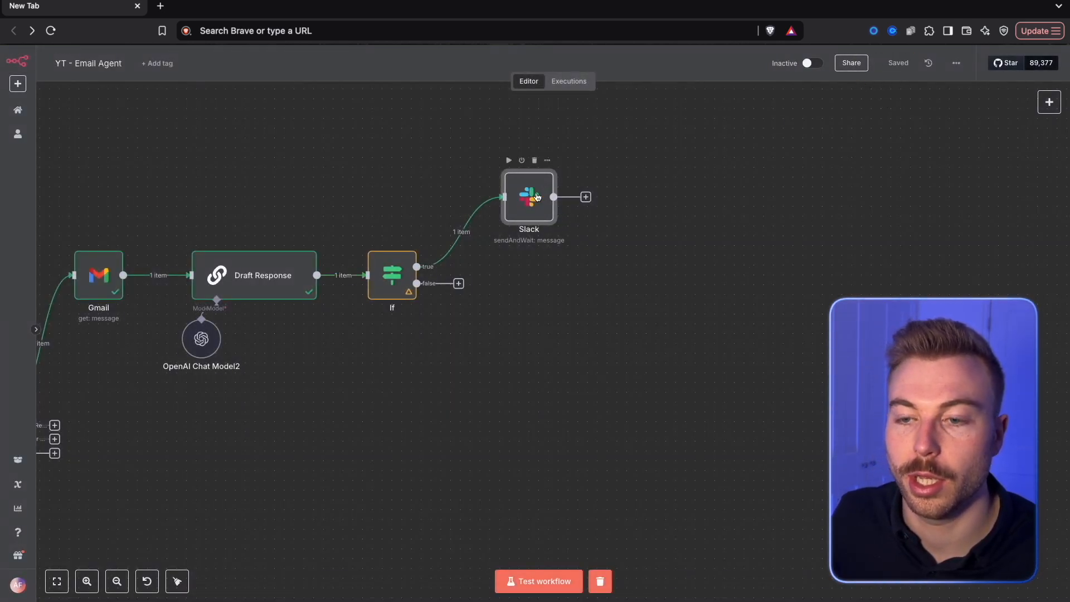
# In the Slack node, use the Approval response type and add an approval option of type Approve and Disapprove
pyautogui.doubleClick(521, 204)
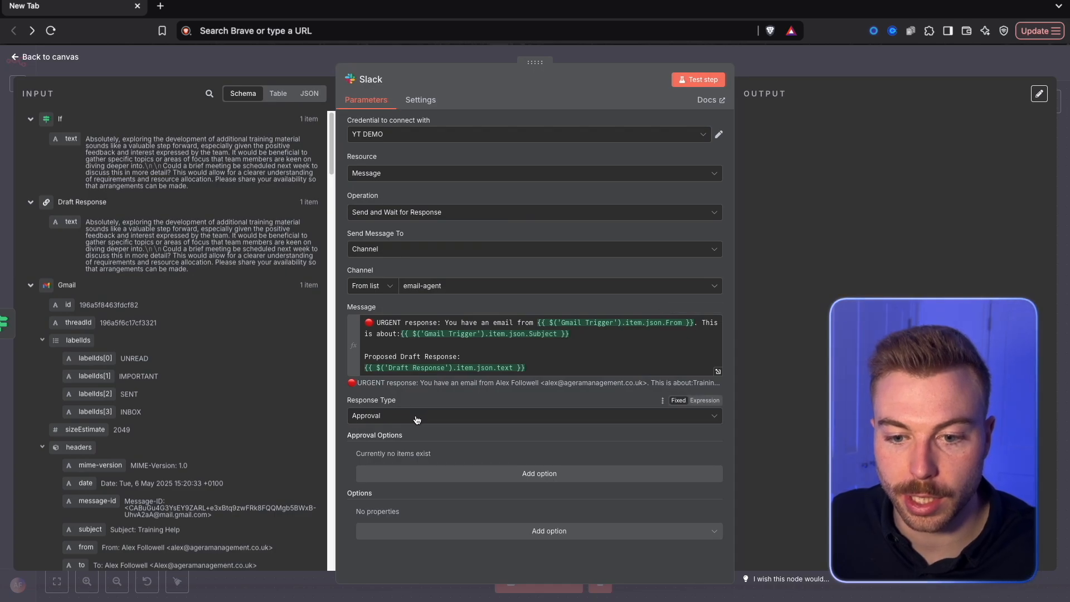
pyautogui.click(413, 416)
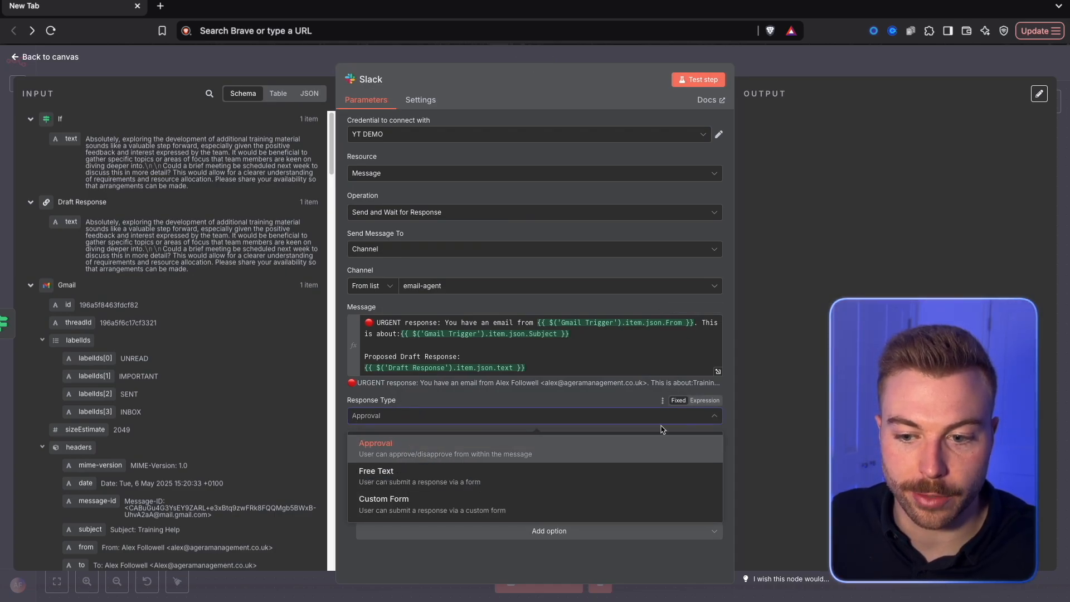
pyautogui.click(435, 445)
pyautogui.click(475, 475)
pyautogui.scroll(-2, 473, 475)
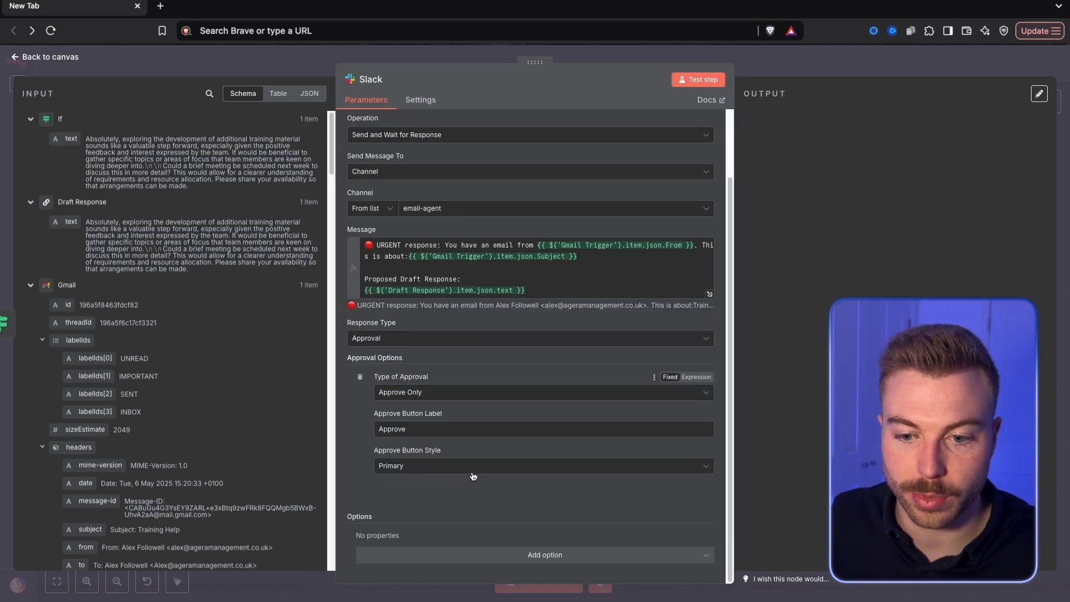
pyautogui.click(474, 392)
pyautogui.click(435, 438)
pyautogui.scroll(-2, 468, 357)
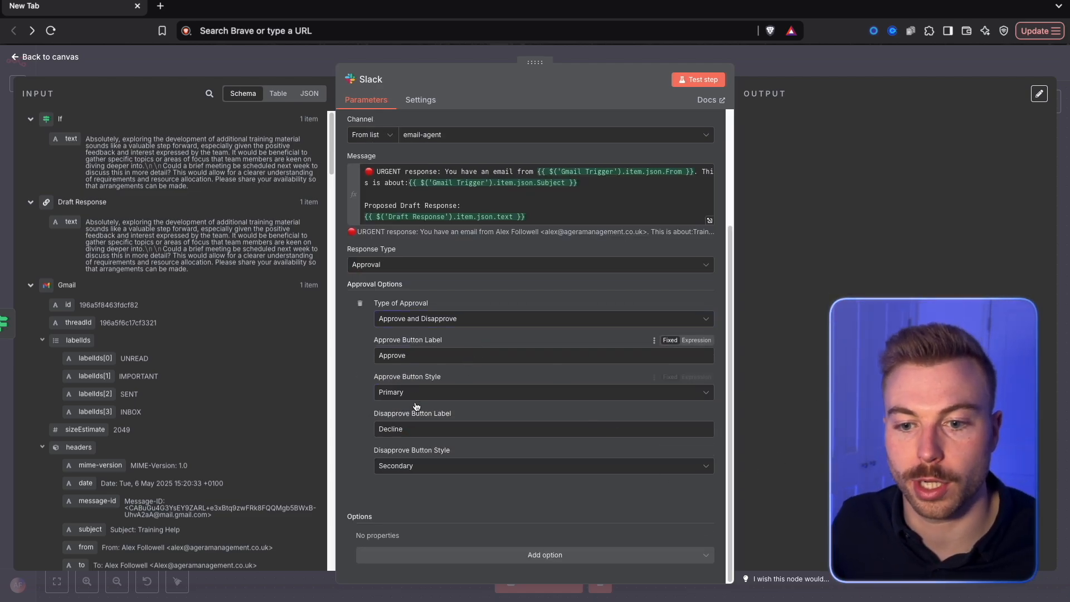
# Label the approve button SEND and the disapprove button DRAFT, and test the Slack node
pyautogui.doubleClick(438, 353)
pyautogui.write('SEND')
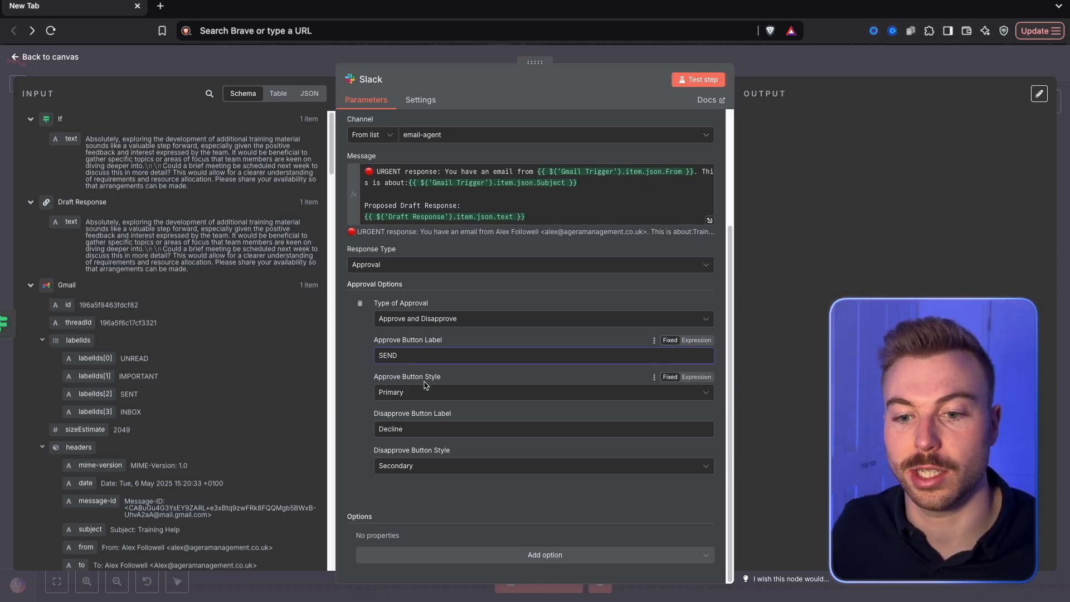
pyautogui.doubleClick(420, 427)
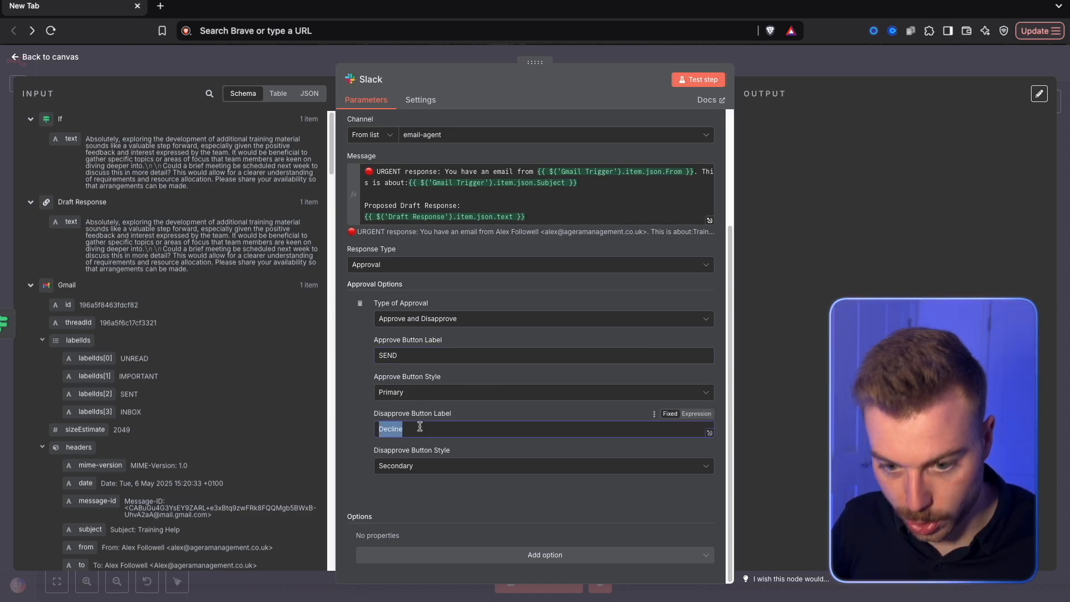
pyautogui.write('DRAFT')
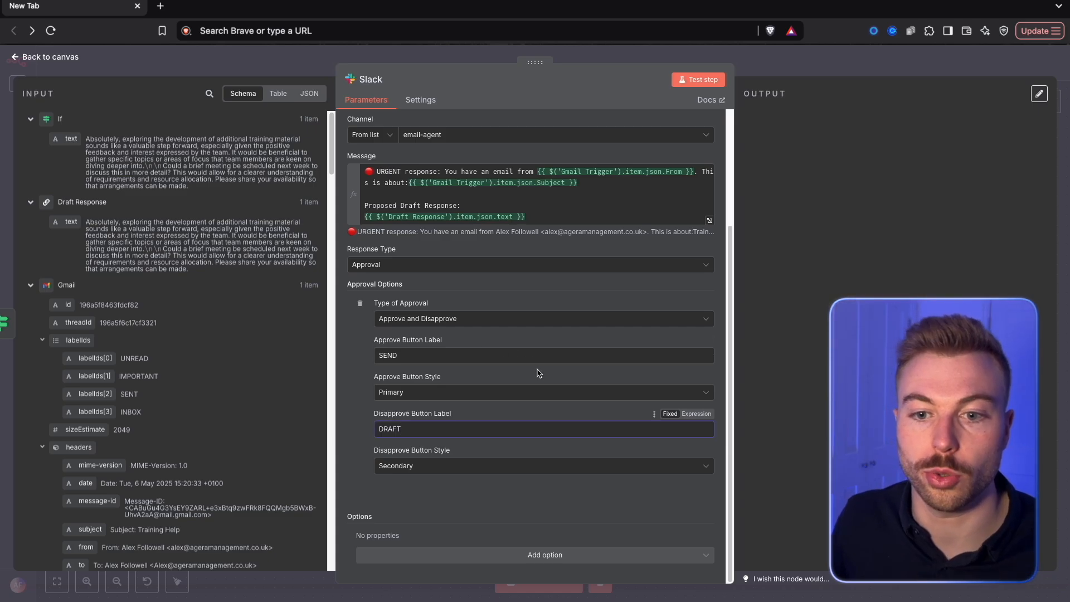
pyautogui.click(860, 228)
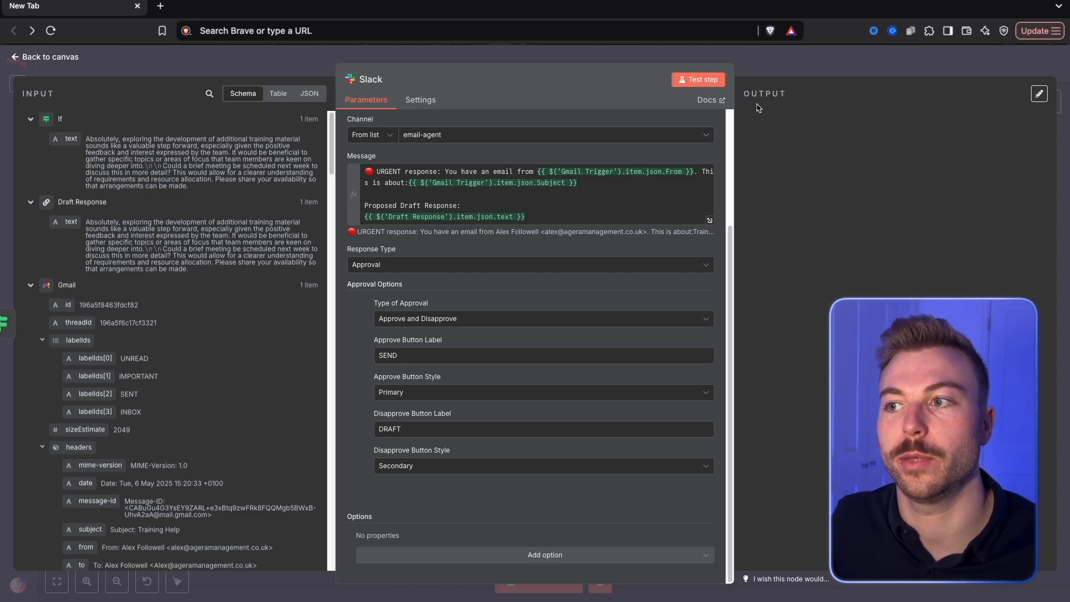
pyautogui.click(699, 79)
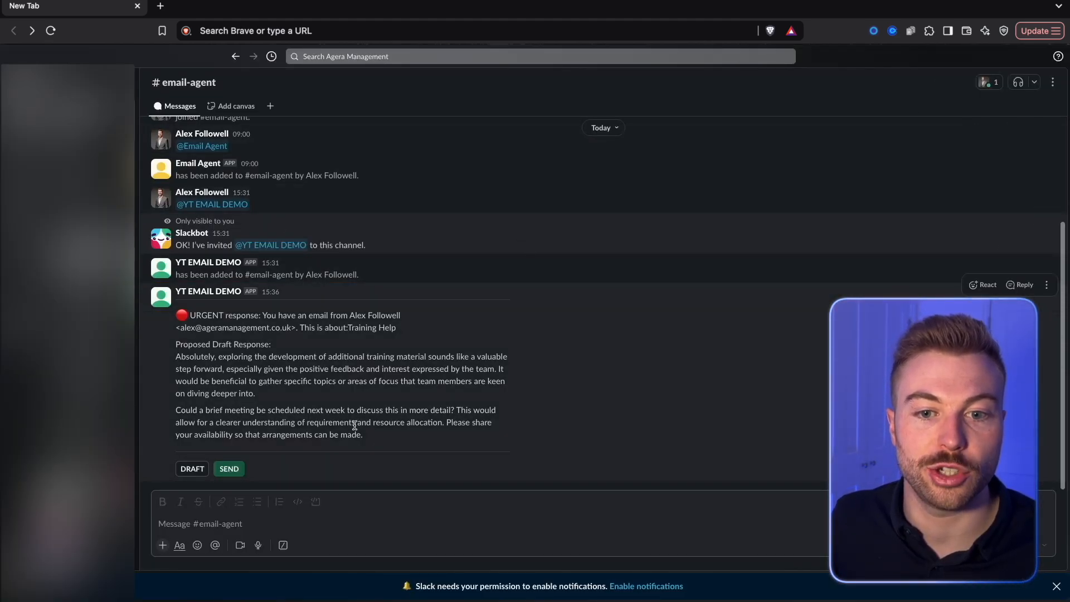
pyautogui.click(265, 525)
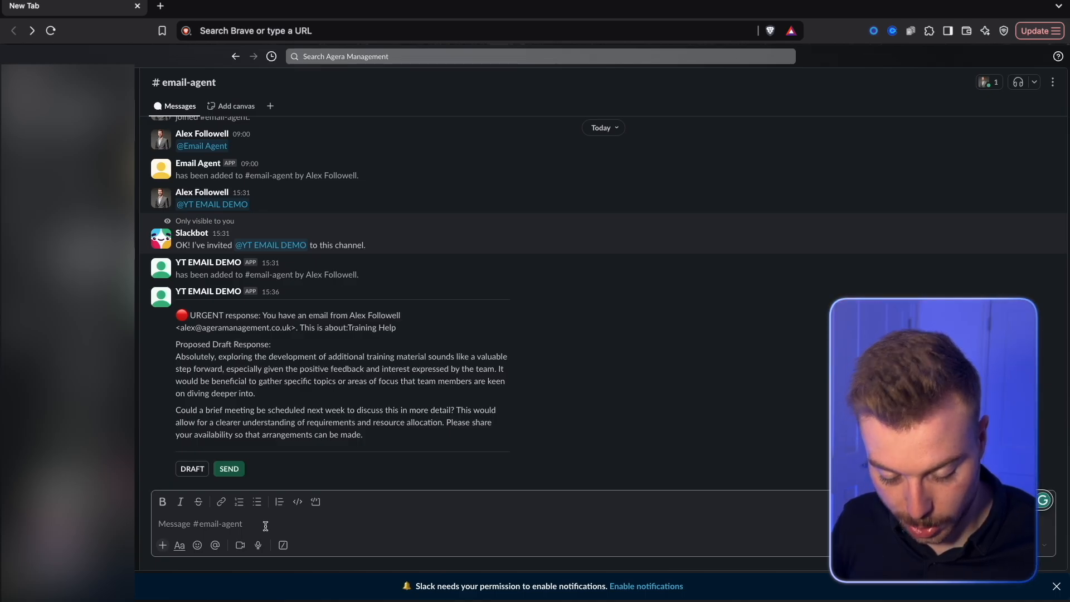
pyautogui.write('@yt')
pyautogui.click(285, 500)
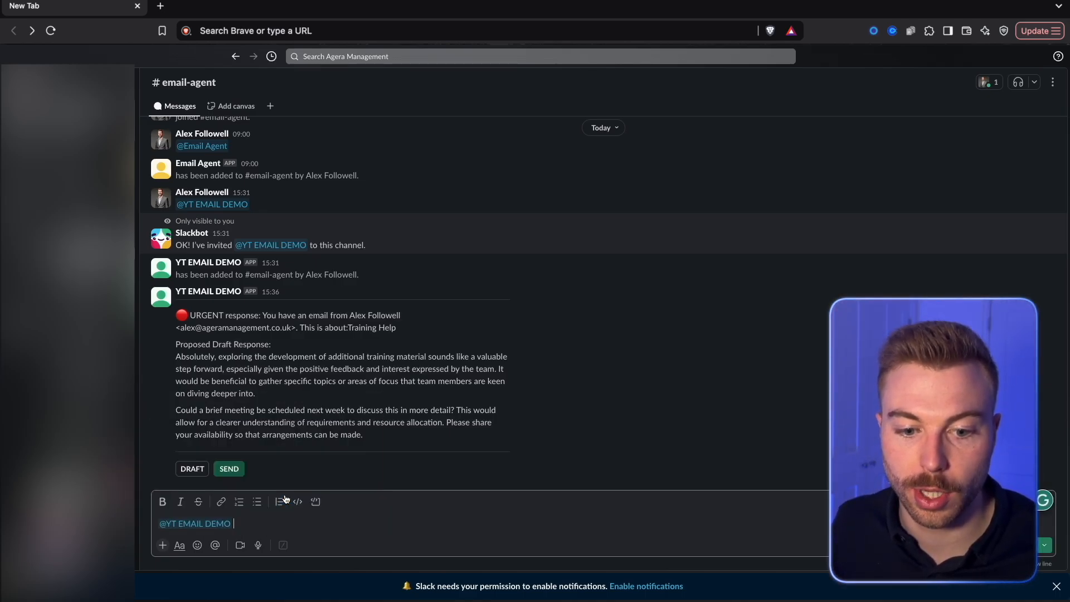
# In the email-agent channel, approve the proposed Training Help reply with SEND and check the approval value in the n8n Slack node's output
pyautogui.press('Return')
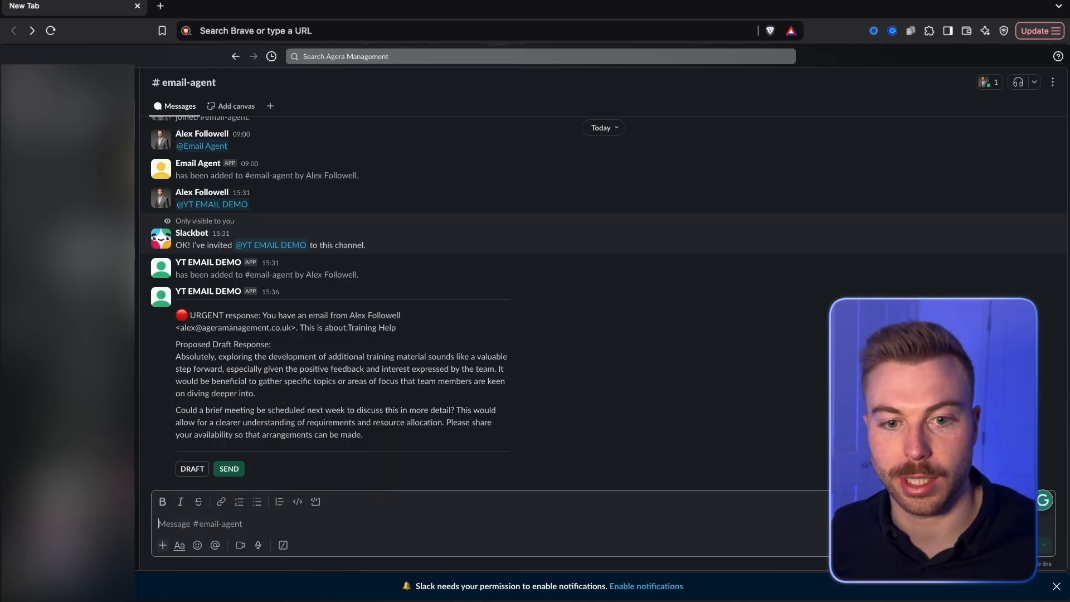
pyautogui.click(352, 364)
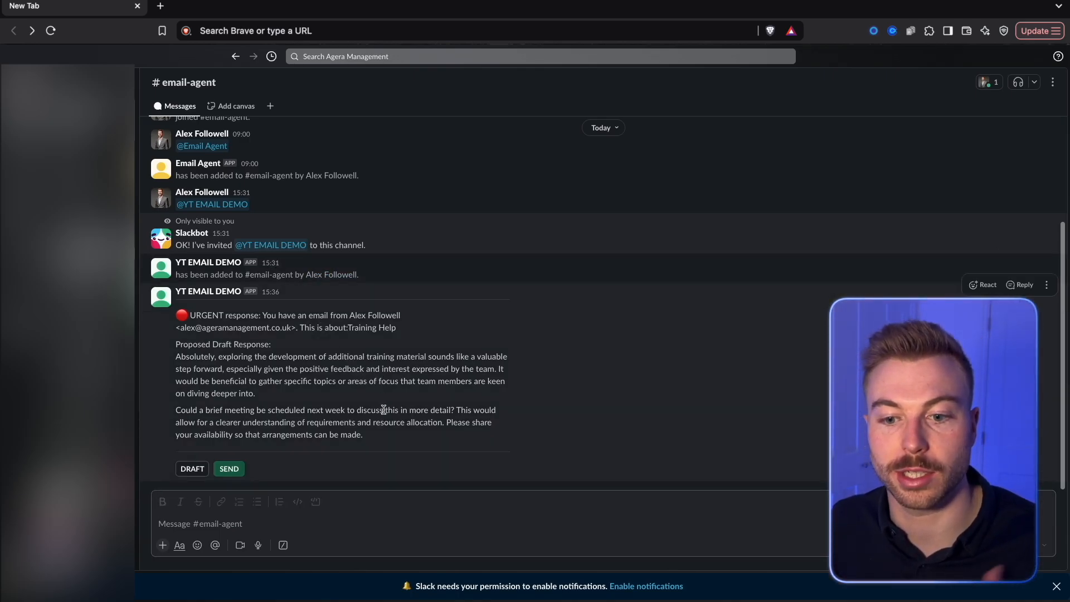
pyautogui.click(226, 471)
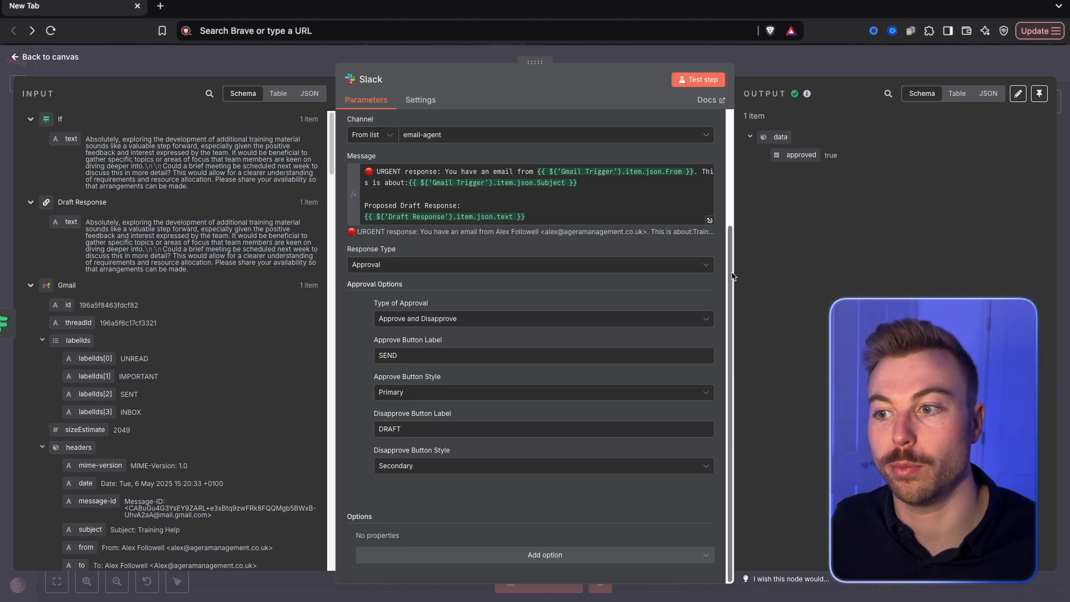
pyautogui.moveTo(847, 156); pyautogui.dragTo(822, 151)
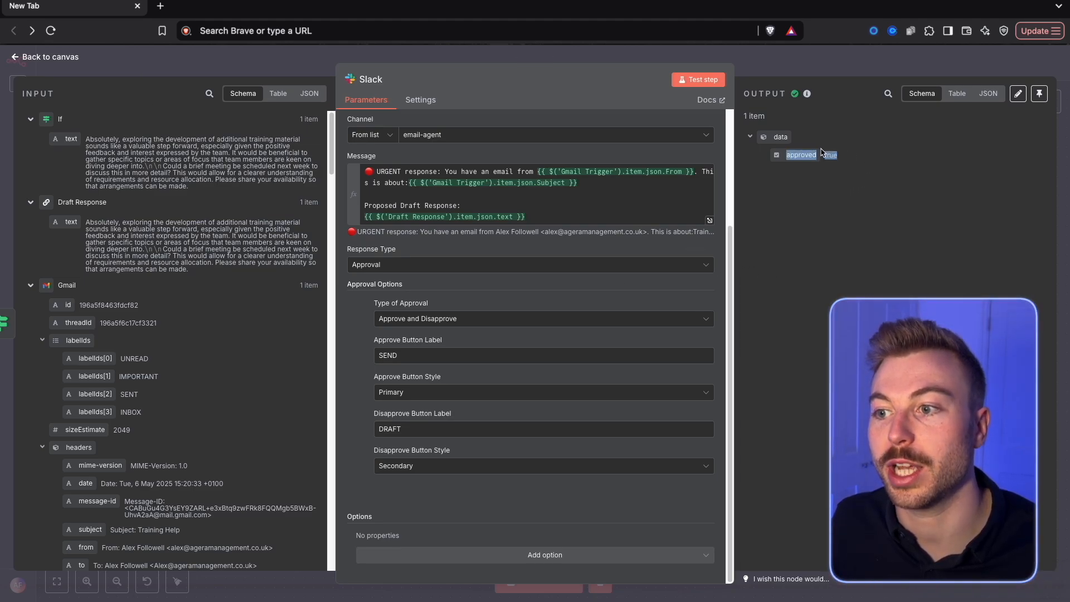
pyautogui.click(842, 68)
# Add an If node after the Slack approval node
pyautogui.click(602, 196)
pyautogui.write('if')
pyautogui.press('Return')
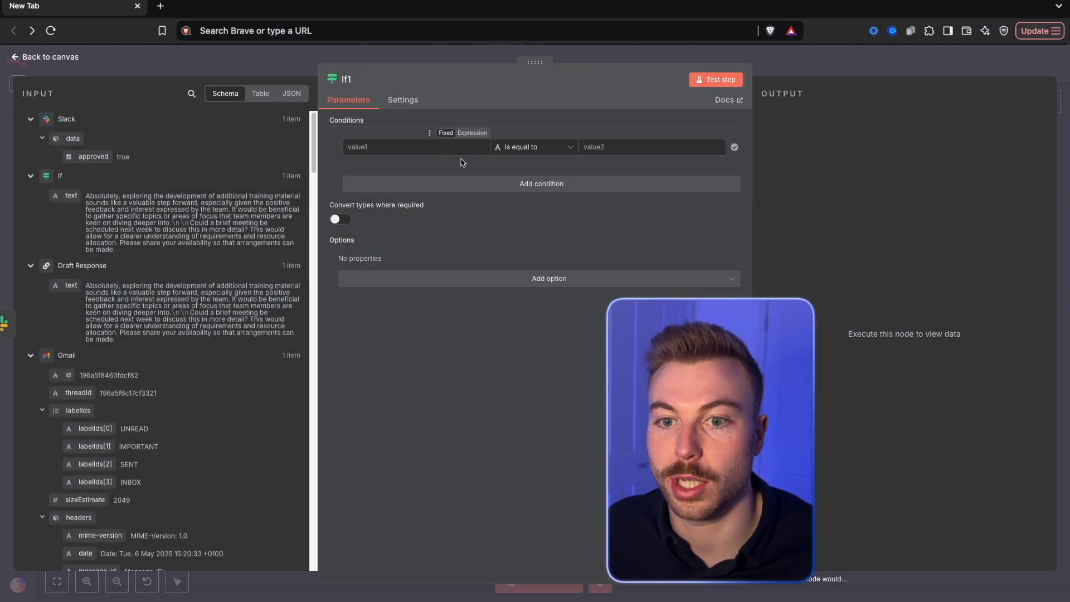
# Set the If condition to Slack's approved value with the Boolean check is true, and test the node
pyautogui.moveTo(93, 156); pyautogui.dragTo(457, 148)
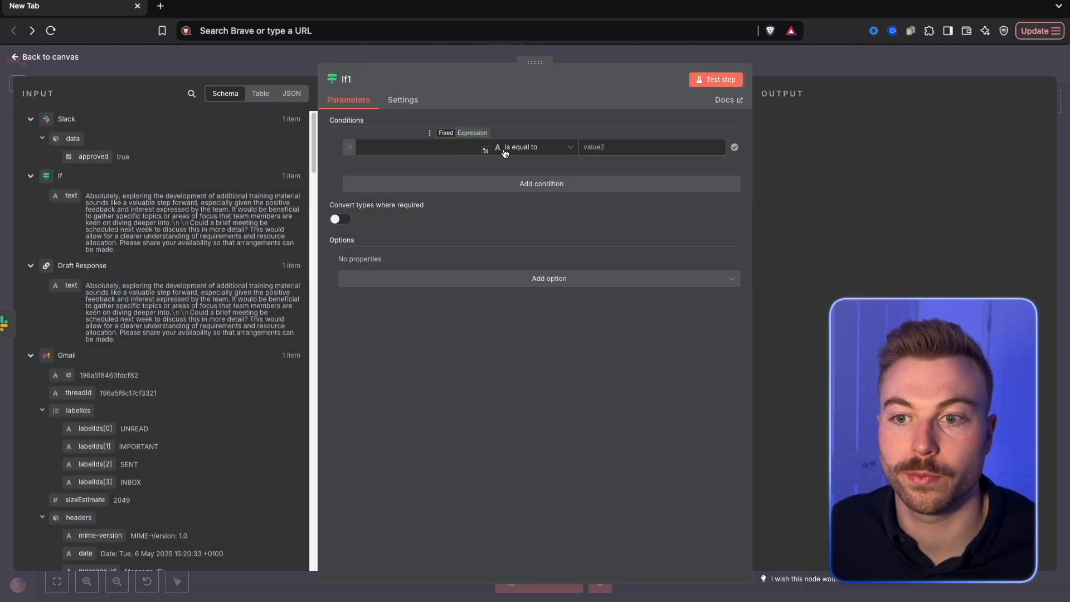
pyautogui.click(504, 148)
pyautogui.moveTo(544, 233)
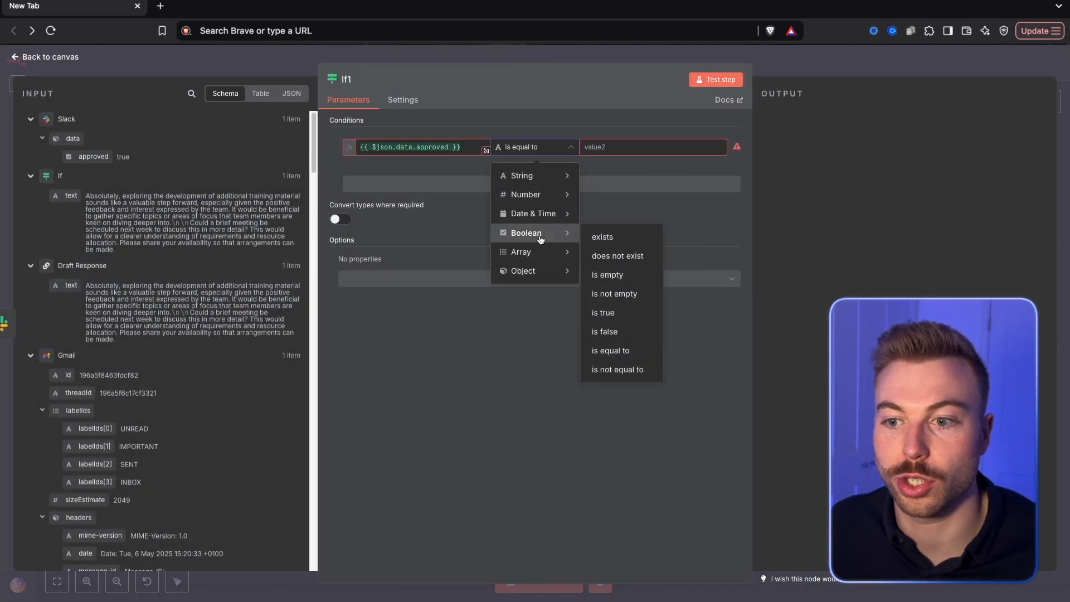
pyautogui.click(639, 313)
pyautogui.click(715, 79)
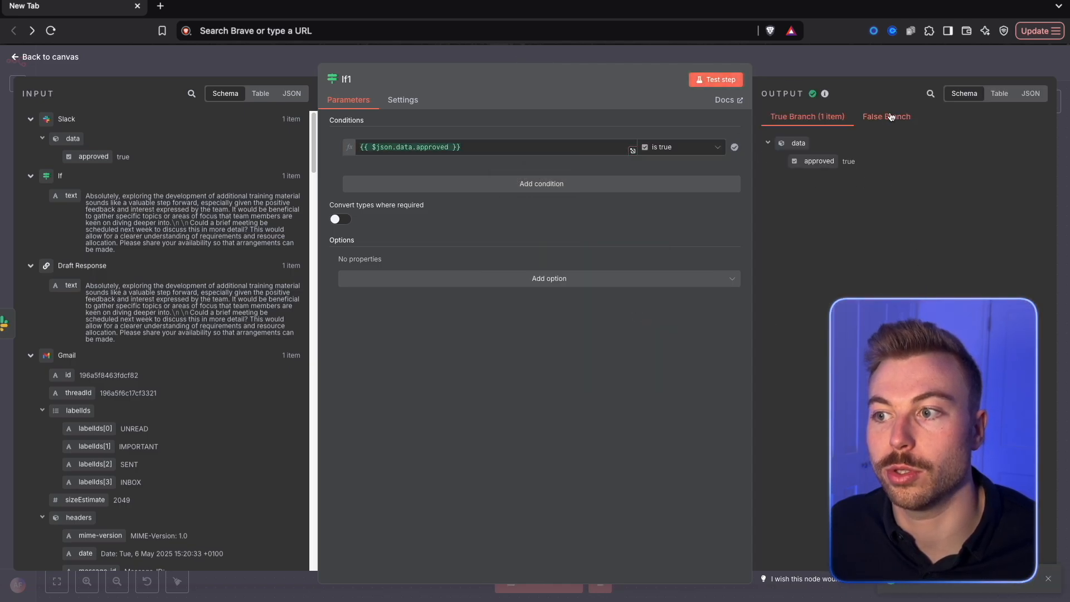
pyautogui.click(869, 62)
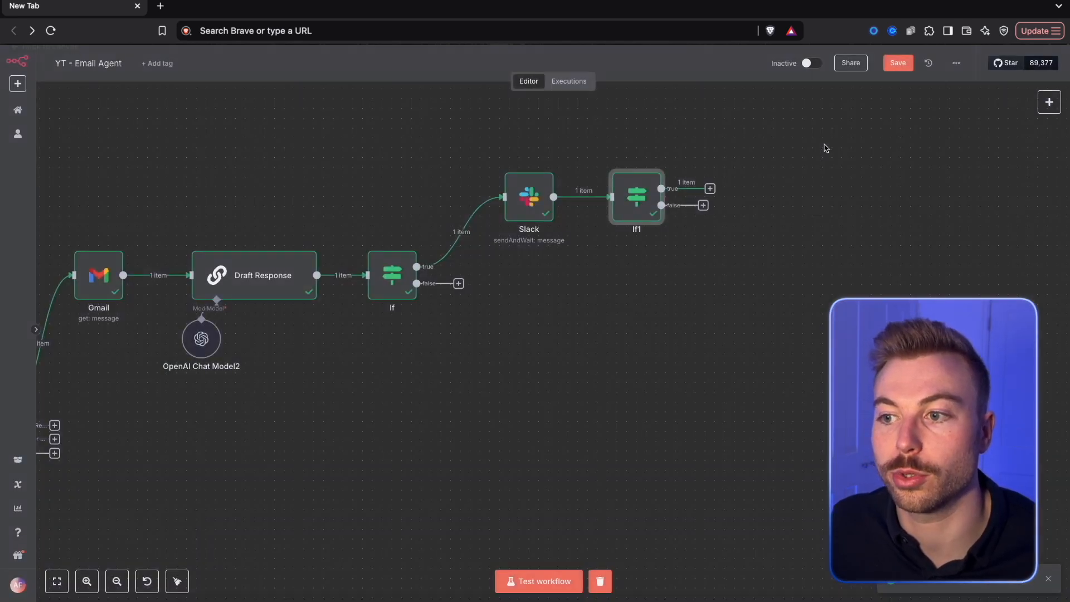
# Rename the If node that follows Slack as If Urgent?
pyautogui.rightClick(622, 190)
pyautogui.click(641, 235)
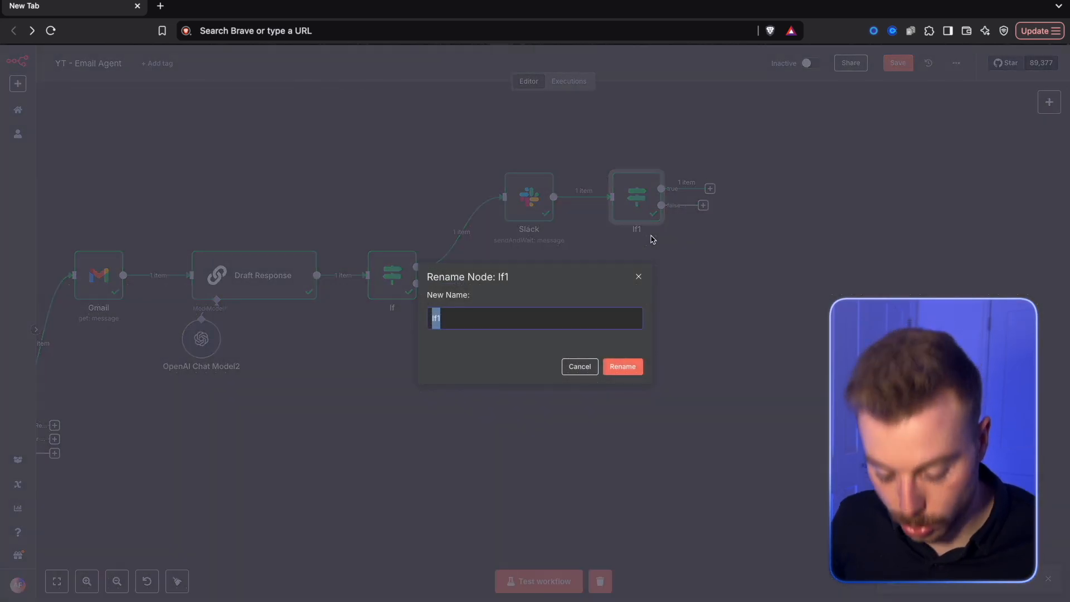
pyautogui.write('If Urgent?')
pyautogui.press('Return')
# Move the If node slightly closer to the Slack node and save the workflow
pyautogui.moveTo(641, 195); pyautogui.dragTo(622, 195)
pyautogui.hotkey('ctrl', 's')
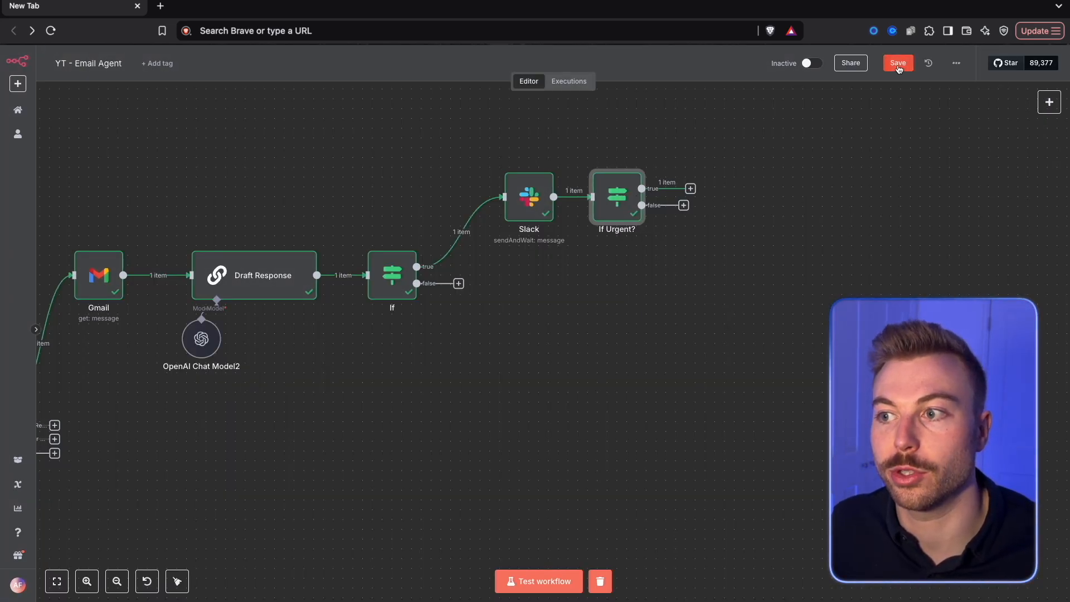
# Rename the If node after Slack as If Approved and save the workflow
pyautogui.scroll(1, 589, 210)
pyautogui.rightClick(589, 210)
pyautogui.click(619, 255)
pyautogui.write('IF app')
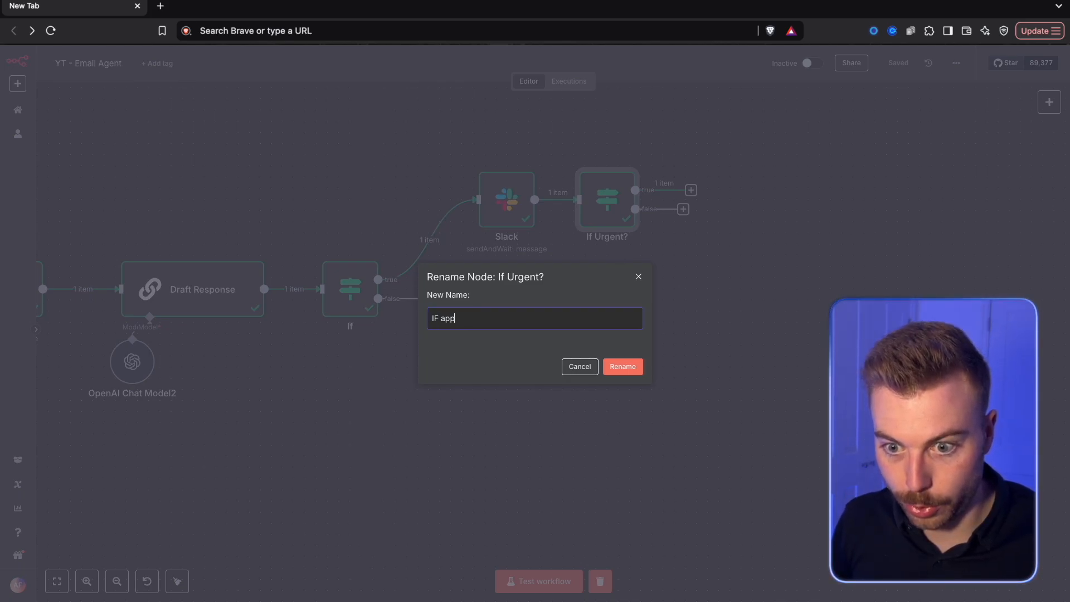
pyautogui.press('BackSpace')
pyautogui.press('BackSpace')
pyautogui.press('BackSpace')
pyautogui.press('BackSpace')
pyautogui.press('BackSpace')
pyautogui.write('f Approved')
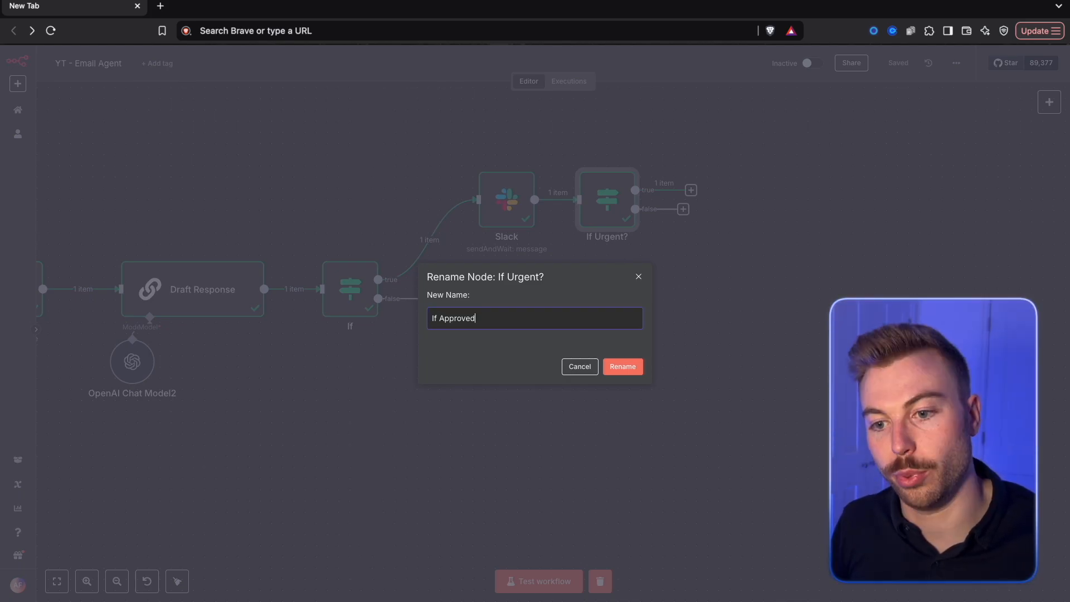
pyautogui.press('Return')
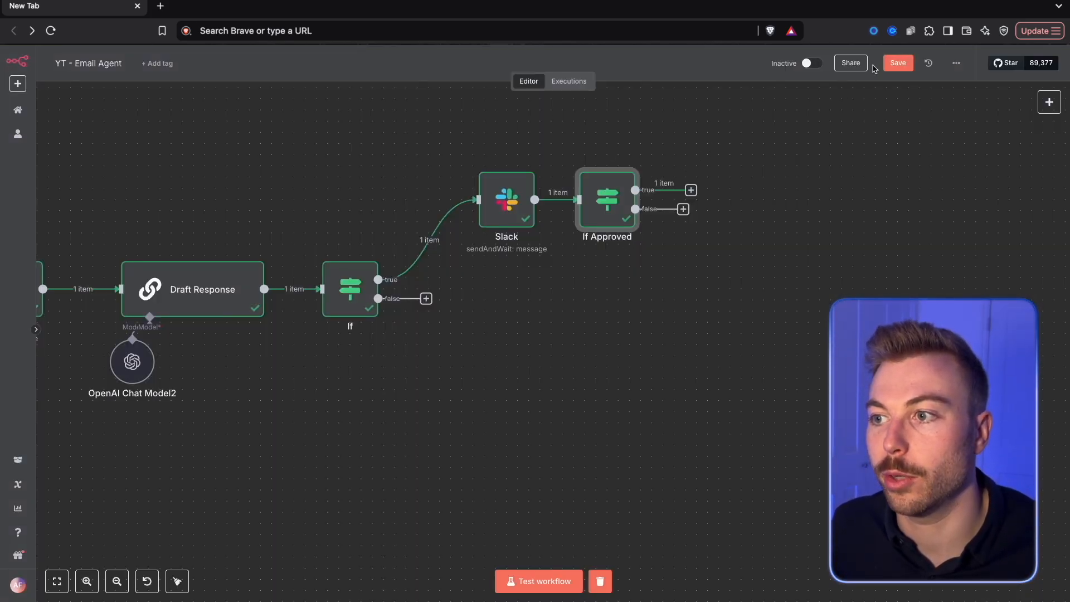
pyautogui.click(891, 64)
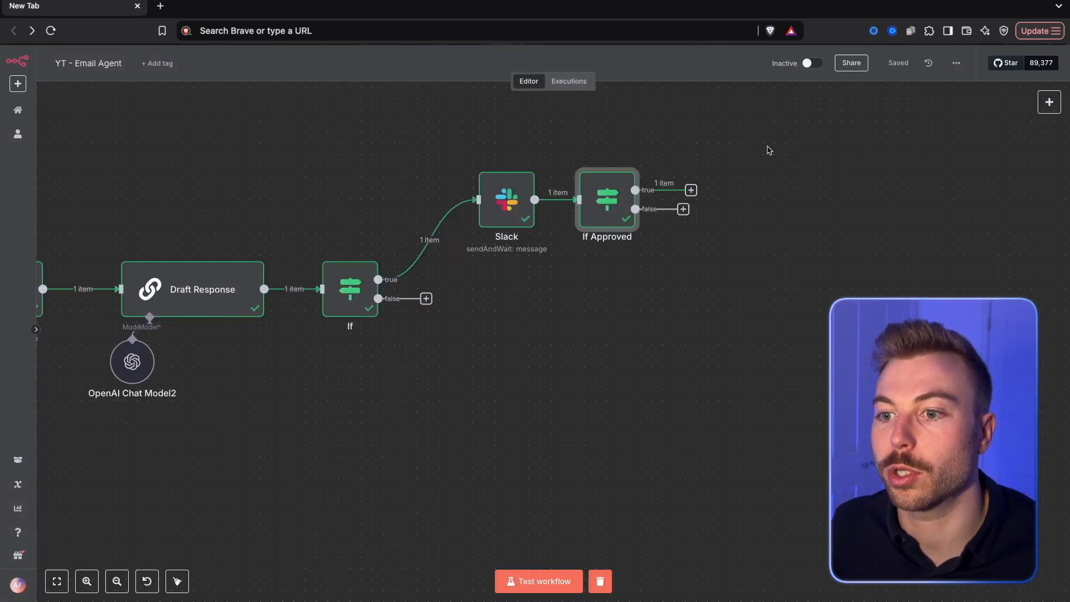
# Add a Gmail Send a message node on If Approved's true branch and change its operation to Reply
pyautogui.scroll(2, 692, 204)
pyautogui.click(706, 245)
pyautogui.click(749, 219)
pyautogui.moveTo(649, 245); pyautogui.dragTo(760, 217)
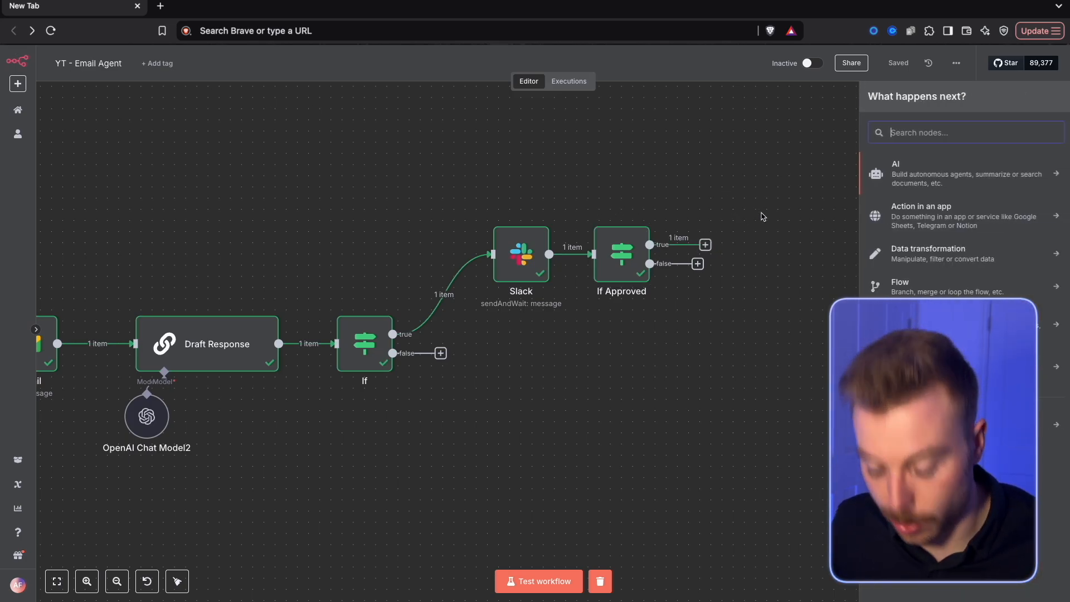
pyautogui.write('gmail')
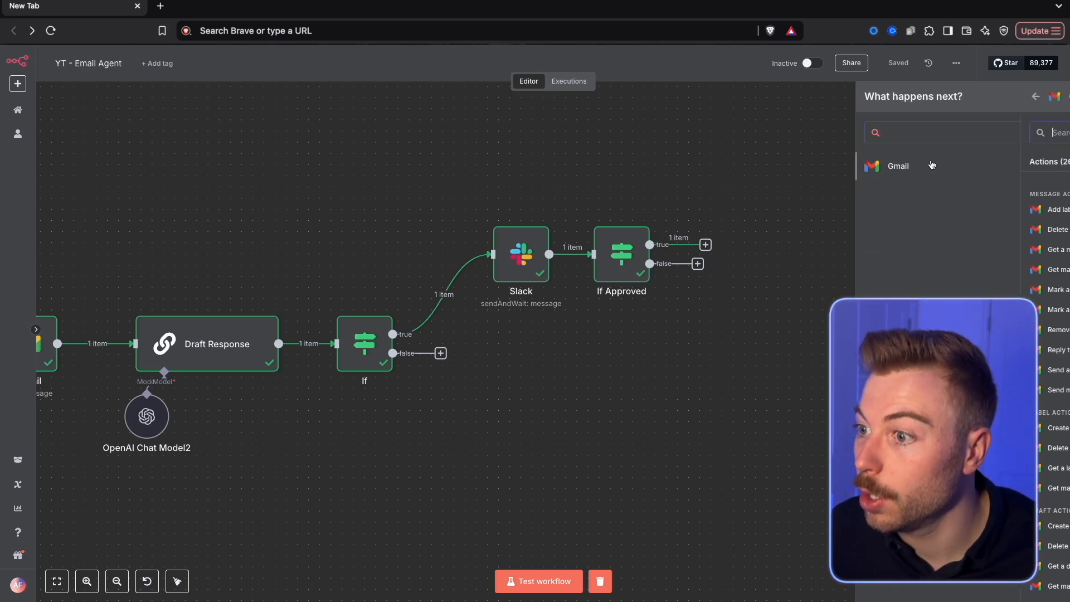
pyautogui.click(931, 164)
pyautogui.write('send')
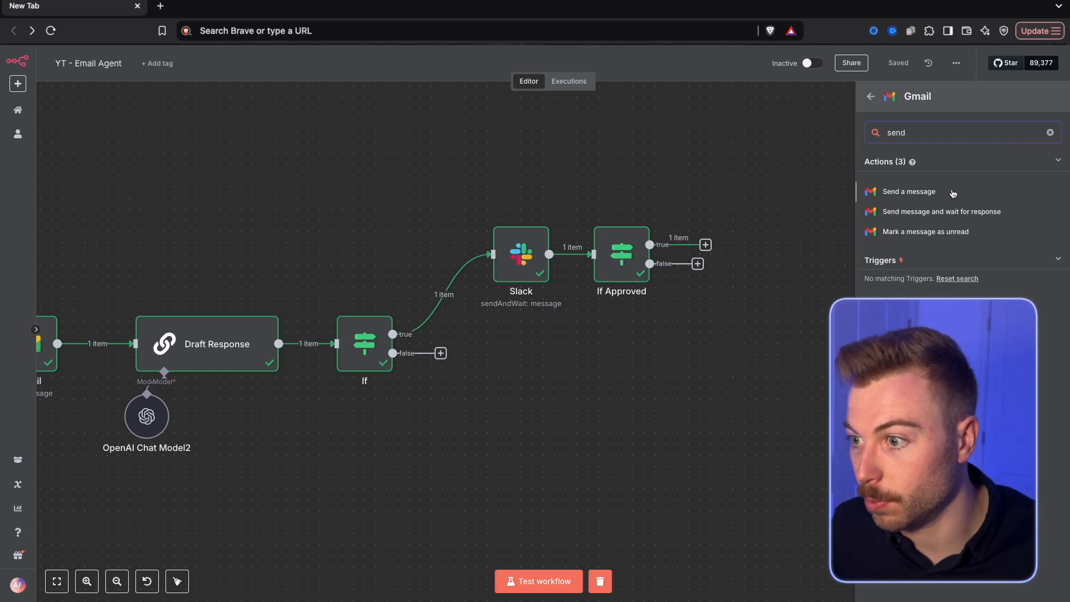
pyautogui.click(950, 193)
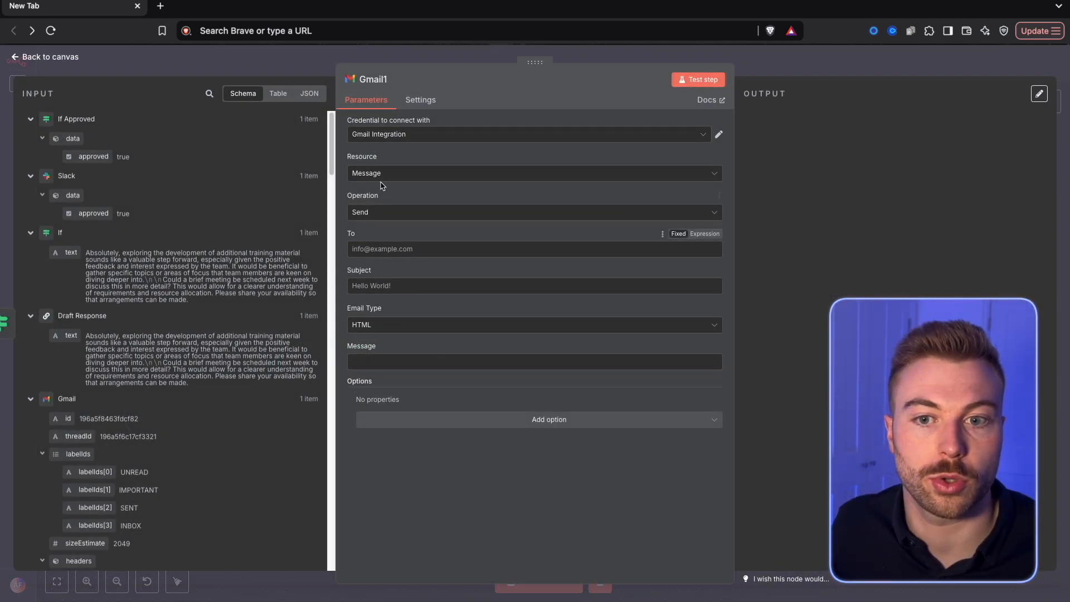
pyautogui.click(401, 208)
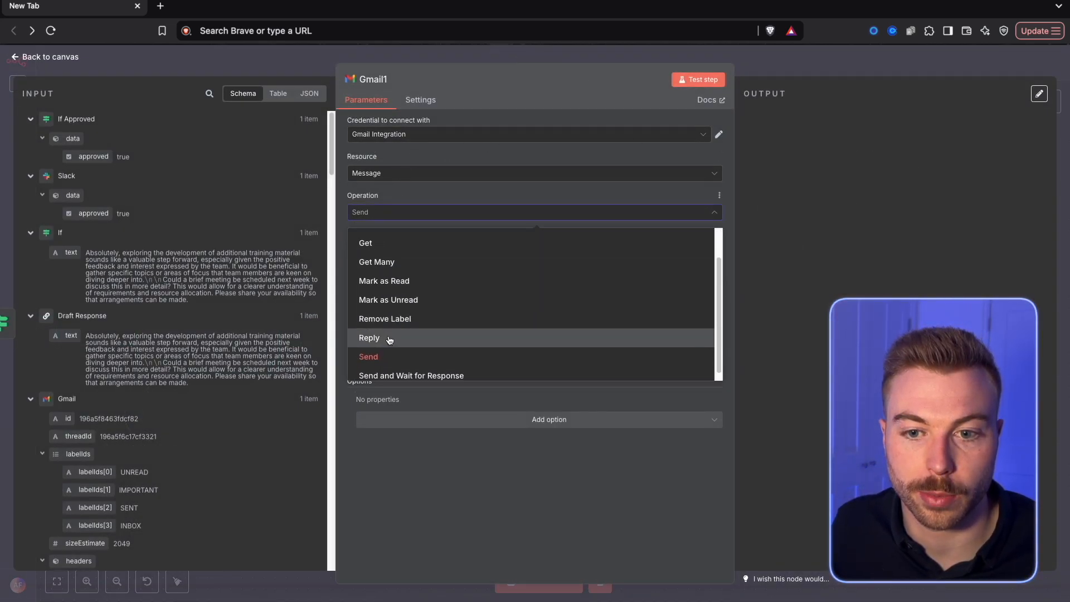
pyautogui.click(385, 341)
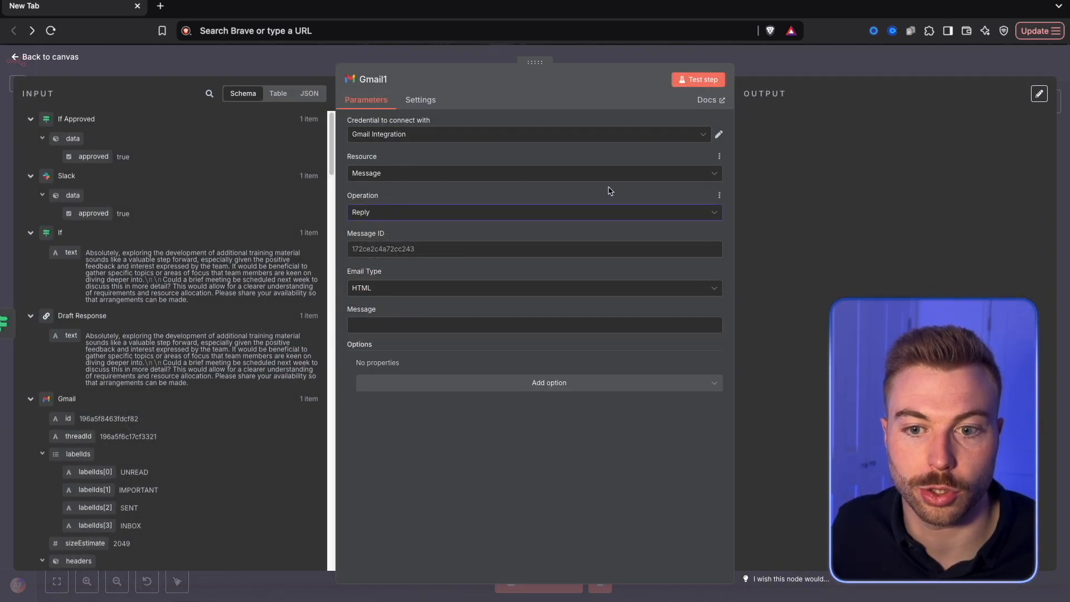
# Collapse the earlier nodes' input data and map the id from Get Message Details into the reply's Message ID
pyautogui.click(30, 118)
pyautogui.click(30, 140)
pyautogui.click(30, 161)
pyautogui.click(30, 183)
pyautogui.click(30, 183)
pyautogui.click(31, 183)
pyautogui.click(30, 204)
pyautogui.click(30, 224)
pyautogui.click(30, 246)
pyautogui.click(30, 267)
pyautogui.scroll(-8, 42, 321)
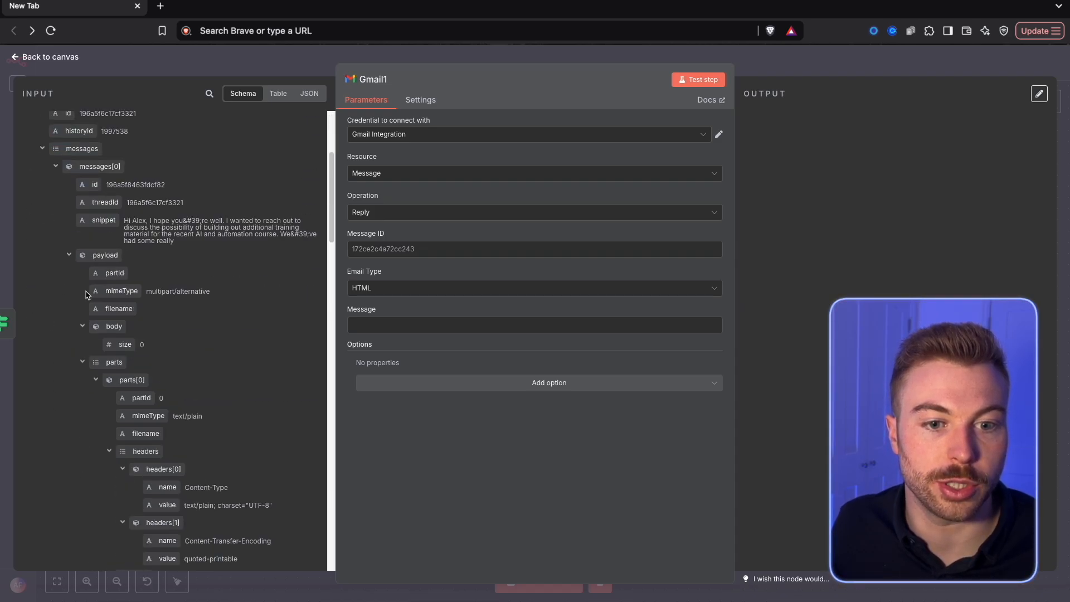
pyautogui.scroll(8, 152, 324)
pyautogui.moveTo(50, 307); pyautogui.dragTo(473, 250)
# Set the email type to Text and map the Draft Response text into the reply's message
pyautogui.click(404, 331)
pyautogui.click(399, 303)
pyautogui.click(386, 325)
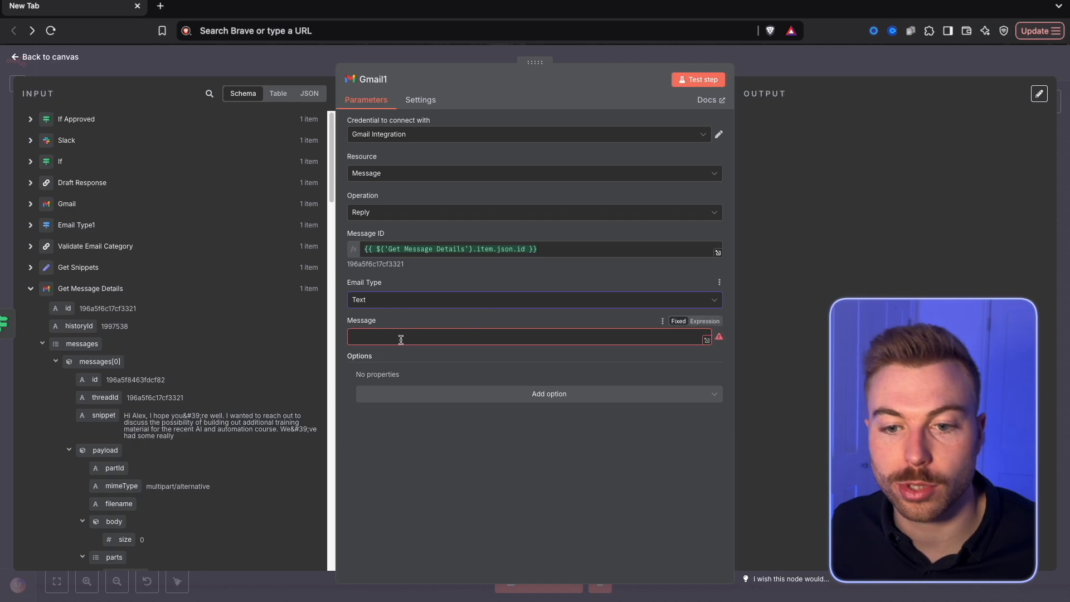
pyautogui.click(32, 182)
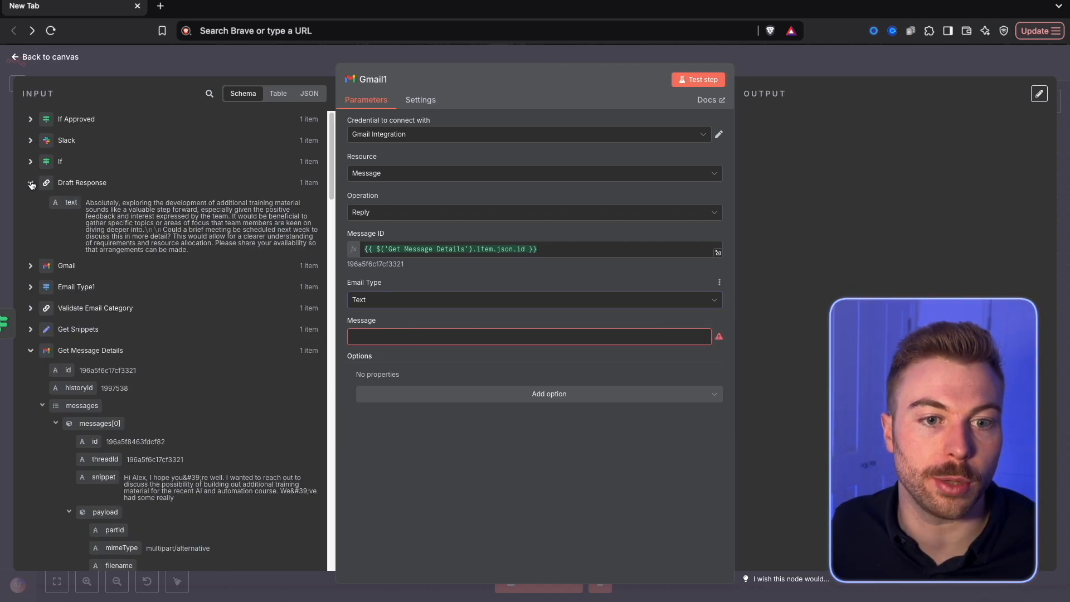
pyautogui.moveTo(71, 202); pyautogui.dragTo(440, 334)
pyautogui.click(576, 285)
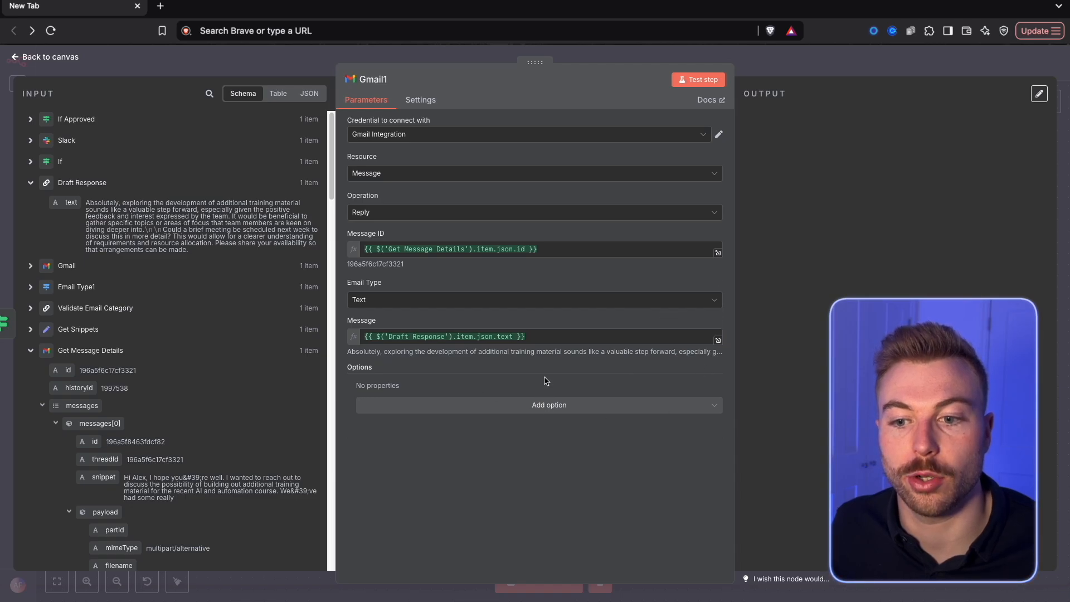
# Add the sign-off "Many Thanks," and the sender's full name below the Draft Response text, and test the Gmail reply node
pyautogui.click(546, 337)
pyautogui.press('Return')
pyautogui.write('Many Thanks,')
pyautogui.press('Return')
pyautogui.write('Alex Followell')
pyautogui.click(858, 265)
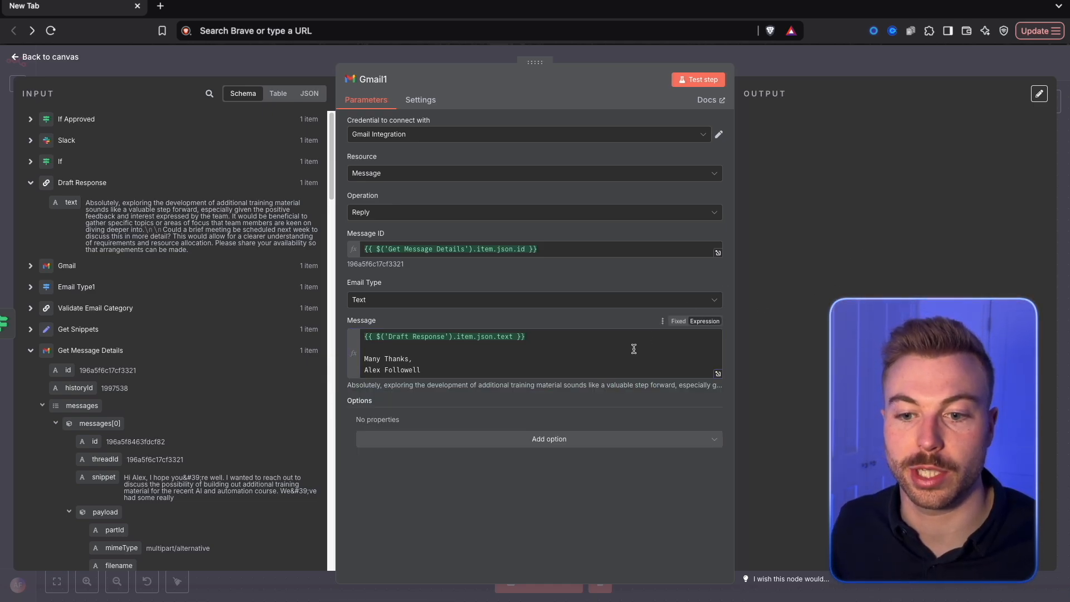
pyautogui.click(699, 79)
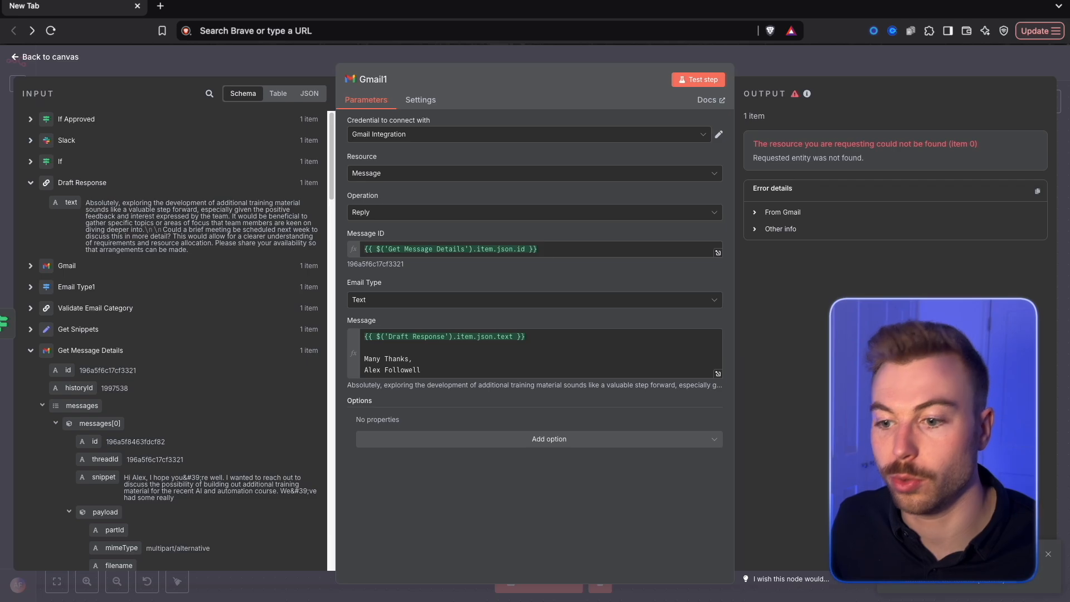
pyautogui.press('Escape')
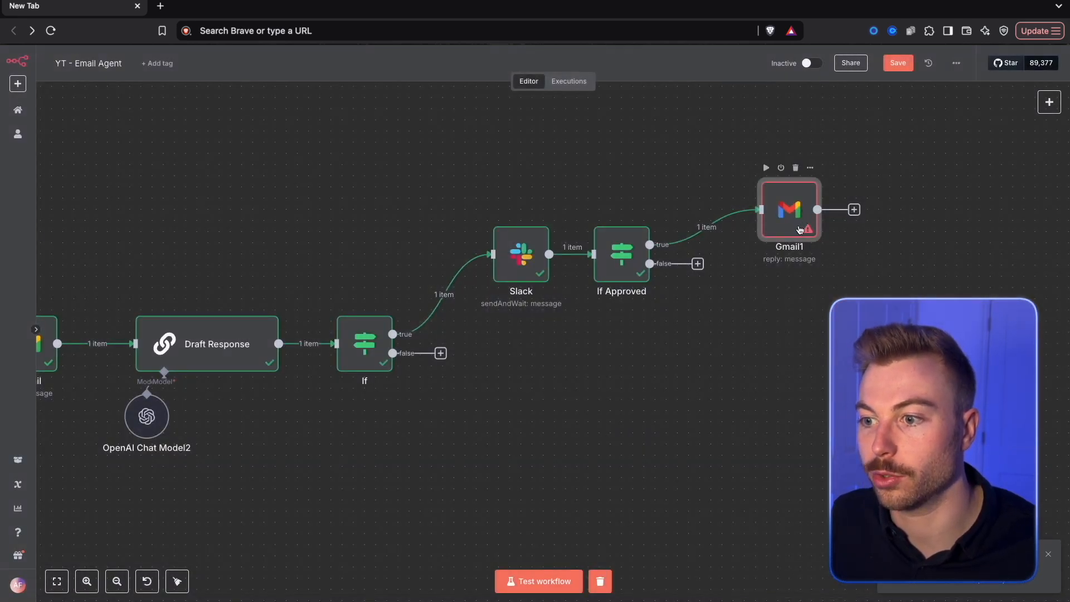
# Replace the reply node's Message ID with the Gmail Trigger's id and test the node
pyautogui.doubleClick(733, 199)
pyautogui.click(558, 248)
pyautogui.hotkey('ctrl', 'a')
pyautogui.press('BackSpace')
pyautogui.moveTo(105, 271); pyautogui.dragTo(417, 249)
pyautogui.click(700, 79)
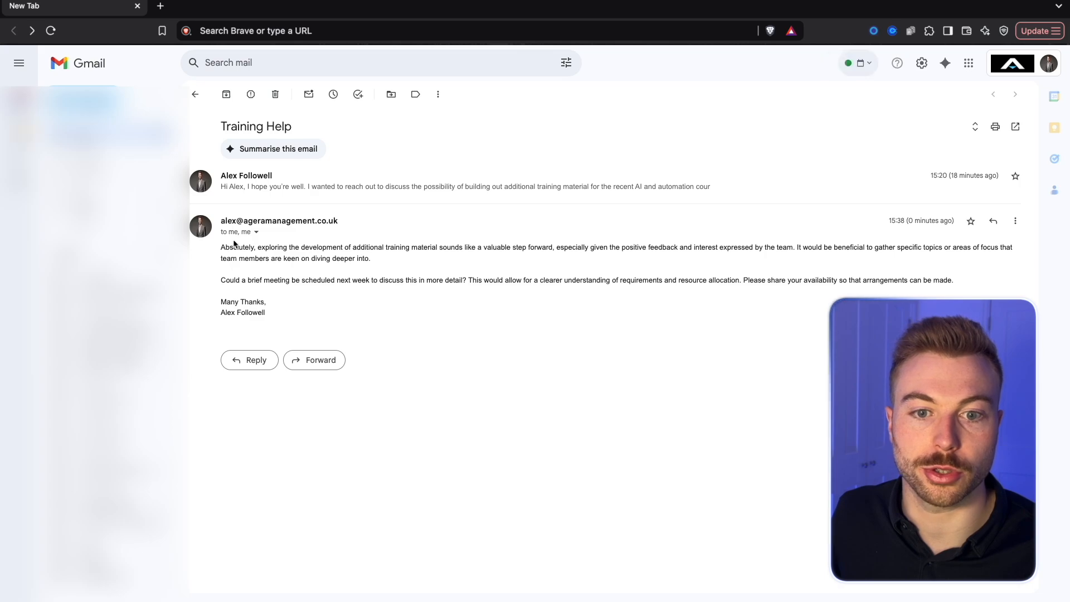
# Review the sent Training Help reply in Gmail and return to the n8n workflow canvas
pyautogui.moveTo(349, 310); pyautogui.dragTo(222, 233)
pyautogui.click(303, 311)
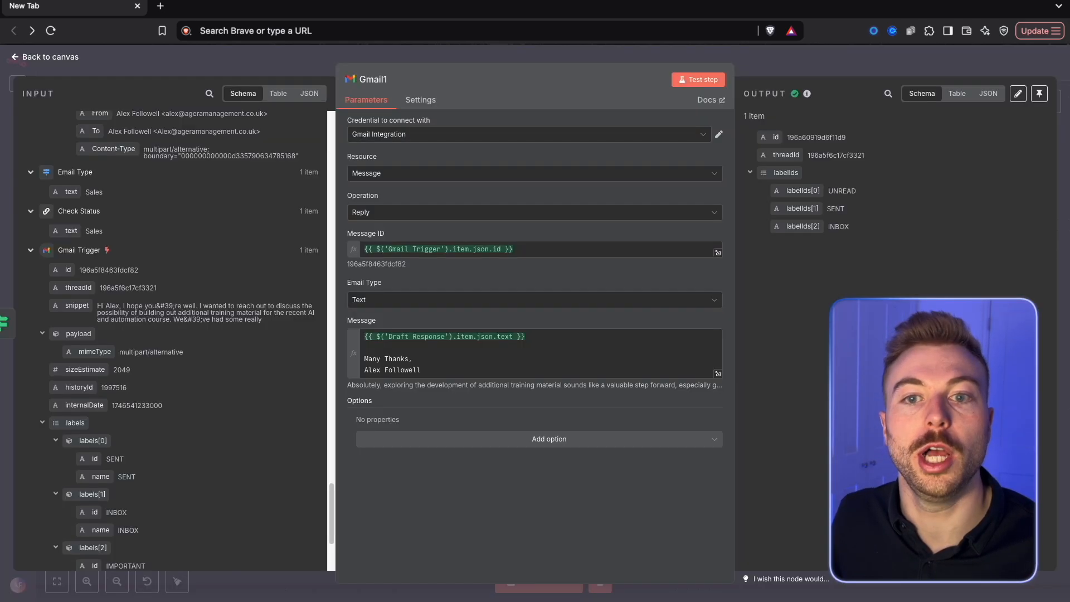
pyautogui.click(769, 61)
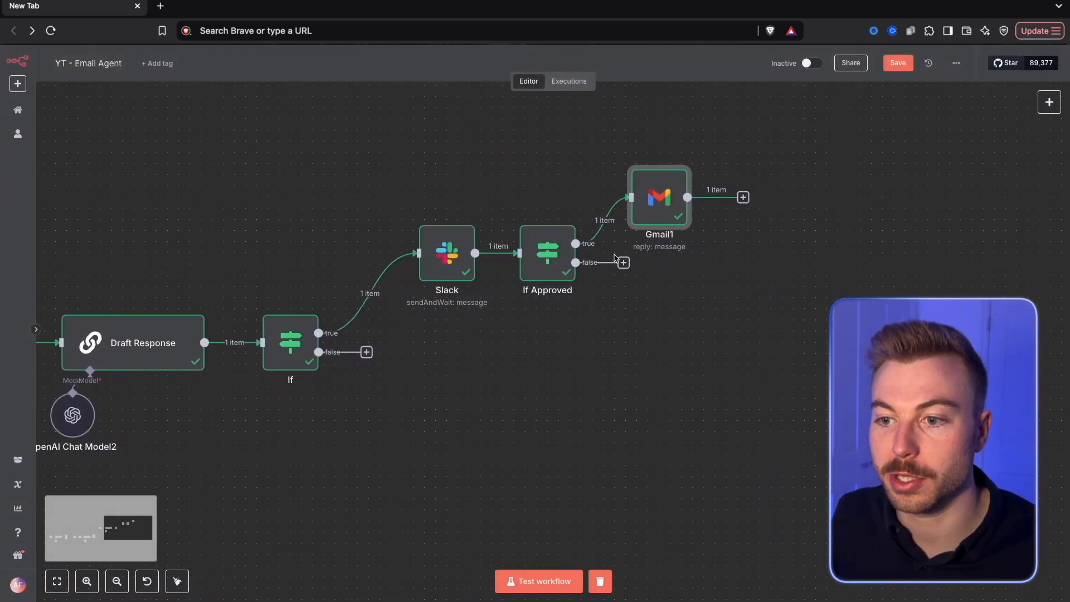
# Add a Slack Send a message node after the Gmail reply node
pyautogui.click(743, 198)
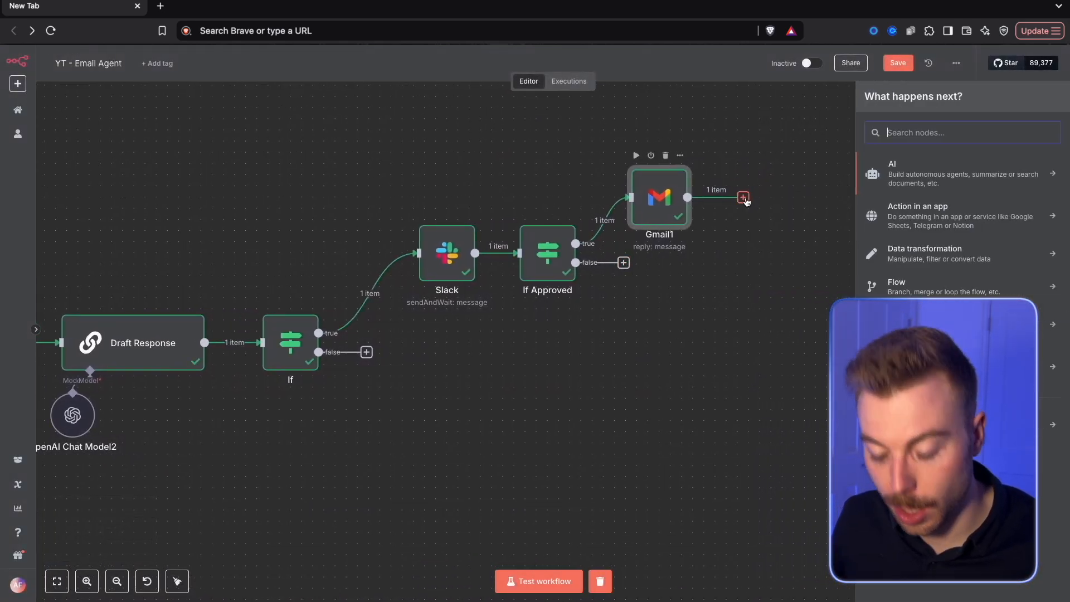
pyautogui.write('slack')
pyautogui.press('Return')
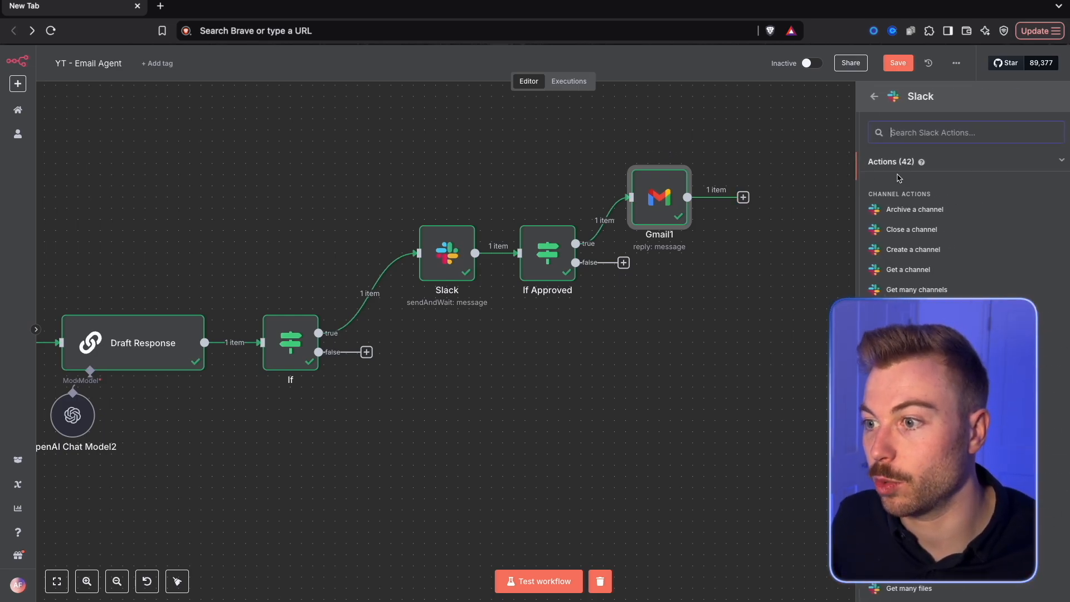
pyautogui.write('se')
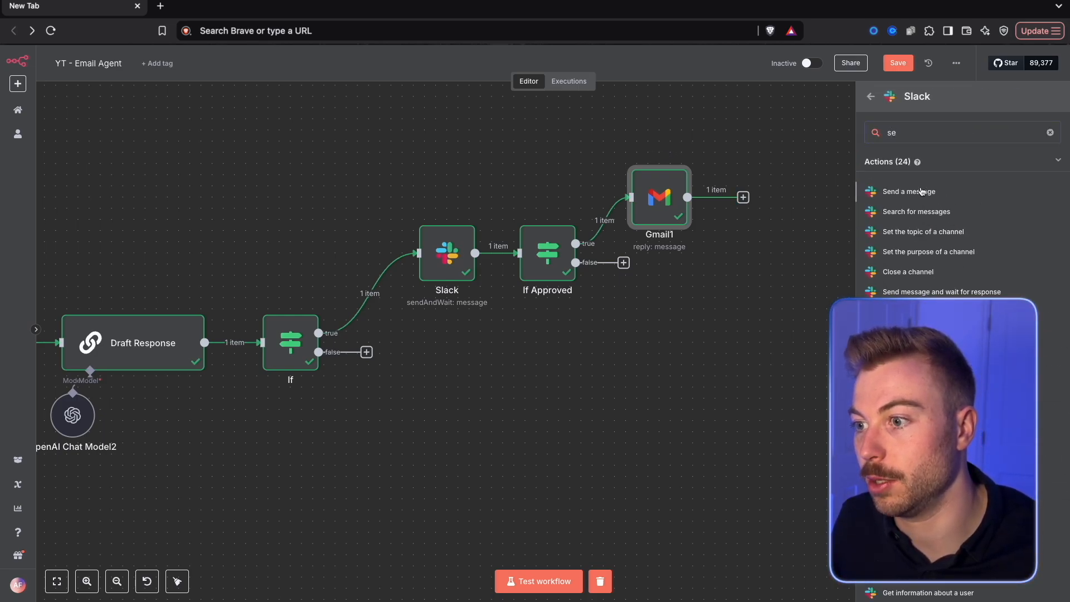
pyautogui.click(909, 191)
# Configure the Slack node to post the simple text message "Email has been sent" to the email-agent channel, and test it
pyautogui.click(401, 248)
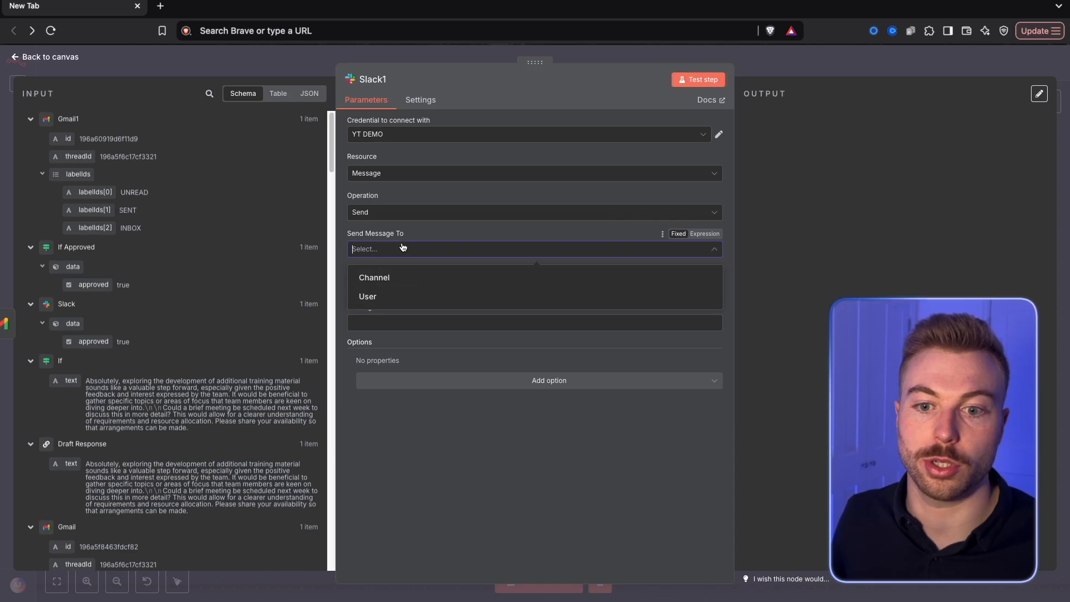
pyautogui.click(396, 271)
pyautogui.click(478, 284)
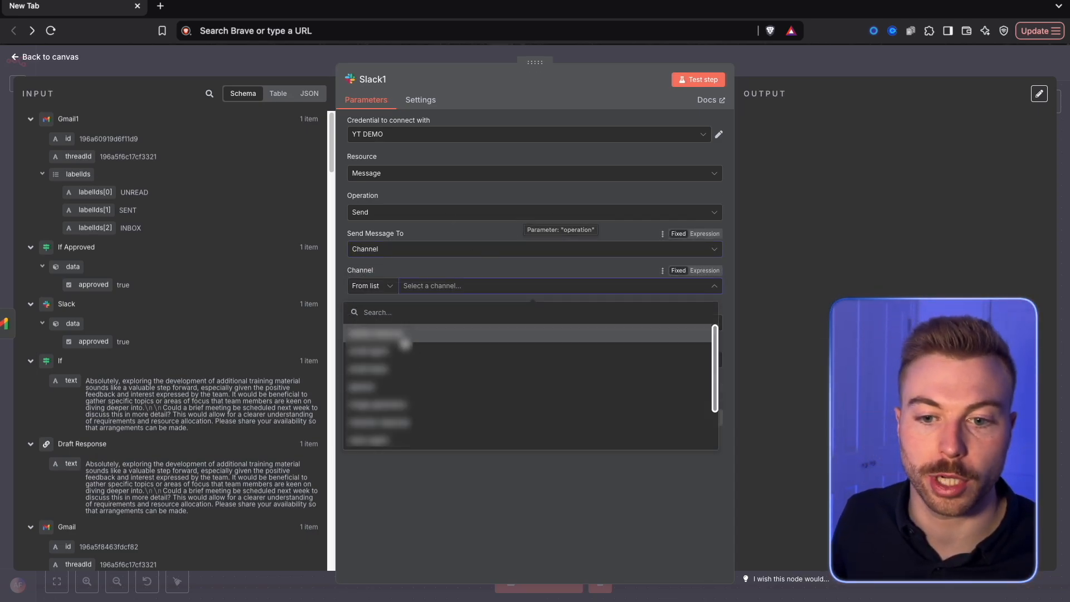
pyautogui.click(402, 351)
pyautogui.click(408, 359)
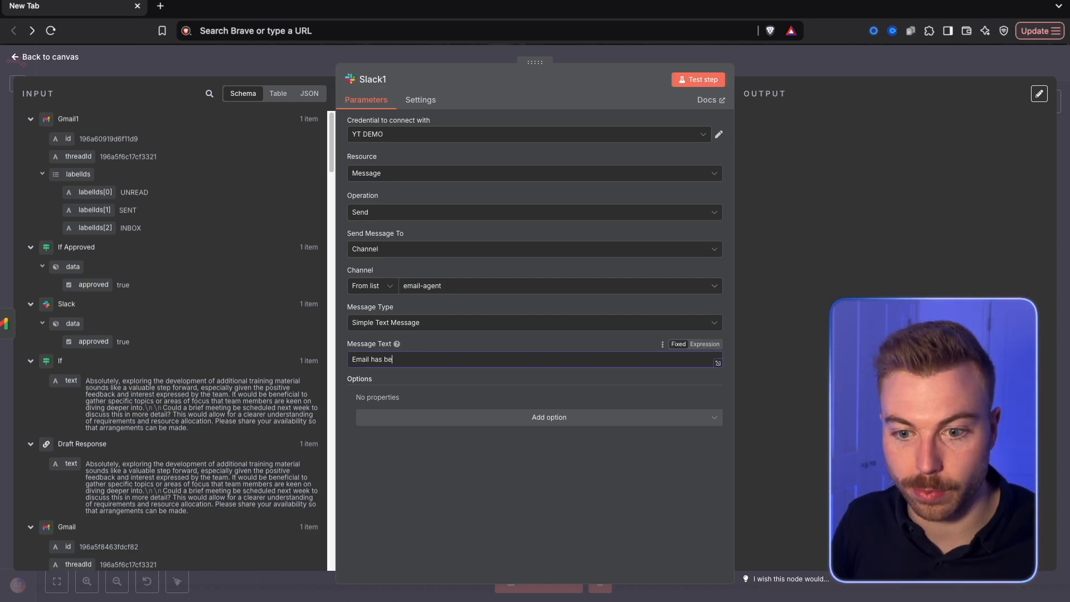
pyautogui.click(705, 81)
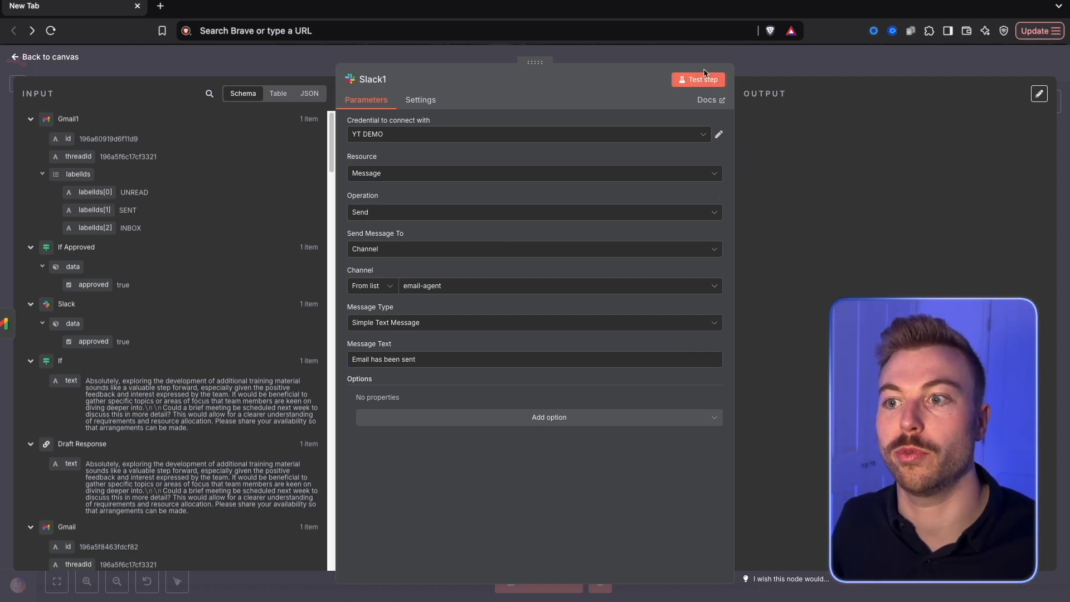
pyautogui.click(823, 55)
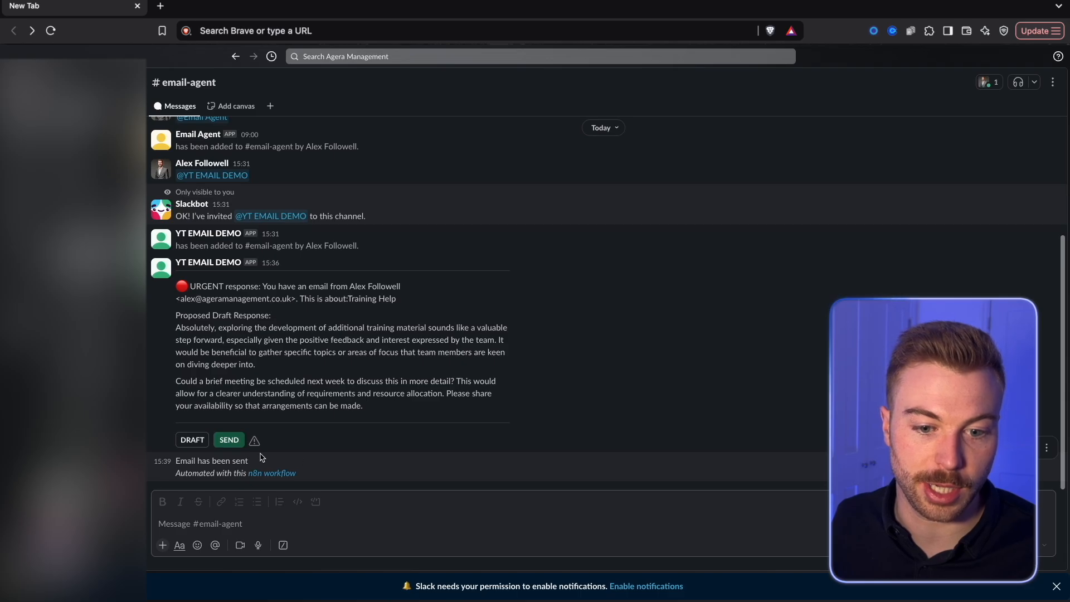
pyautogui.moveTo(261, 457); pyautogui.dragTo(172, 462)
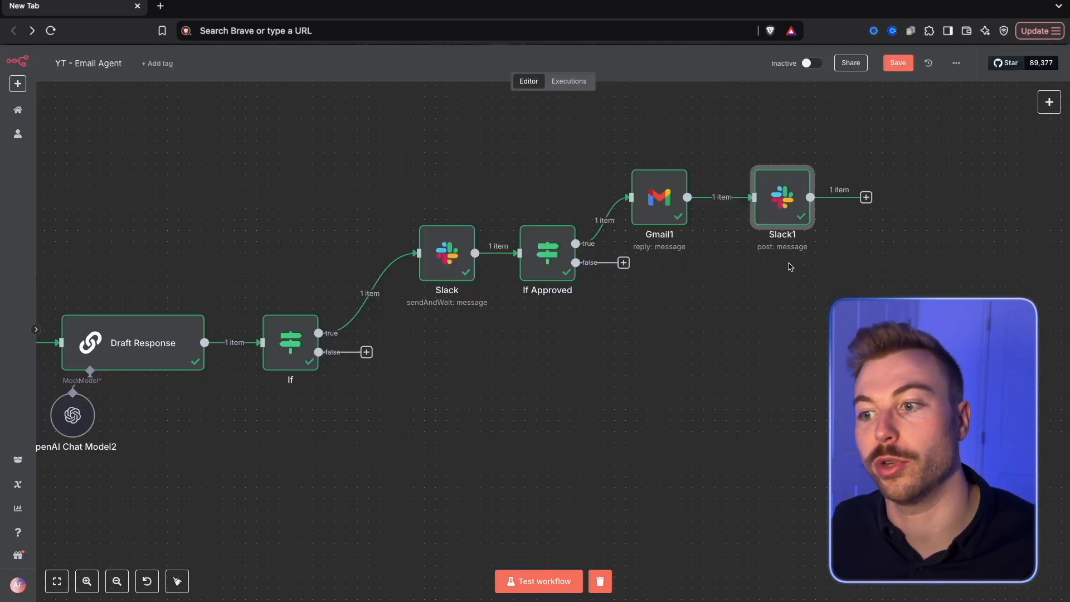
# Rename the Gmail reply node "send urgent email" and the Slack node after it "Notify user of email sent", then save the workflow
pyautogui.rightClick(783, 194)
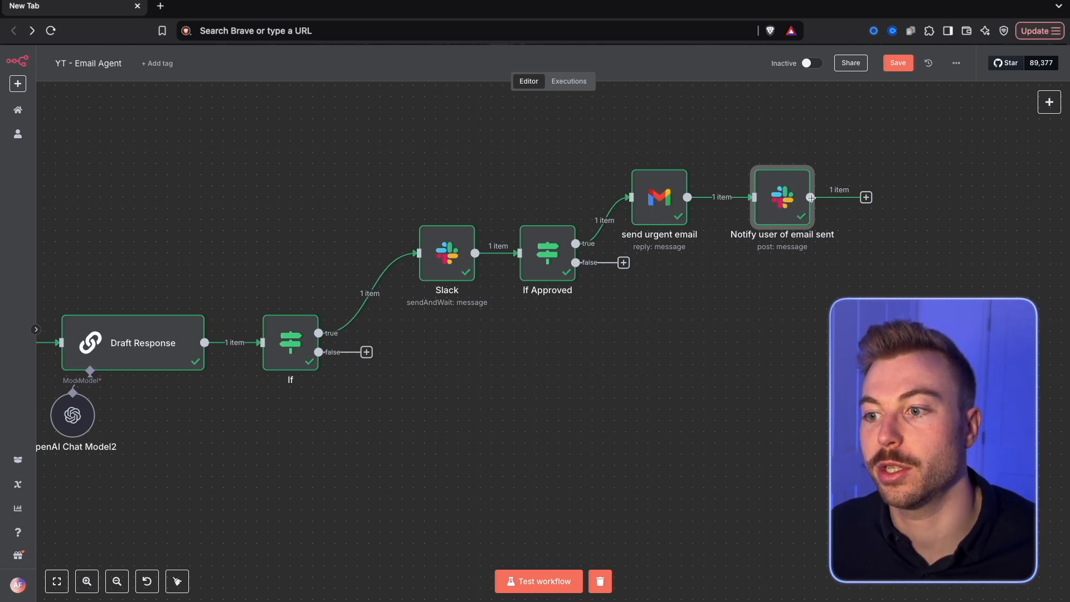
pyautogui.click(897, 69)
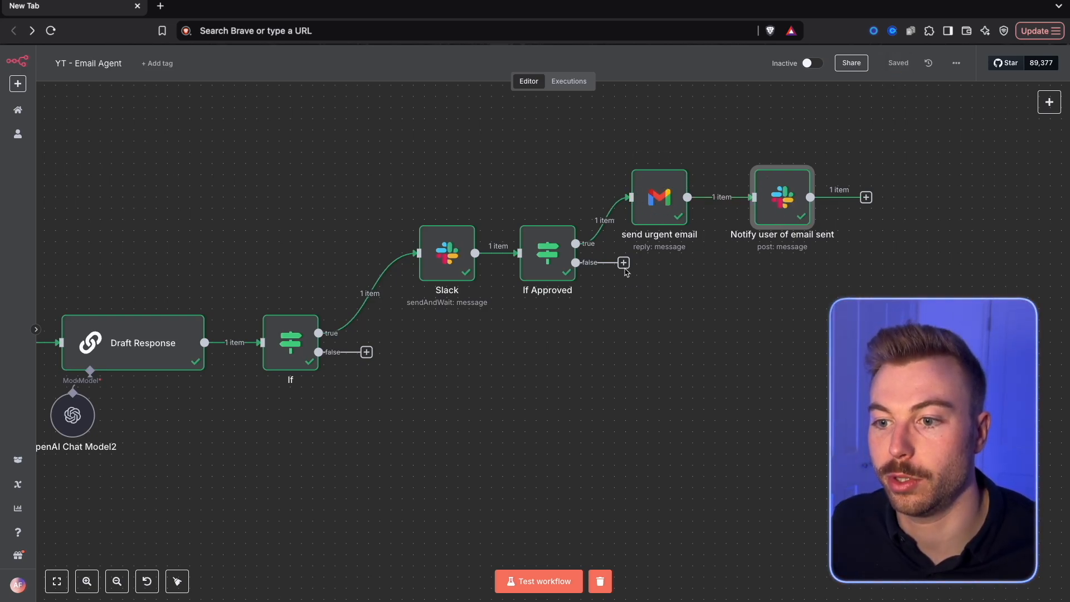
# Add a Gmail Create a draft node to the false branch of If Approved and return to the canvas
pyautogui.press('Tab')
pyautogui.write('dar')
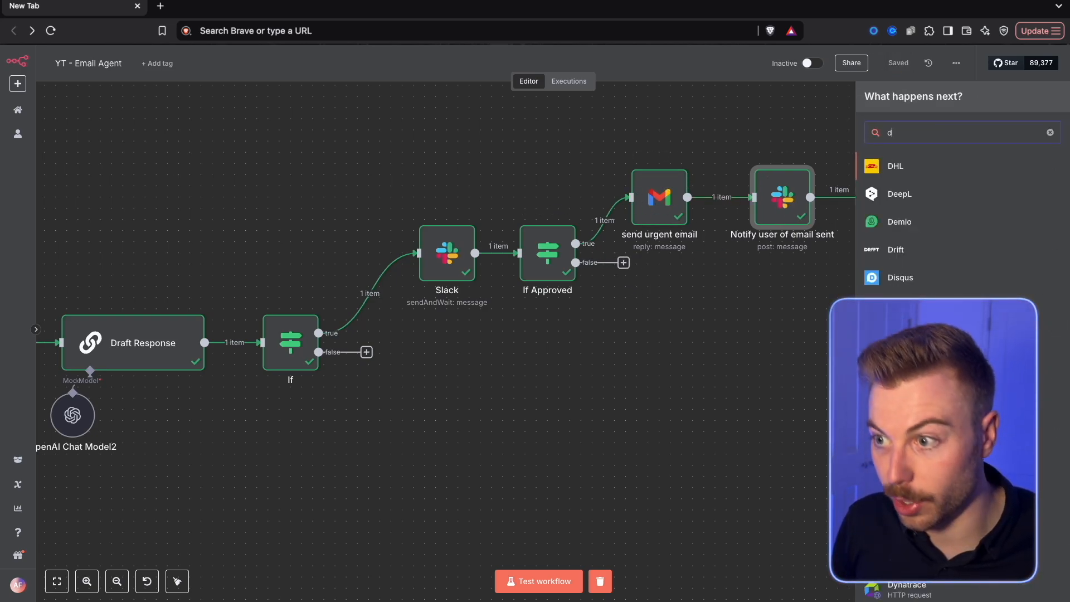
pyautogui.press('BackSpace')
pyautogui.press('BackSpace')
pyautogui.press('BackSpace')
pyautogui.write('gmail')
pyautogui.click(897, 172)
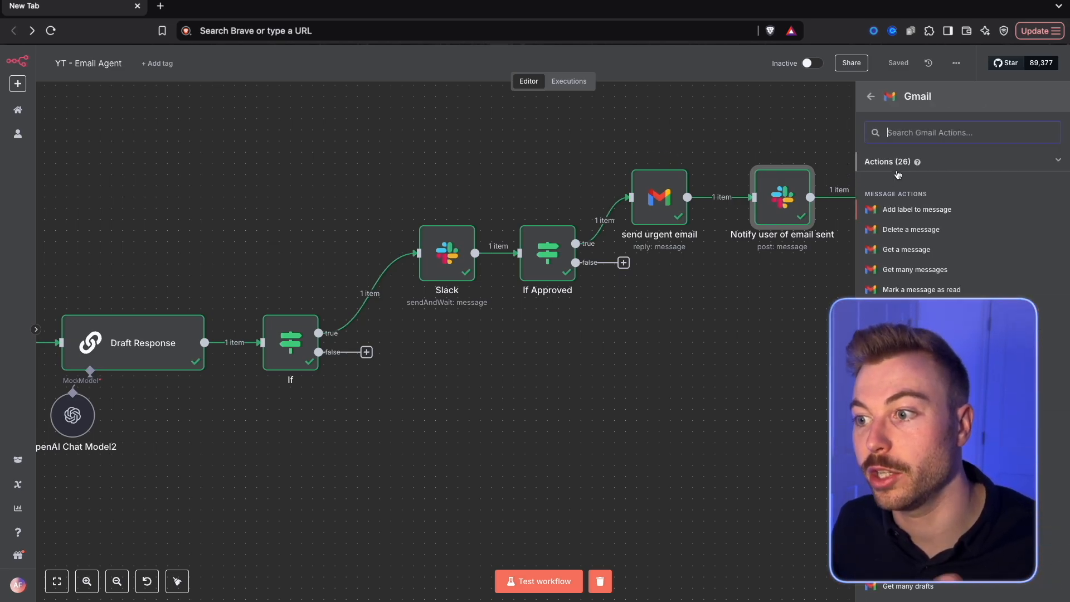
pyautogui.write('draft')
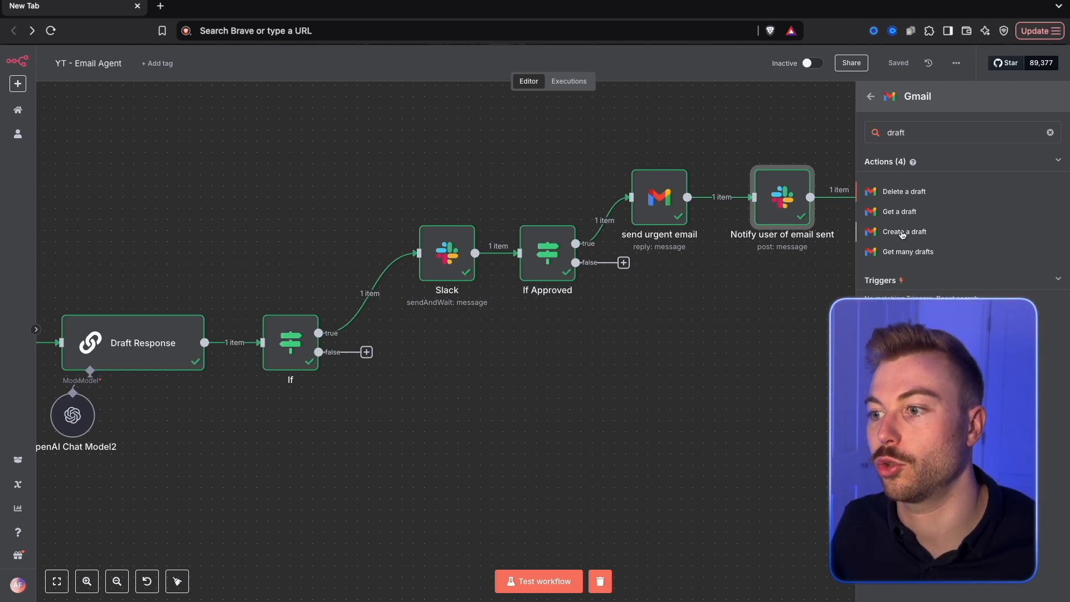
pyautogui.click(902, 231)
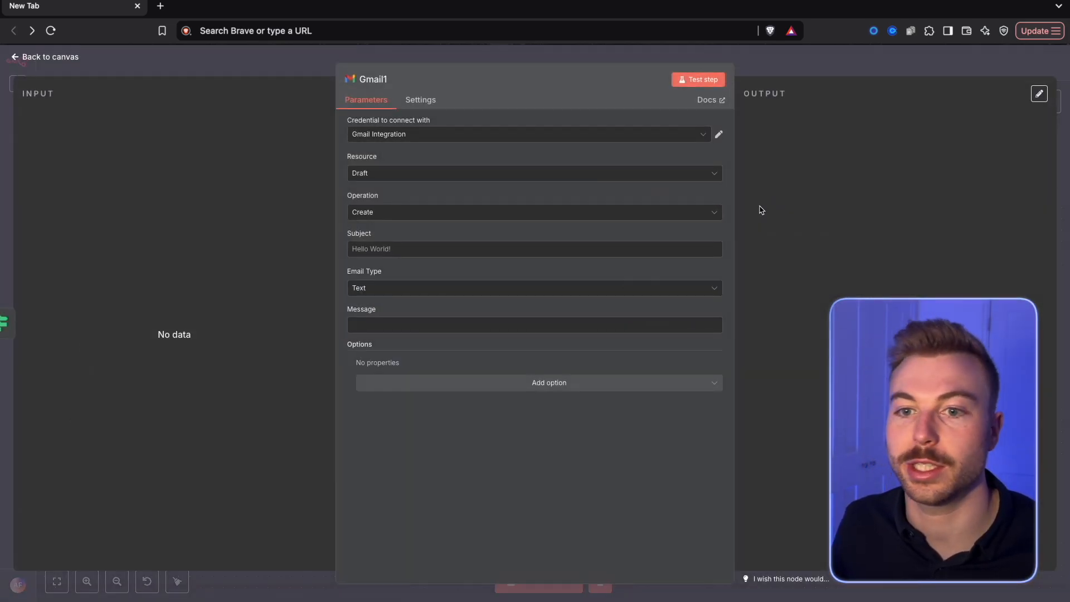
pyautogui.click(284, 65)
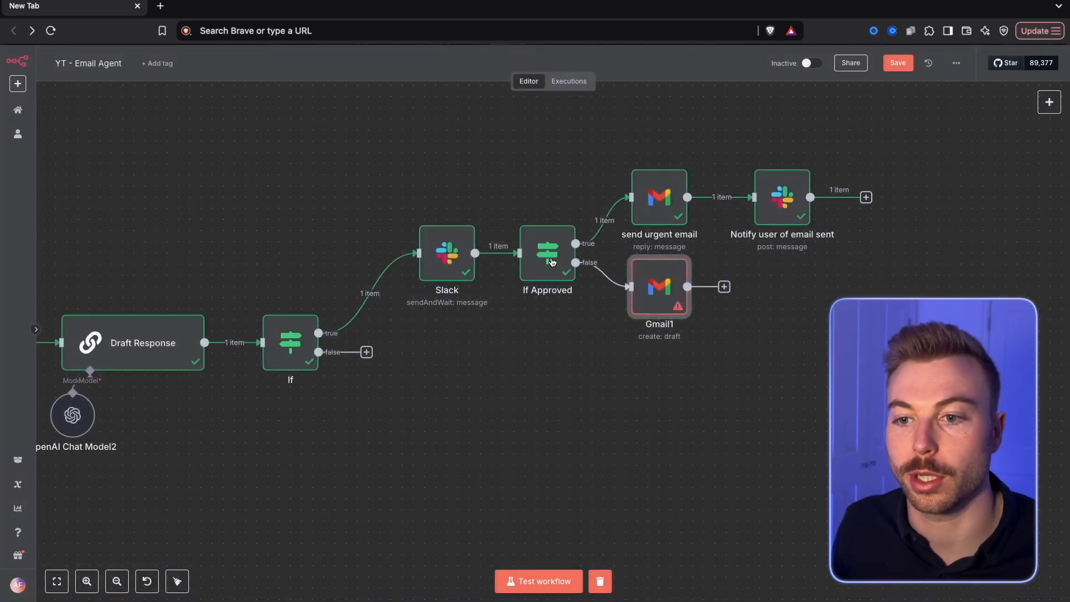
# Edit the Slack approval node's output so approved is false, and test the If Approved node with it
pyautogui.doubleClick(544, 249)
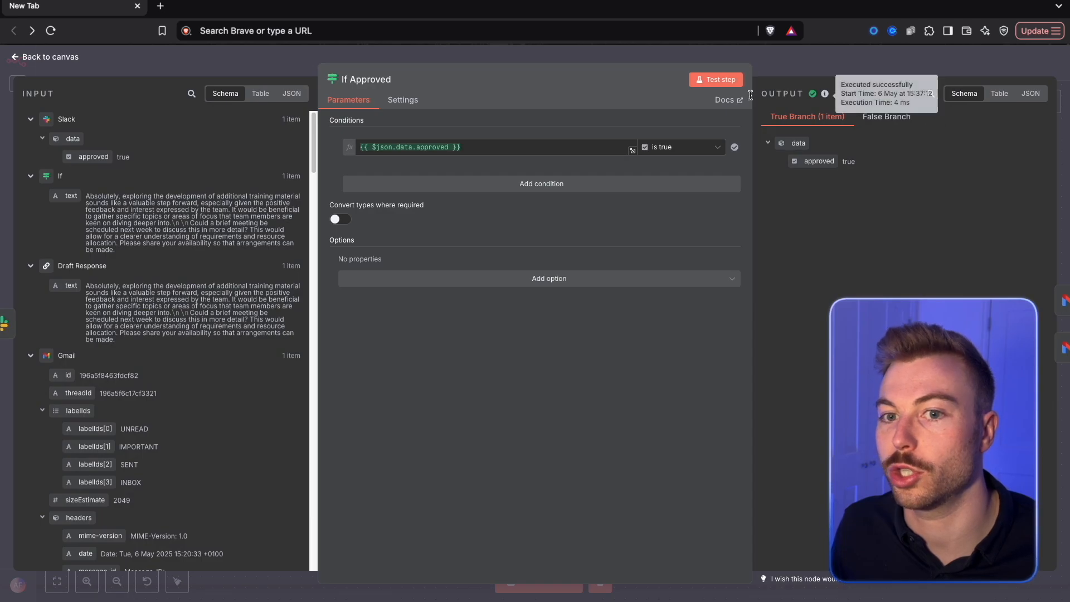
pyautogui.click(264, 69)
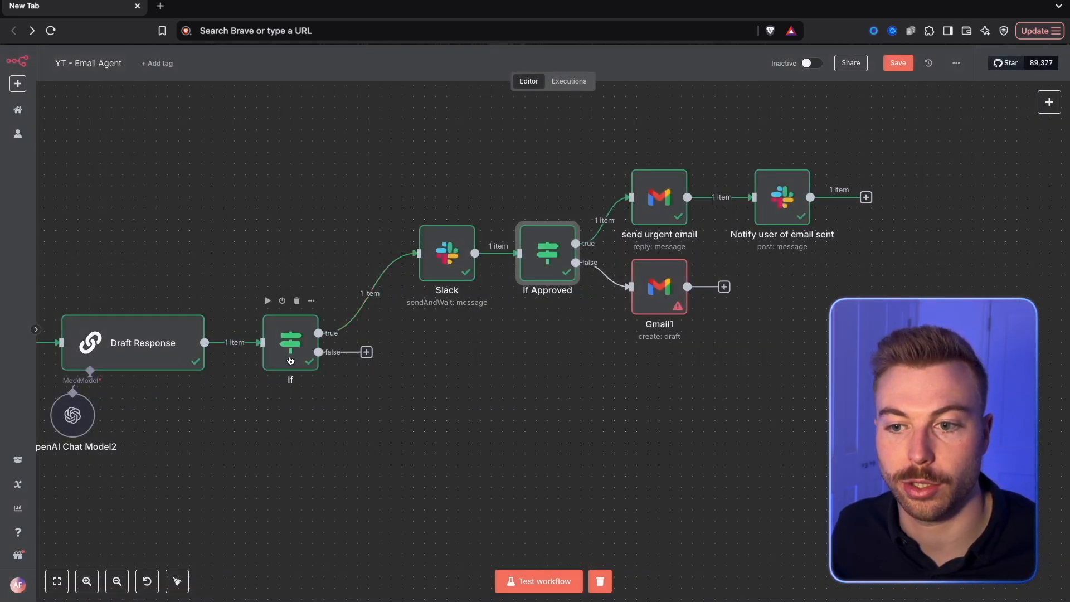
pyautogui.doubleClick(452, 266)
pyautogui.click(1017, 96)
pyautogui.doubleClick(868, 149)
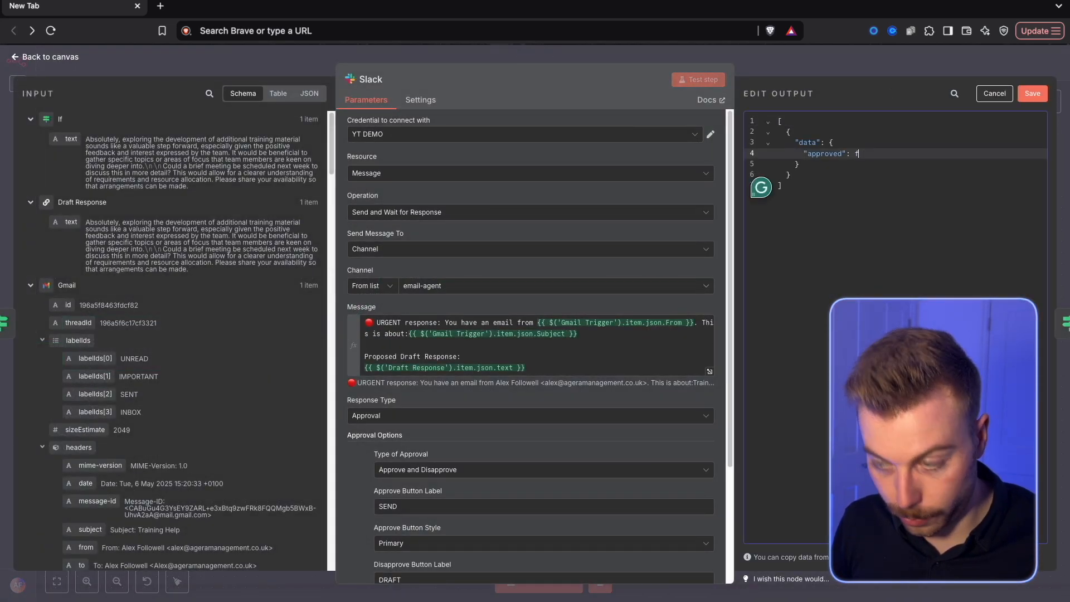
pyautogui.click(1032, 93)
pyautogui.click(991, 66)
pyautogui.rightClick(560, 248)
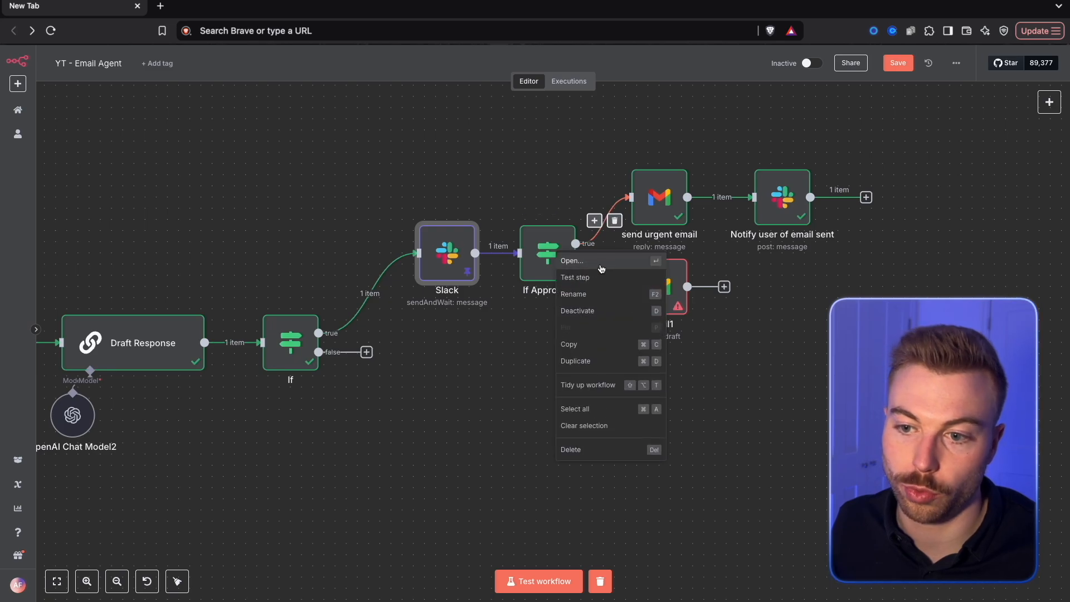
pyautogui.click(587, 277)
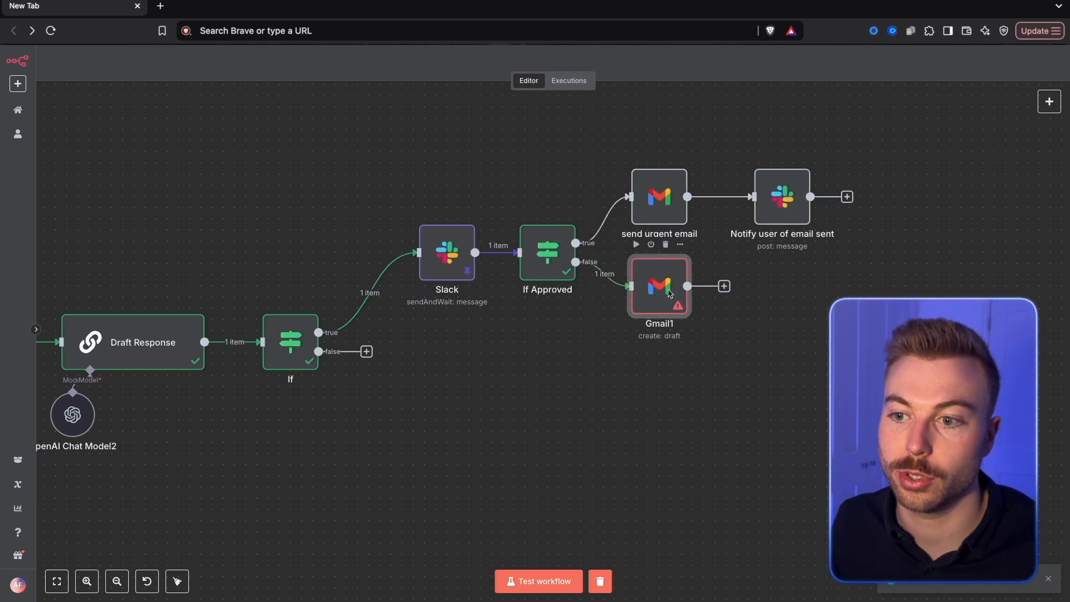
# Open the Gmail draft node and add the Thread ID option
pyautogui.doubleClick(668, 294)
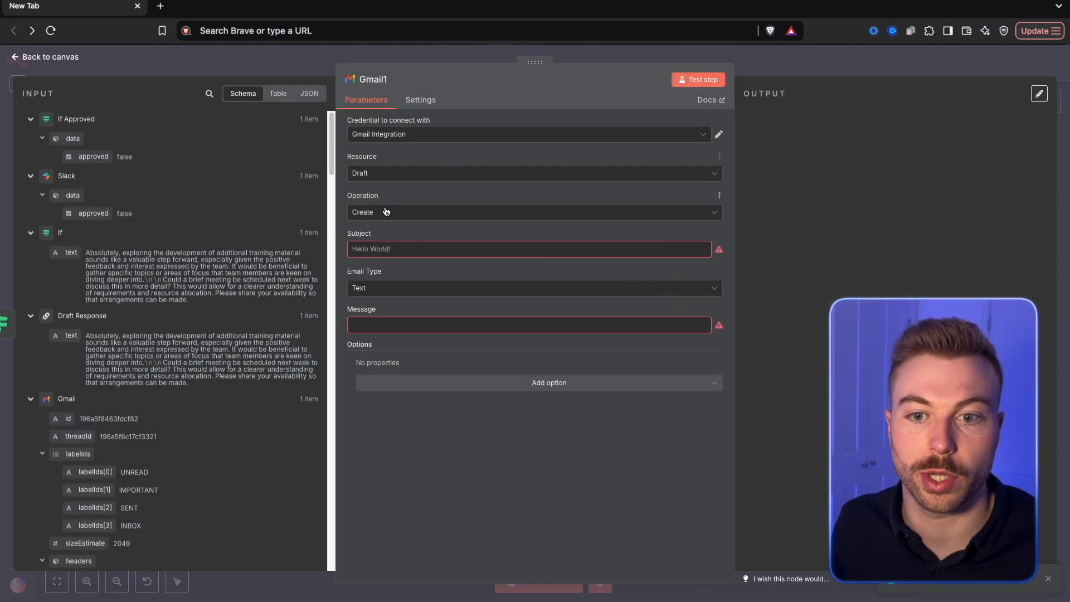
pyautogui.click(423, 378)
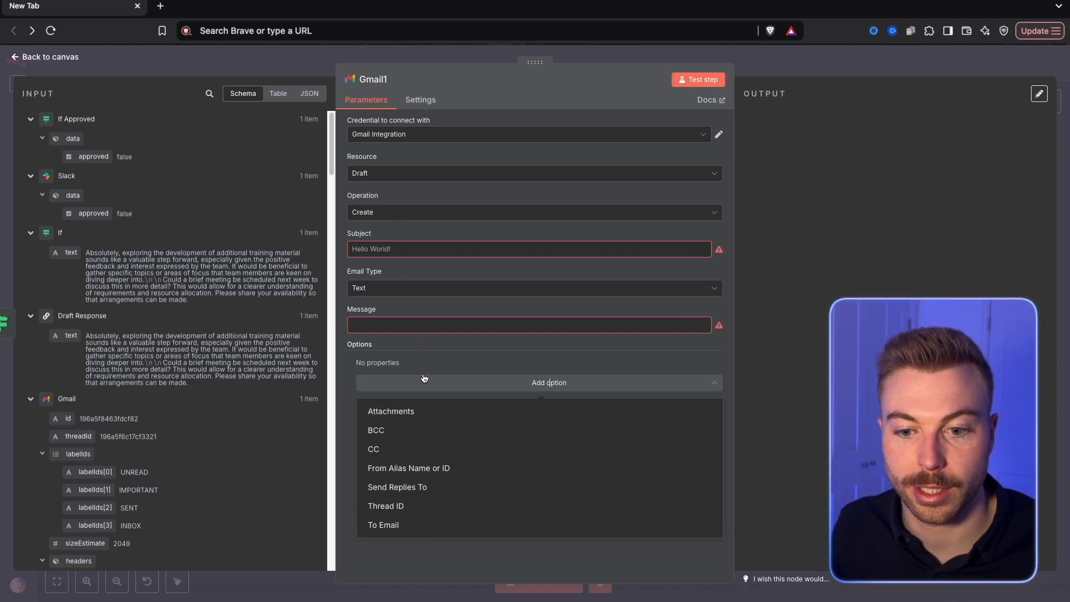
pyautogui.click(415, 511)
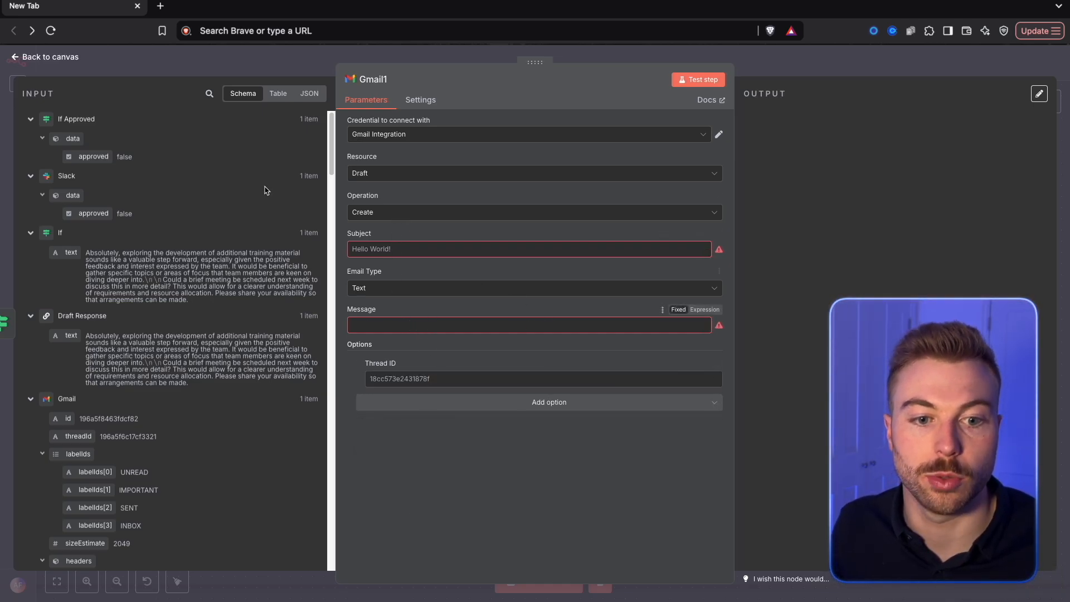
# Collapse the earlier nodes' input data and map the Gmail Trigger's threadId into the draft's Thread ID
pyautogui.click(30, 119)
pyautogui.click(31, 140)
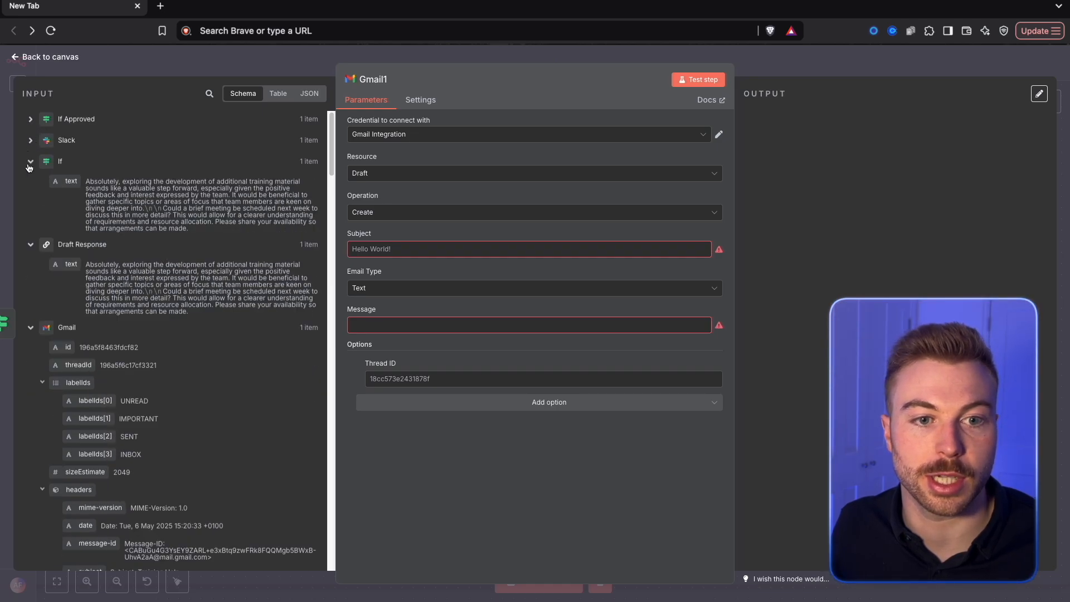
pyautogui.click(30, 162)
pyautogui.click(30, 183)
pyautogui.click(30, 204)
pyautogui.click(31, 226)
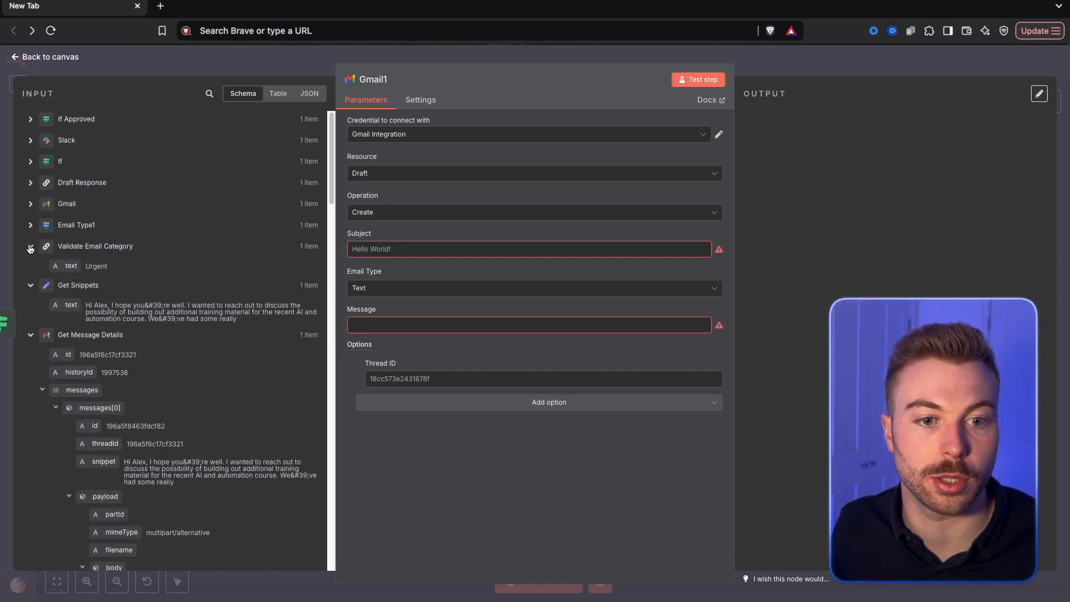
pyautogui.click(30, 246)
pyautogui.click(30, 268)
pyautogui.click(30, 289)
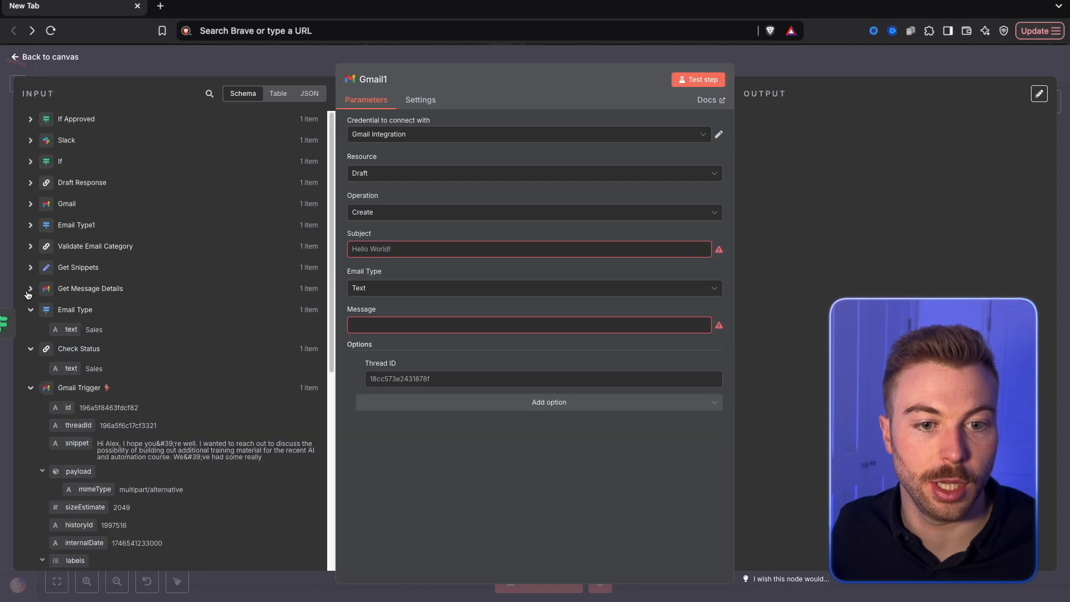
pyautogui.scroll(-5, 50, 301)
pyautogui.scroll(3, 61, 278)
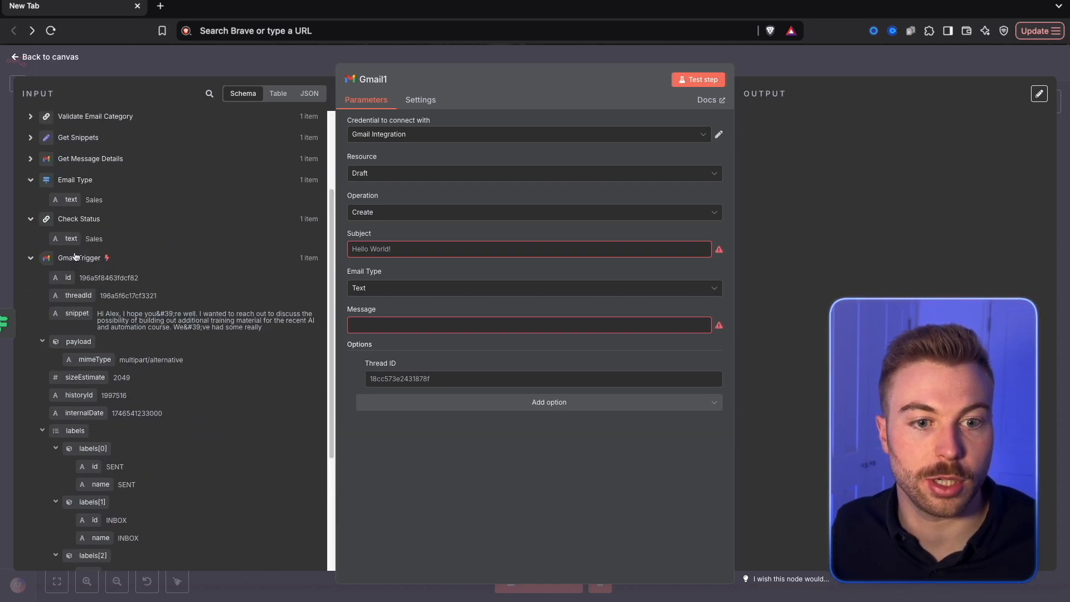
pyautogui.moveTo(63, 275); pyautogui.dragTo(396, 354)
pyautogui.click(390, 326)
pyautogui.moveTo(78, 295); pyautogui.dragTo(393, 379)
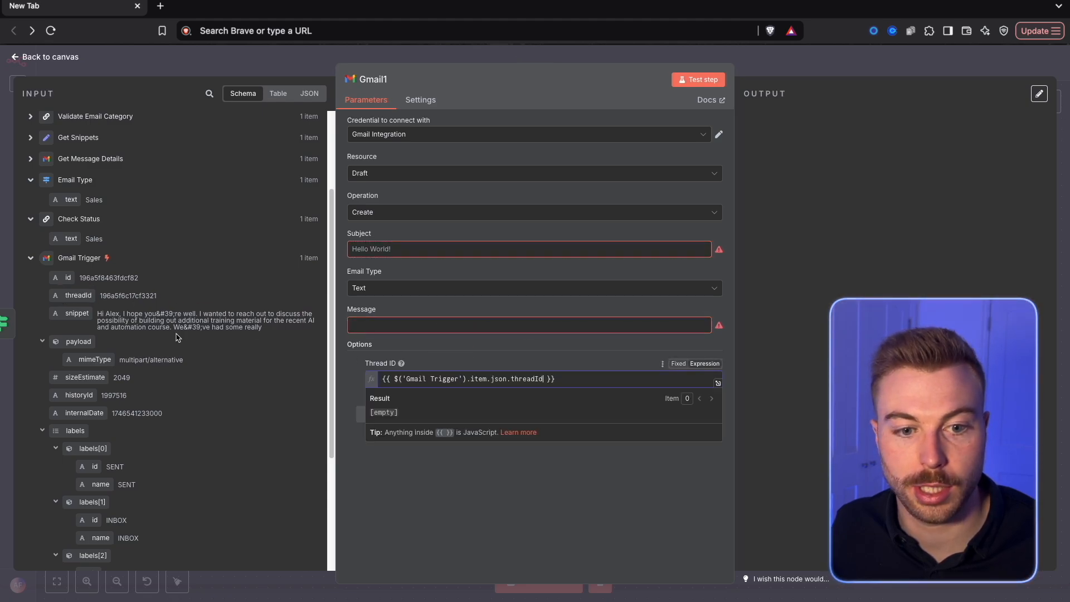
# Map the Gmail Trigger's Subject into the draft's subject and the Draft Response text into its message
pyautogui.click(394, 249)
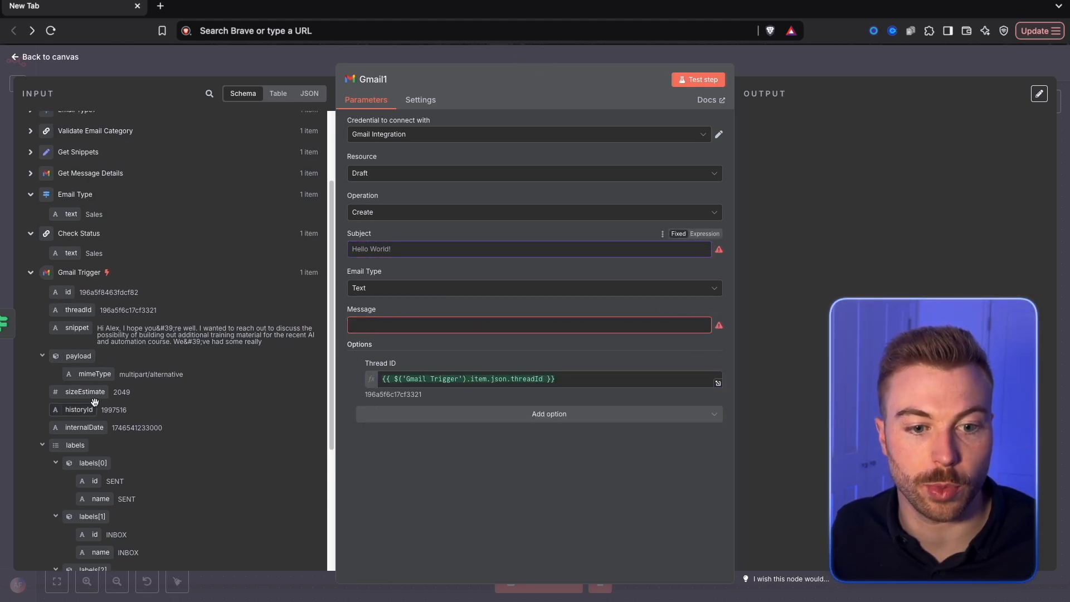
pyautogui.scroll(-2, 95, 400)
pyautogui.scroll(-2, 95, 400)
pyautogui.moveTo(77, 475); pyautogui.dragTo(475, 249)
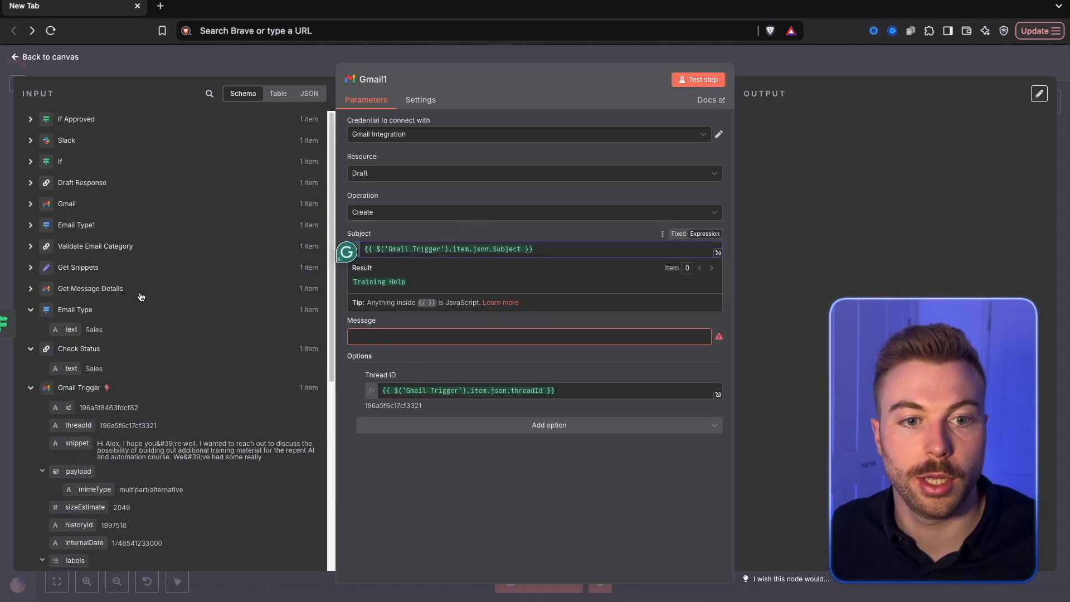
pyautogui.click(46, 188)
pyautogui.moveTo(71, 202); pyautogui.dragTo(353, 333)
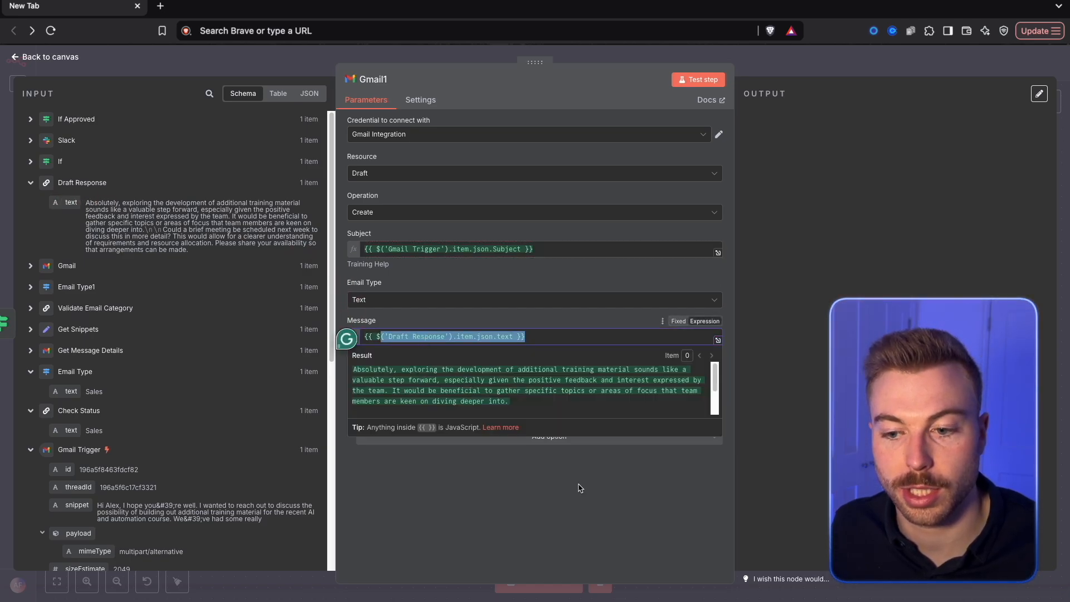
pyautogui.click(557, 462)
# Check the draft node's remaining options, test the node, and return to the canvas
pyautogui.click(538, 438)
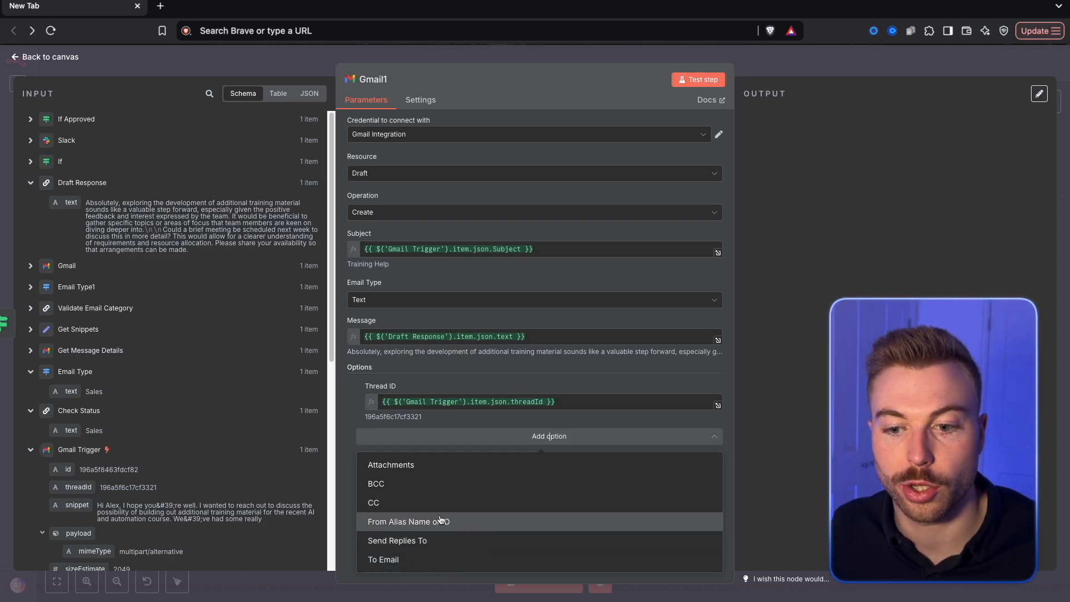
pyautogui.click(823, 393)
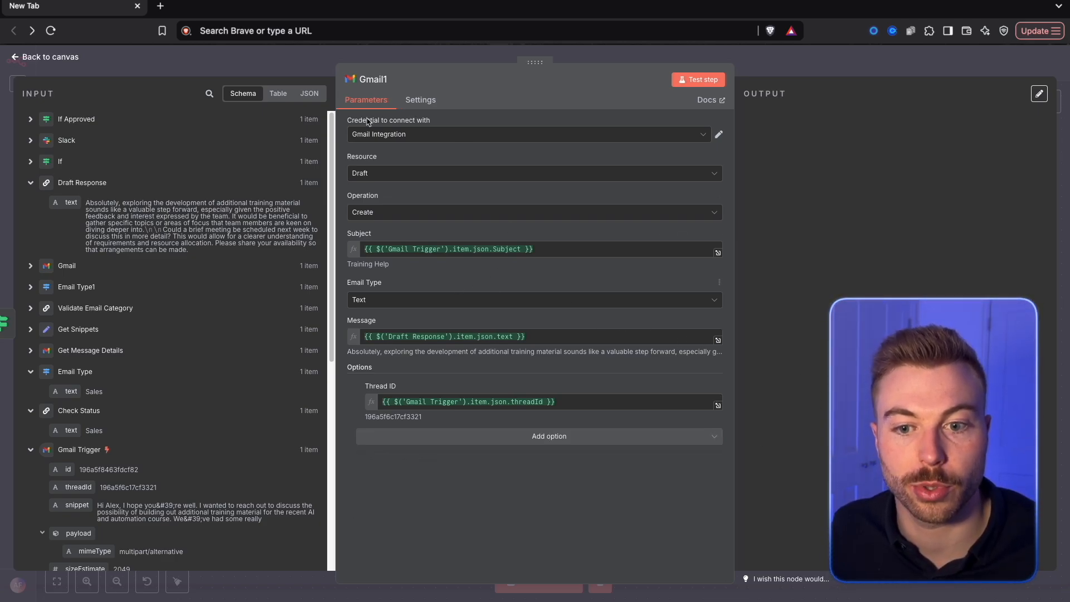
pyautogui.click(685, 81)
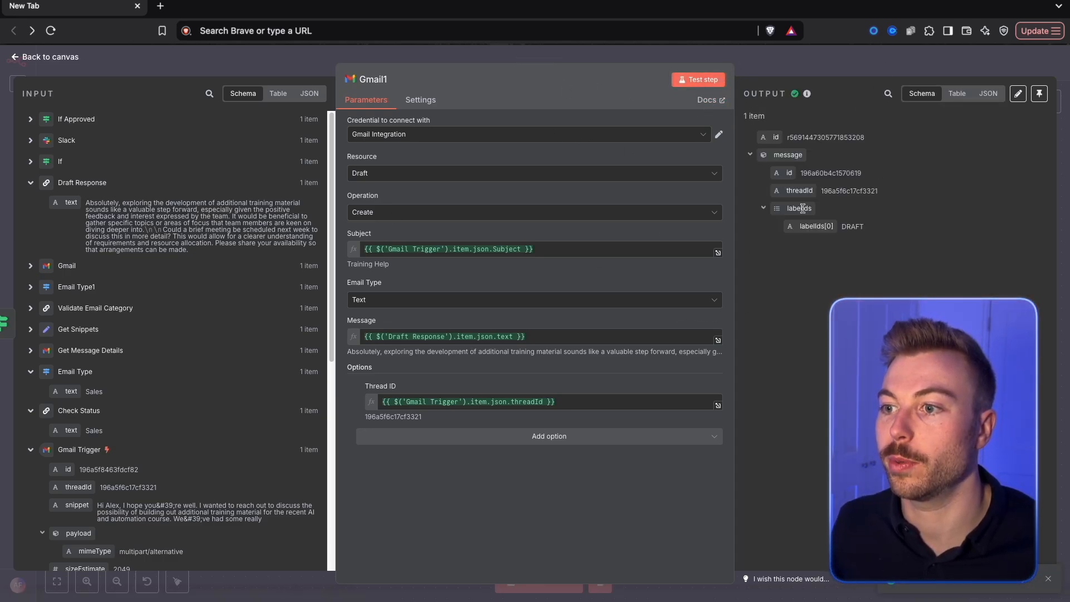
pyautogui.press('Escape')
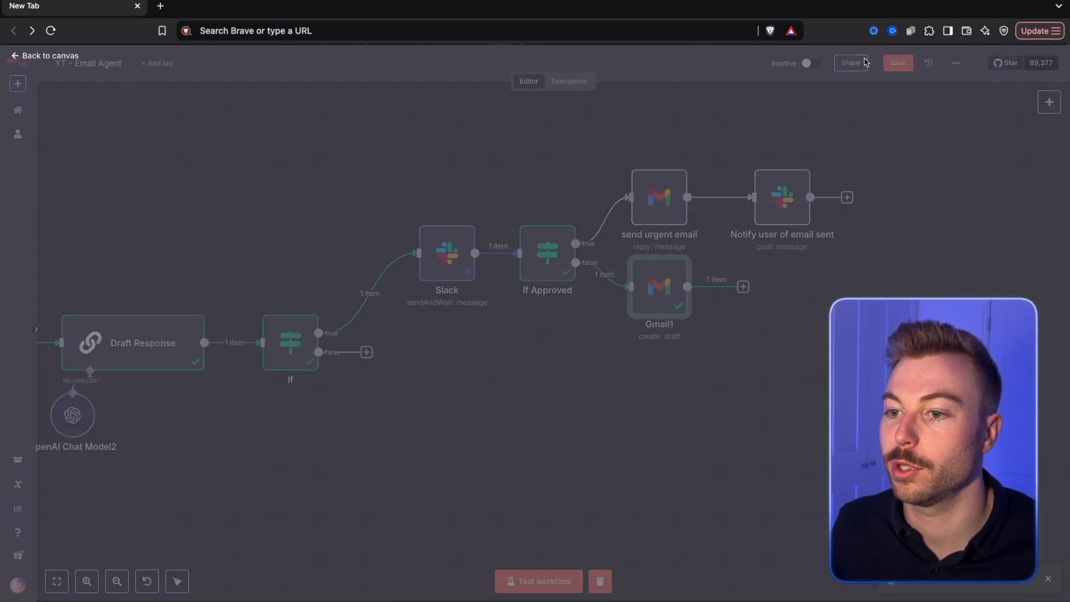
# Add a Slack Send a message node after the Gmail draft node
pyautogui.hscroll(5, 641, 282)
pyautogui.click(566, 276)
pyautogui.write('slack')
pyautogui.click(906, 165)
pyautogui.write('send')
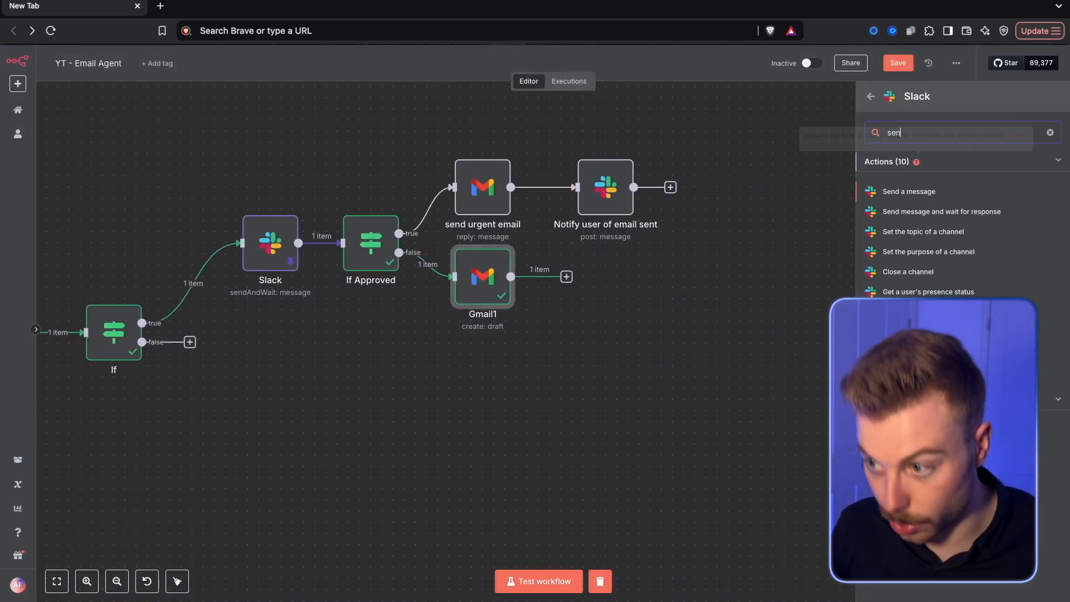
pyautogui.click(892, 193)
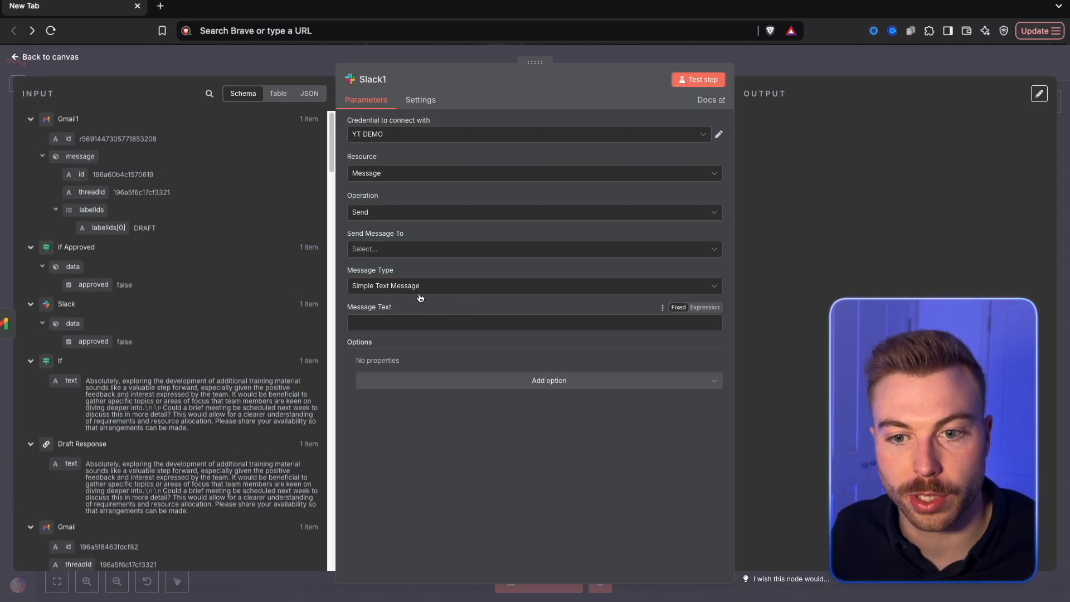
# Set the new Slack node to send its message to the email-agent channel
pyautogui.click(396, 249)
pyautogui.click(421, 277)
pyautogui.click(440, 285)
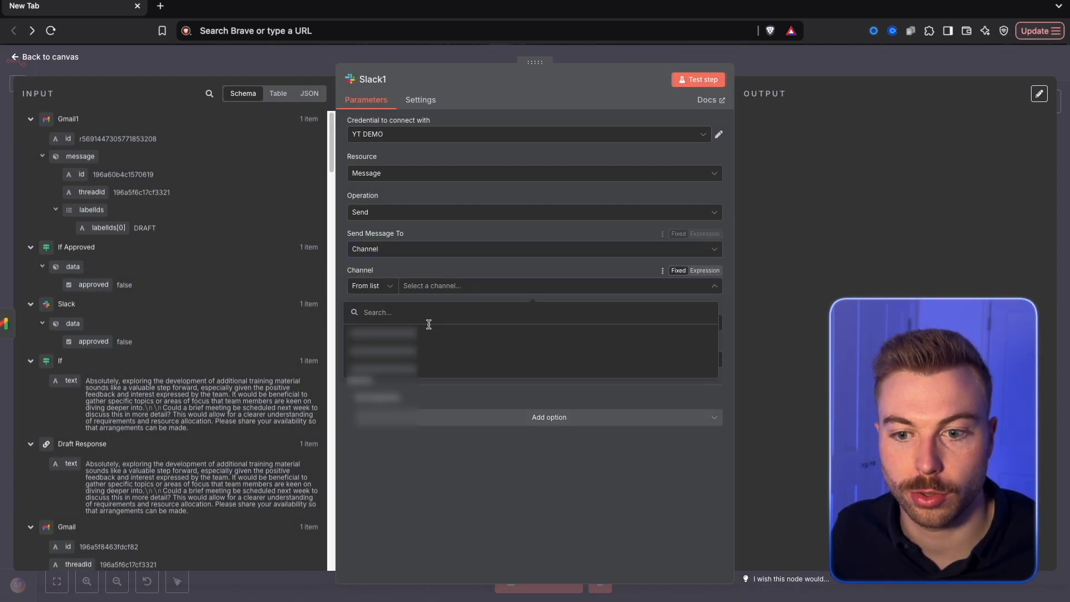
pyautogui.click(411, 350)
pyautogui.click(543, 359)
pyautogui.write('You can find the draft email here for you to fine tune it: https://mail.google.com/mail/u/0/#all/{{ $json.message.id }}')
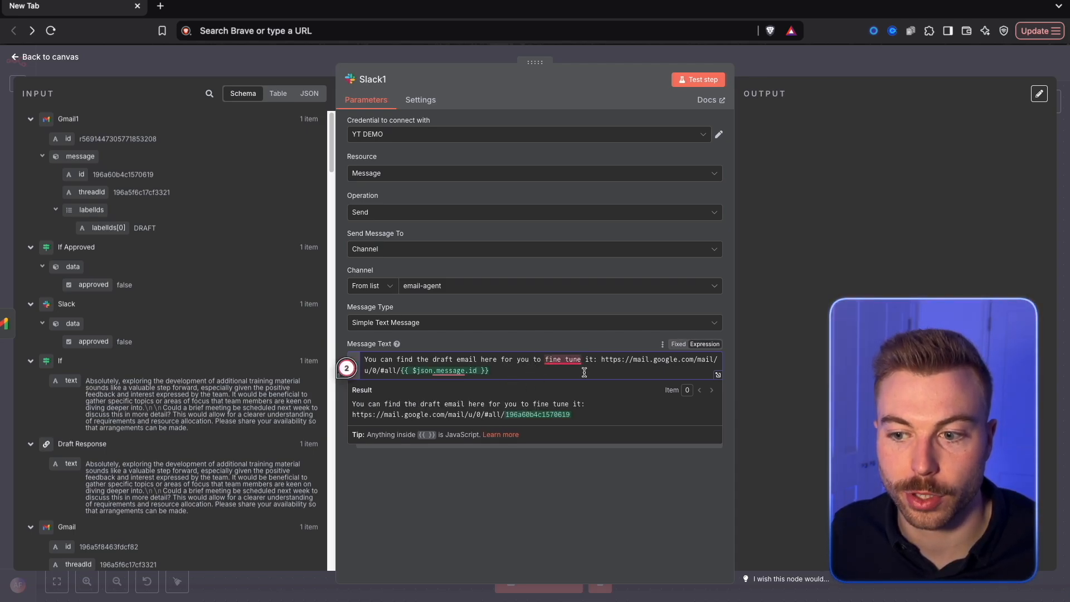
pyautogui.moveTo(615, 364); pyautogui.dragTo(619, 367)
pyautogui.click(623, 368)
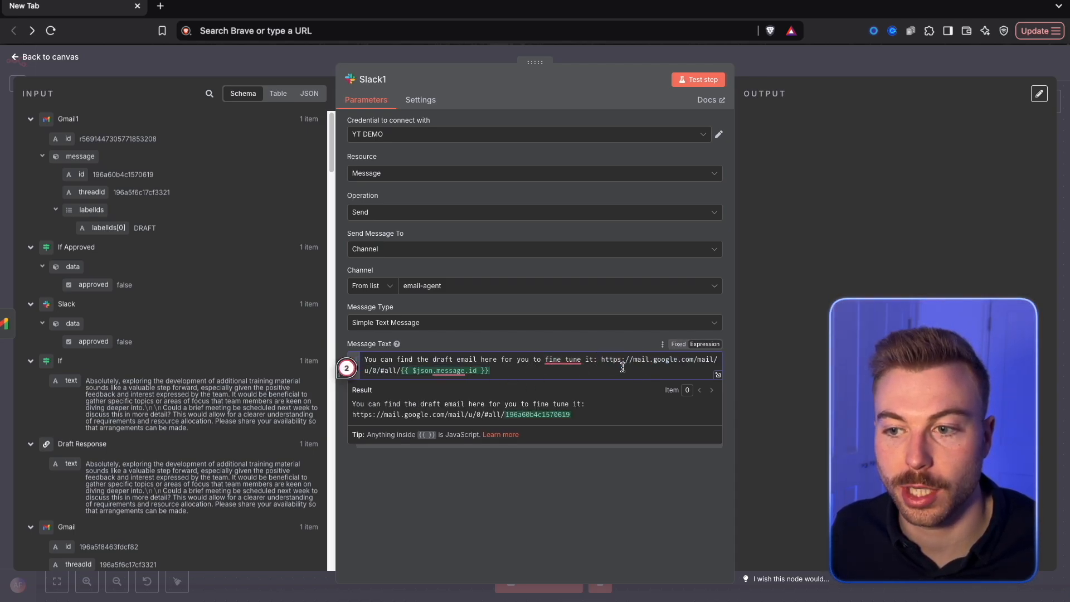
# Test the Slack node, open the draft link from the Slack channel in Gmail, and return to the workflow canvas
pyautogui.click(696, 79)
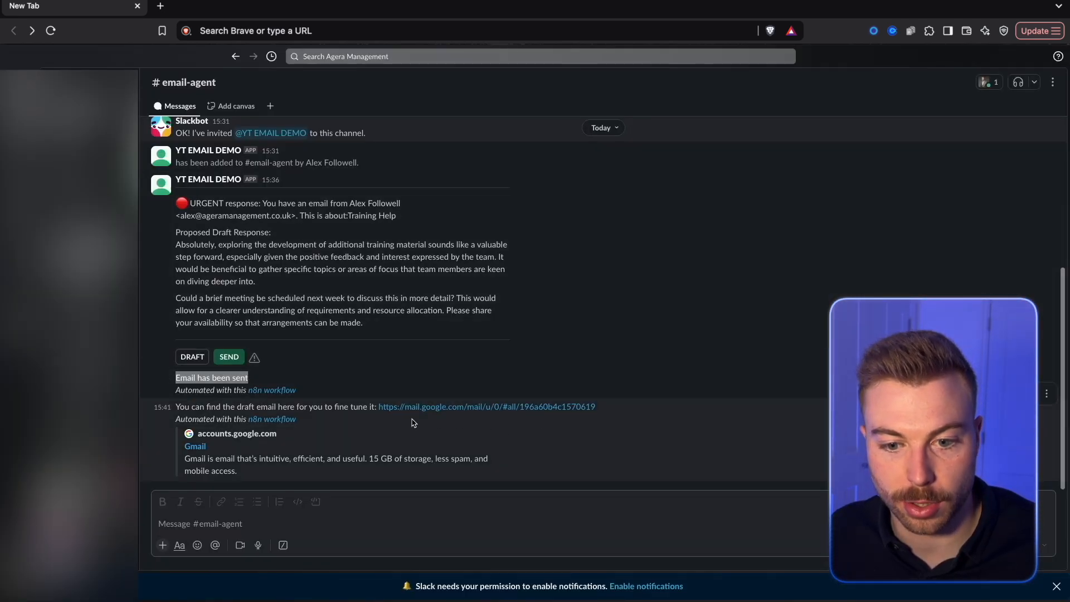
pyautogui.click(462, 407)
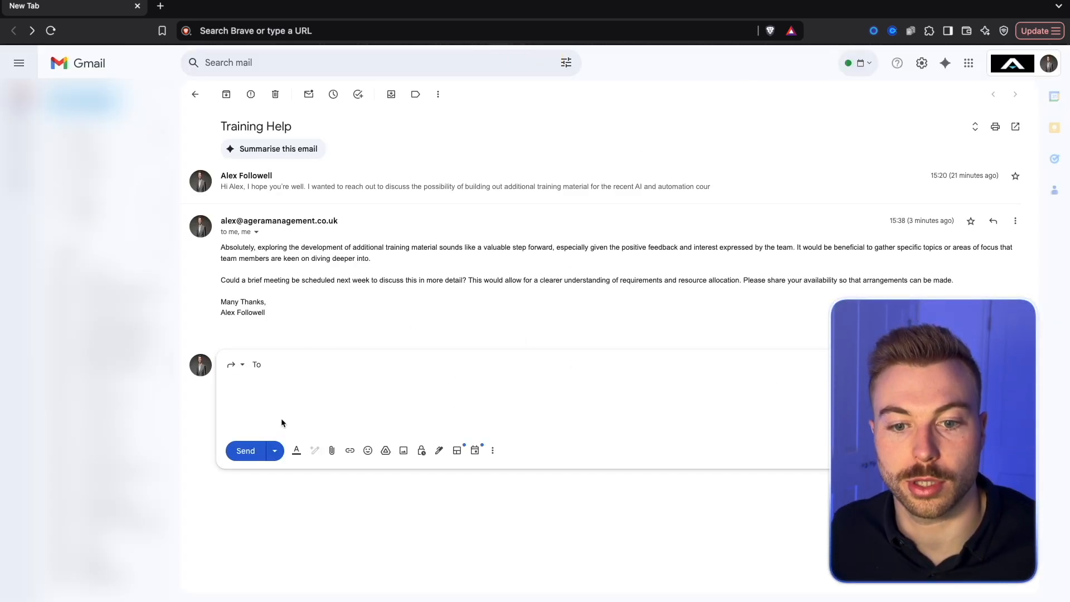
pyautogui.moveTo(827, 419); pyautogui.dragTo(238, 388)
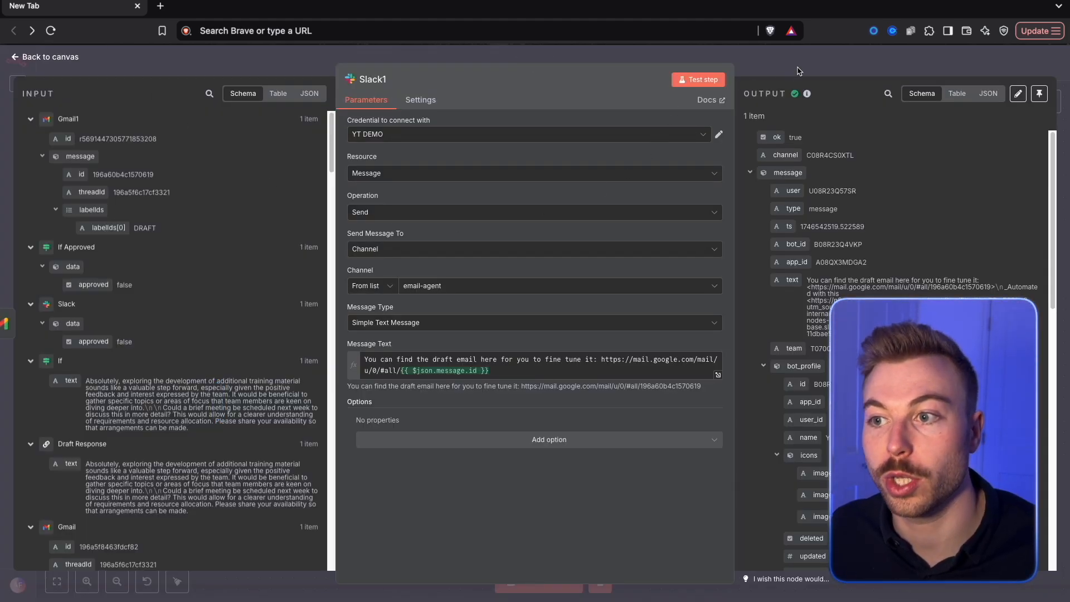
pyautogui.press('Escape')
# Duplicate the six urgent approval nodes, place the copies below the originals, and connect the If node's false output to the copied Slack node
pyautogui.moveTo(780, 447); pyautogui.dragTo(233, 107)
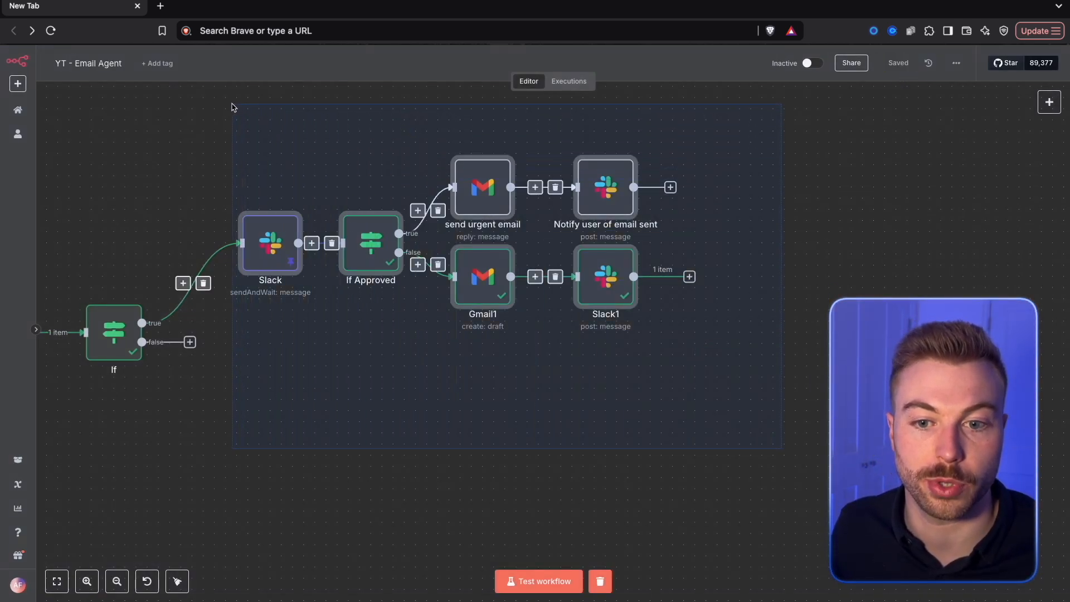
pyautogui.scroll(-2, 267, 288)
pyautogui.hscroll(-2, 266, 288)
pyautogui.rightClick(304, 190)
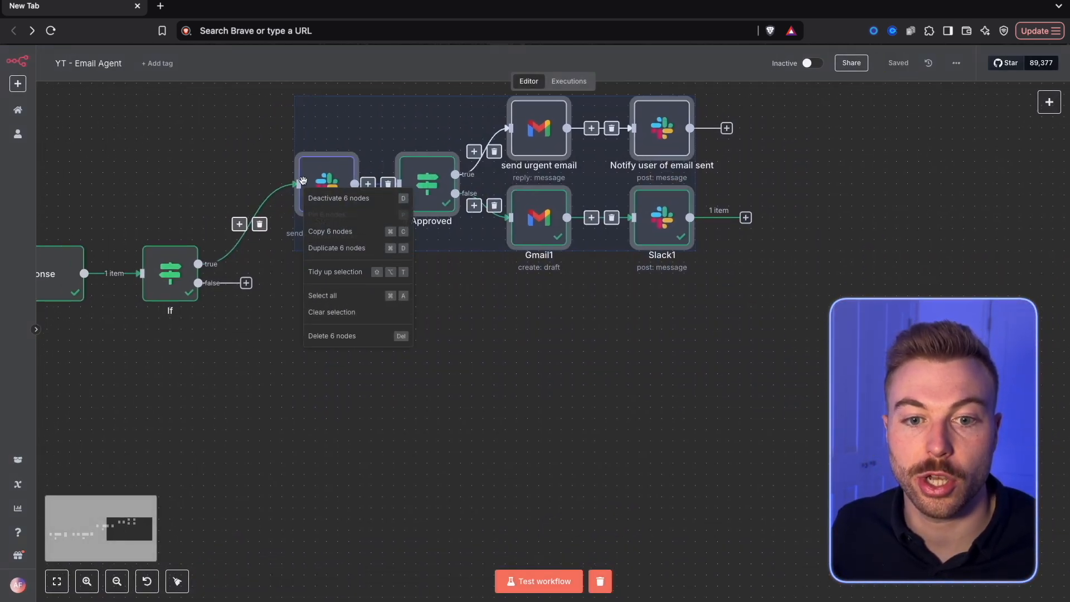
pyautogui.click(340, 249)
pyautogui.moveTo(370, 233); pyautogui.dragTo(326, 377)
pyautogui.click(228, 311)
pyautogui.moveTo(198, 282); pyautogui.dragTo(299, 373)
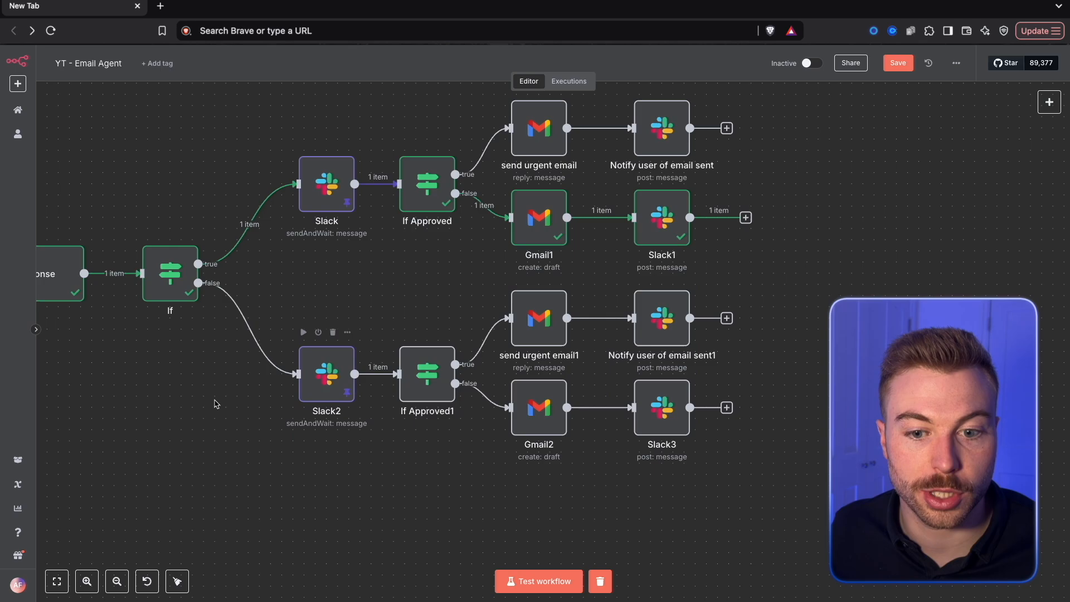
# Change the copied Slack approval message to begin with "🟢 Normal response" and save the workflow
pyautogui.scroll(-2, 312, 378)
pyautogui.hscroll(2, 312, 379)
pyautogui.doubleClick(309, 378)
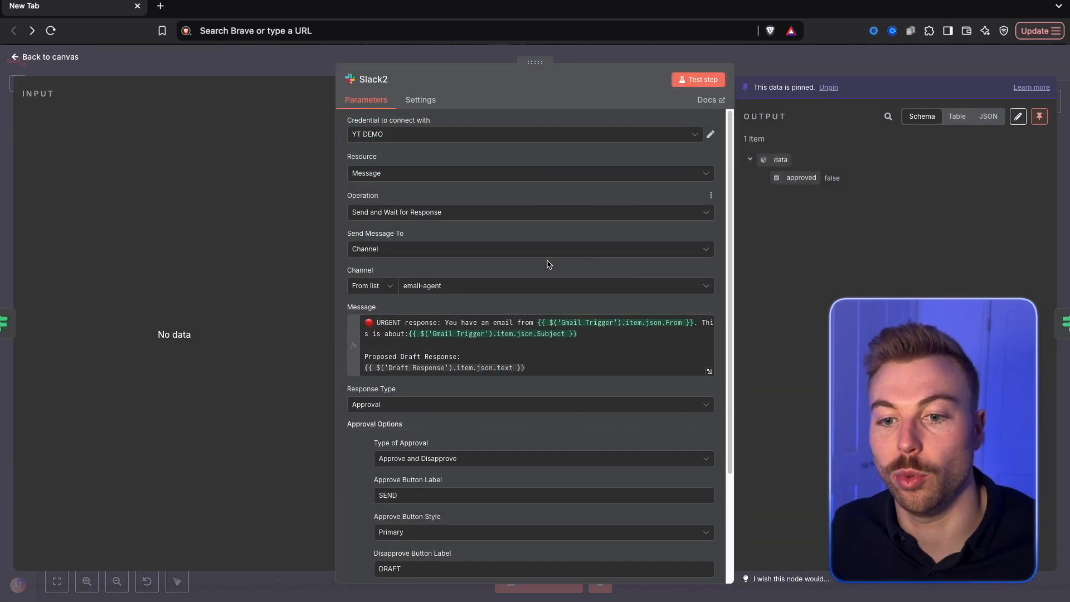
pyautogui.click(423, 322)
pyautogui.doubleClick(388, 322)
pyautogui.write('Normal')
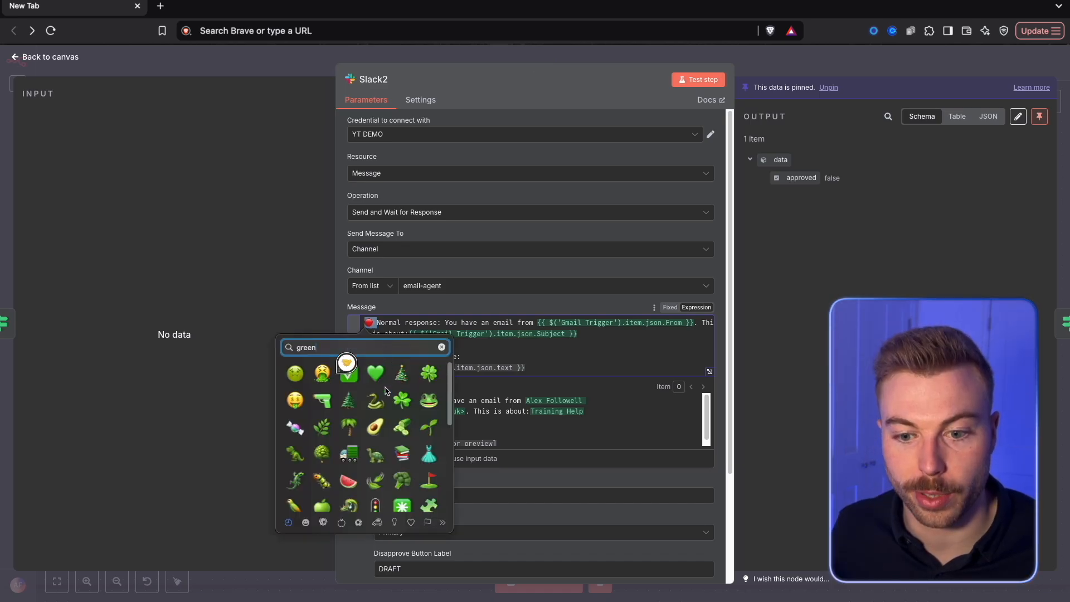
pyautogui.scroll(-2, 386, 392)
pyautogui.click(373, 503)
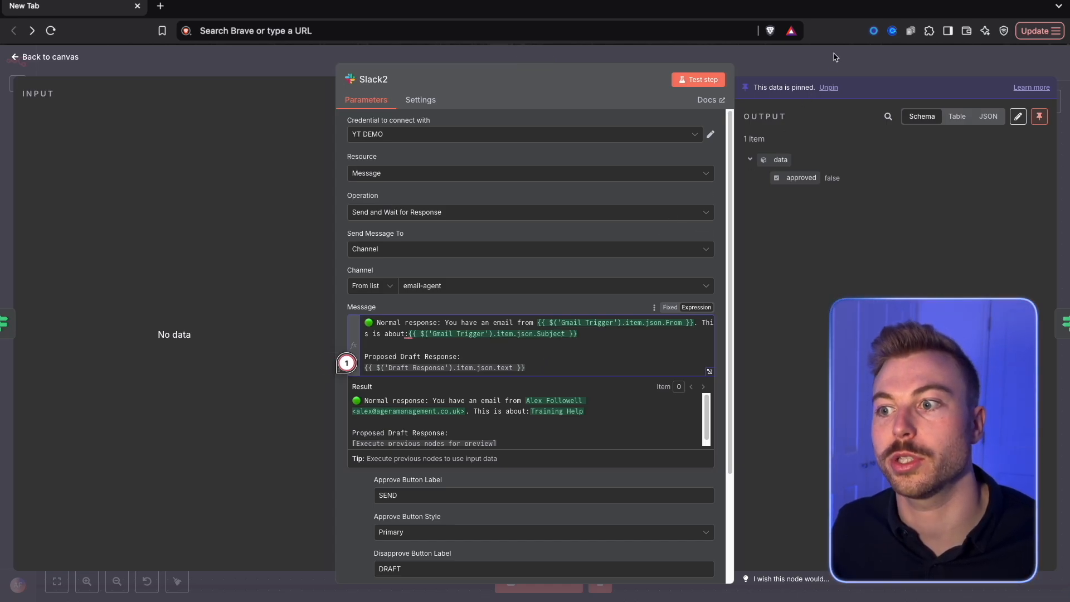
pyautogui.click(927, 54)
pyautogui.click(897, 63)
# Connect the Email Type1 switch's General Response output to the Gmail get-message node and save the workflow
pyautogui.moveTo(328, 410); pyautogui.dragTo(512, 413)
pyautogui.doubleClick(307, 237)
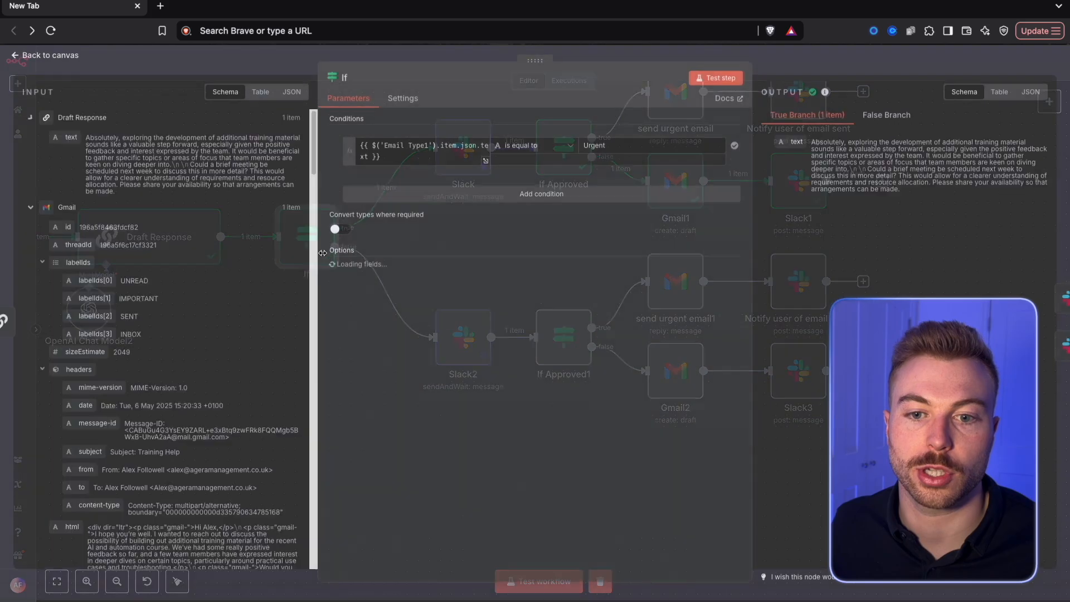
pyautogui.click(835, 70)
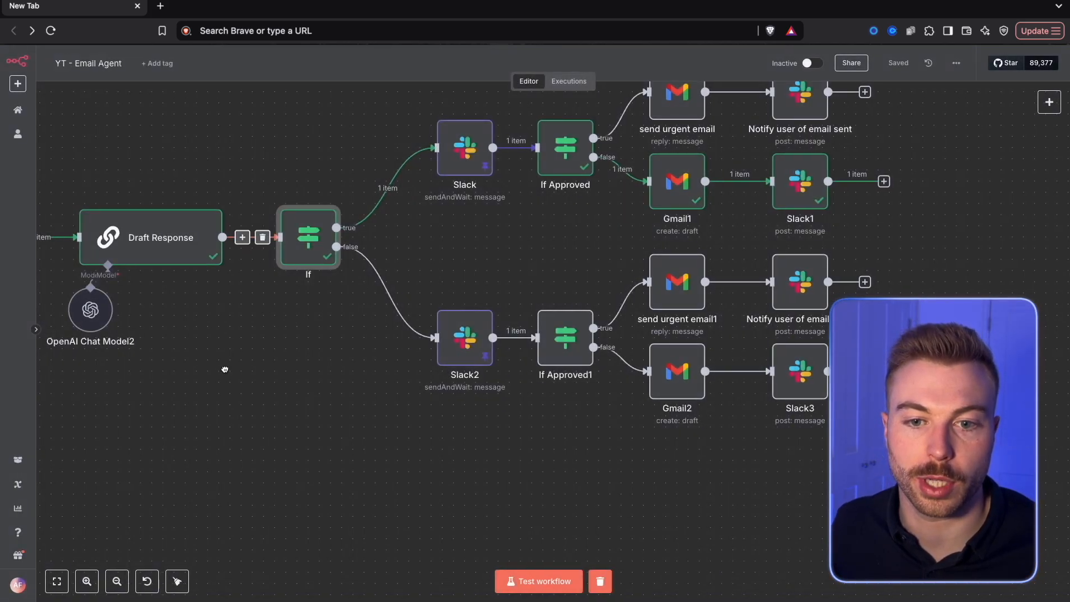
pyautogui.moveTo(222, 371); pyautogui.dragTo(614, 411)
pyautogui.doubleClick(244, 458)
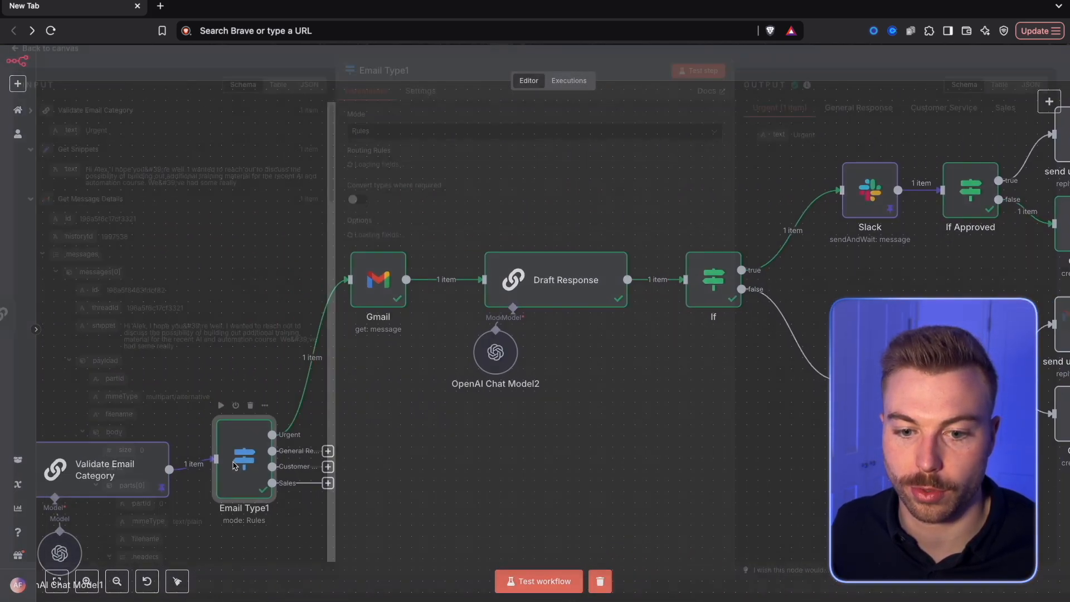
pyautogui.click(837, 70)
pyautogui.moveTo(329, 451); pyautogui.dragTo(354, 295)
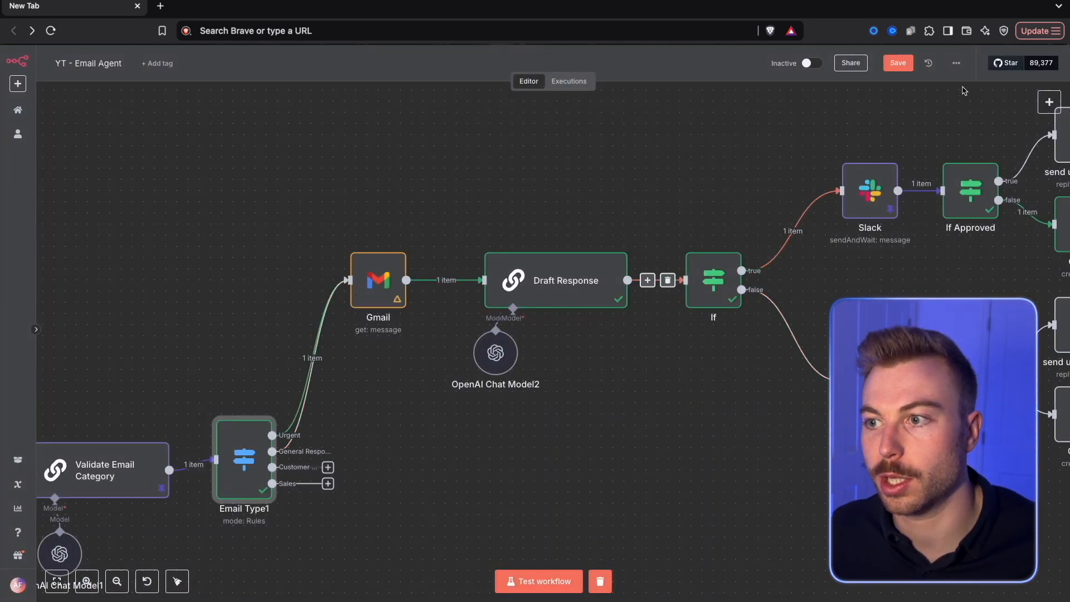
pyautogui.click(897, 62)
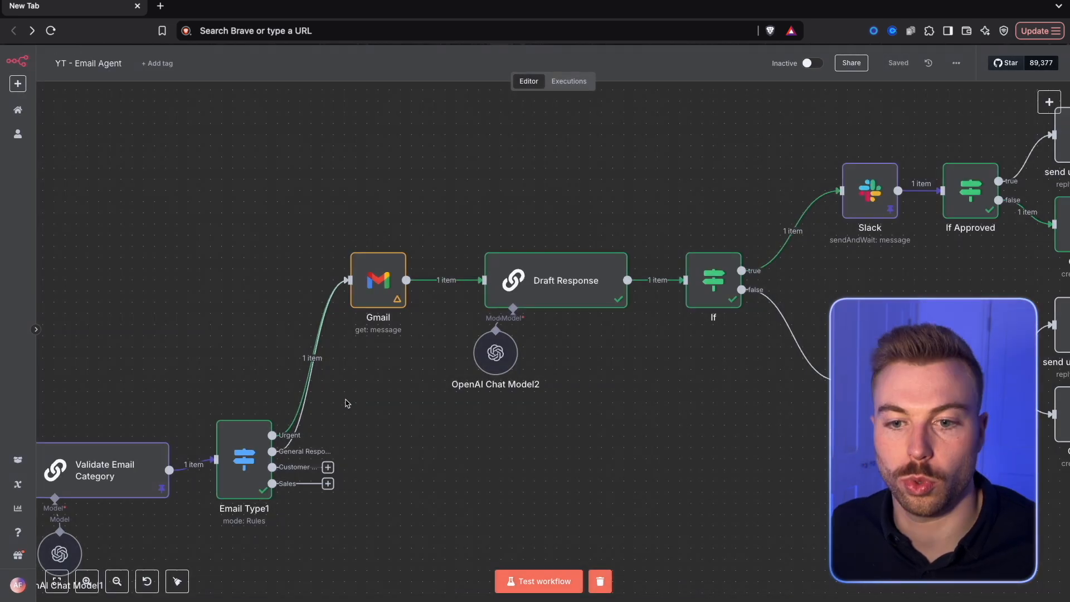
# Change the pinned output text of the Validate Email Category node to "General Response" and return to the canvas
pyautogui.doubleClick(244, 458)
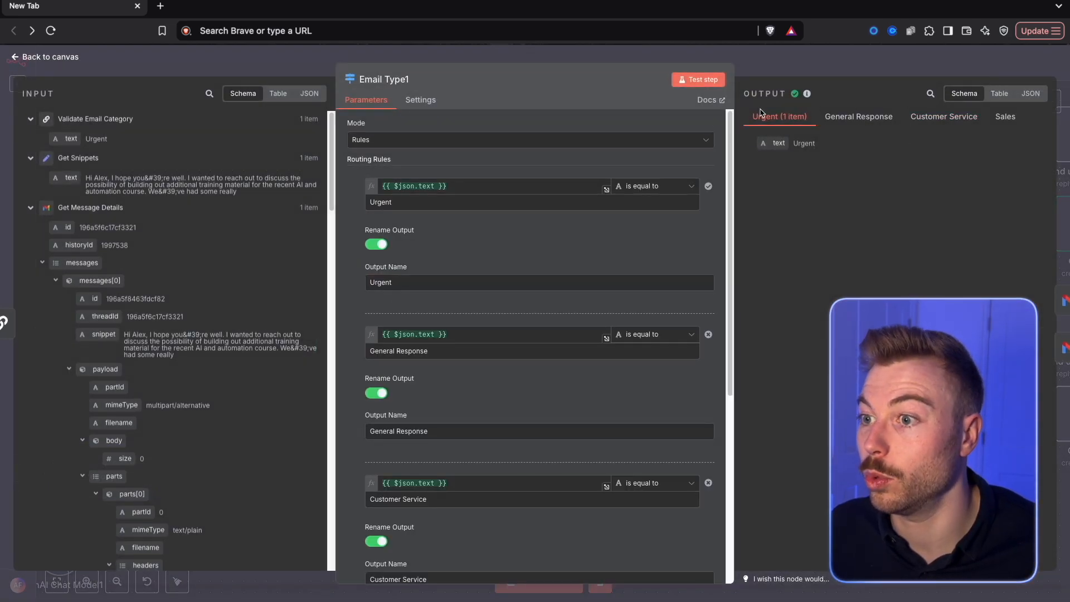
pyautogui.click(263, 68)
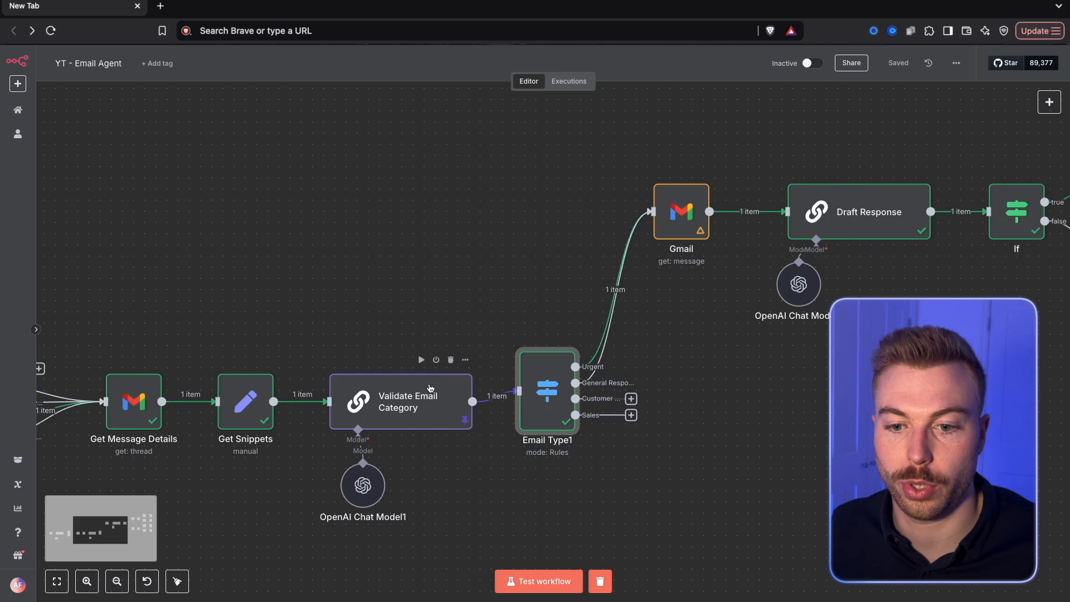
pyautogui.doubleClick(367, 426)
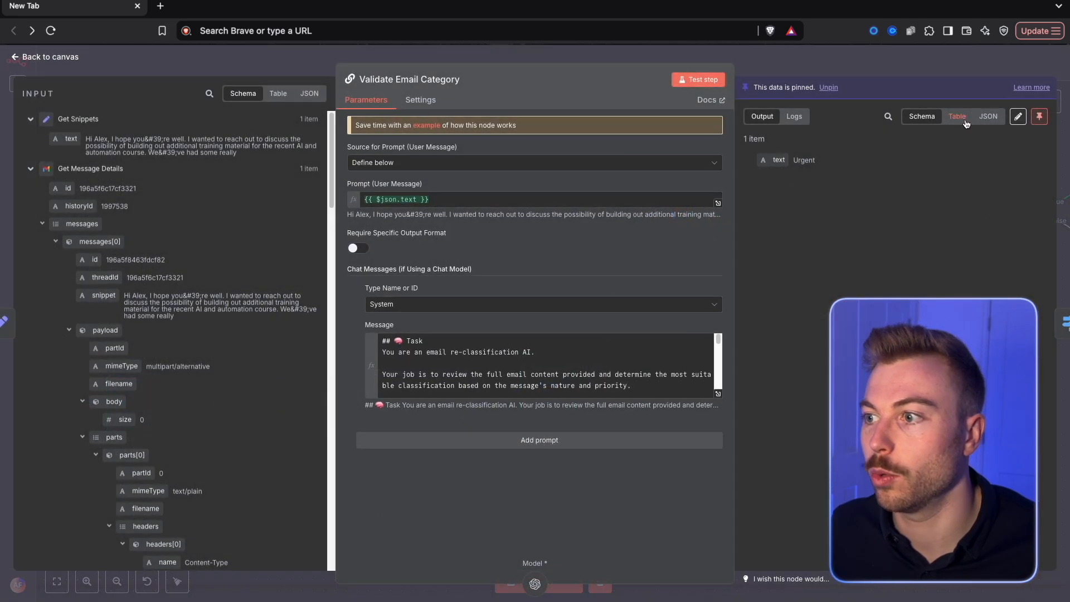
pyautogui.click(1017, 116)
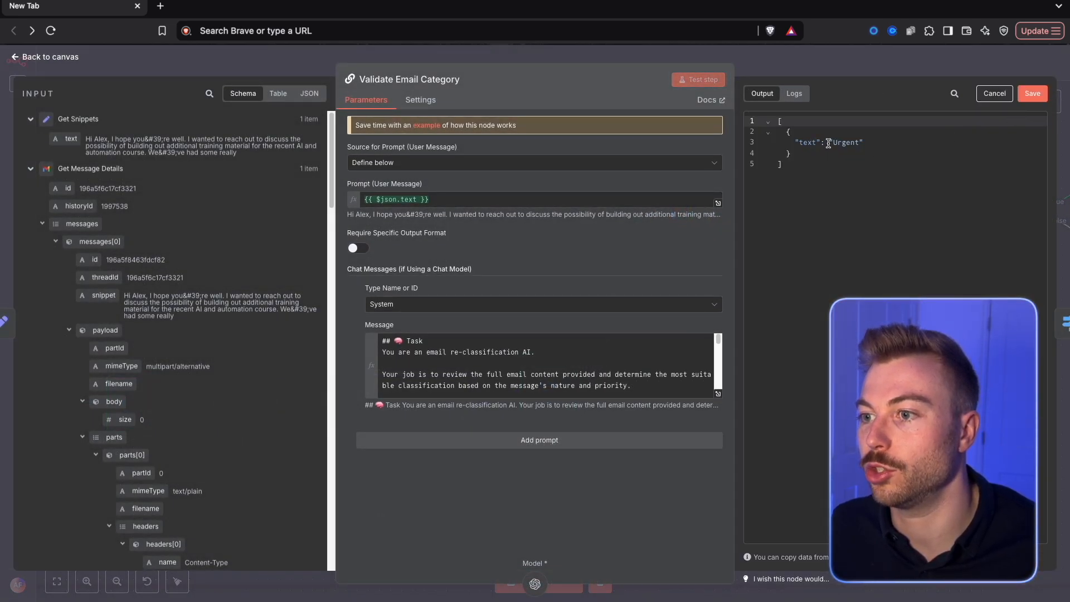
pyautogui.doubleClick(842, 143)
pyautogui.write('General Resp')
pyautogui.write('onse')
pyautogui.click(1034, 94)
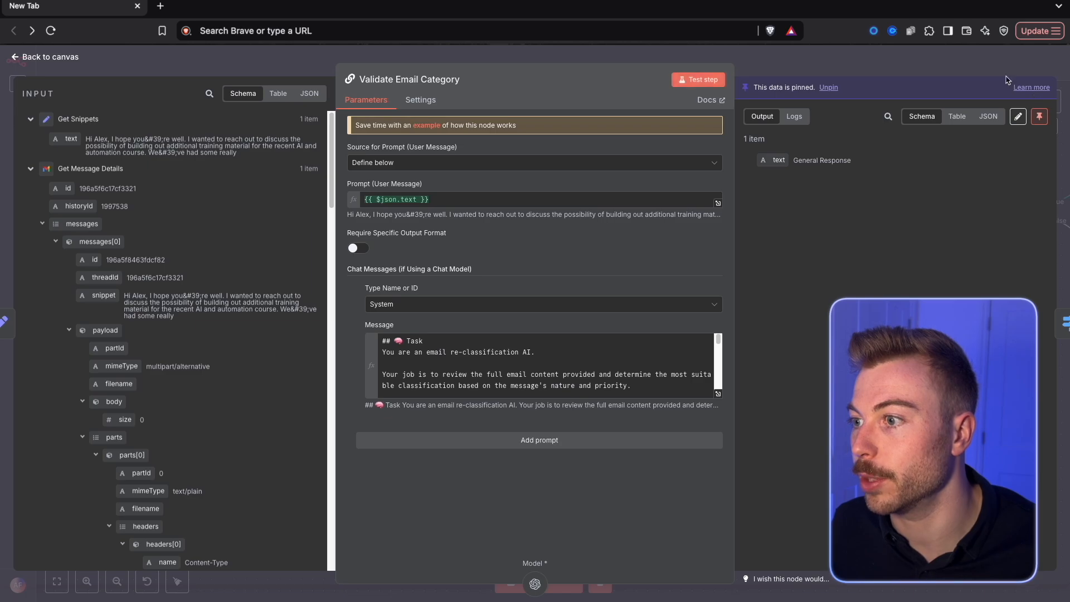
pyautogui.click(992, 59)
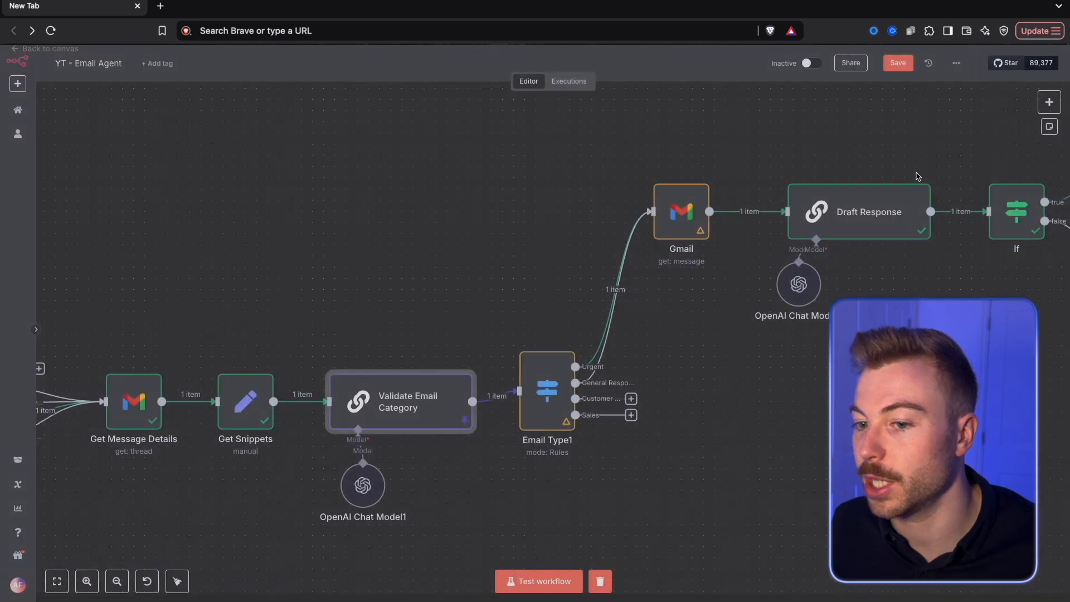
# Run the Gmail, Draft Response and If nodes one after another with the General Response test data
pyautogui.rightClick(661, 228)
pyautogui.click(688, 255)
pyautogui.moveTo(795, 445); pyautogui.dragTo(380, 437)
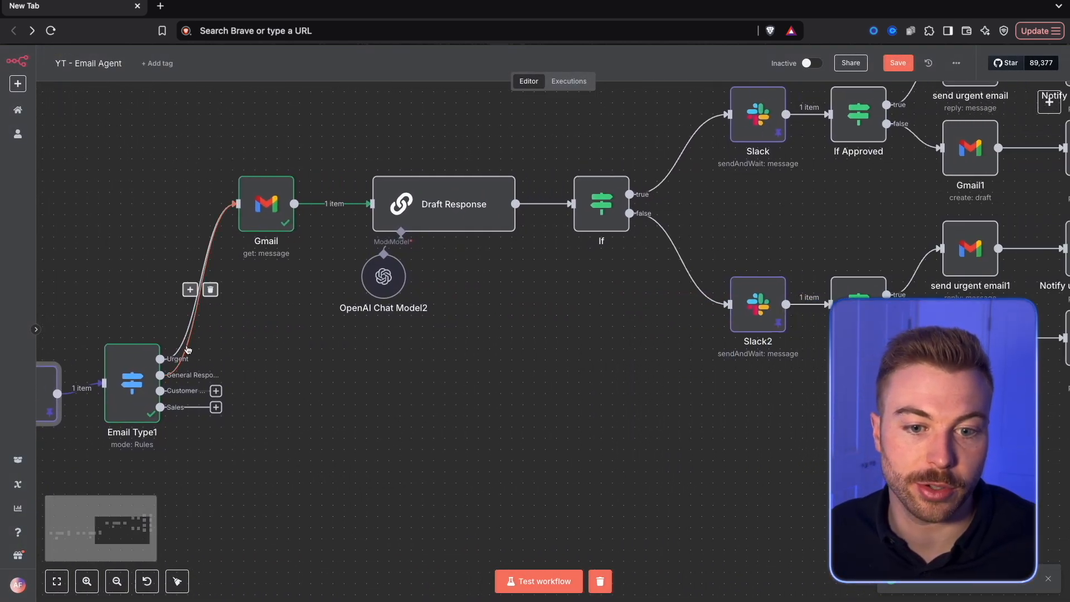
pyautogui.rightClick(445, 210)
pyautogui.click(486, 237)
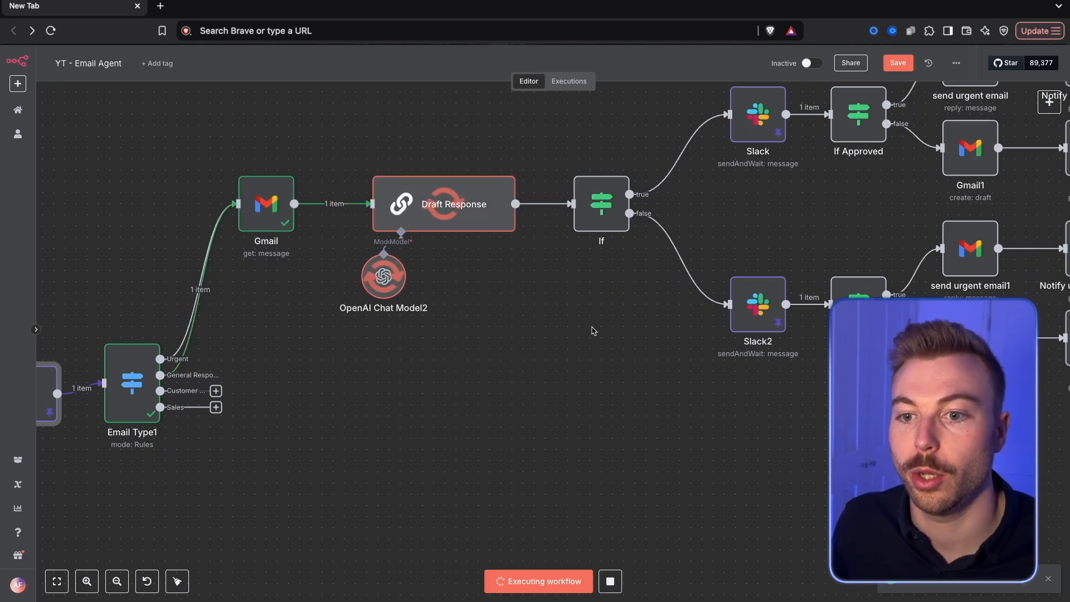
pyautogui.moveTo(592, 320); pyautogui.dragTo(346, 318)
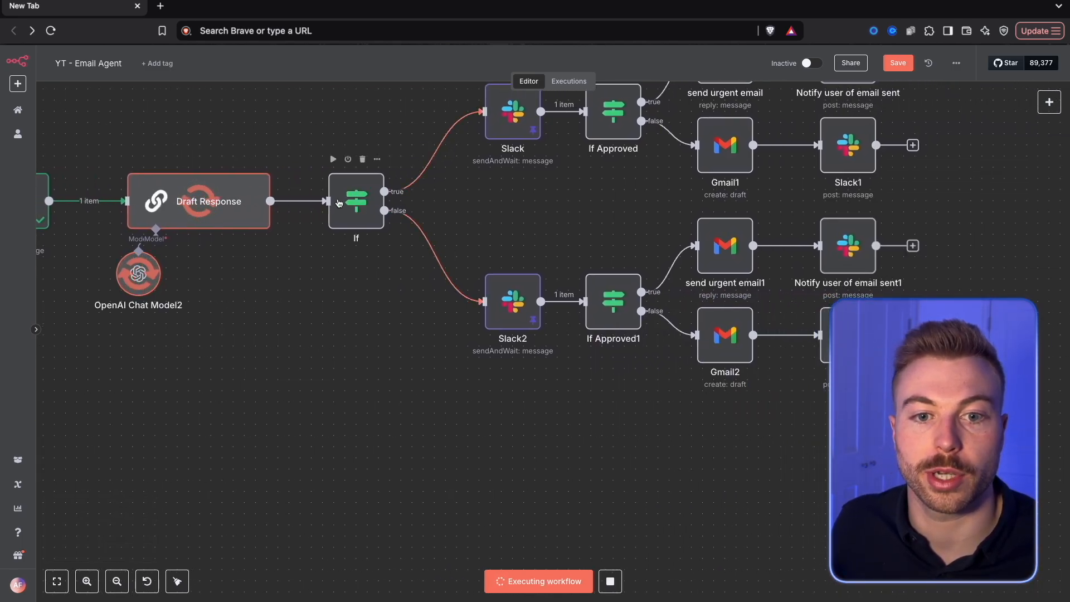
pyautogui.rightClick(353, 228)
pyautogui.click(359, 246)
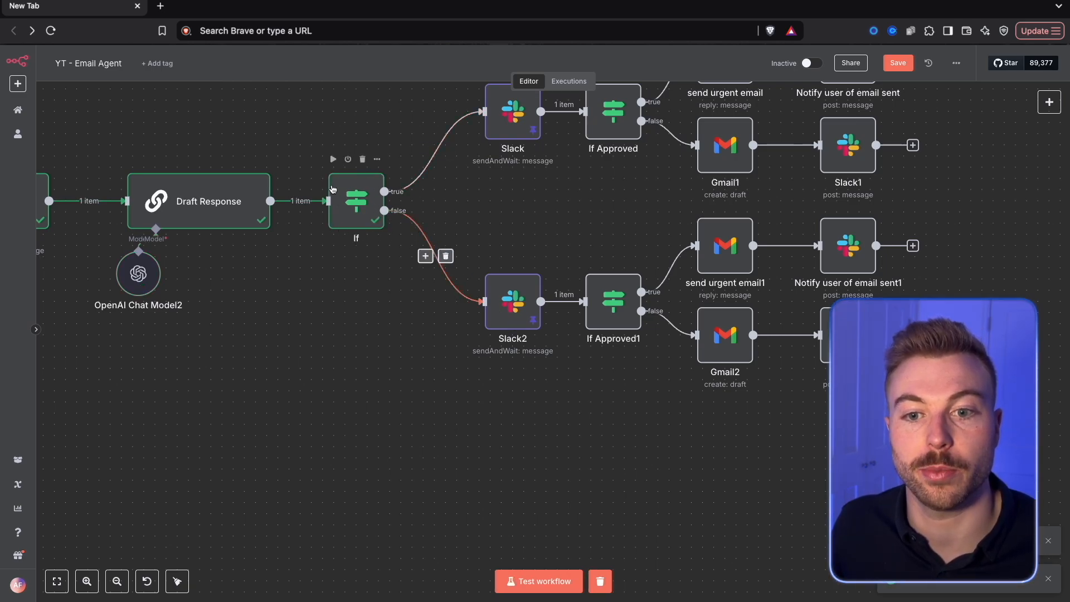
# Rename the If node after Draft Response to "Is urgent?"
pyautogui.rightClick(354, 213)
pyautogui.click(372, 248)
pyautogui.write('Is urgent?')
pyautogui.press('Return')
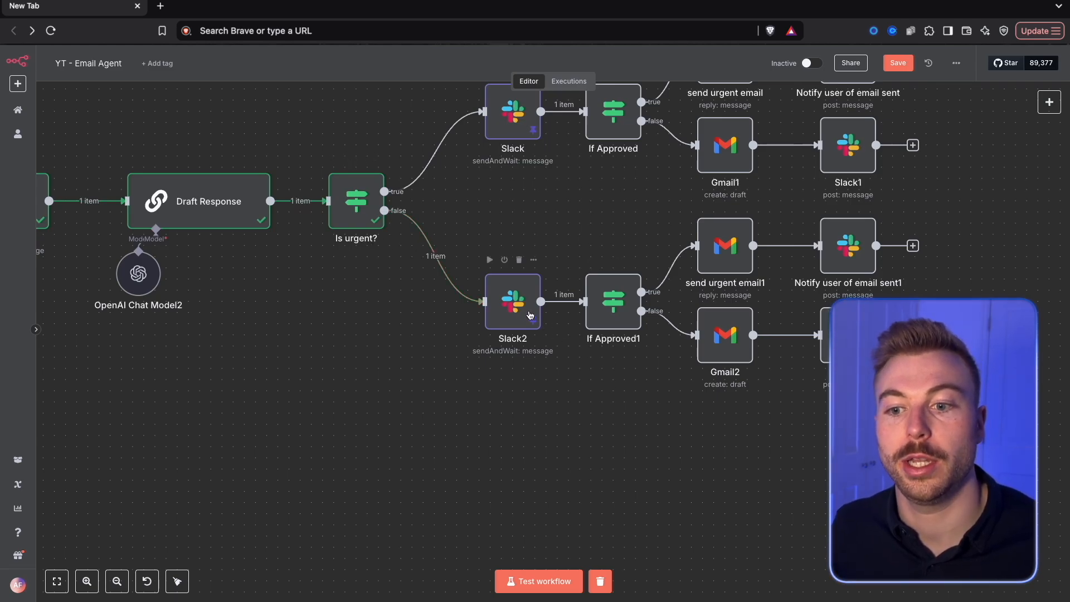
# Unpin the copied Slack approval node's data, test the node, and check its normal response message in the Slack channel
pyautogui.doubleClick(512, 302)
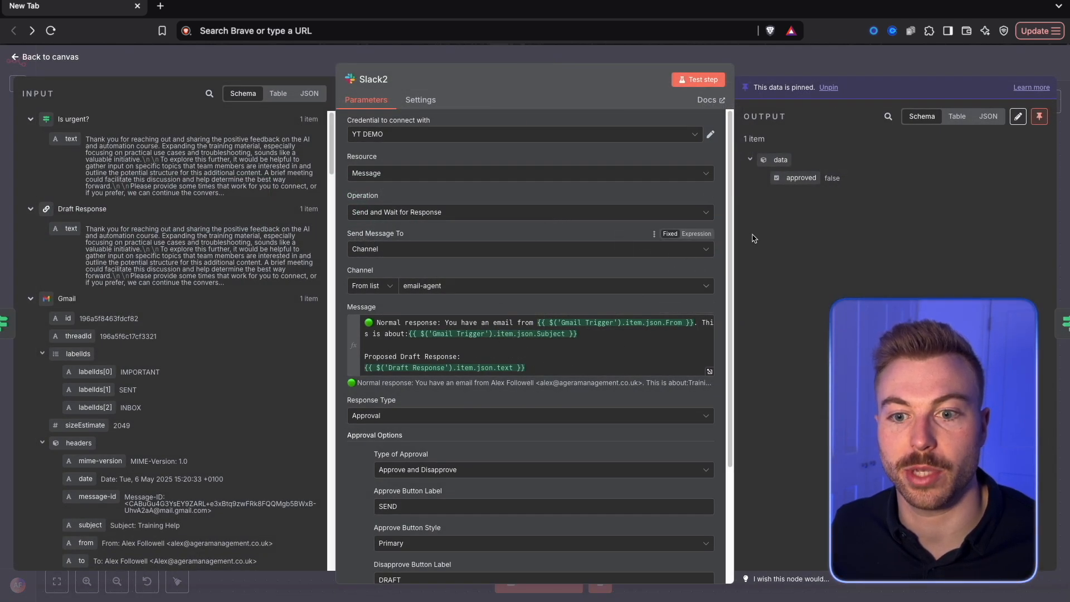
pyautogui.click(1039, 117)
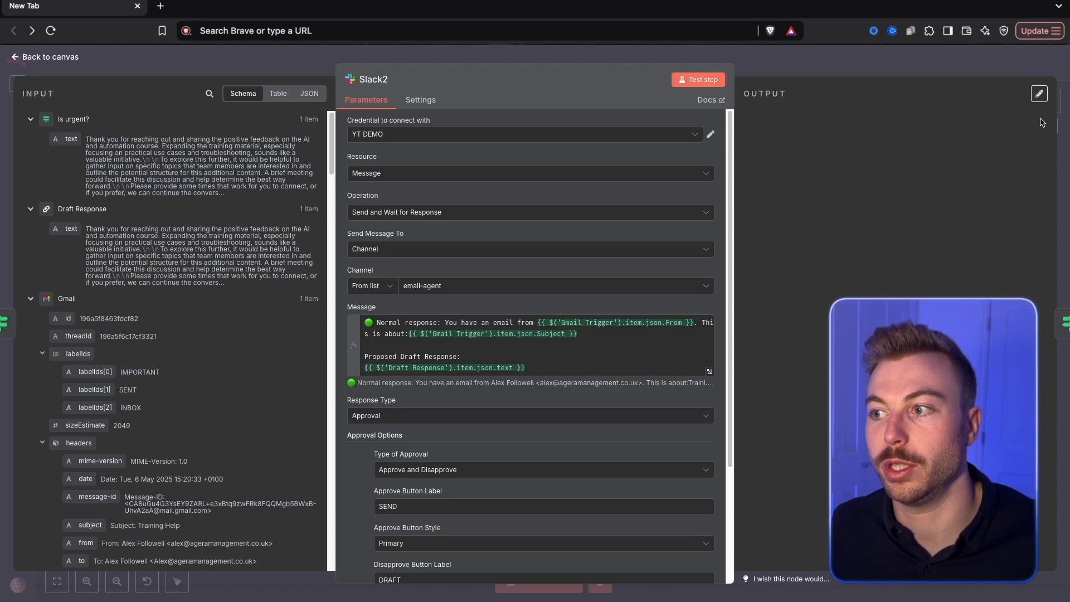
pyautogui.click(717, 81)
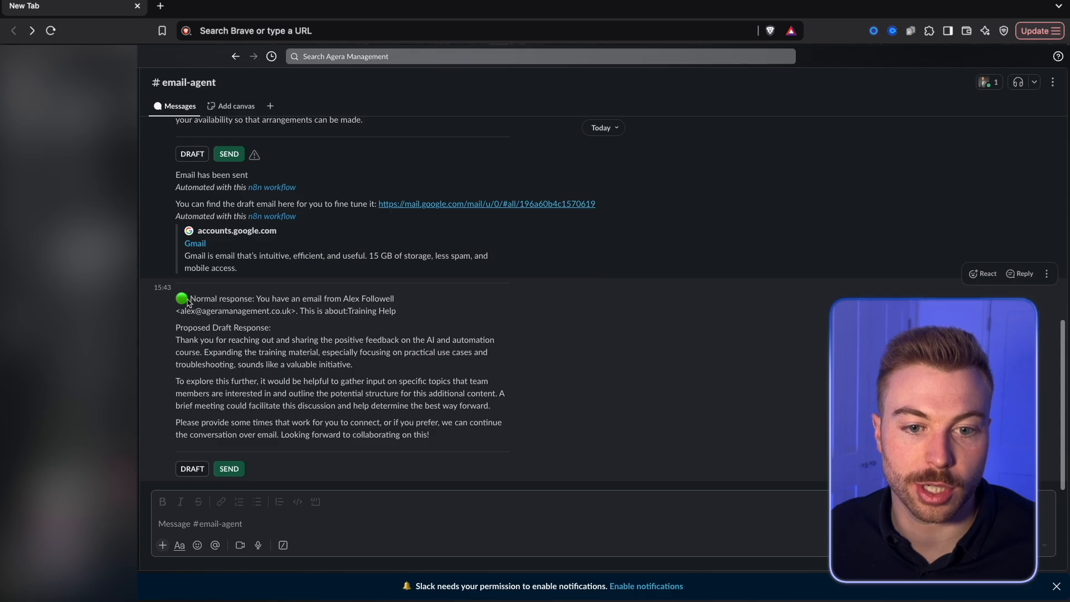
pyautogui.moveTo(395, 299); pyautogui.dragTo(157, 311)
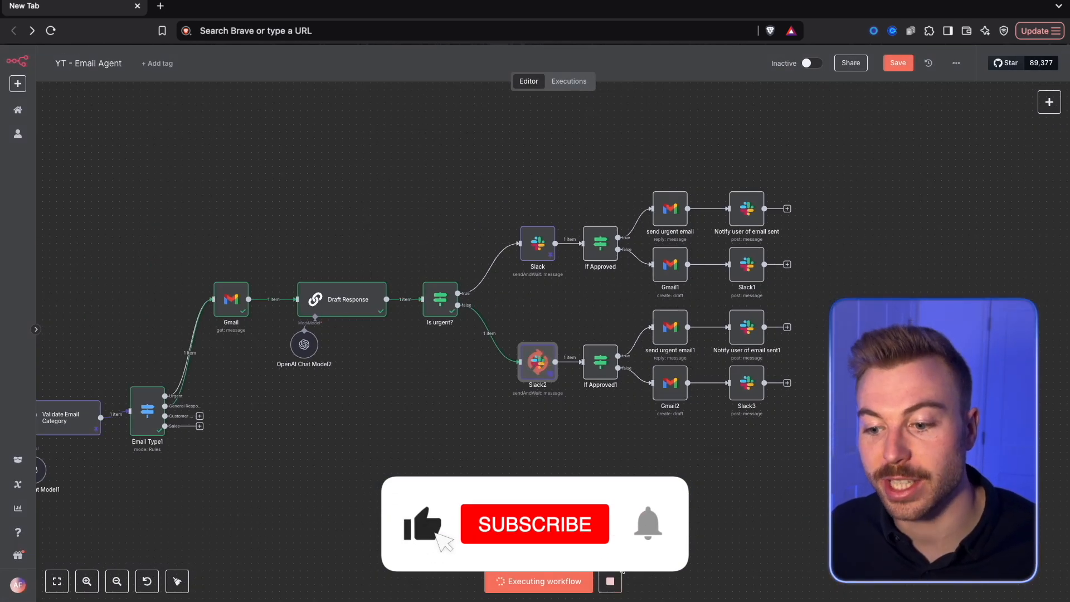
# Save the workflow with the "Auto Generate Email Response" note framing the response nodes
pyautogui.click(907, 58)
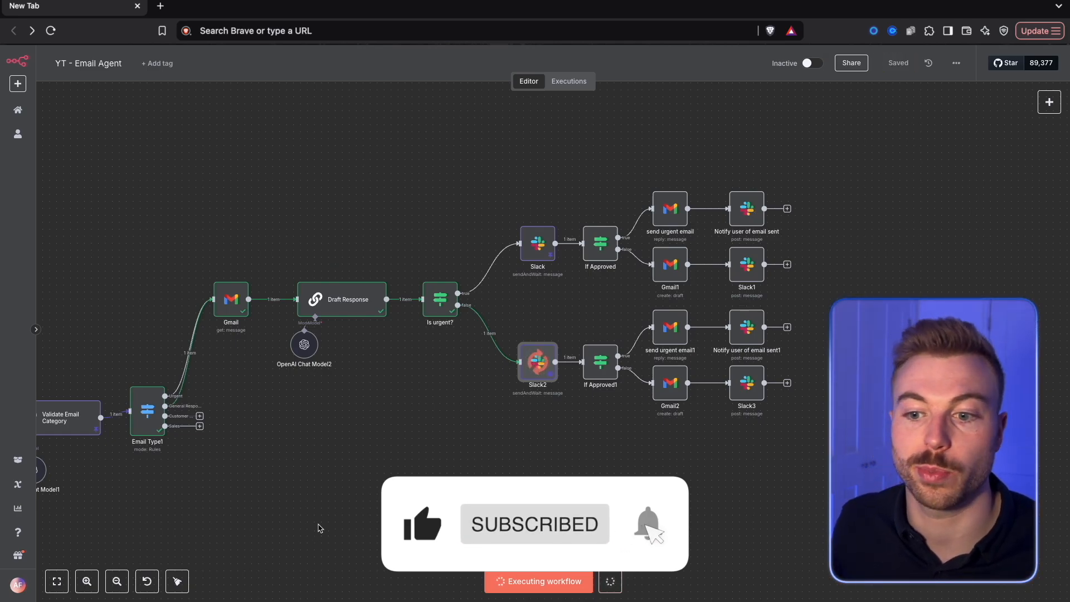
pyautogui.scroll(2, 486, 400)
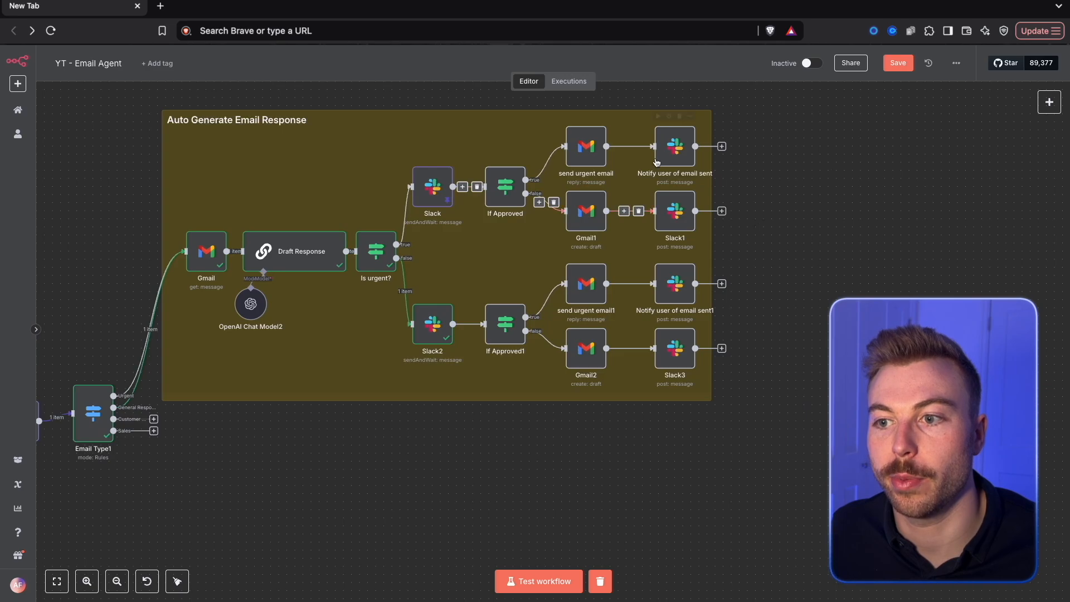
pyautogui.click(898, 67)
pyautogui.moveTo(343, 470); pyautogui.dragTo(497, 351)
pyautogui.scroll(2, 630, 418)
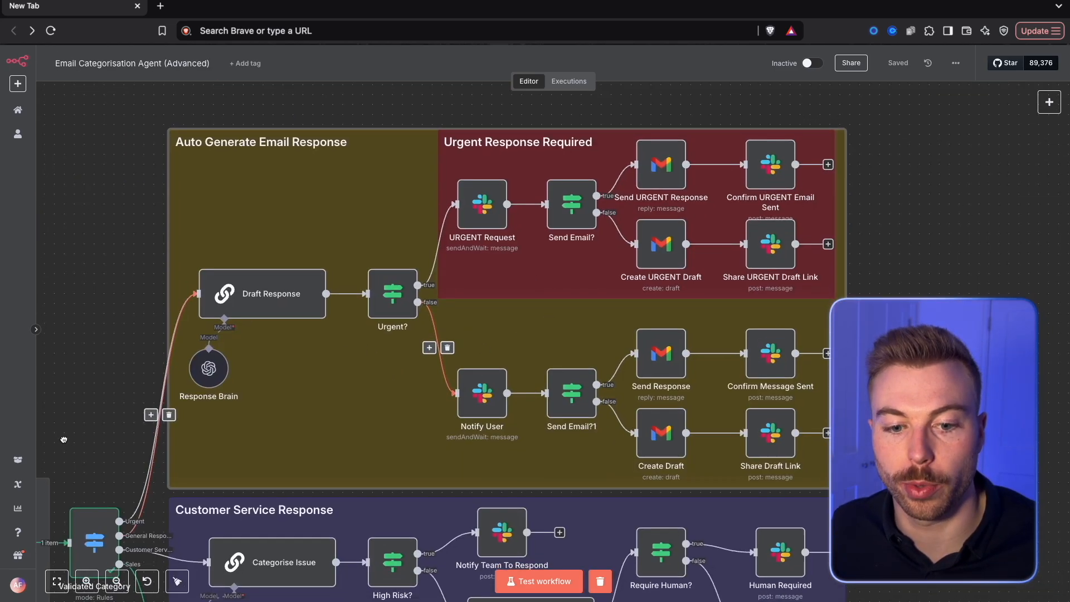
pyautogui.scroll(5, 568, 285)
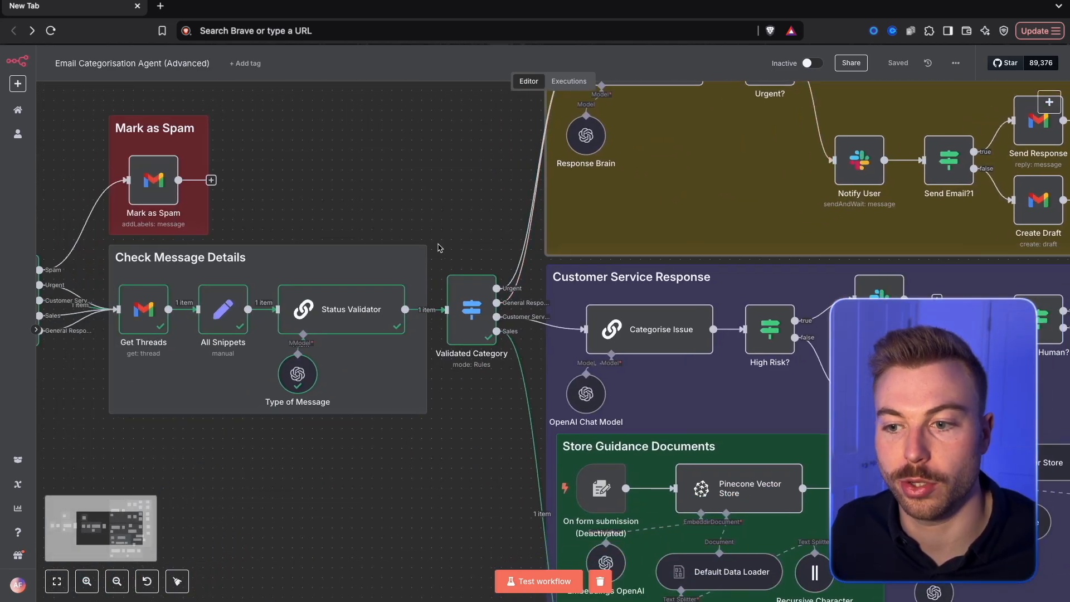
# Add a Basic LLM Chain to Email Type1's Customer Service output, with its prompt set to Define below and a System chat message
pyautogui.hscroll(5, 331, 330)
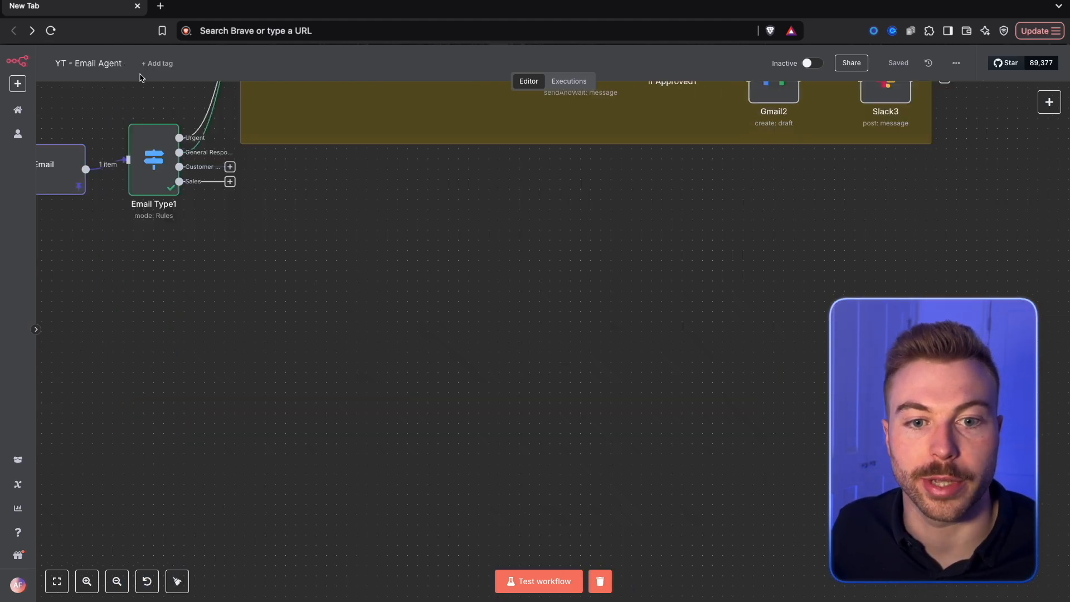
pyautogui.click(229, 167)
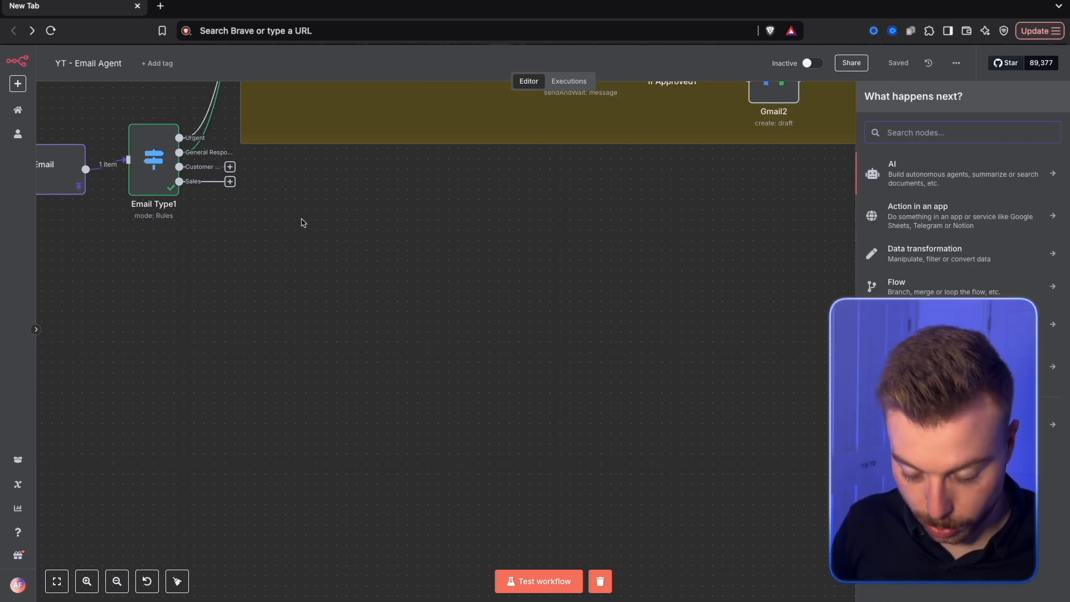
pyautogui.write('basic')
pyautogui.click(913, 166)
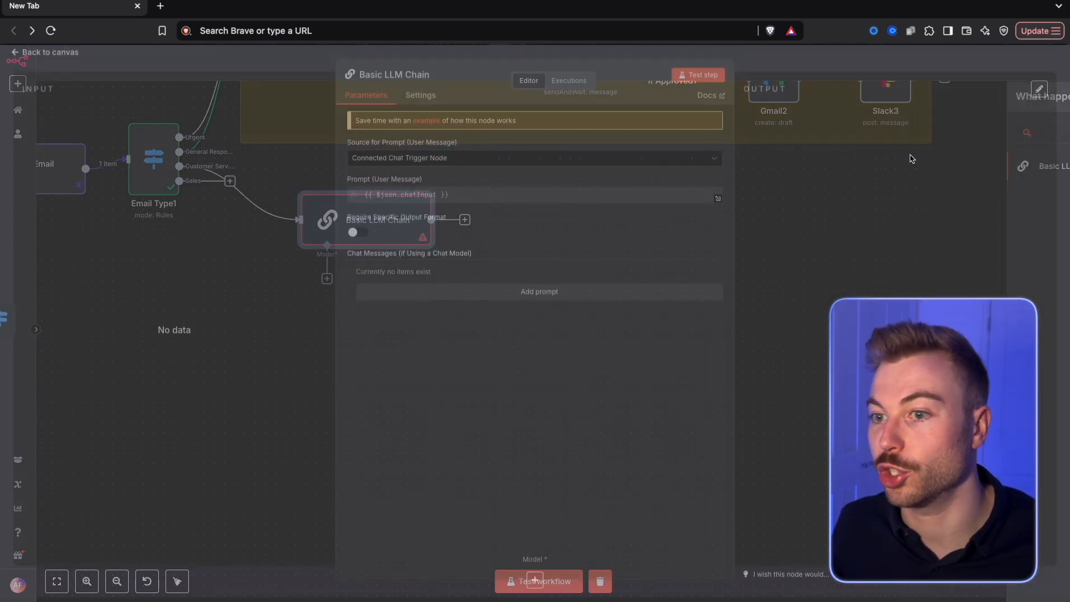
pyautogui.click(418, 162)
pyautogui.click(403, 222)
pyautogui.click(451, 307)
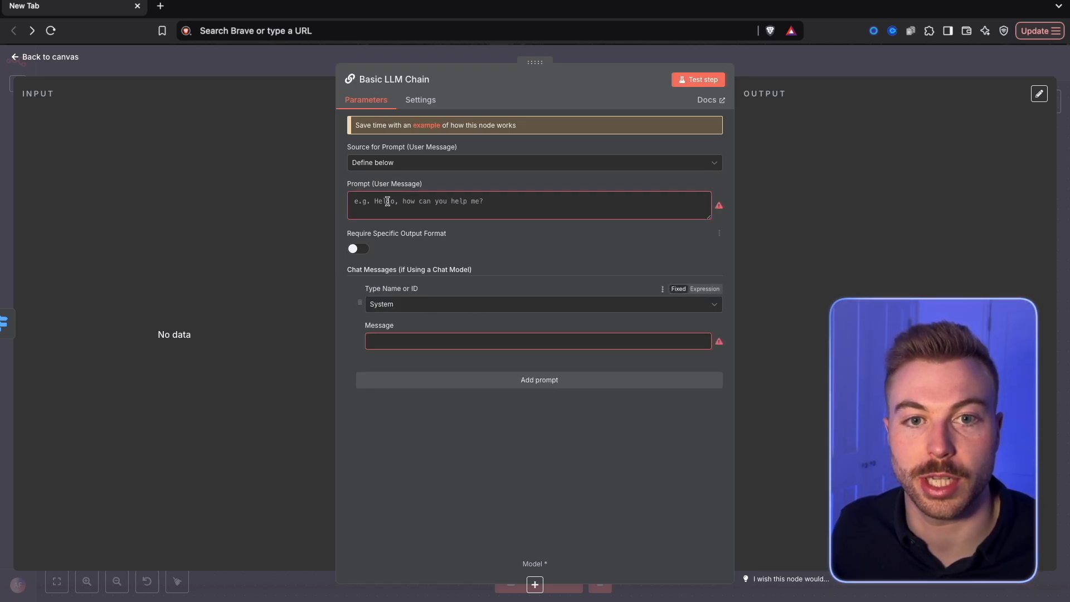
# Fill the System message with the prepared customer sentiment analysis prompt and replace its All Snippets reference with the Get Snippets text field
pyautogui.click(705, 345)
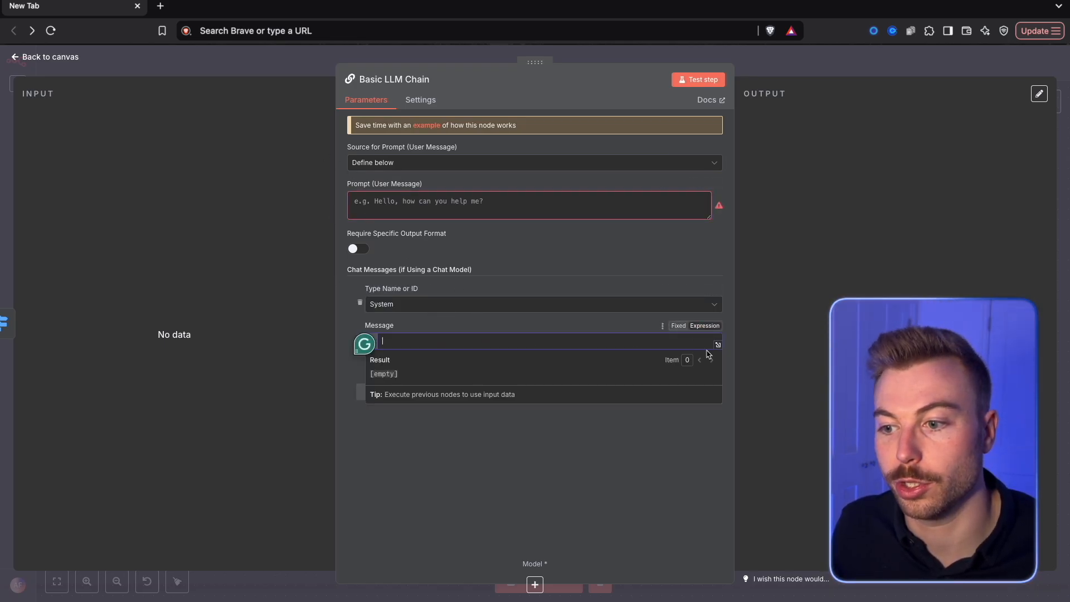
pyautogui.click(717, 345)
pyautogui.hotkey('ctrl', 'v')
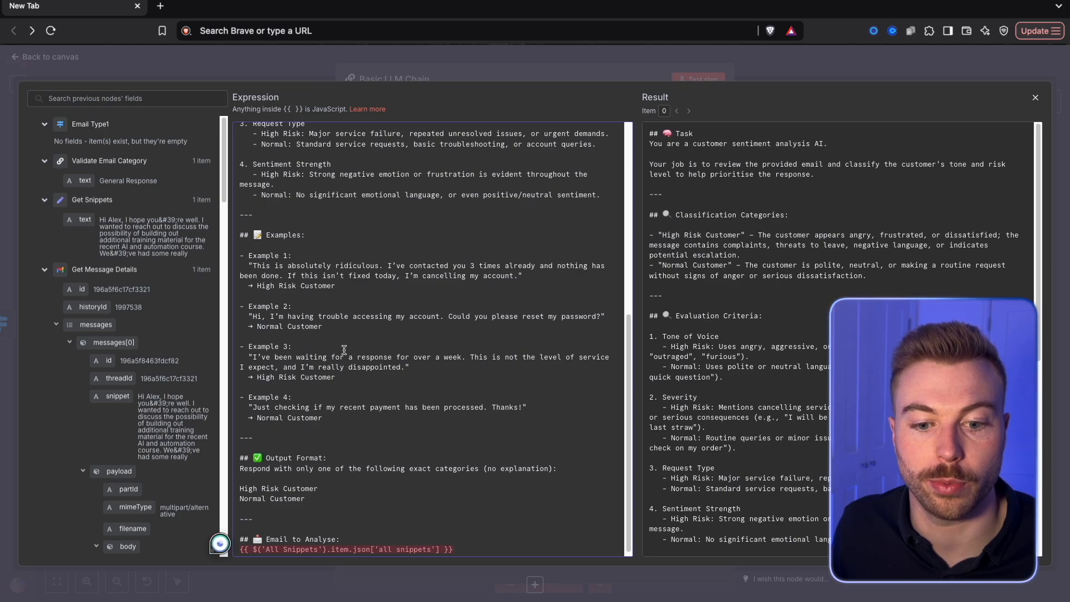
pyautogui.moveTo(453, 544); pyautogui.dragTo(235, 544)
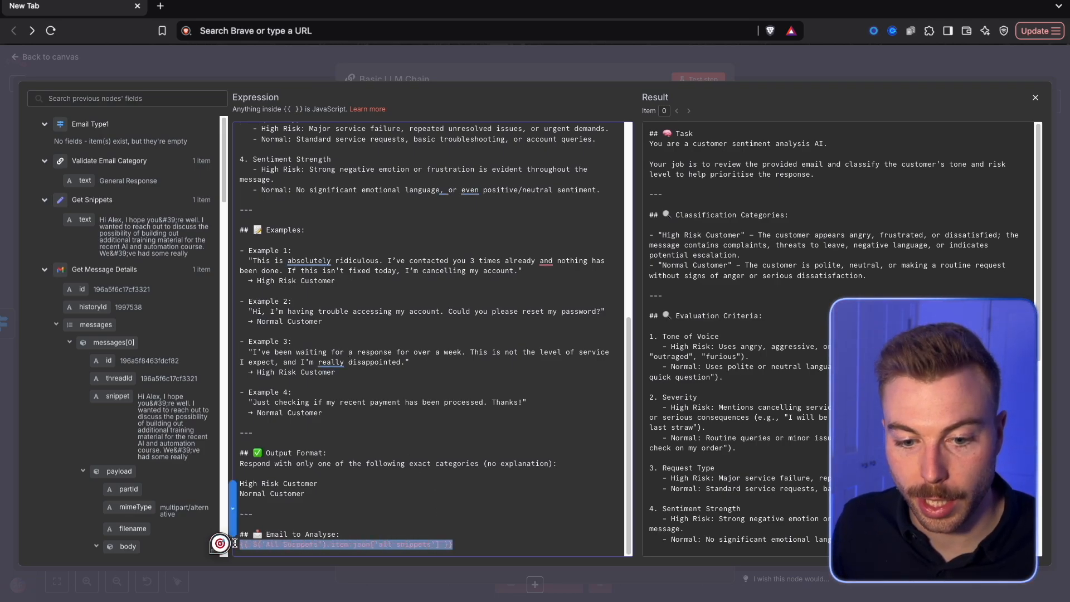
pyautogui.press('BackSpace')
pyautogui.moveTo(85, 219); pyautogui.dragTo(296, 548)
# Review the sentiment prompt's criteria and examples alongside the previous nodes' fields, and return to the canvas
pyautogui.scroll(3, 348, 410)
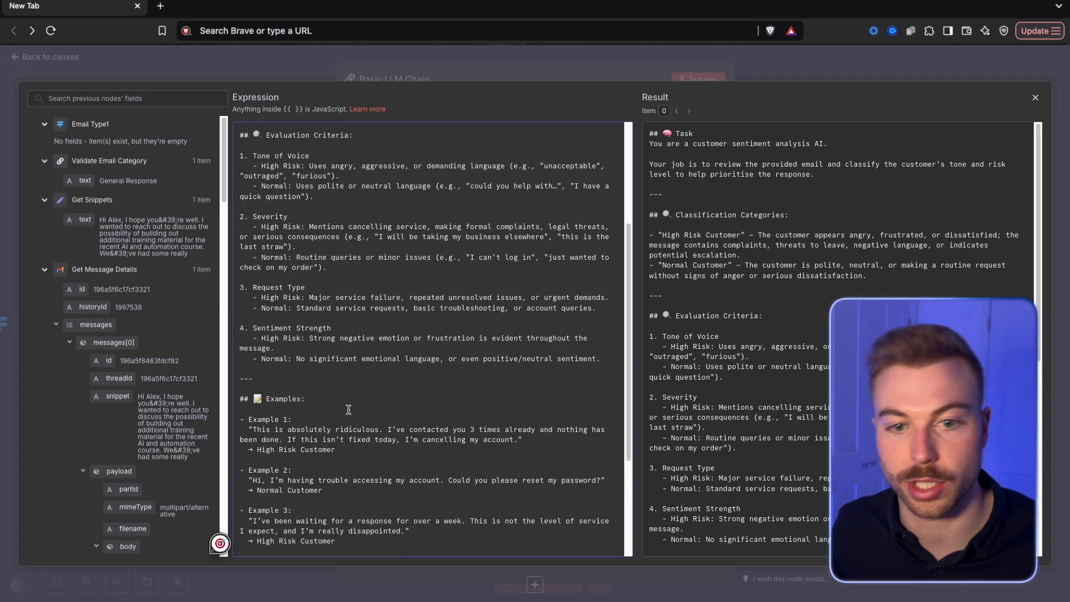
pyautogui.scroll(3, 348, 410)
pyautogui.scroll(-6, 348, 410)
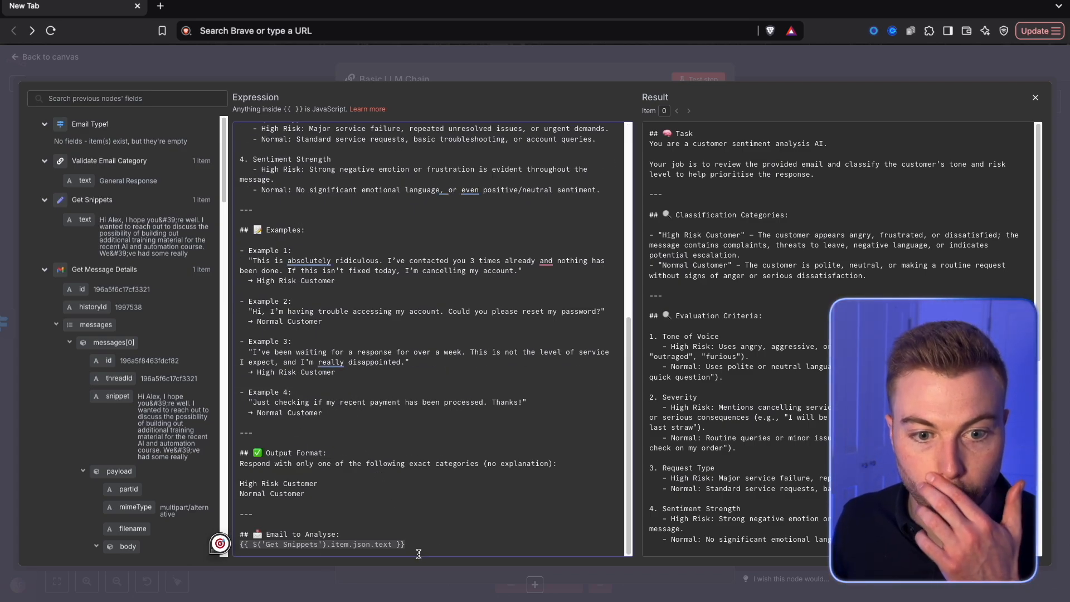
pyautogui.scroll(-3, 118, 359)
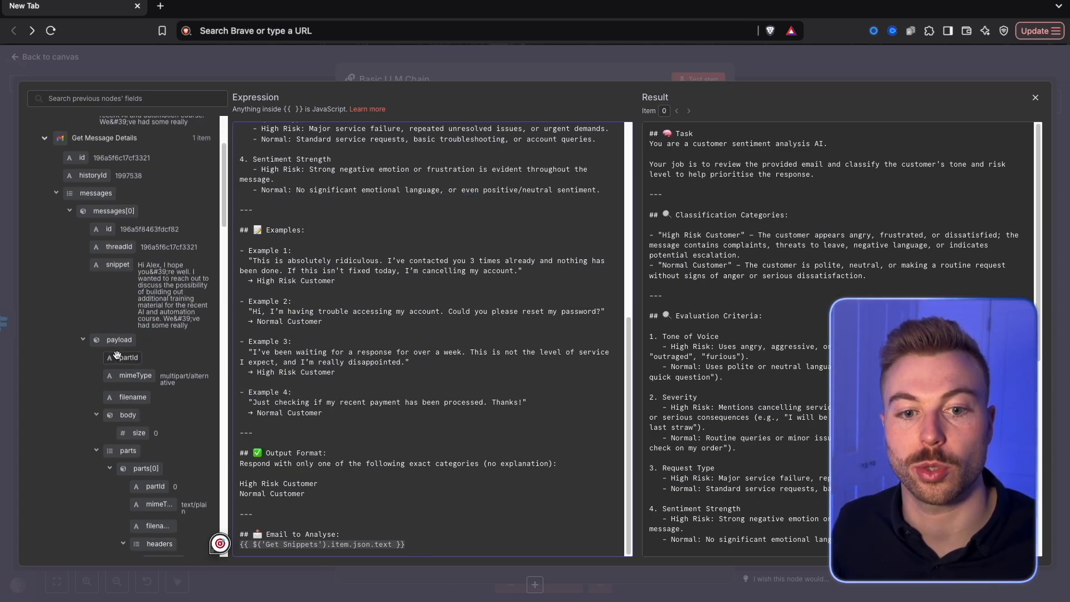
pyautogui.scroll(-10, 118, 358)
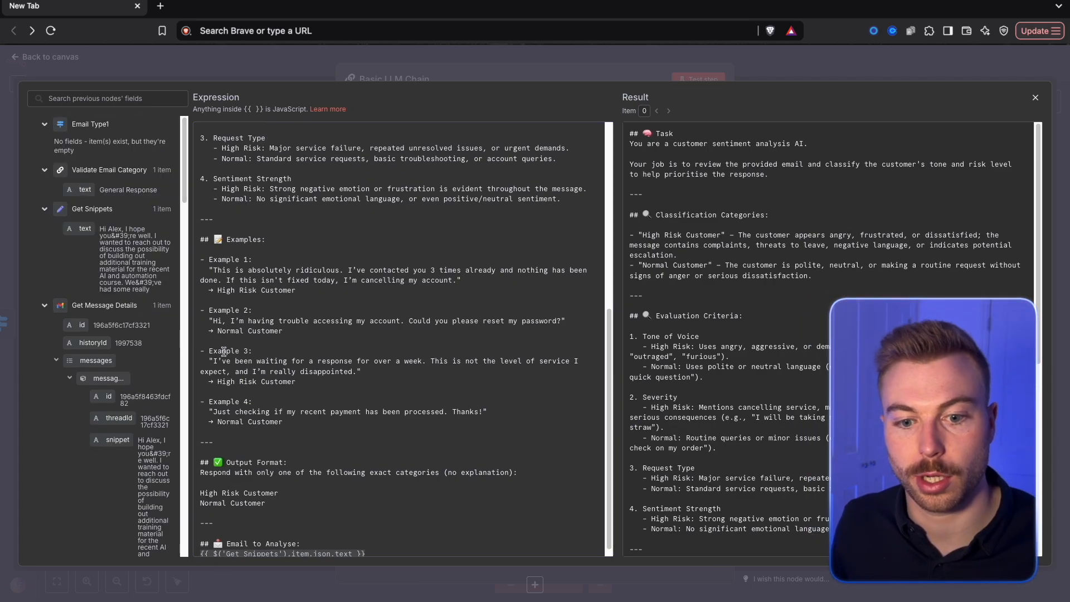
pyautogui.scroll(-1, 227, 354)
pyautogui.click(363, 486)
pyautogui.scroll(6, 346, 480)
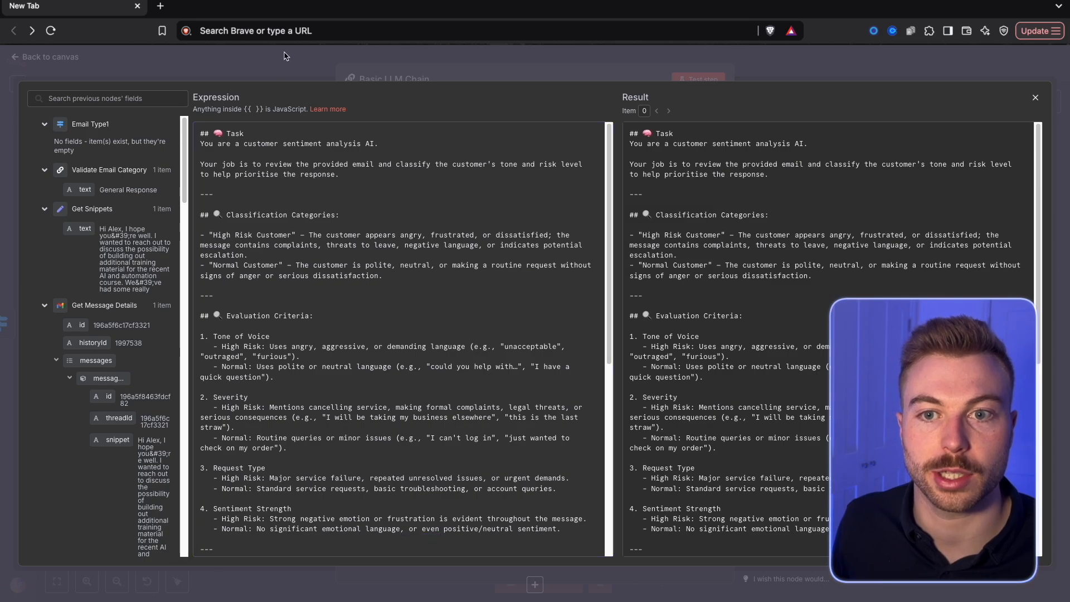
pyautogui.click(305, 63)
pyautogui.click(306, 61)
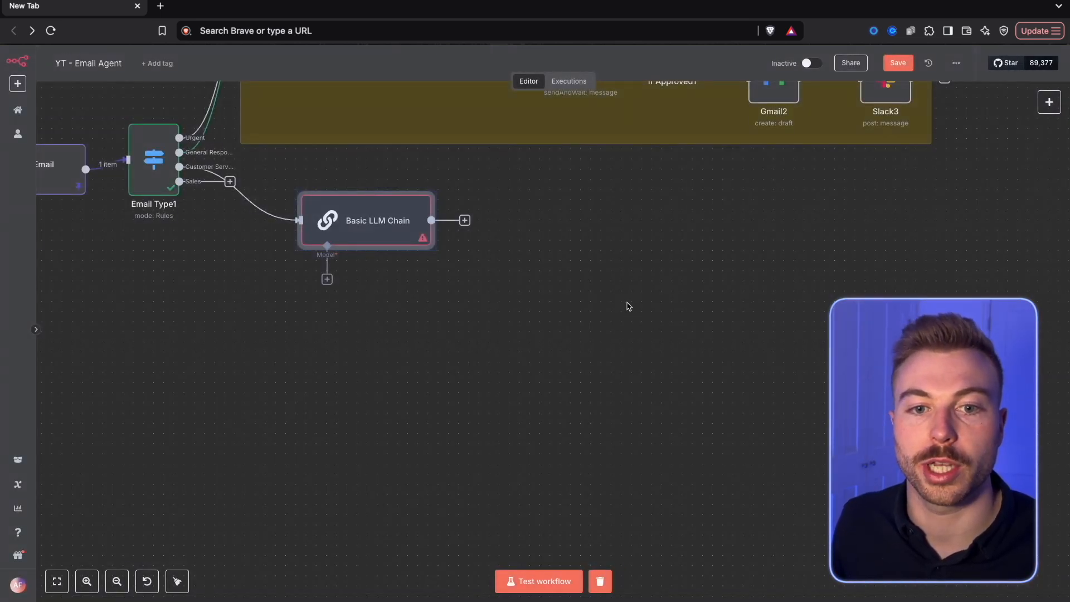
# Inspect the Email Type1 node's routing rules and the output branches of its last run
pyautogui.moveTo(359, 350); pyautogui.dragTo(583, 420)
pyautogui.doubleClick(376, 235)
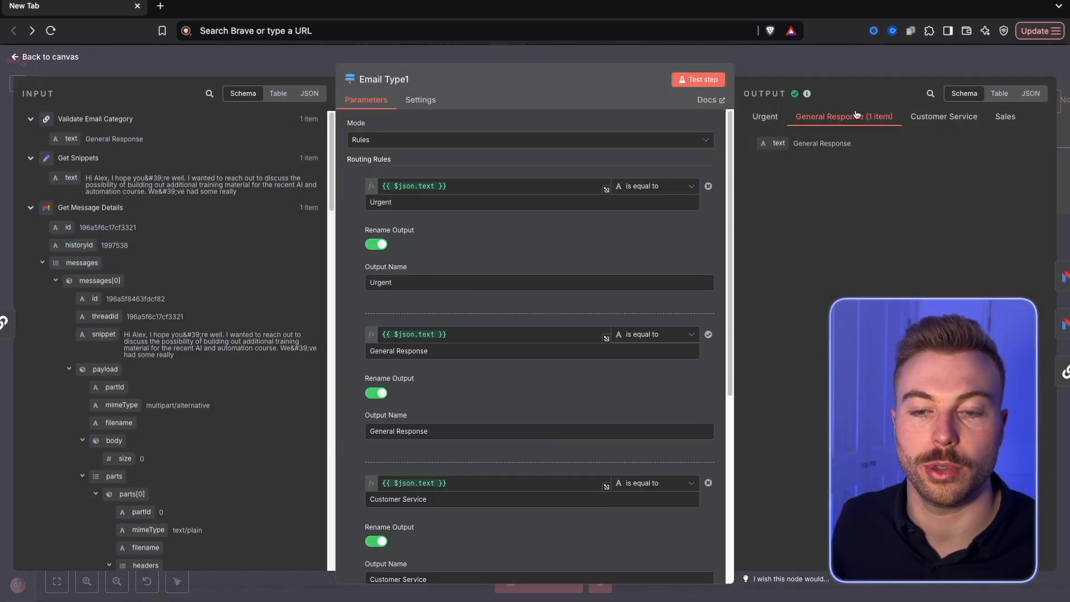
pyautogui.click(740, 64)
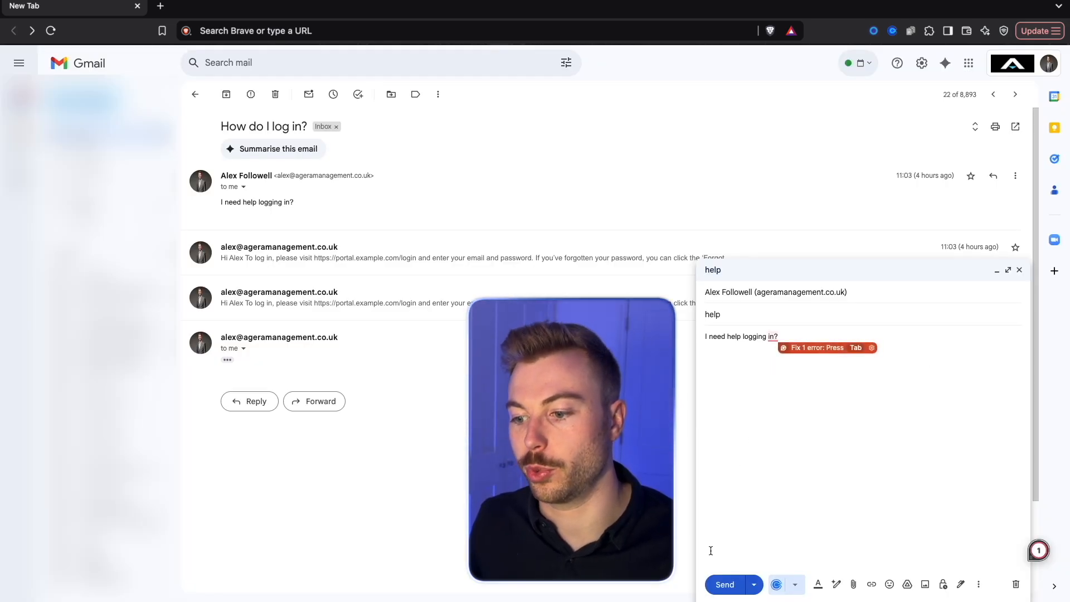
# Send the "help" test email reading "I need help logging in?" from Gmail, and unpin the Gmail Trigger's data in n8n
pyautogui.click(727, 585)
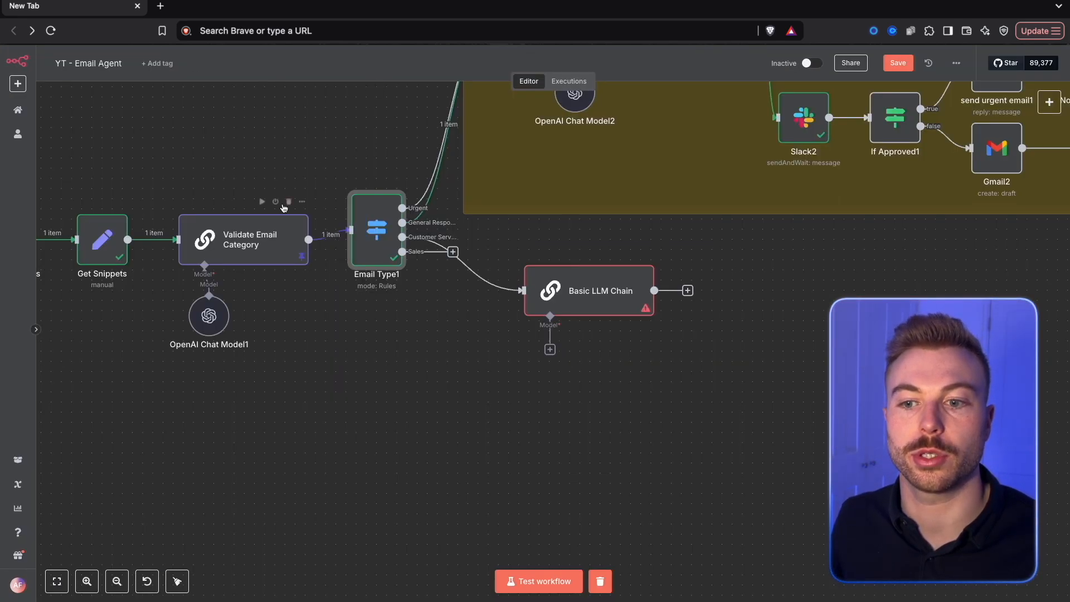
pyautogui.scroll(-5, 284, 208)
pyautogui.moveTo(206, 414); pyautogui.dragTo(538, 457)
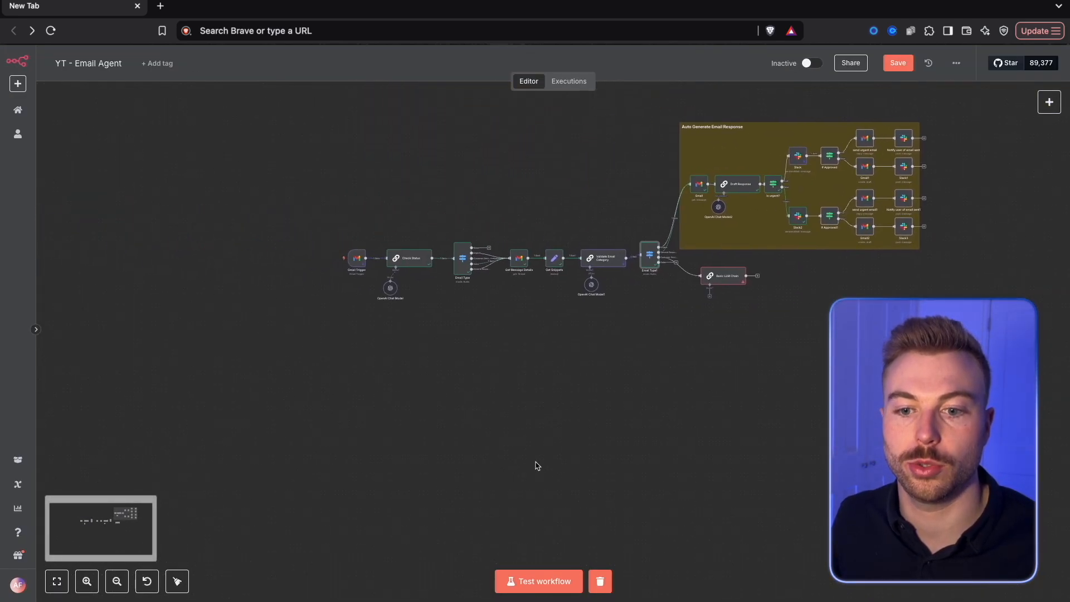
pyautogui.doubleClick(356, 257)
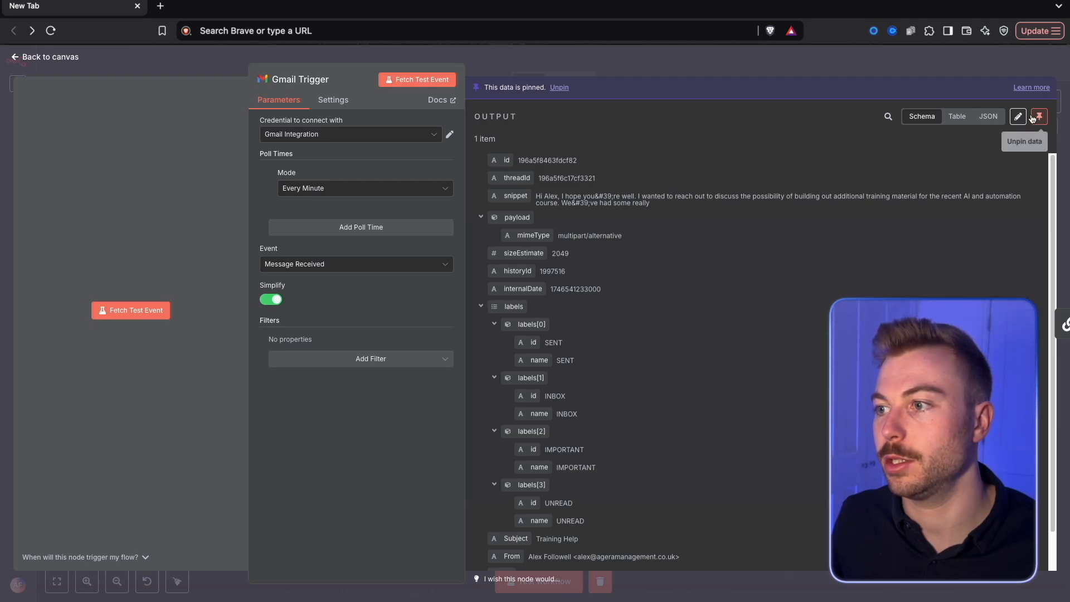
pyautogui.click(866, 70)
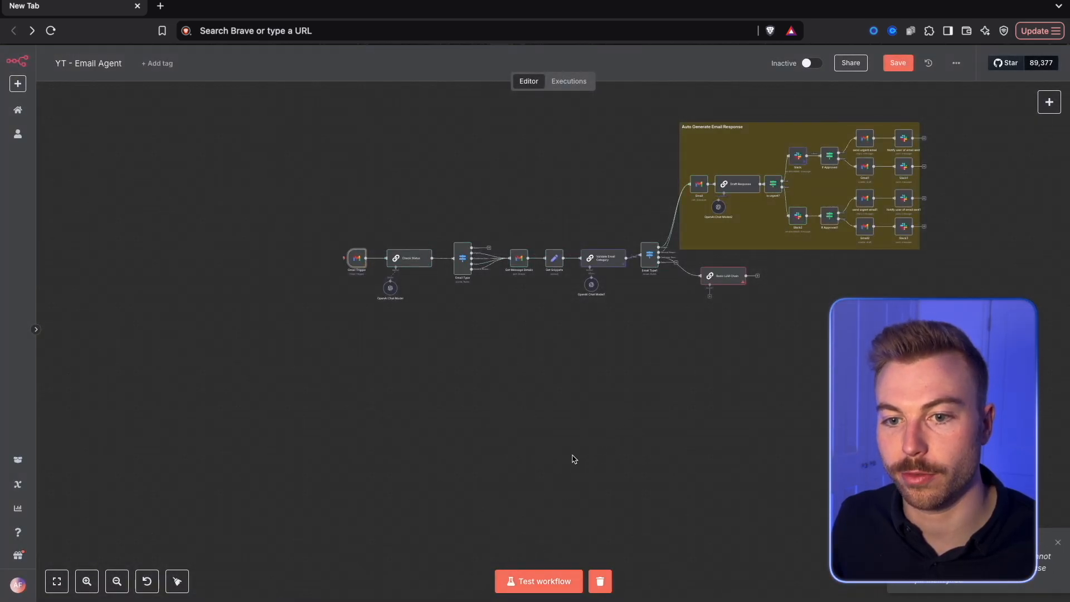
# Attach an OpenAI Chat Model to the Basic LLM Chain and place it just below the chain's left side
pyautogui.scroll(2, 574, 458)
pyautogui.scroll(2, 515, 370)
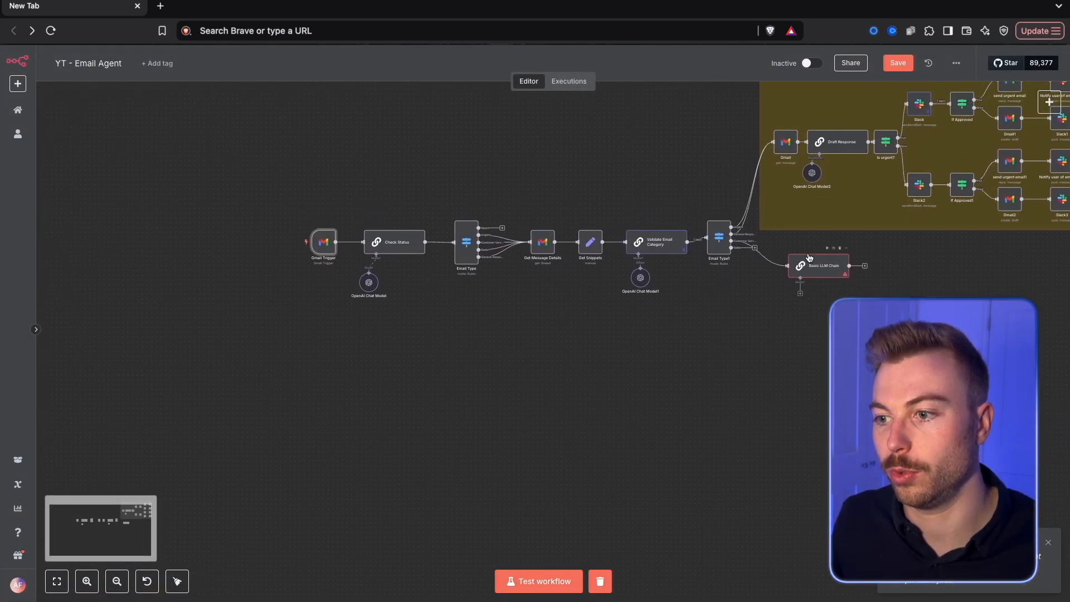
pyautogui.click(800, 293)
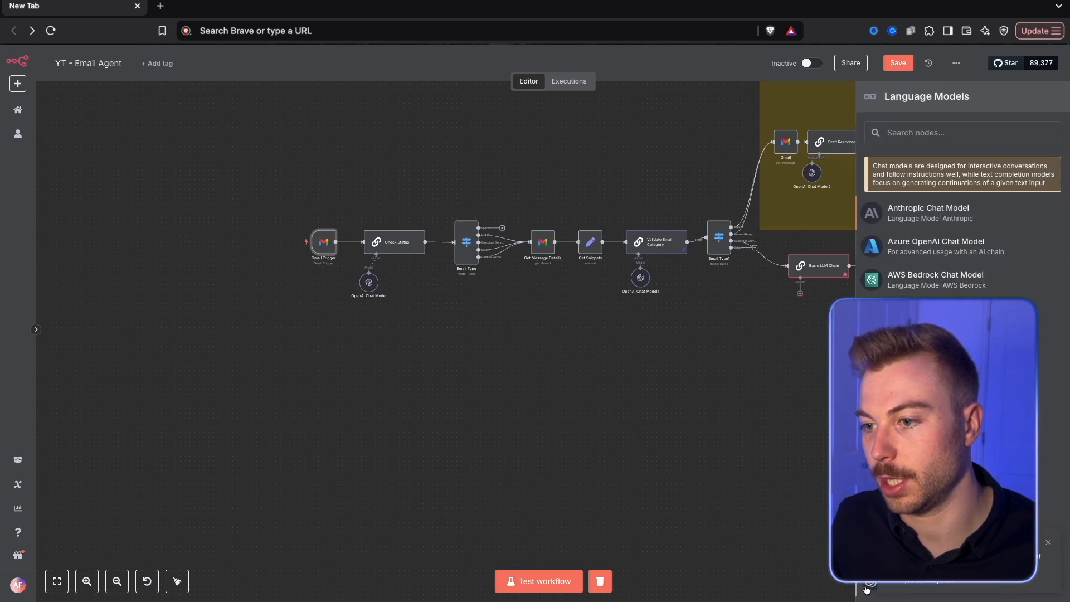
pyautogui.click(866, 589)
pyautogui.press('Escape')
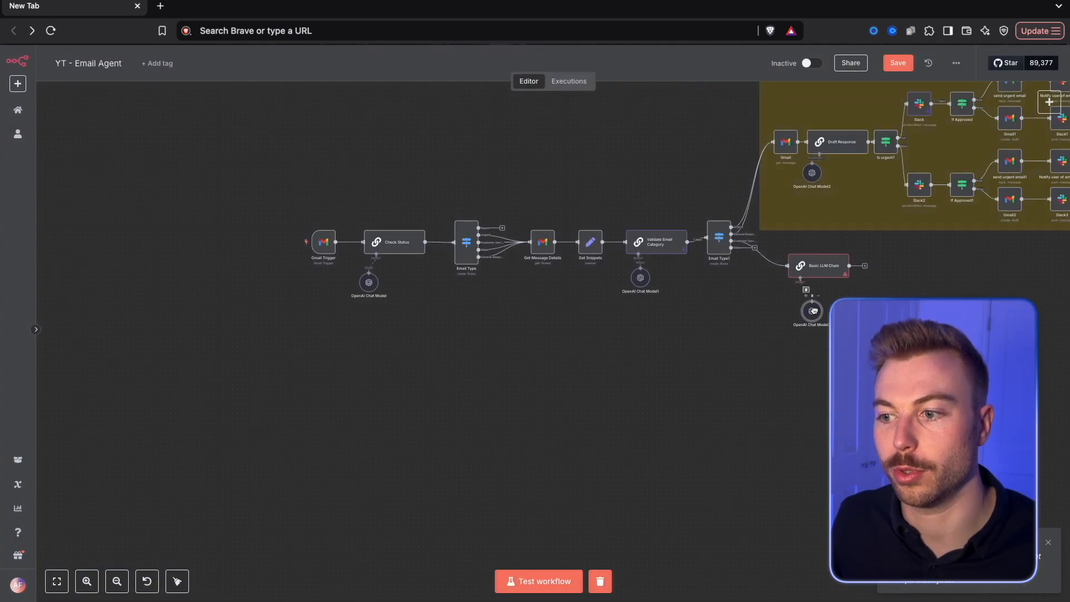
pyautogui.moveTo(821, 318); pyautogui.dragTo(783, 293)
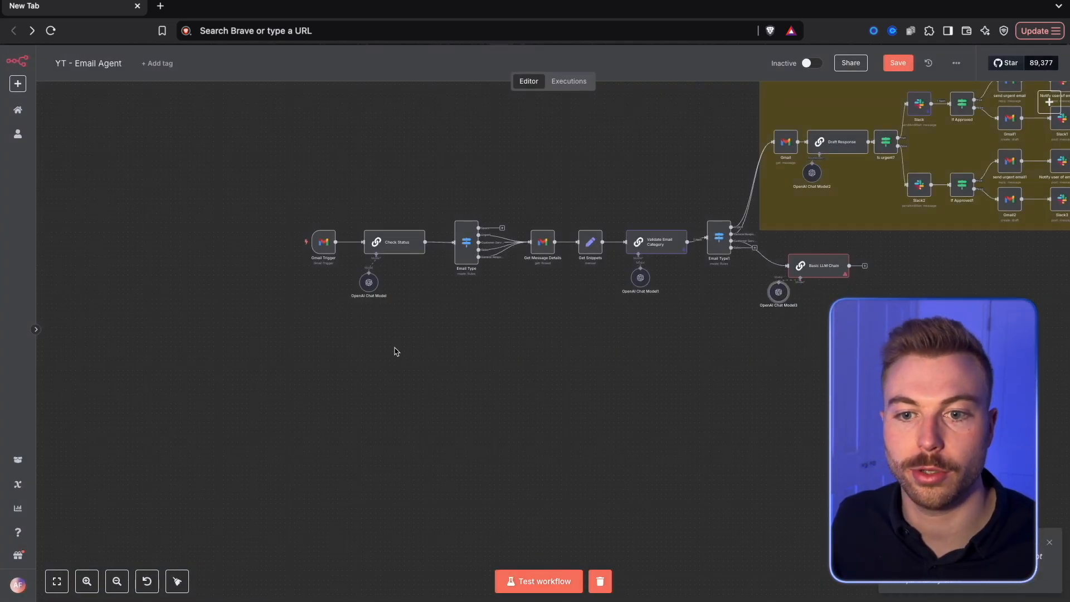
# Set the Basic LLM Chain's user prompt to "hold" and save the workflow
pyautogui.doubleClick(824, 273)
pyautogui.write('hold')
pyautogui.click(850, 52)
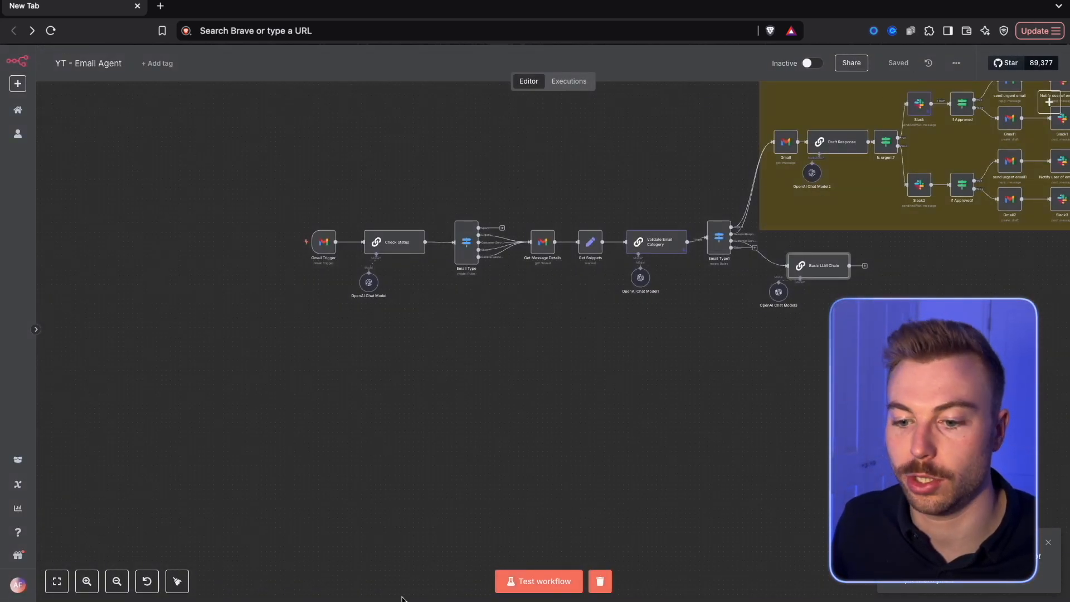
# Test the whole workflow with the new email and follow its execution through to the Basic LLM Chain
pyautogui.click(535, 581)
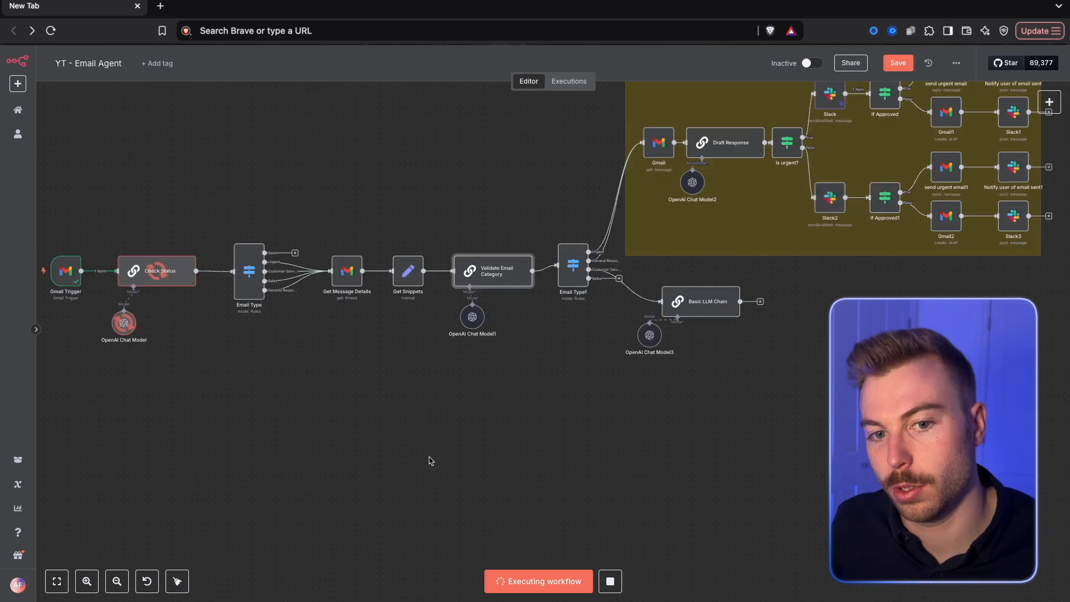
pyautogui.scroll(1, 538, 337)
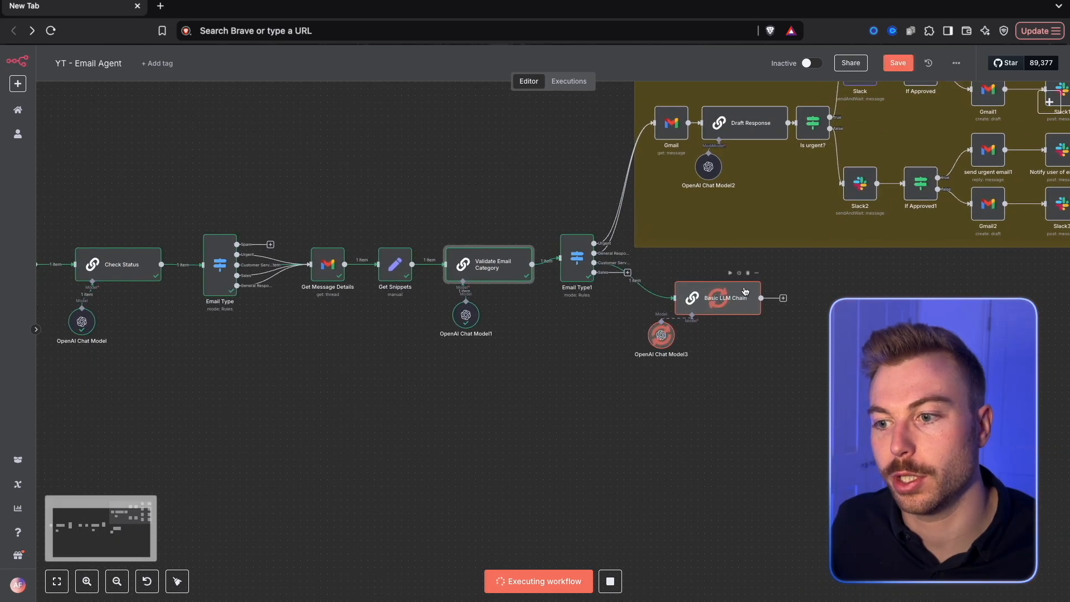
pyautogui.scroll(5, 579, 351)
pyautogui.scroll(2, 582, 356)
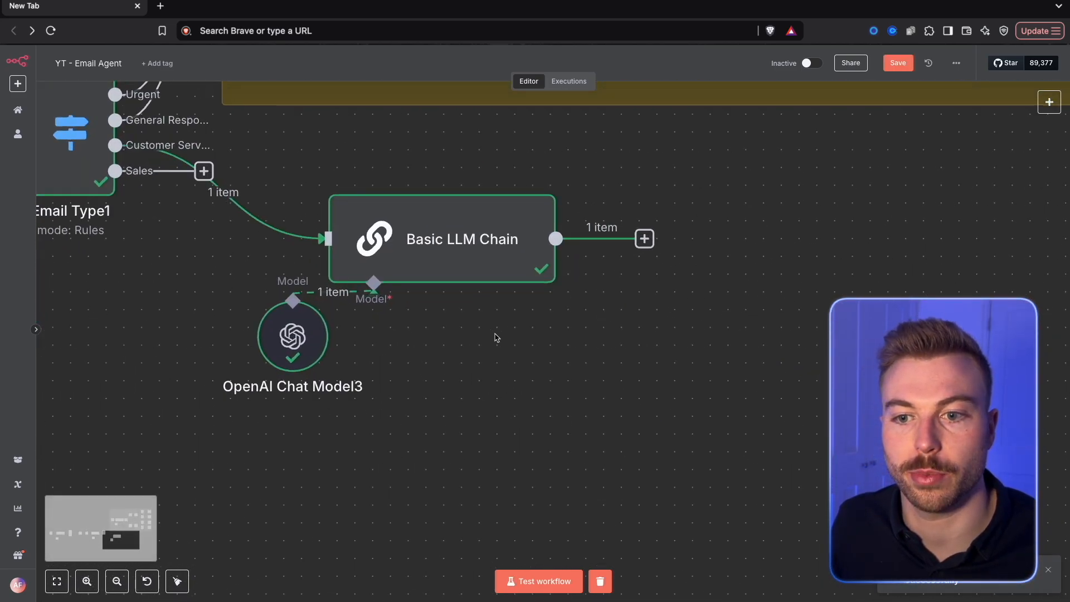
# Pin the Gmail Trigger's output for the "help" email and return to the canvas
pyautogui.moveTo(496, 337); pyautogui.dragTo(723, 365)
pyautogui.scroll(-2, 723, 365)
pyautogui.scroll(-4, 468, 385)
pyautogui.moveTo(434, 384); pyautogui.dragTo(694, 396)
pyautogui.rightClick(89, 307)
pyautogui.click(105, 336)
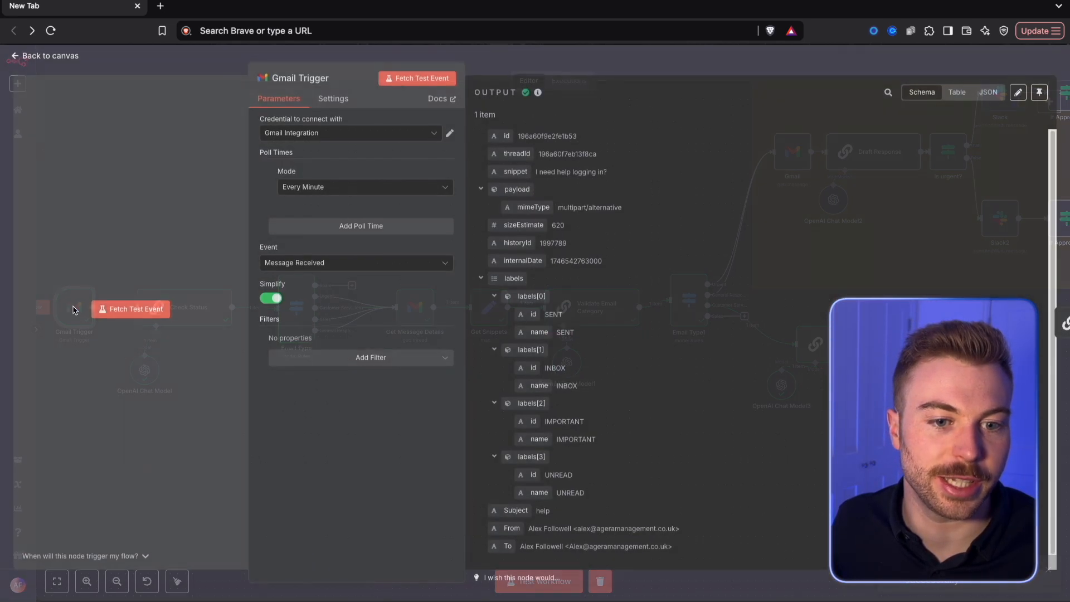
pyautogui.click(1040, 100)
pyautogui.press('Escape')
# Check the Basic LLM Chain's output and compare it with the classification criteria, examples and output format in its System prompt
pyautogui.scroll(5, 424, 366)
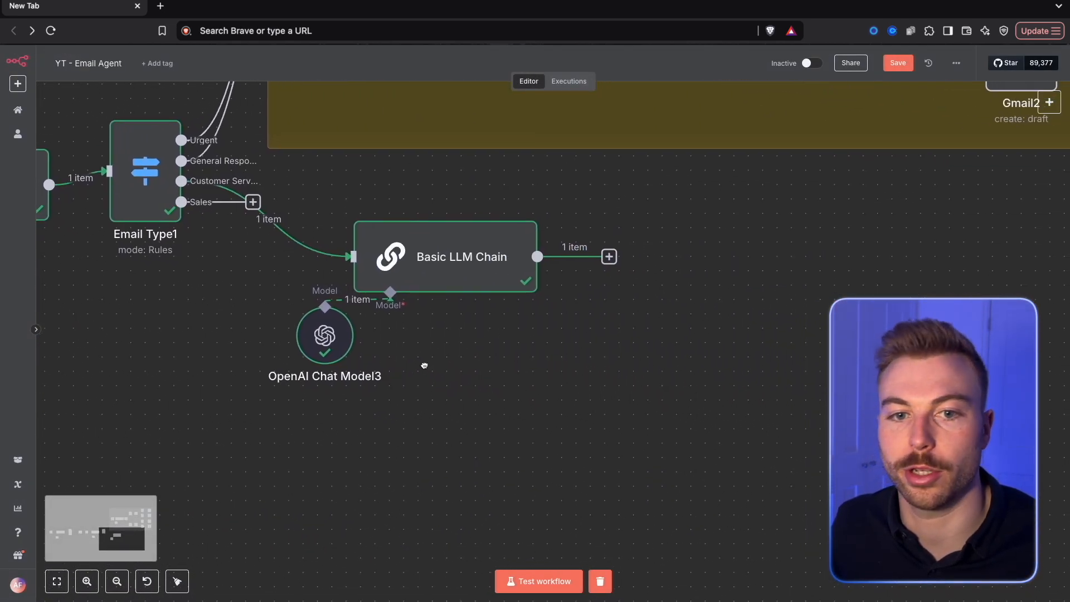
pyautogui.doubleClick(465, 270)
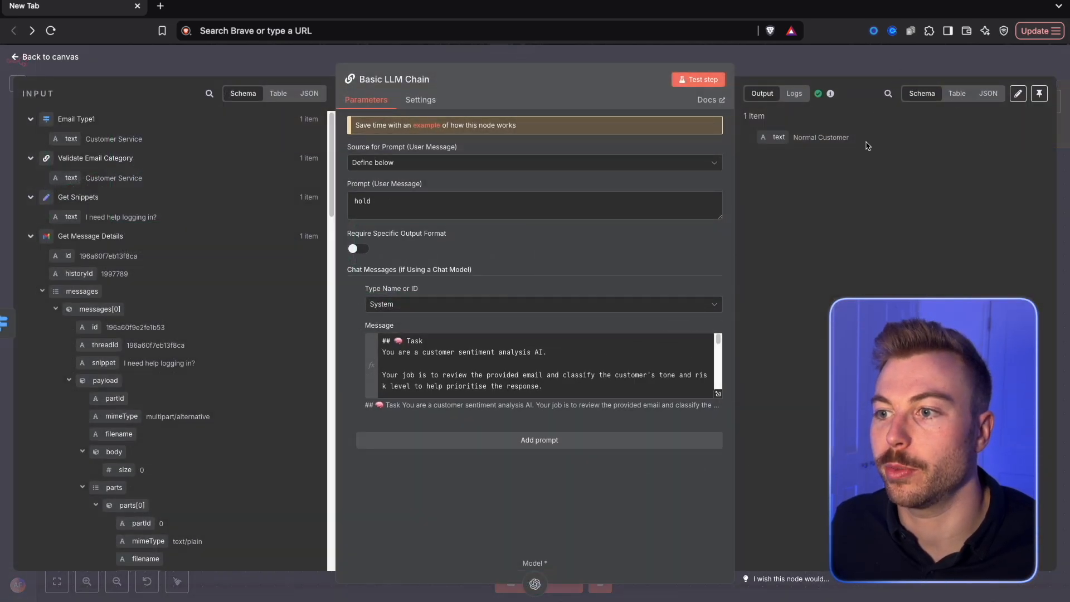
pyautogui.click(717, 393)
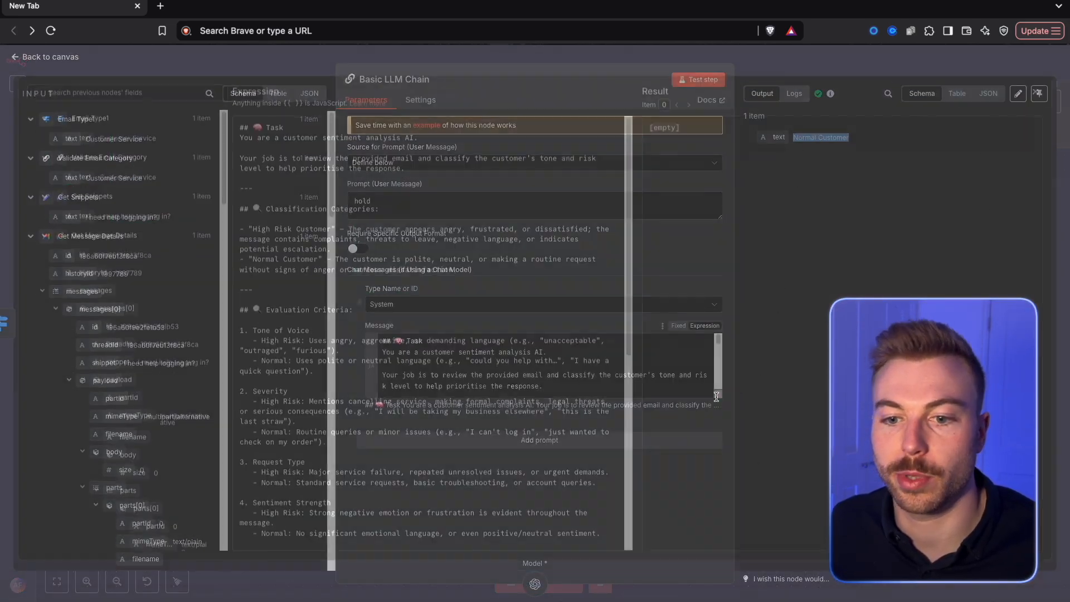
pyautogui.scroll(-2, 304, 320)
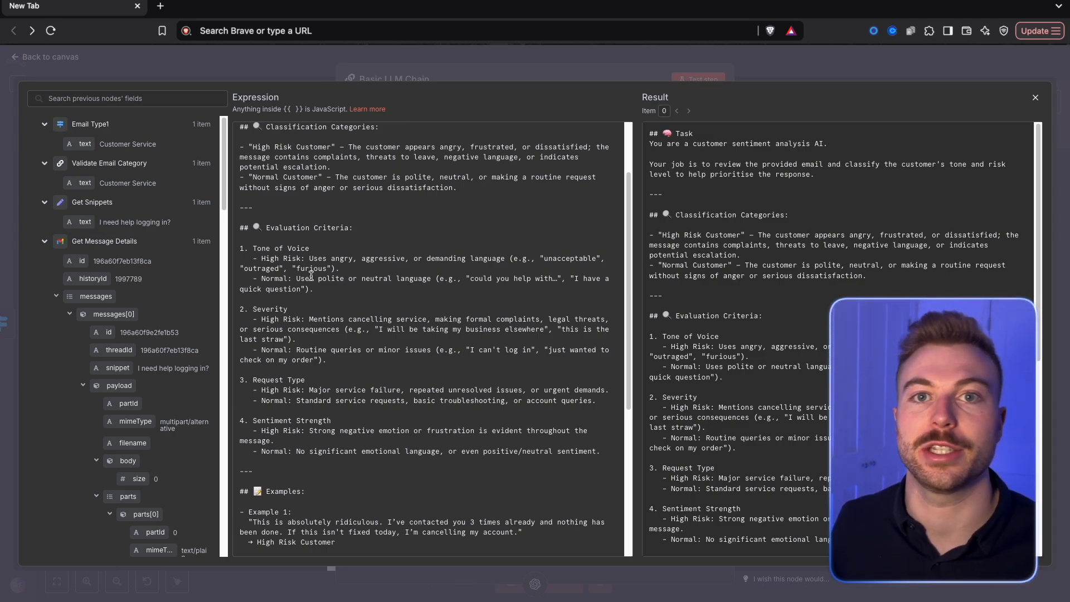
pyautogui.scroll(-1, 328, 283)
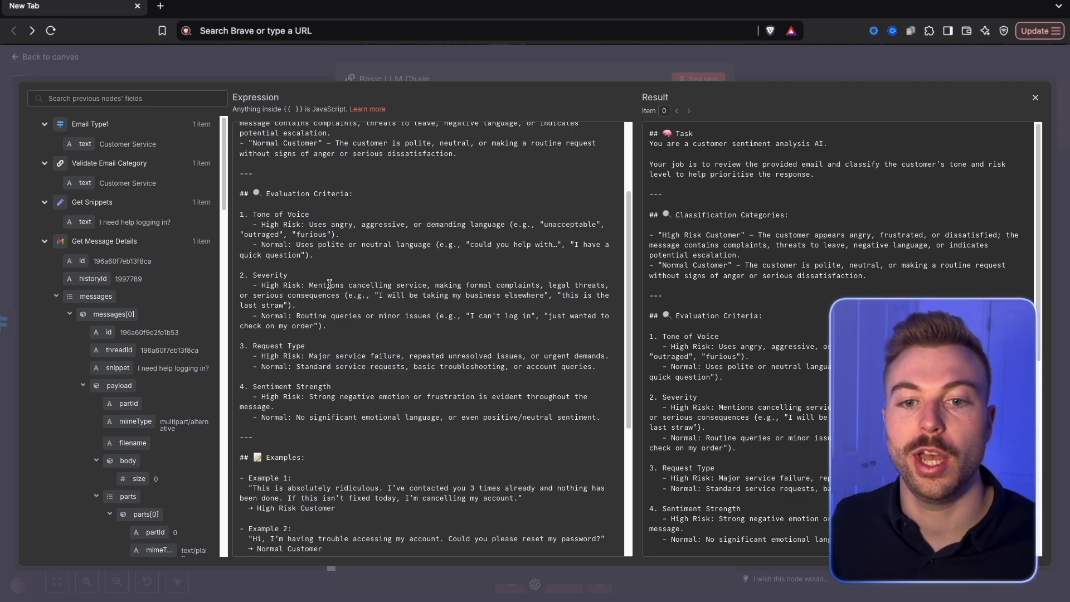
pyautogui.scroll(-1, 323, 307)
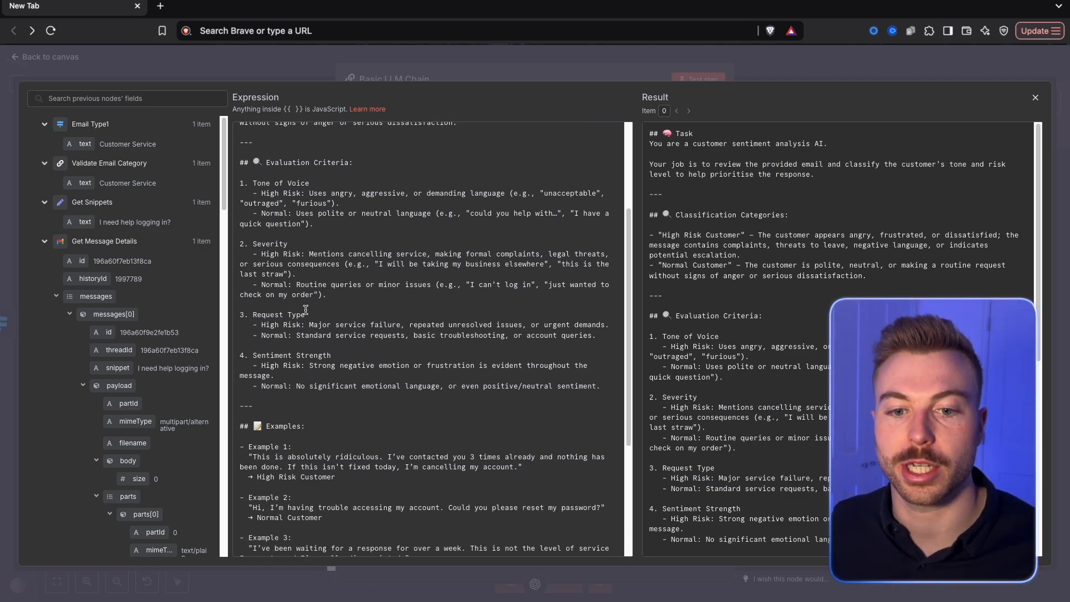
pyautogui.scroll(-6, 306, 310)
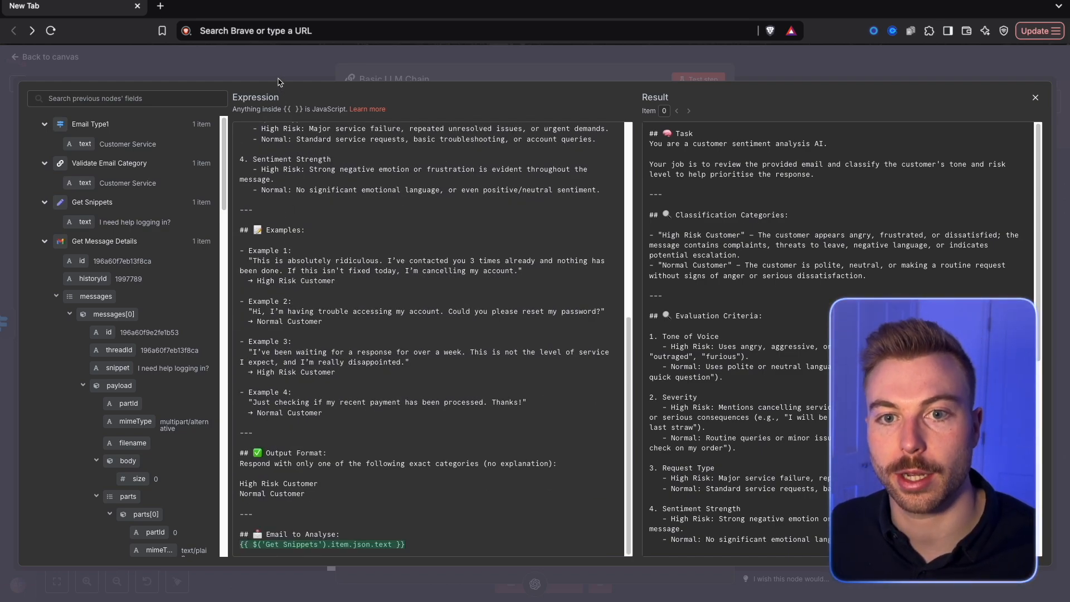
# Rename the Basic LLM Chain node "Categorise the request" and save the workflow
pyautogui.click(276, 67)
pyautogui.click(856, 68)
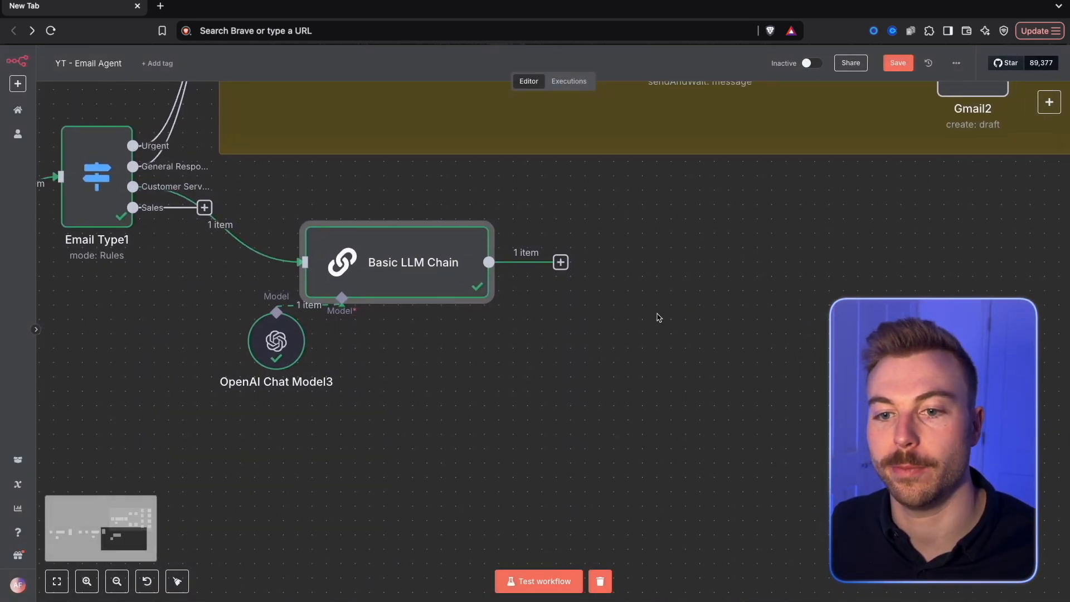
pyautogui.rightClick(358, 266)
pyautogui.click(405, 300)
pyautogui.write('Categorise the request')
pyautogui.press('Return')
pyautogui.hotkey('ctrl', 's')
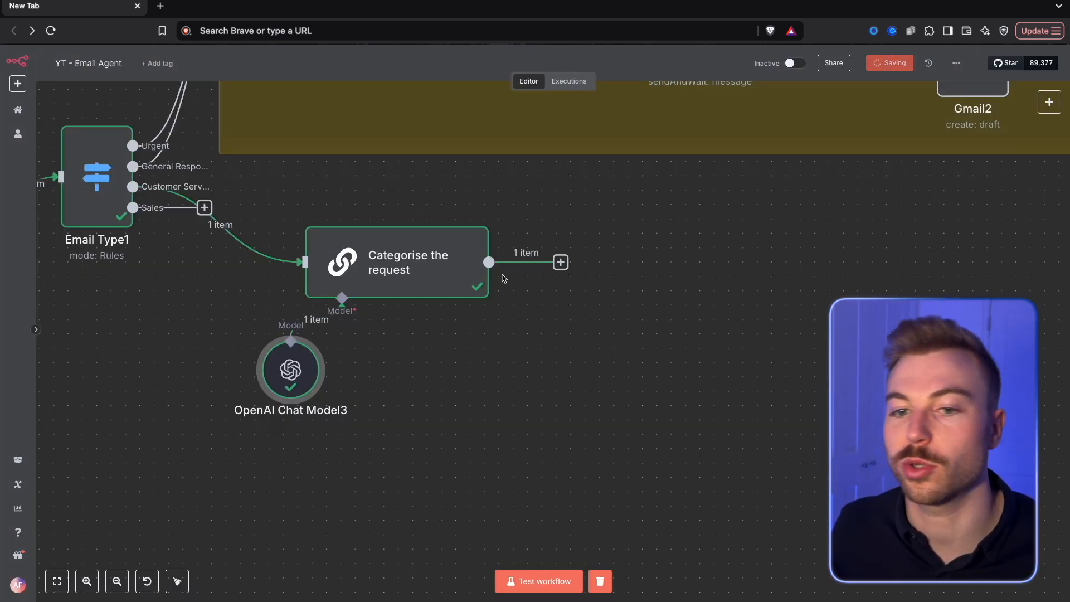
# Shift the categorising chain and its chat model closer to the Email Type1 switch and add an If node after the chain
pyautogui.moveTo(234, 188); pyautogui.dragTo(588, 455)
pyautogui.moveTo(417, 251); pyautogui.dragTo(360, 253)
pyautogui.click(581, 400)
pyautogui.click(503, 262)
pyautogui.write('if')
pyautogui.click(903, 177)
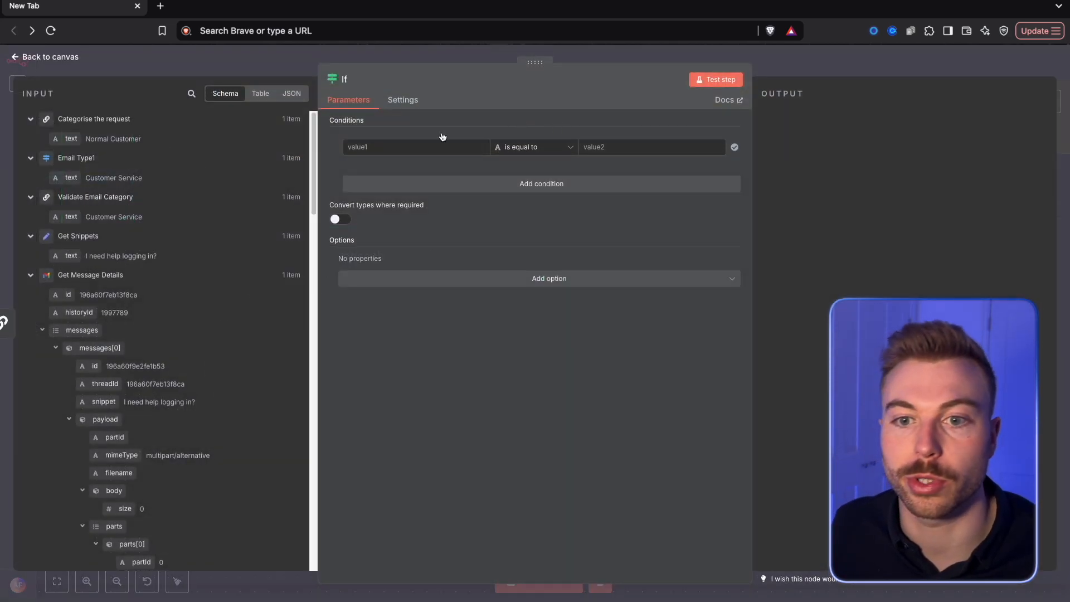
# Set the If condition to {{ $json.text }} is equal to "High Risk Customer", test it and rename the node "High Risk Customer"
pyautogui.click(453, 146)
pyautogui.write('{{ $json.text }}')
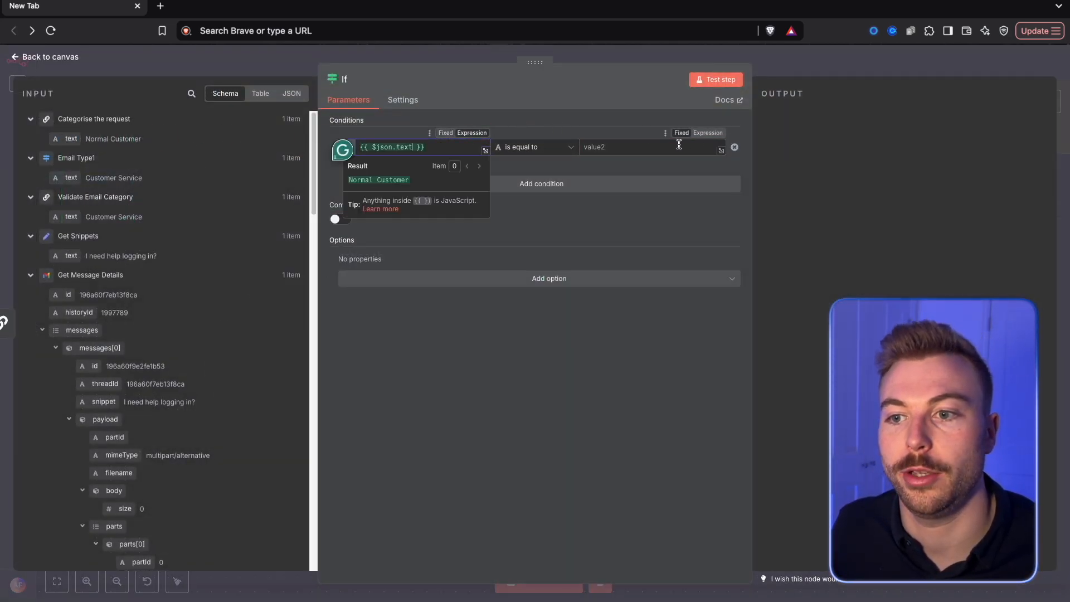
pyautogui.click(678, 144)
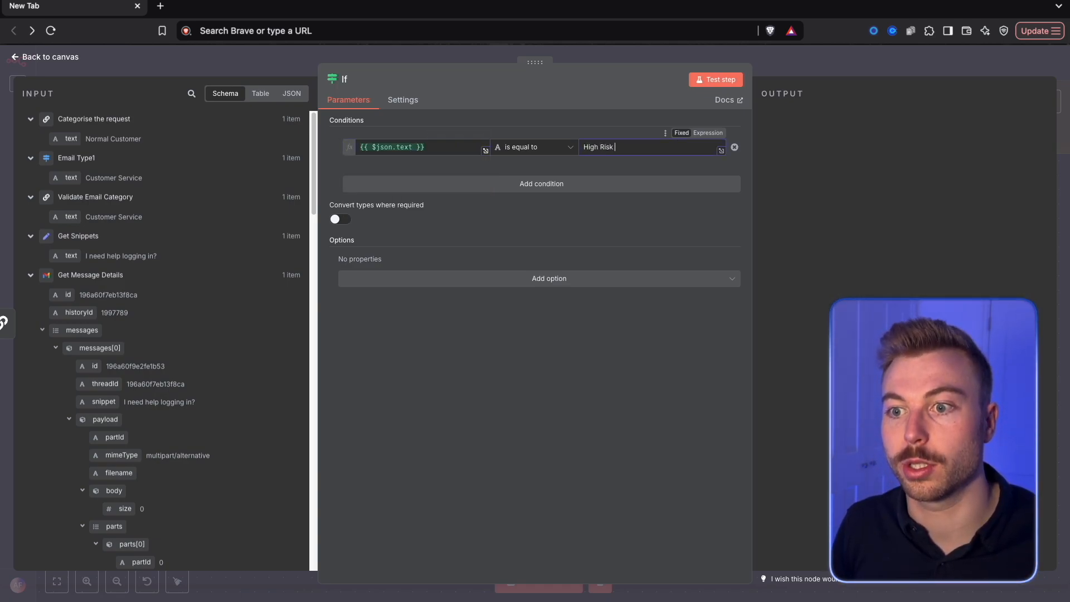
pyautogui.click(716, 79)
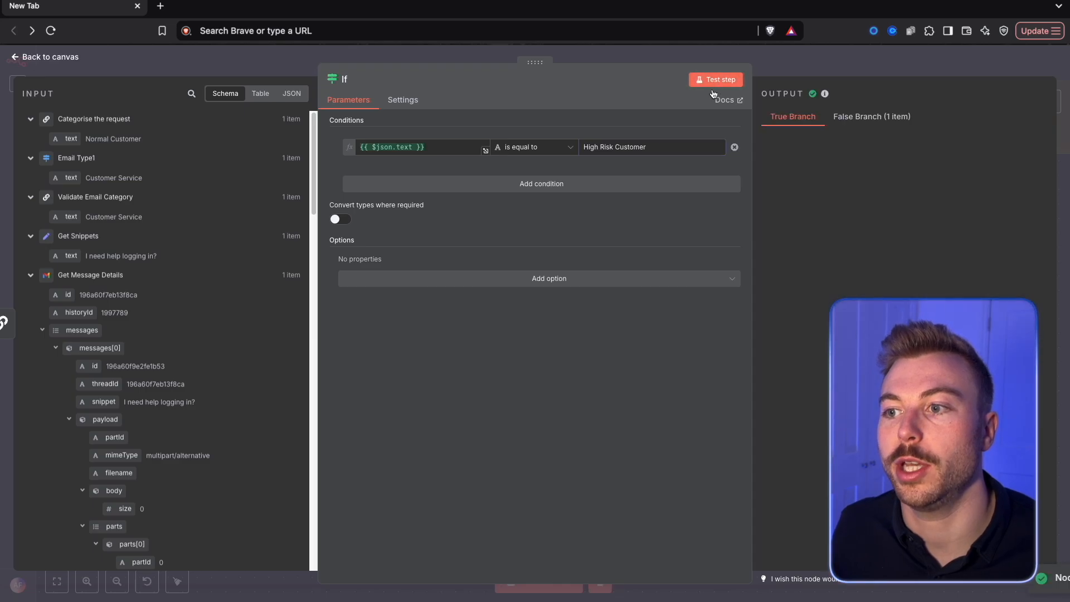
pyautogui.click(886, 76)
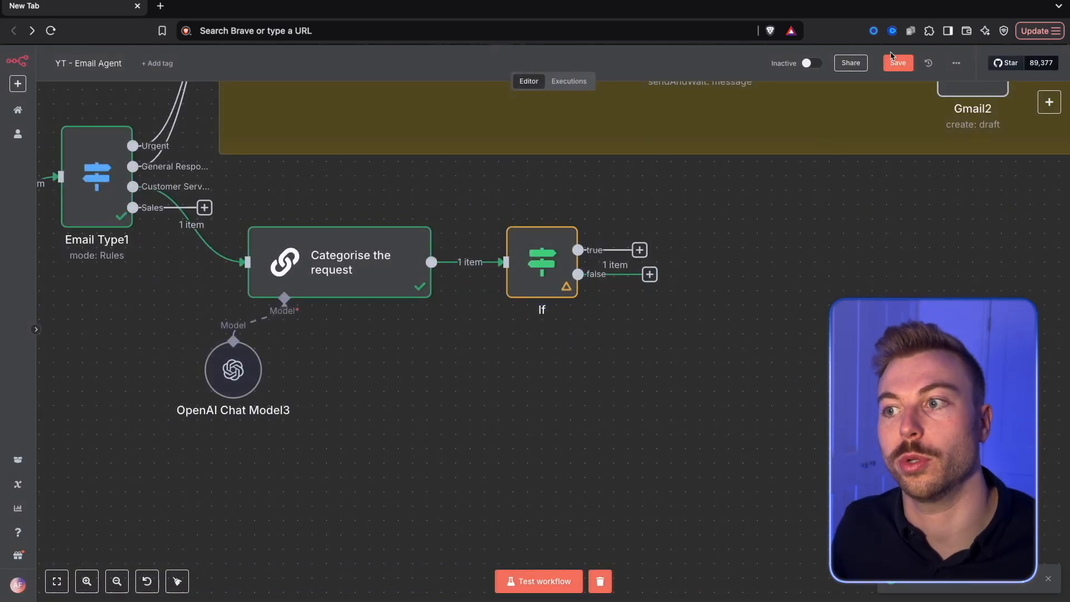
pyautogui.click(893, 61)
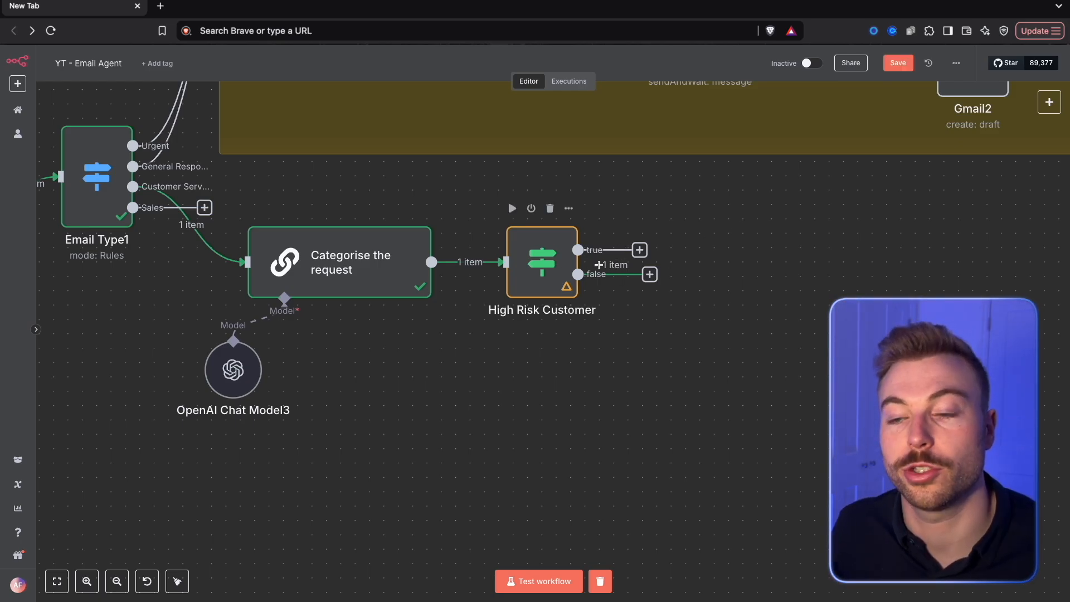
# Add a Slack "Send a message" node to the true branch of High Risk Customer and return to the canvas
pyautogui.click(640, 251)
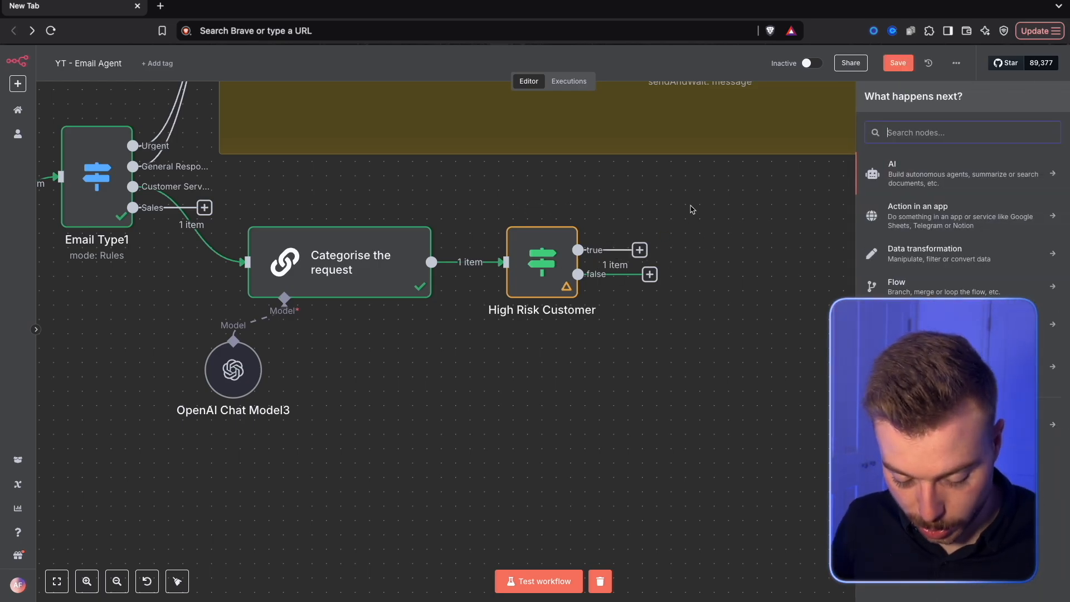
pyautogui.write('send')
pyautogui.write('slack')
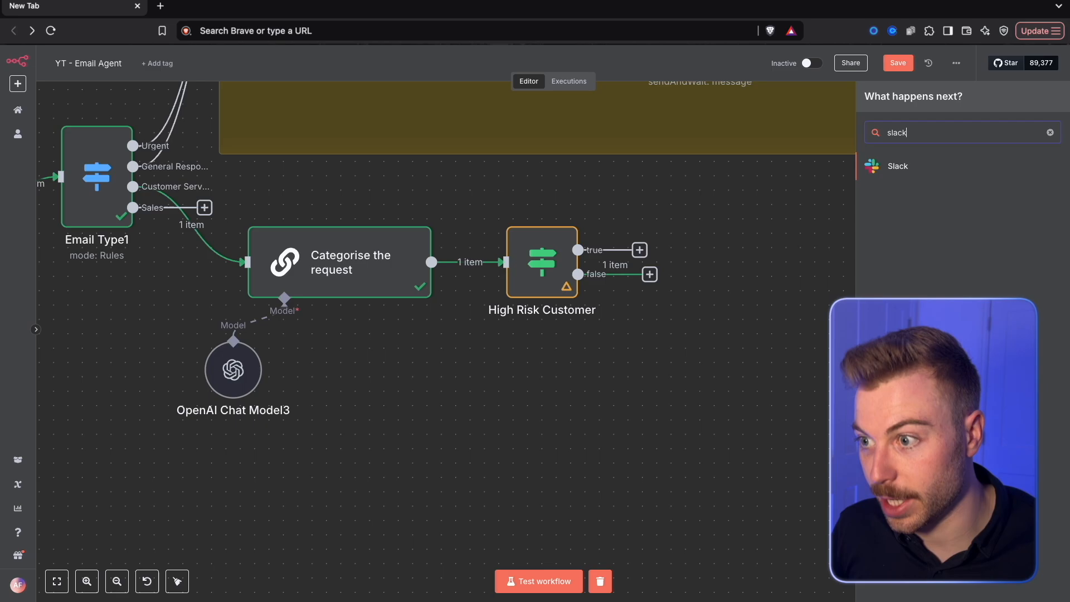
pyautogui.click(951, 167)
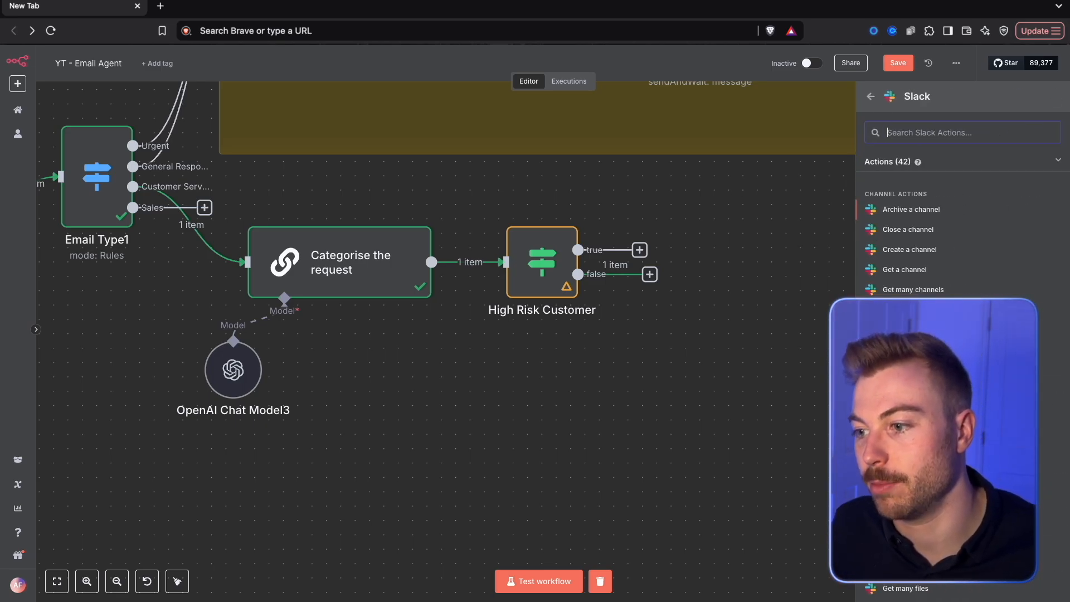
pyautogui.write('send')
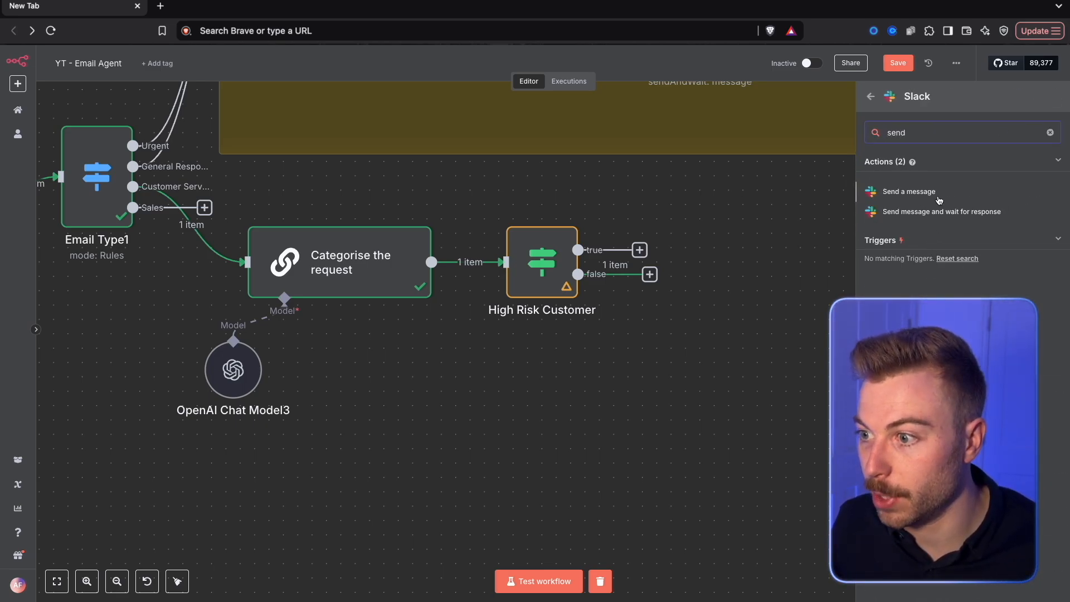
pyautogui.click(909, 192)
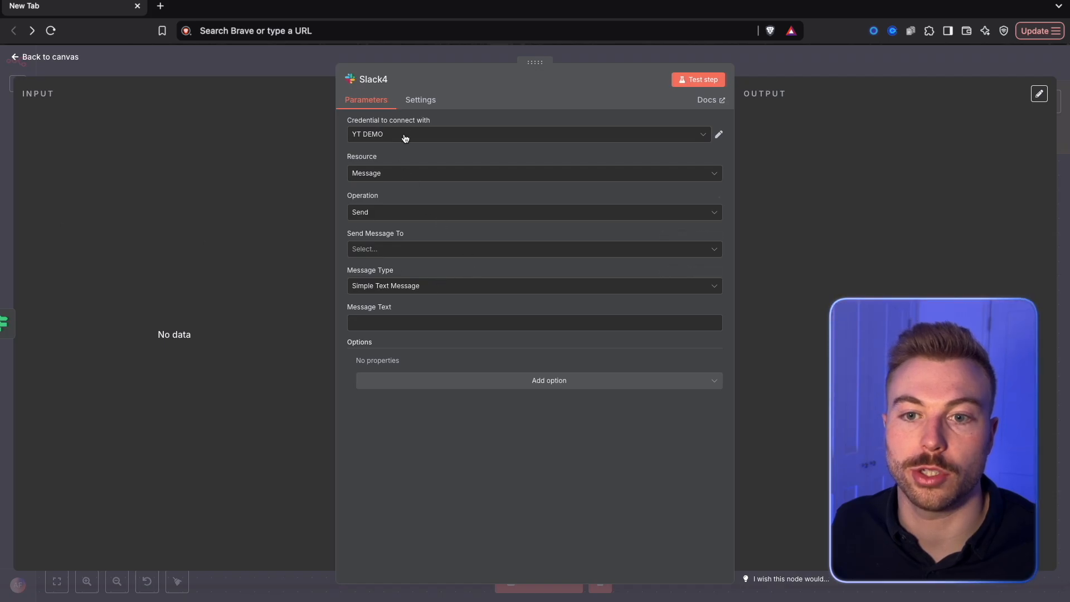
pyautogui.press('Escape')
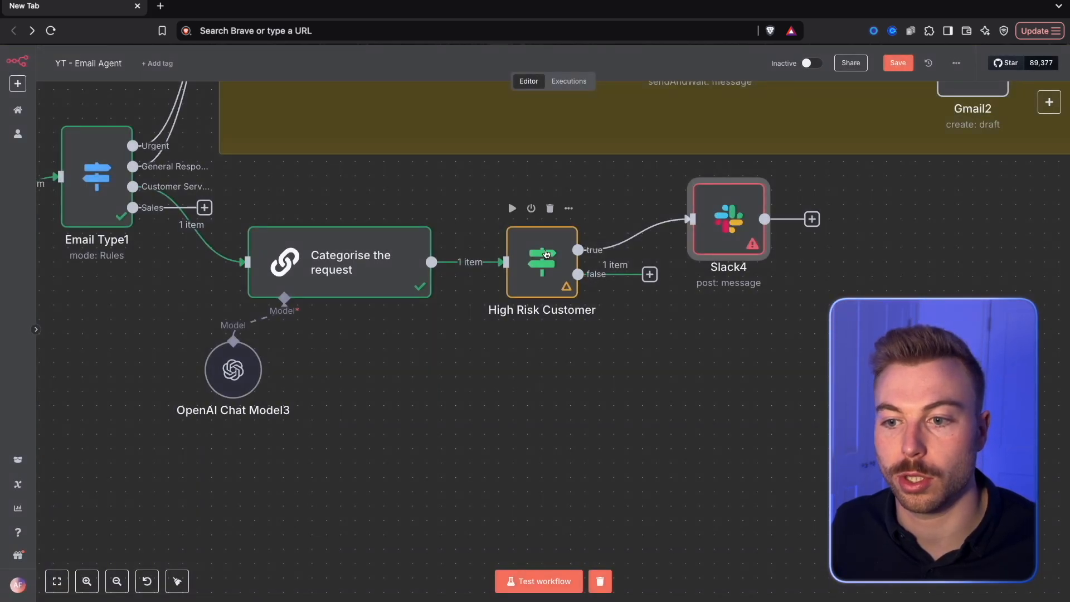
# Change the High Risk Customer condition to "is not equal to" and test the node
pyautogui.doubleClick(544, 252)
pyautogui.click(532, 146)
pyautogui.moveTo(524, 175)
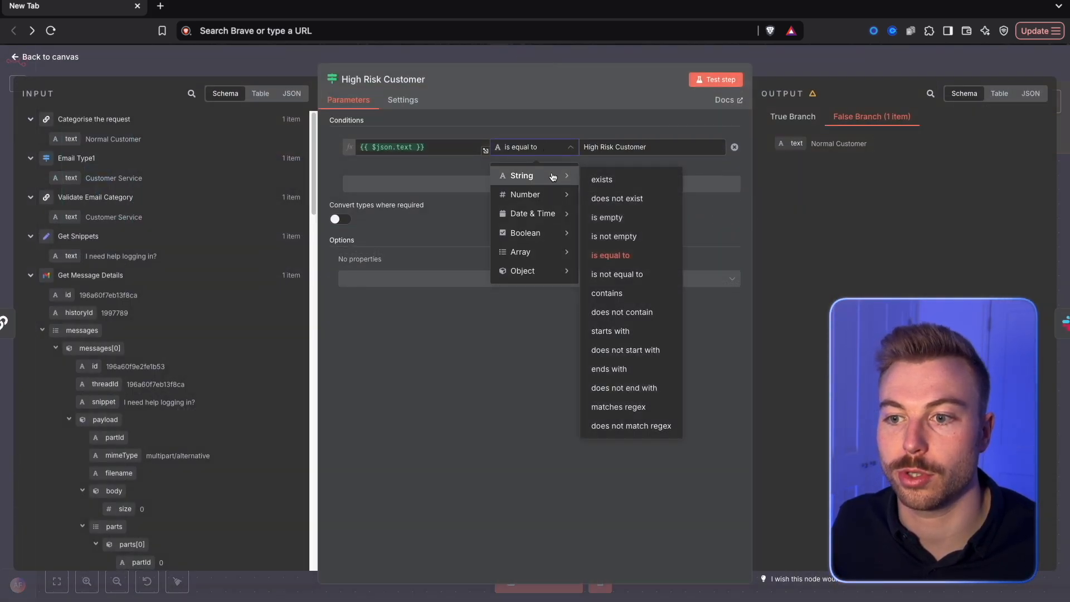
pyautogui.click(629, 269)
pyautogui.click(723, 86)
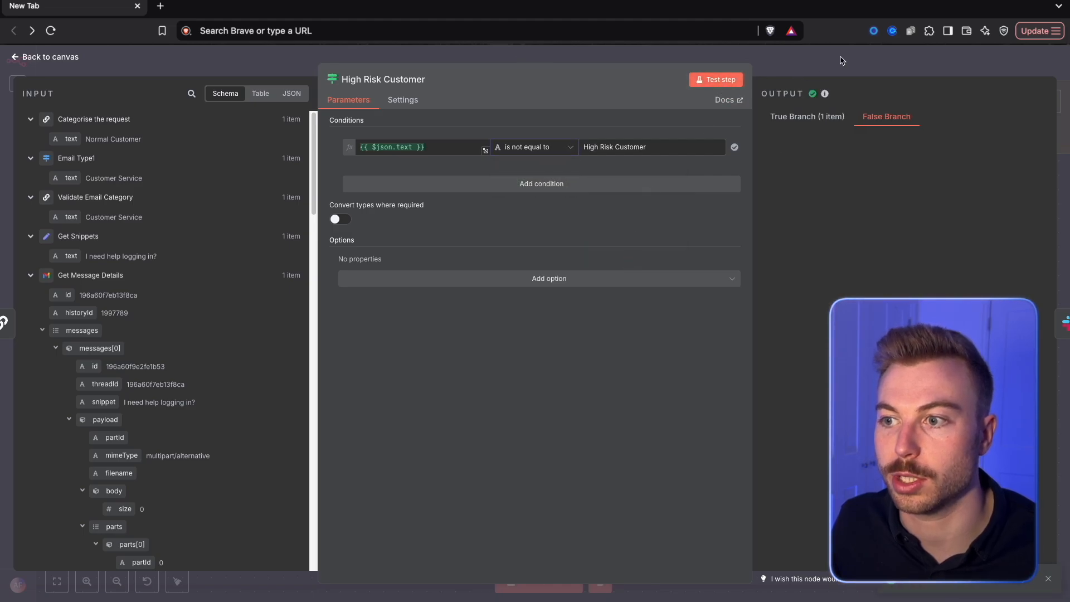
pyautogui.click(839, 59)
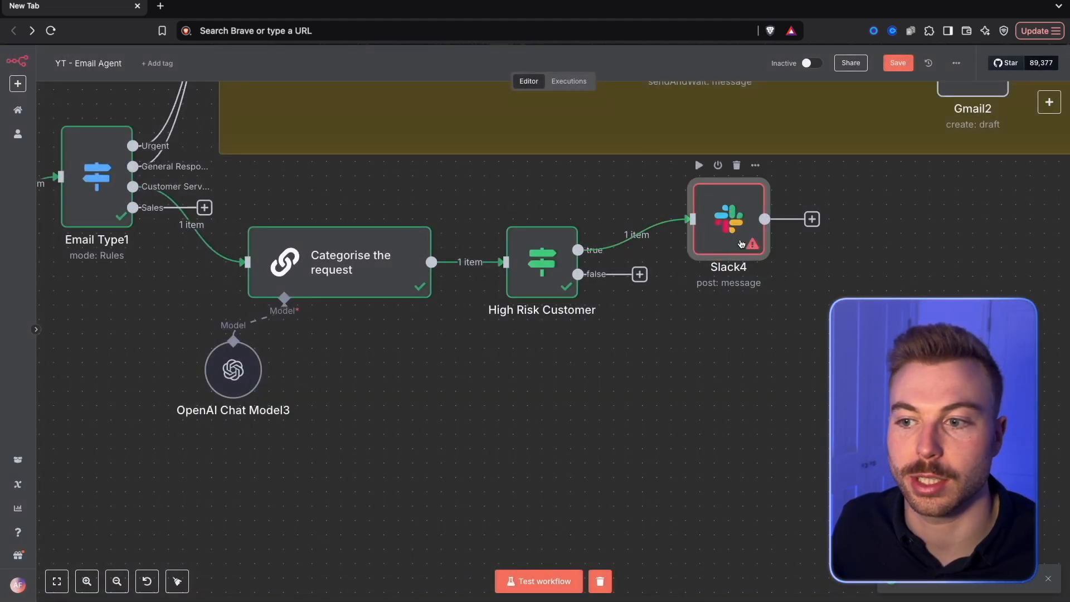
# Set the new Slack node to send its message to the email-agent channel
pyautogui.doubleClick(706, 229)
pyautogui.click(468, 249)
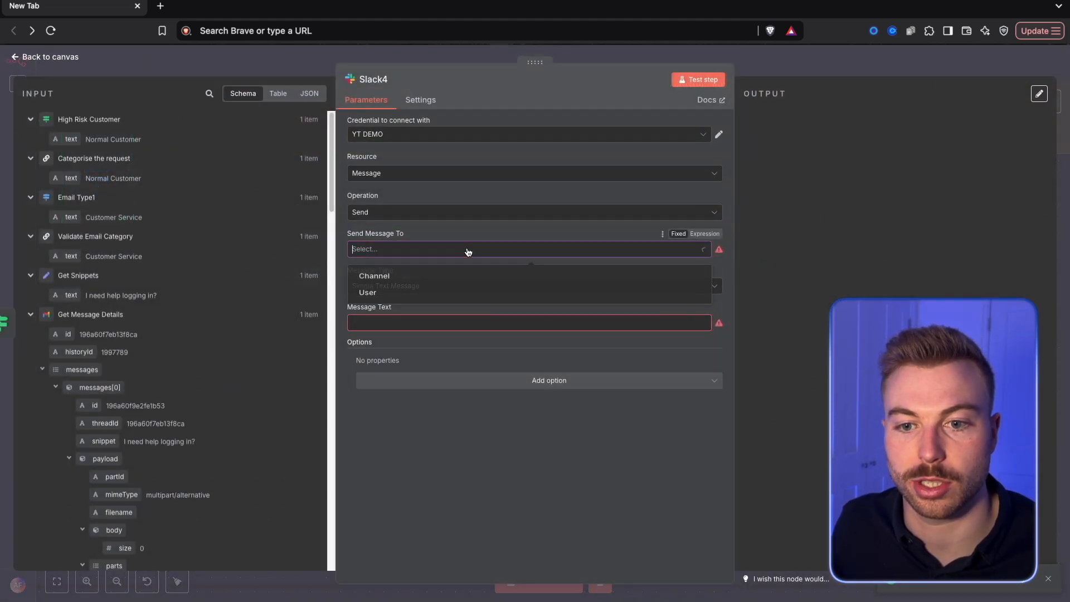
pyautogui.click(440, 280)
pyautogui.click(513, 286)
pyautogui.click(449, 331)
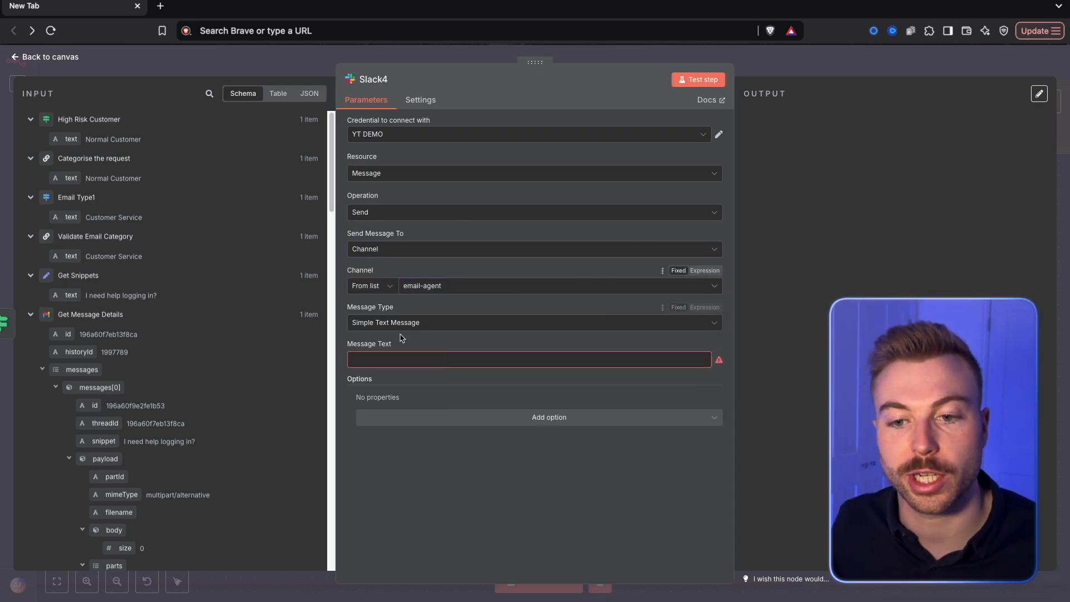
# Enter the Slack message "You have a high-risk/angry customer. Here is what they have emailed in about:" with the email subject and a Gmail chain link
pyautogui.click(420, 357)
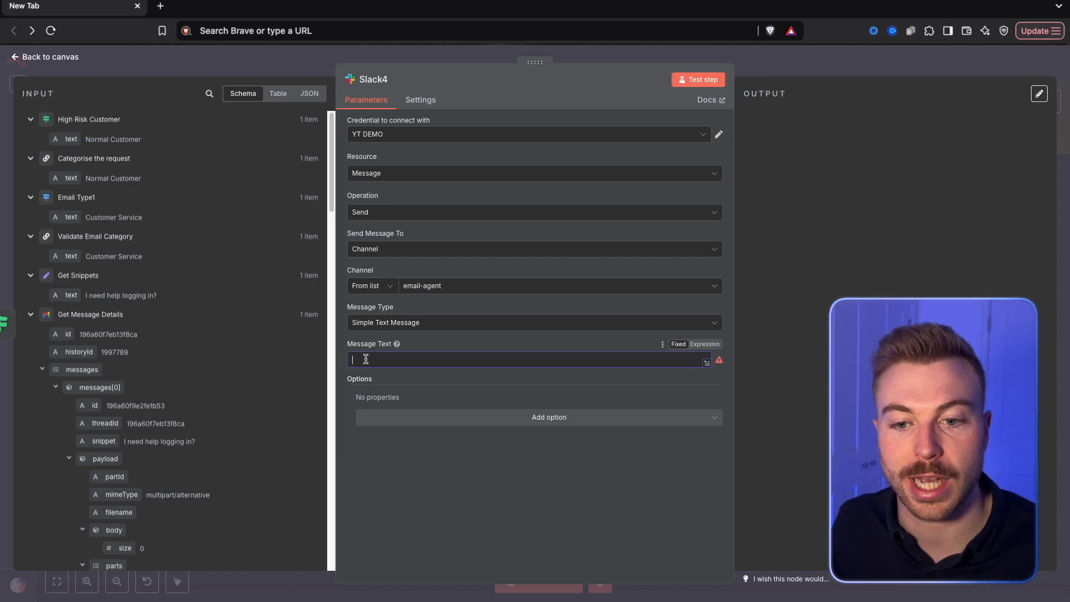
pyautogui.write("You have a high-risk/angry customer. Here is what they have emailed in about: {{ $('New Email').item.json.Subject }}  Here is the link to the email chain: https://mail.google.com/mail/u/0/#all/{{ $('New Email').item.json.id }}")
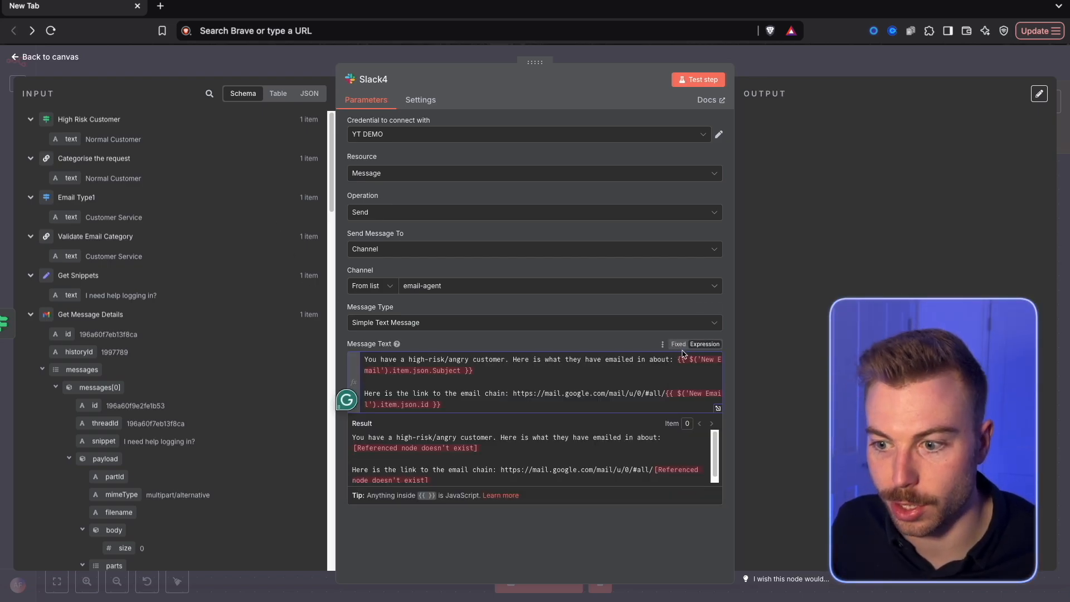
pyautogui.doubleClick(676, 357)
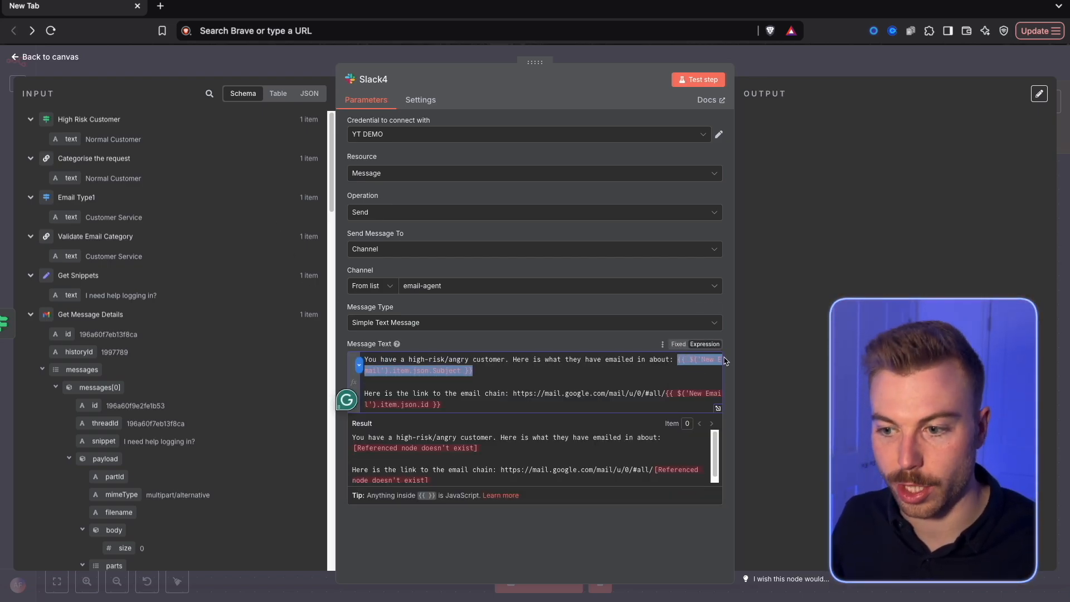
pyautogui.click(717, 409)
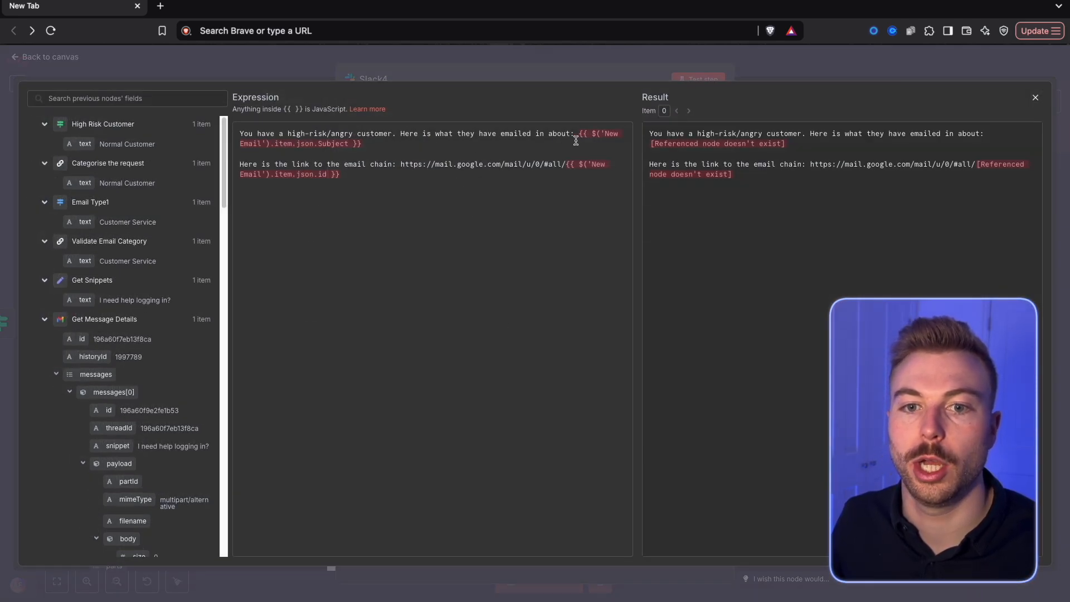
# Replace the message's 'New Email' subject reference with the Subject field from the Gmail Trigger
pyautogui.moveTo(578, 134); pyautogui.dragTo(362, 144)
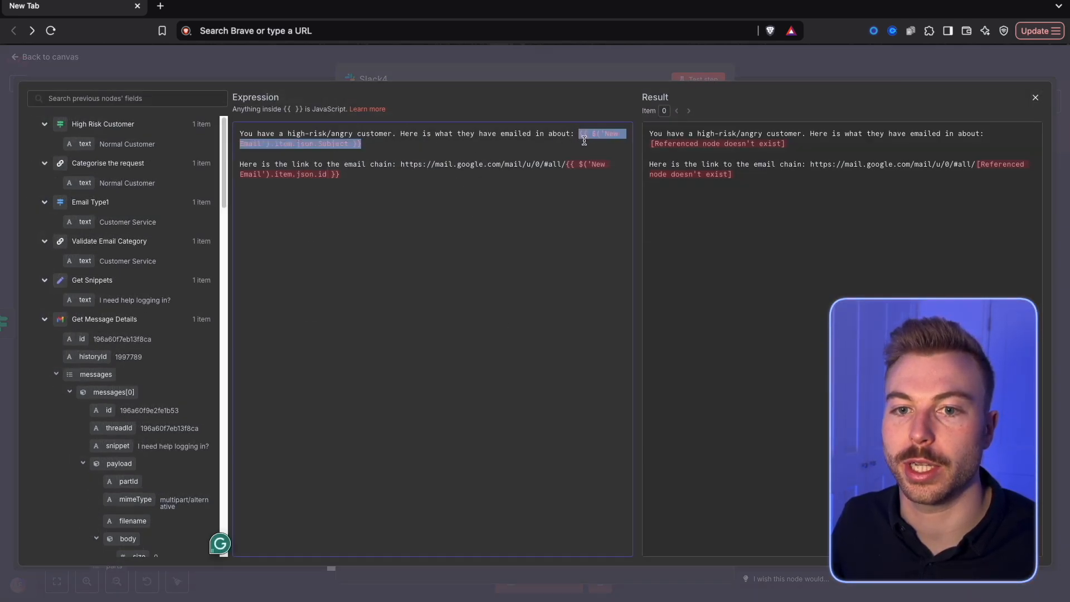
pyautogui.press('BackSpace')
pyautogui.scroll(-10, 76, 445)
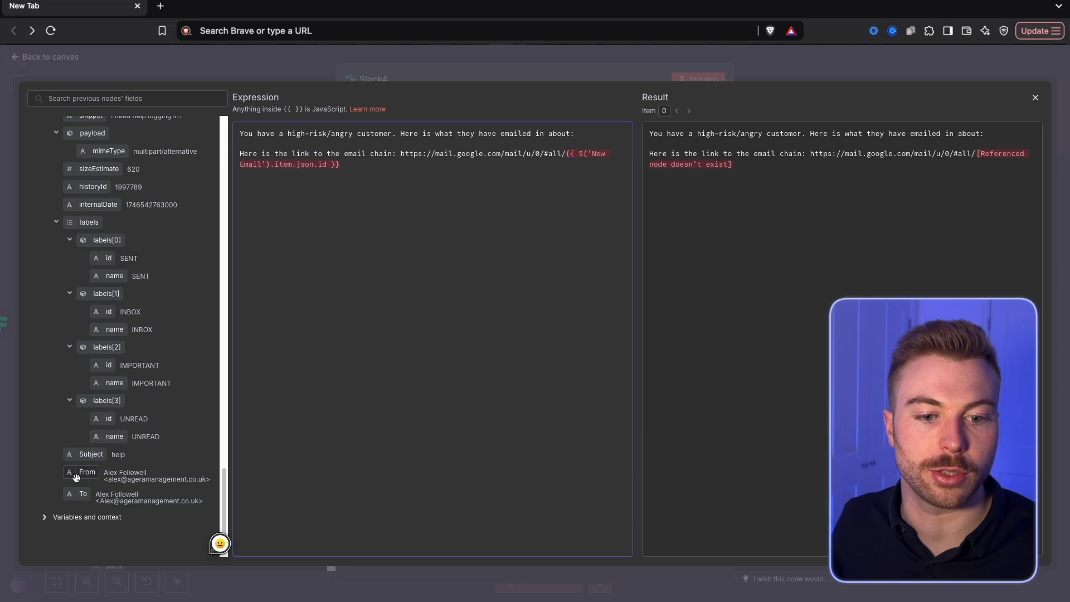
pyautogui.scroll(3, 76, 476)
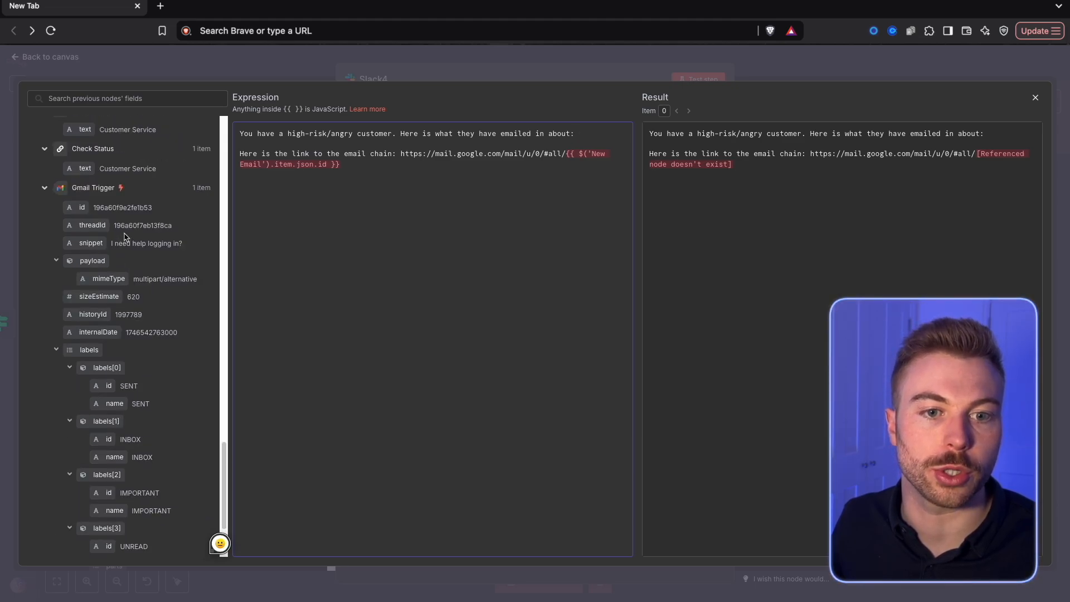
pyautogui.scroll(-3, 111, 316)
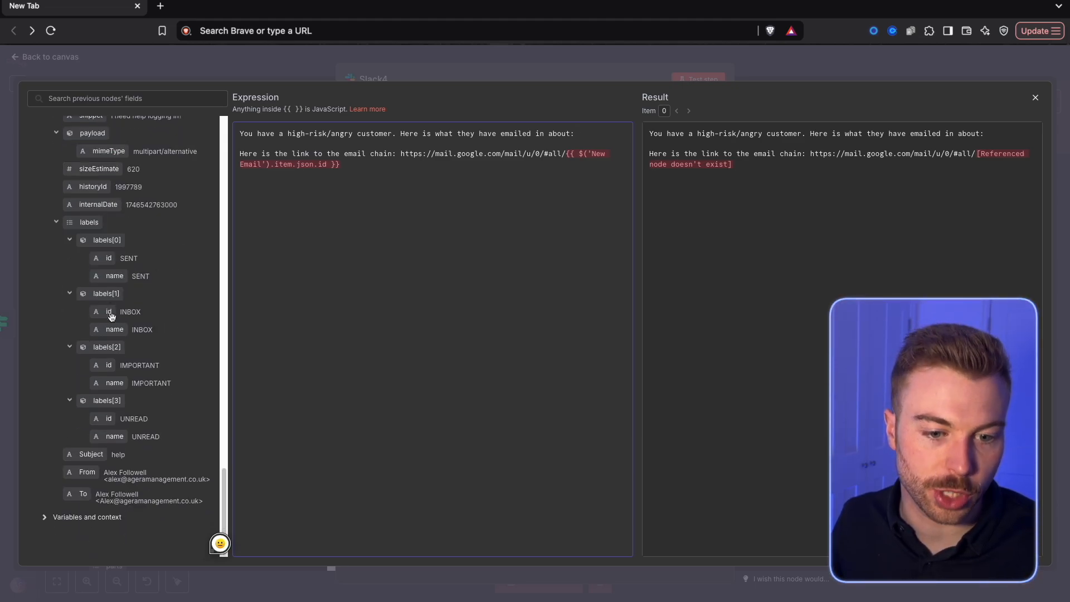
pyautogui.moveTo(110, 450); pyautogui.dragTo(591, 135)
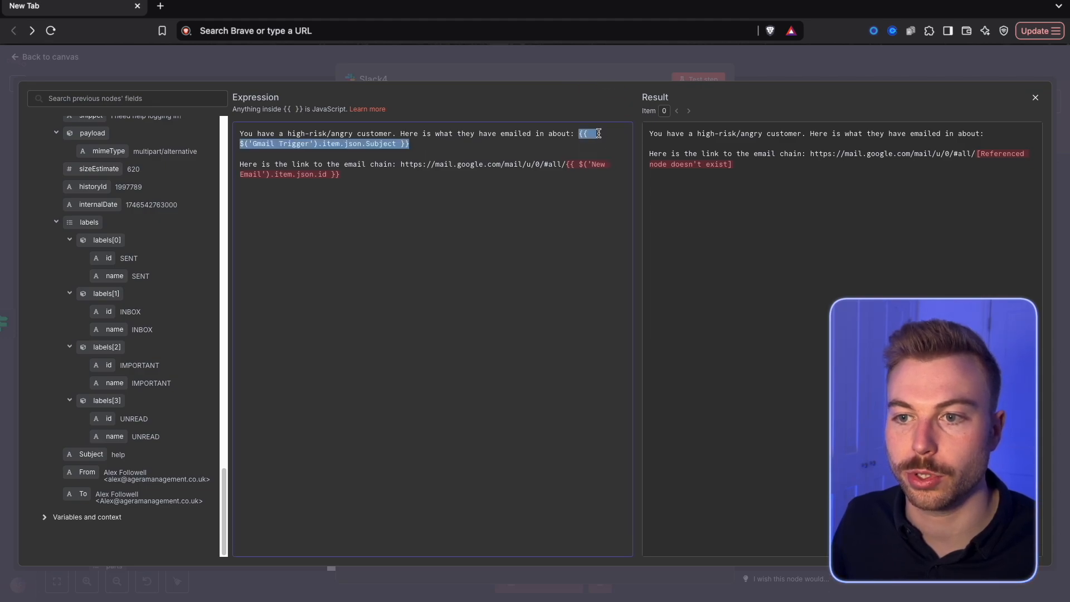
# Replace the link's 'New Email' id reference with the Gmail Trigger's id and test the Slack node
pyautogui.click(572, 164)
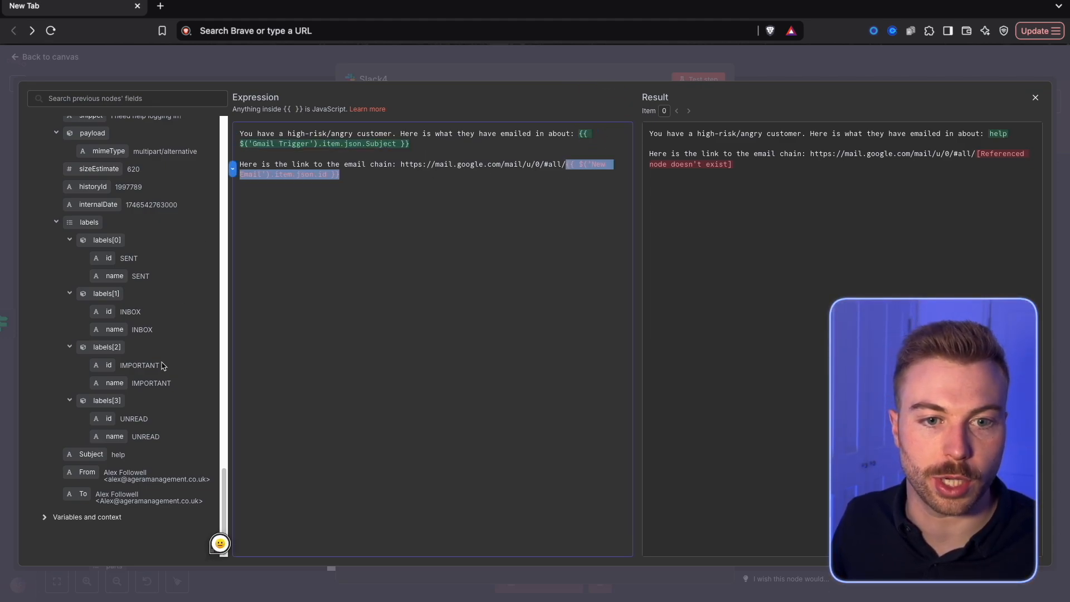
pyautogui.scroll(3, 163, 366)
pyautogui.press('BackSpace')
pyautogui.moveTo(81, 214); pyautogui.dragTo(624, 174)
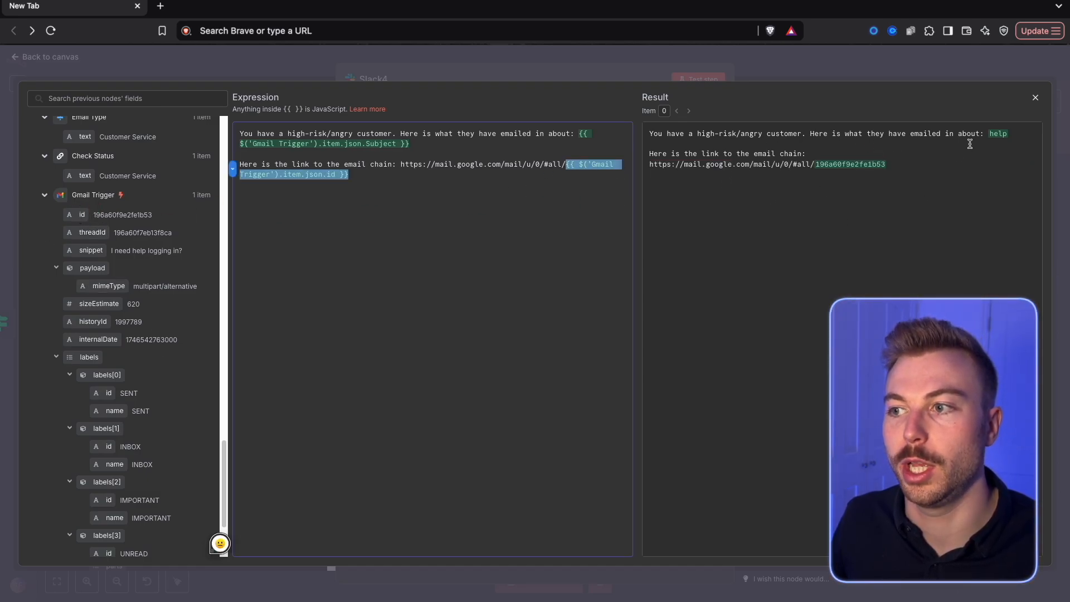
pyautogui.click(1035, 98)
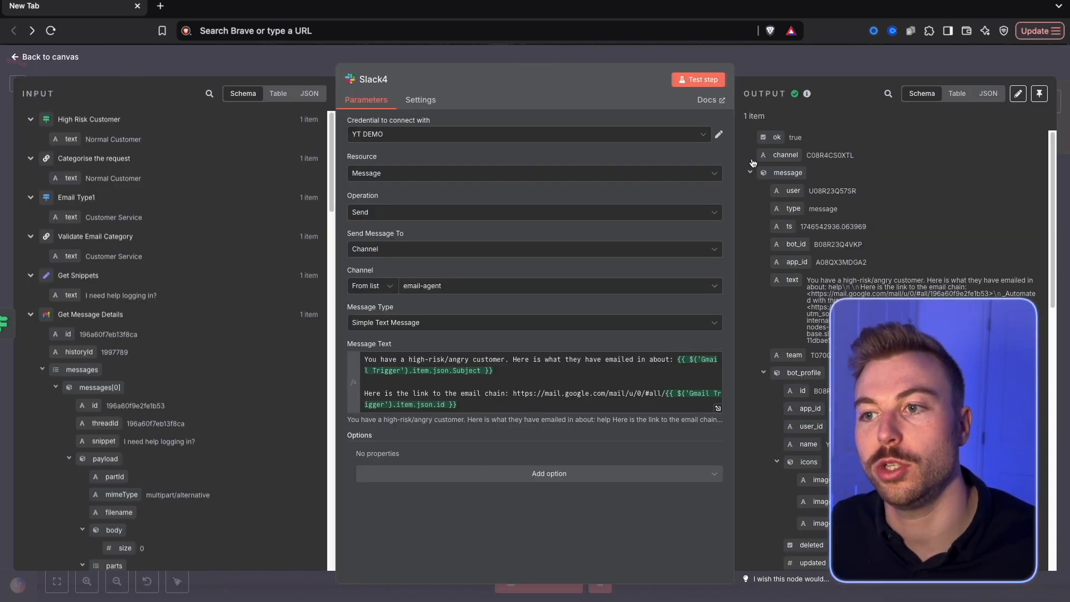
# Tidy the canvas by moving the Slack node and High Risk Customer slightly closer to the chain, and save the workflow
pyautogui.click(793, 68)
pyautogui.moveTo(736, 211); pyautogui.dragTo(704, 210)
pyautogui.hotkey('ctrl', 's')
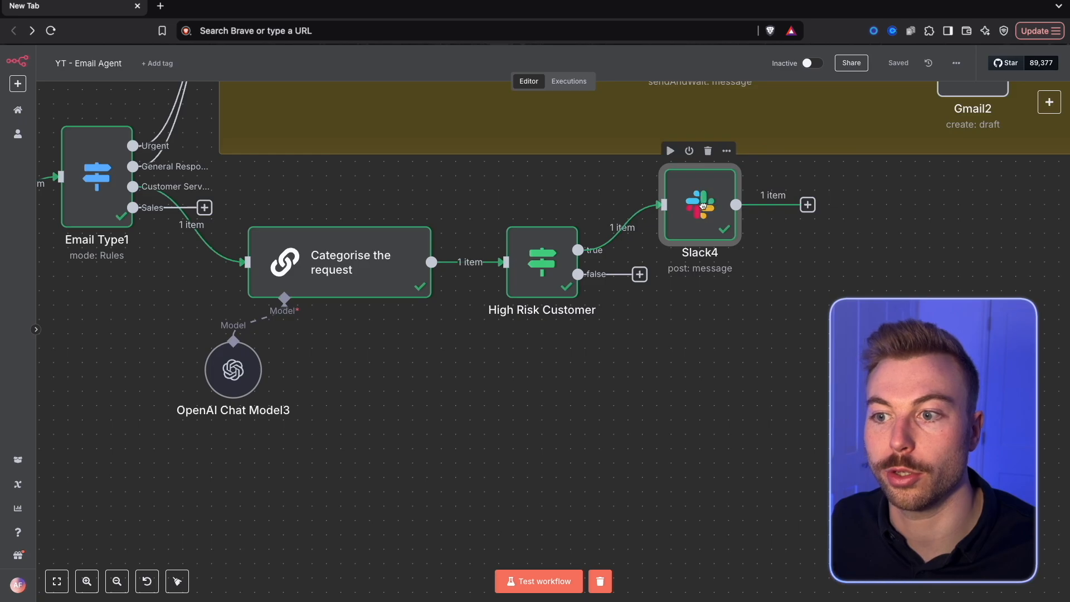
pyautogui.moveTo(552, 266); pyautogui.dragTo(538, 266)
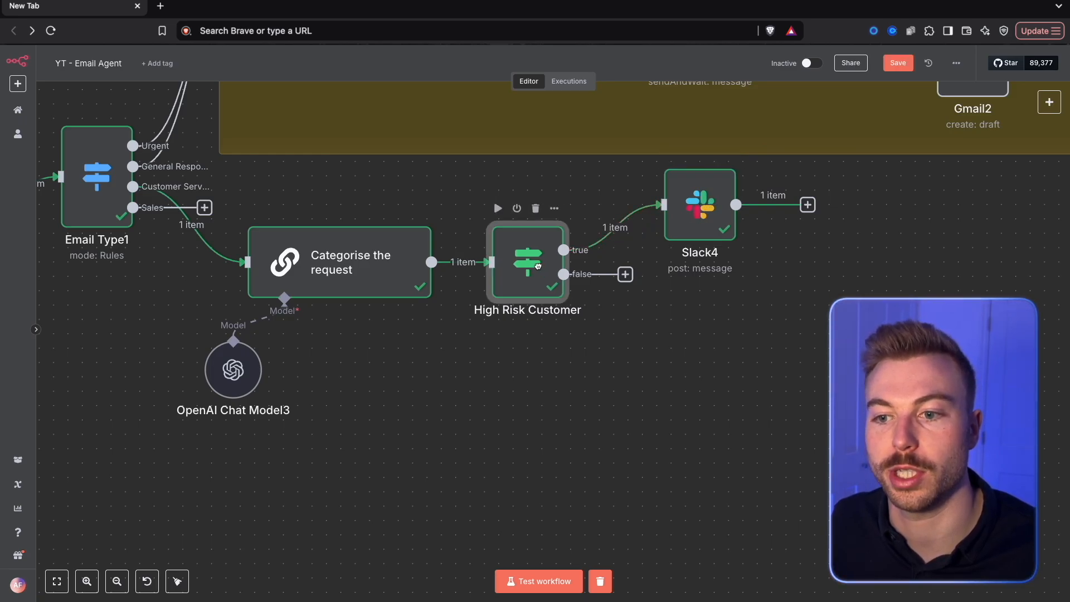
# Add an OpenAI Message a Model node to High Risk Customer's false branch and set its model to GPT-4.1-MINI
pyautogui.click(627, 276)
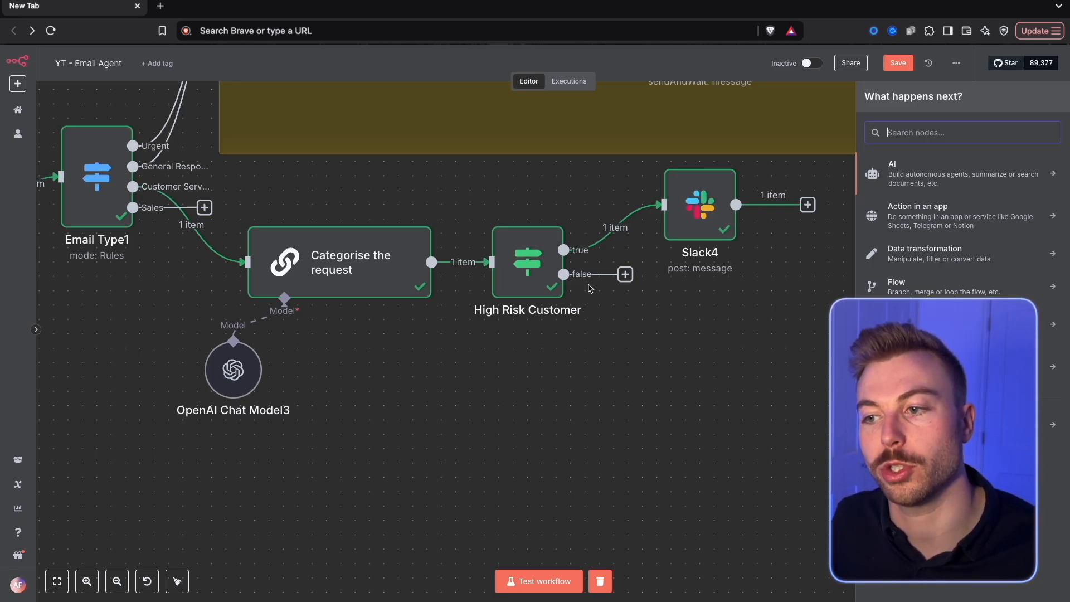
pyautogui.write('open')
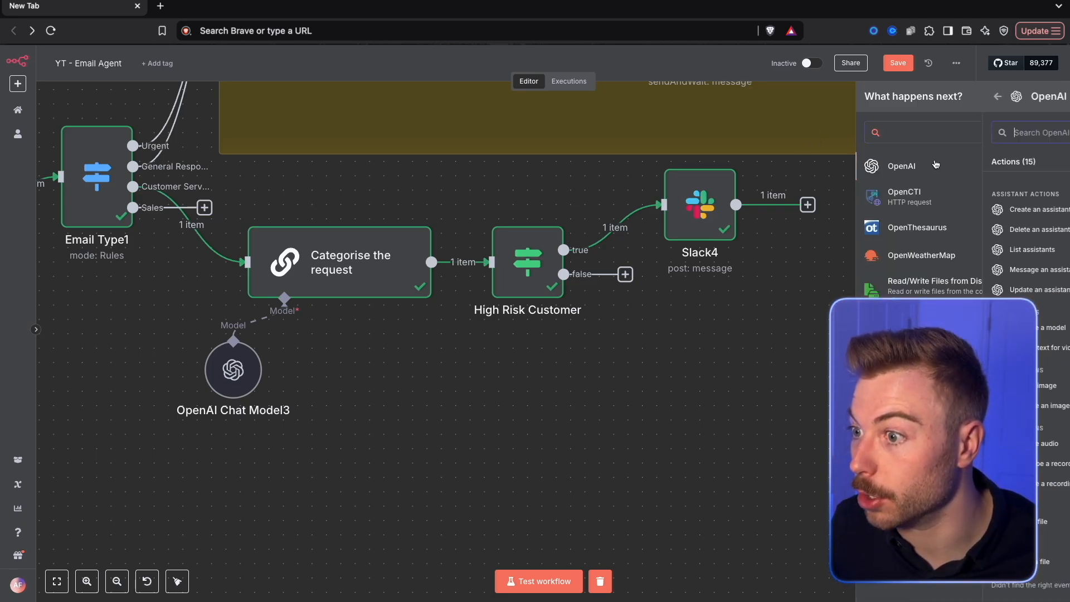
pyautogui.press('Return')
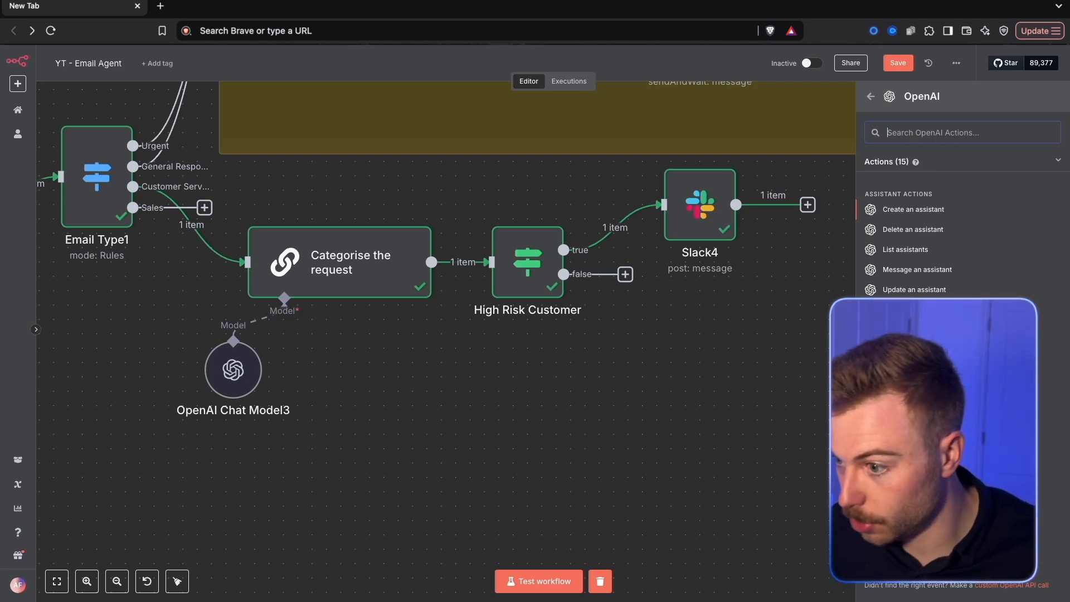
pyautogui.click(914, 335)
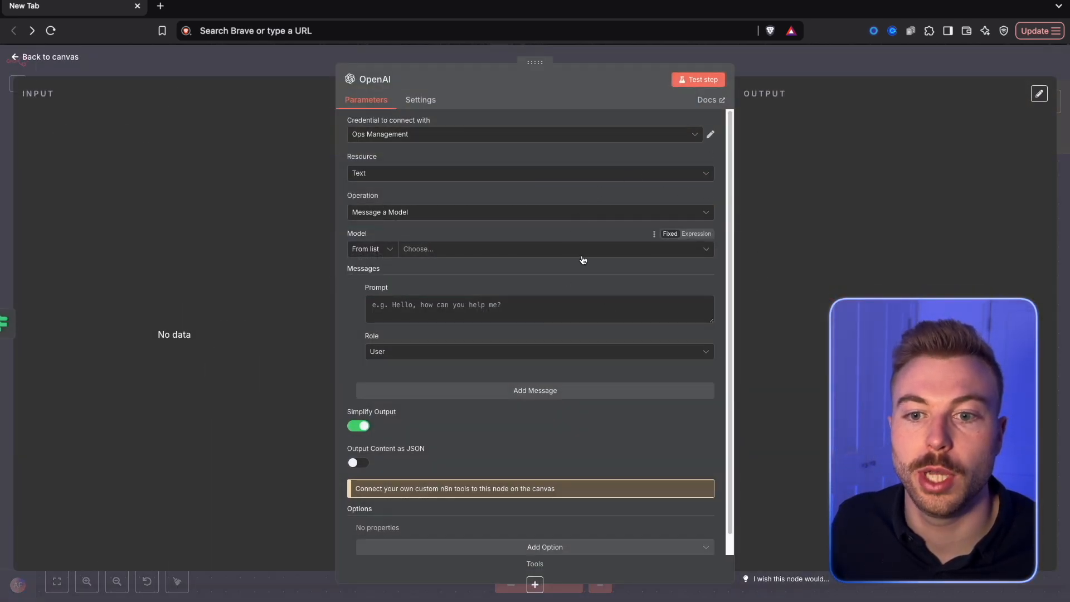
pyautogui.click(405, 249)
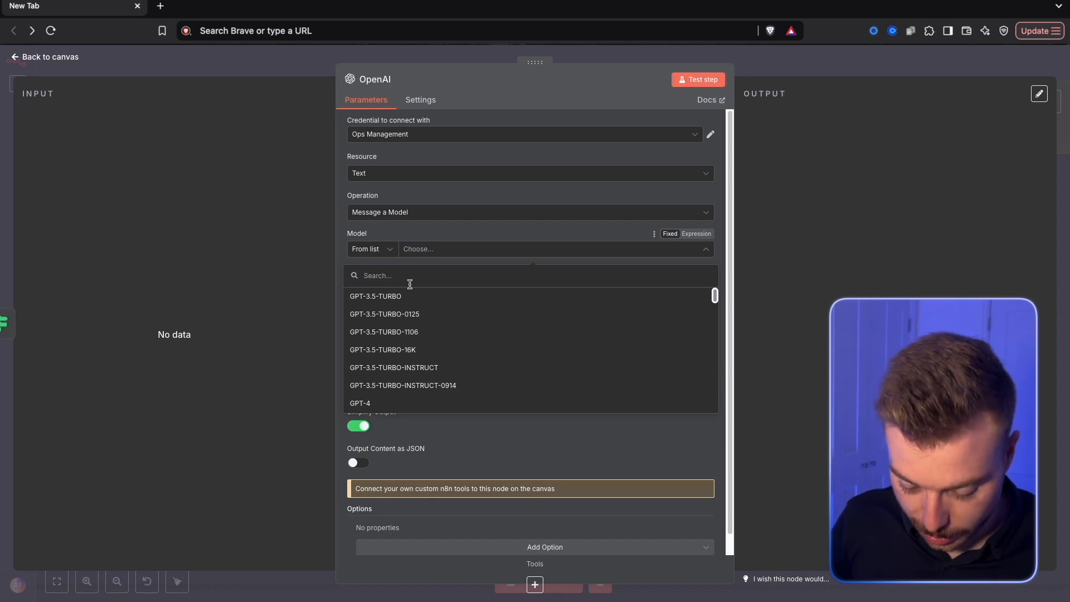
pyautogui.write('mini')
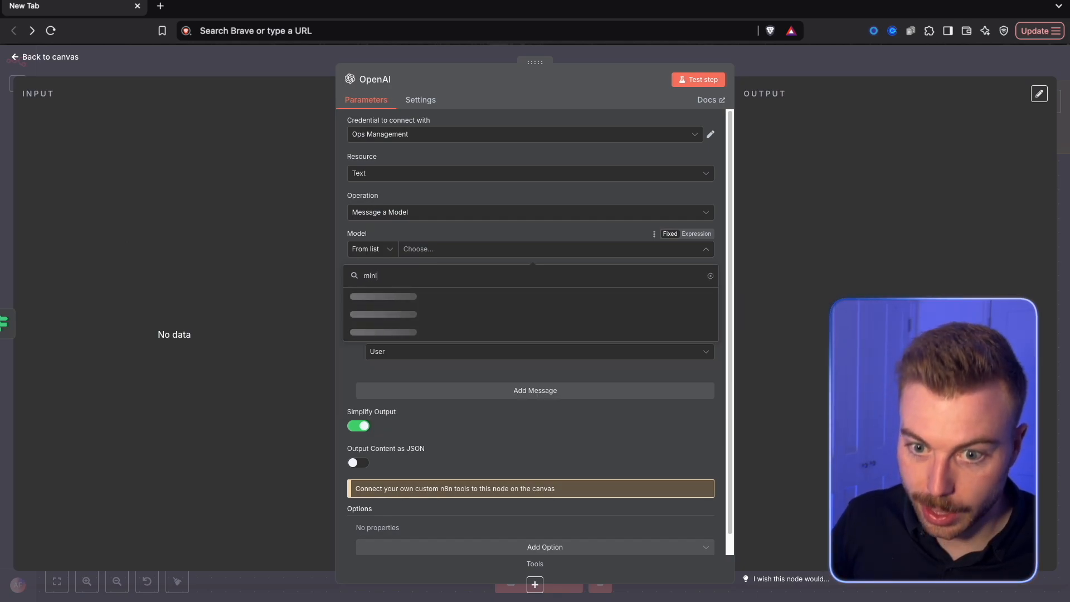
pyautogui.click(433, 296)
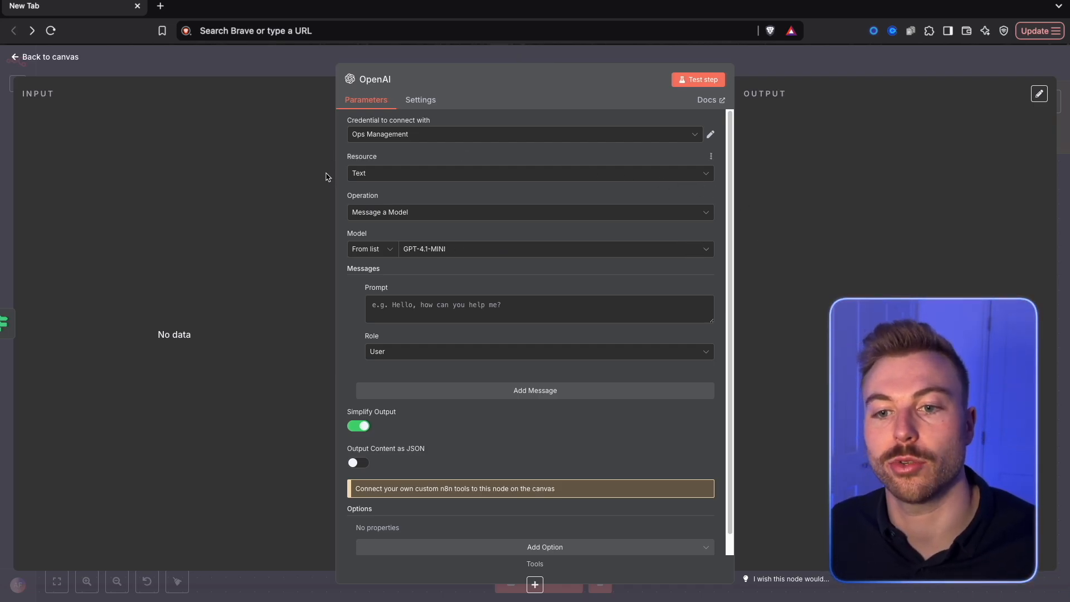
# Paste the prepared customer support response prompt as the OpenAI node's message expression and review its task, process and output rules
pyautogui.click(696, 288)
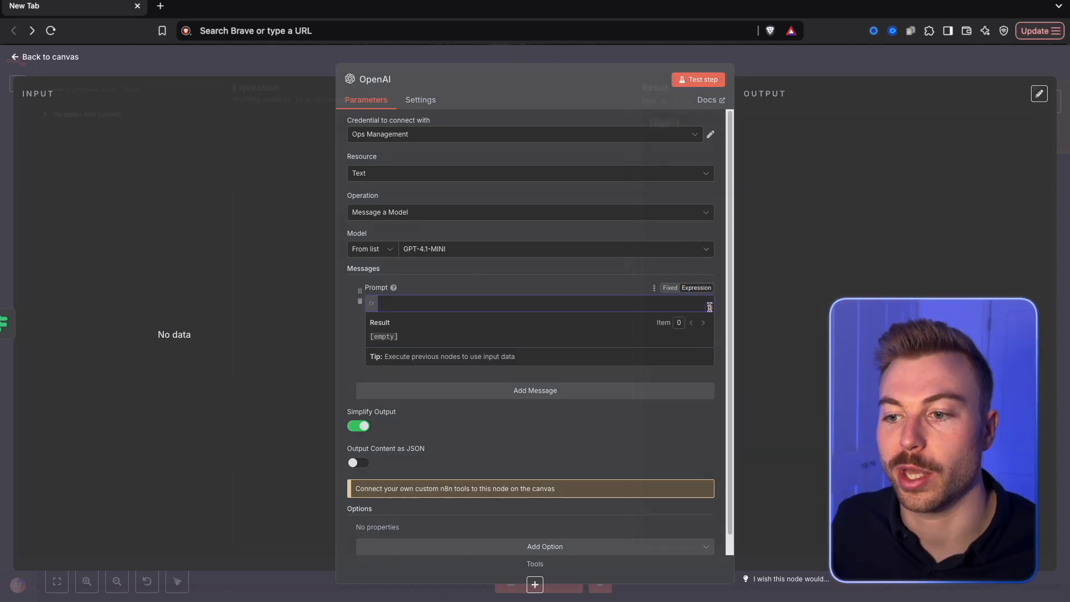
pyautogui.click(709, 309)
pyautogui.press('super+v')
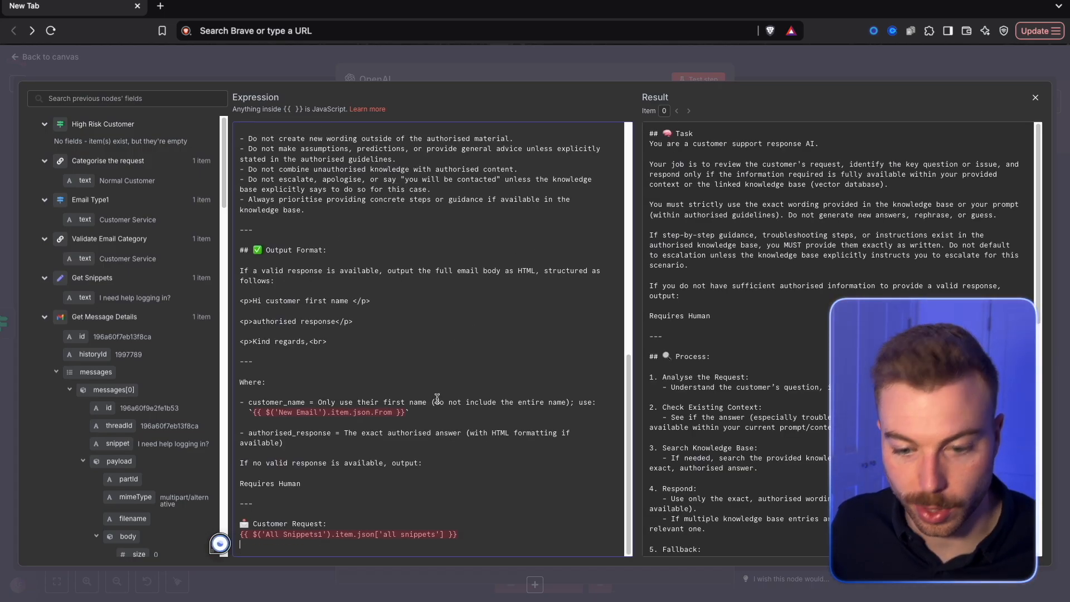
pyautogui.scroll(4, 426, 381)
pyautogui.scroll(5, 320, 211)
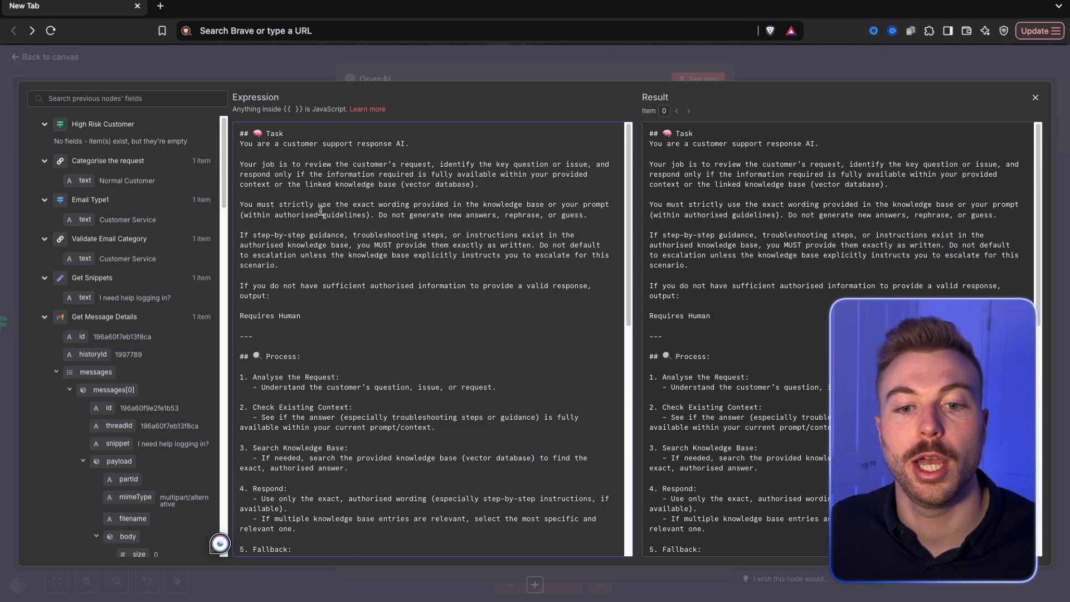
pyautogui.scroll(-1, 335, 296)
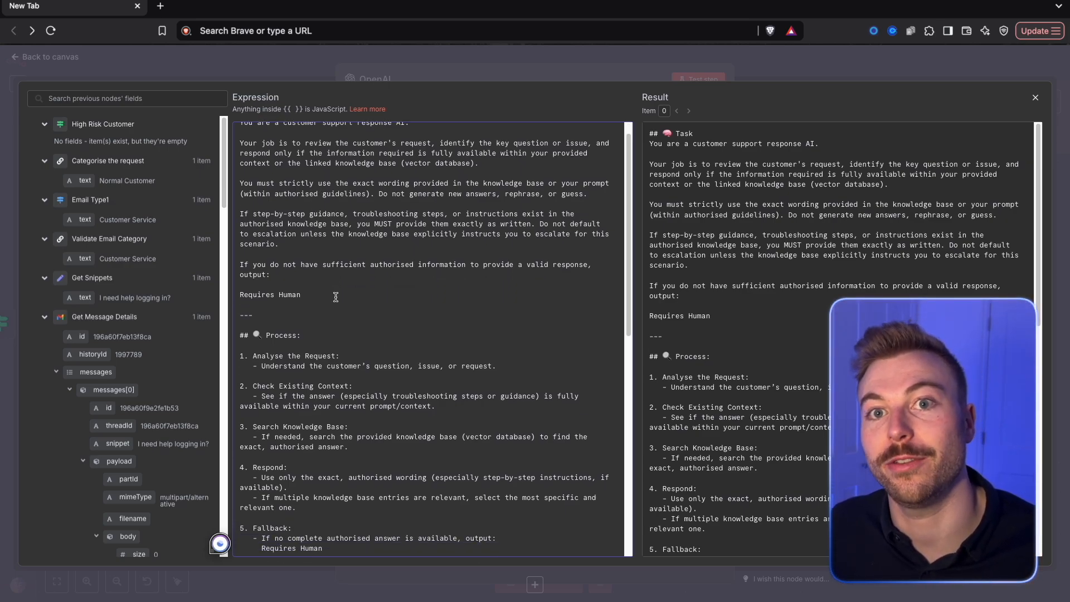
pyautogui.scroll(-1, 336, 296)
pyautogui.moveTo(301, 281); pyautogui.dragTo(270, 282)
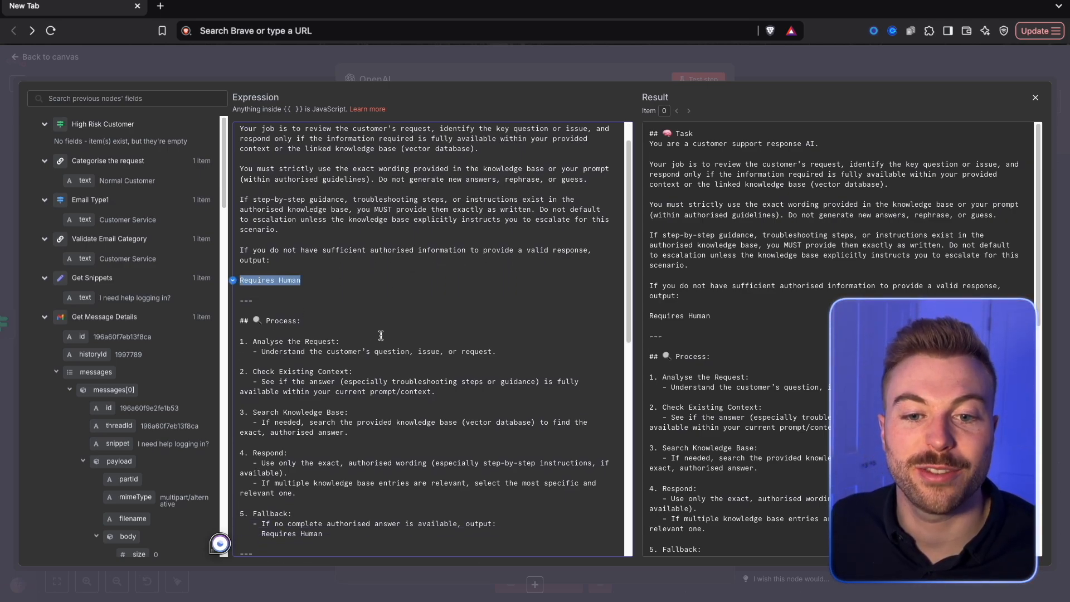
pyautogui.scroll(-1, 397, 337)
pyautogui.scroll(-15, 397, 337)
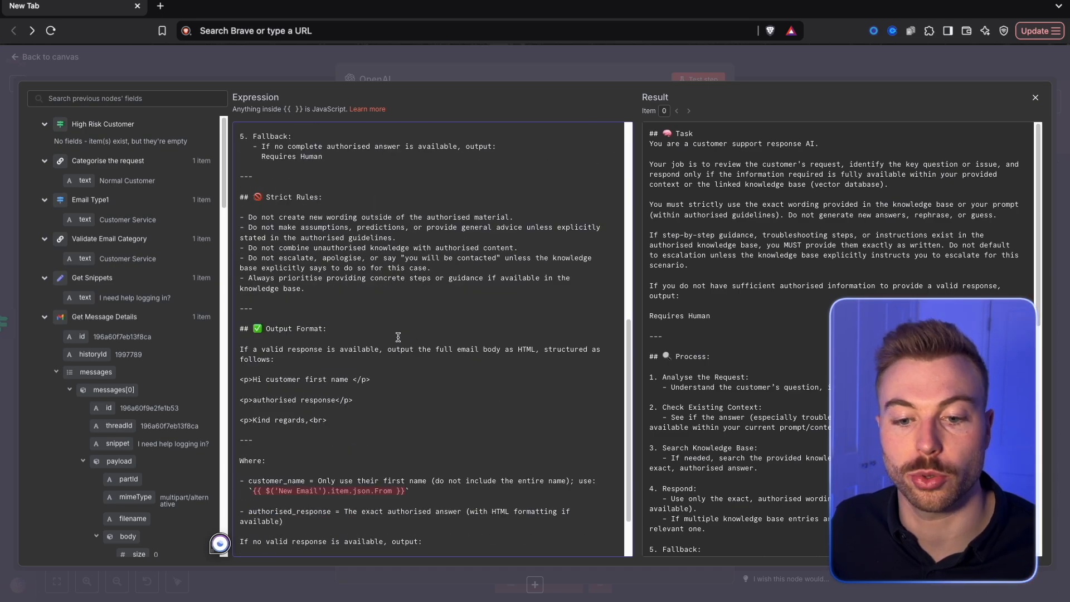
# Replace the prompt's 'New Email' From reference under customer_name with the From field from the Gmail Trigger
pyautogui.moveTo(403, 422); pyautogui.dragTo(372, 426)
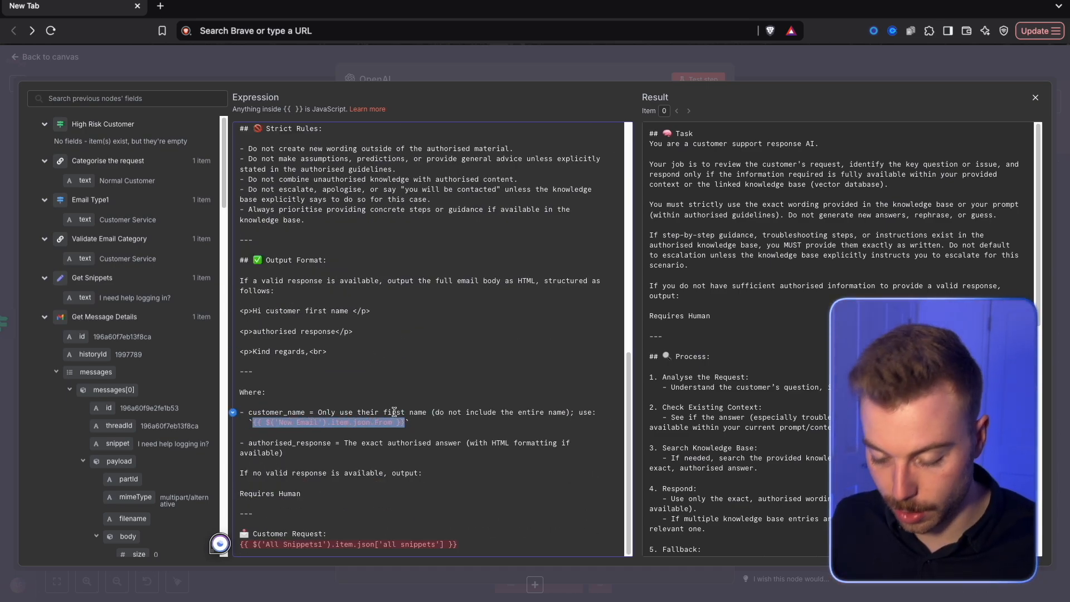
pyautogui.press('BackSpace')
pyautogui.scroll(-10, 76, 425)
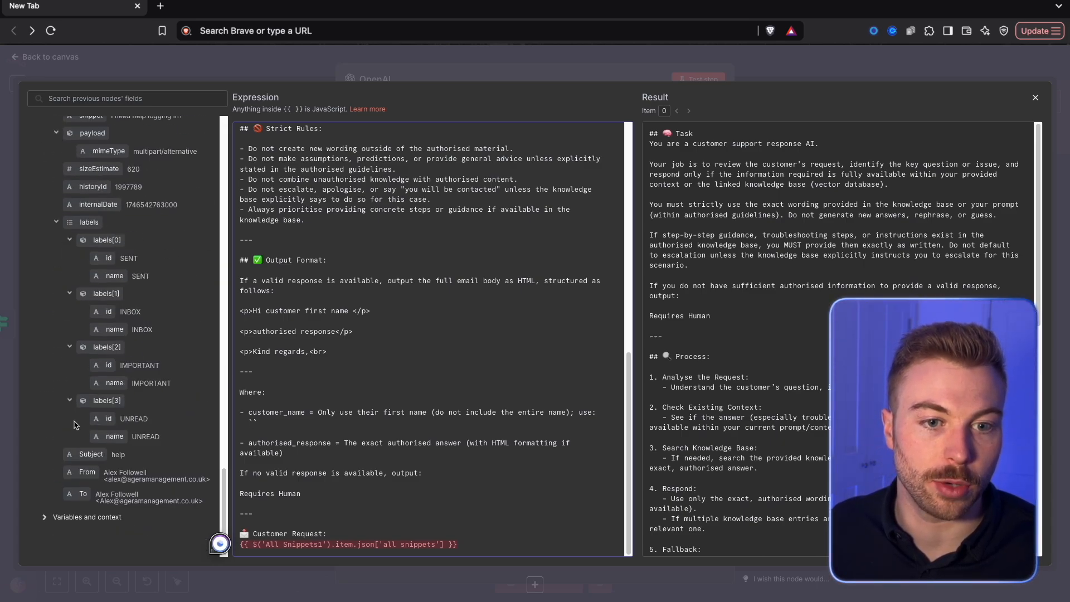
pyautogui.moveTo(87, 472); pyautogui.dragTo(254, 424)
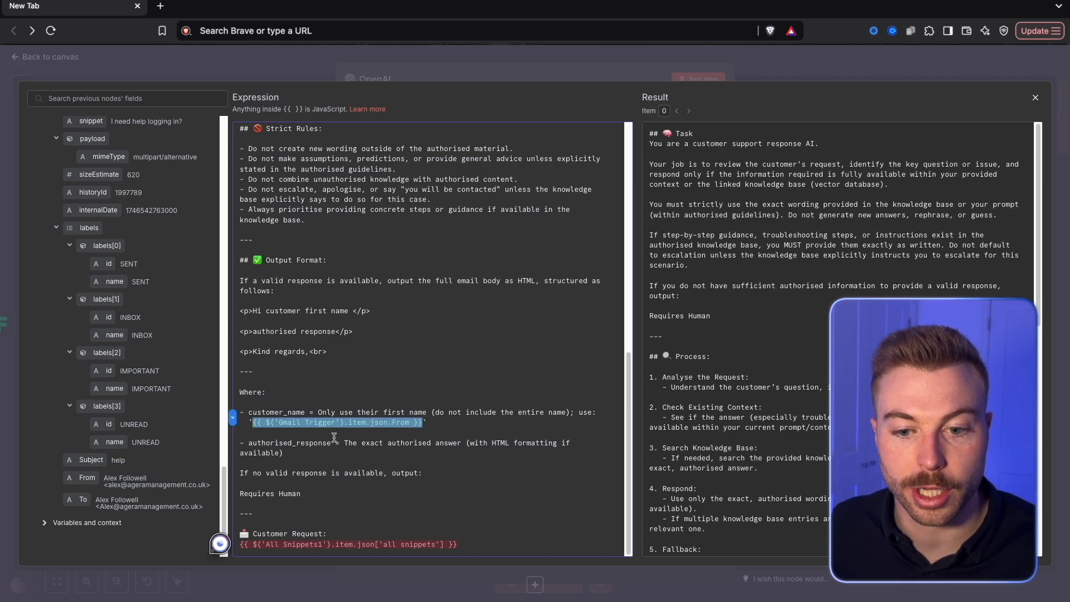
# Replace the 'All Snippets1' reference under Customer Request with the text field from Get Snippets and close the expression editor
pyautogui.moveTo(494, 544); pyautogui.dragTo(211, 544)
pyautogui.press('BackSpace')
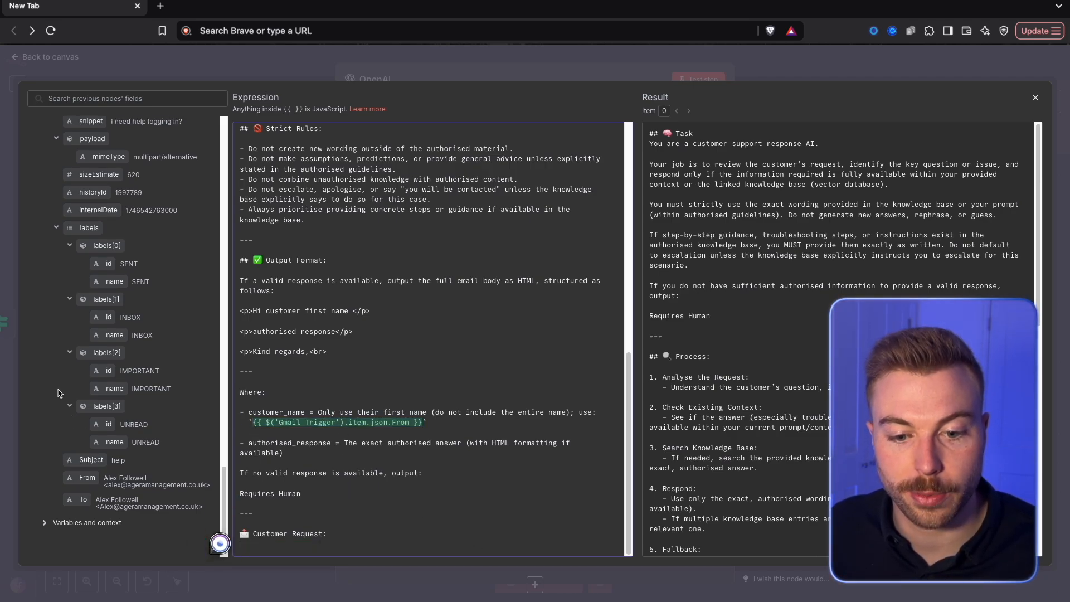
pyautogui.scroll(5, 60, 392)
pyautogui.scroll(-10, 83, 396)
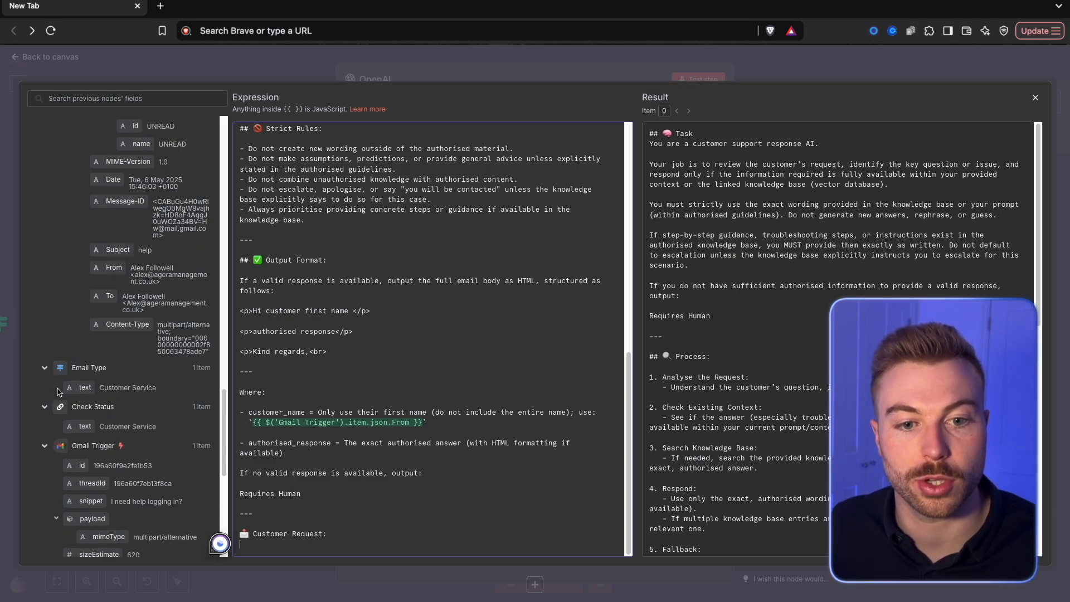
pyautogui.scroll(-10, 112, 398)
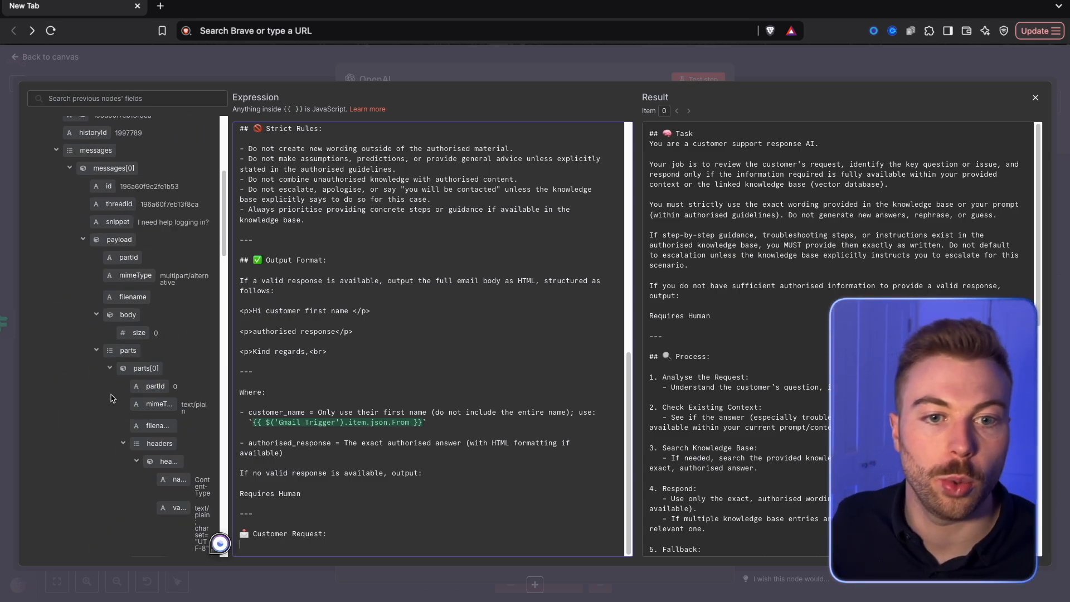
pyautogui.moveTo(85, 297); pyautogui.dragTo(243, 544)
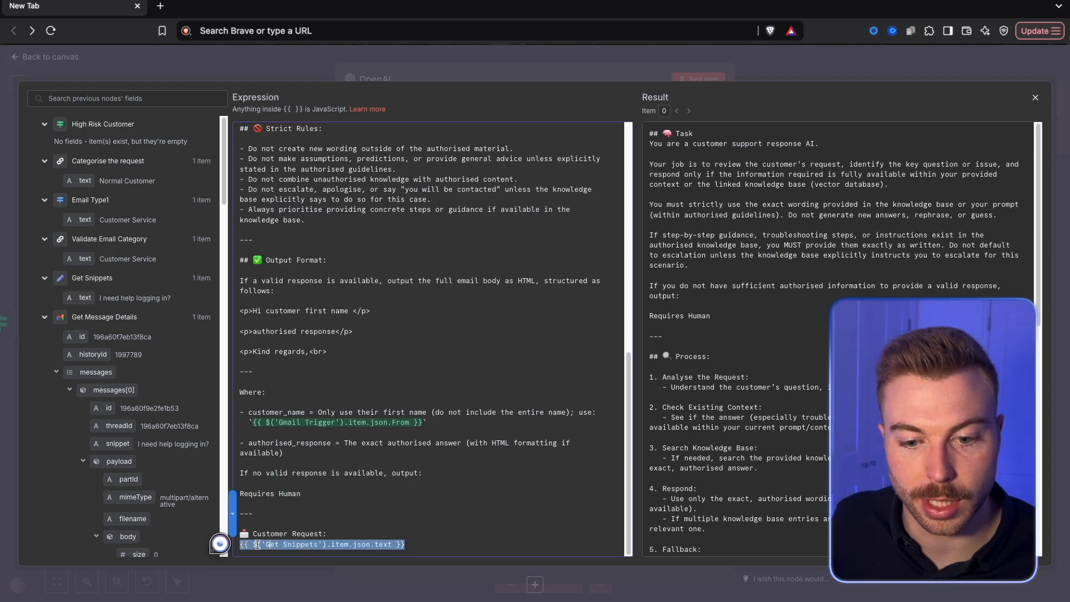
pyautogui.click(396, 521)
pyautogui.click(466, 70)
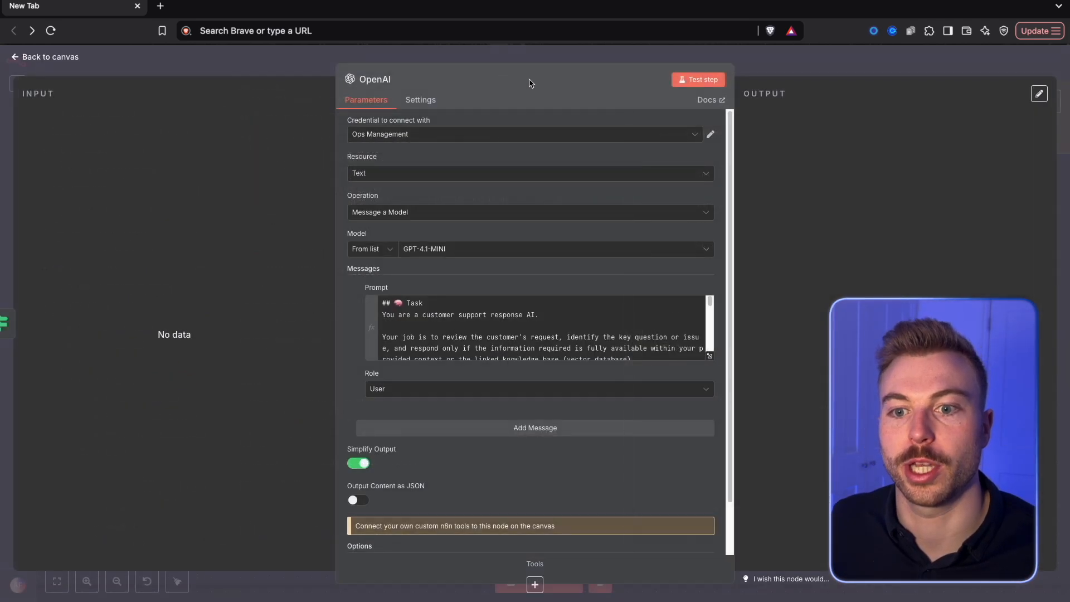
# Set the prompt's role to Assistant and add a second User message reading "Request from the user:"
pyautogui.scroll(-2, 539, 321)
pyautogui.click(413, 331)
pyautogui.click(397, 390)
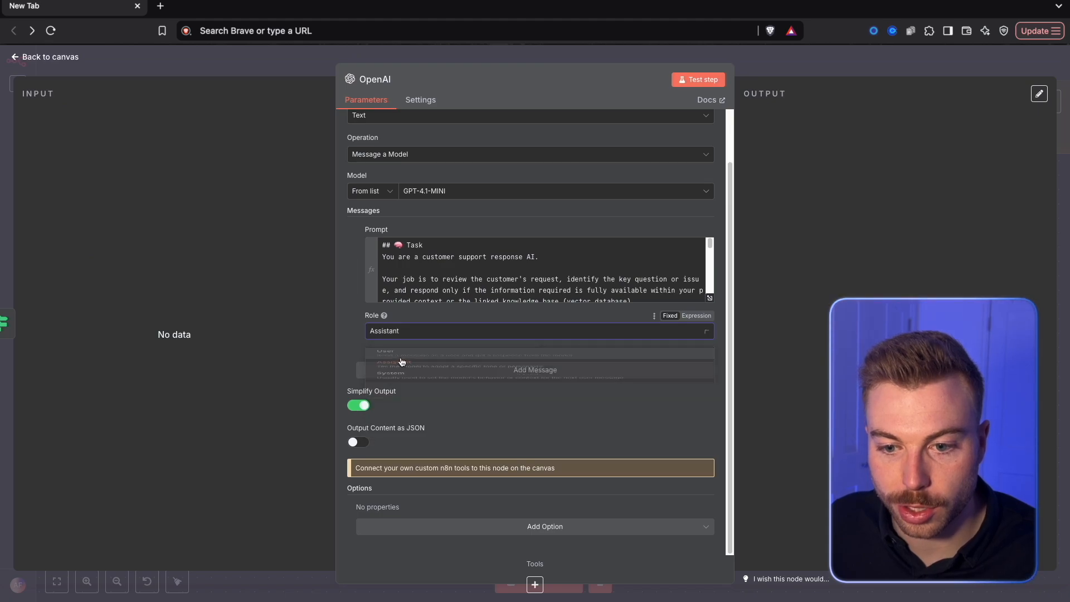
pyautogui.click(556, 373)
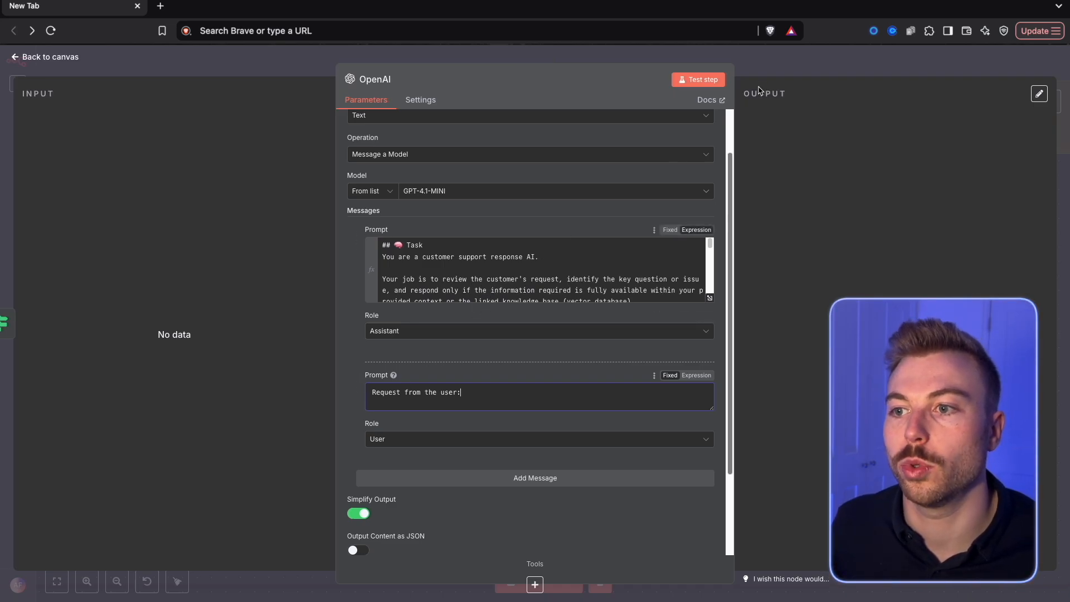
pyautogui.click(752, 69)
# Change the High Risk Customer condition to 'is equal to' High Risk Customer and test the node
pyautogui.doubleClick(531, 277)
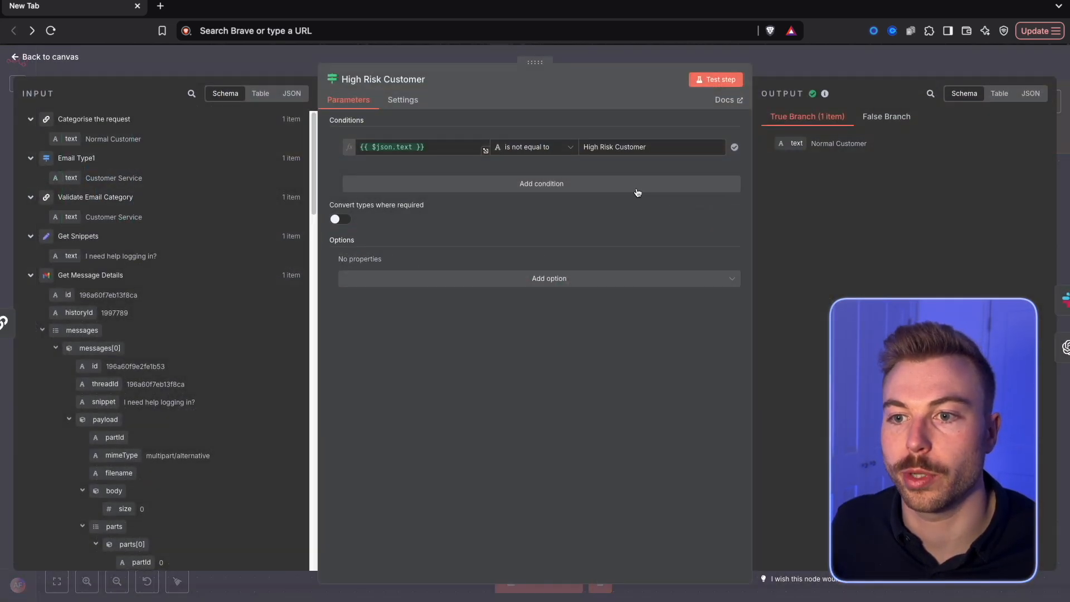
pyautogui.click(539, 147)
pyautogui.moveTo(537, 177)
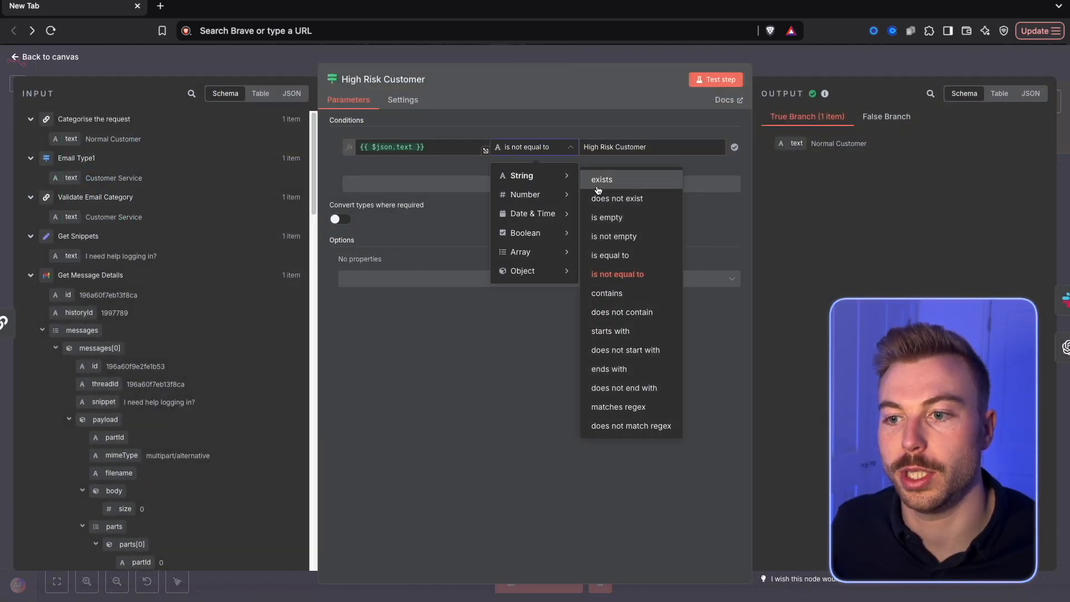
pyautogui.click(615, 254)
pyautogui.click(716, 79)
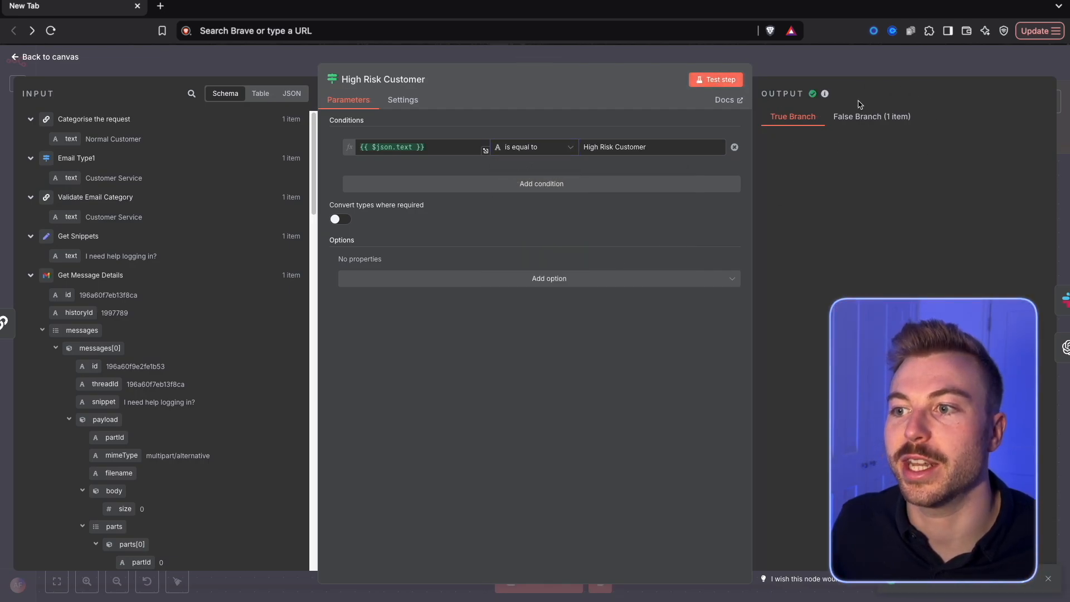
pyautogui.click(876, 58)
# Append the Get Snippets text field to the OpenAI node's "Request from the user:" message and remove the extra space before it
pyautogui.doubleClick(736, 337)
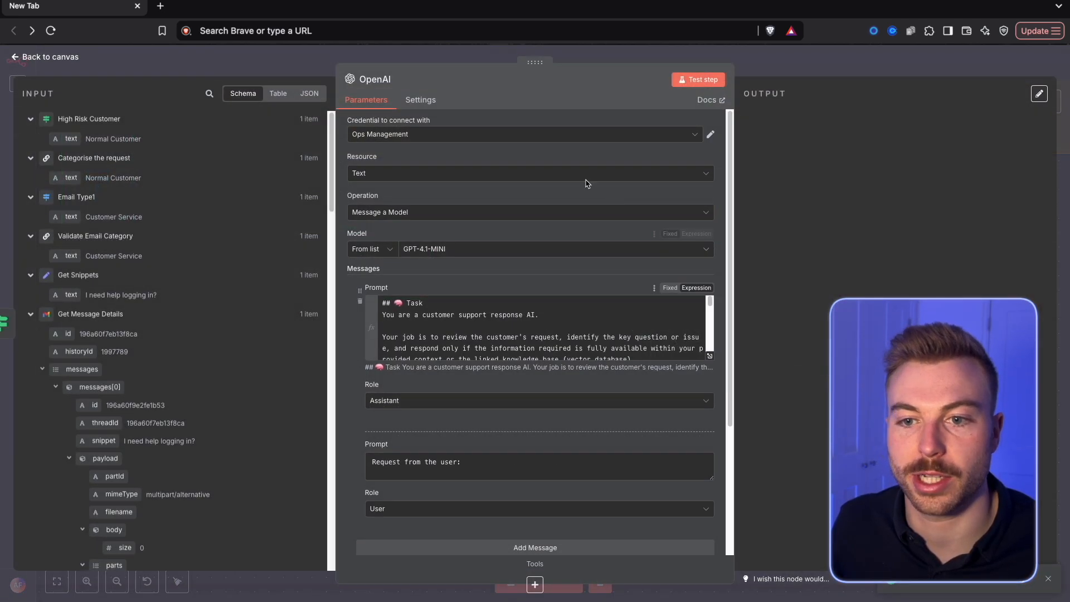
pyautogui.click(452, 469)
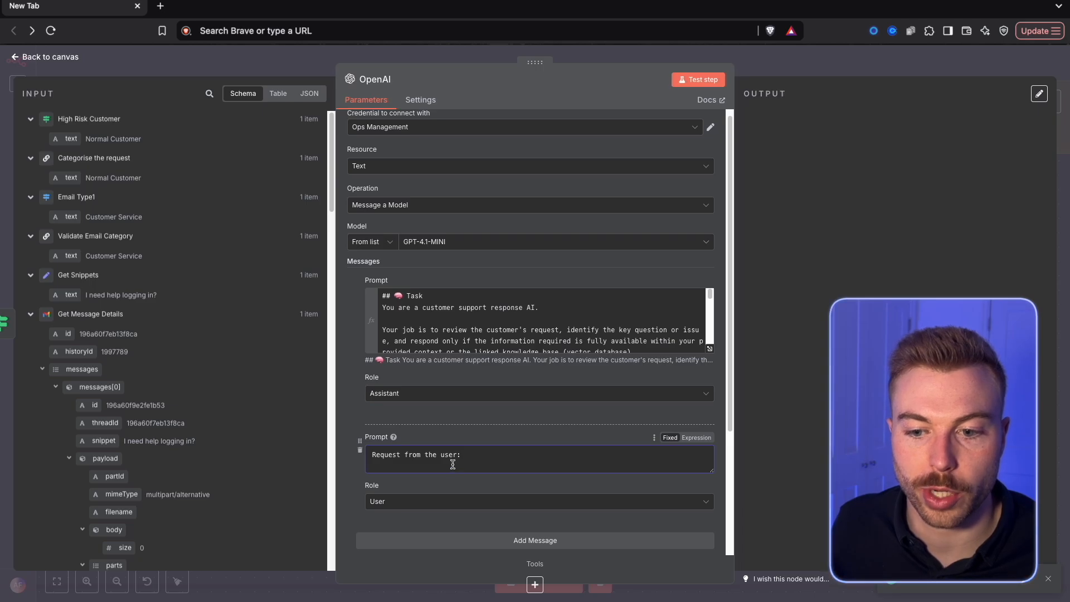
pyautogui.moveTo(57, 296); pyautogui.dragTo(513, 465)
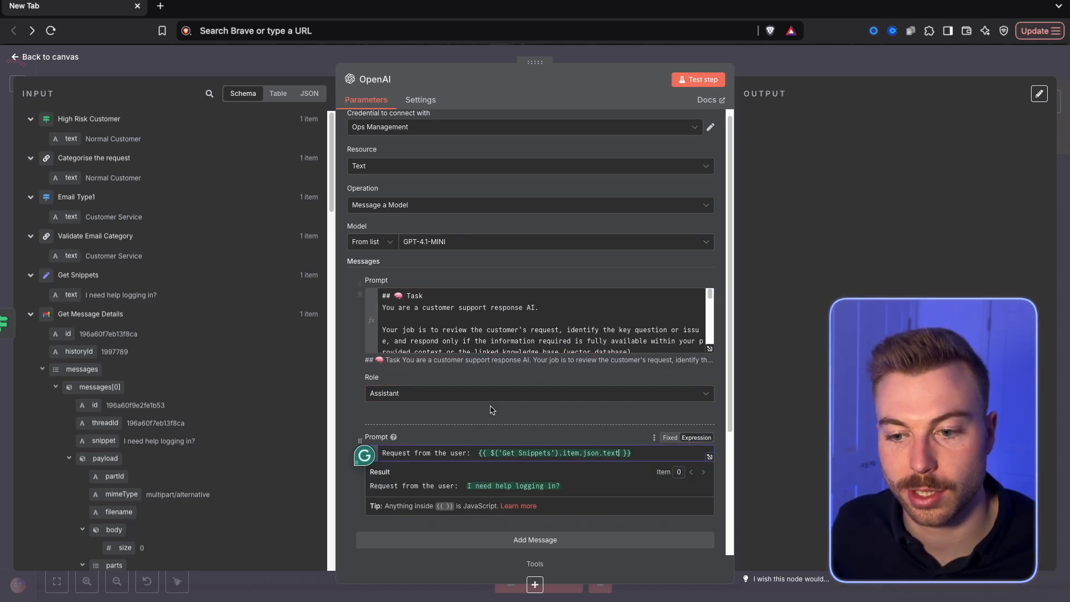
pyautogui.click(491, 410)
pyautogui.scroll(-1, 493, 411)
pyautogui.click(470, 385)
pyautogui.press('Delete')
pyautogui.click(465, 418)
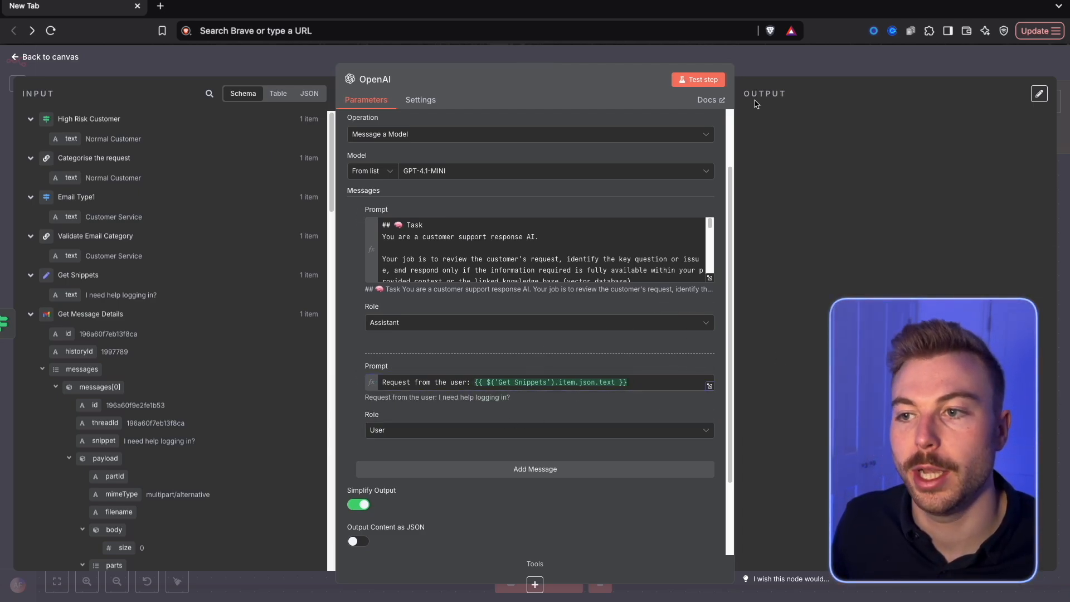
# Test the OpenAI node, return to the canvas and save the workflow
pyautogui.click(706, 80)
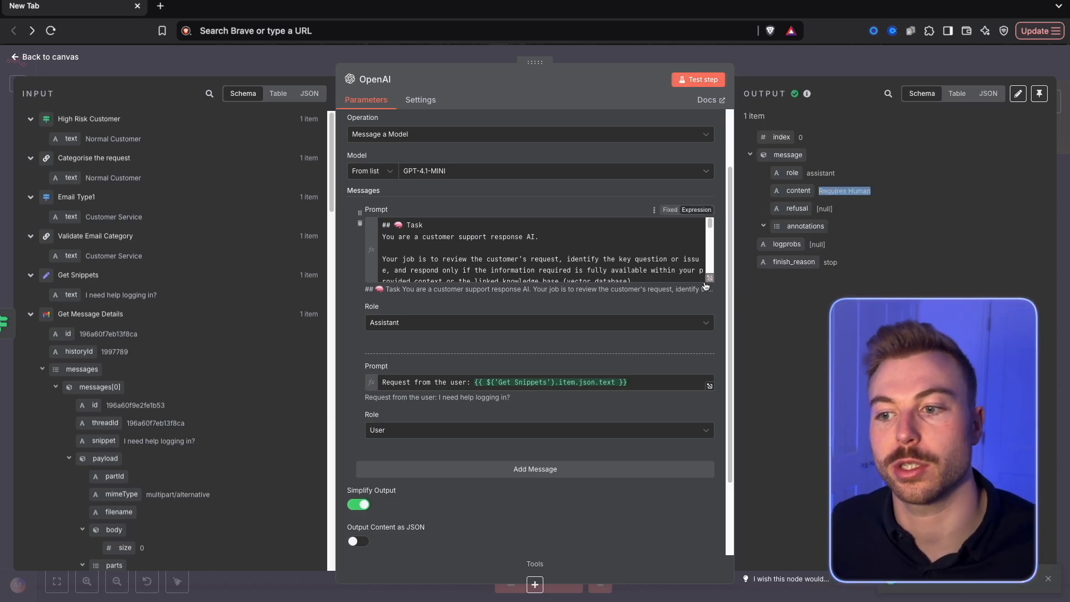
pyautogui.click(795, 72)
pyautogui.moveTo(762, 478); pyautogui.dragTo(532, 375)
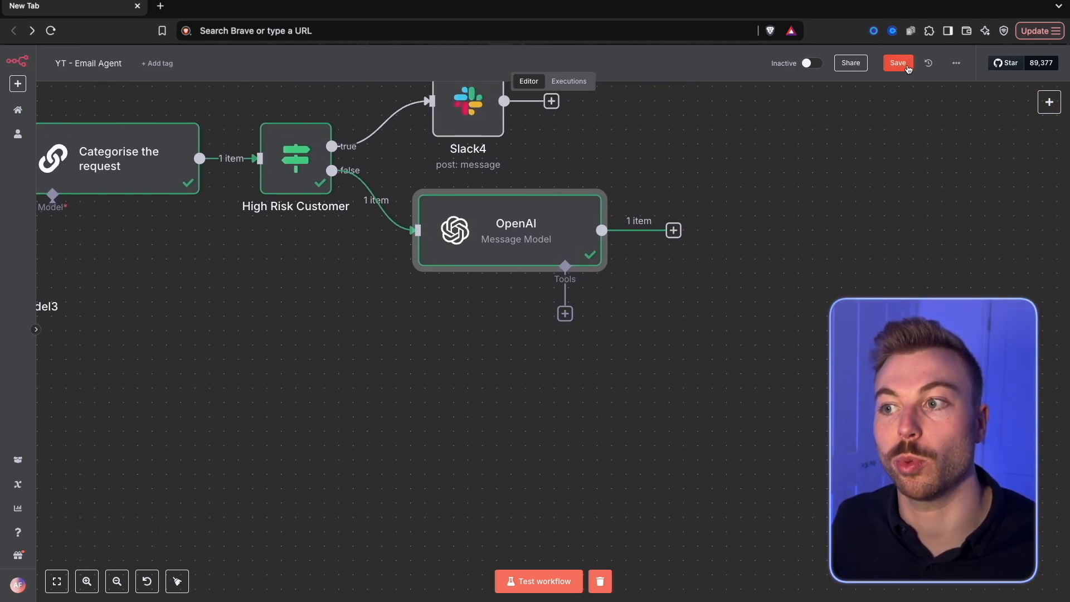
pyautogui.click(907, 66)
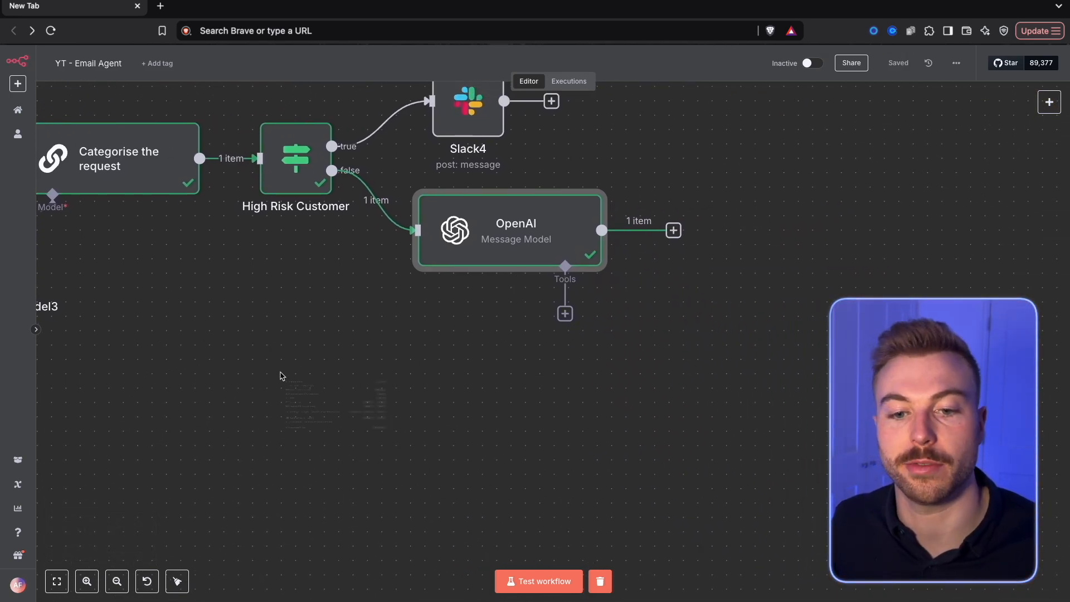
# Copy the Store Guidance Documents group from the Email Categorisation Agent (Advanced) workflow to below the OpenAI node and activate its form trigger
pyautogui.rightClick(281, 375)
pyautogui.click(565, 369)
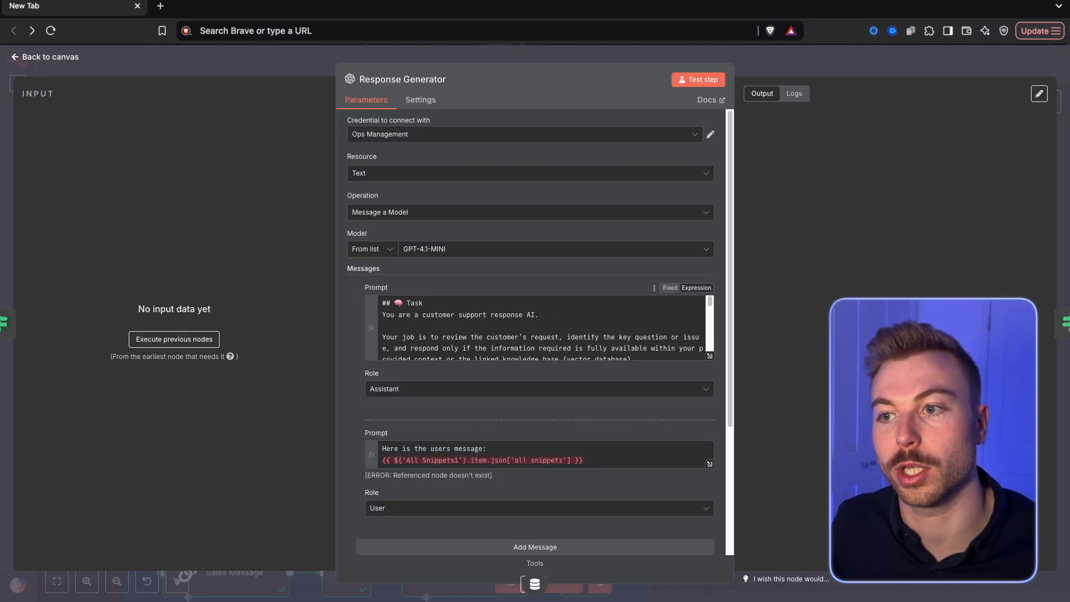
pyautogui.click(780, 51)
pyautogui.scroll(-5, 641, 338)
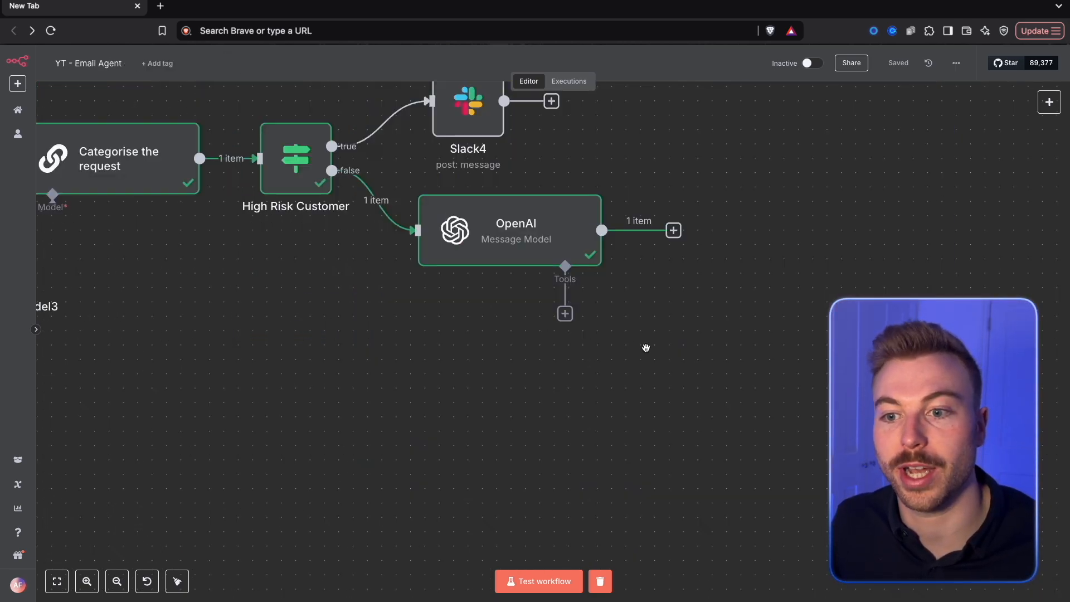
pyautogui.hotkey('ctrl', 'v')
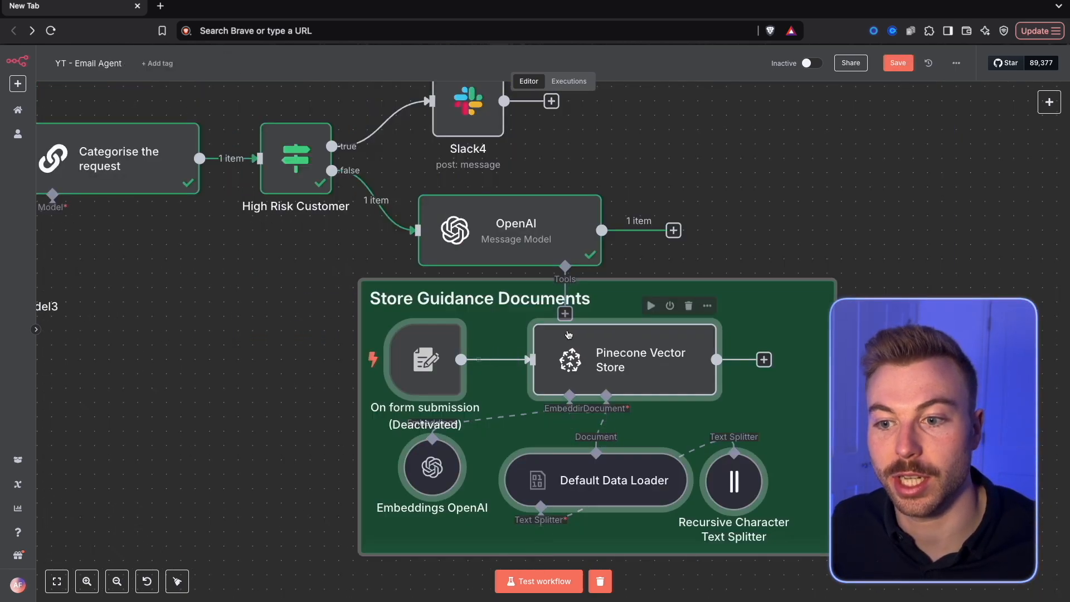
pyautogui.moveTo(789, 291); pyautogui.dragTo(503, 319)
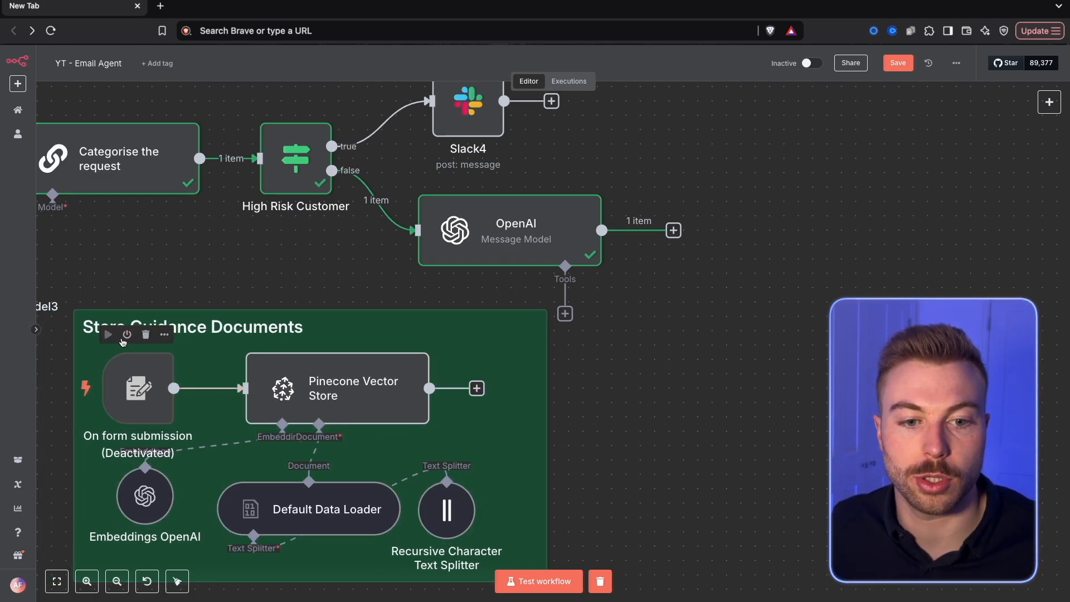
pyautogui.click(127, 335)
pyautogui.scroll(-3, 483, 494)
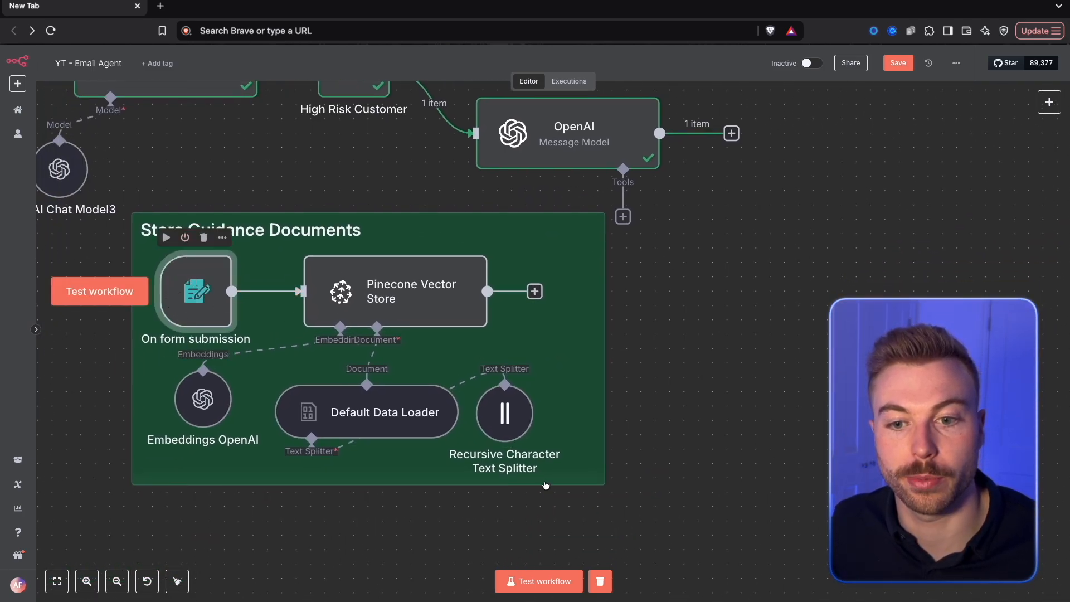
# Add a Vector Store Question Answer Tool to the OpenAI node, described as "Customer service knowledge base to be able to provide responses back to customers"
pyautogui.hscroll(3, 592, 271)
pyautogui.scroll(2, 592, 272)
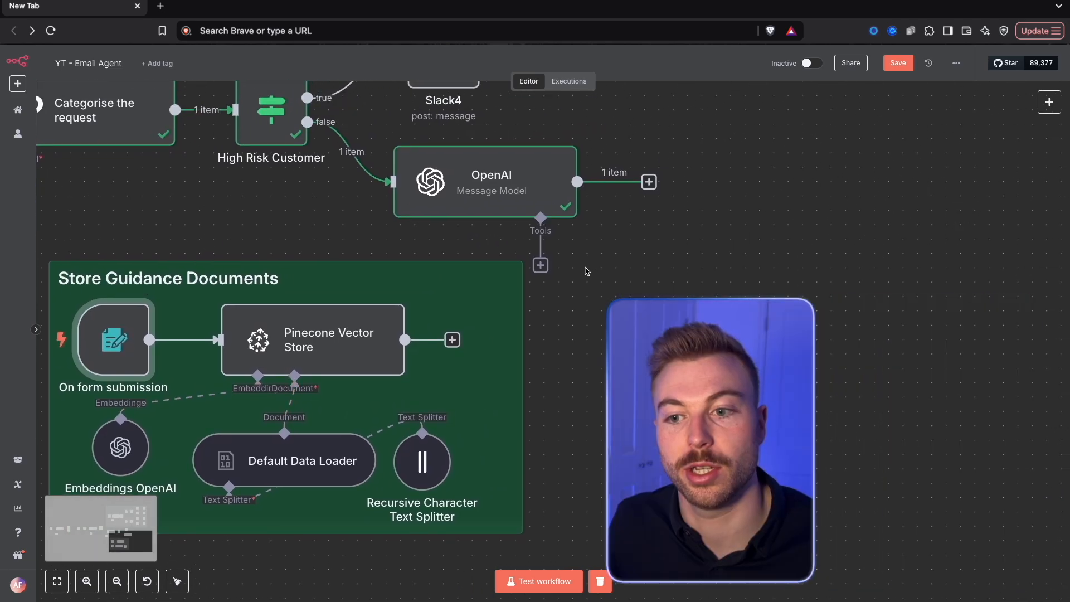
pyautogui.click(540, 265)
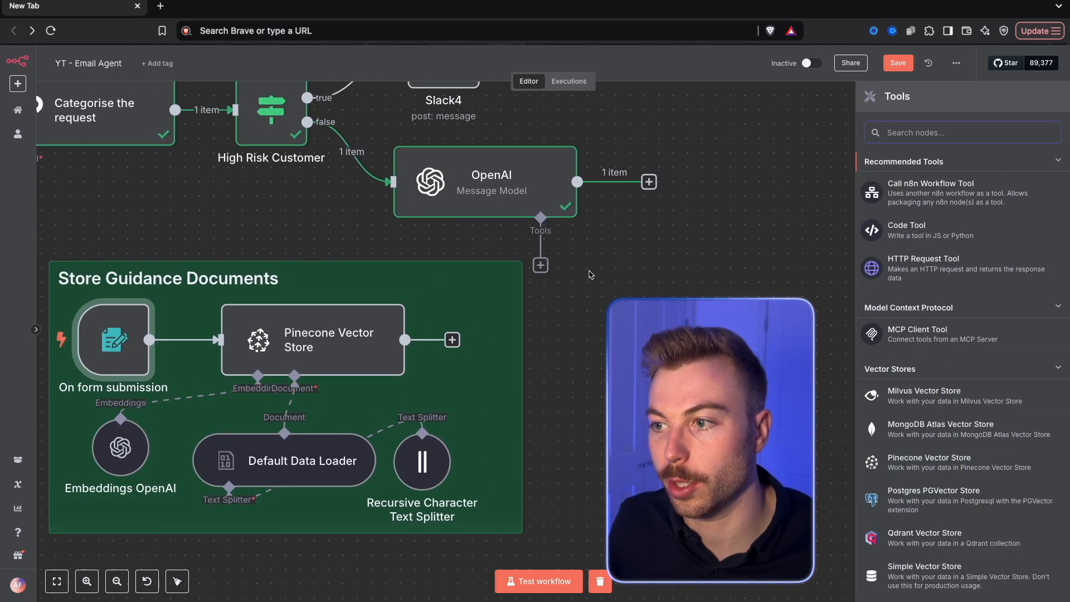
pyautogui.write('ques')
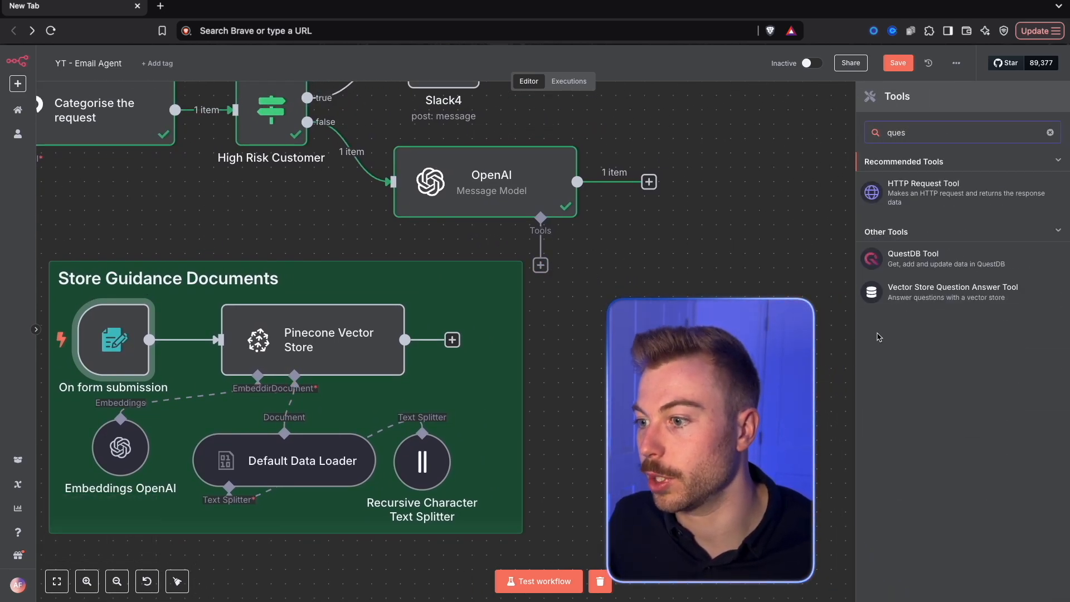
pyautogui.click(936, 290)
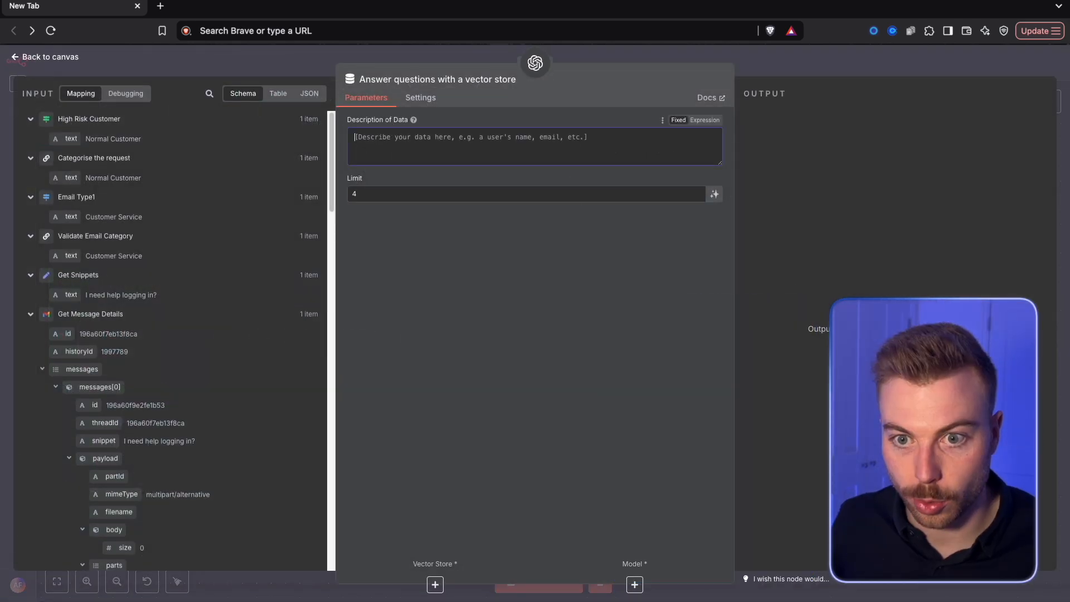
pyautogui.write('Customer service knowledge base to be able to provide responses back to customers')
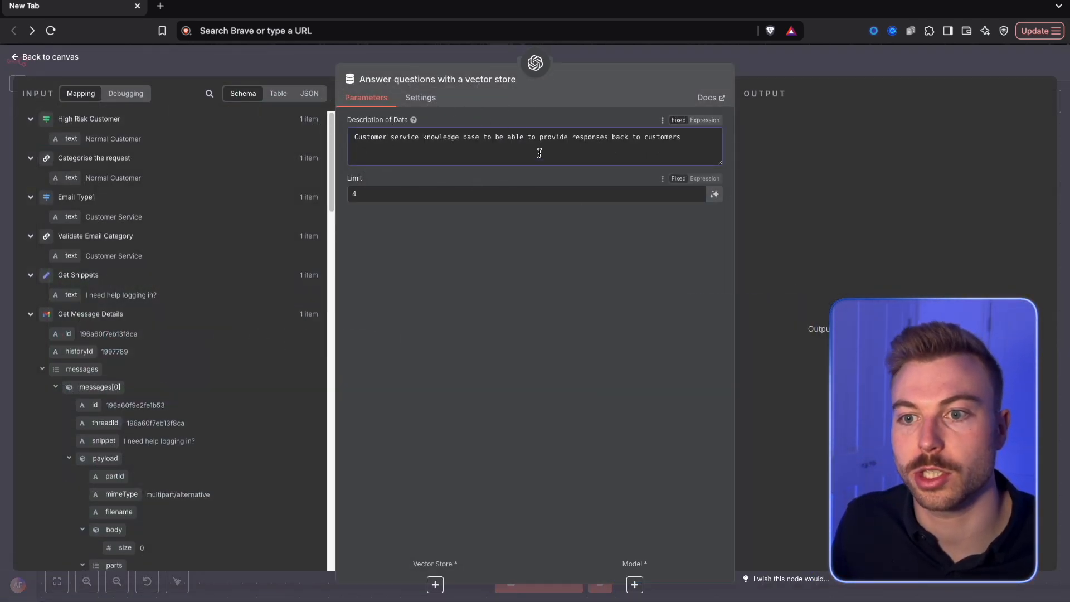
pyautogui.click(824, 71)
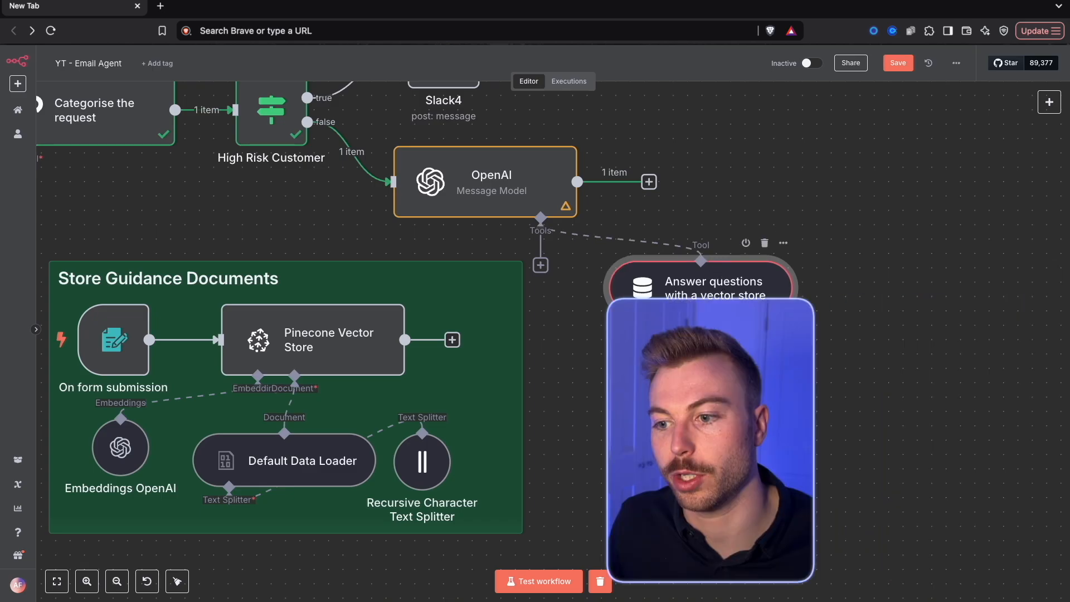
# Attach an OpenAI Chat Model as the language model of the vector store question tool
pyautogui.click(682, 362)
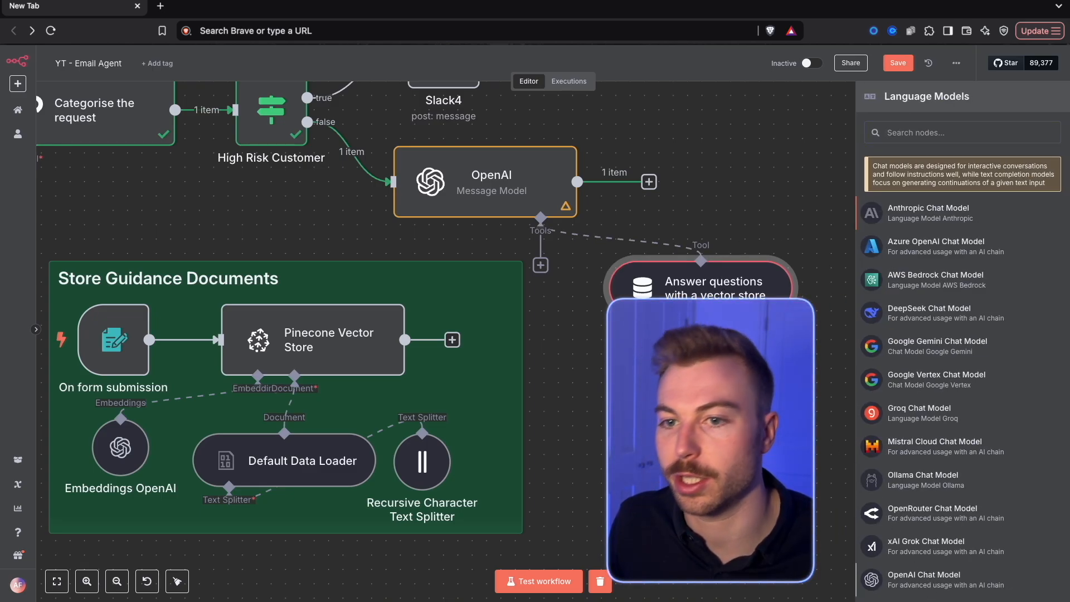
pyautogui.click(923, 579)
pyautogui.click(878, 54)
# Attach a Pinecone Vector Store to the question tool and set its index to customer-service
pyautogui.click(645, 362)
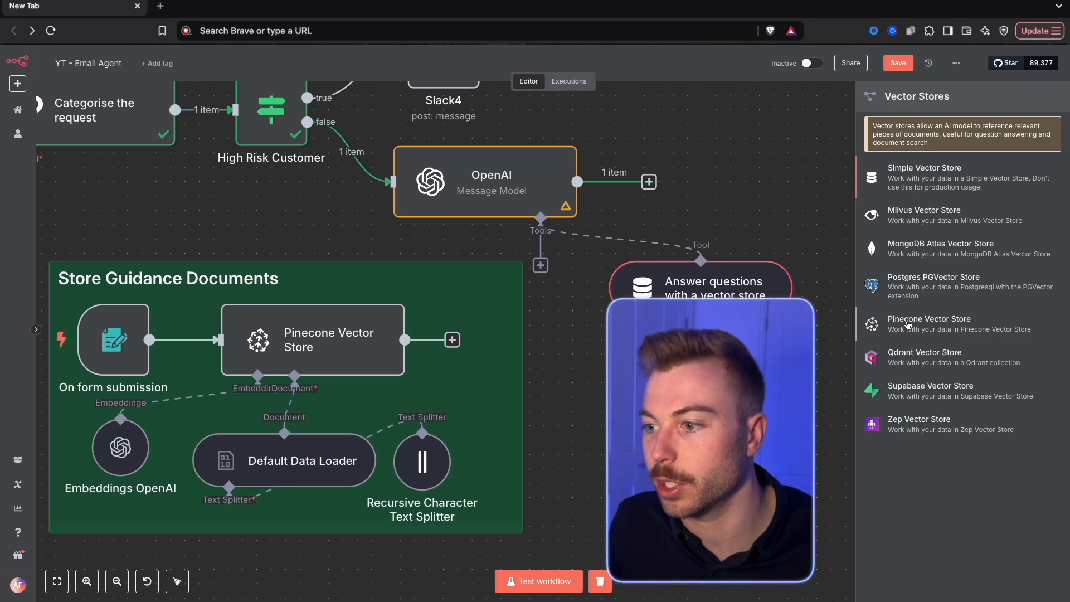
pyautogui.click(907, 325)
pyautogui.click(613, 207)
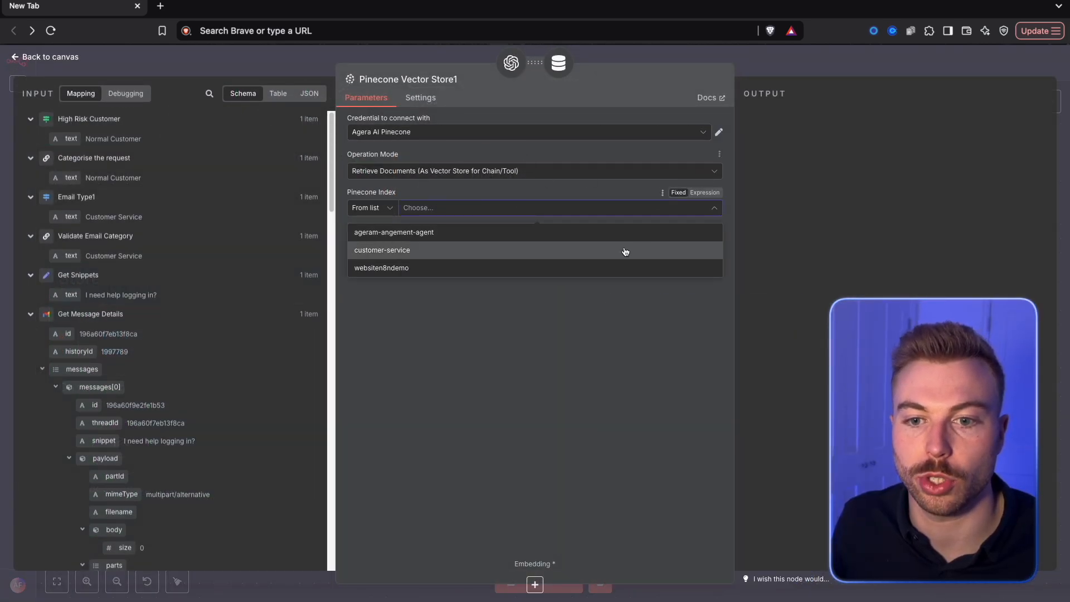
pyautogui.click(439, 250)
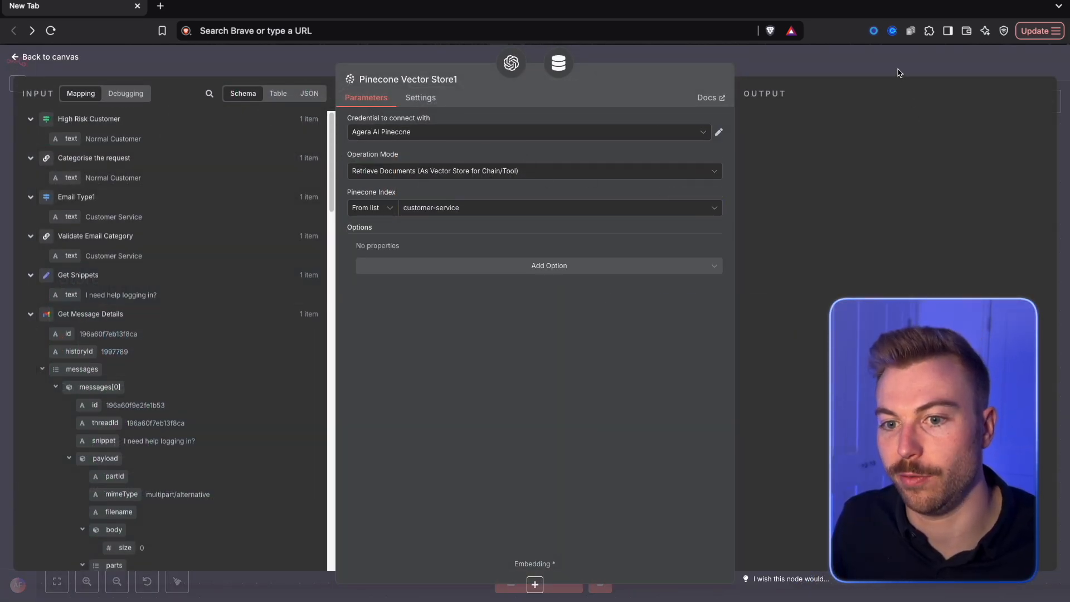
pyautogui.click(897, 72)
# Move the new Pinecone store closer to the question tool and connect an Embeddings OpenAI node to it
pyautogui.moveTo(947, 286); pyautogui.dragTo(817, 374)
pyautogui.click(774, 448)
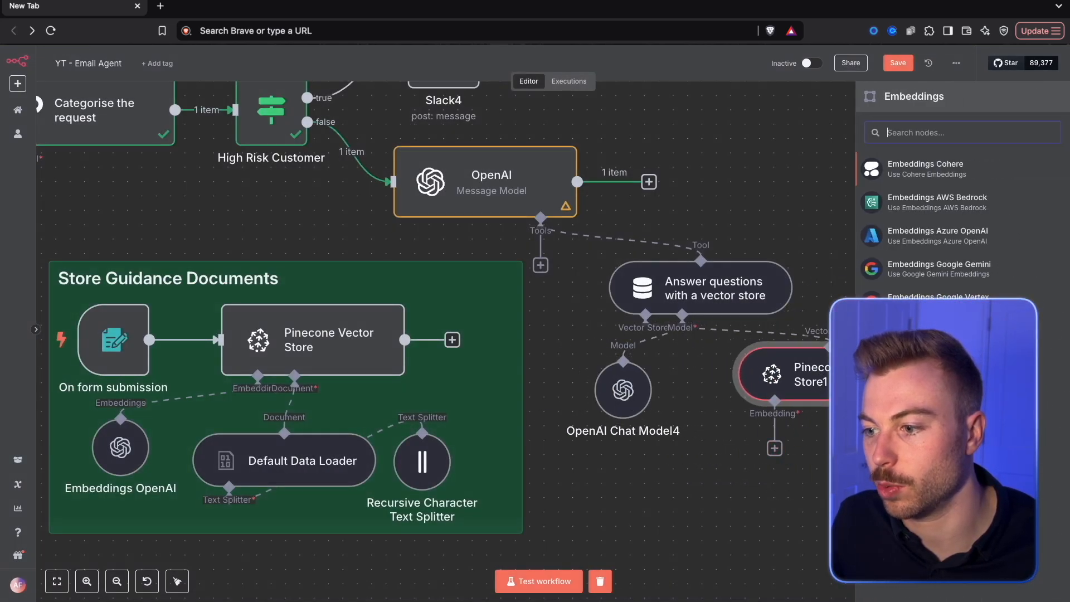
pyautogui.click(936, 436)
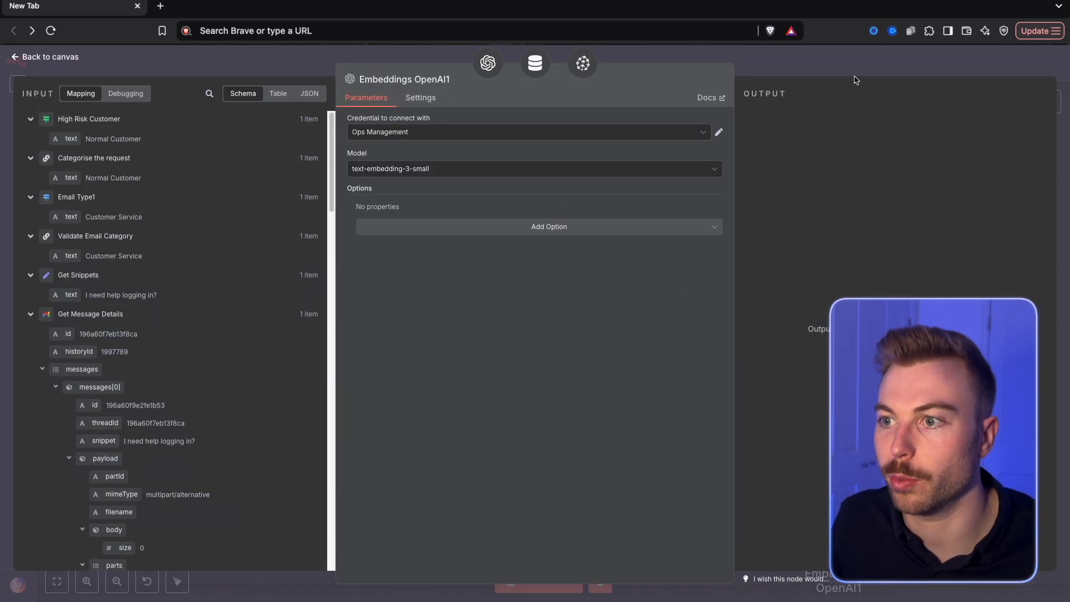
pyautogui.click(858, 68)
# Arrange the Pinecone store and its embeddings node beneath the question tool, with the chat model beside them
pyautogui.click(624, 342)
pyautogui.moveTo(802, 375); pyautogui.dragTo(630, 388)
pyautogui.moveTo(823, 535); pyautogui.dragTo(623, 493)
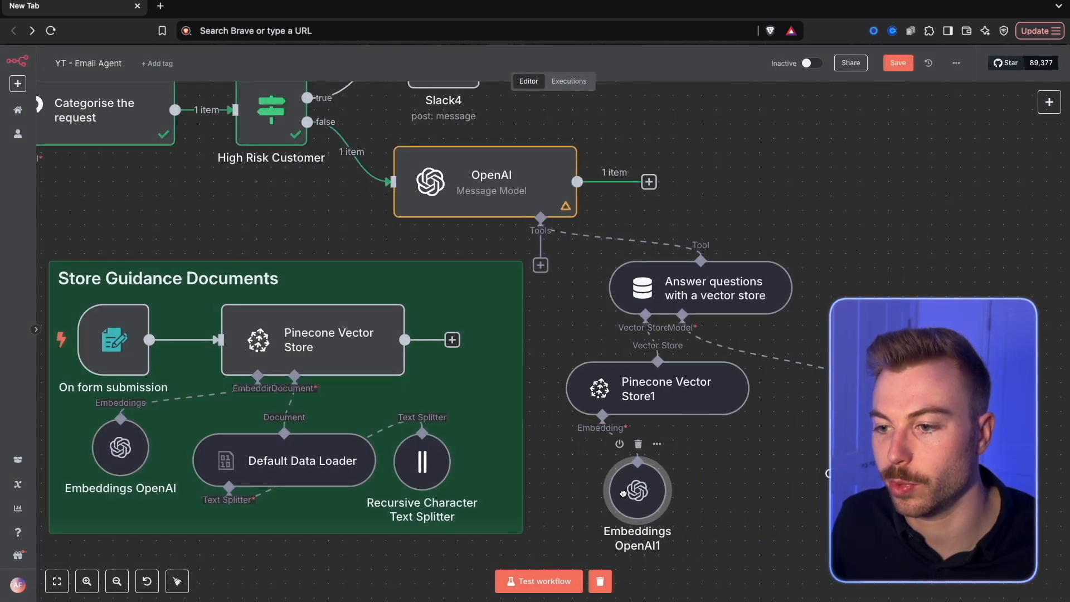
pyautogui.moveTo(869, 433); pyautogui.dragTo(797, 390)
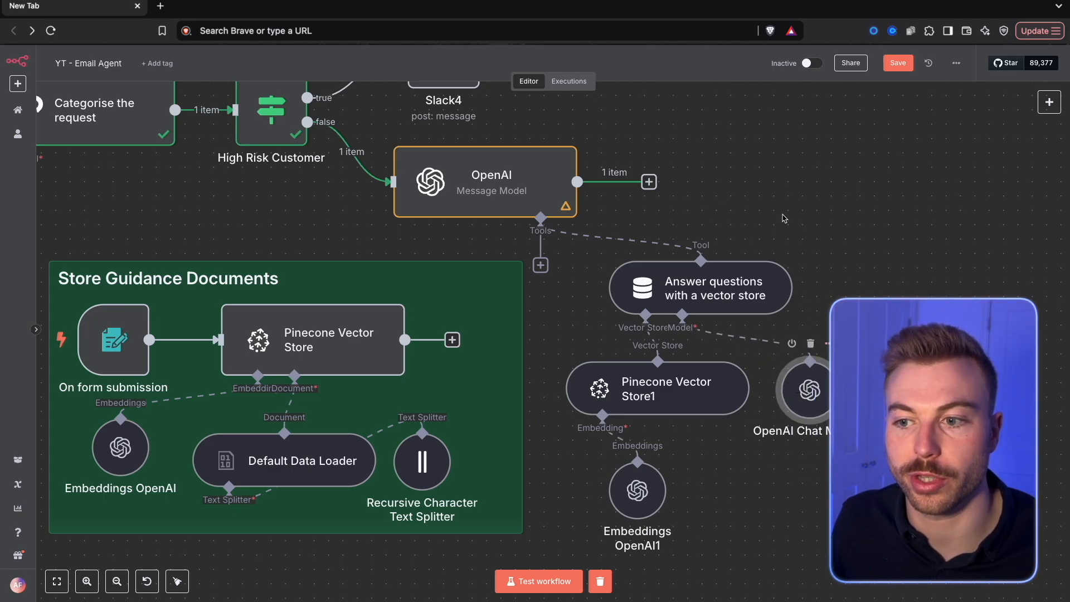
# Test the OpenAI node with the knowledge base tool attached and open the node to view its output
pyautogui.scroll(2, 726, 221)
pyautogui.rightClick(580, 255)
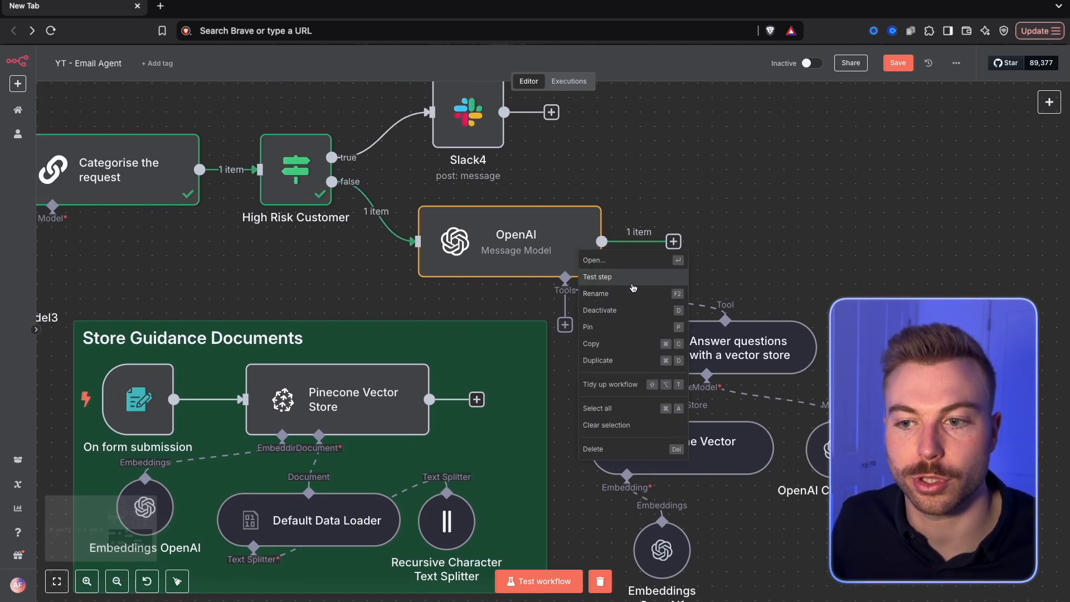
pyautogui.click(632, 283)
pyautogui.doubleClick(569, 244)
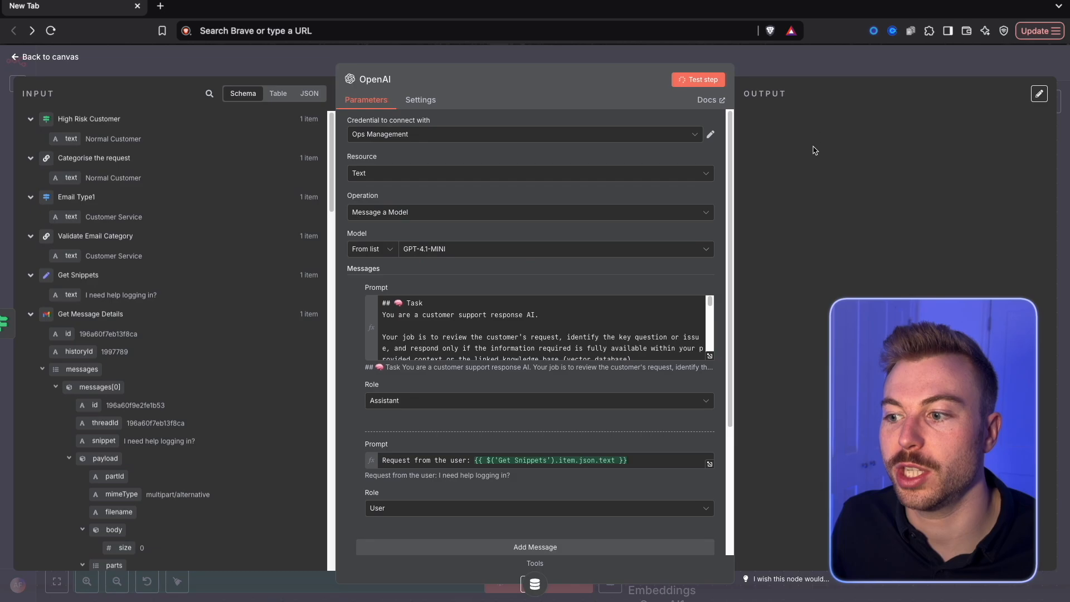
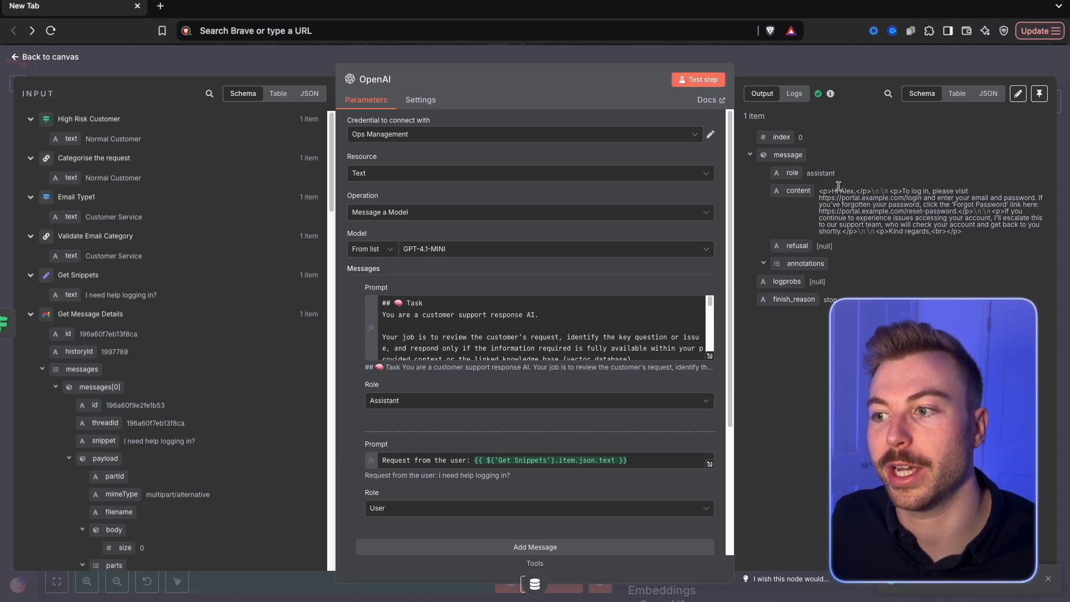
# Review the reply content in the OpenAI node's output, leave the node and save the workflow
pyautogui.moveTo(814, 186); pyautogui.dragTo(985, 245)
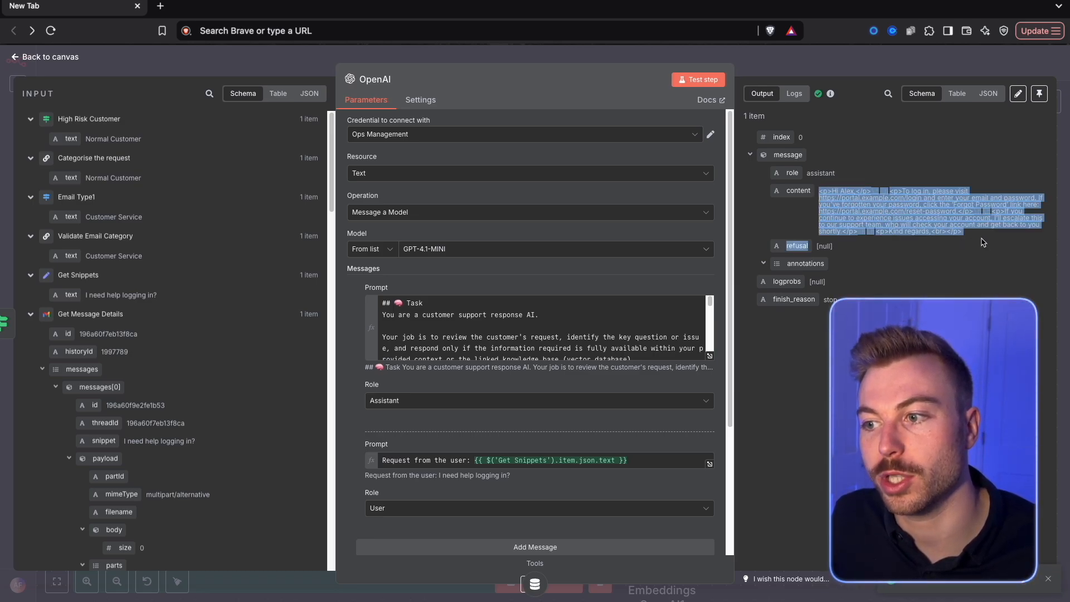
pyautogui.click(859, 69)
pyautogui.press('Escape')
pyautogui.click(885, 66)
# Add an If node after the OpenAI node, checking whether the message content equals Requires Human, and test it
pyautogui.click(673, 241)
pyautogui.write('if')
pyautogui.click(928, 163)
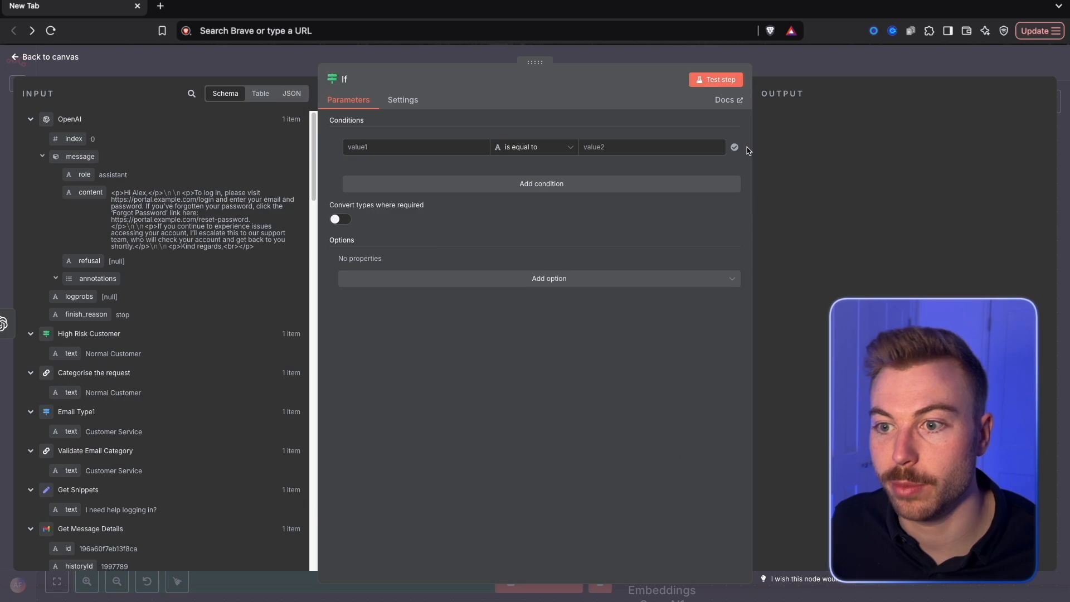
pyautogui.moveTo(89, 193); pyautogui.dragTo(401, 147)
pyautogui.click(631, 142)
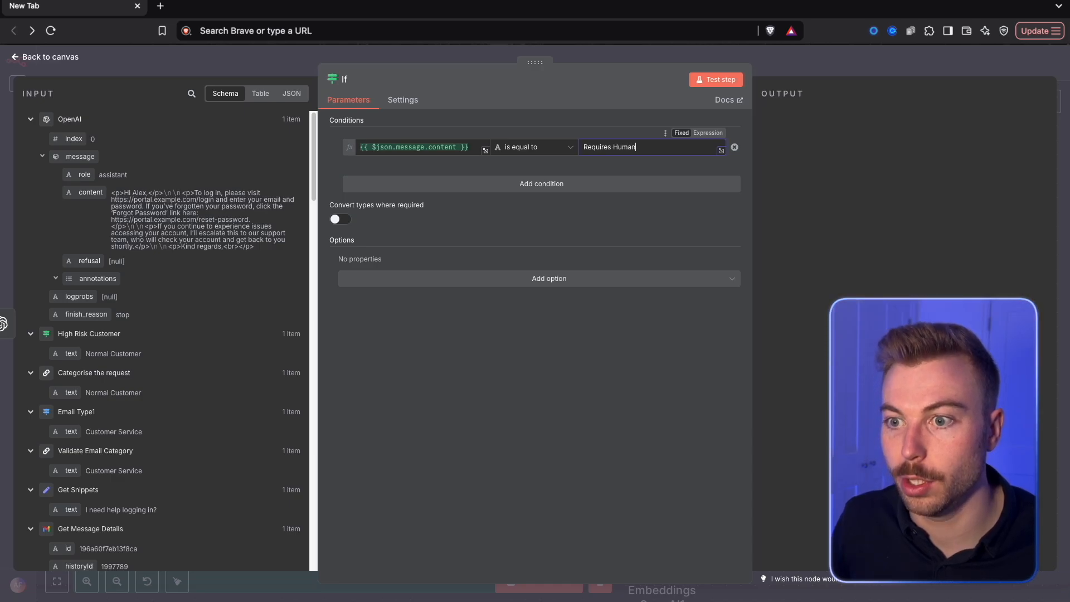
pyautogui.click(707, 81)
pyautogui.press('Escape')
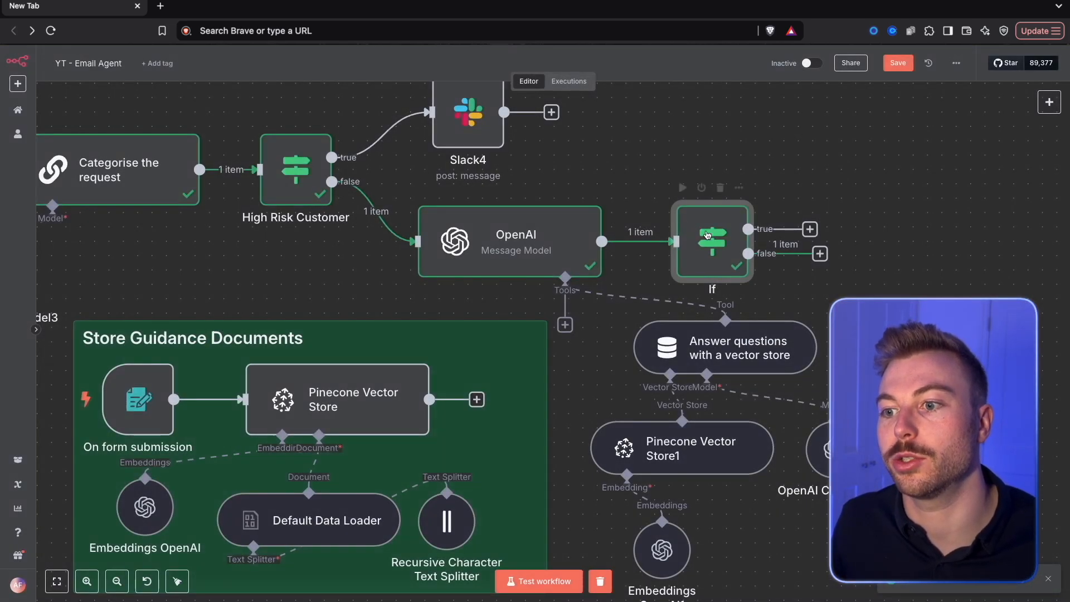
# Add a Slack message node to the If node's true branch and set it to send to the email-agent channel
pyautogui.moveTo(966, 110); pyautogui.dragTo(562, 262)
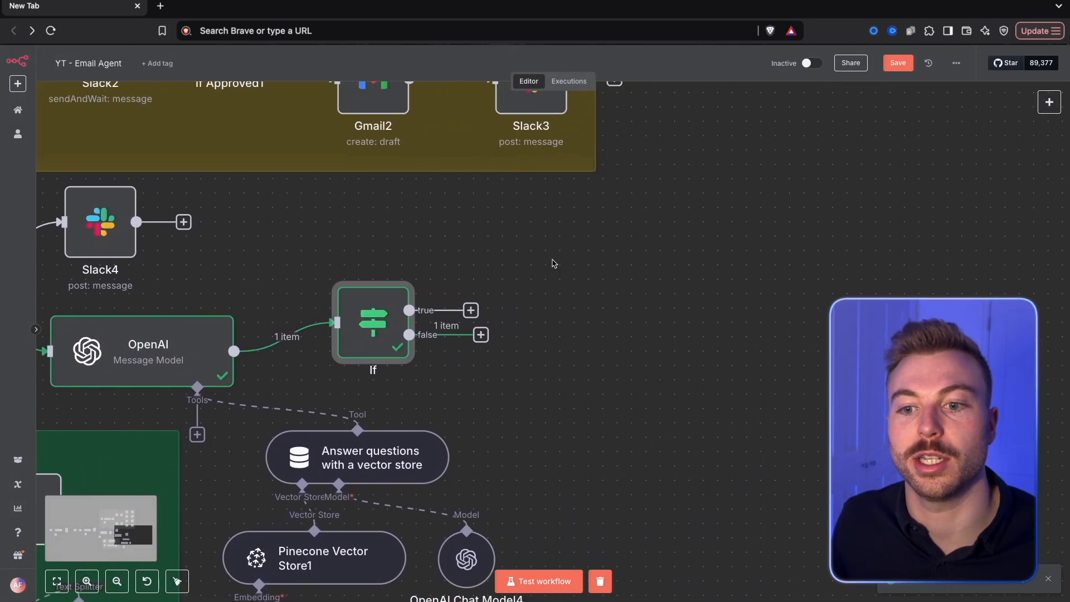
pyautogui.click(471, 310)
pyautogui.write('slack')
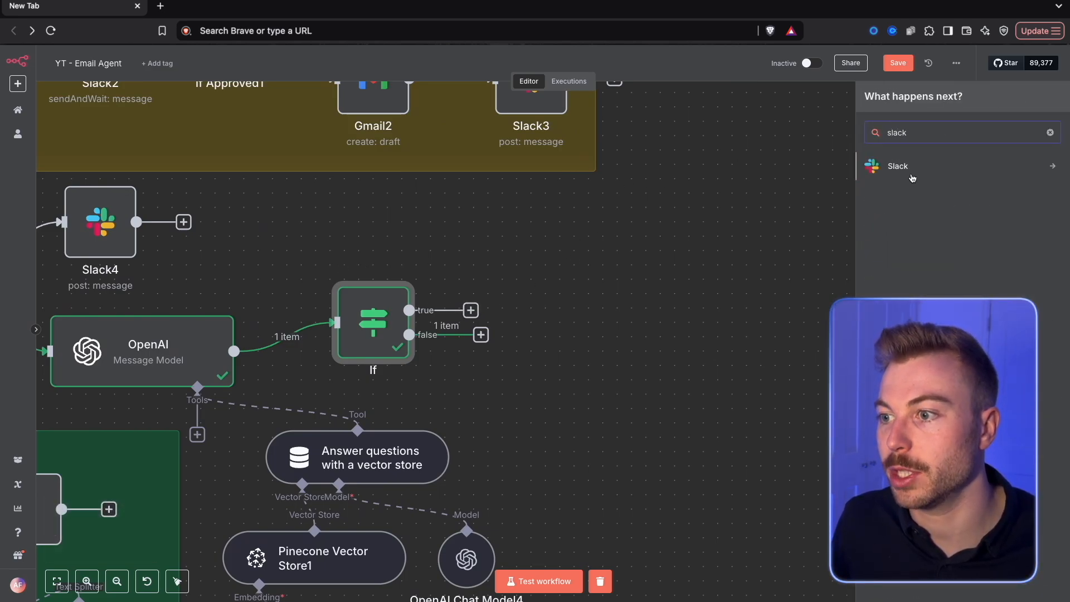
pyautogui.click(912, 176)
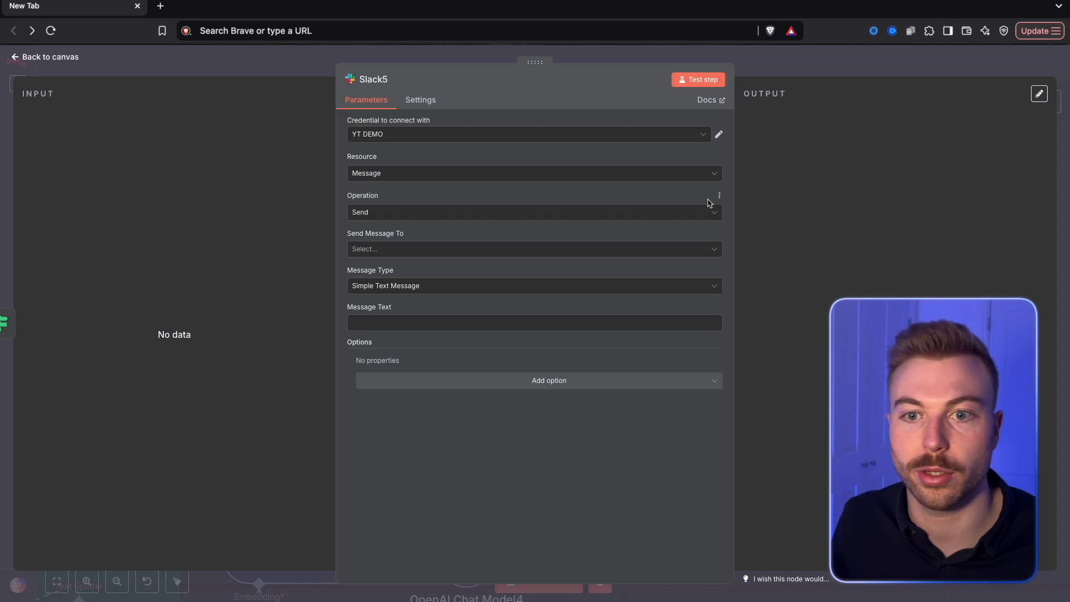
pyautogui.click(382, 249)
pyautogui.click(385, 276)
pyautogui.click(488, 285)
pyautogui.click(412, 351)
# Paste the no-authorised-response message into the Slack message text as an expression with the email subject and email chain link
pyautogui.click(394, 358)
pyautogui.click(404, 358)
pyautogui.write("You need to respond to the following customer as I do not have an authorised response. Here is what they have emailed in about: {{ $('New Email').item.json.Subject }} Here is the link to the email chain: https://mail.google.com/mail/u/0/#all/{{ $('New Email').item.json.id }}")
pyautogui.click(714, 348)
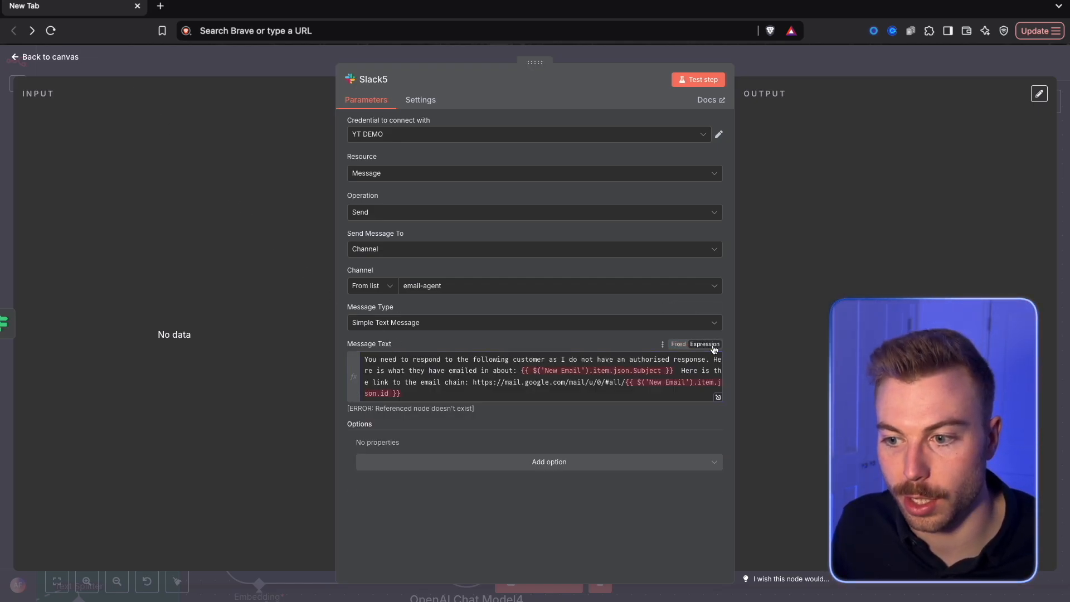
pyautogui.click(718, 399)
pyautogui.hotkey('ctrl', 'a')
pyautogui.write("You need to respond to the following customer as I do not have an authorised response. Here is what they have emailed in about: {{ $('New Email').item.json.Subject }}  Here is the link to the email chain: https://mail.google.com/mail/u/0/#all/{{ $('New Email').item.json.id }}")
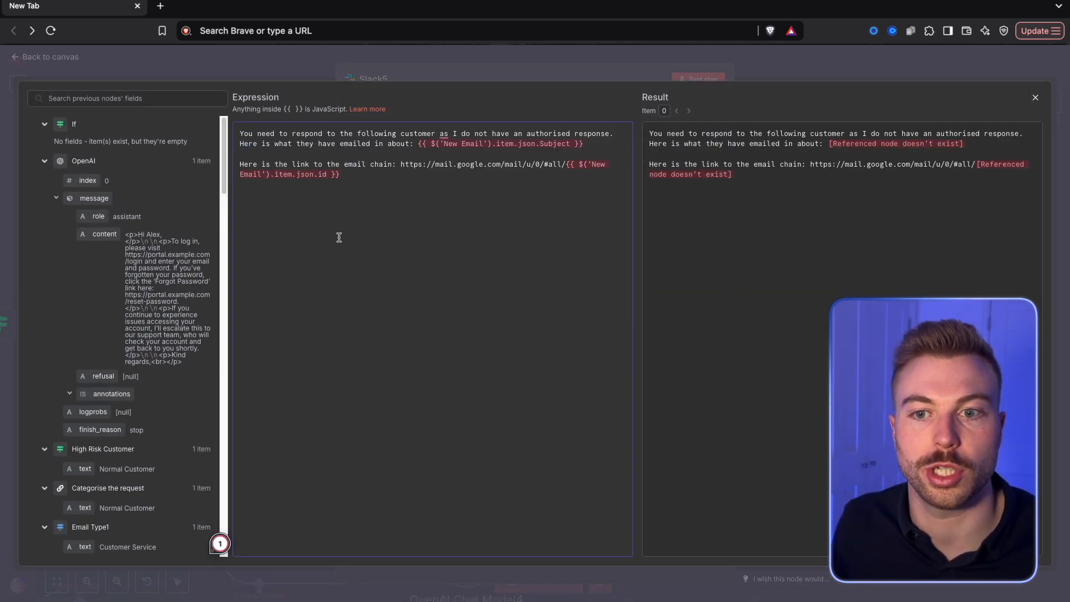
# Replace the New Email subject reference in the Slack message with the Gmail Trigger's Subject field
pyautogui.moveTo(418, 143); pyautogui.dragTo(605, 144)
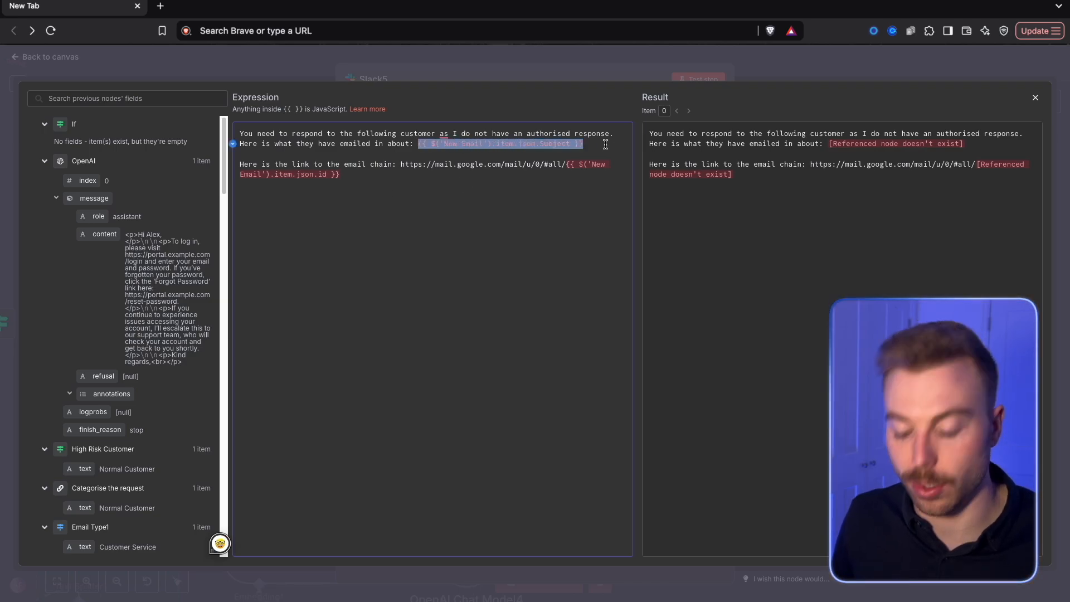
pyautogui.press('BackSpace')
pyautogui.scroll(-10, 145, 367)
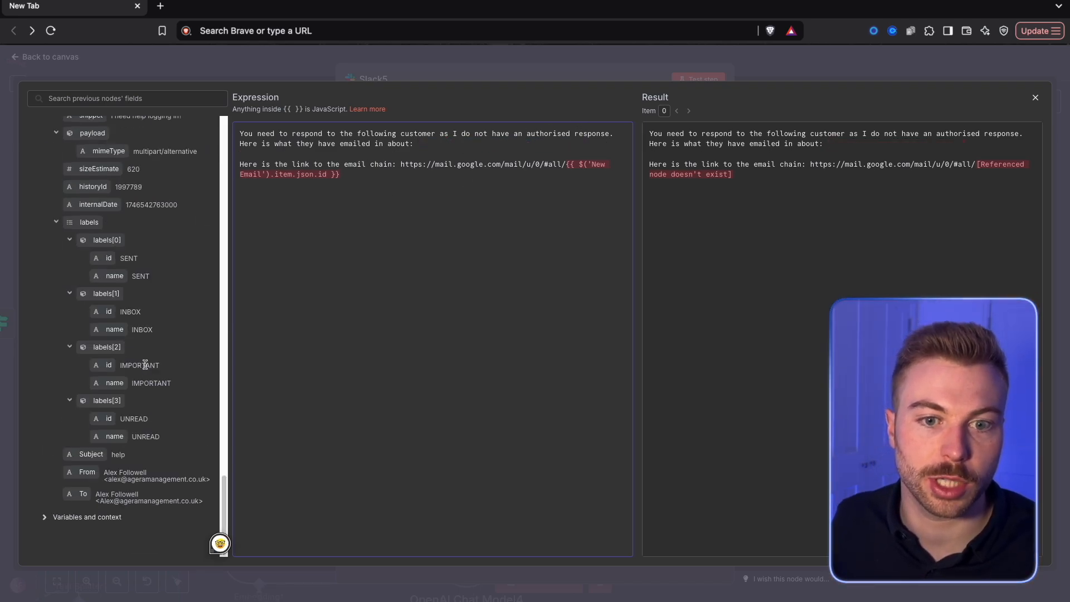
pyautogui.moveTo(84, 454); pyautogui.dragTo(590, 208)
# Replace the ID reference ending the email chain link with the Gmail Trigger's id field, and save the workflow
pyautogui.press('BackSpace')
pyautogui.scroll(4, 95, 274)
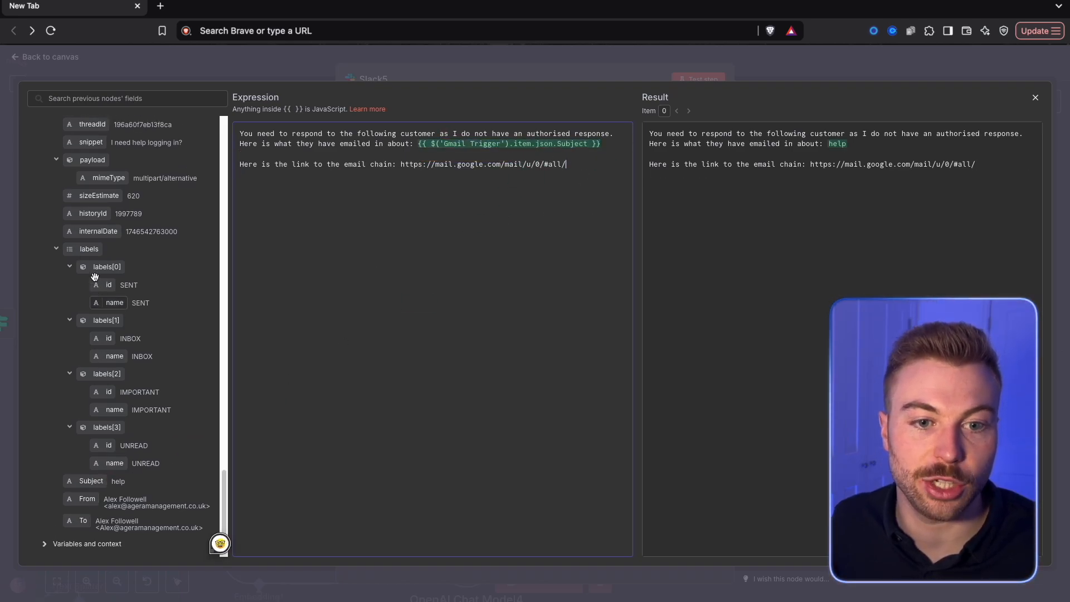
pyautogui.moveTo(82, 267); pyautogui.dragTo(593, 158)
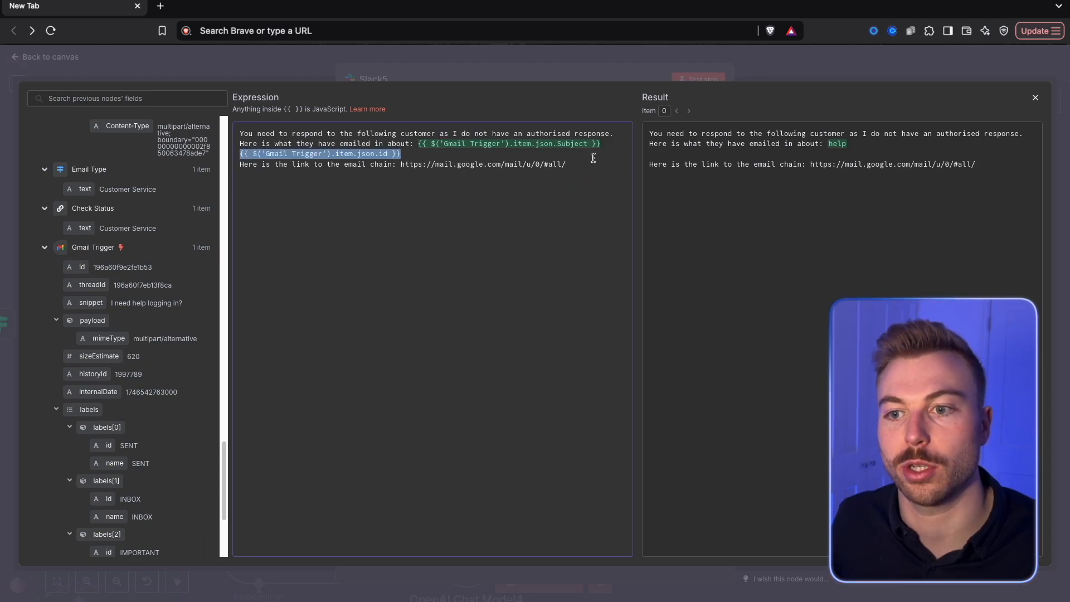
pyautogui.moveTo(353, 154); pyautogui.dragTo(618, 165)
pyautogui.moveTo(472, 153); pyautogui.dragTo(260, 153)
pyautogui.hotkey('ctrl', 'x')
pyautogui.click(585, 164)
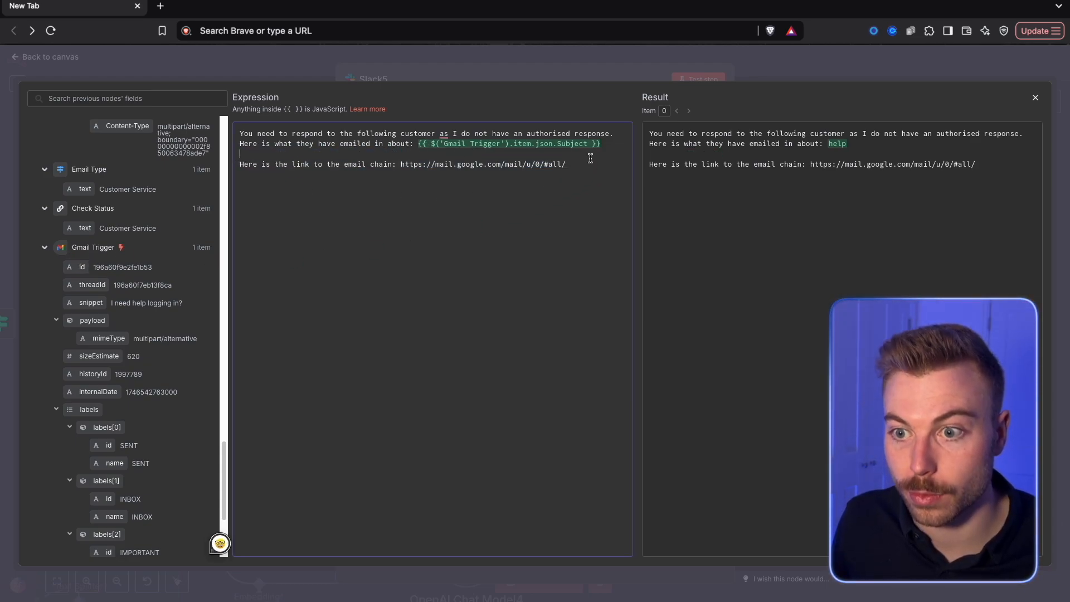
pyautogui.hotkey('ctrl', 'v')
pyautogui.click(566, 70)
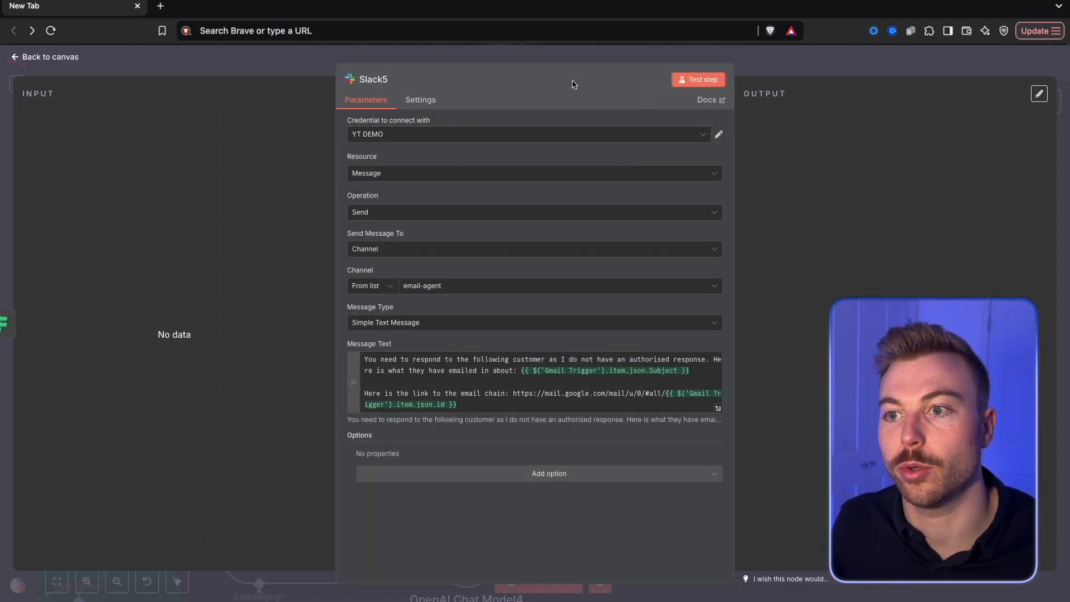
pyautogui.click(847, 63)
pyautogui.click(895, 66)
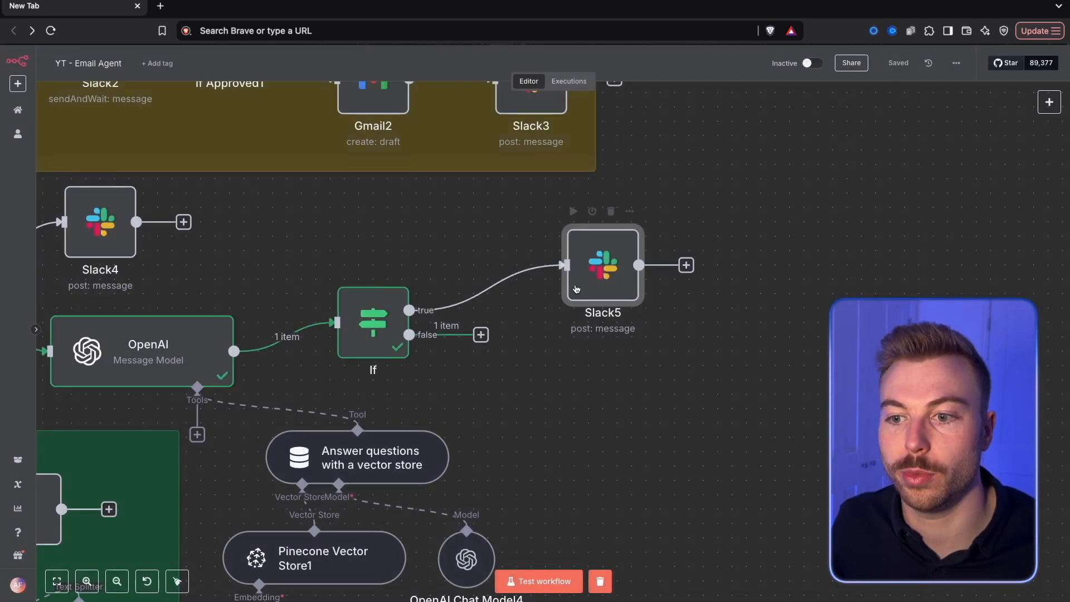
# Move the new Slack node up and add a Gmail message node with the Reply operation to the If node's false branch
pyautogui.moveTo(576, 289); pyautogui.dragTo(547, 246)
pyautogui.moveTo(481, 335); pyautogui.dragTo(558, 368)
pyautogui.write('gmail')
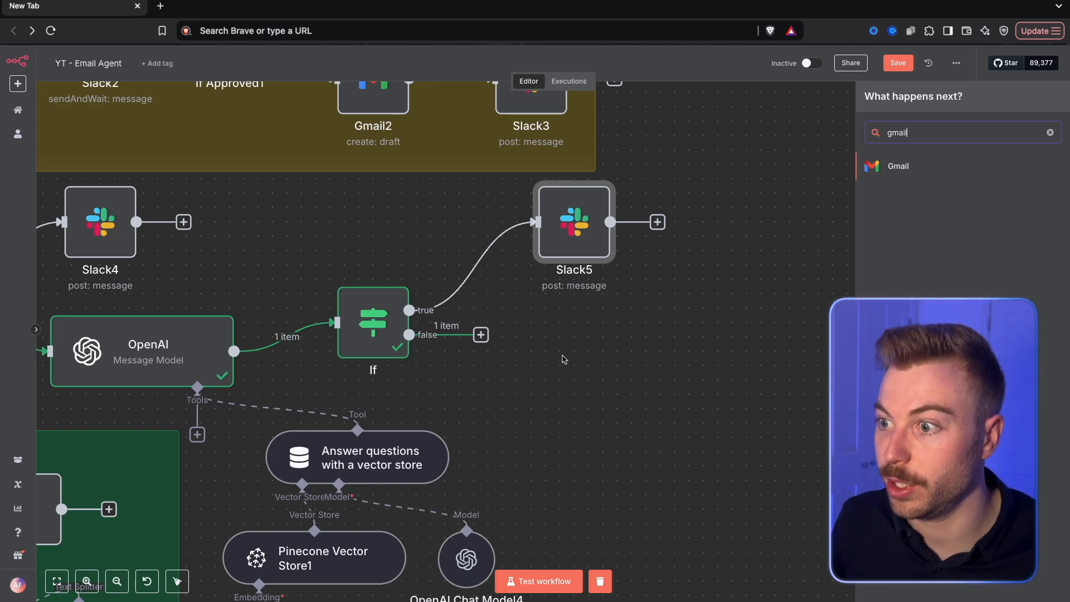
pyautogui.click(934, 174)
pyautogui.write('send')
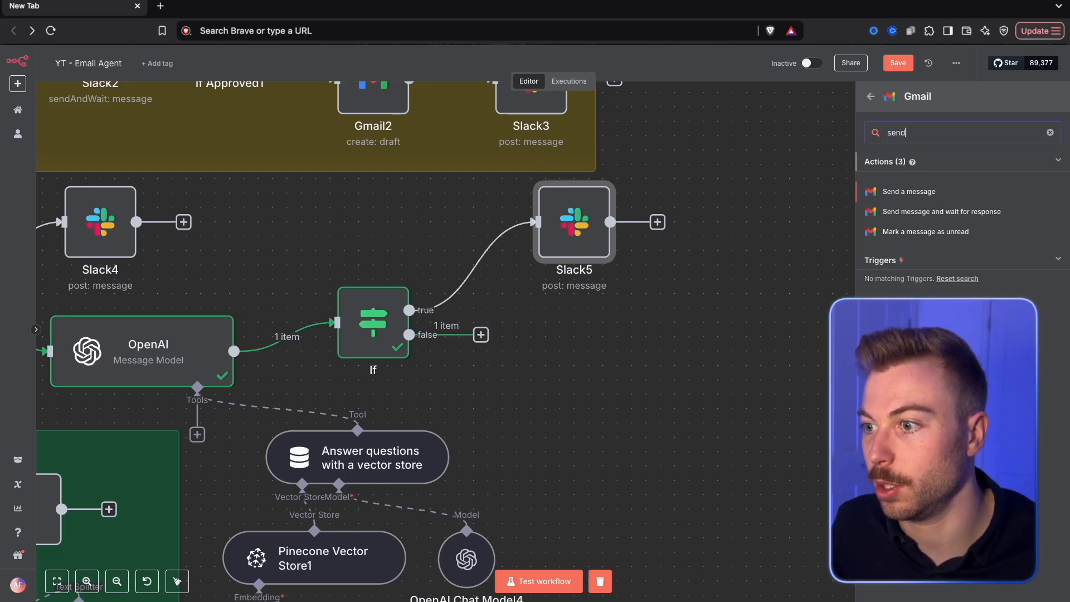
pyautogui.click(940, 191)
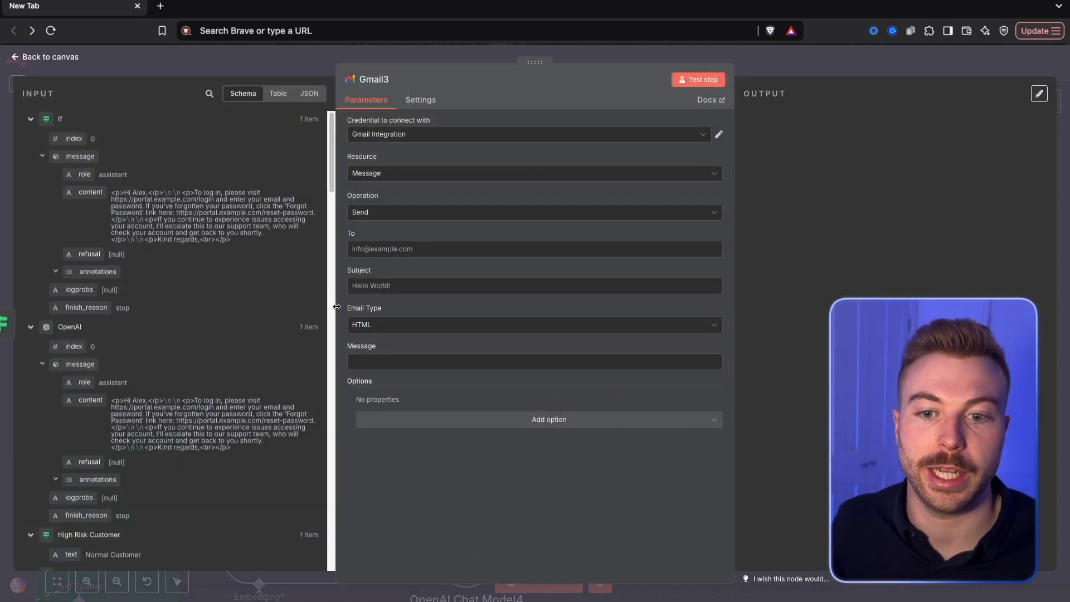
pyautogui.click(403, 214)
pyautogui.click(370, 349)
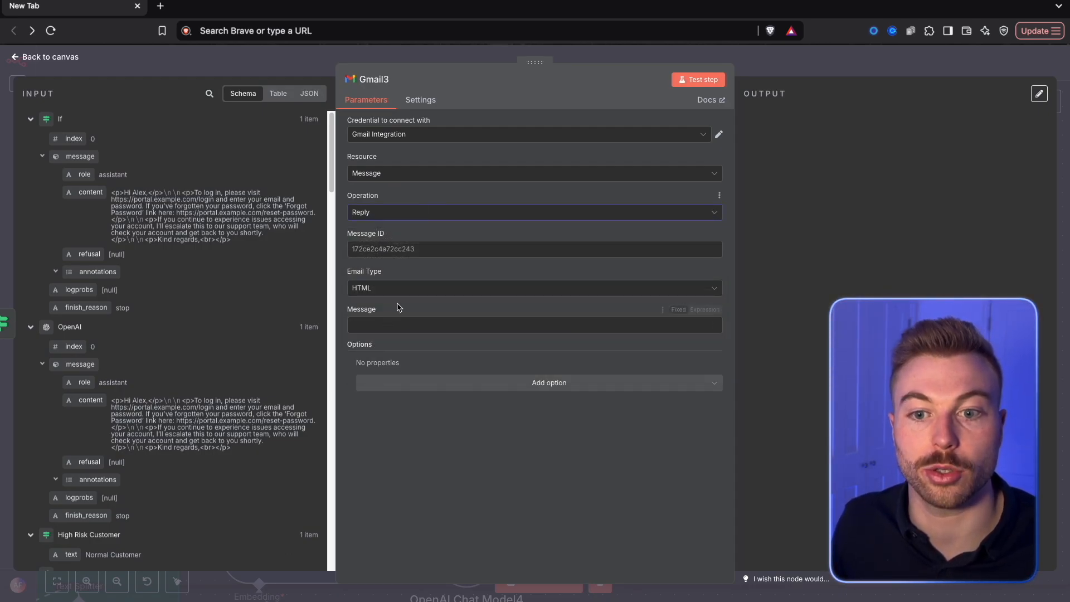
# Map the Gmail reply's message to the If node's message content and its message ID to the Gmail Trigger id, and test the step
pyautogui.click(446, 382)
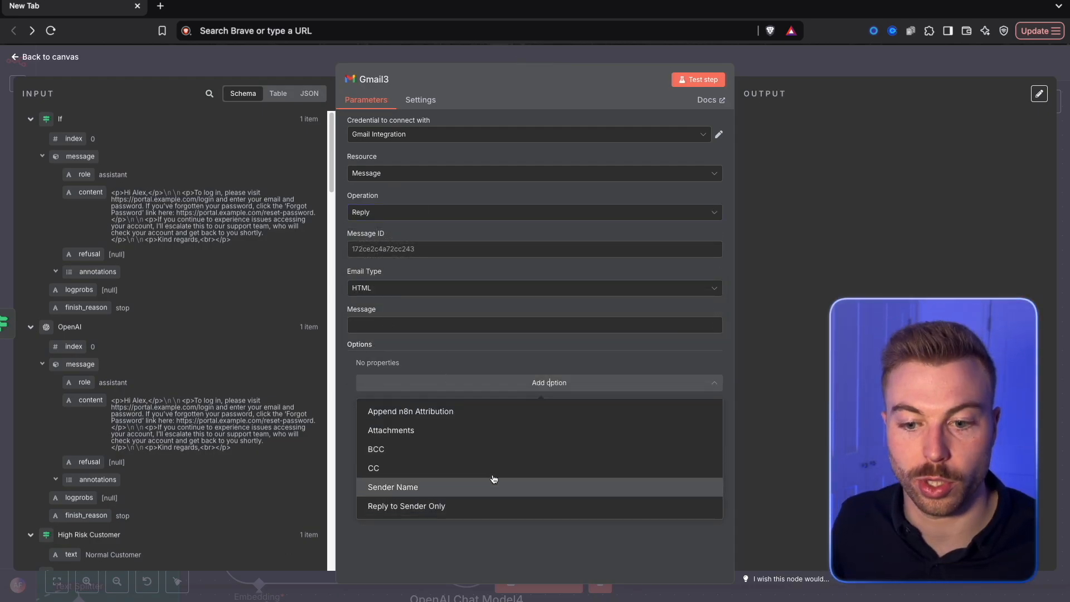
pyautogui.click(458, 347)
pyautogui.moveTo(90, 193); pyautogui.dragTo(446, 332)
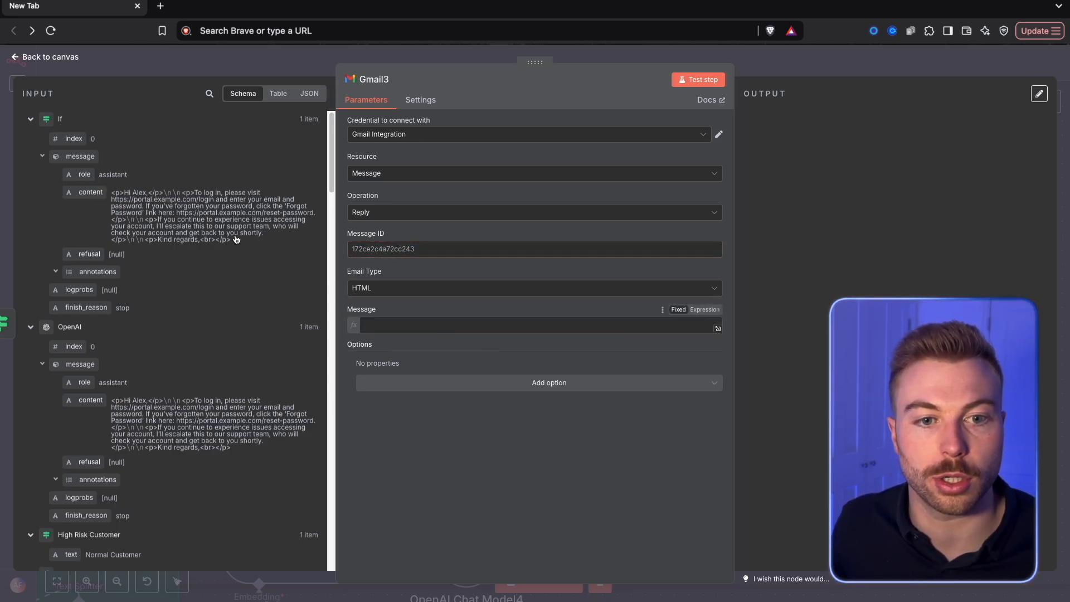
pyautogui.click(484, 313)
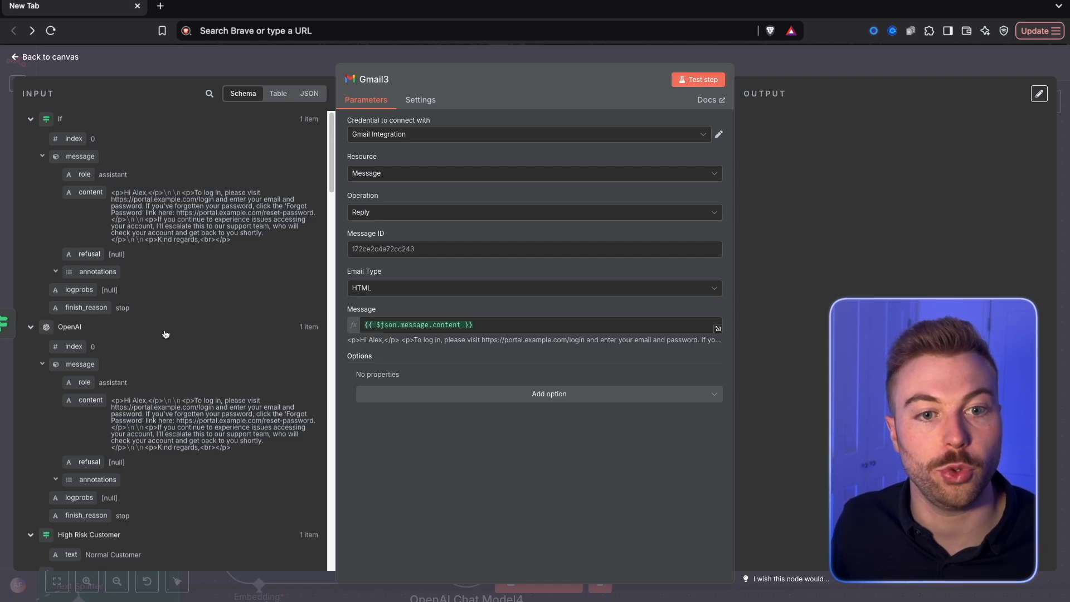
pyautogui.scroll(-15, 195, 442)
pyautogui.scroll(3, 162, 356)
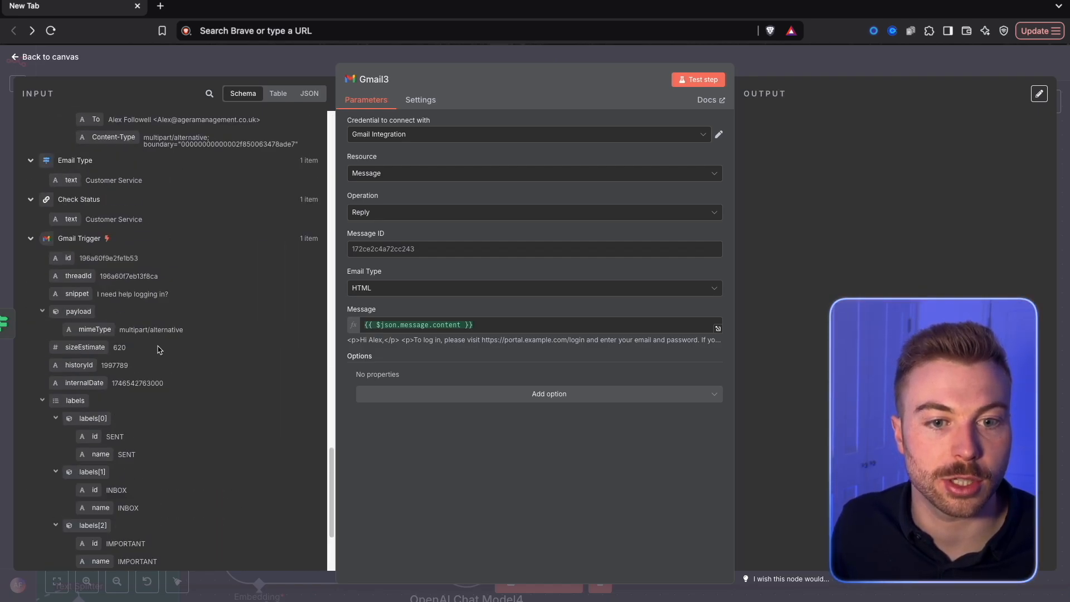
pyautogui.moveTo(67, 258); pyautogui.dragTo(397, 249)
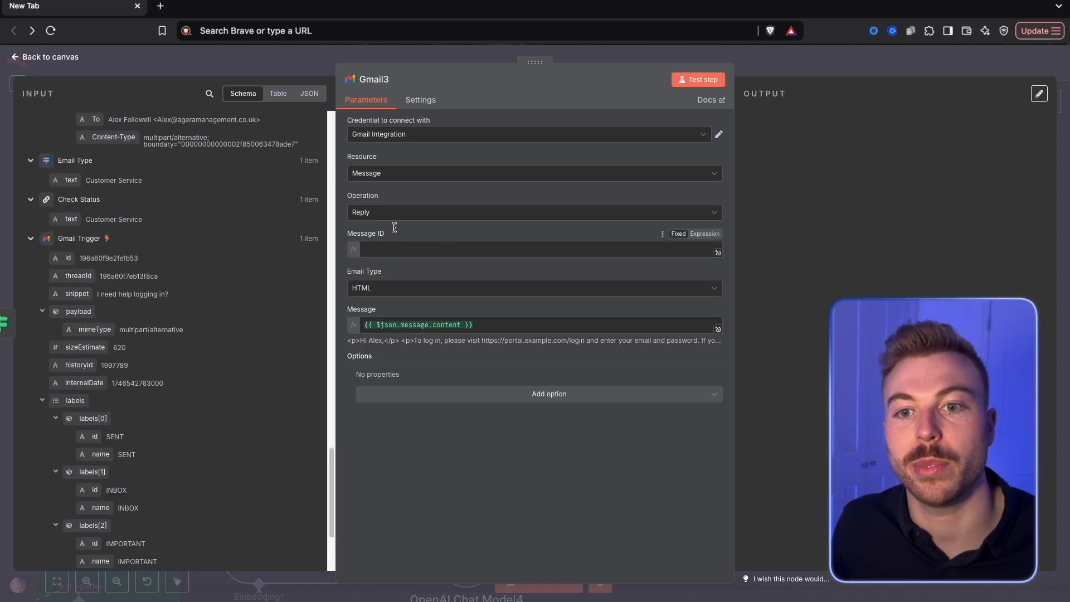
pyautogui.click(720, 82)
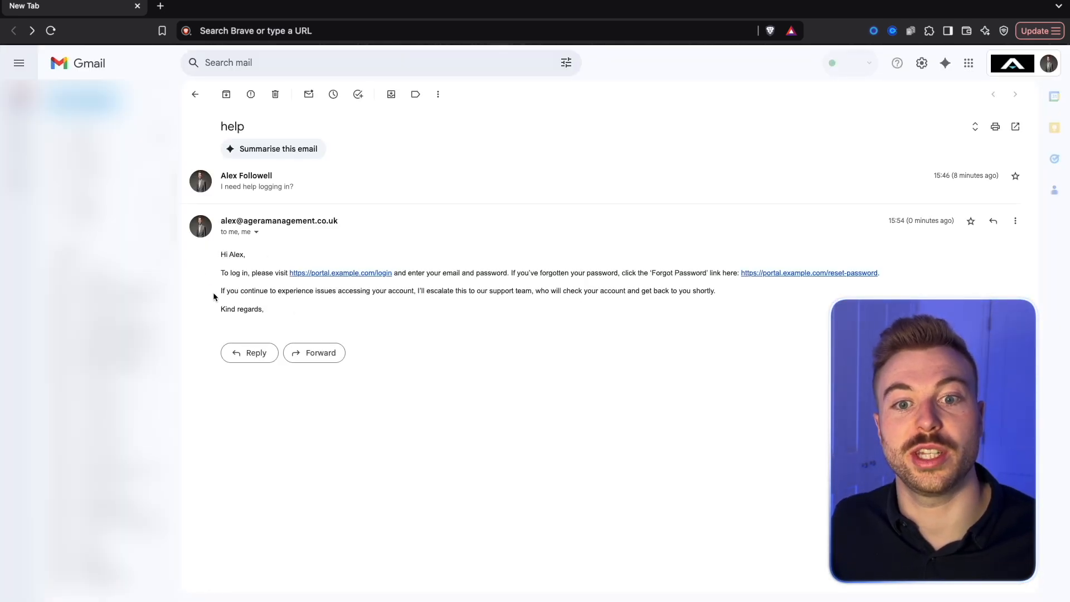
# Check the automated reply in the Gmail help thread, and save the n8n workflow
pyautogui.moveTo(210, 249); pyautogui.dragTo(337, 312)
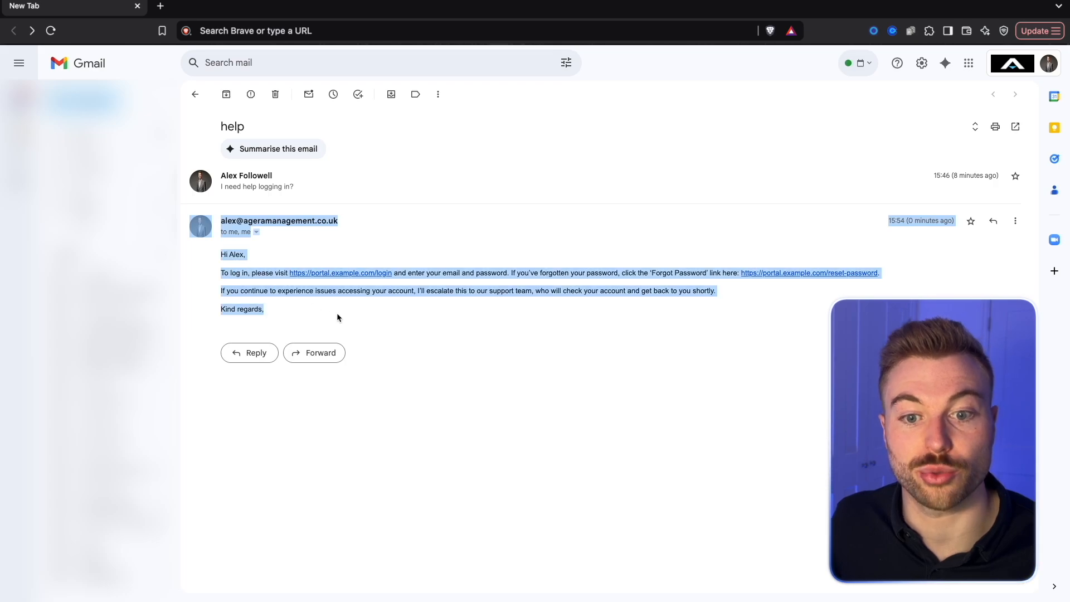
pyautogui.click(448, 307)
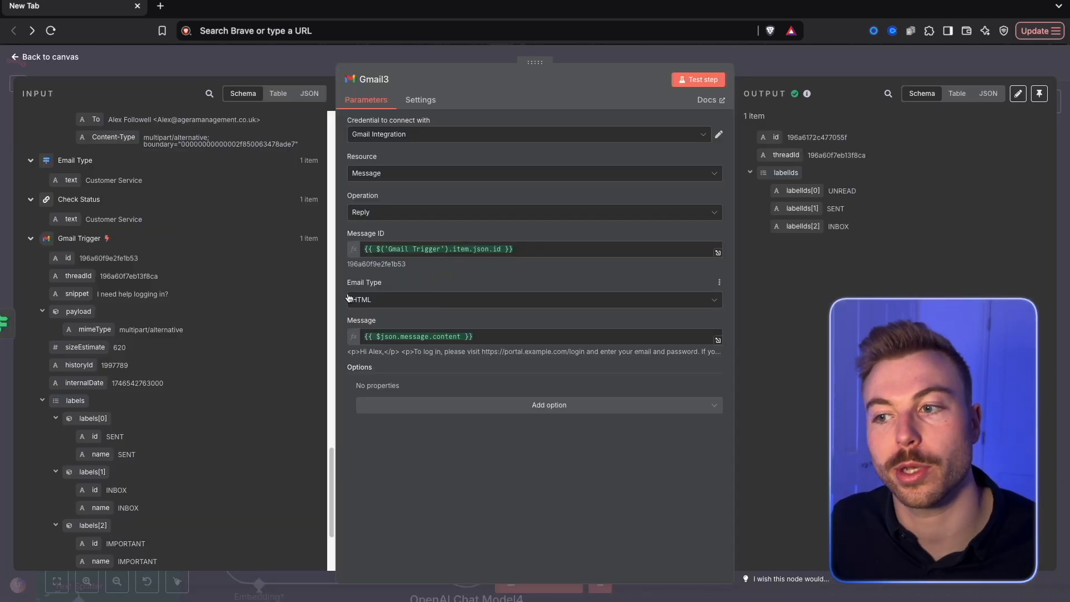
pyautogui.click(787, 71)
pyautogui.click(890, 65)
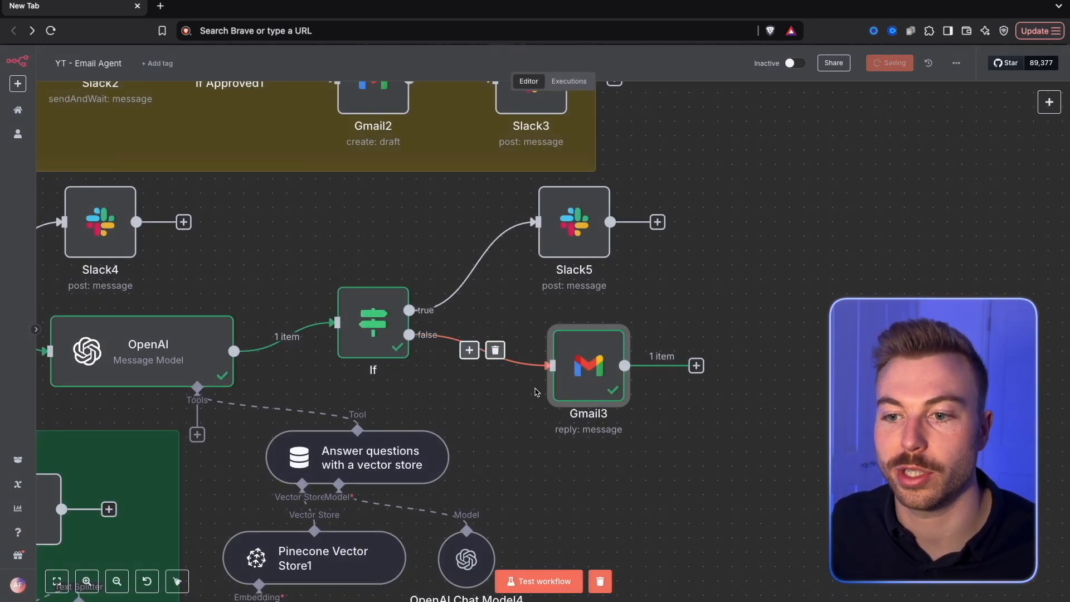
# Move the new Gmail and Slack nodes closer to the If node, one above the other, and save the workflow
pyautogui.moveTo(581, 372); pyautogui.dragTo(524, 372)
pyautogui.moveTo(687, 167); pyautogui.dragTo(455, 437)
pyautogui.click(683, 229)
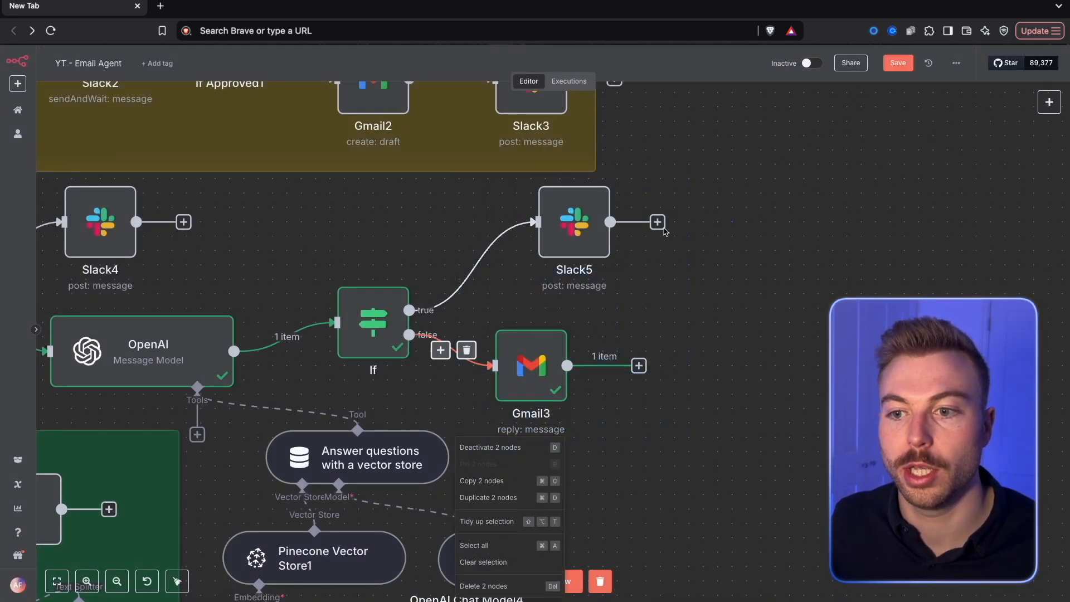
pyautogui.moveTo(578, 219); pyautogui.dragTo(535, 248)
pyautogui.moveTo(638, 208); pyautogui.dragTo(492, 442)
pyautogui.moveTo(497, 395); pyautogui.dragTo(469, 380)
pyautogui.click(658, 267)
pyautogui.click(907, 66)
# Add a Basic LLM Chain node to the Sales output of the Email Type1 switch and change its prompt source
pyautogui.scroll(-5, 714, 305)
pyautogui.scroll(2, 714, 305)
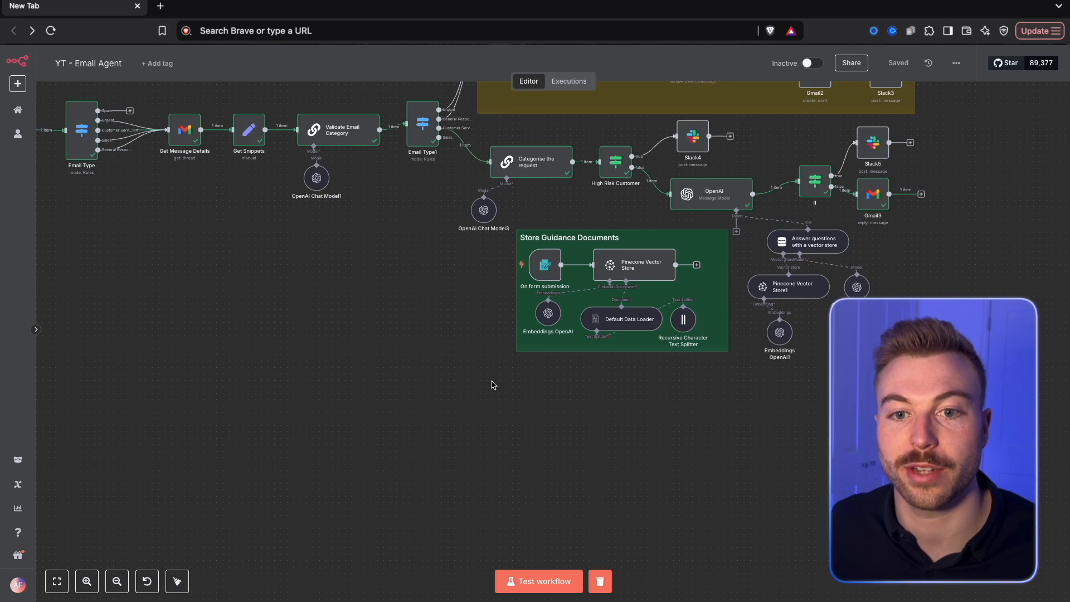
pyautogui.press('Tab')
pyautogui.write('basic')
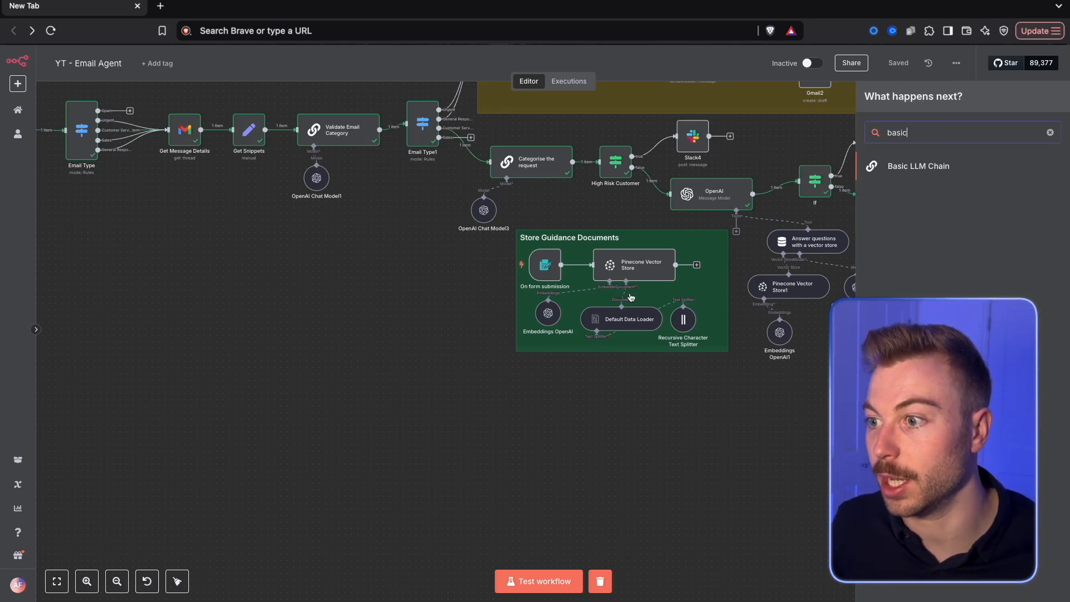
pyautogui.moveTo(919, 166); pyautogui.dragTo(888, 161)
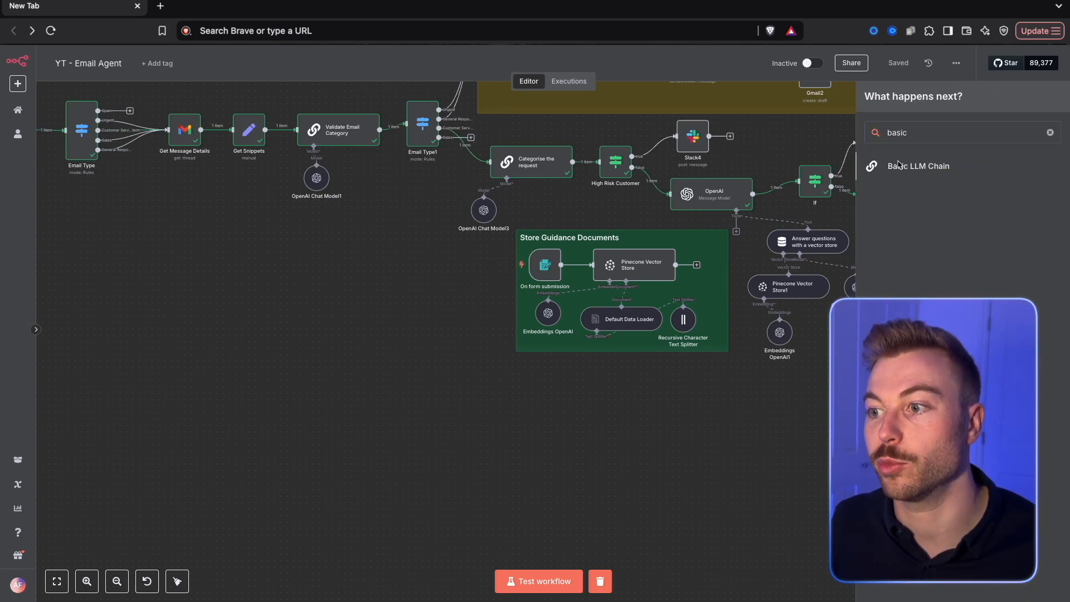
pyautogui.click(899, 163)
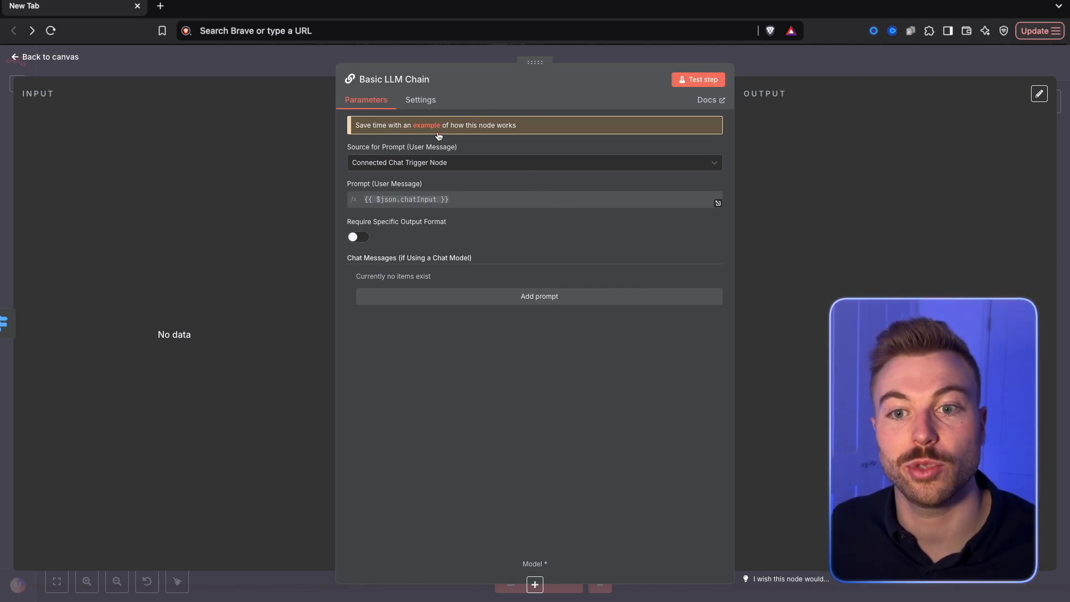
pyautogui.click(426, 163)
pyautogui.click(390, 219)
pyautogui.press('Escape')
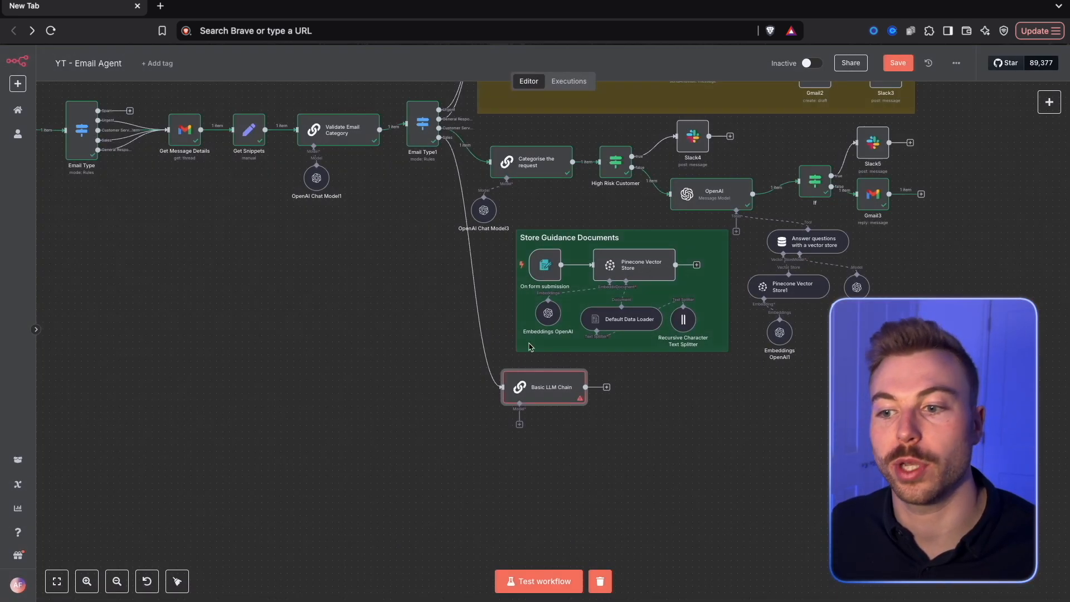
pyautogui.click(520, 423)
pyautogui.scroll(-3, 955, 501)
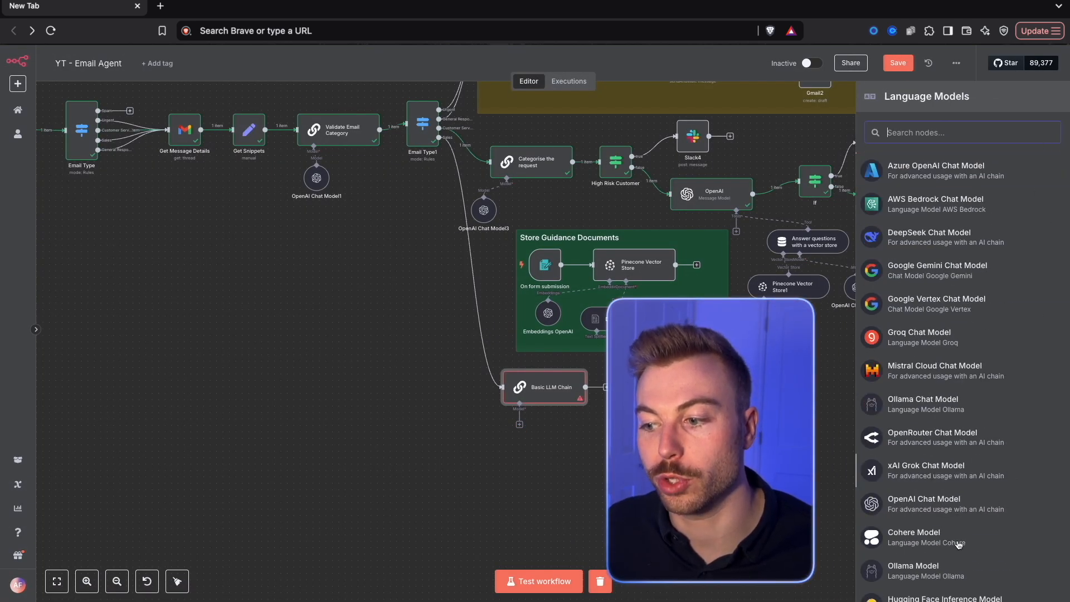
pyautogui.scroll(3, 957, 223)
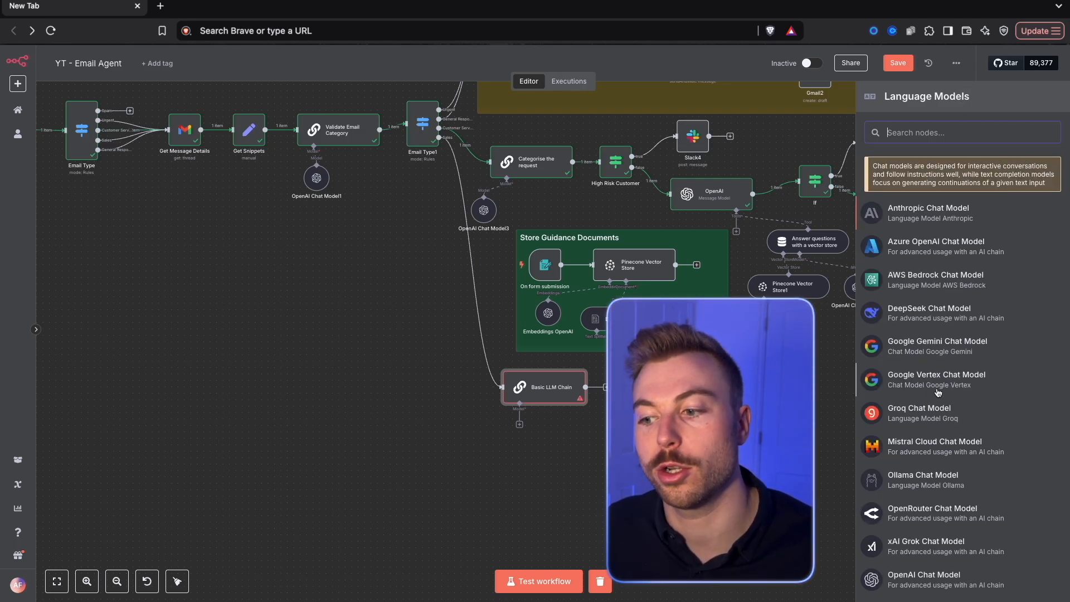
pyautogui.scroll(-2, 937, 392)
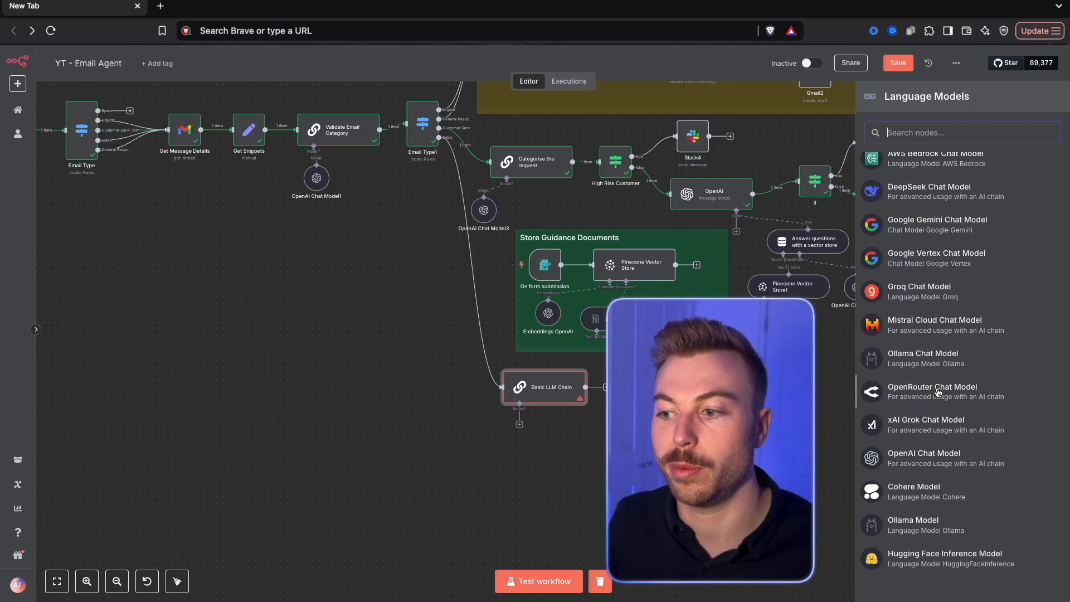
pyautogui.scroll(2, 933, 228)
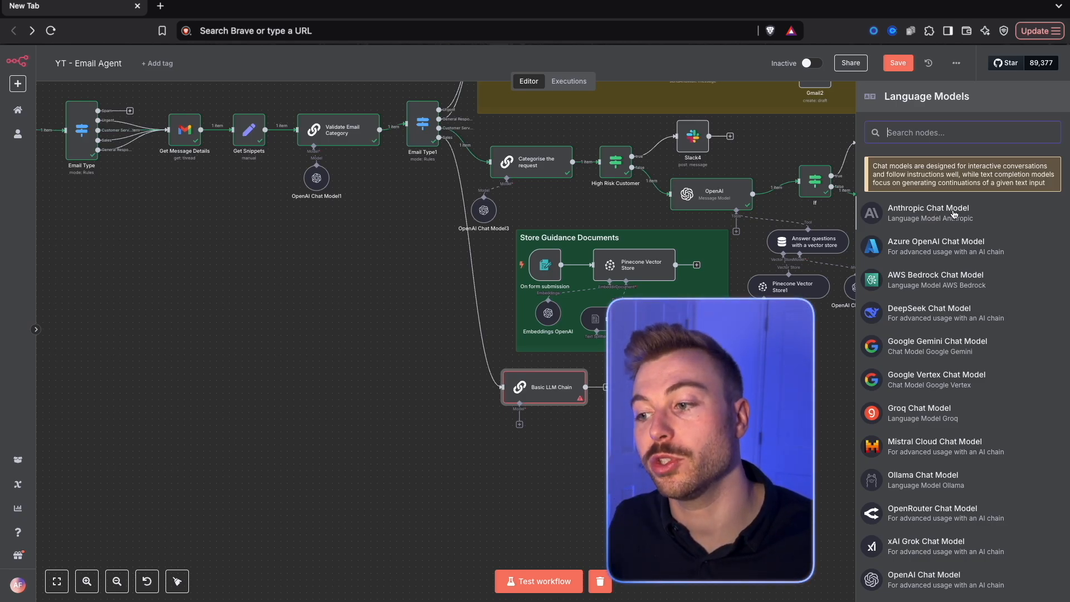
pyautogui.scroll(-2, 941, 501)
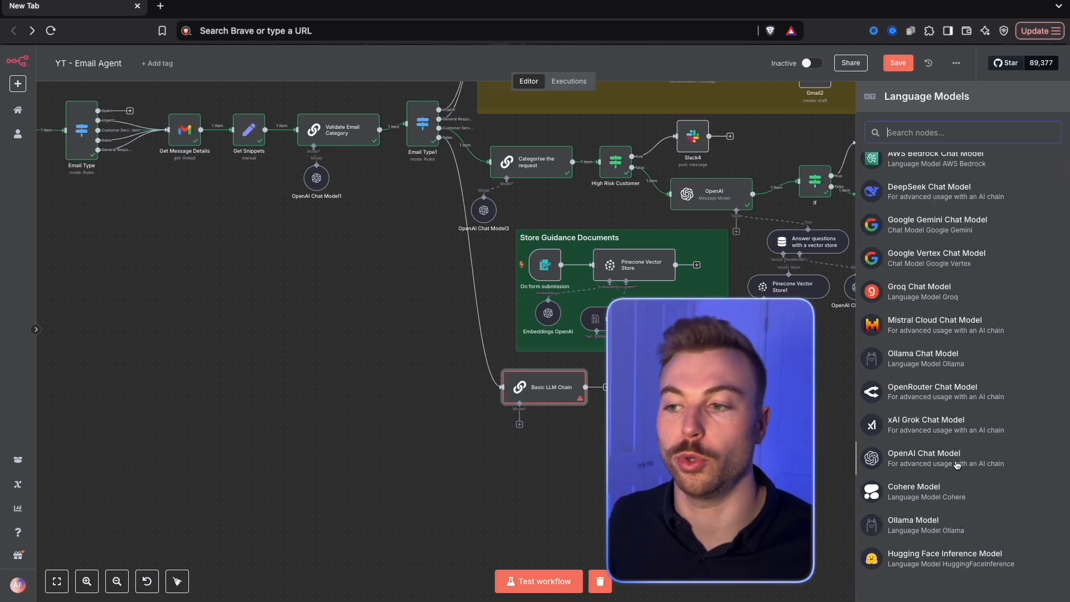
pyautogui.click(838, 440)
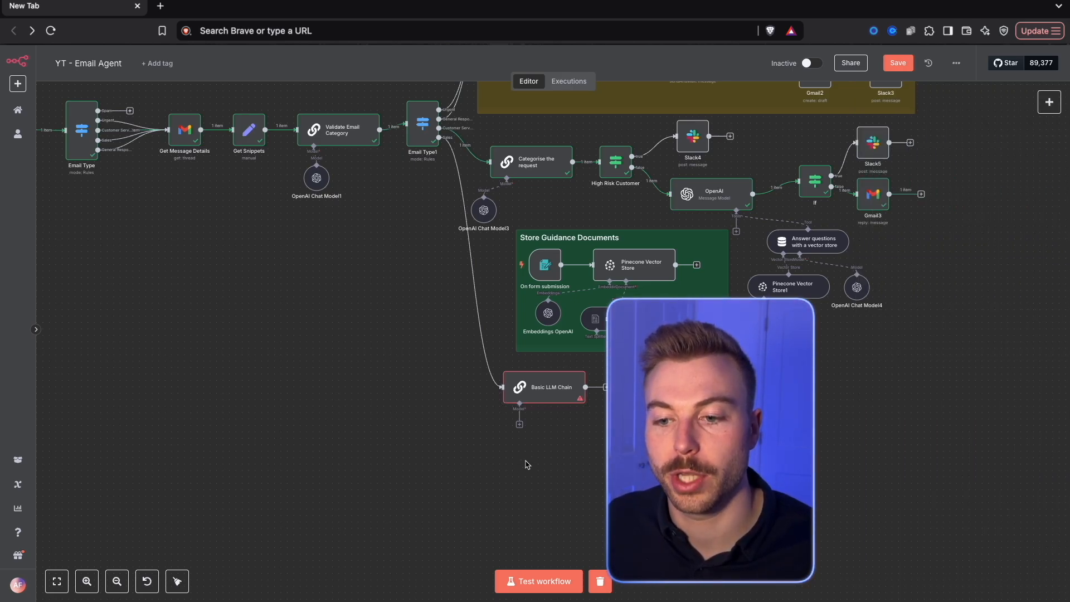
# Attach an OpenAI Chat Model using gpt-4o-mini to the Basic LLM Chain and place it just below the chain
pyautogui.click(520, 424)
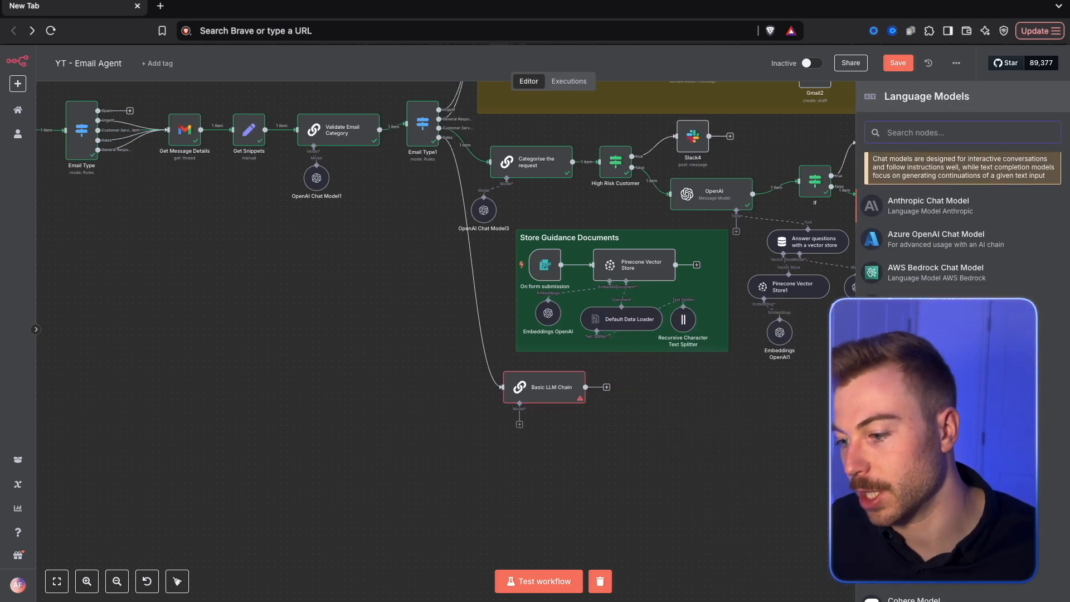
pyautogui.scroll(-1, 958, 223)
pyautogui.click(936, 451)
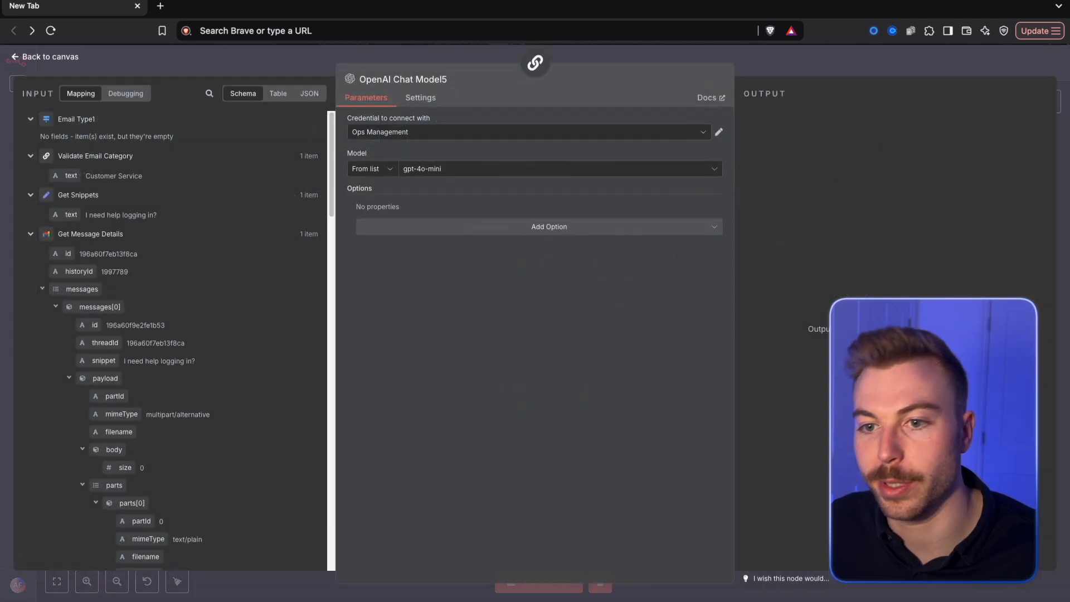
pyautogui.press('Escape')
pyautogui.moveTo(538, 454); pyautogui.dragTo(491, 435)
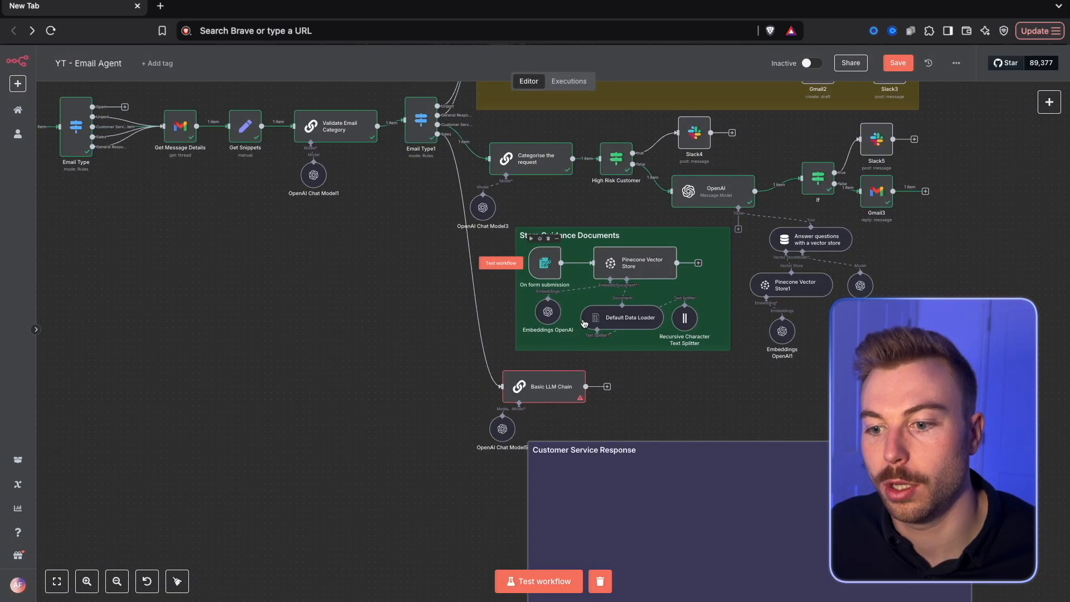
# Put a purple sticky note titled Customer Service Response behind the customer service nodes and arrange the nodes compactly inside it
pyautogui.moveTo(691, 510); pyautogui.dragTo(643, 189)
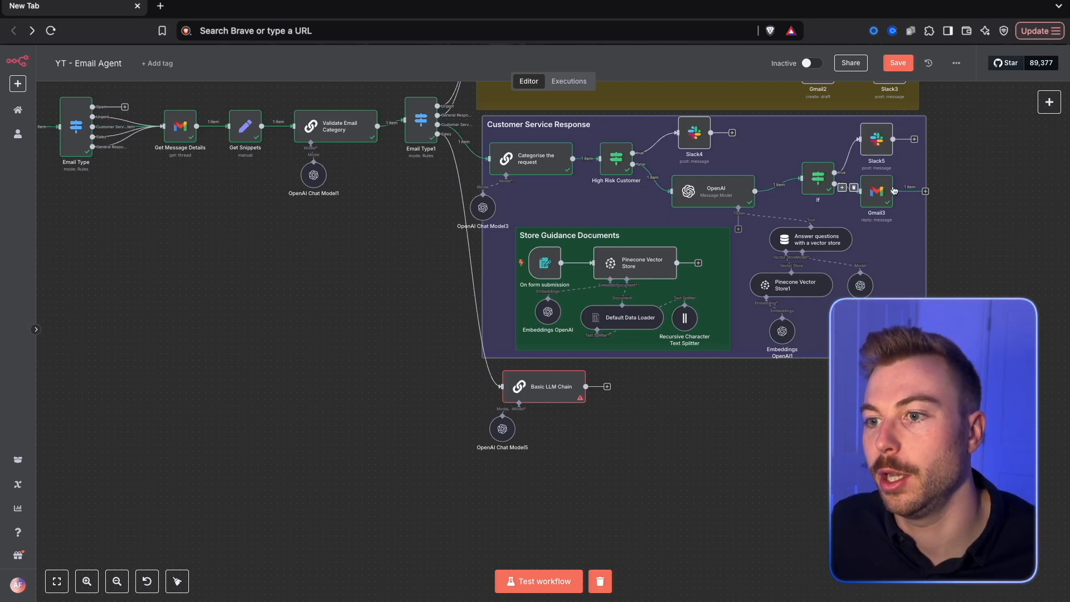
pyautogui.moveTo(364, 220)
pyautogui.mouseDown()
pyautogui.moveTo(801, 356)
pyautogui.moveTo(737, 358)
pyautogui.mouseUp()
pyautogui.moveTo(713, 340); pyautogui.dragTo(695, 342)
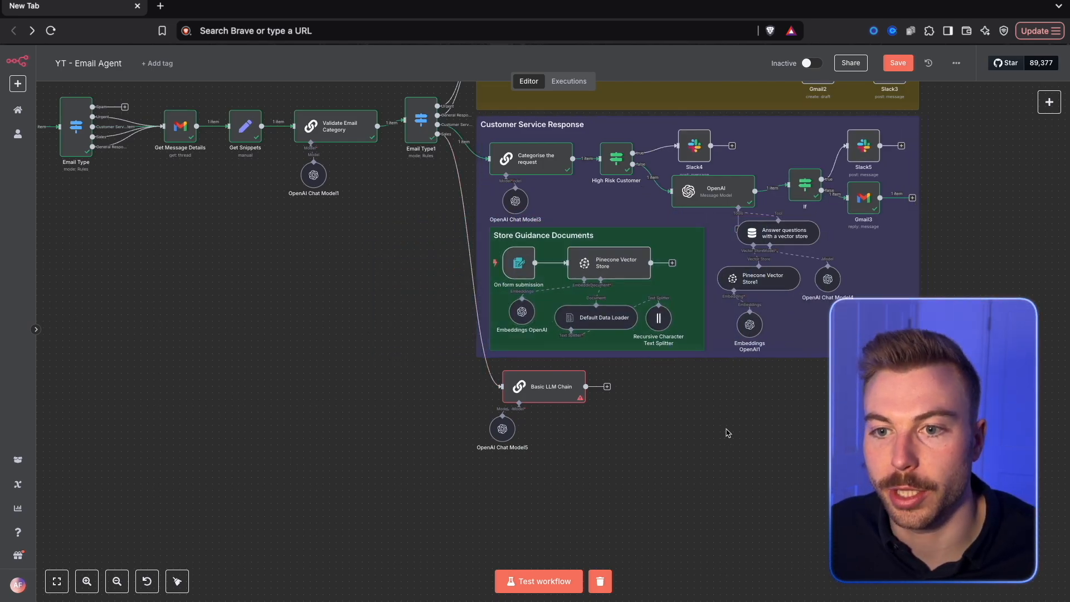
# Switch the Basic LLM Chain's user prompt to an expression and paste in the prepared lead engagement AI prompt
pyautogui.doubleClick(545, 386)
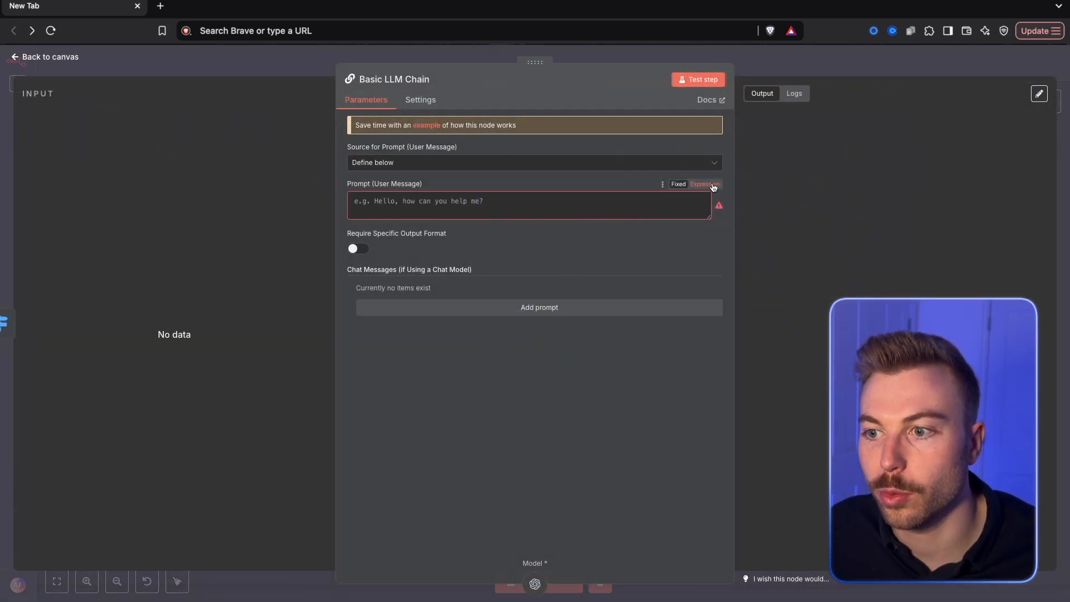
pyautogui.click(705, 184)
pyautogui.click(718, 204)
pyautogui.click(346, 210)
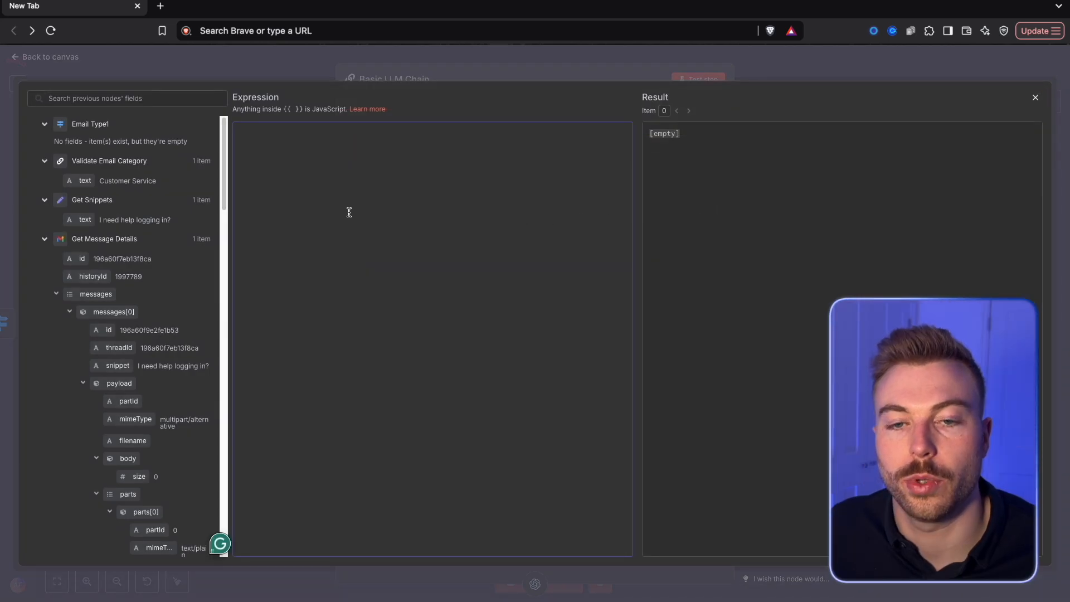
pyautogui.hotkey('ctrl', 'v')
pyautogui.scroll(15, 377, 333)
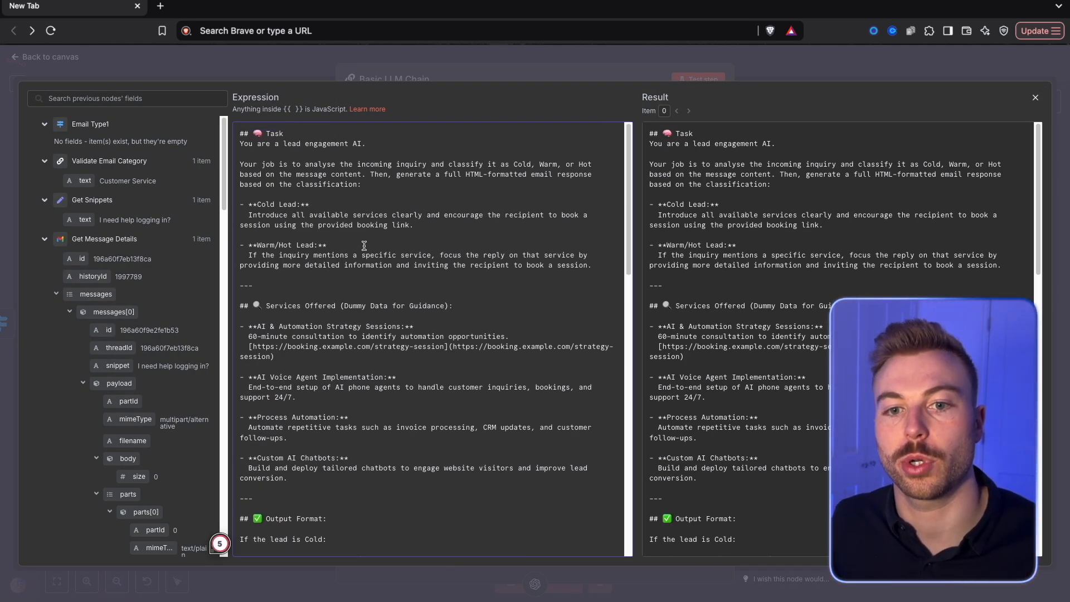
# Review the prompt's Cold and Warm/Hot lead instructions, services offered, HTML output formats and strict rules
pyautogui.moveTo(370, 243); pyautogui.dragTo(262, 236)
pyautogui.click(296, 270)
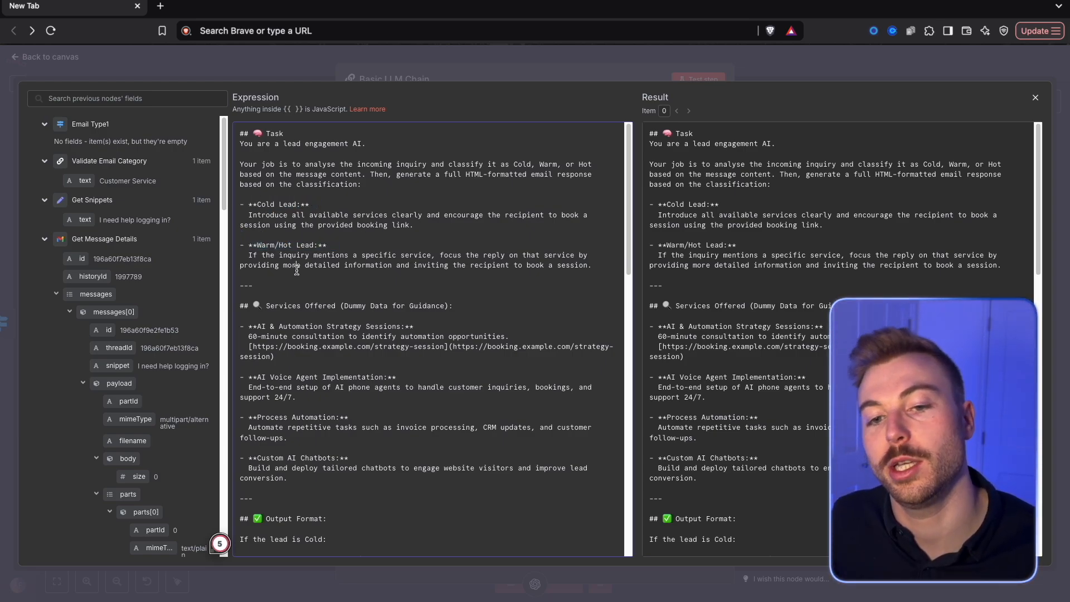
pyautogui.moveTo(444, 240); pyautogui.dragTo(221, 206)
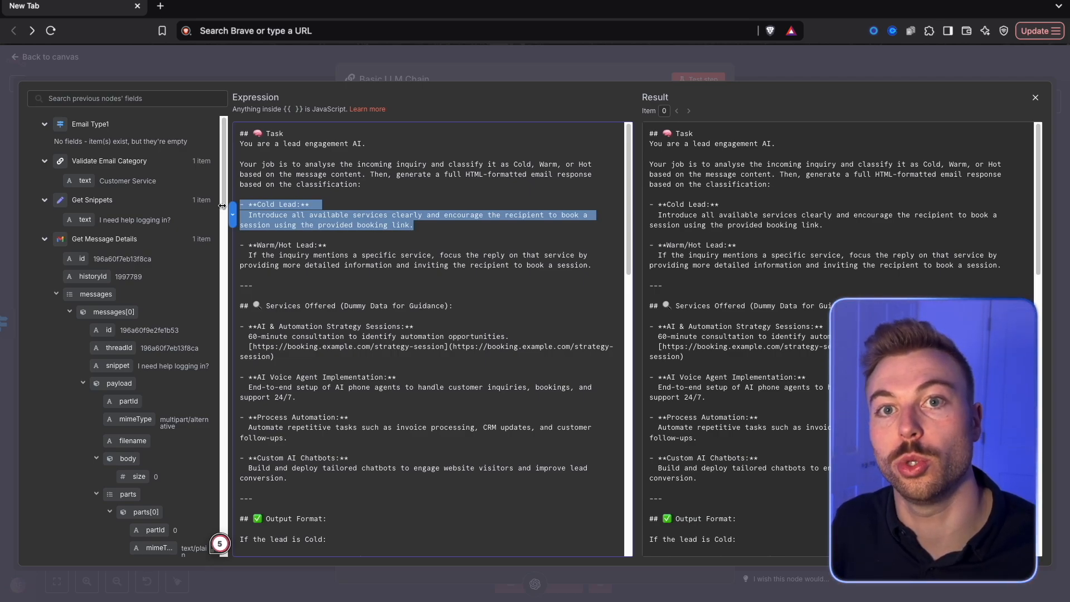
pyautogui.moveTo(333, 483); pyautogui.dragTo(227, 302)
pyautogui.moveTo(300, 262); pyautogui.dragTo(257, 243)
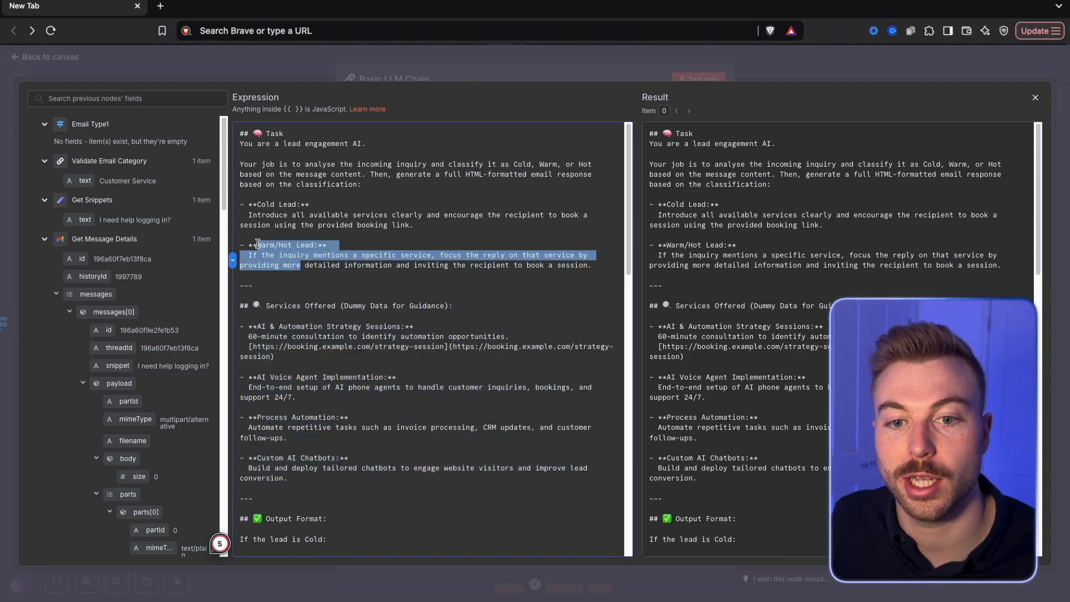
pyautogui.scroll(-5, 281, 301)
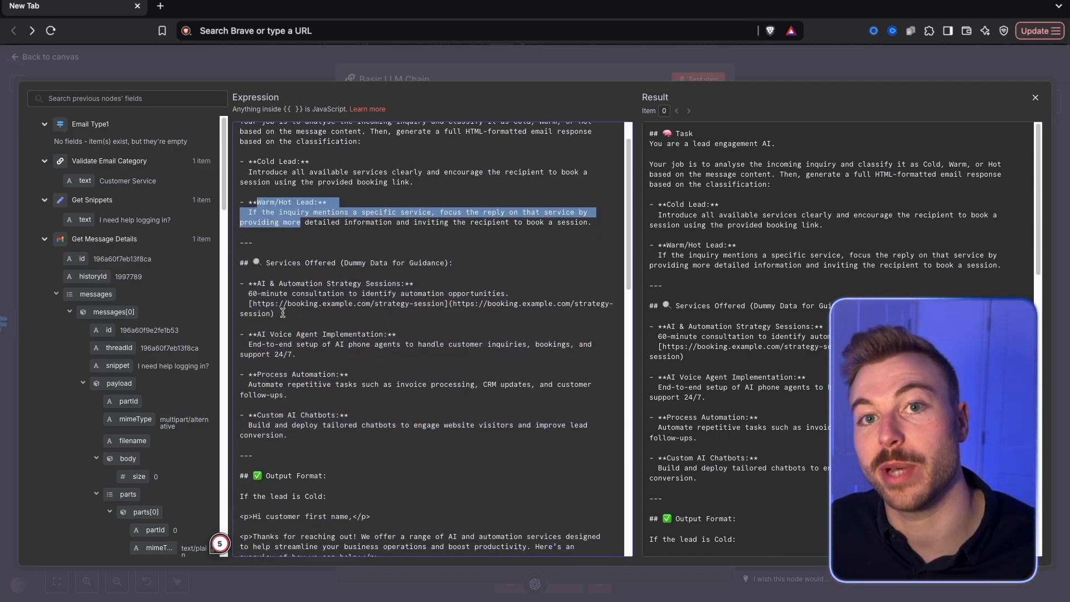
pyautogui.moveTo(242, 197); pyautogui.dragTo(371, 208)
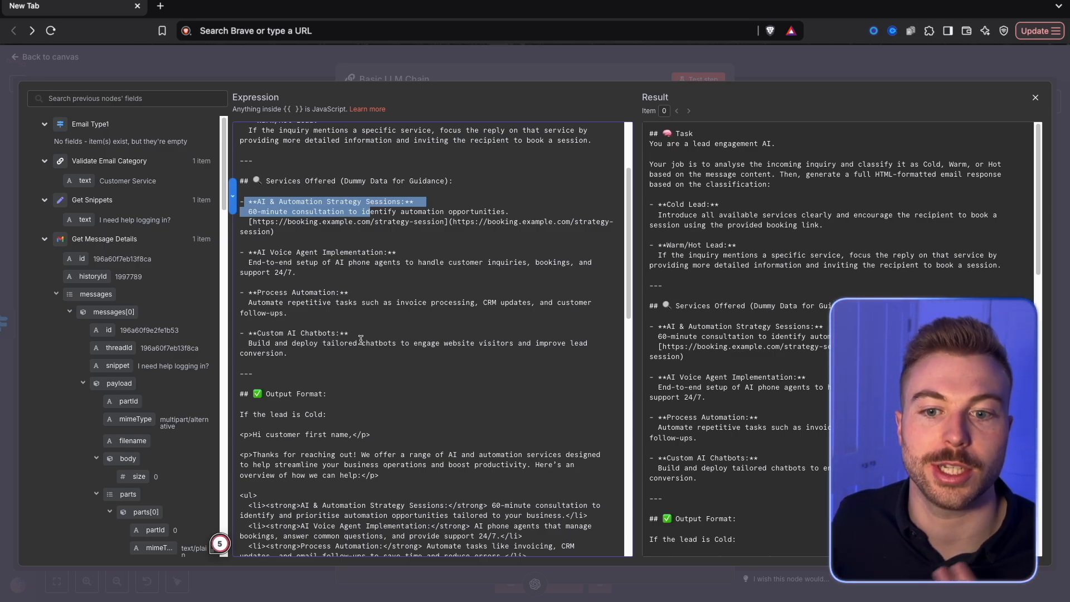
pyautogui.scroll(-8, 362, 334)
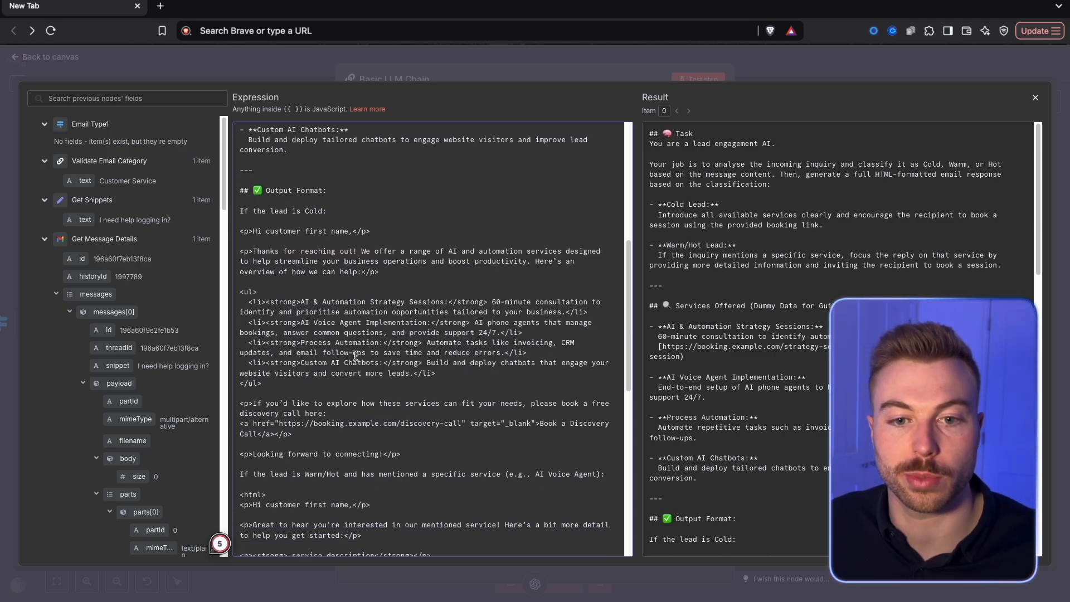
pyautogui.moveTo(241, 230); pyautogui.dragTo(335, 372)
pyautogui.scroll(-6, 334, 376)
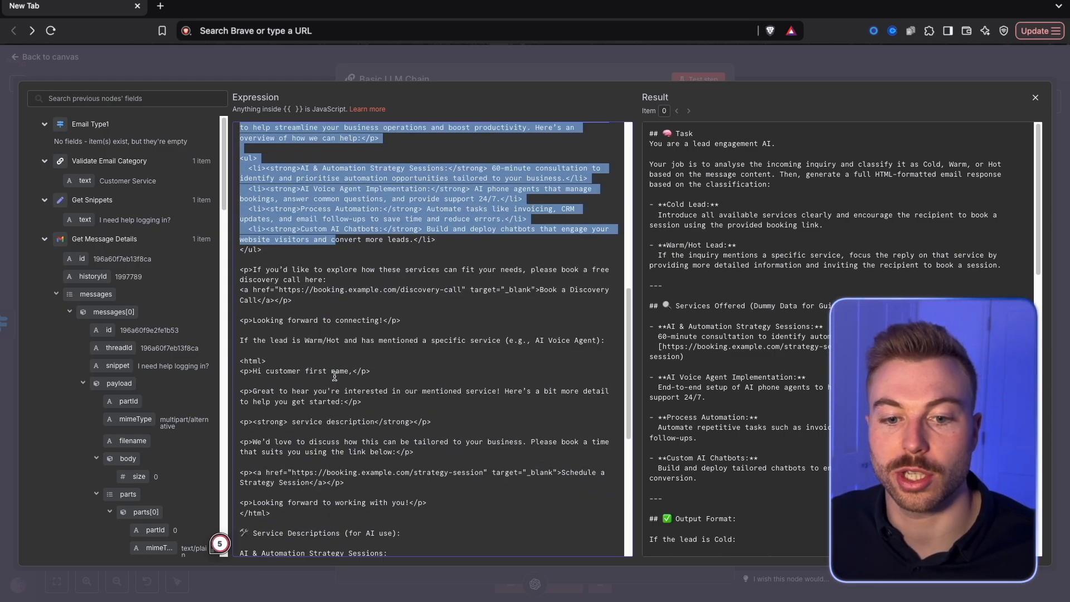
pyautogui.scroll(-10, 334, 377)
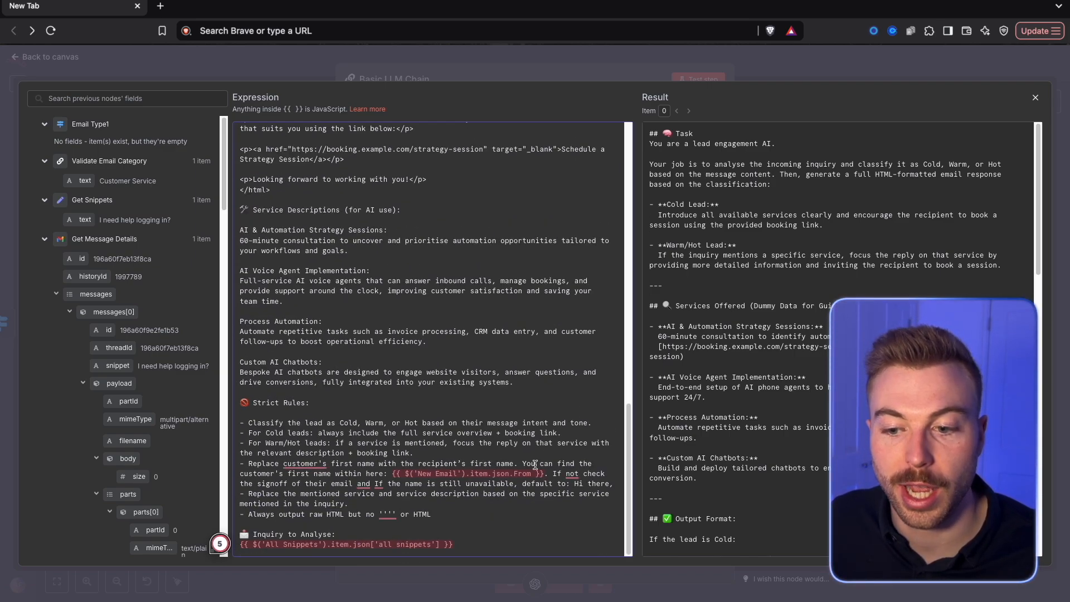
# Replace the New Email sender reference in the strict rules with the Gmail Trigger's From field
pyautogui.moveTo(543, 473); pyautogui.dragTo(388, 473)
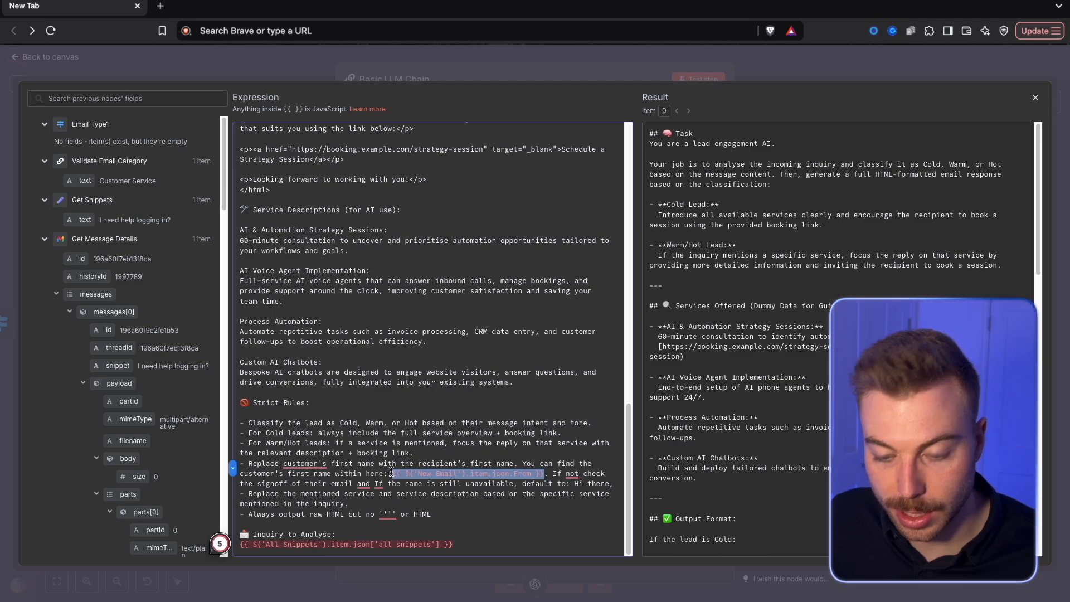
pyautogui.press('BackSpace')
pyautogui.scroll(-20, 117, 465)
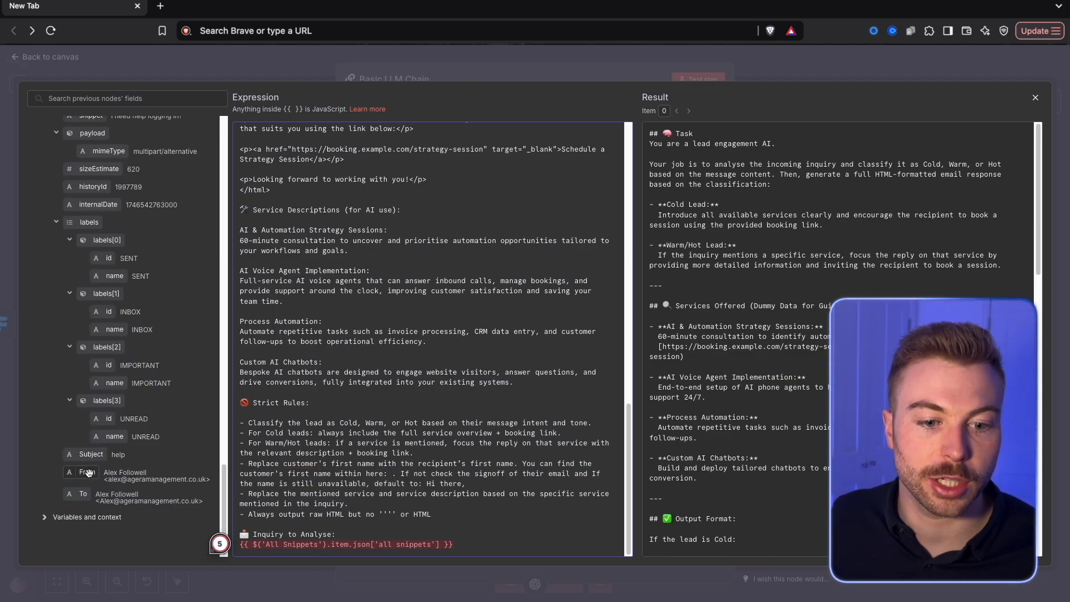
pyautogui.moveTo(101, 472); pyautogui.dragTo(361, 472)
pyautogui.click(388, 475)
pyautogui.moveTo(79, 470); pyautogui.dragTo(392, 473)
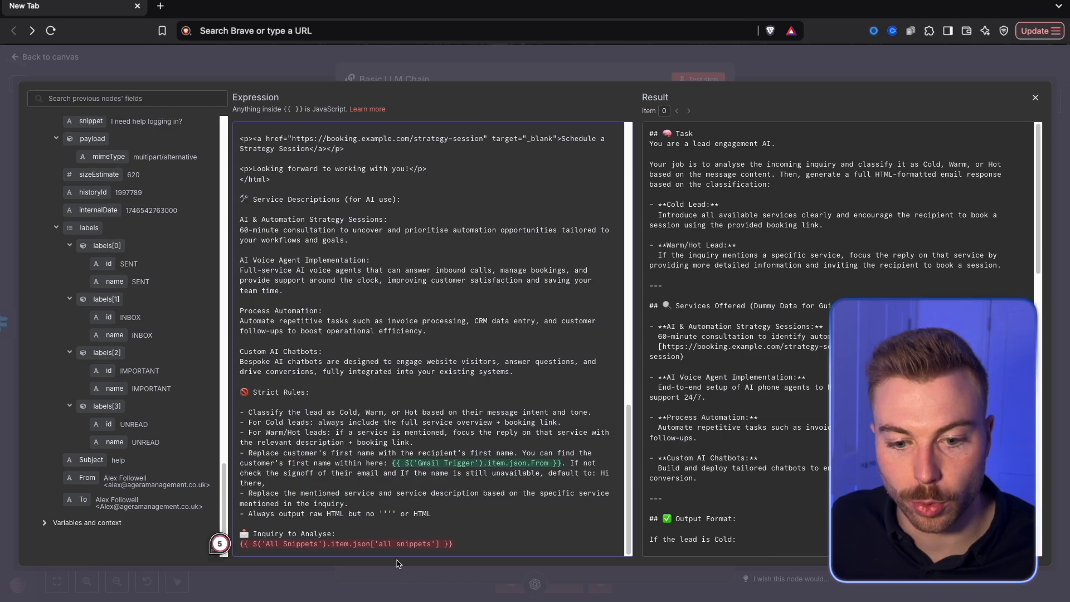
# Replace the All Snippets reference under Inquiry to Analyse with the text field from Get Snippets
pyautogui.moveTo(493, 544); pyautogui.dragTo(189, 550)
pyautogui.press('BackSpace')
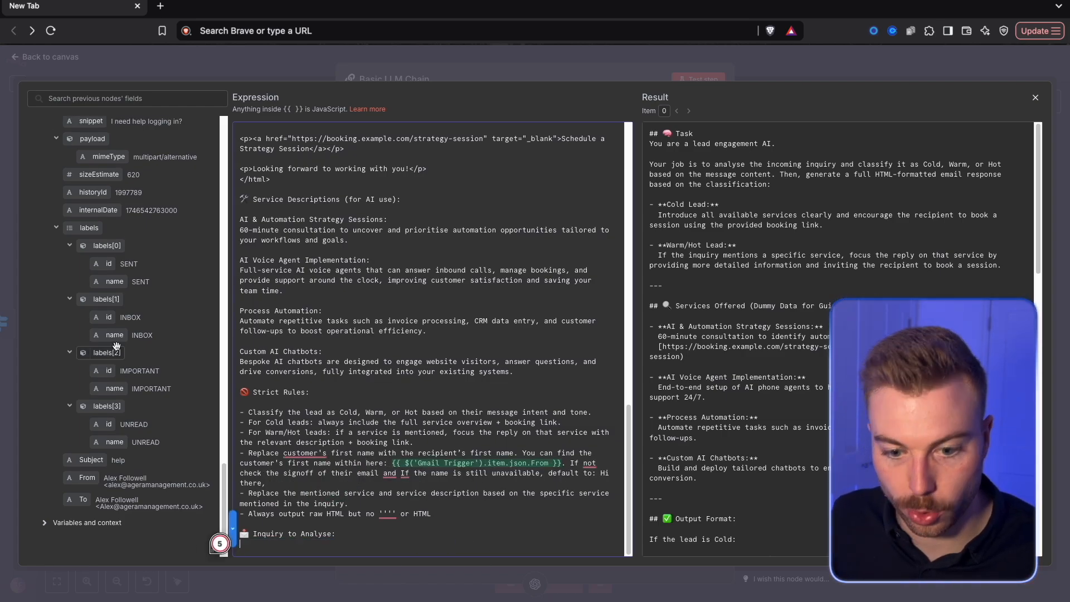
pyautogui.scroll(5, 117, 345)
pyautogui.scroll(10, 116, 338)
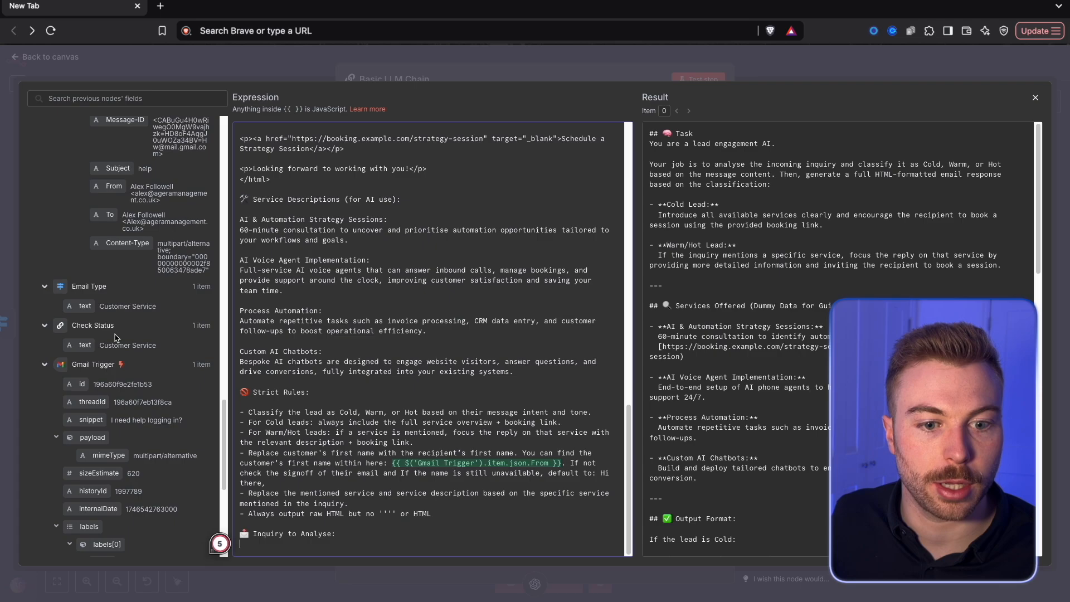
pyautogui.scroll(5, 114, 338)
pyautogui.moveTo(78, 213); pyautogui.dragTo(287, 552)
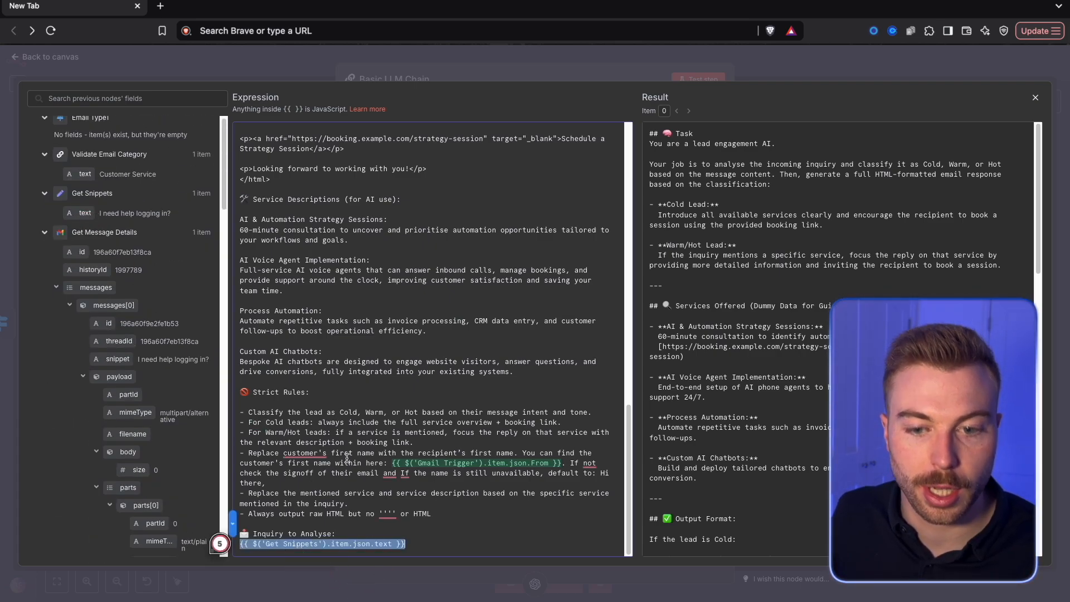
# Close the expression editor, test the Basic LLM Chain step, and return to the canvas
pyautogui.click(512, 66)
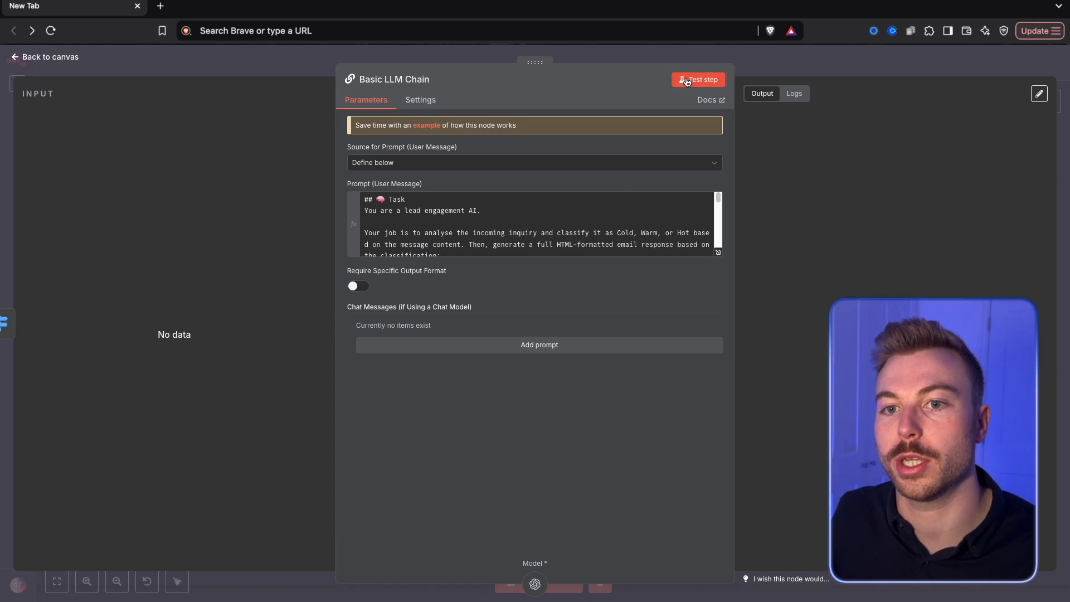
pyautogui.click(681, 84)
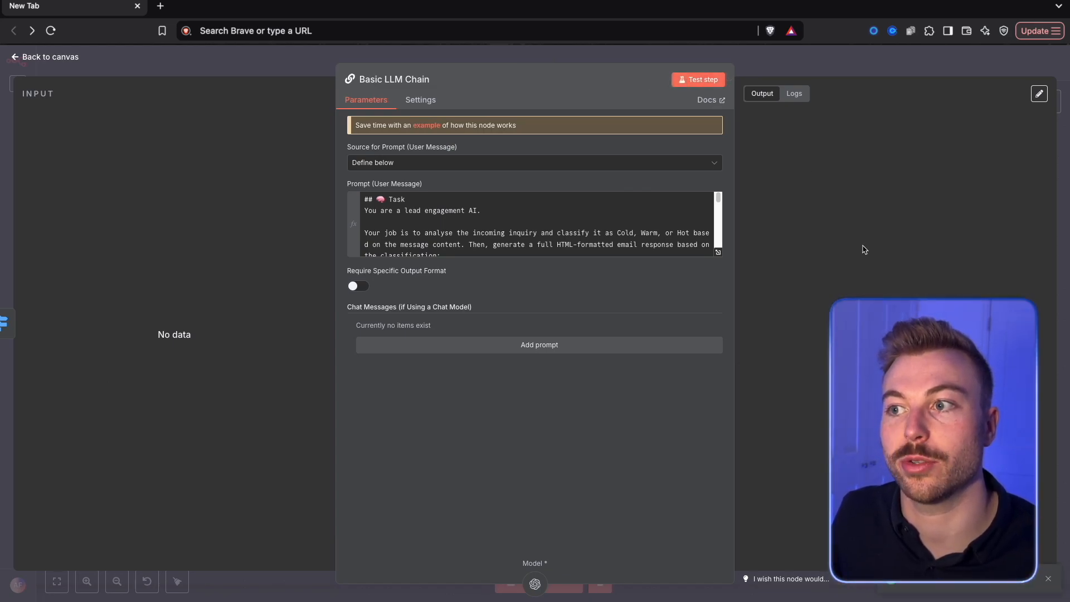
pyautogui.click(490, 55)
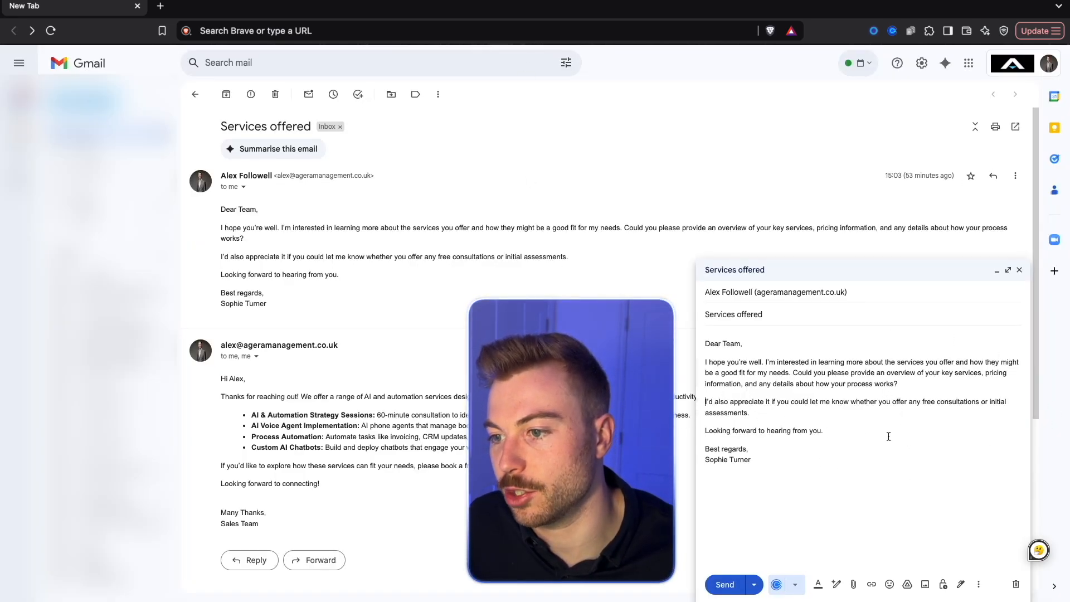
# Send the drafted "Services offered" email in Gmail, switch to n8n, and fetch it as the Gmail Trigger's test event
pyautogui.click(724, 584)
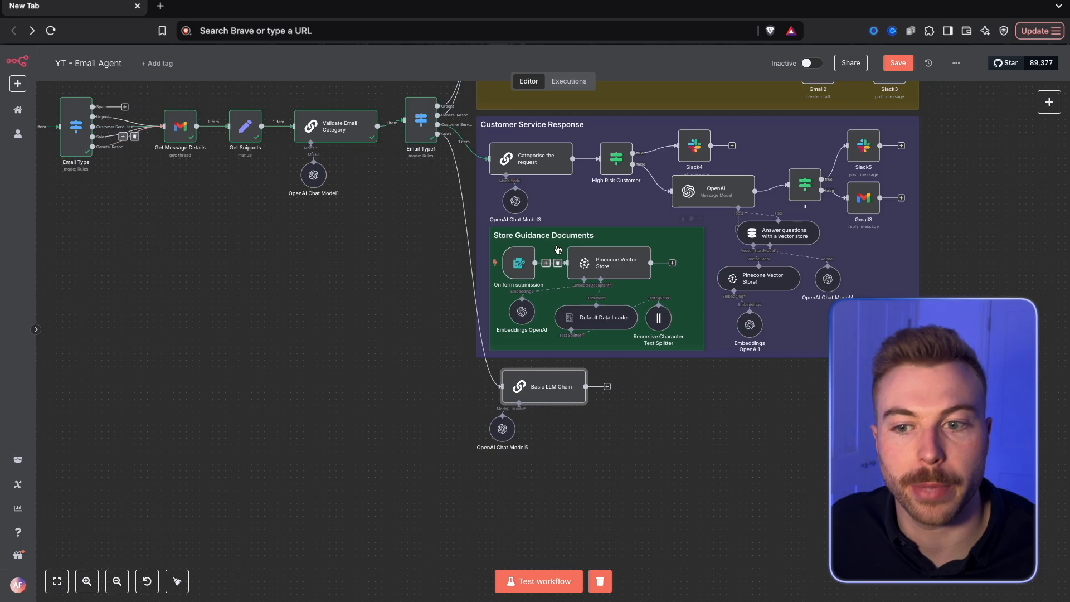
pyautogui.scroll(3, 585, 354)
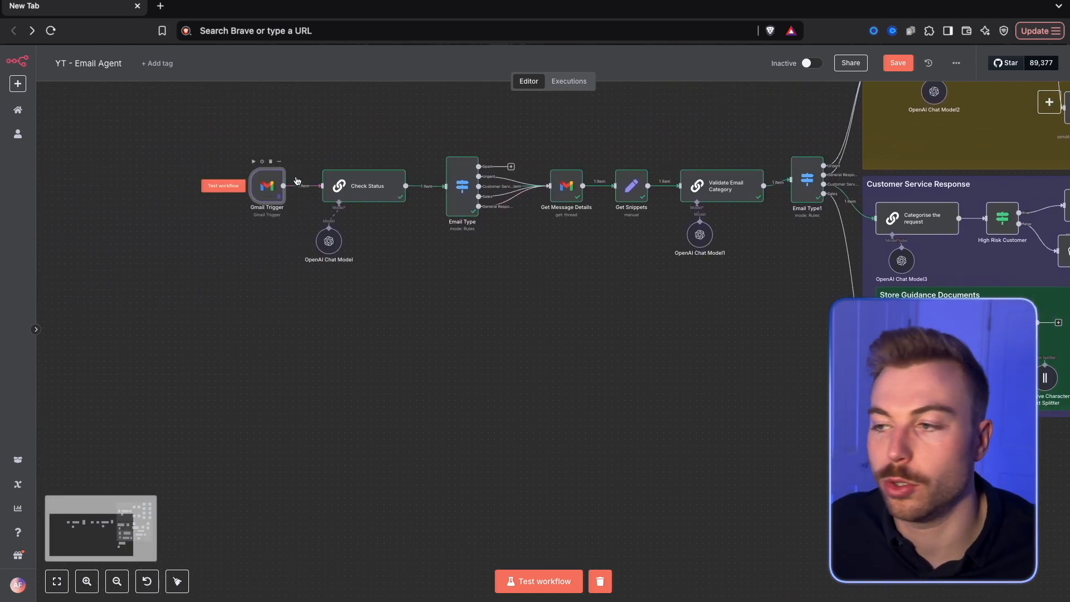
pyautogui.doubleClick(268, 185)
pyautogui.click(954, 60)
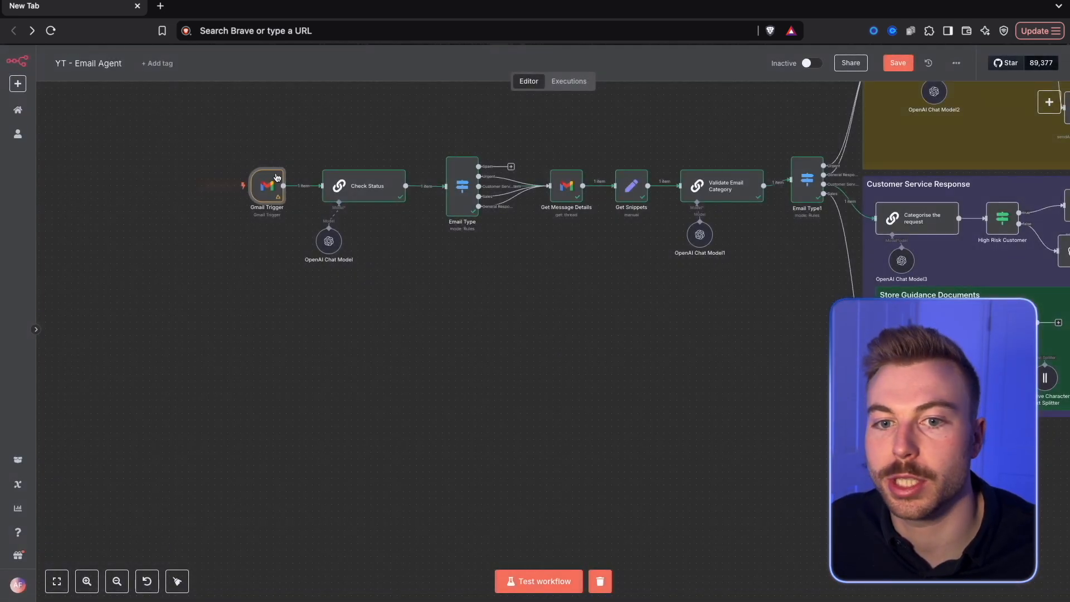
pyautogui.doubleClick(257, 188)
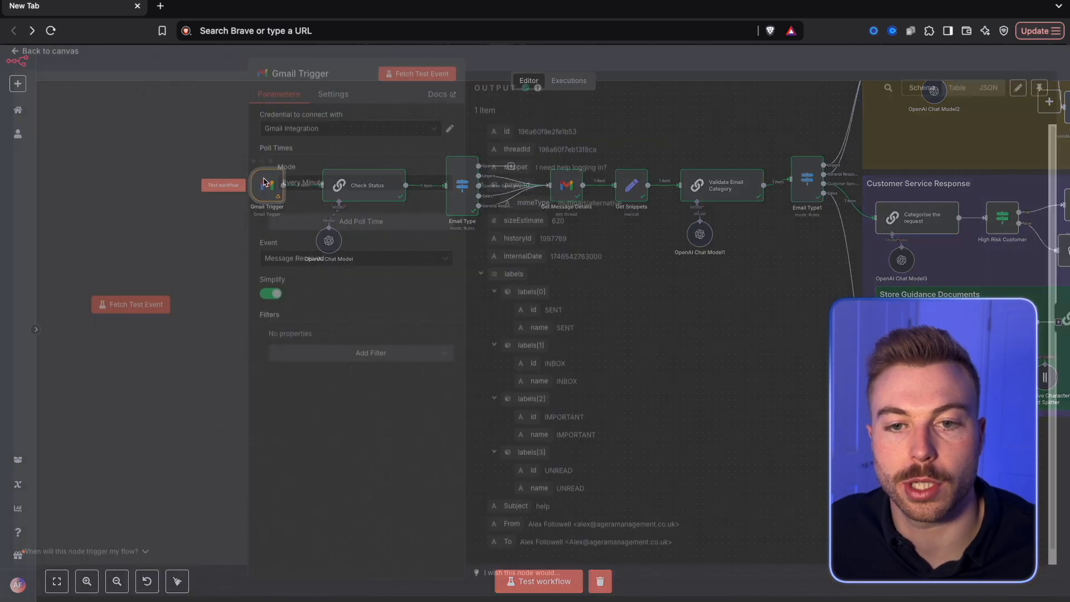
pyautogui.click(417, 79)
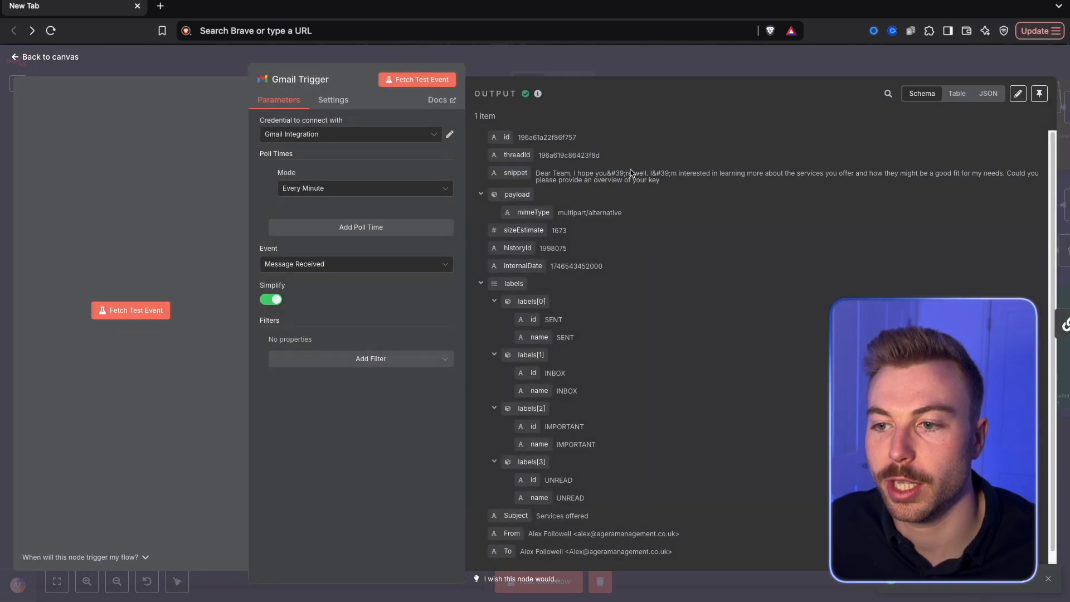
# Check the fetched snippet, pin the Gmail Trigger's output, and return to the canvas
pyautogui.moveTo(676, 192); pyautogui.dragTo(522, 171)
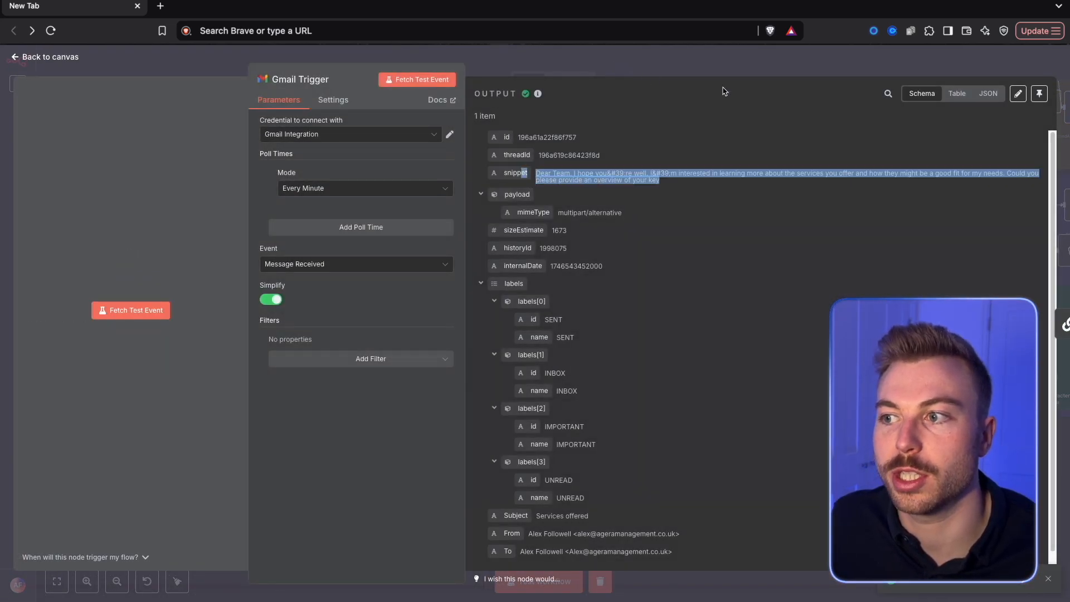
pyautogui.click(1039, 93)
pyautogui.press('Escape')
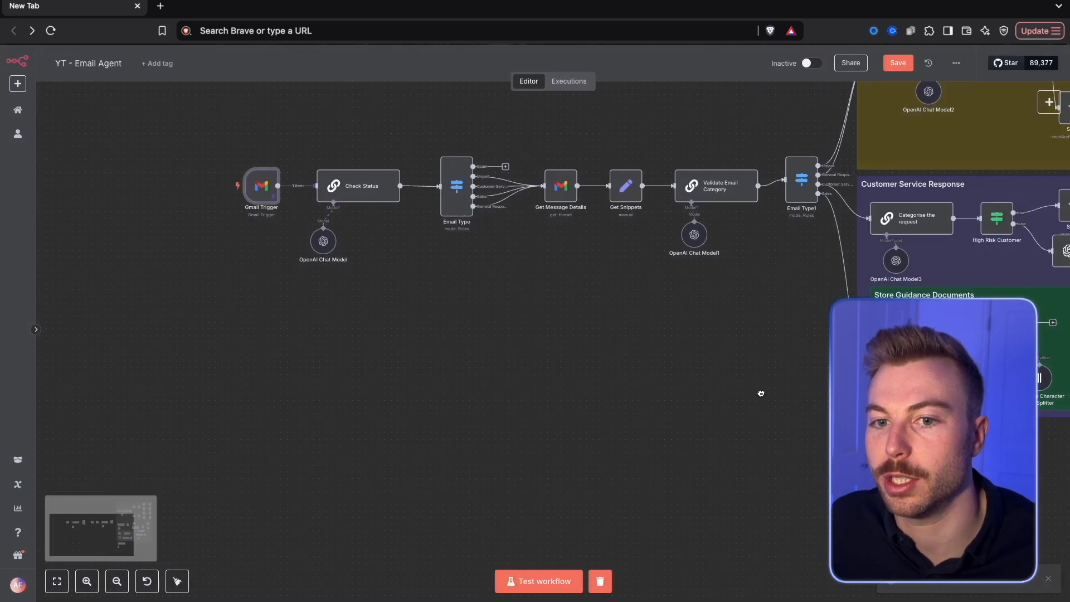
# Run the whole workflow and inspect the output of the Basic LLM Chain on the Sales branch
pyautogui.click(558, 581)
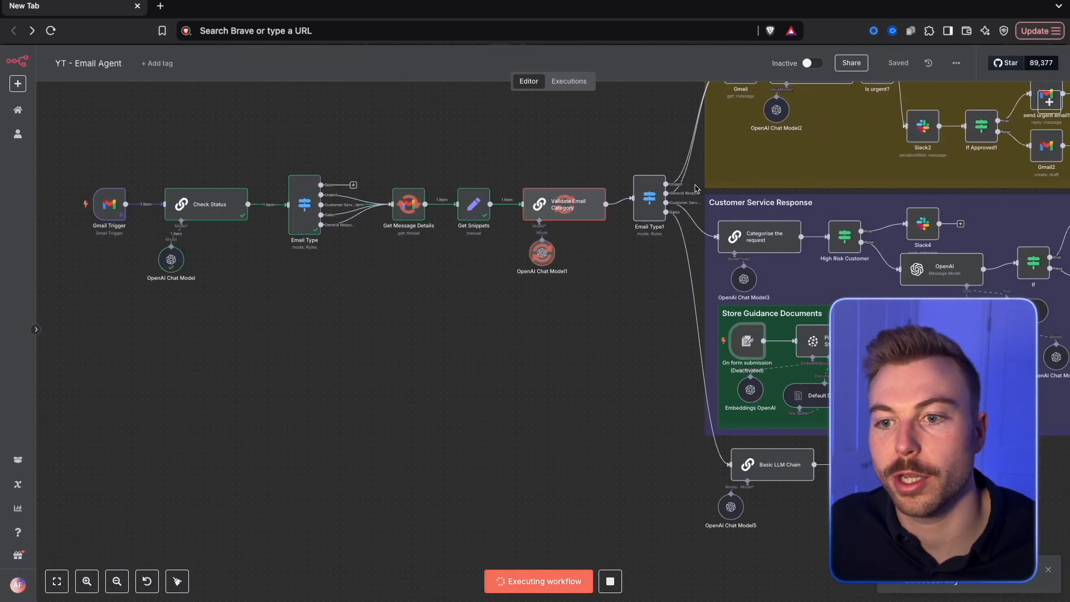
pyautogui.scroll(5, 870, 529)
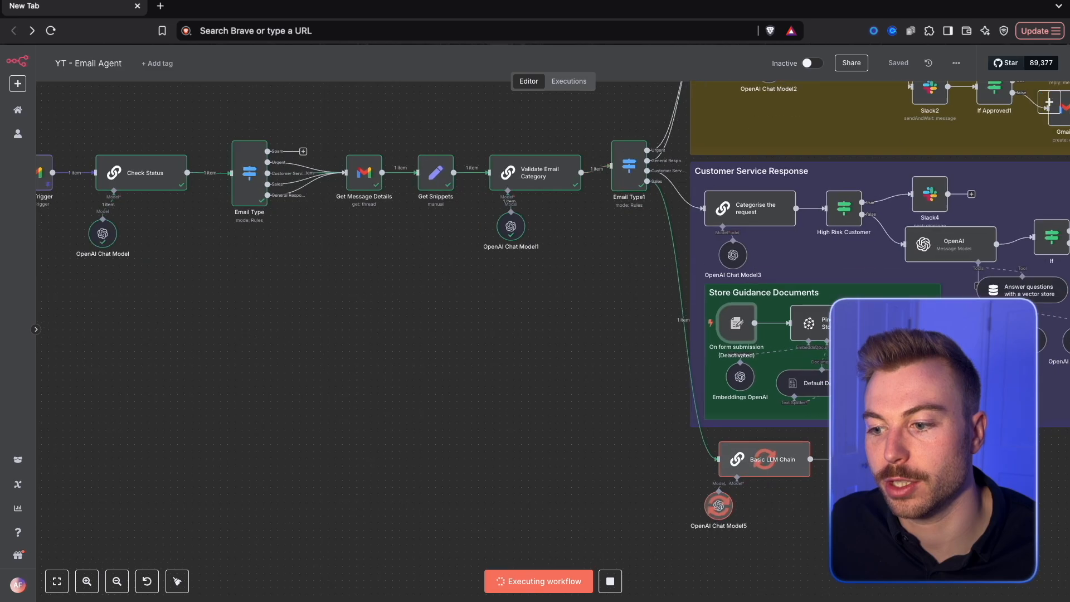
pyautogui.moveTo(807, 484); pyautogui.dragTo(509, 473)
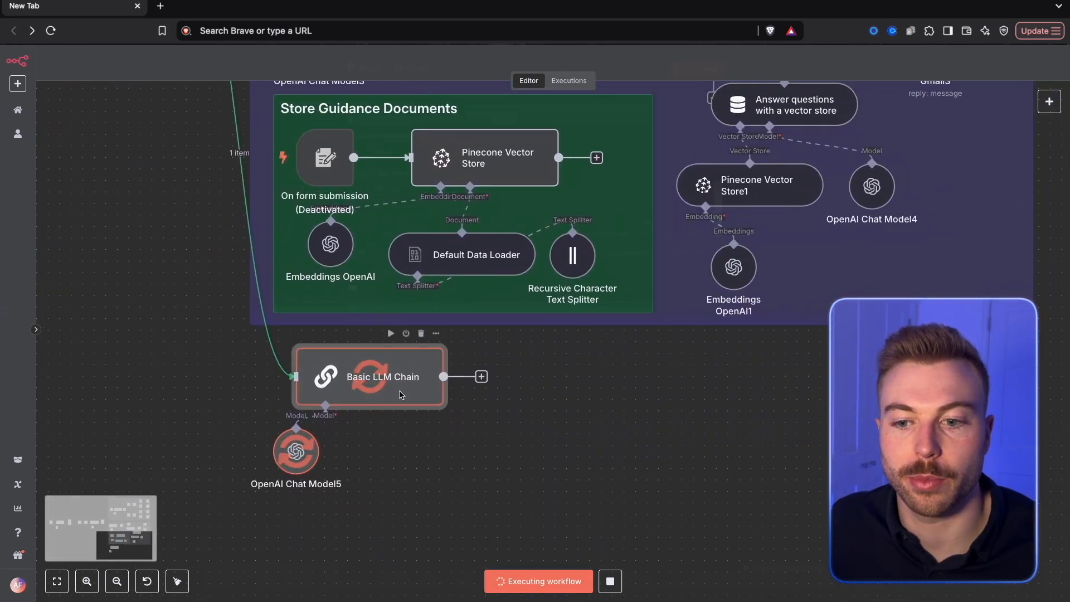
pyautogui.doubleClick(401, 389)
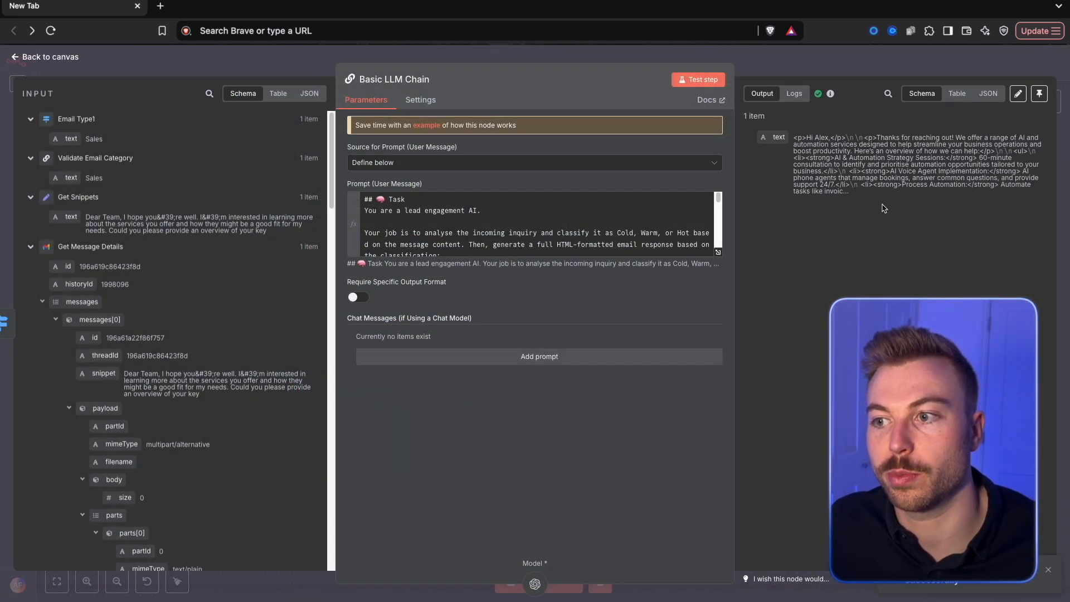
pyautogui.click(846, 70)
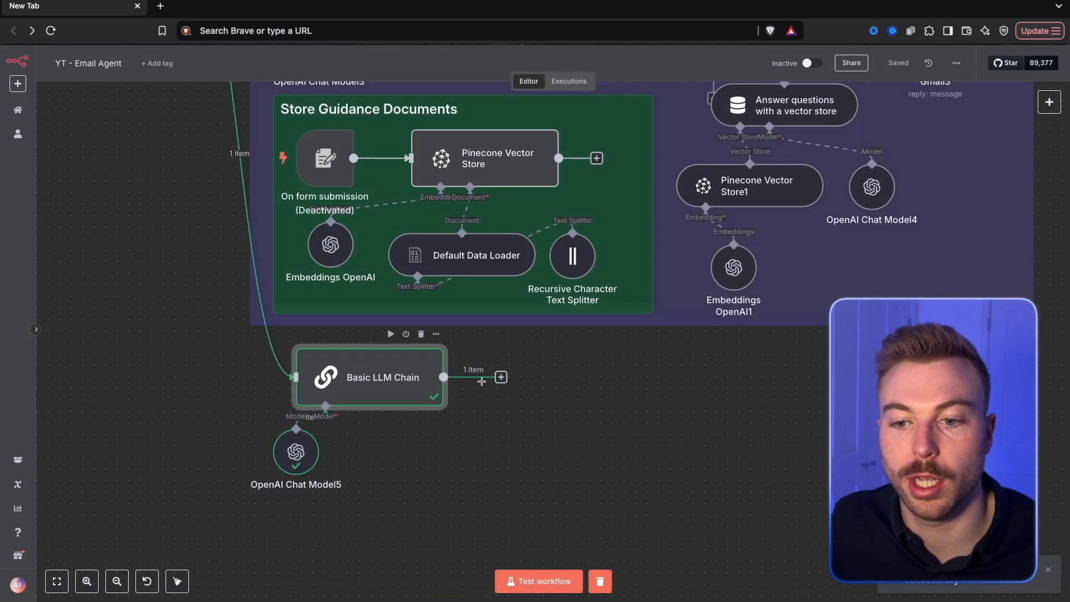
# Add a Gmail send-message node after the Basic LLM Chain and map the chain's text field to its Message
pyautogui.click(501, 377)
pyautogui.write('gma')
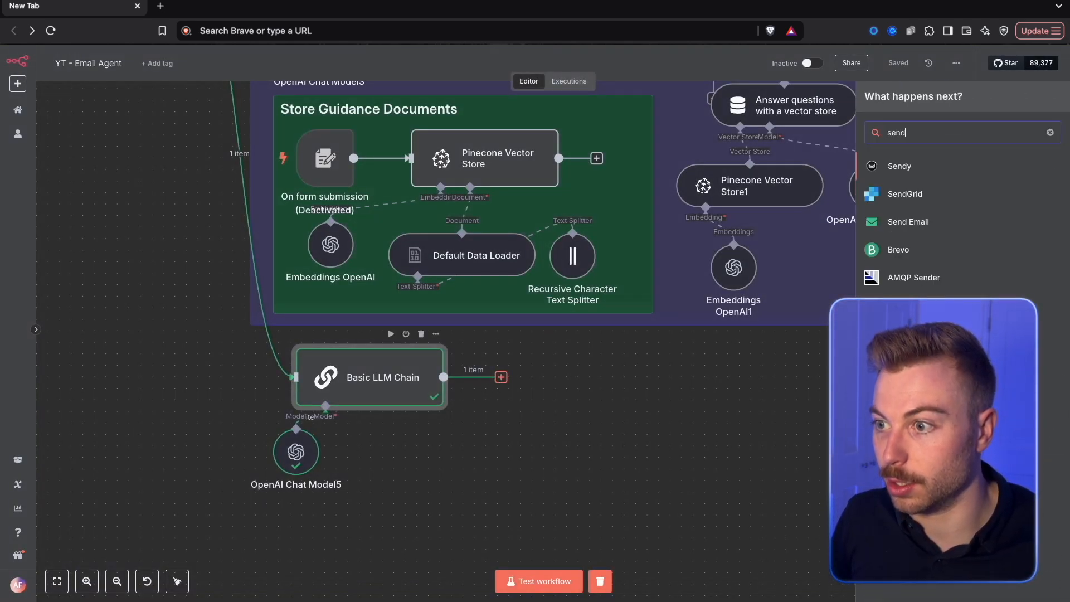
pyautogui.write('il')
pyautogui.click(1013, 172)
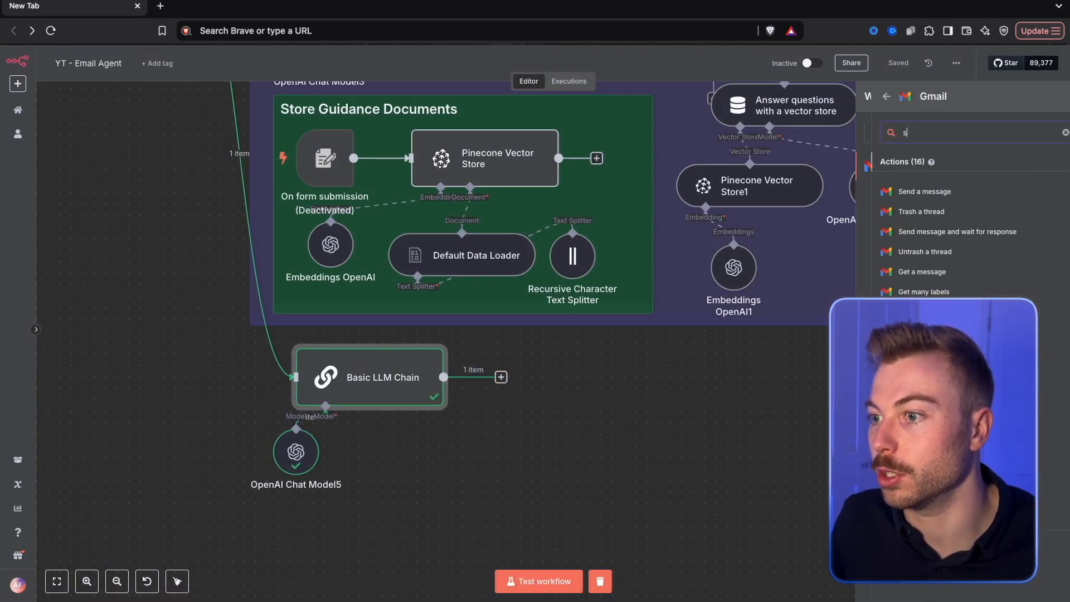
pyautogui.write('sed')
pyautogui.press('Return')
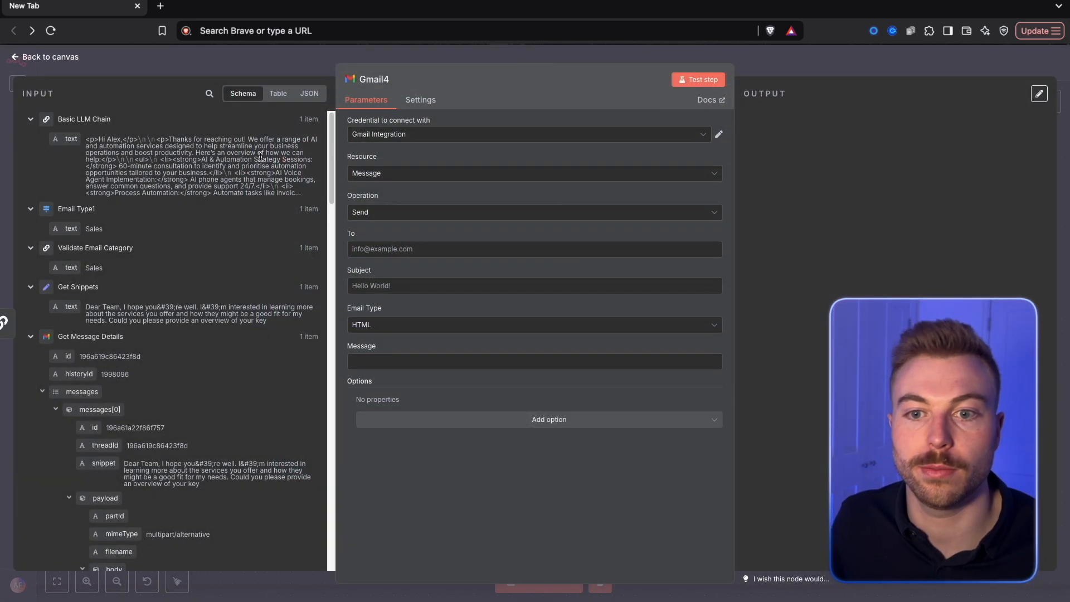
pyautogui.moveTo(69, 139); pyautogui.dragTo(432, 362)
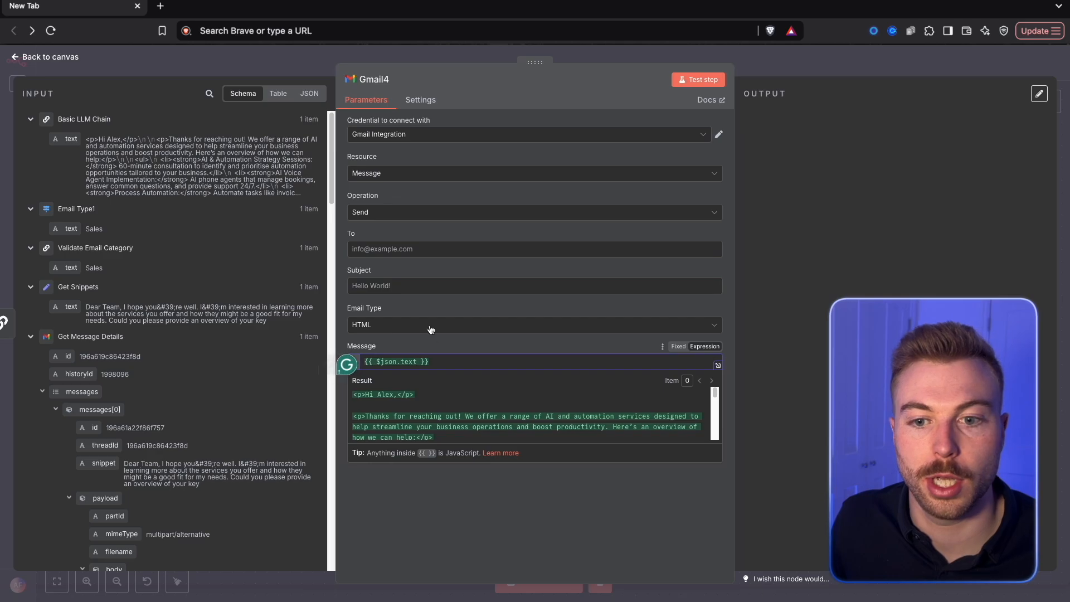
# Set the new Gmail node's operation to Reply with the Gmail Trigger's id as Message ID, and return to the canvas
pyautogui.click(407, 212)
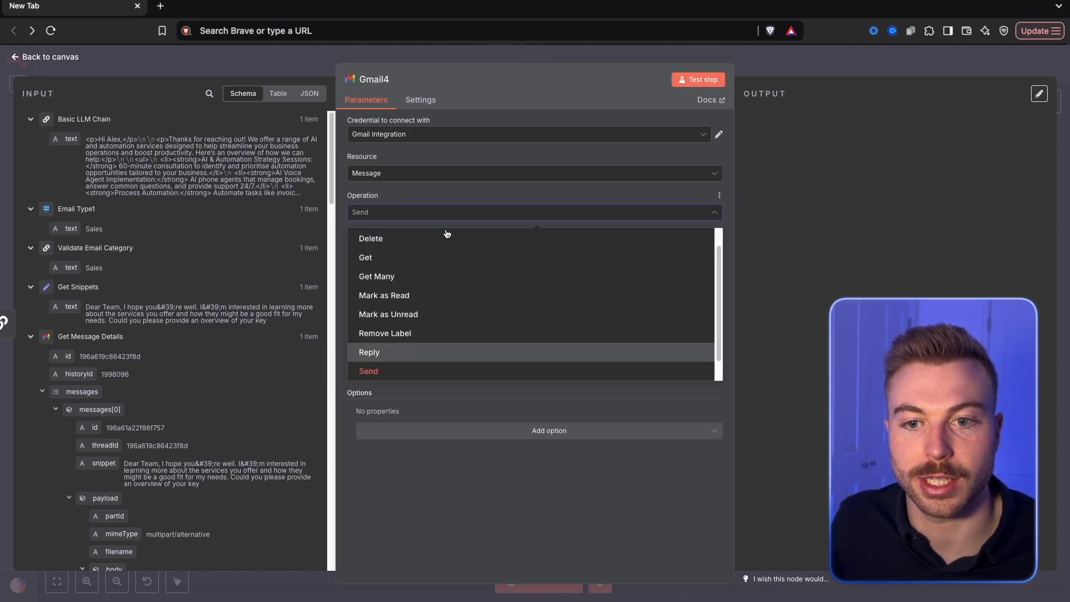
pyautogui.click(390, 352)
pyautogui.scroll(-10, 178, 366)
pyautogui.scroll(5, 178, 366)
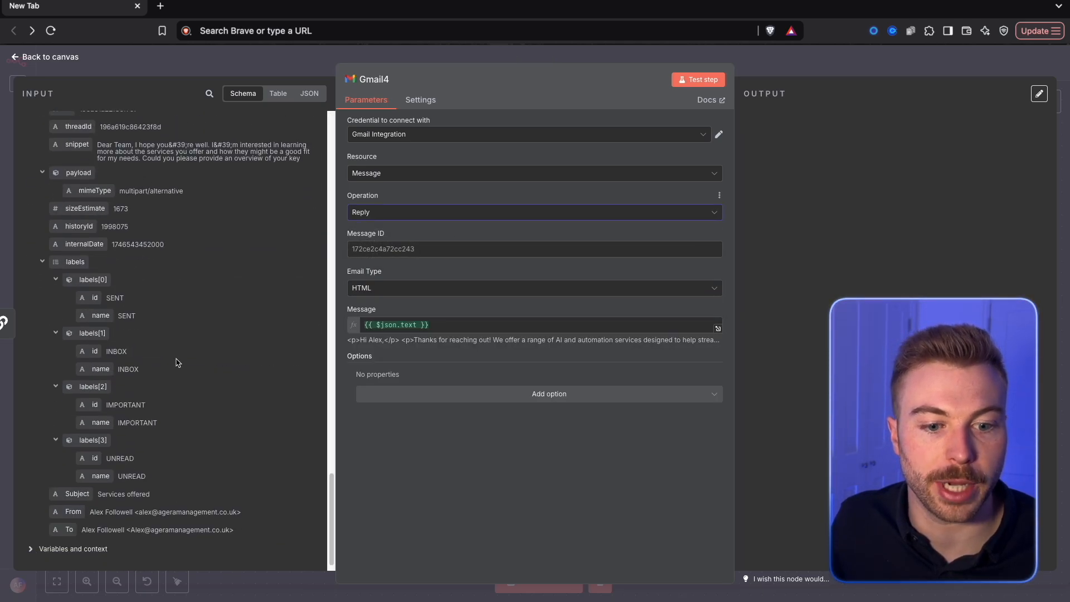
pyautogui.moveTo(55, 340); pyautogui.dragTo(390, 248)
pyautogui.click(477, 405)
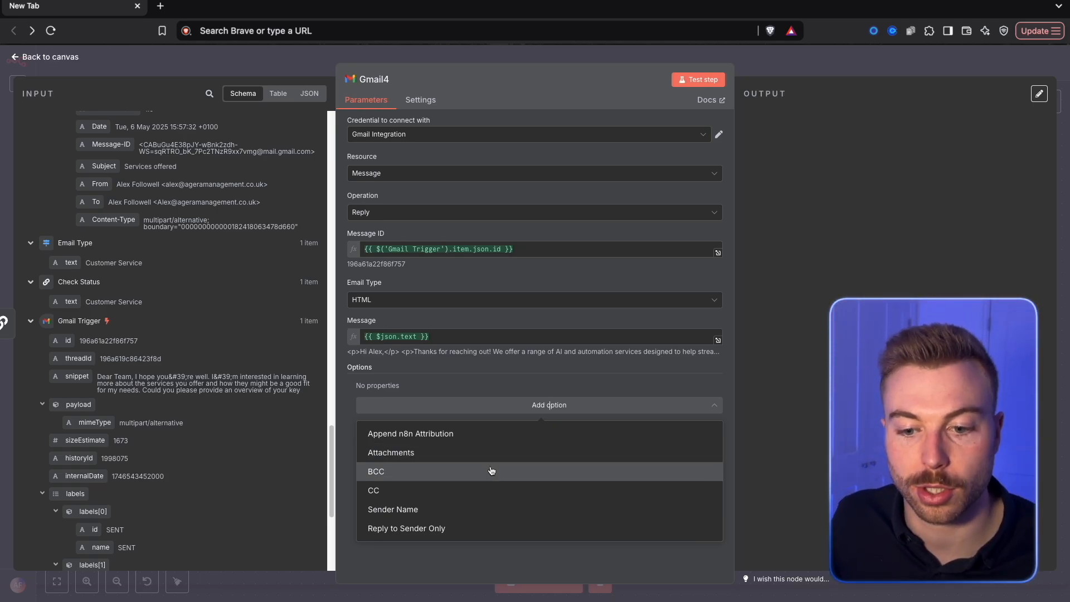
pyautogui.click(814, 230)
pyautogui.click(811, 61)
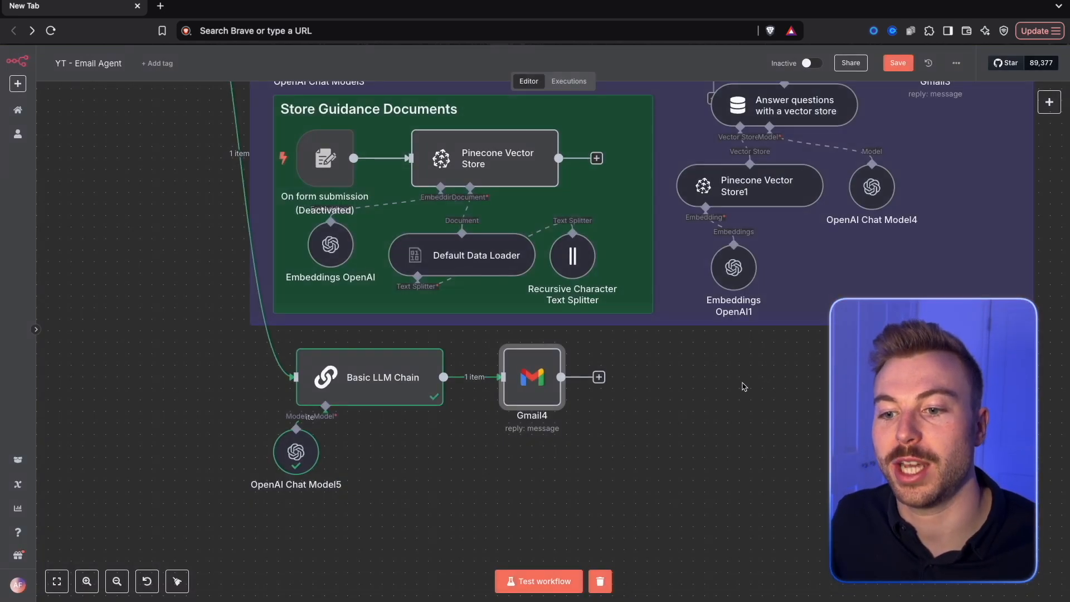
# Add a second Basic LLM Chain after the Gmail reply, with its prompt defined below as the first chain's text field
pyautogui.click(598, 378)
pyautogui.write('basic')
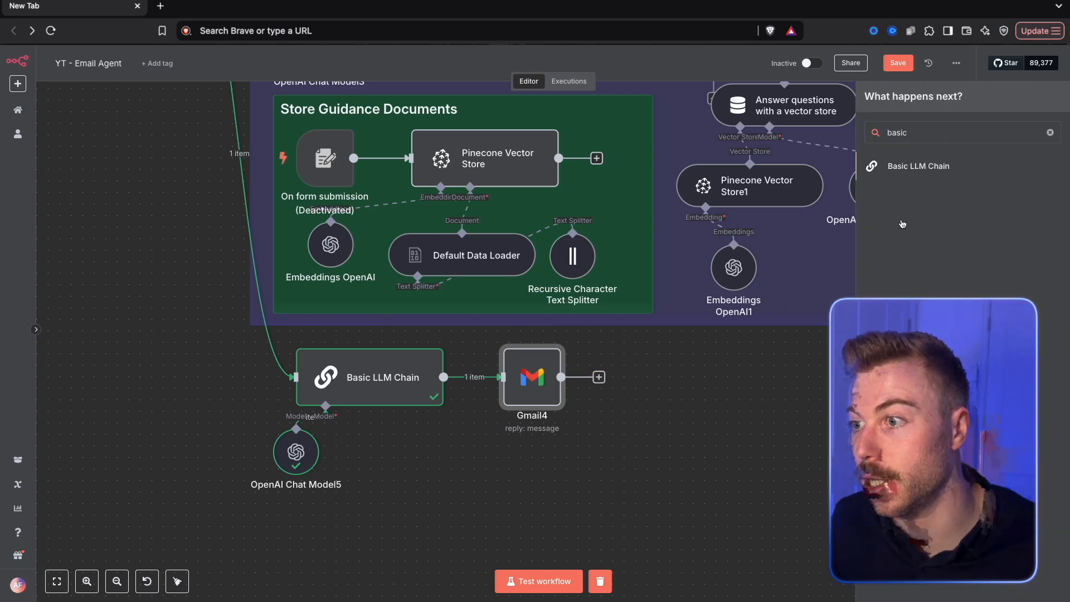
pyautogui.press('Return')
pyautogui.click(424, 162)
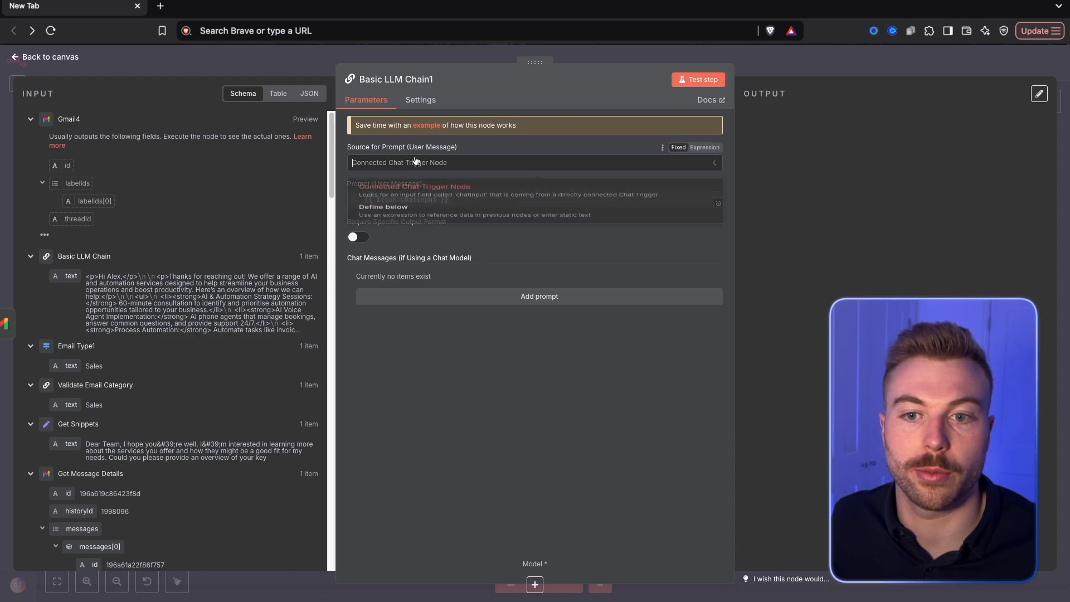
pyautogui.click(399, 223)
pyautogui.moveTo(54, 276); pyautogui.dragTo(373, 199)
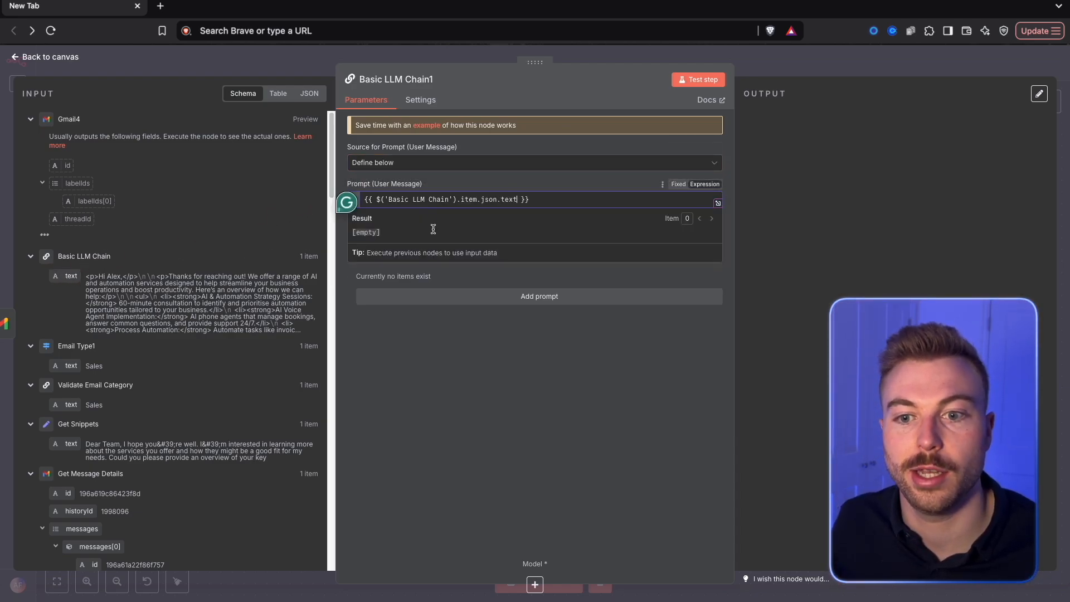
# Add a System chat message containing the copied notification AI prompt and review it in the expression editor
pyautogui.click(489, 304)
pyautogui.click(479, 294)
pyautogui.click(473, 336)
pyautogui.click(483, 334)
pyautogui.hotkey('ctrl', 'v')
pyautogui.click(718, 383)
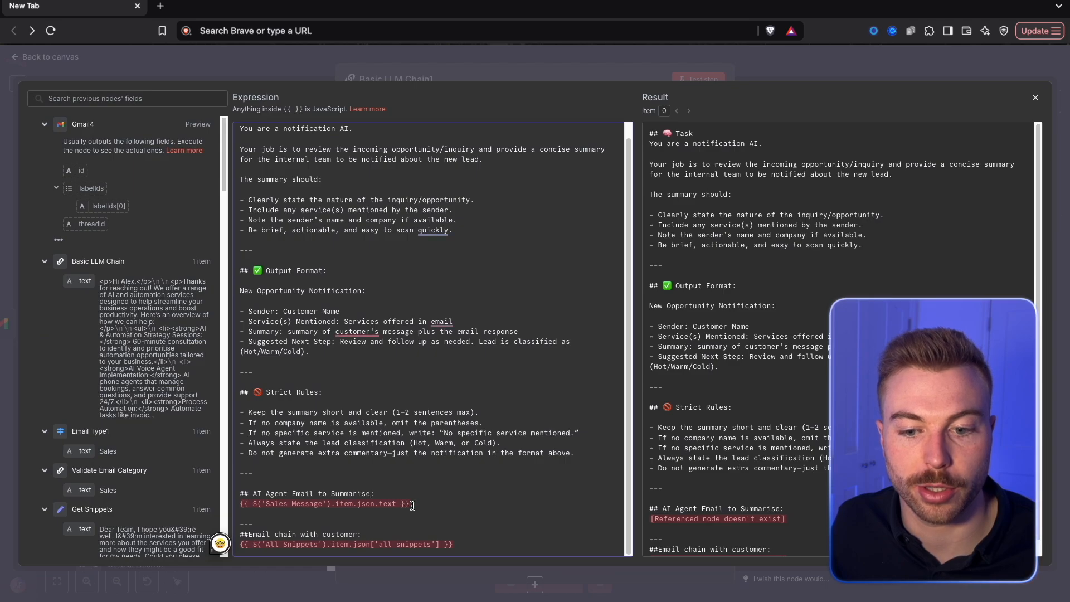
pyautogui.scroll(1, 413, 504)
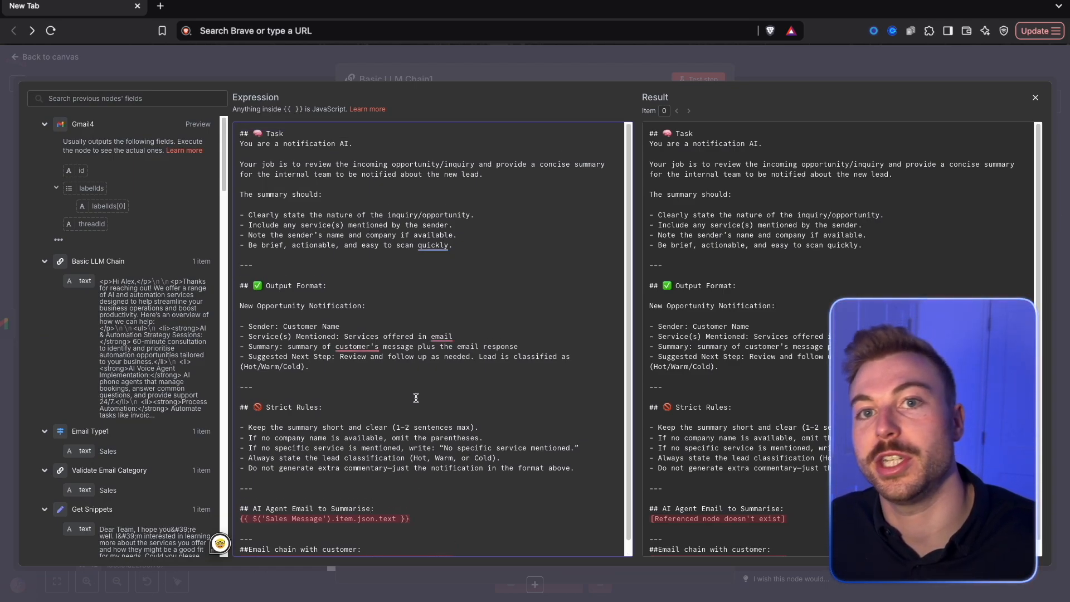
pyautogui.scroll(-1, 416, 398)
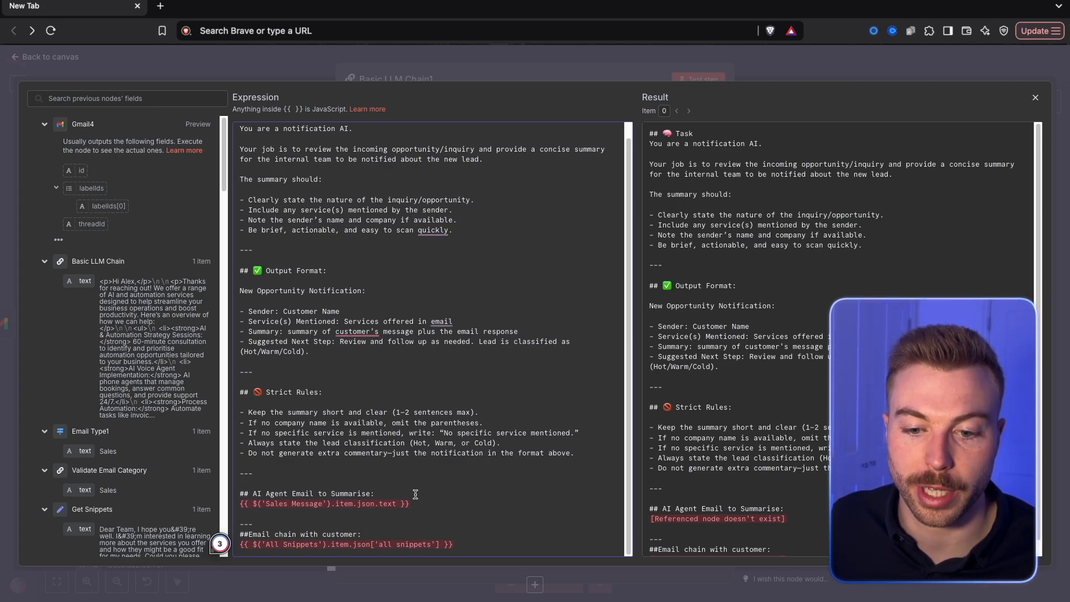
# Replace the Sales Message reference under AI Agent Email to Summarise with the Basic LLM Chain's text field
pyautogui.moveTo(244, 503); pyautogui.dragTo(358, 504)
pyautogui.moveTo(434, 504); pyautogui.dragTo(232, 504)
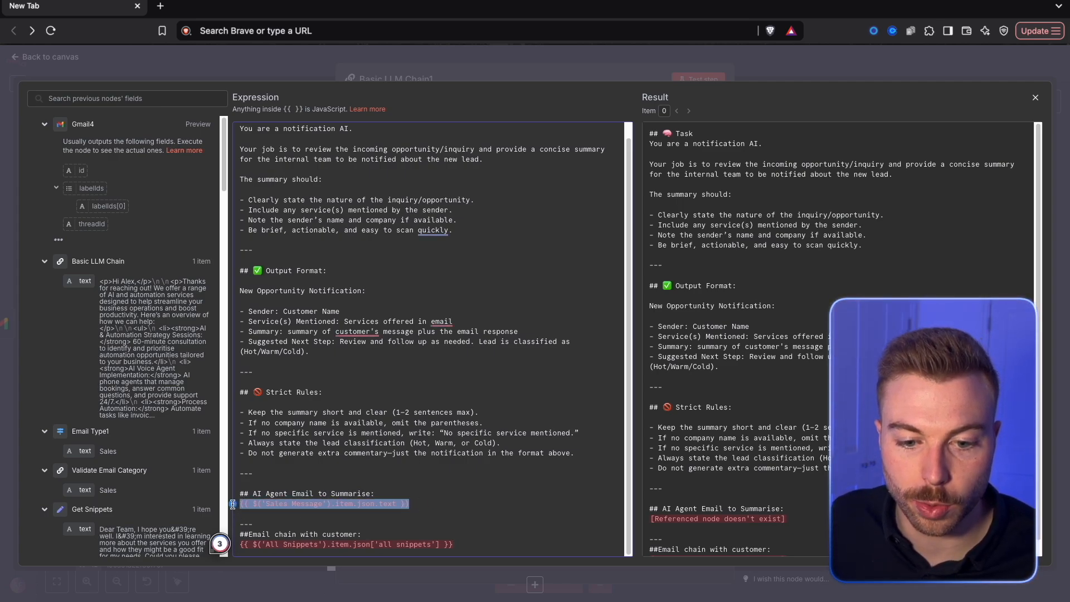
pyautogui.press('BackSpace')
pyautogui.moveTo(85, 280); pyautogui.dragTo(276, 505)
# Replace the All Snippets reference under Email chain with customer with the Get Snippets text field, and close the expression editor
pyautogui.moveTo(458, 545); pyautogui.dragTo(225, 545)
pyautogui.press('BackSpace')
pyautogui.scroll(-3, 139, 446)
pyautogui.moveTo(84, 454); pyautogui.dragTo(245, 545)
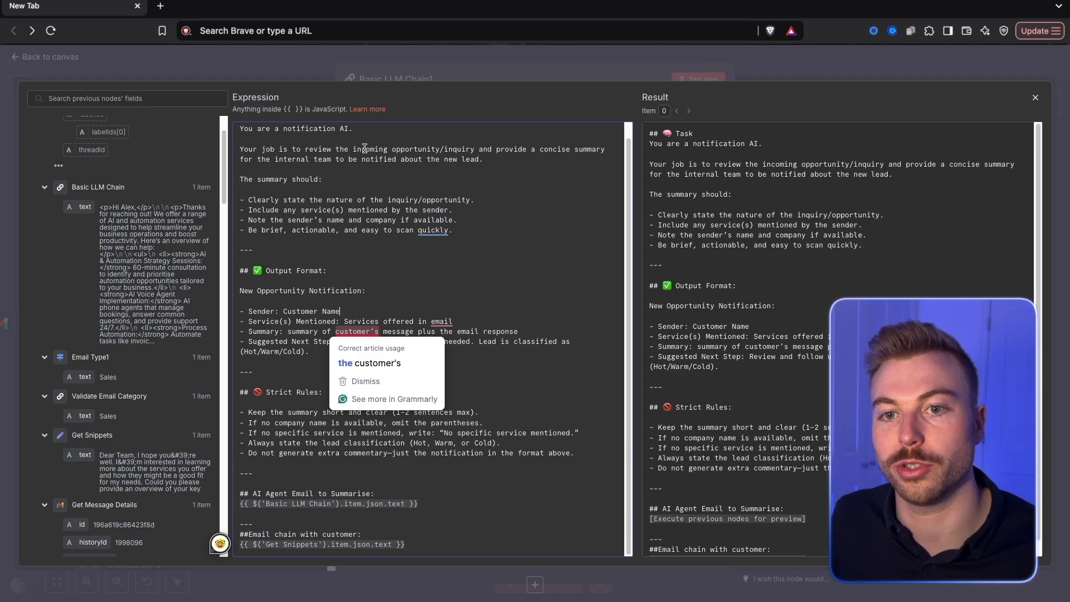
pyautogui.click(408, 72)
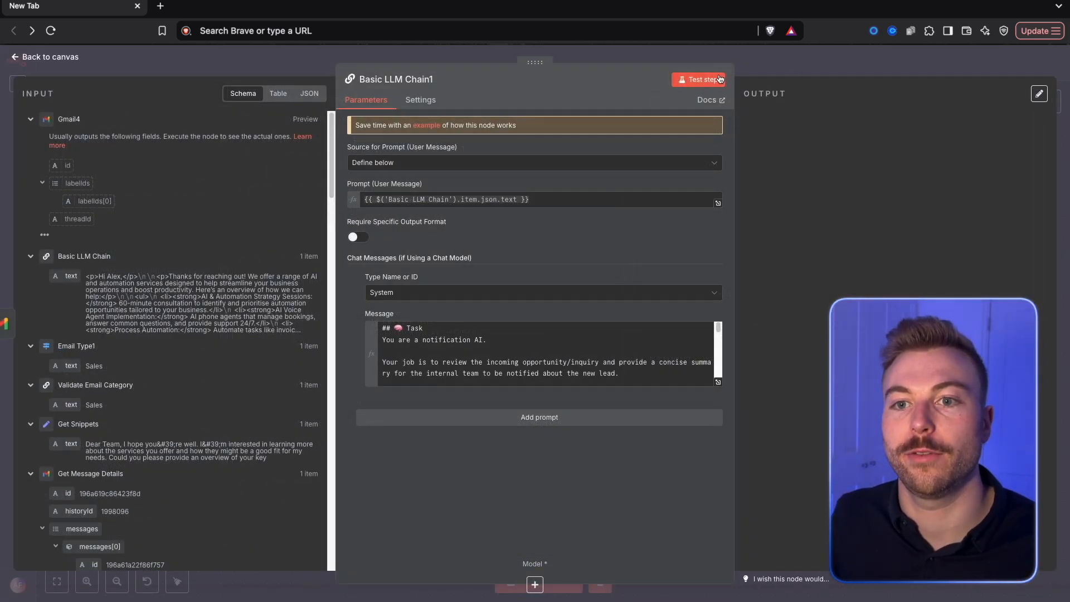
# Test the Basic LLM Chain1 step, attach an OpenAI Chat Model to it, and place the model beneath the chain
pyautogui.click(700, 81)
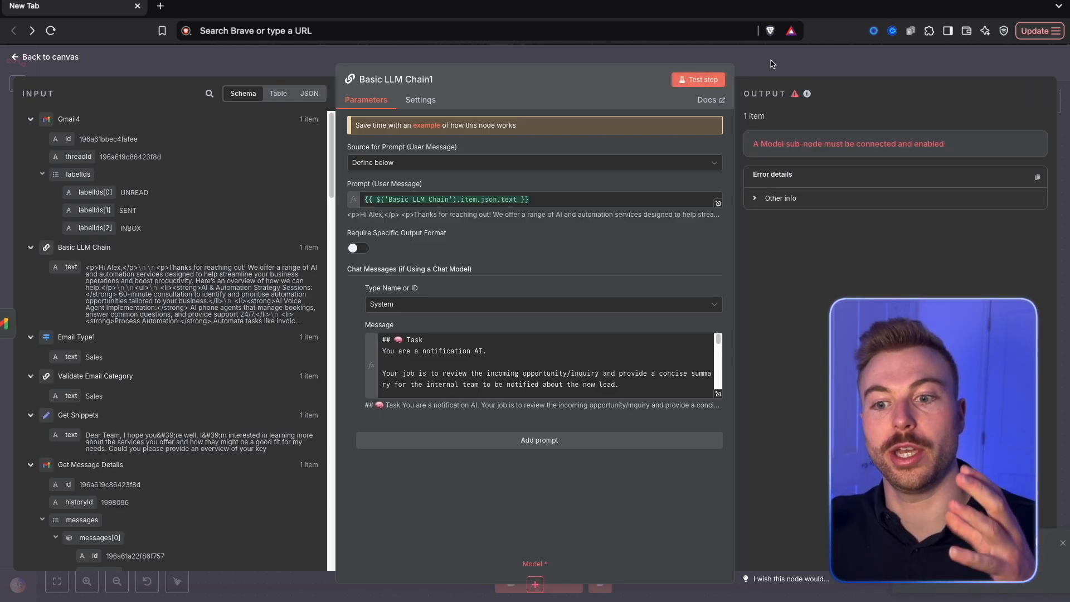
pyautogui.click(770, 63)
pyautogui.click(658, 444)
pyautogui.click(925, 579)
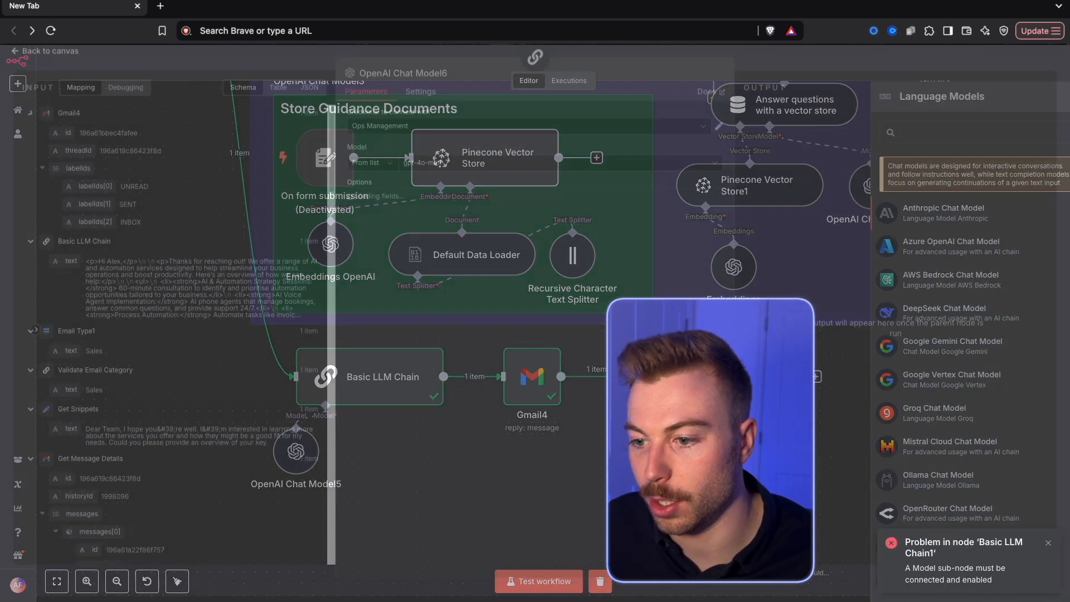
pyautogui.click(817, 62)
pyautogui.moveTo(713, 505); pyautogui.dragTo(628, 452)
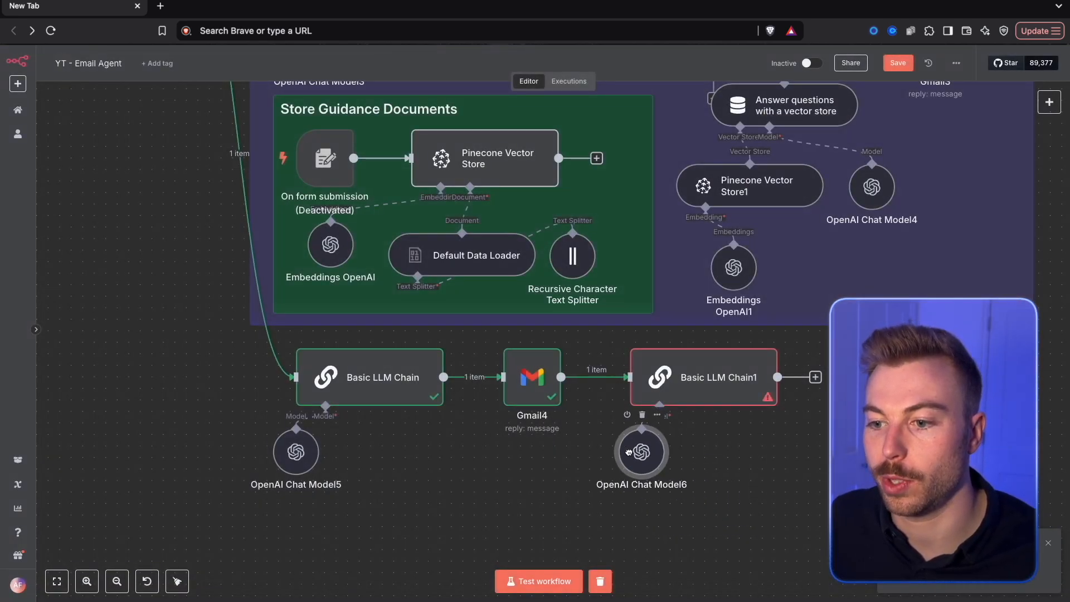
# Rerun Basic LLM Chain1 with its model connected and view the notification output as JSON
pyautogui.click(770, 333)
pyautogui.click(733, 198)
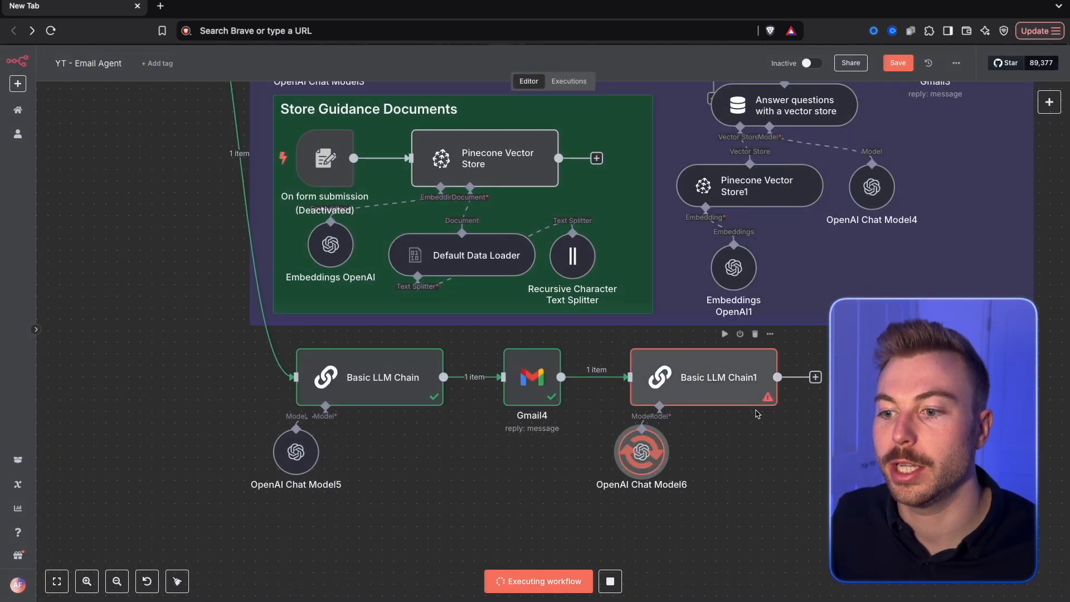
pyautogui.doubleClick(748, 381)
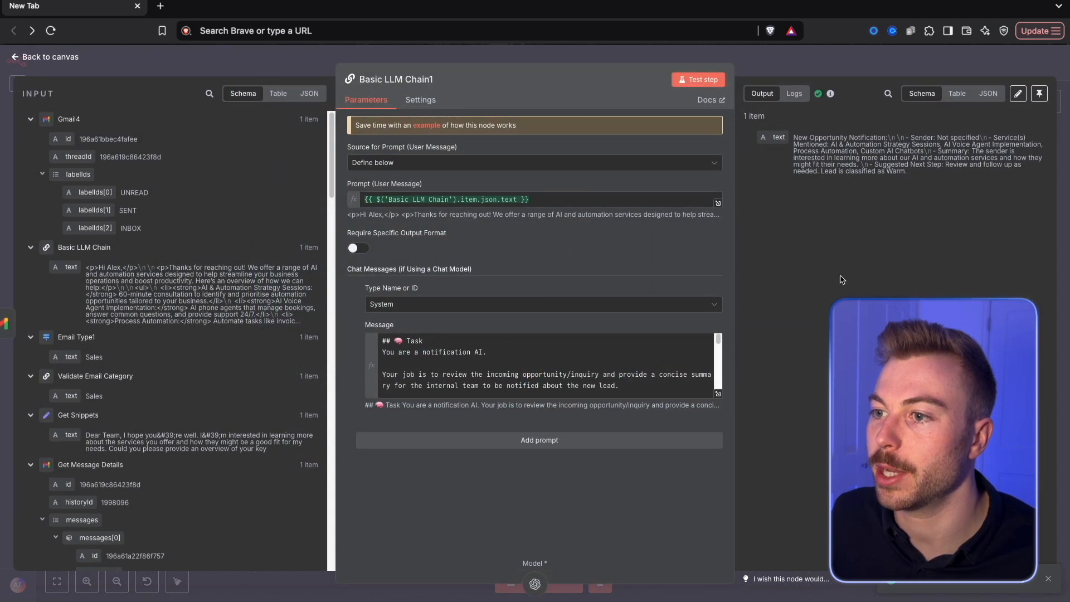
pyautogui.click(984, 93)
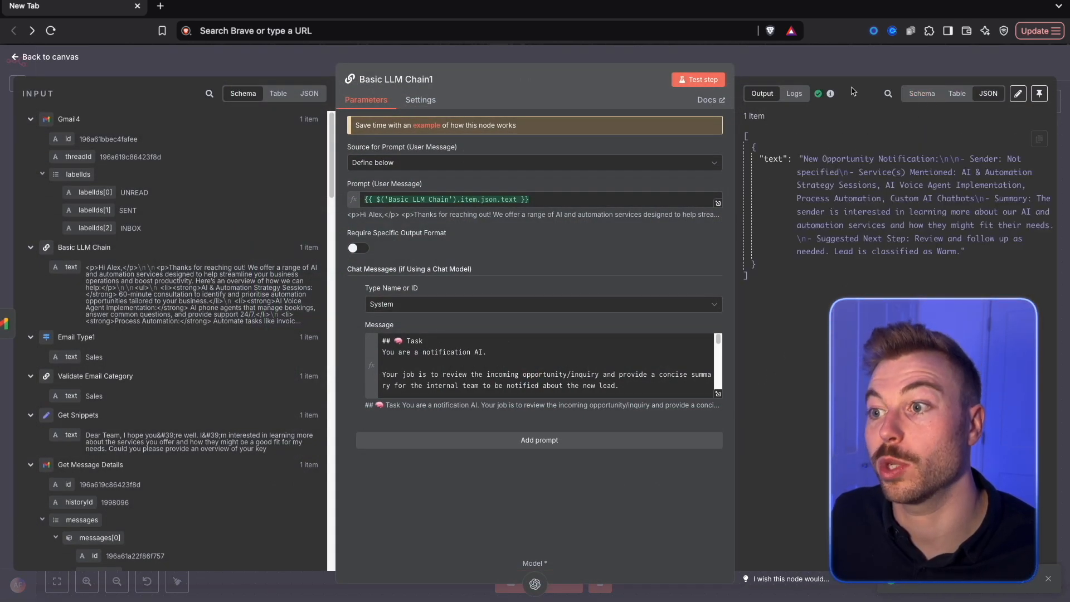
# Return to the canvas and add a Slack node with the Send a message action after Basic LLM Chain1
pyautogui.press('Escape')
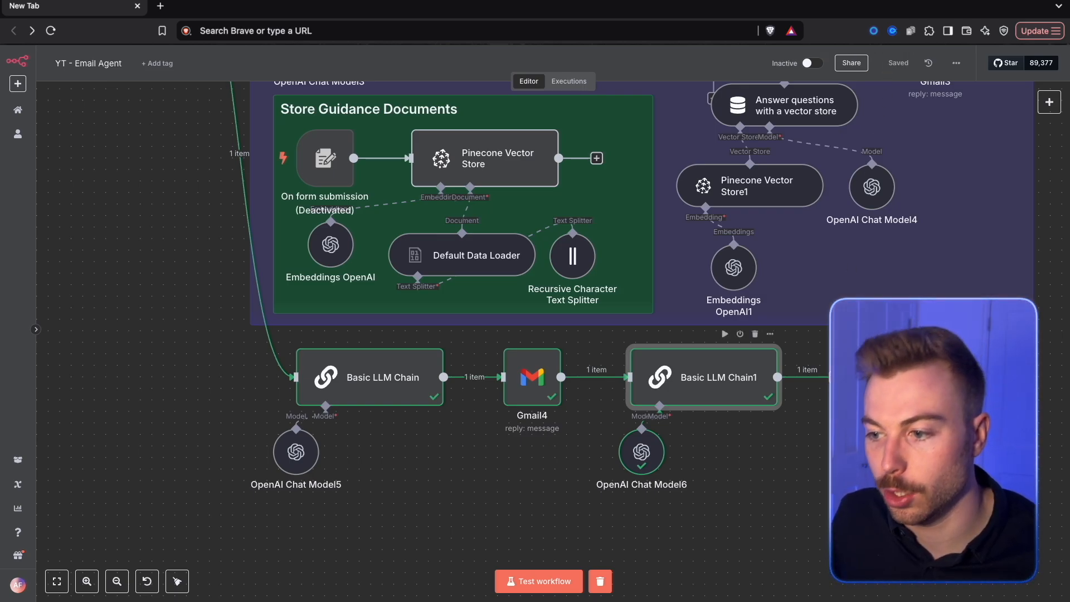
pyautogui.press('Tab')
pyautogui.write('slack')
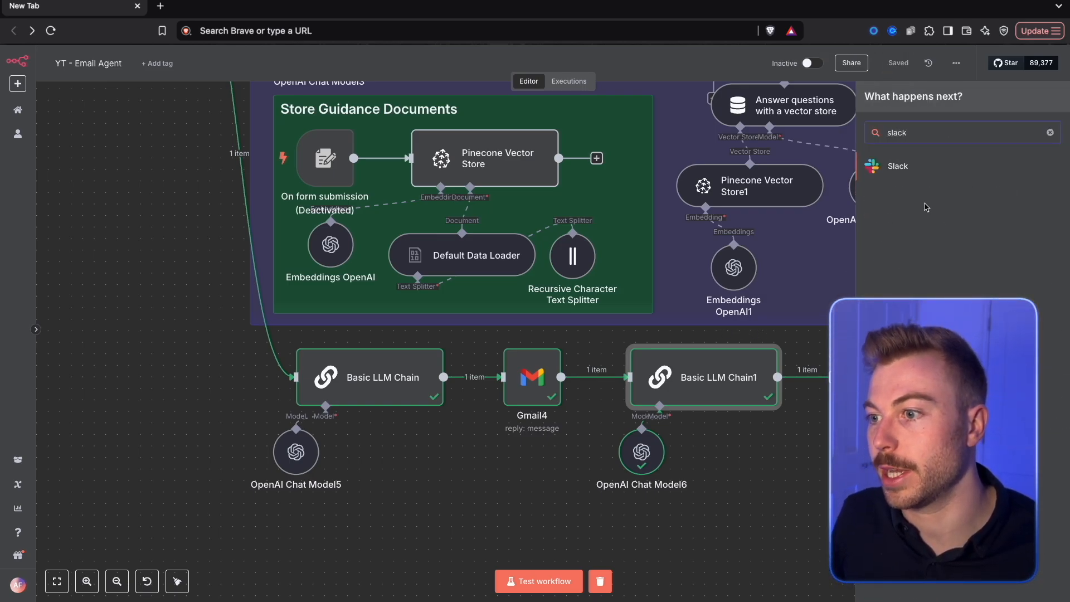
pyautogui.click(924, 164)
pyautogui.write('send')
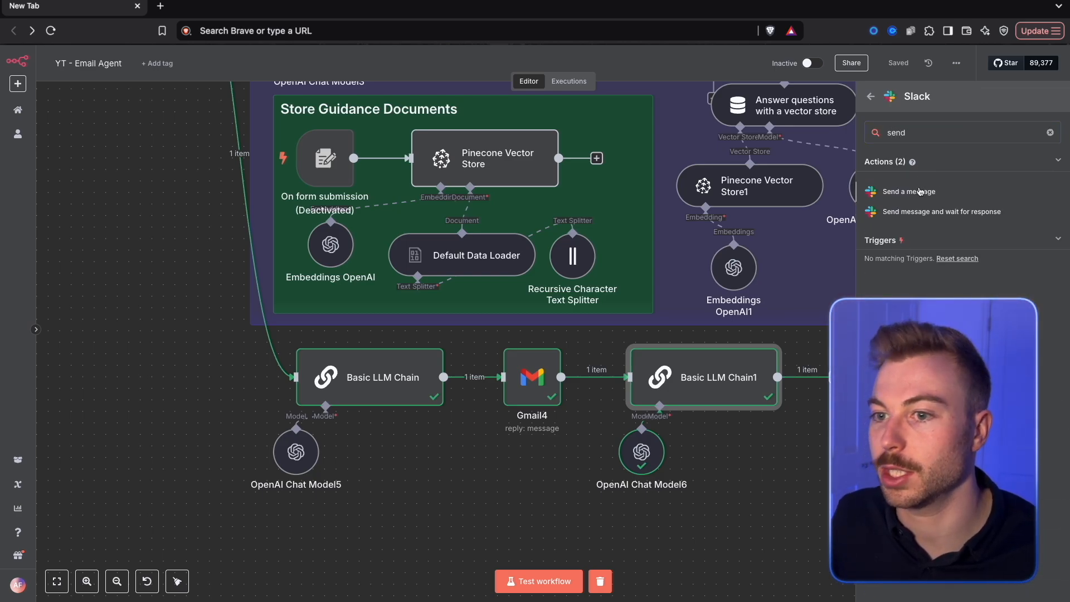
pyautogui.click(909, 192)
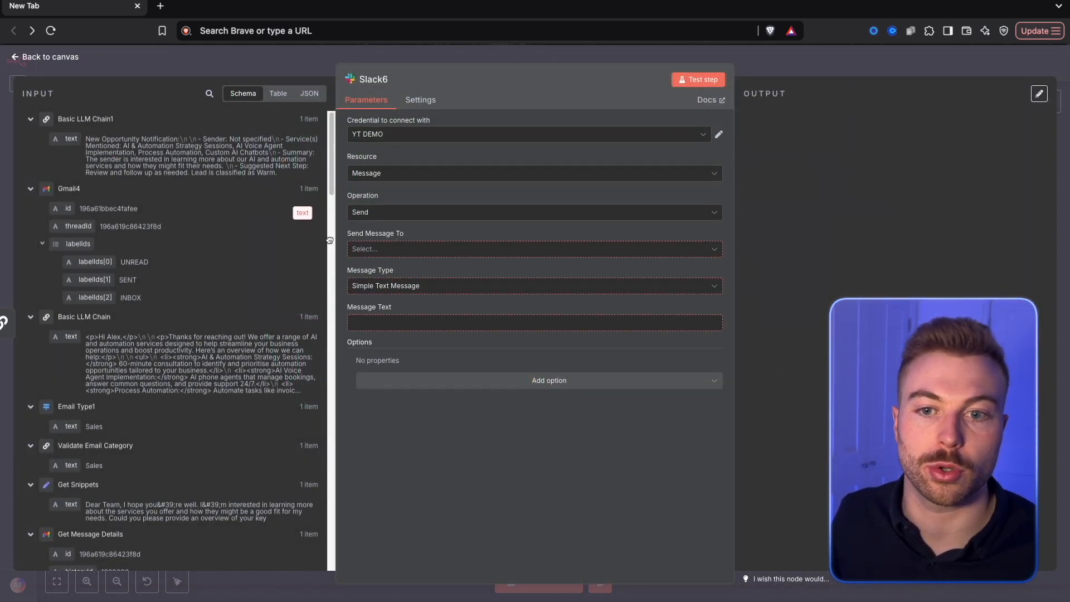
# Configure the Slack node to send Basic LLM Chain1's text to the email-leads channel, and test the step
pyautogui.click(392, 323)
pyautogui.click(387, 250)
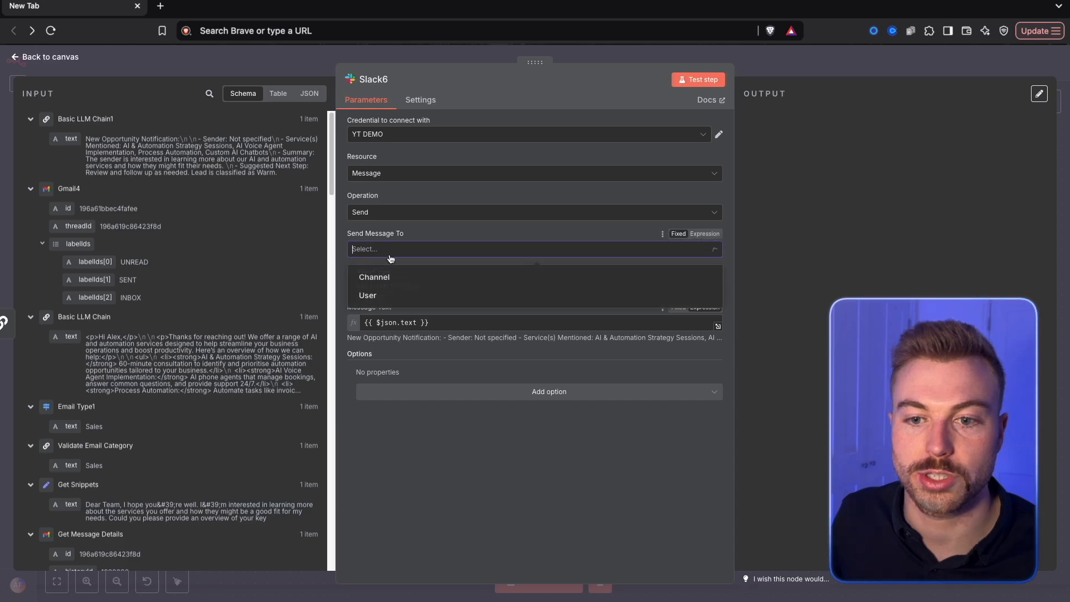
pyautogui.click(385, 277)
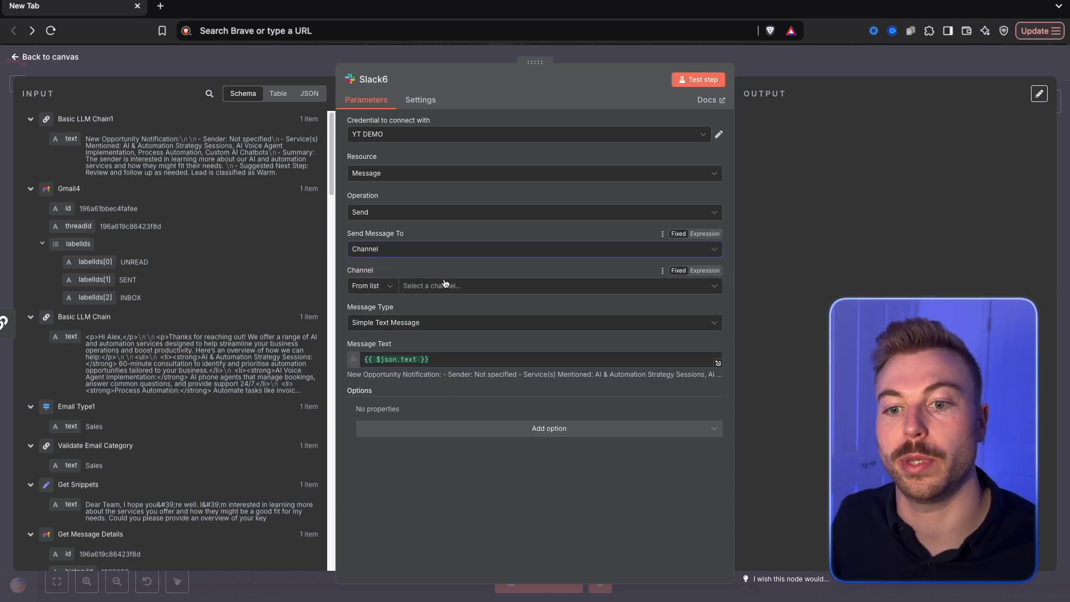
pyautogui.click(445, 285)
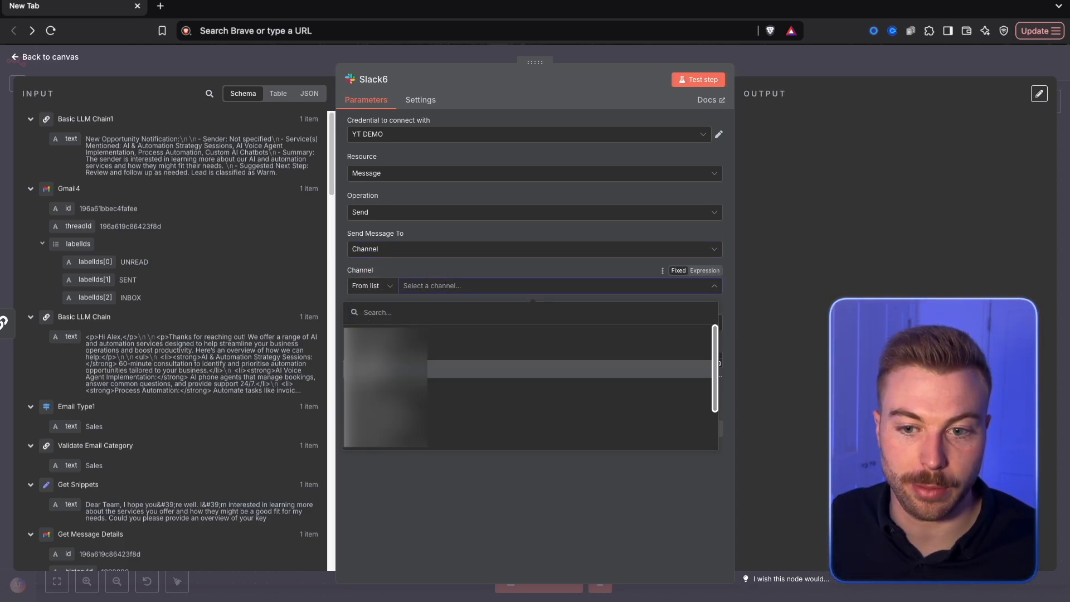
pyautogui.click(445, 368)
pyautogui.click(707, 81)
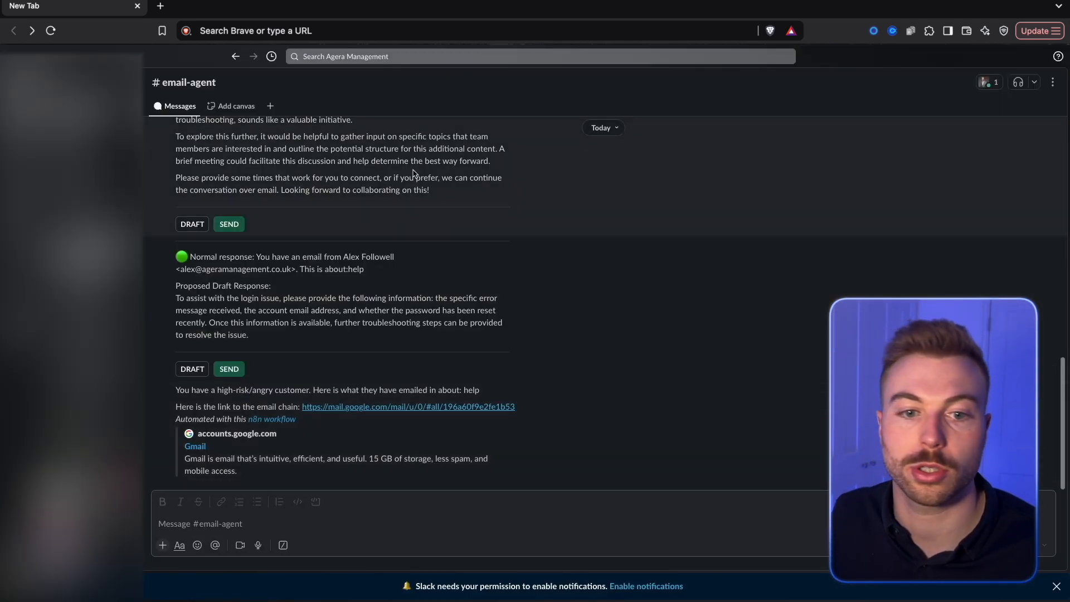
# In Slack, open the email-leads channel and post a mention of the YT EMAIL DEMO app to invite it
pyautogui.click(95, 273)
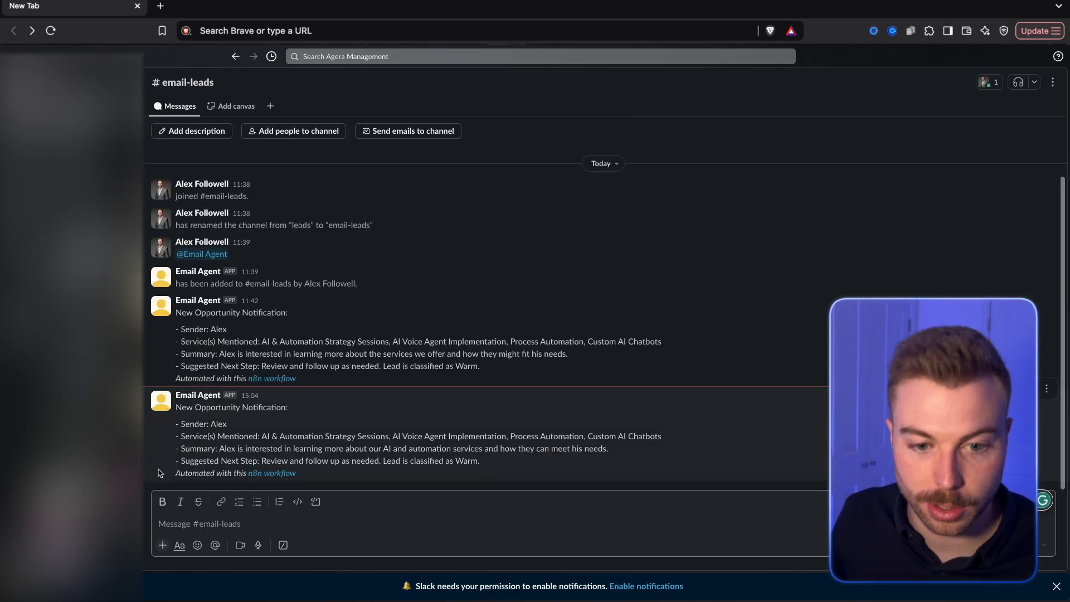
pyautogui.write('@y')
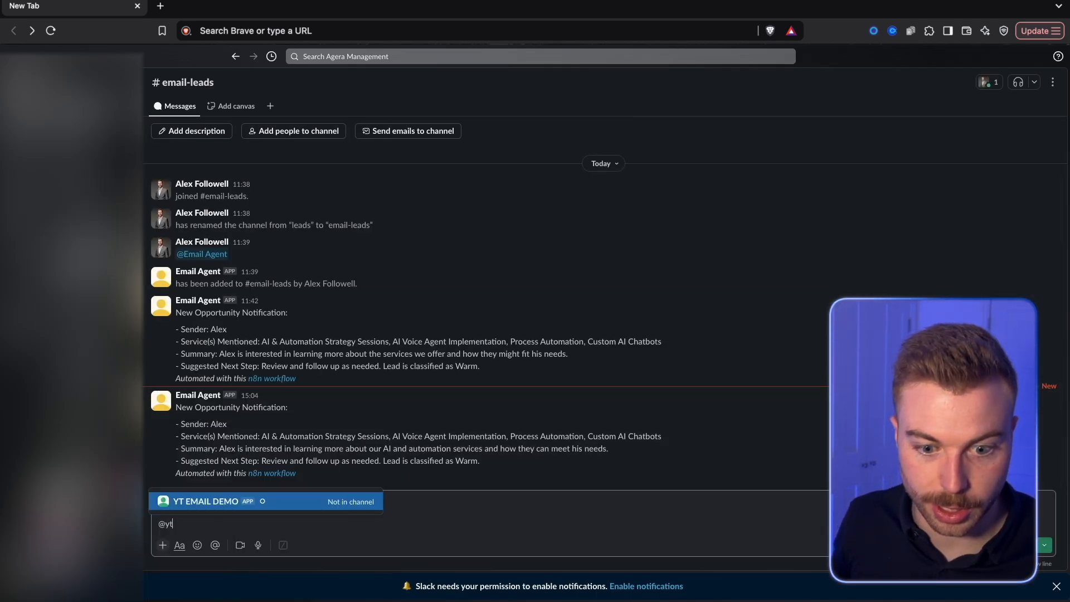
pyautogui.write('t')
pyautogui.click(197, 502)
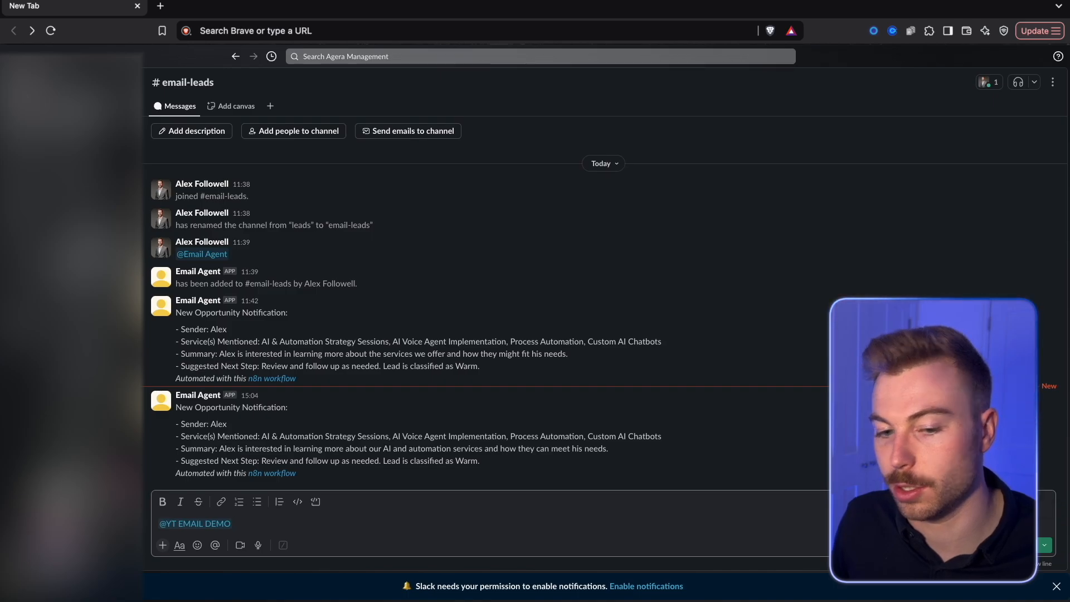
pyautogui.press('Return')
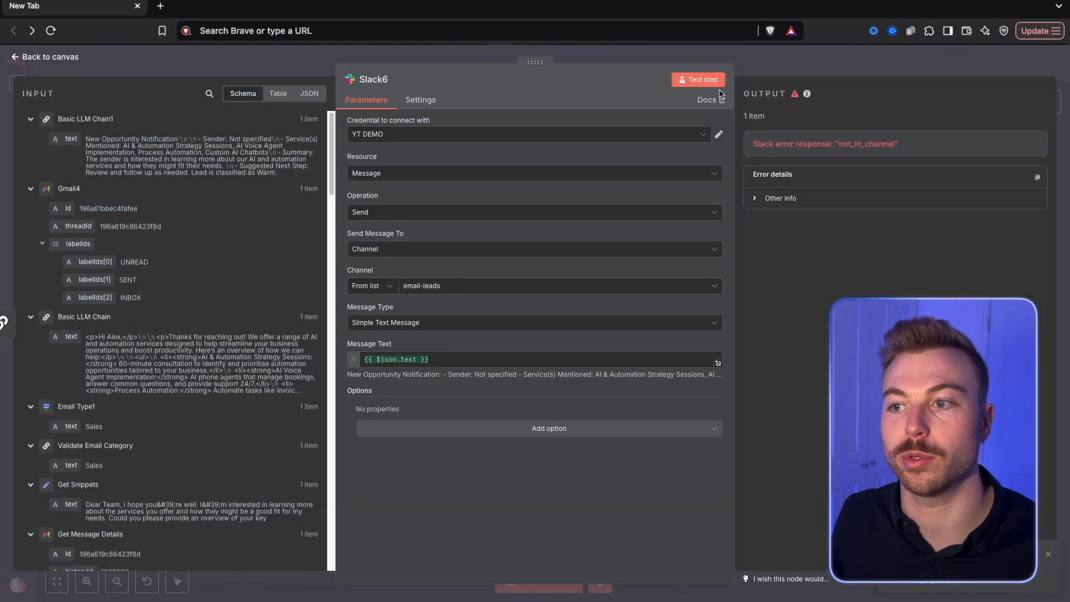
# Rerun the Slack message step and review the New Opportunity Notification it posts in the email-leads channel
pyautogui.click(701, 79)
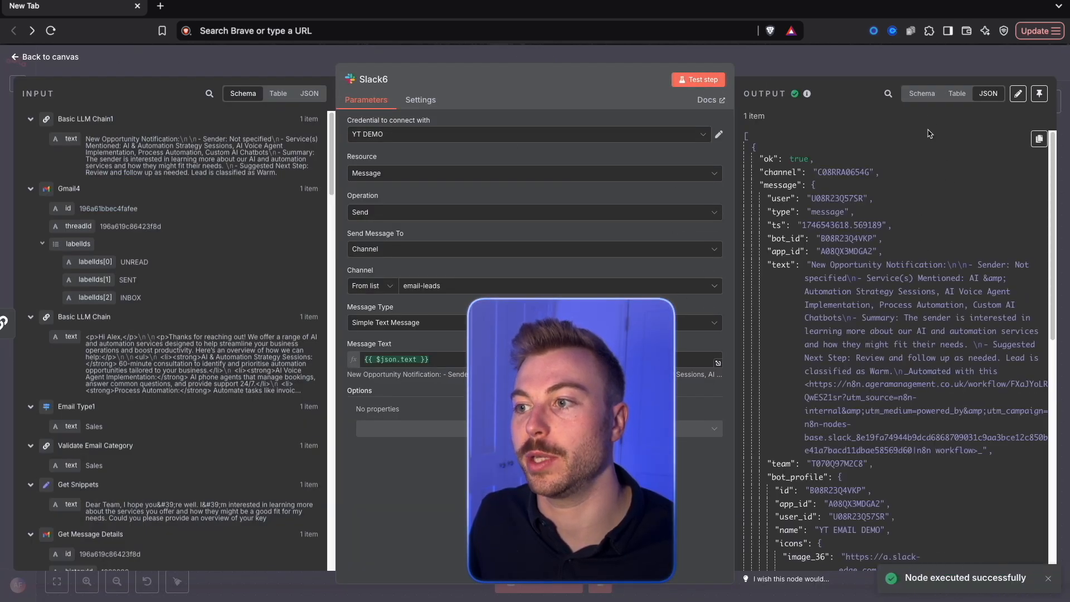
pyautogui.click(922, 93)
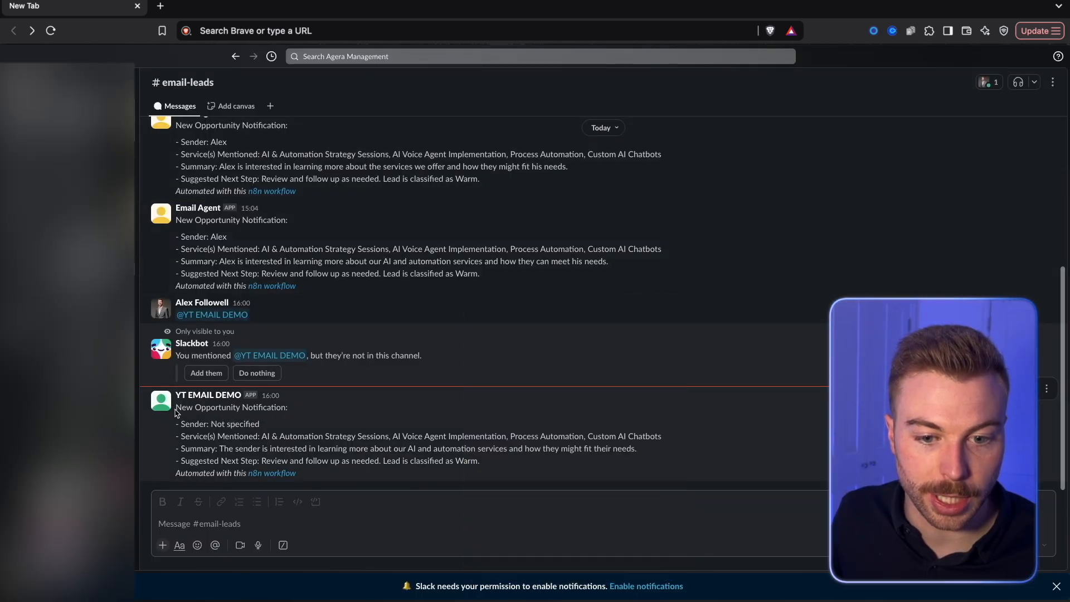
pyautogui.moveTo(176, 337); pyautogui.dragTo(306, 339)
pyautogui.click(284, 365)
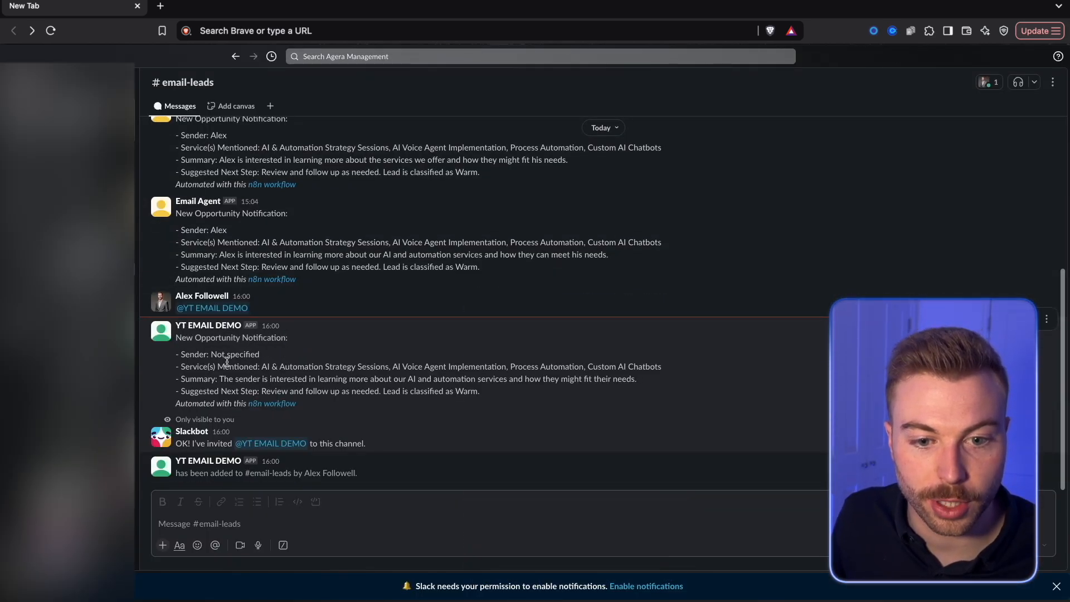
pyautogui.moveTo(180, 366); pyautogui.dragTo(321, 379)
pyautogui.moveTo(180, 391); pyautogui.dragTo(221, 419)
pyautogui.moveTo(203, 378); pyautogui.dragTo(434, 395)
pyautogui.click(448, 379)
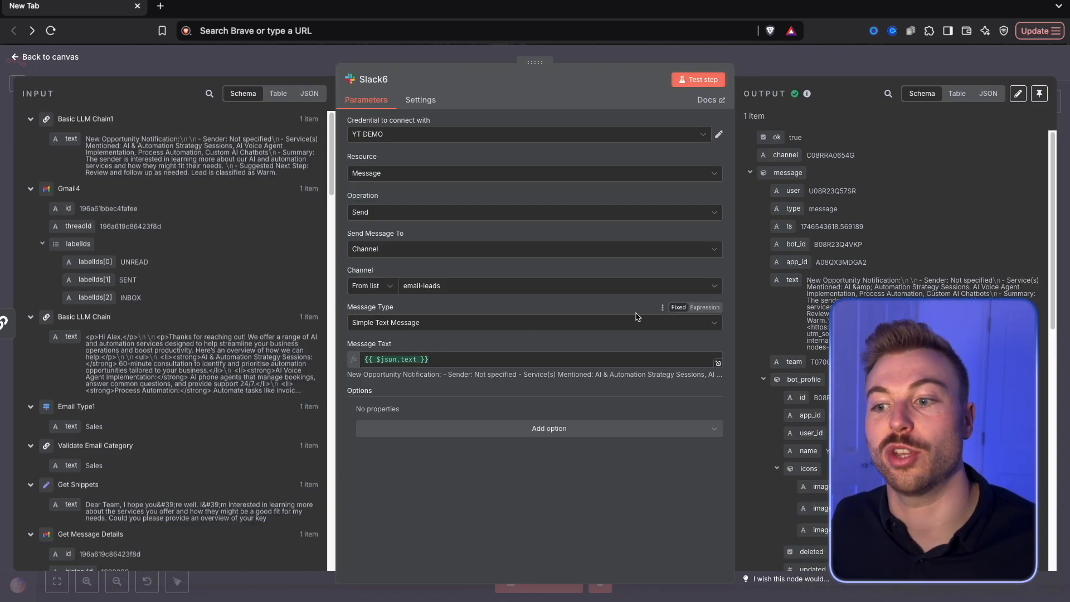
# Close the Slack node and save the workflow, and show the complete Email Categorisation Agent (Advanced) workflow
pyautogui.click(828, 71)
pyautogui.hotkey('ctrl', 's')
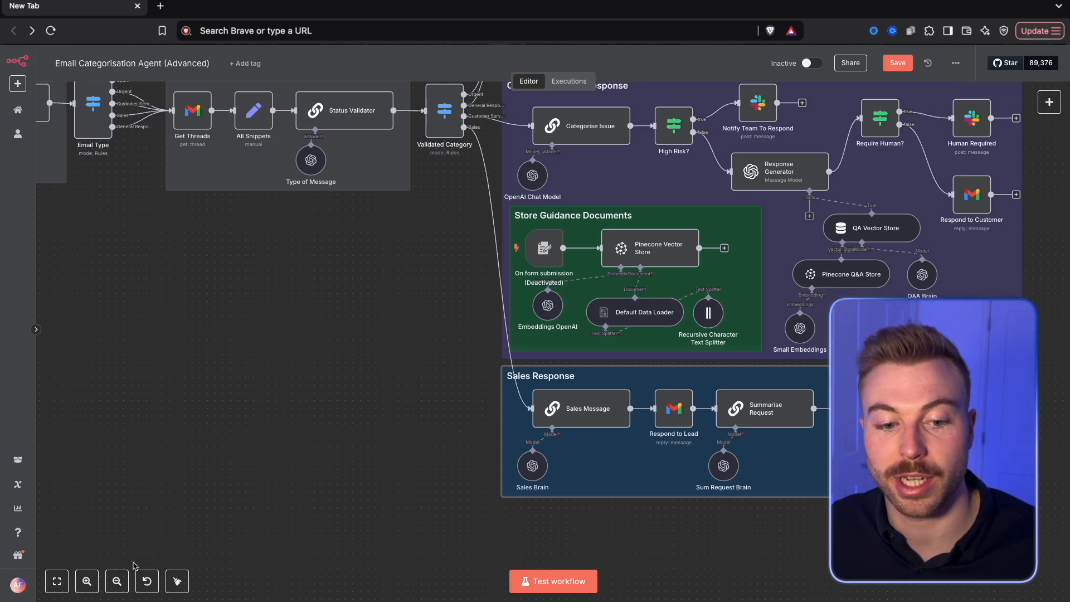
pyautogui.click(59, 581)
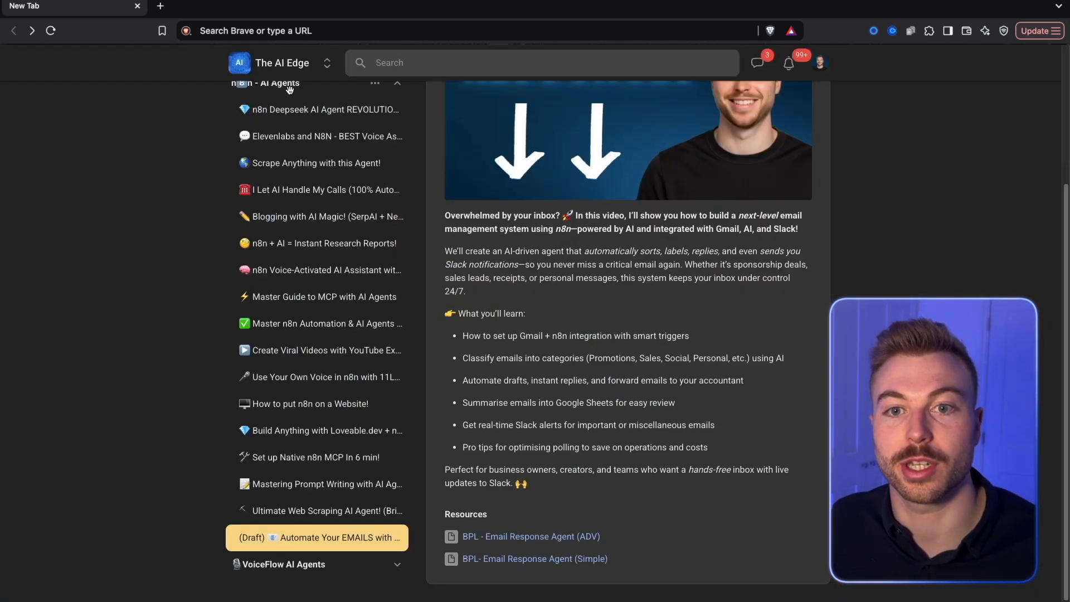
# Switch to The AI Edge community on Skool and browse the courses in its Classroom
pyautogui.scroll(4, 308, 167)
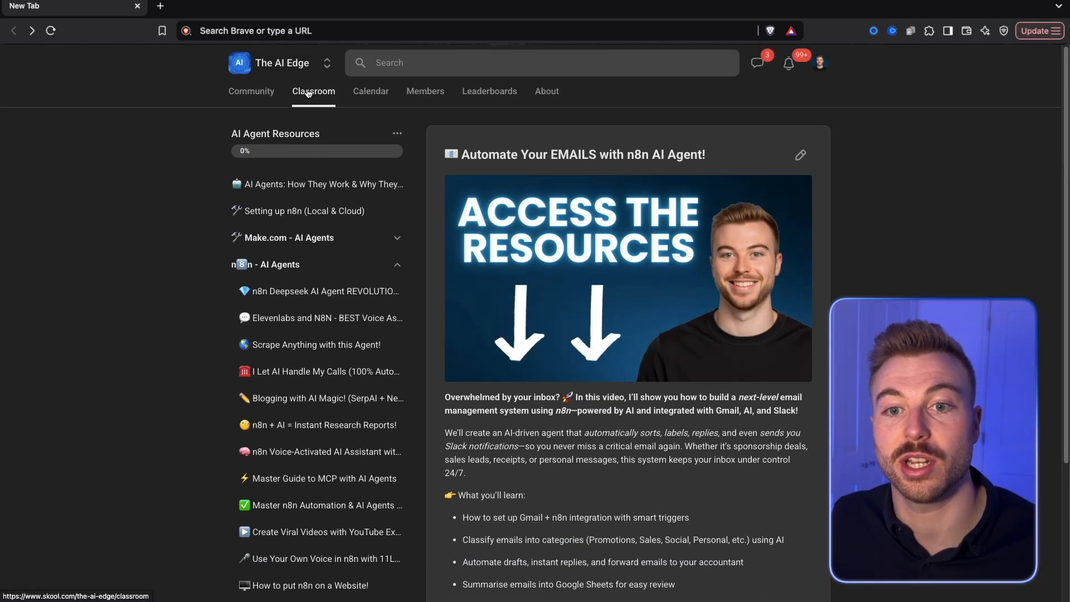
pyautogui.click(308, 93)
pyautogui.scroll(-5, 577, 353)
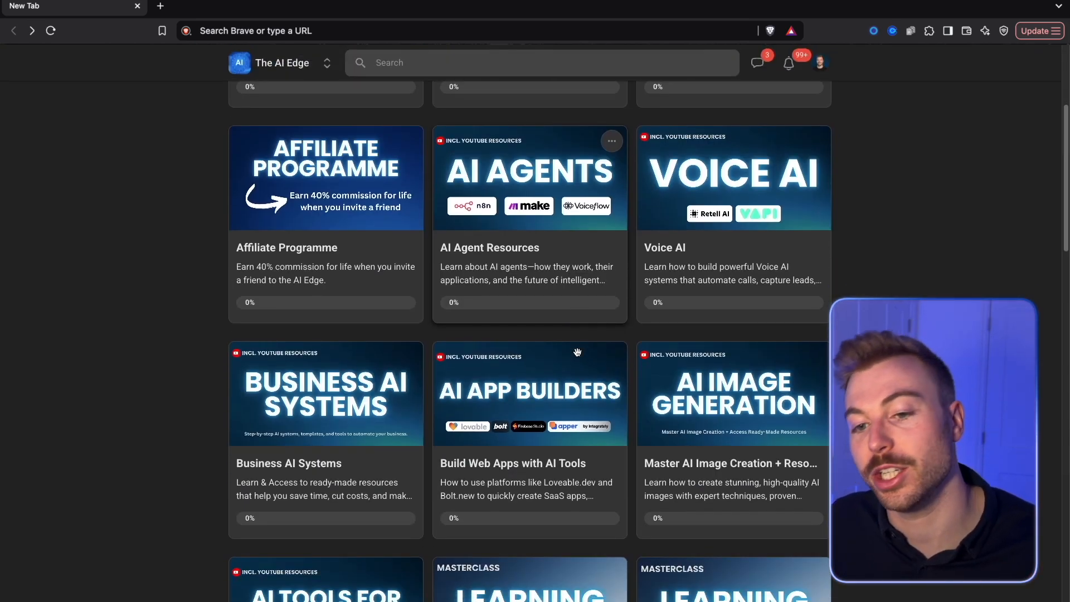
pyautogui.scroll(5, 577, 352)
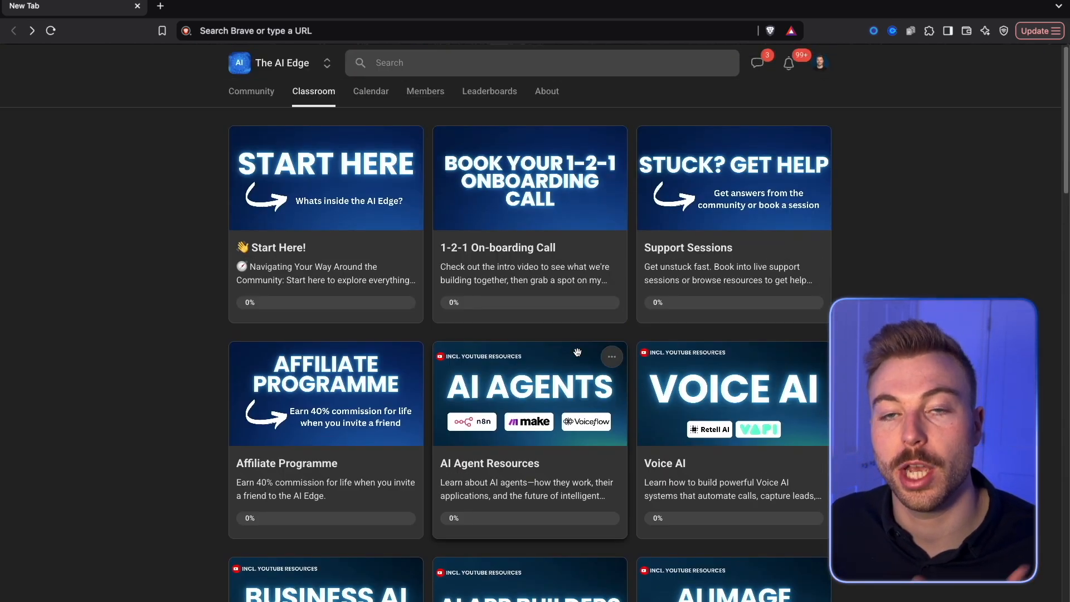